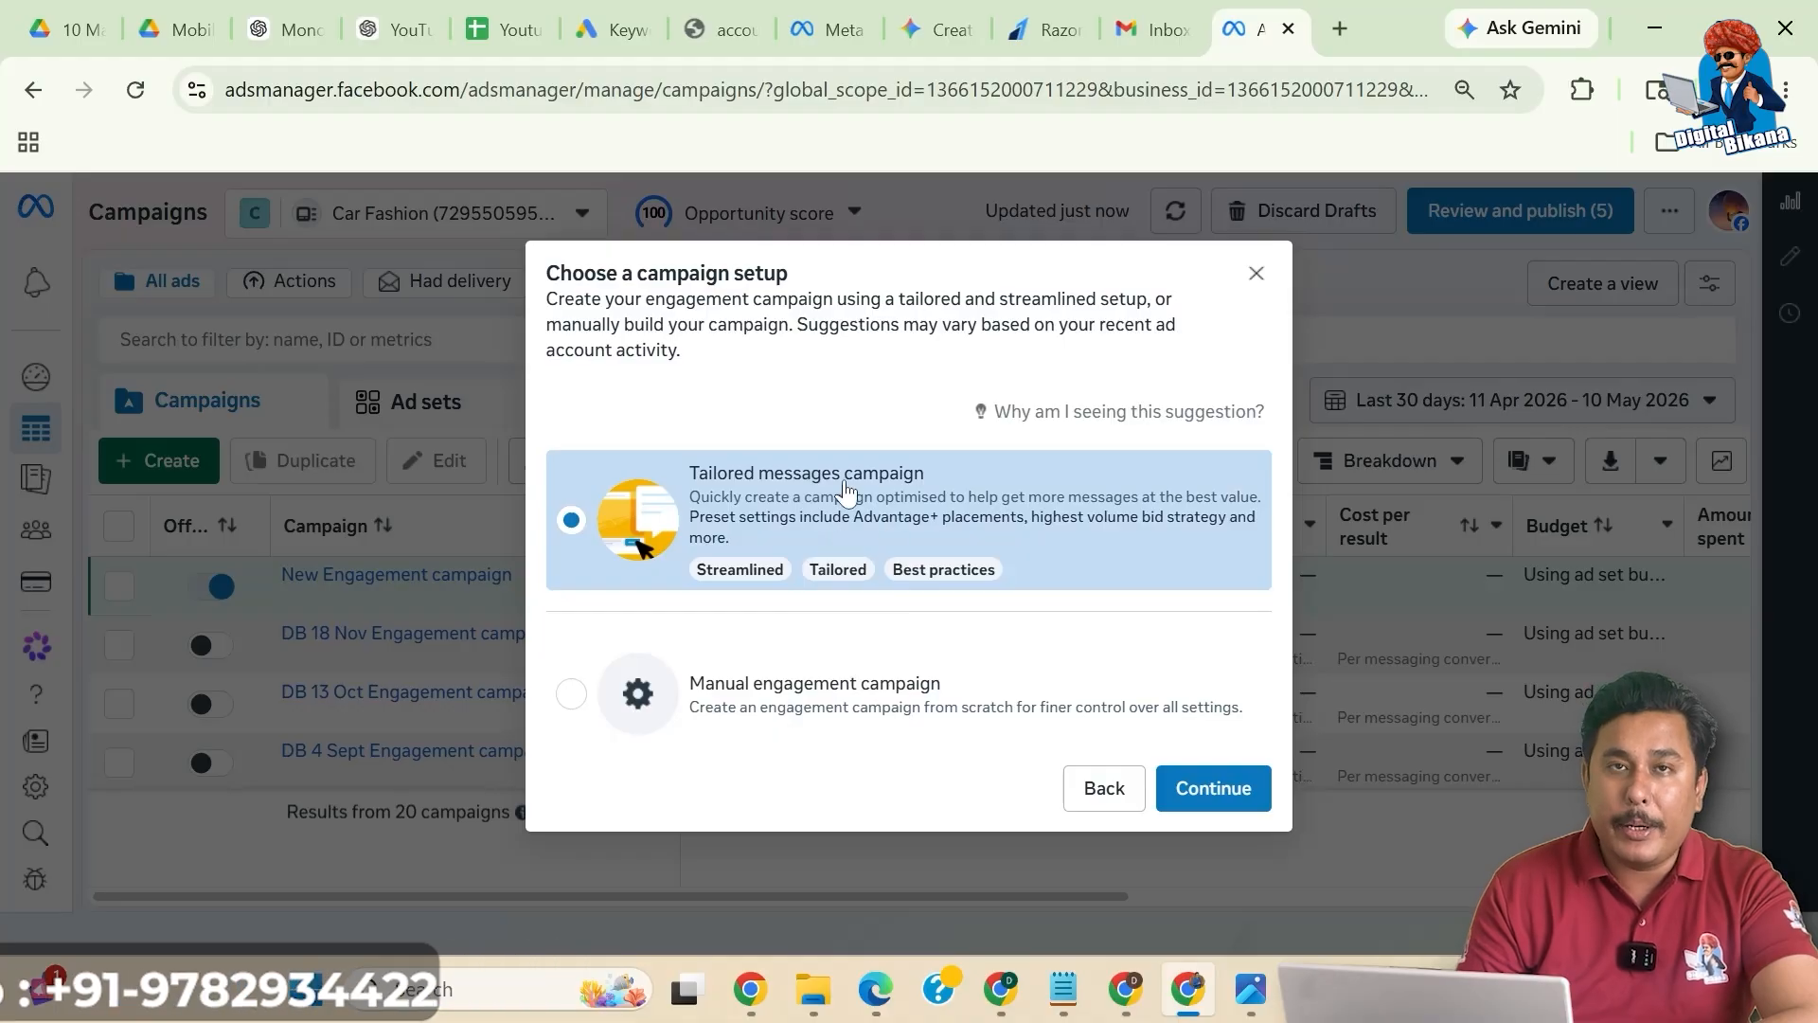
- Choose the manual engagement campaign setup and name the campaign "Trial Campaign"
left_click(769, 701)
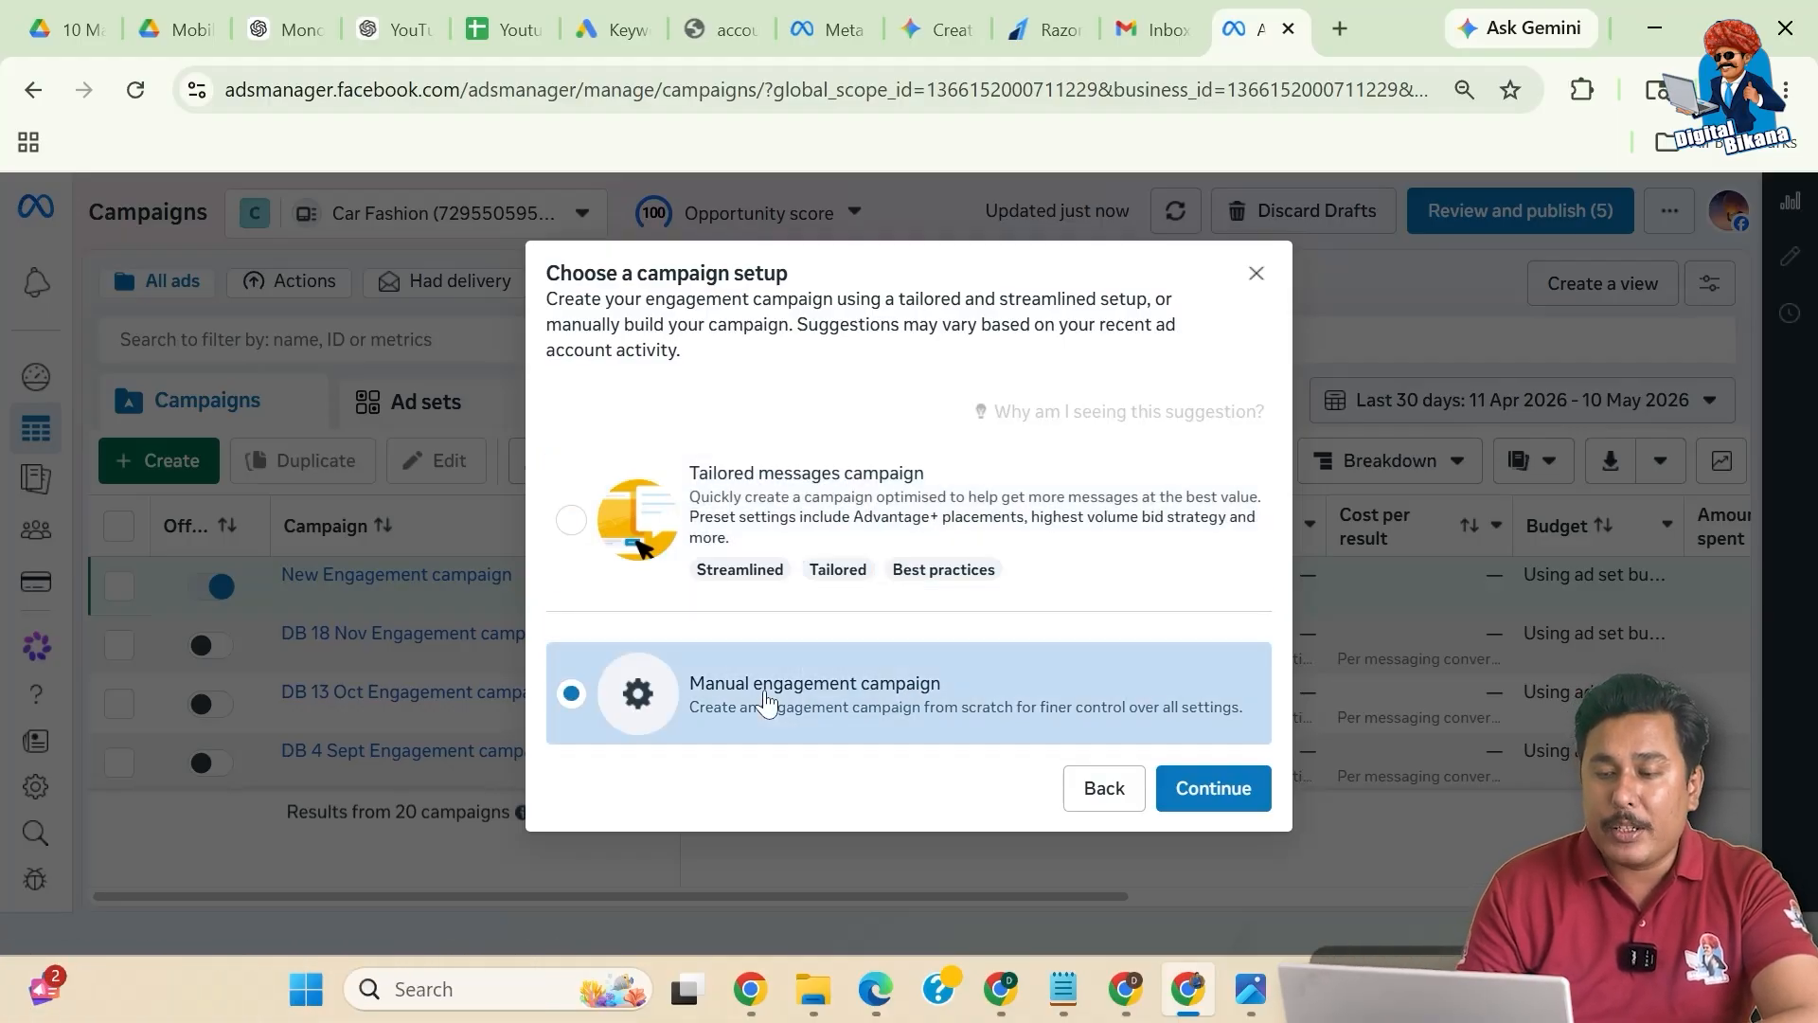
left_click(1230, 815)
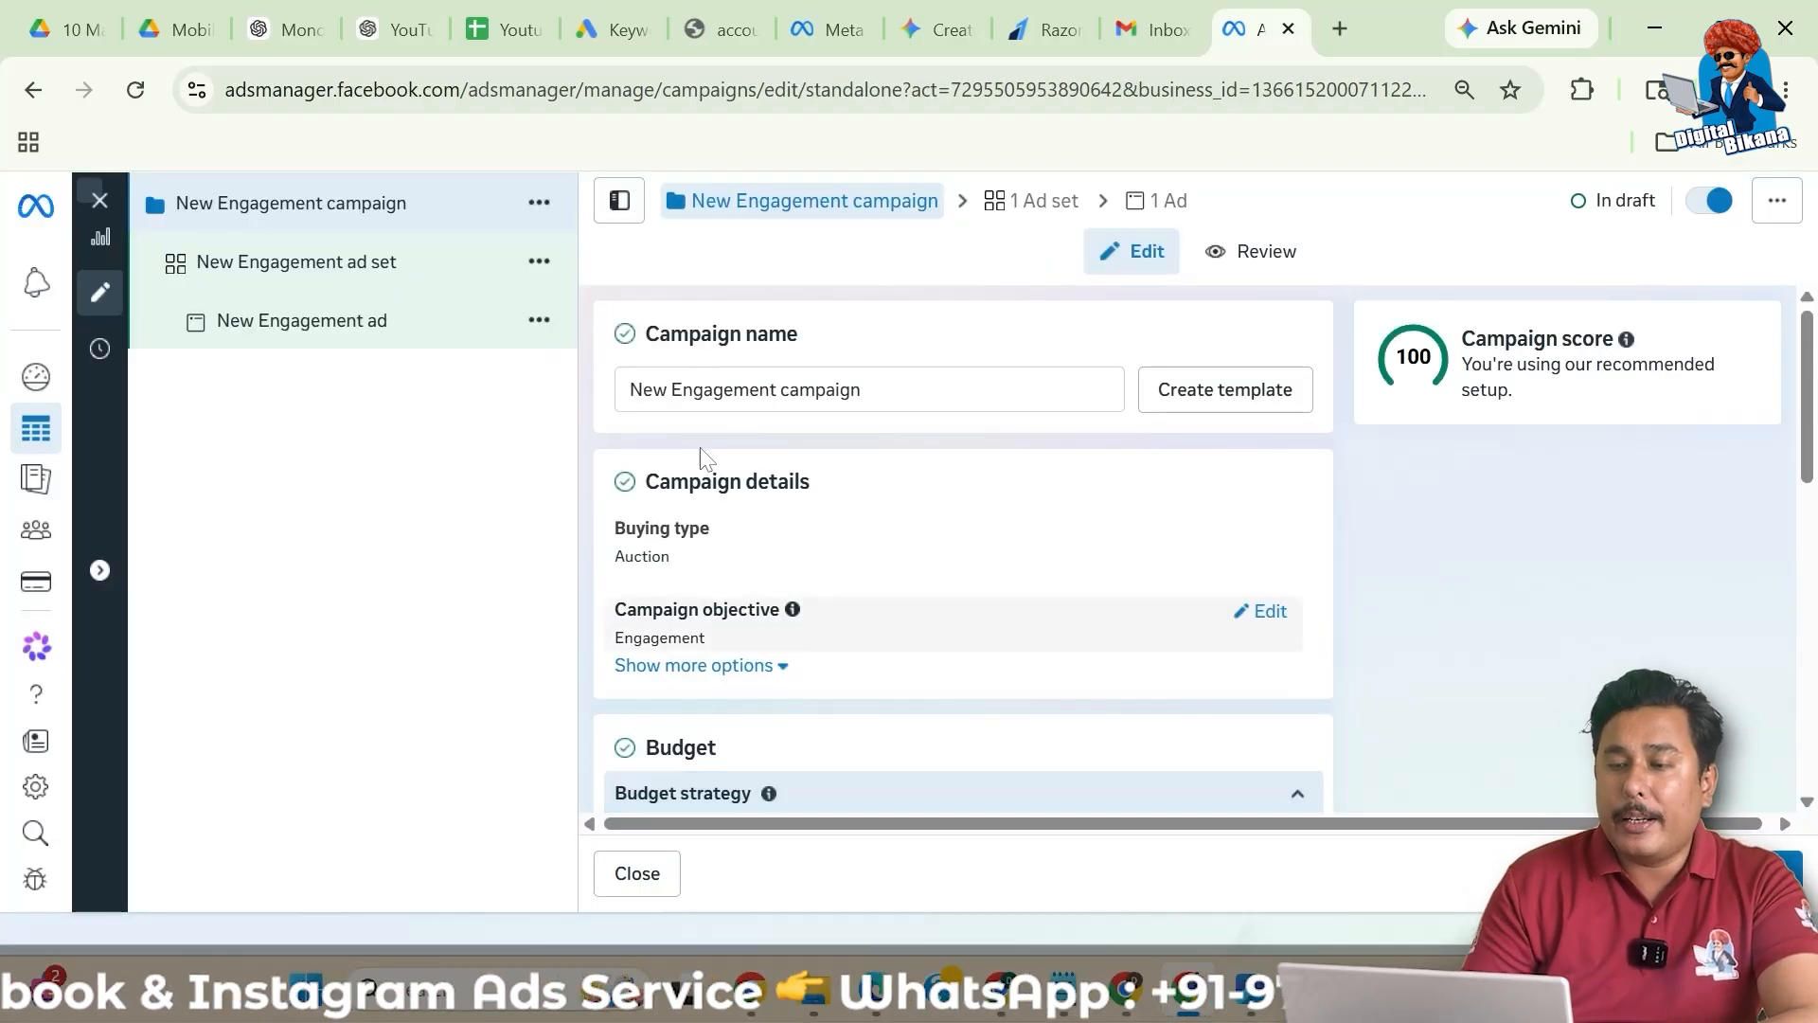
left_click(658, 388)
triple_click(629, 397)
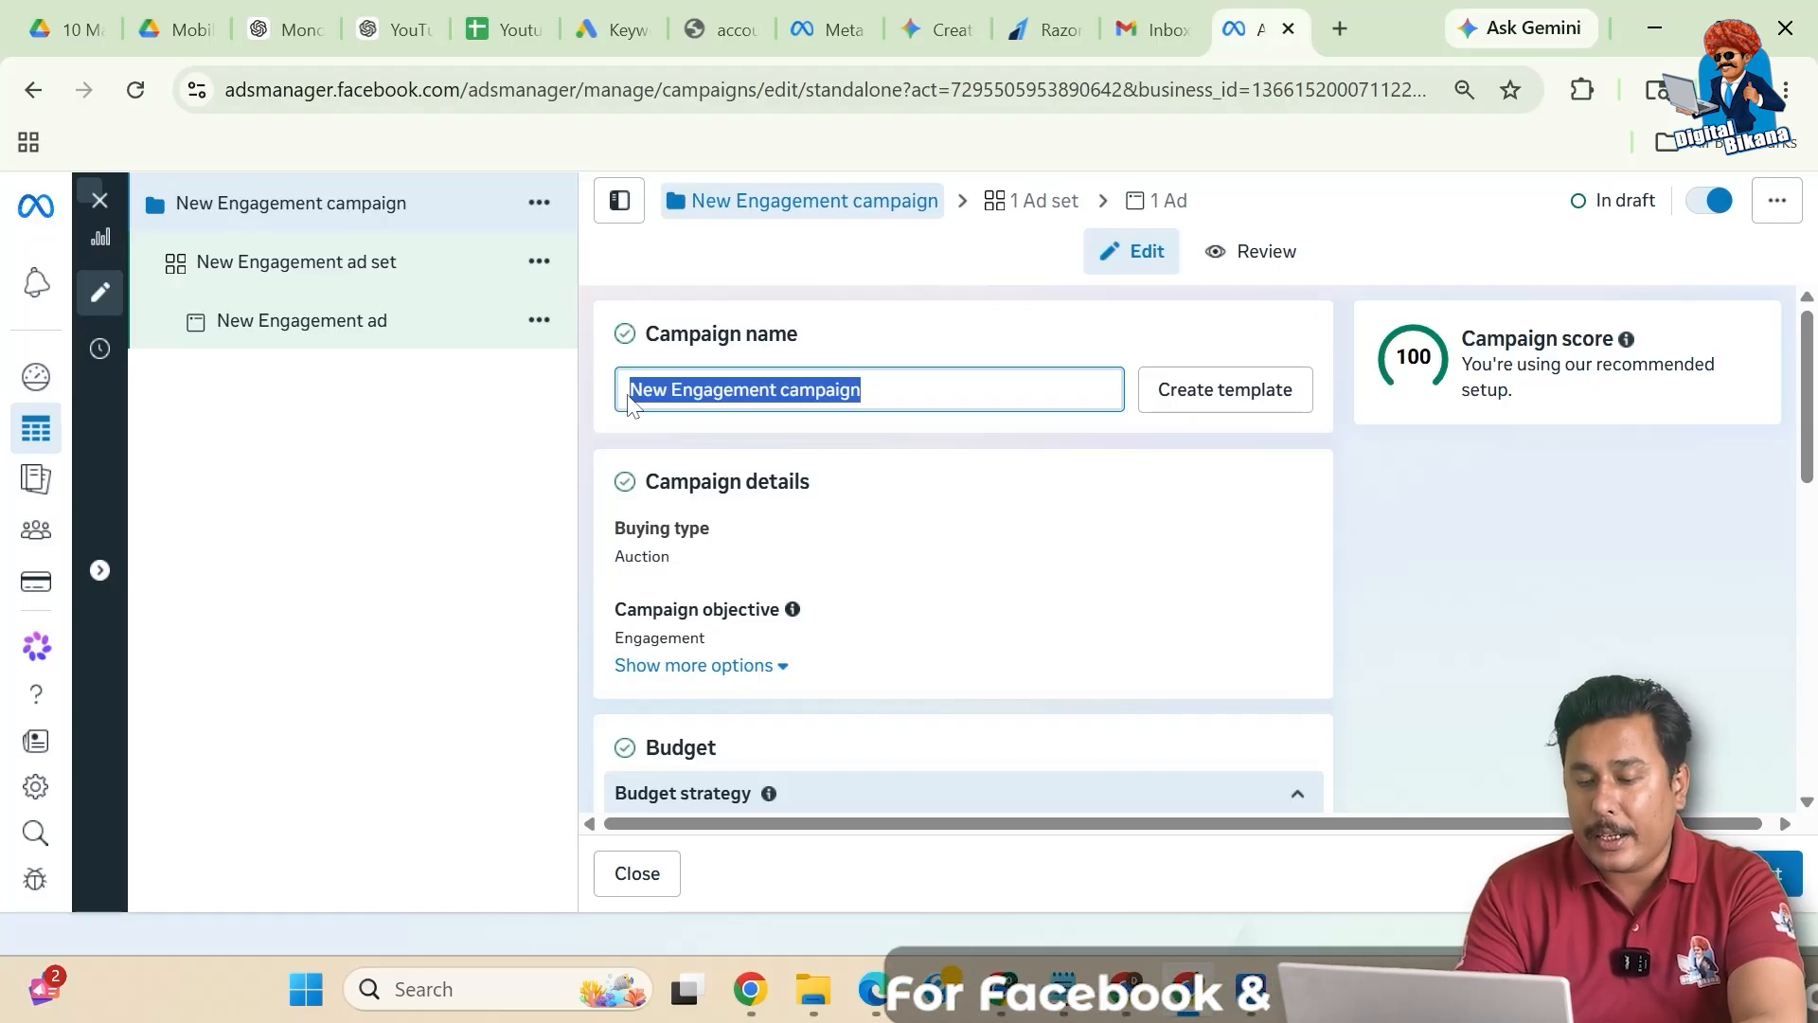
type("Trial ")
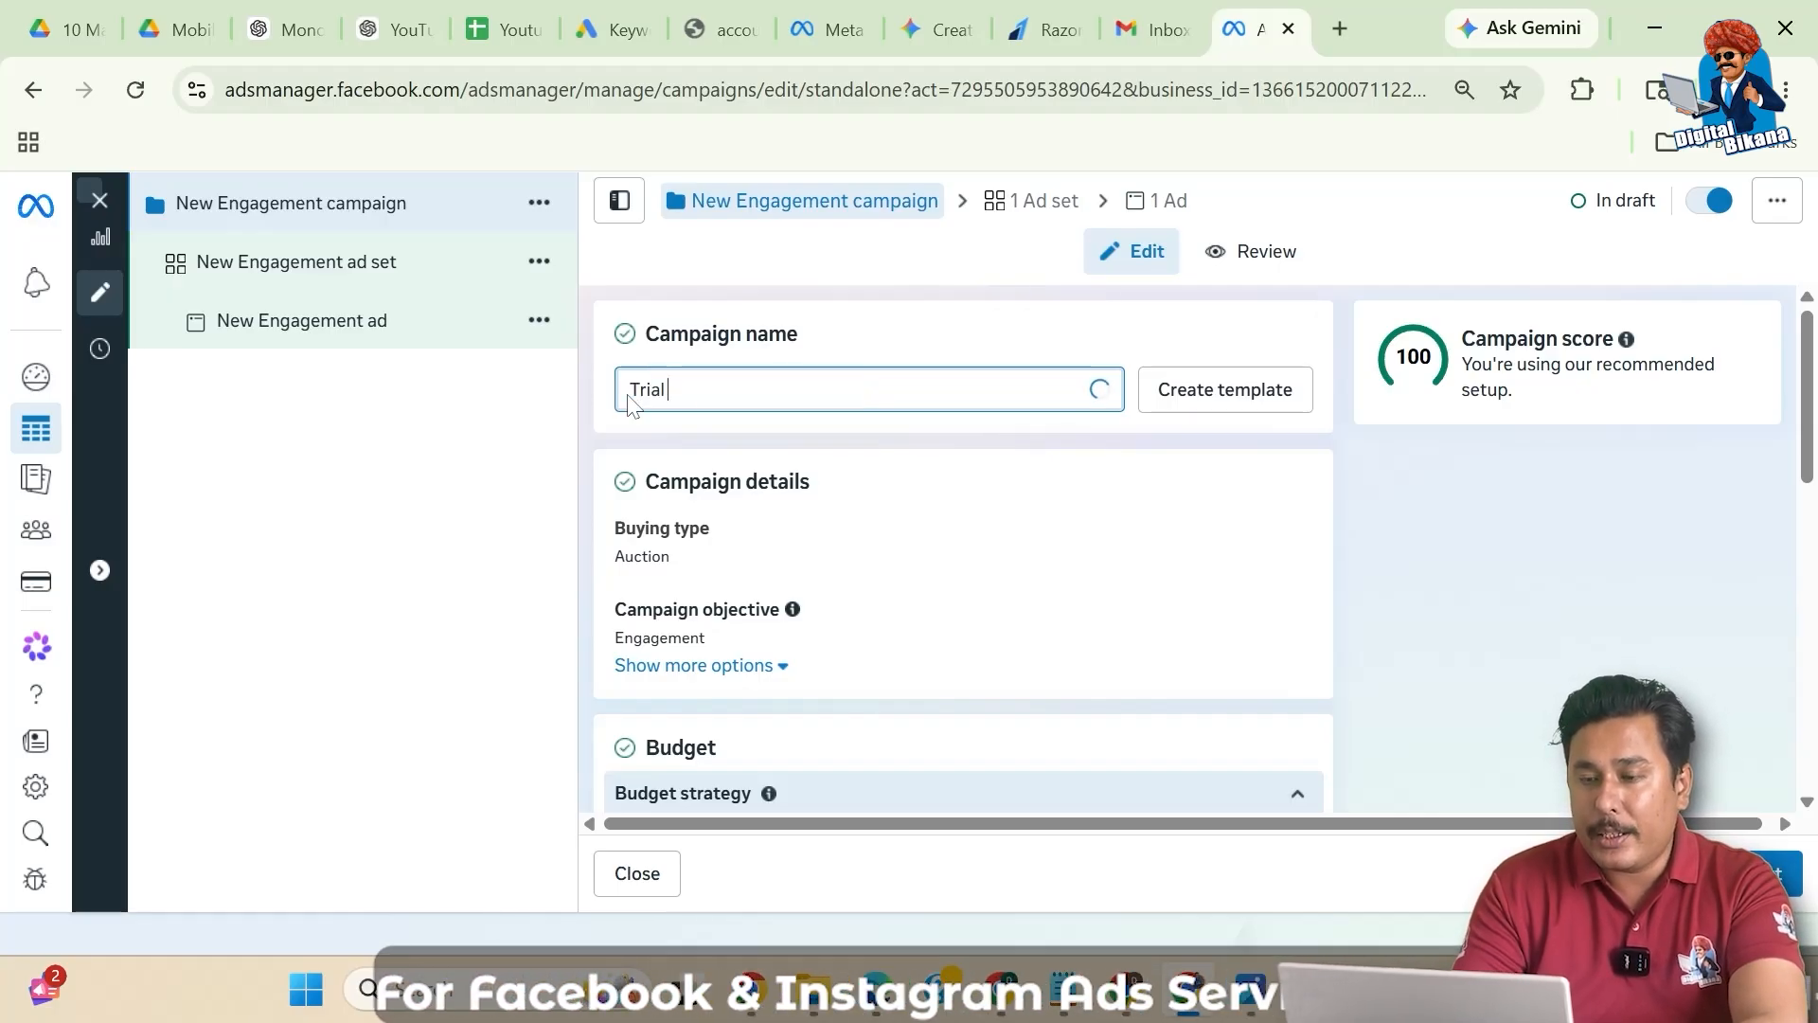
type("Campaign")
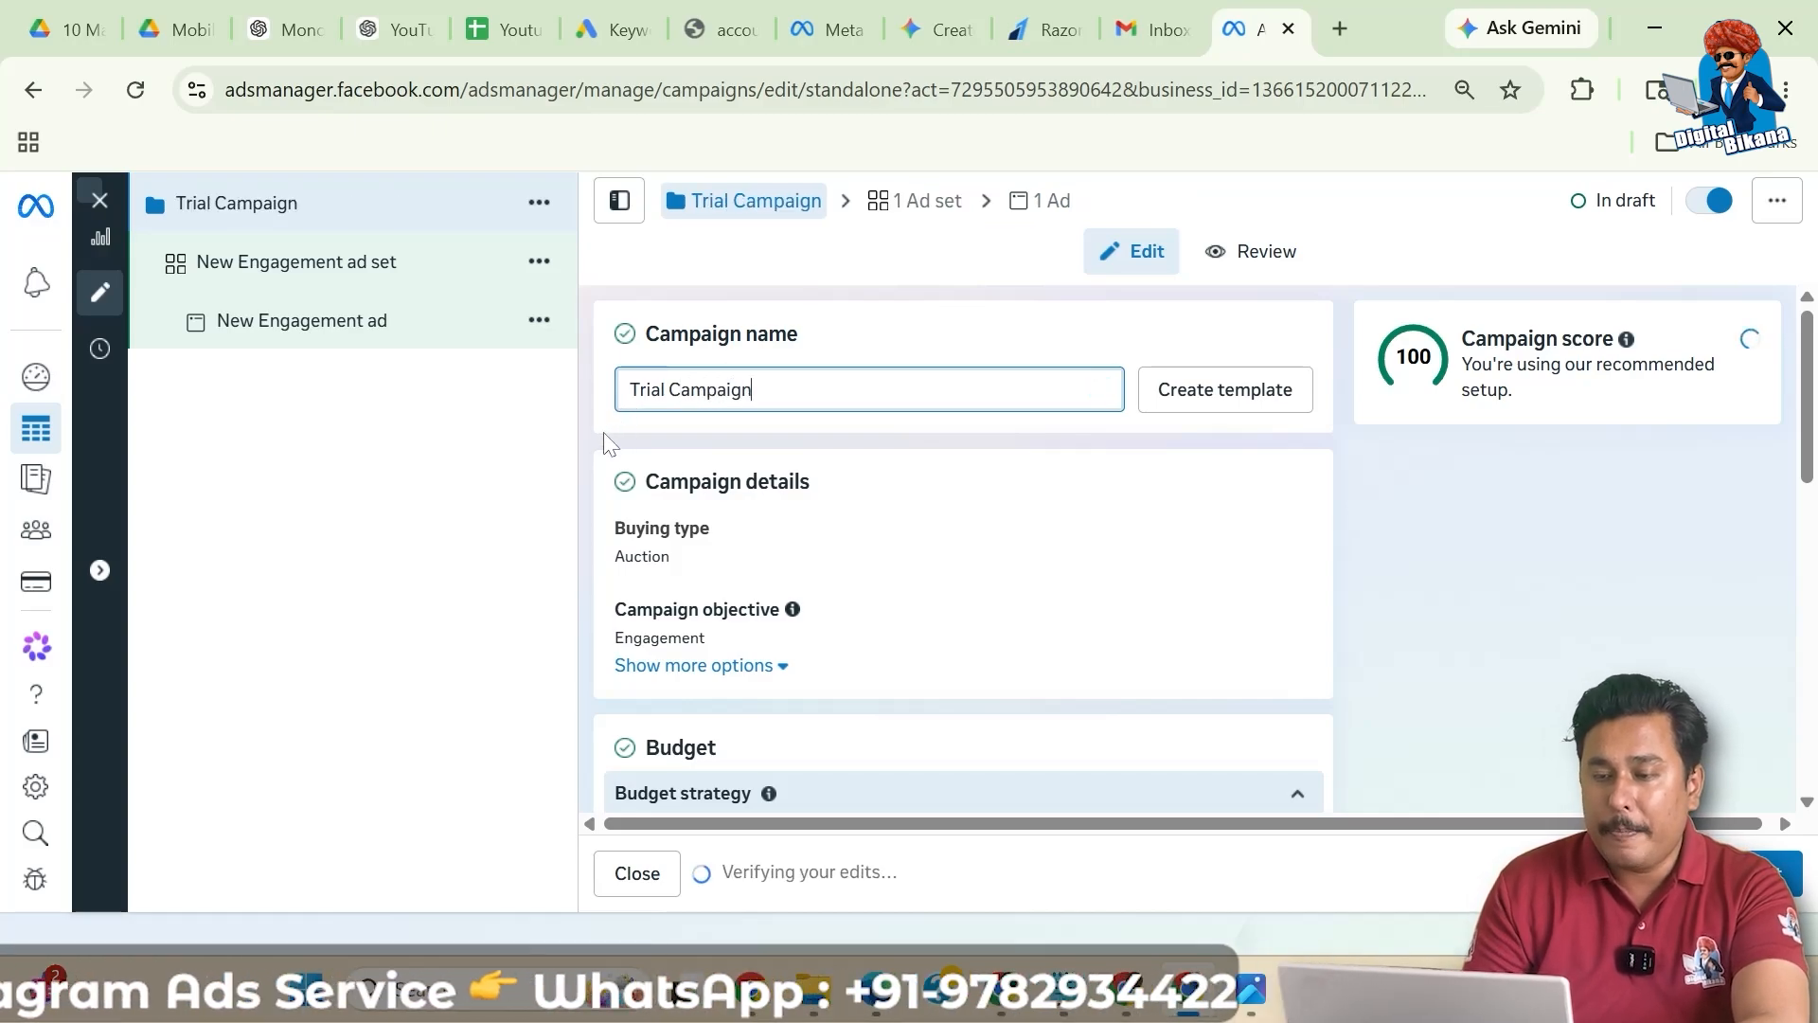
left_click(604, 432)
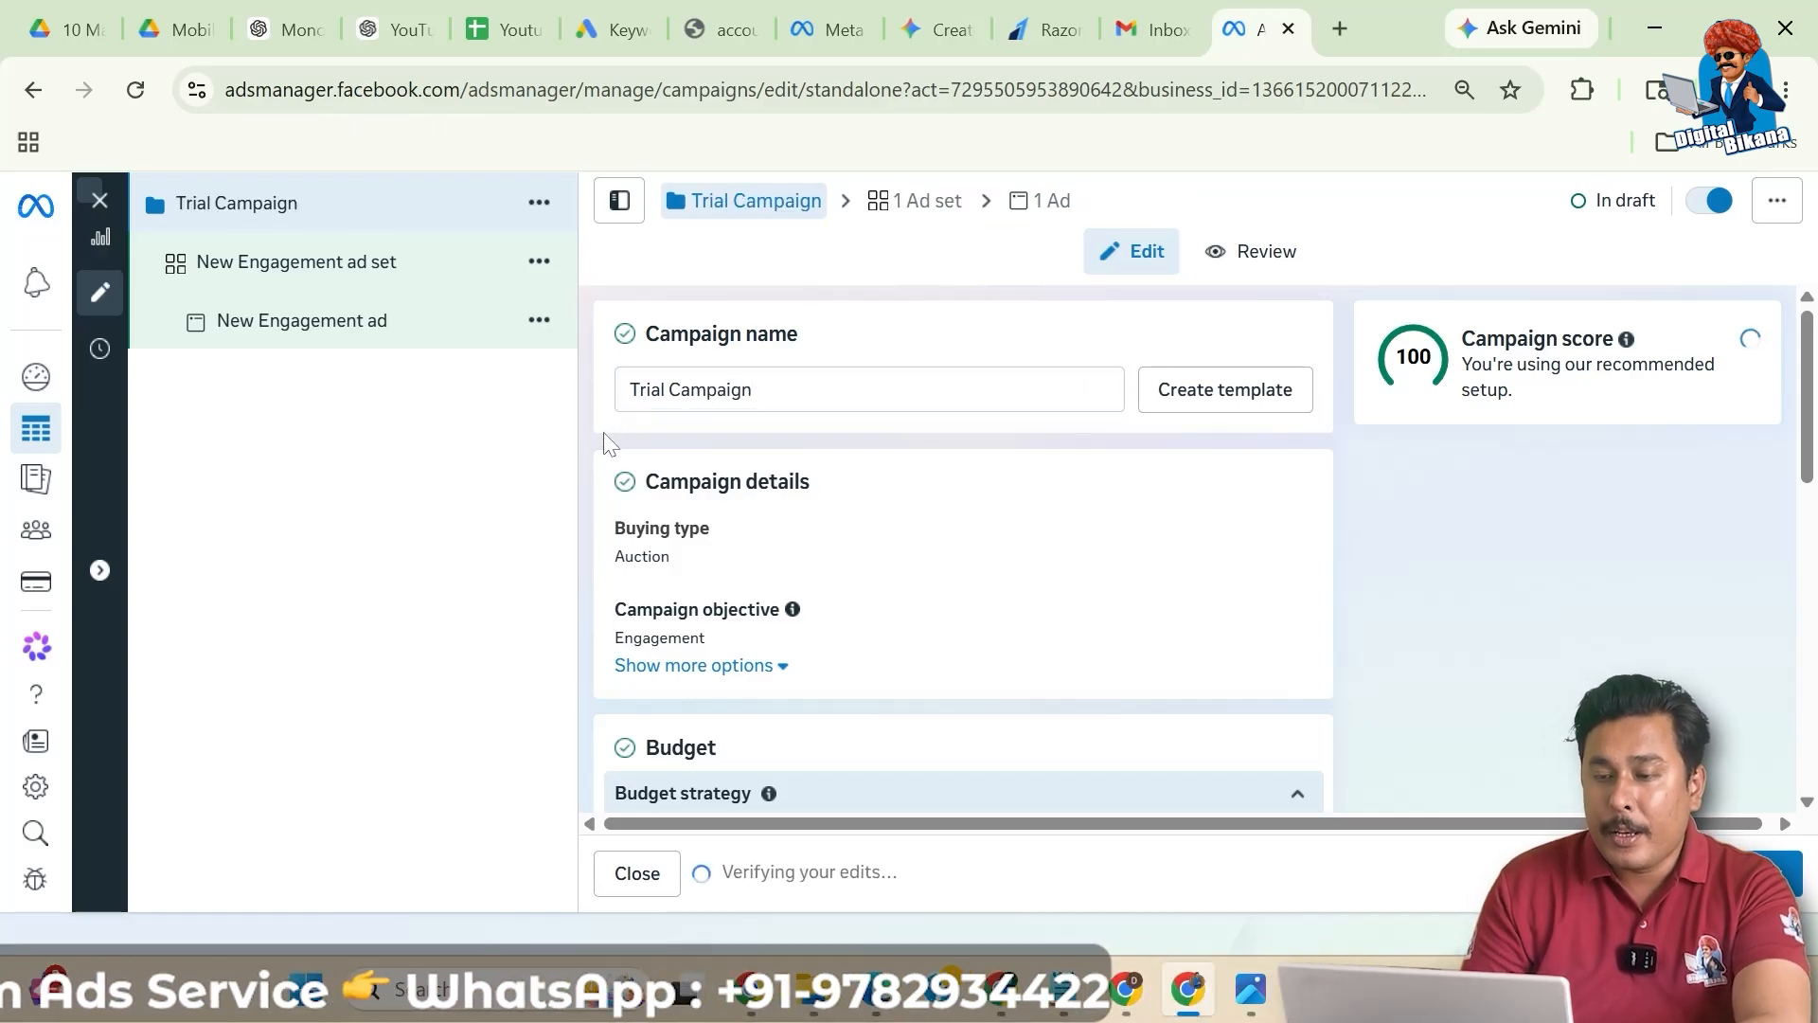
- Turn off sharing some of the budget with other ad sets in the campaign's budget settings
scroll(604, 432, "down", 1)
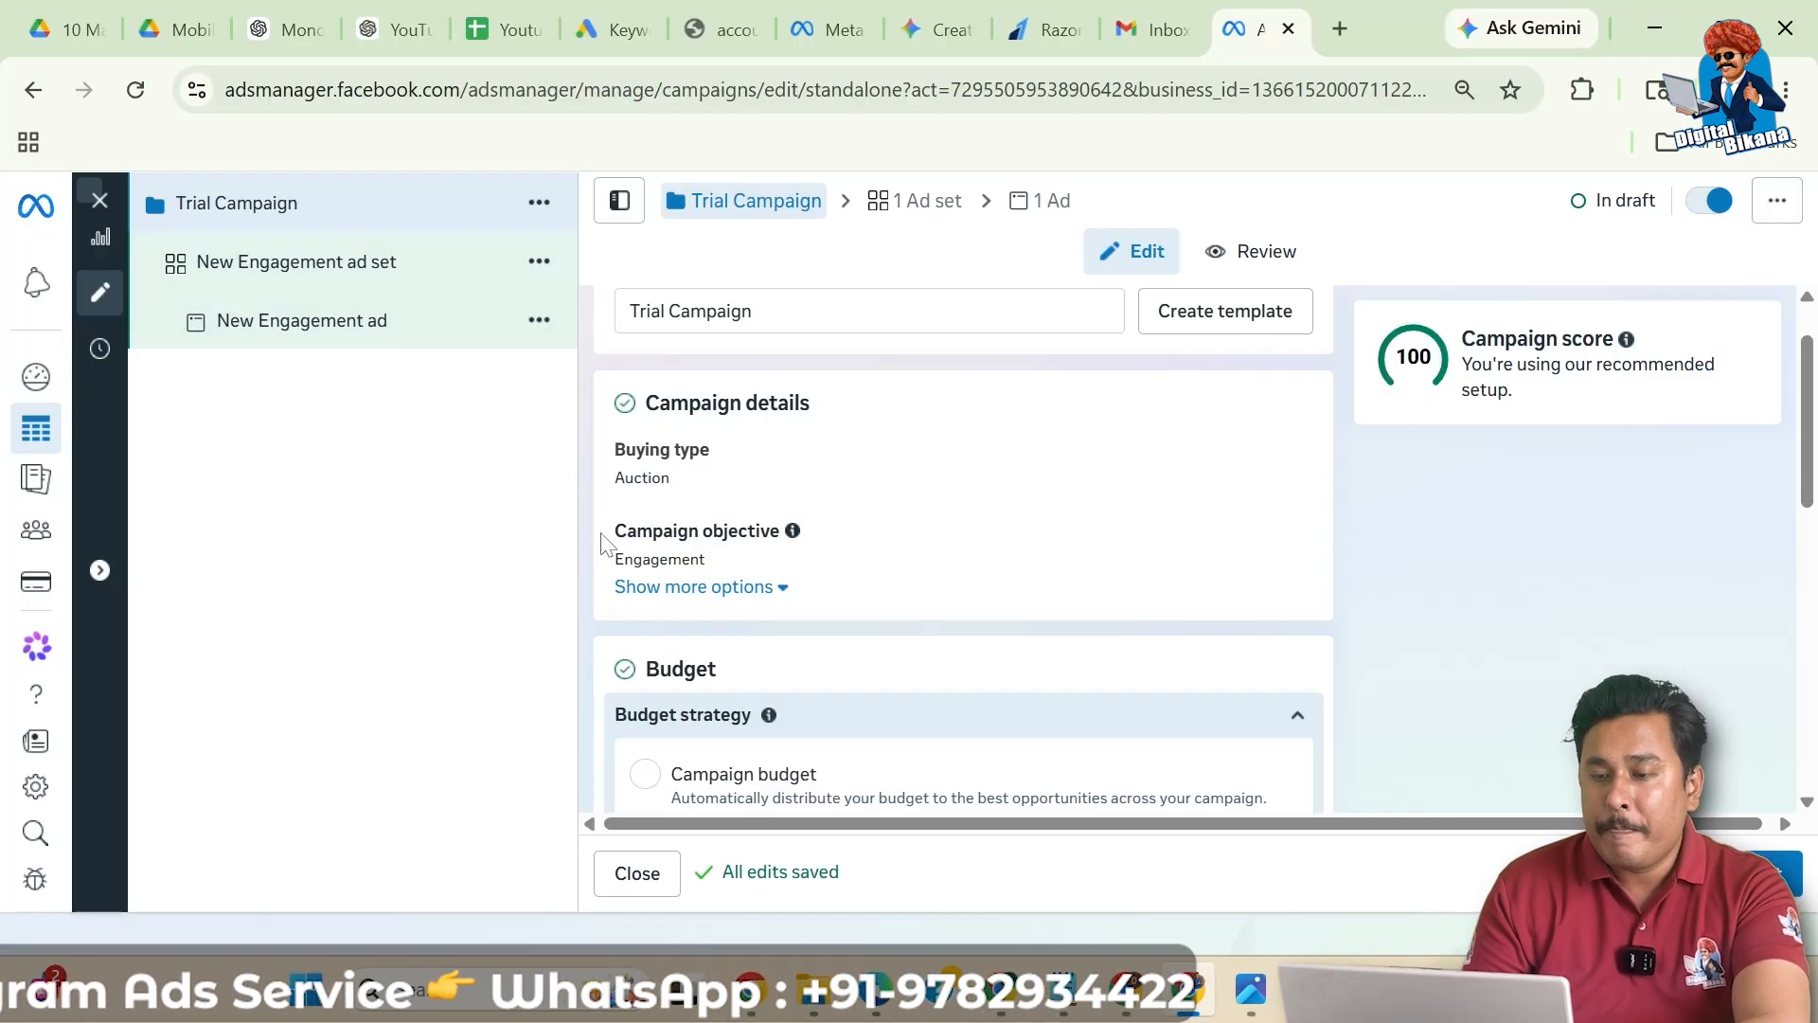
scroll(606, 546, "down", 1)
scroll(948, 551, "down", 2)
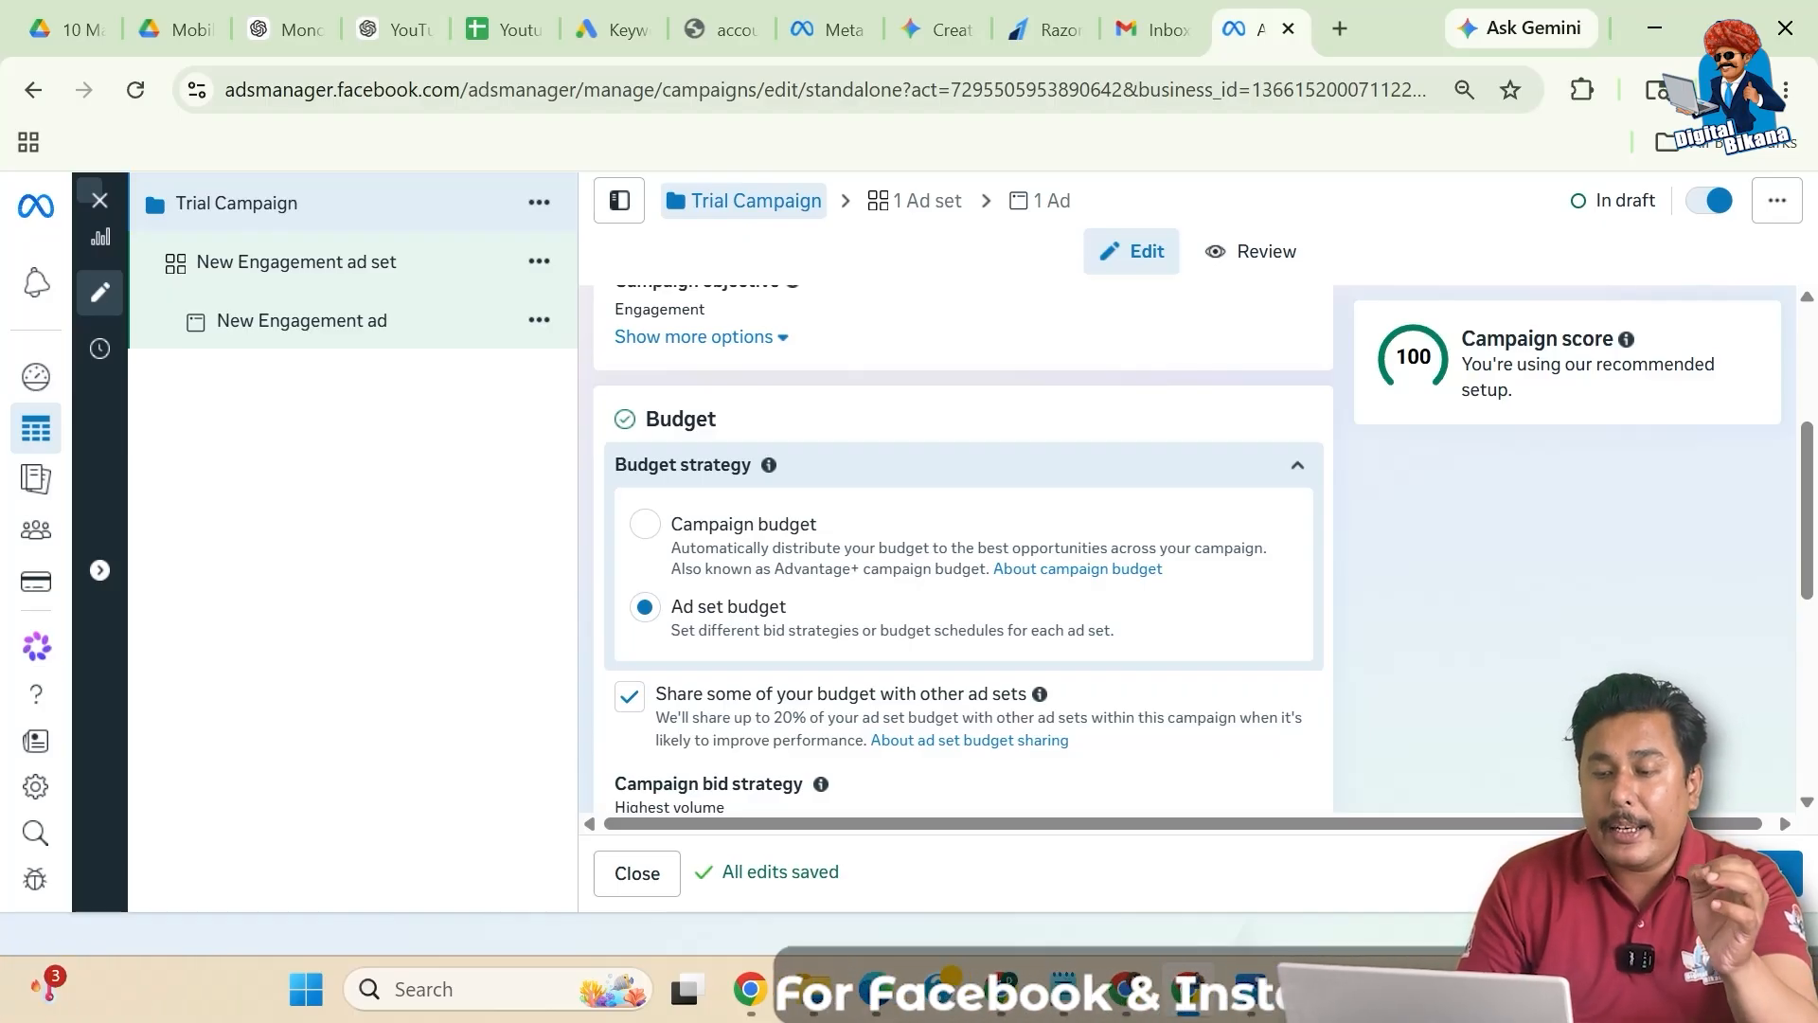
left_click(628, 696)
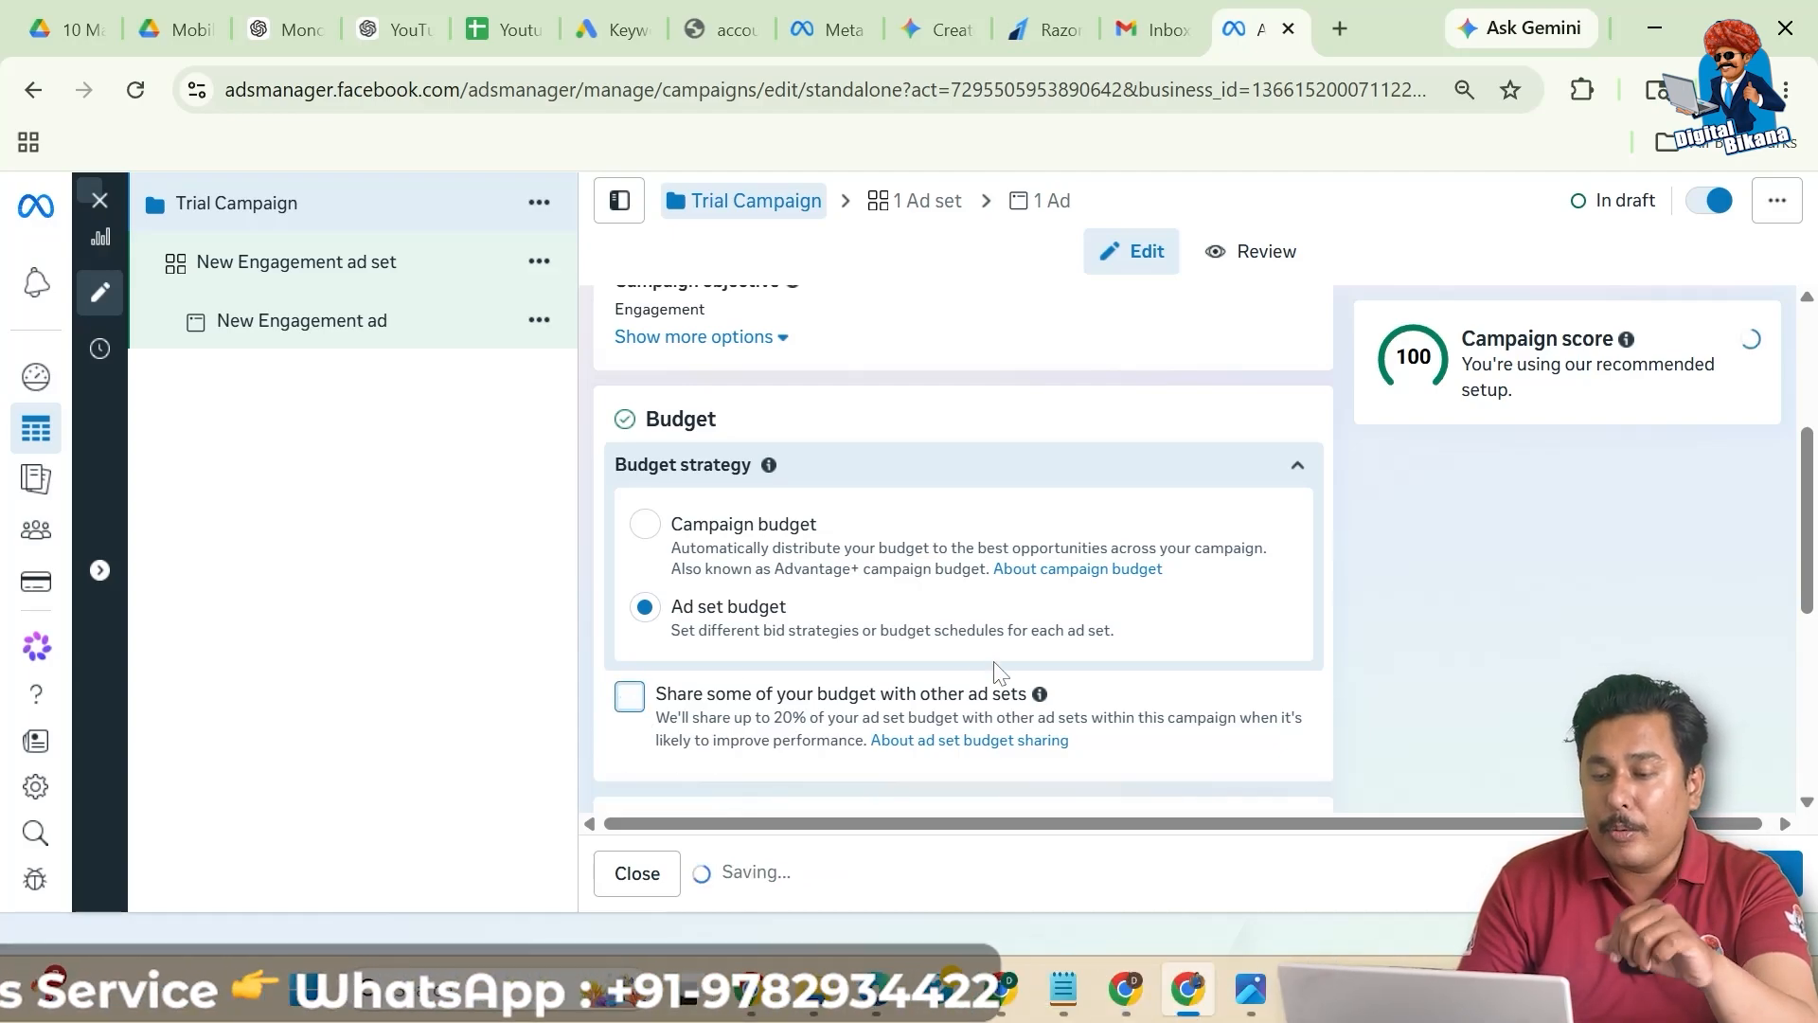
- Continue to the ad set level and rename the ad set as "Feeds SR"
scroll(997, 672, "down", 2)
scroll(997, 672, "down", 1)
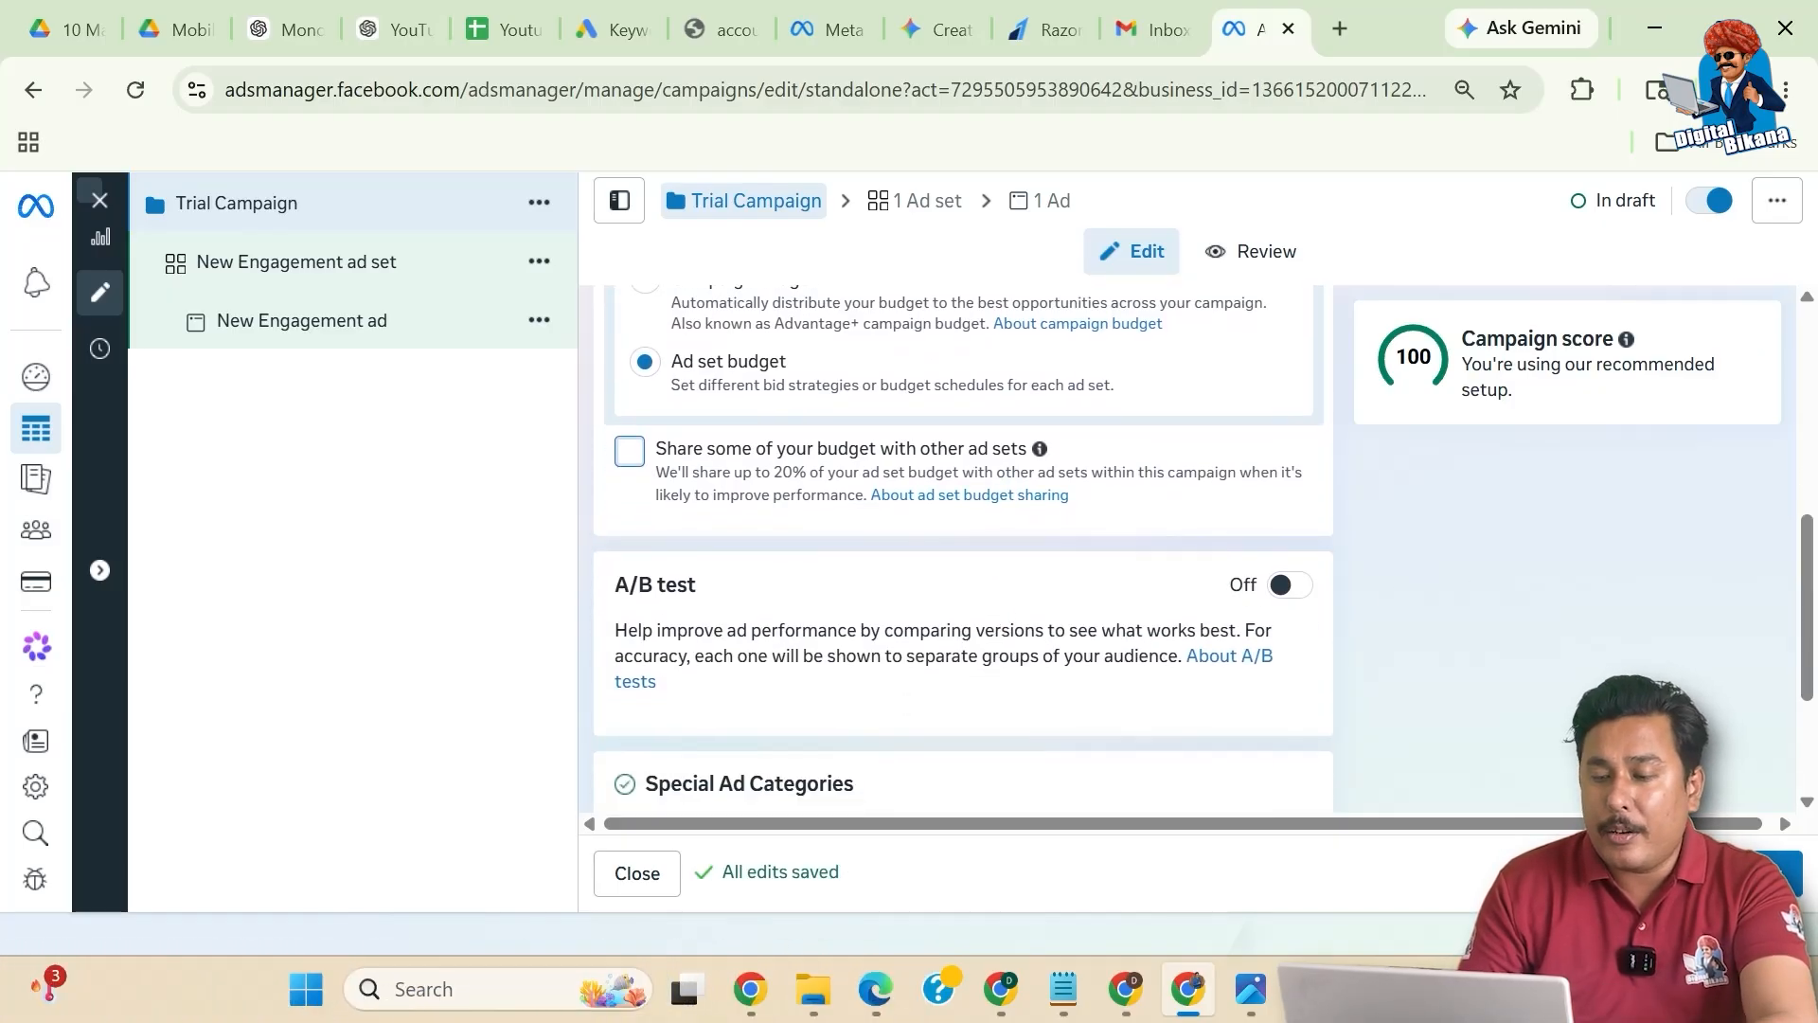
scroll(963, 550, "down", 3)
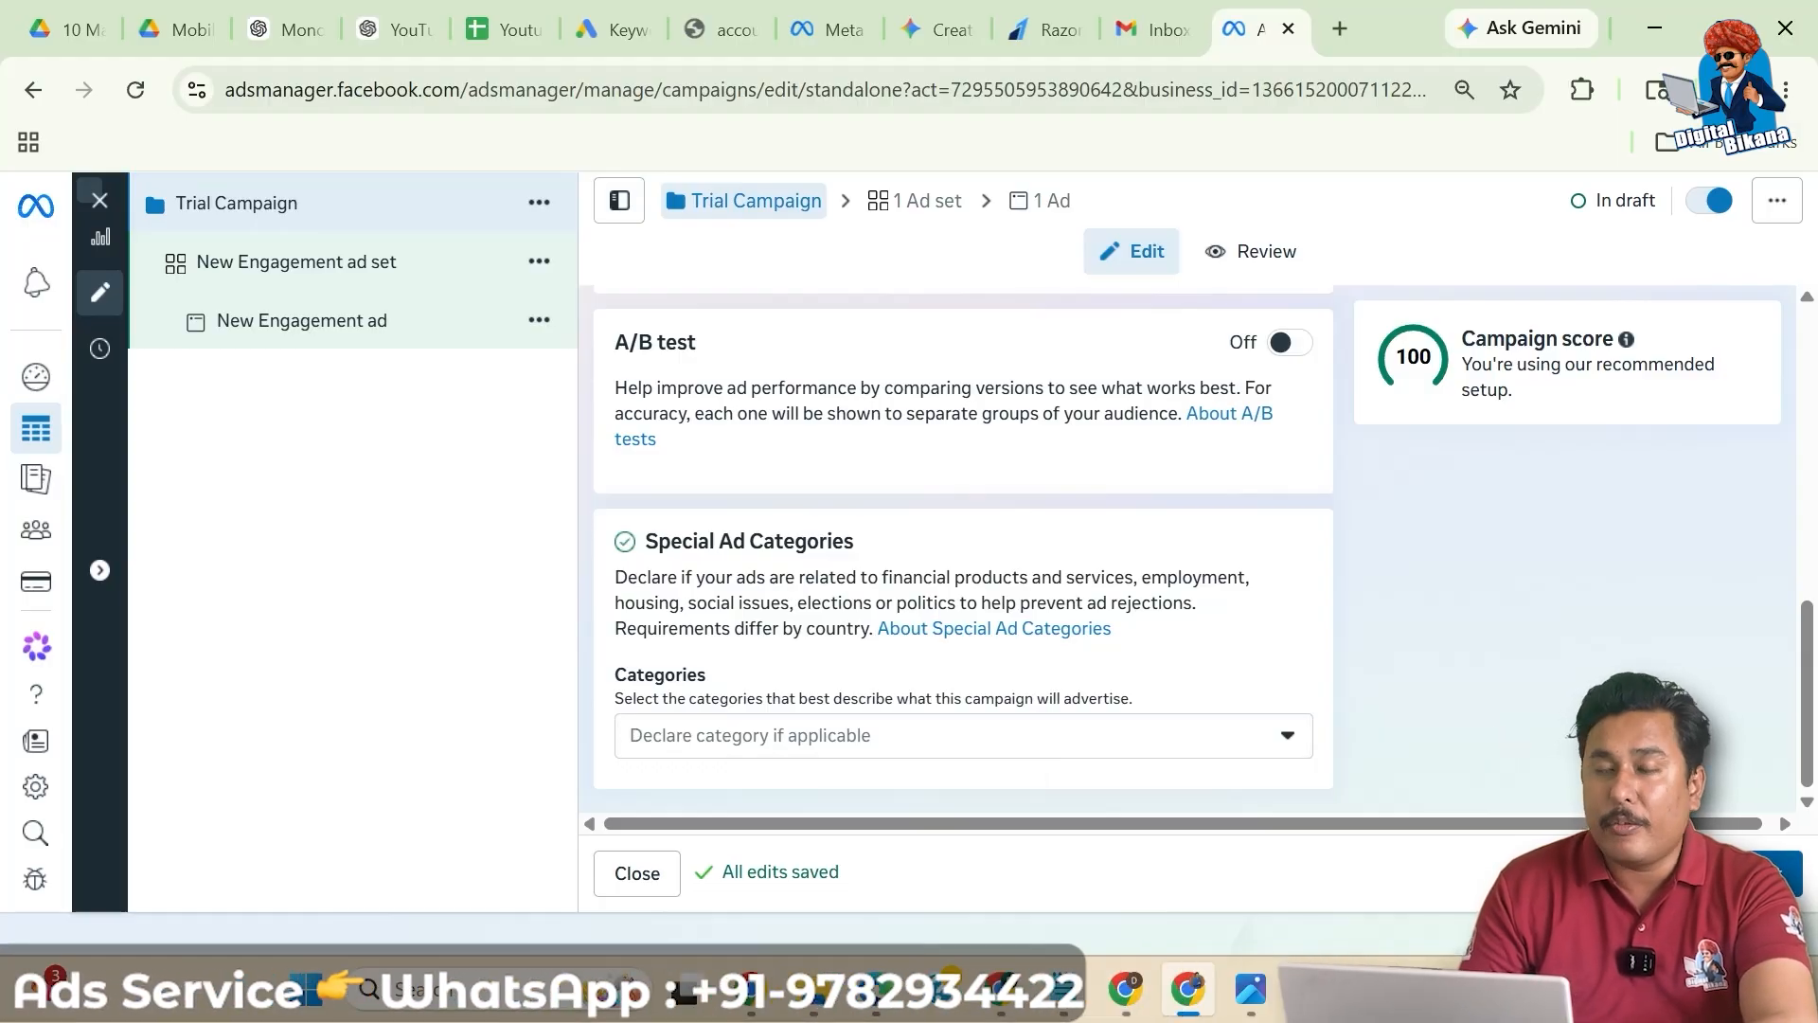
left_click(1762, 873)
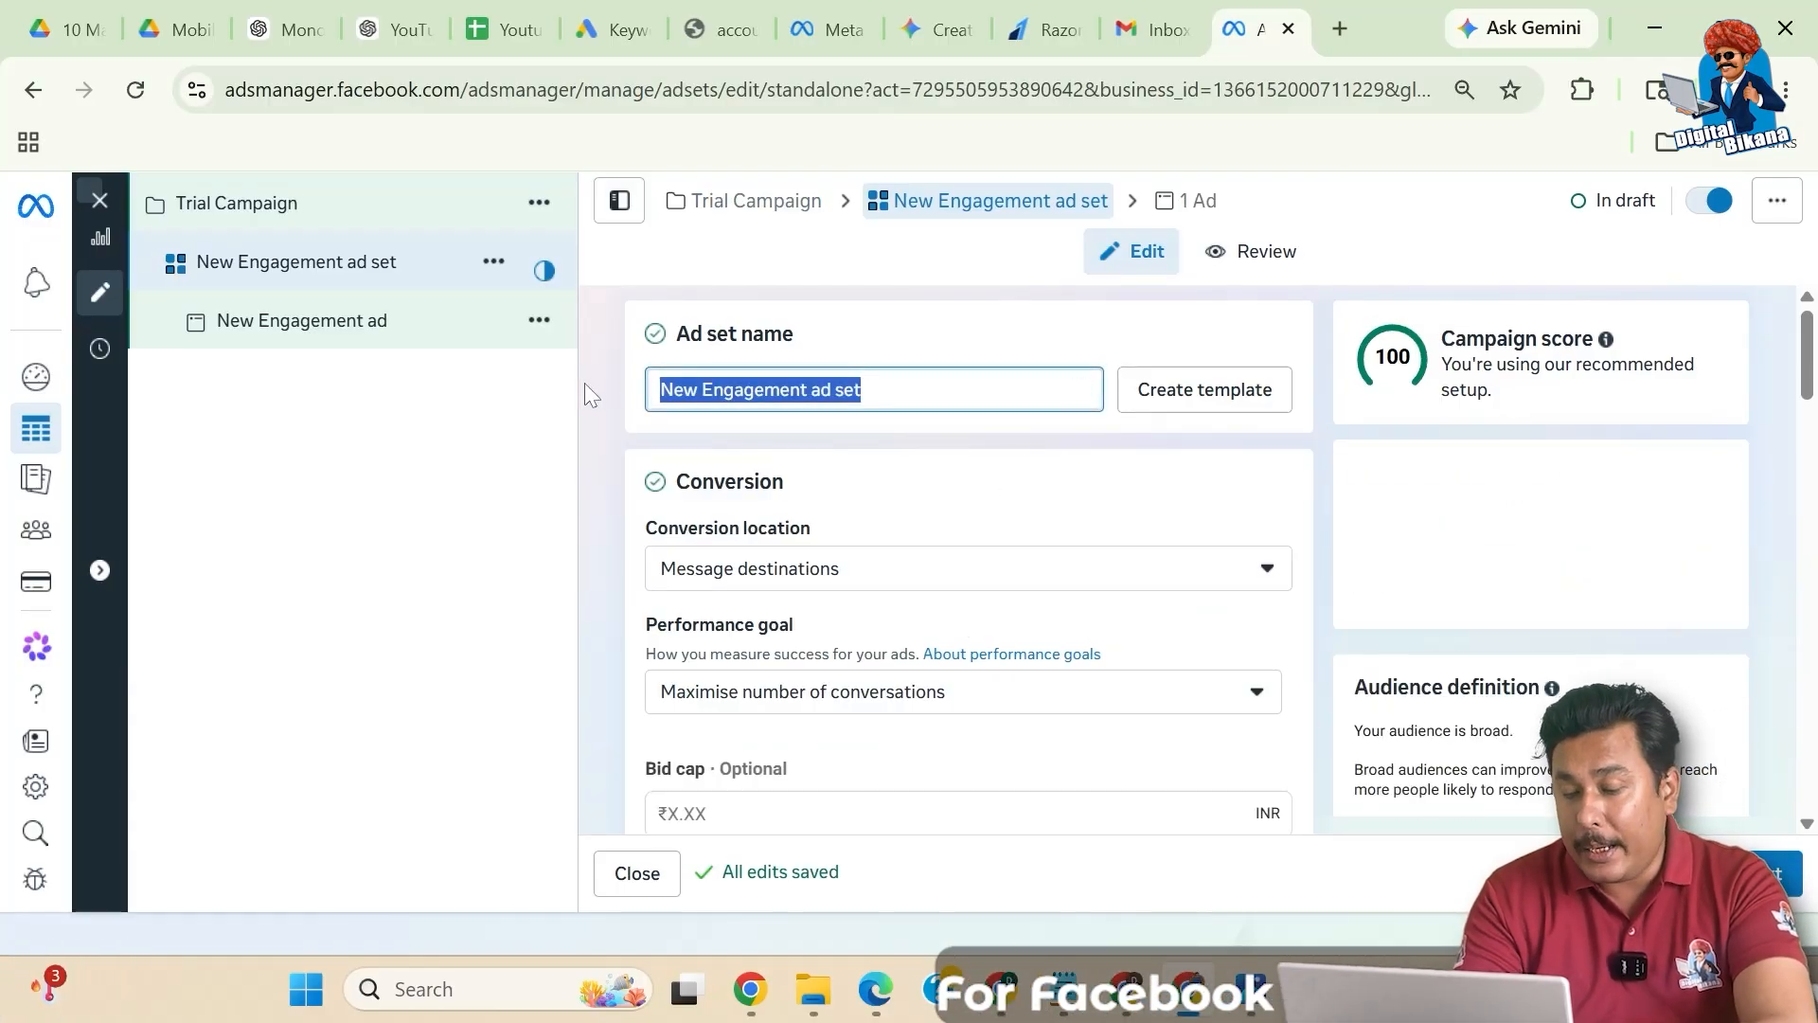
type("Fe")
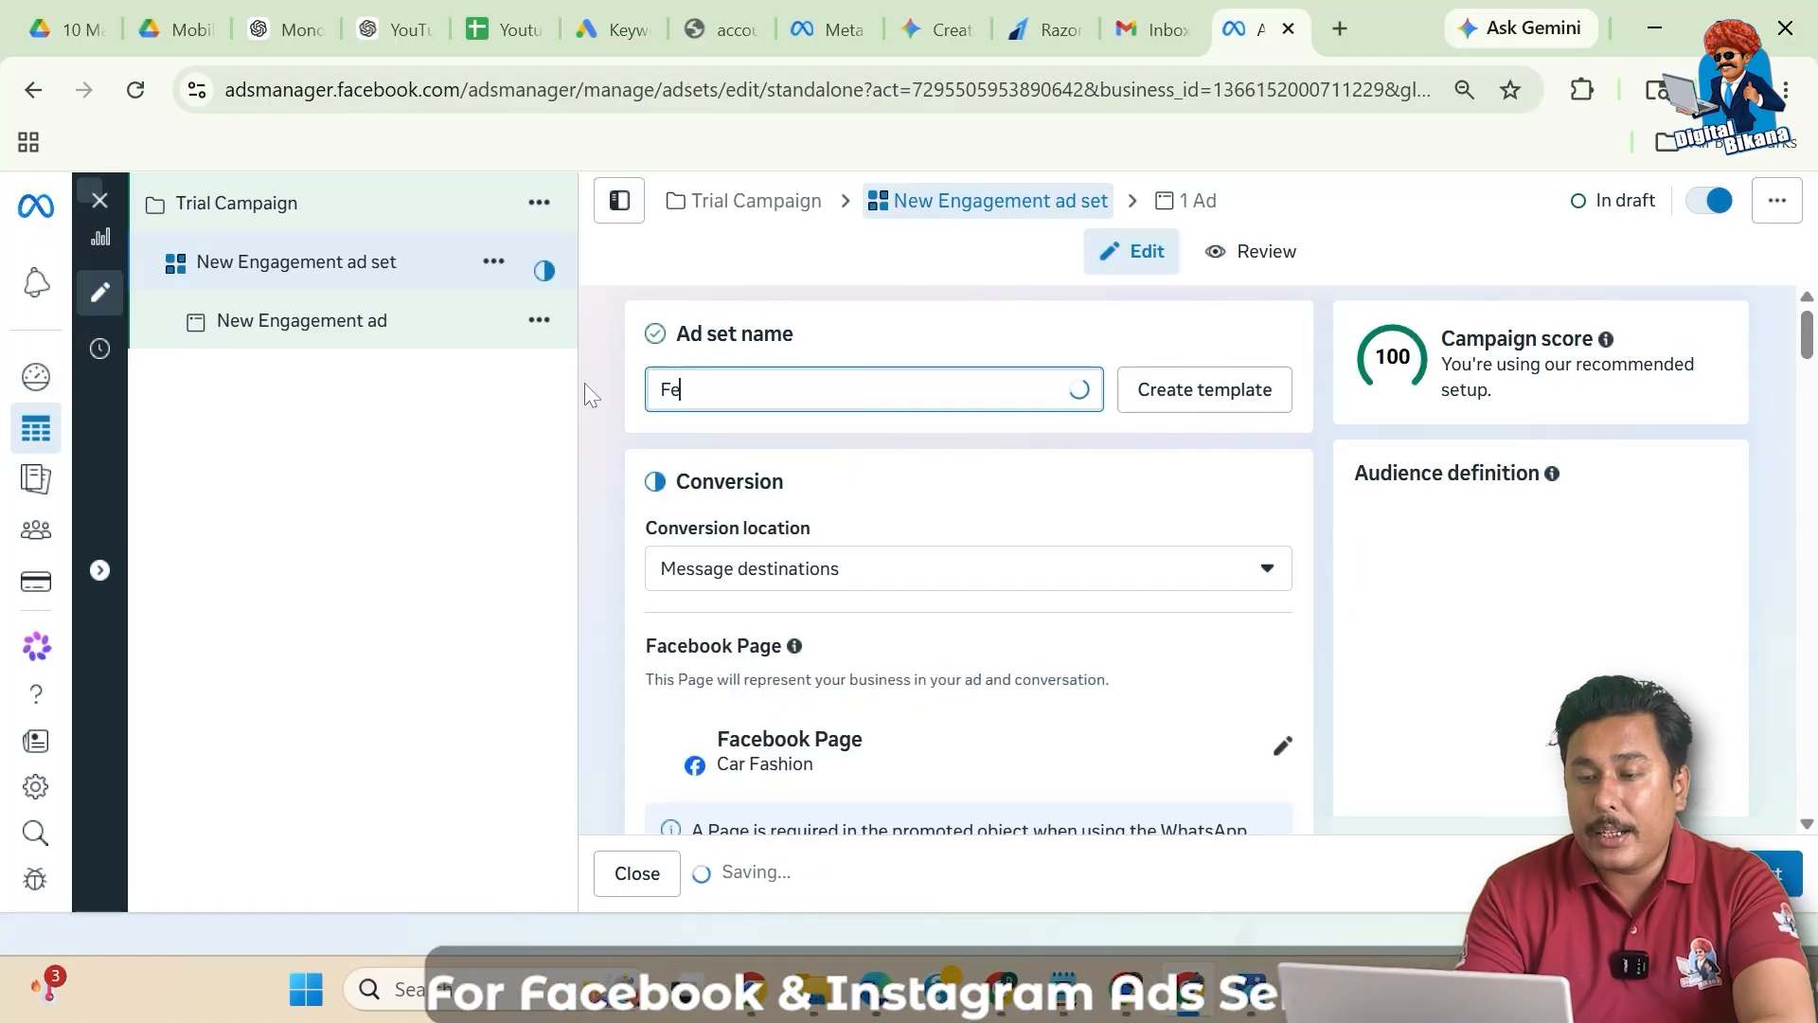
type("eds ")
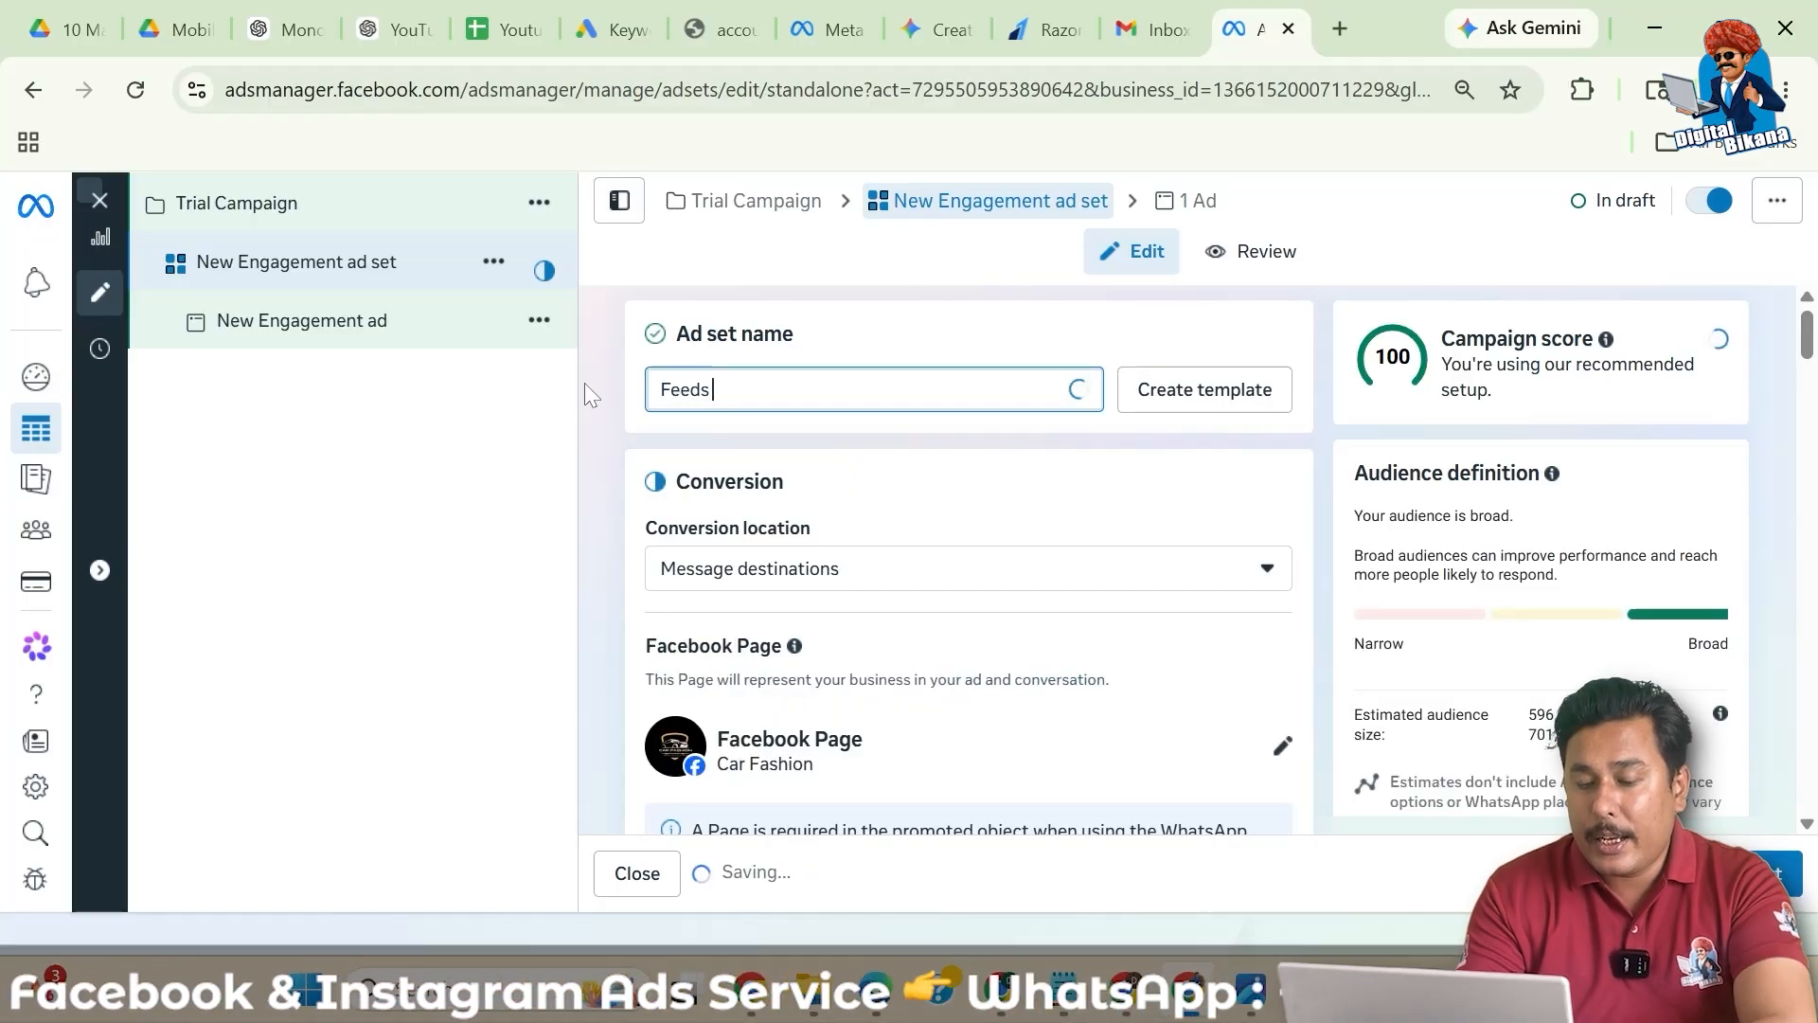
type("SR")
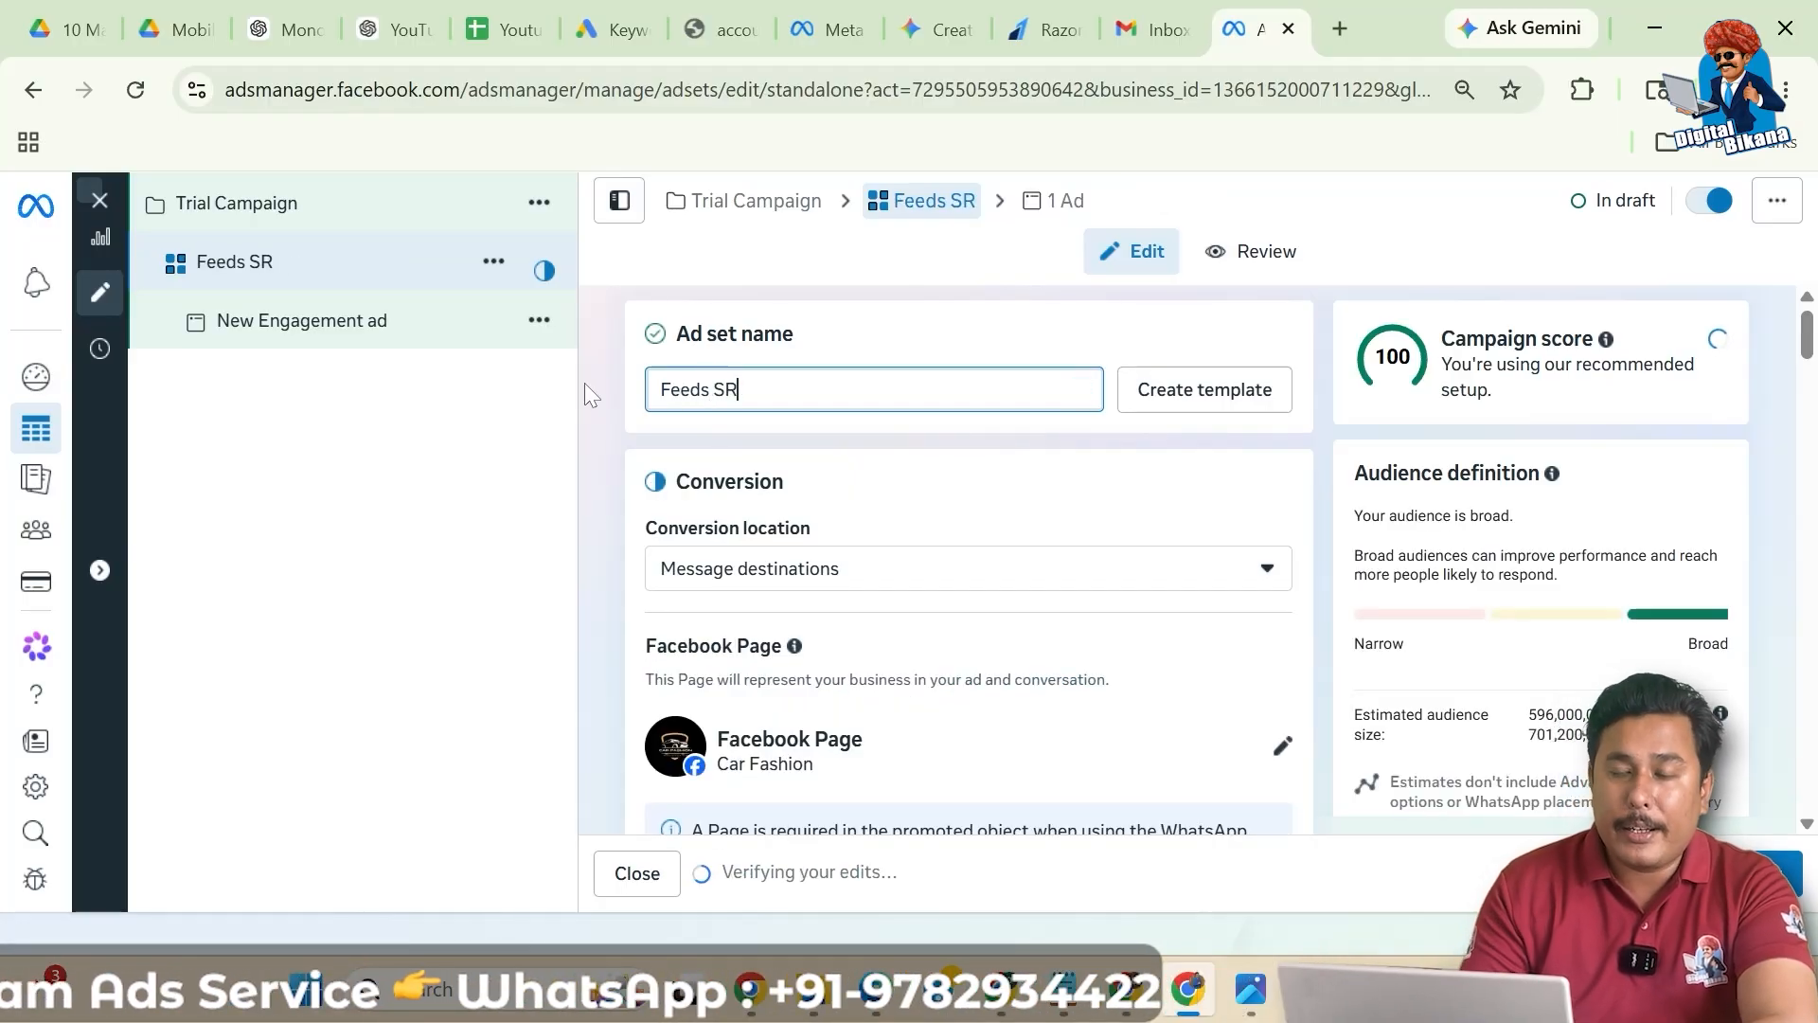
left_click(622, 457)
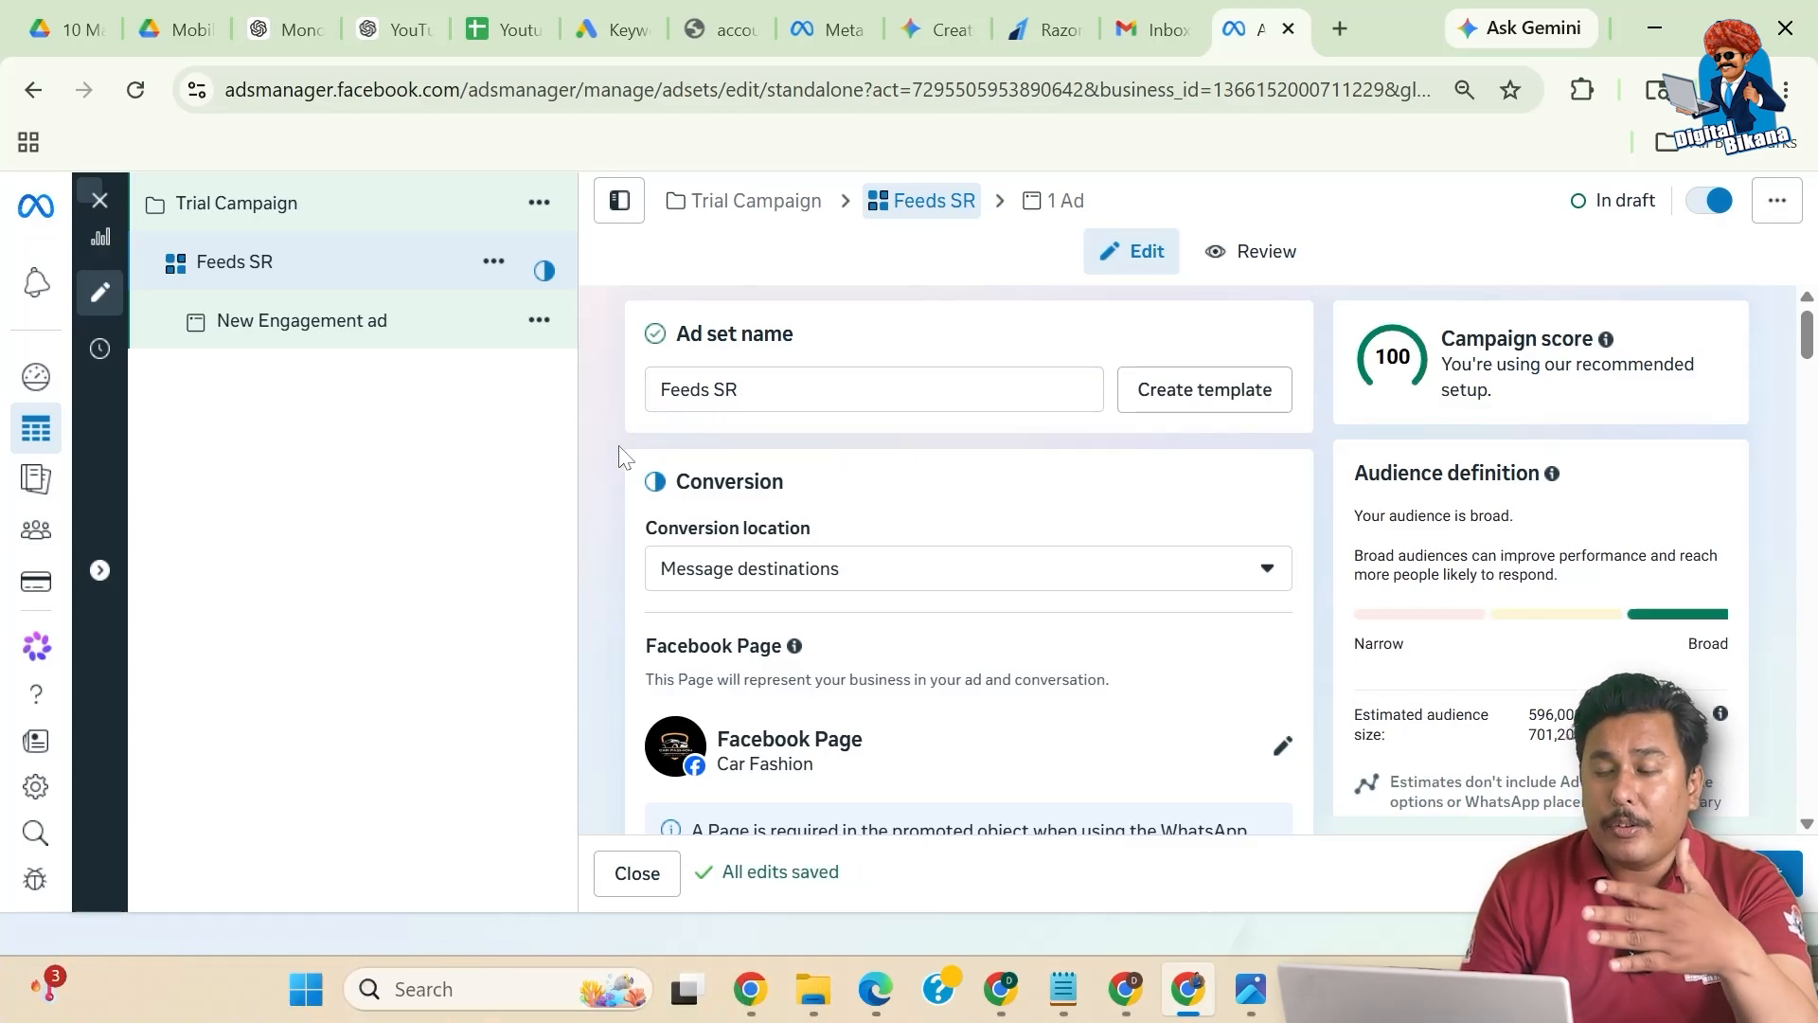
- Examine the conversion location options for the ad set, leaving Message destinations selected
scroll(622, 458, "down", 1)
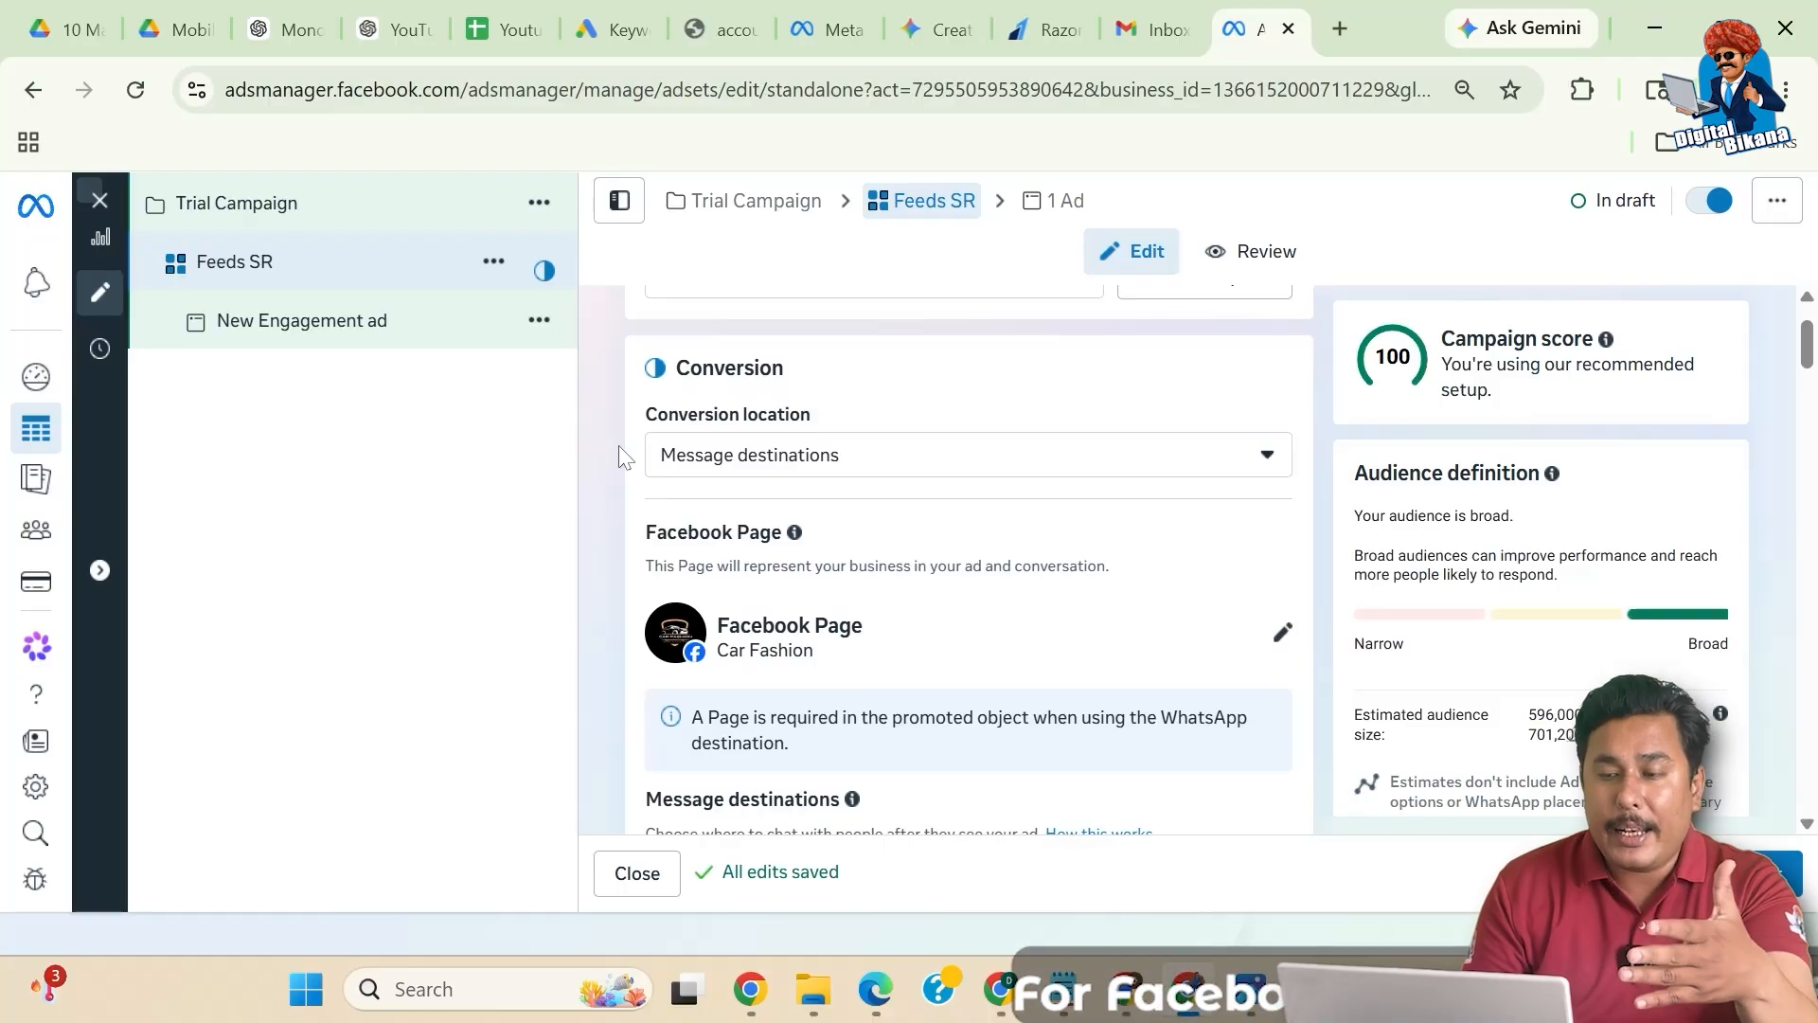
scroll(623, 457, "up", 1)
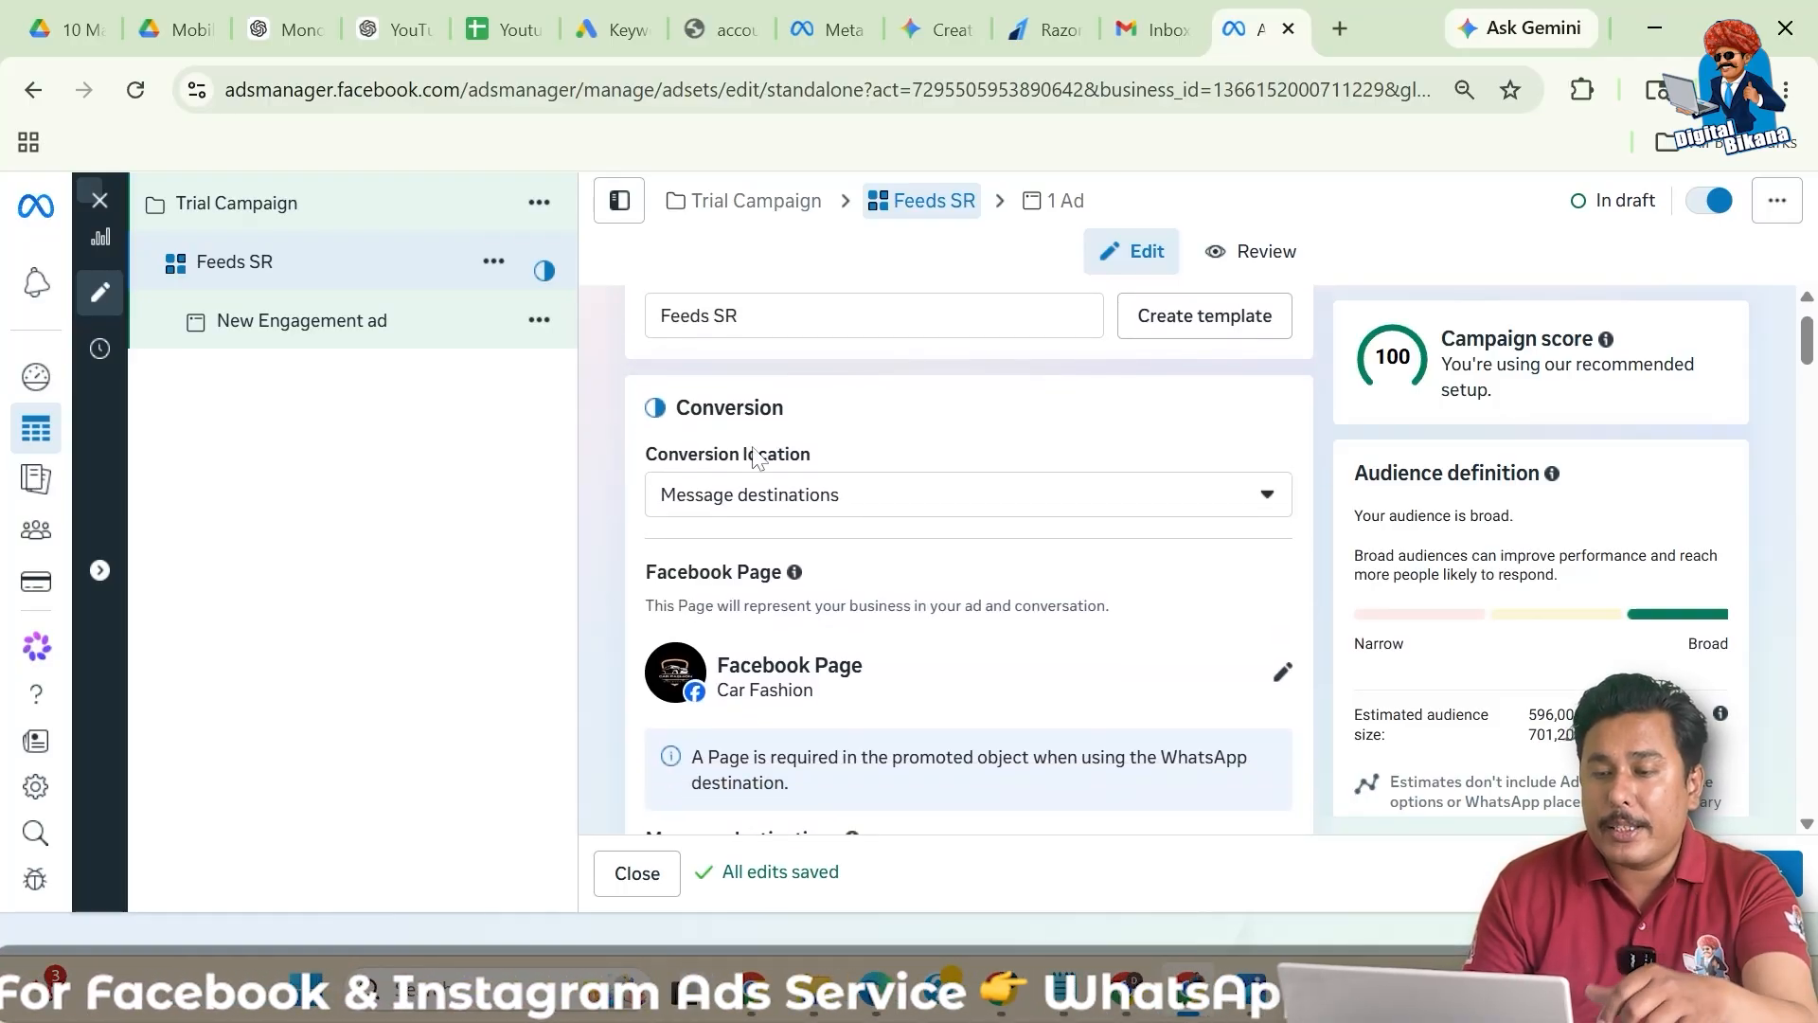
left_click(783, 512)
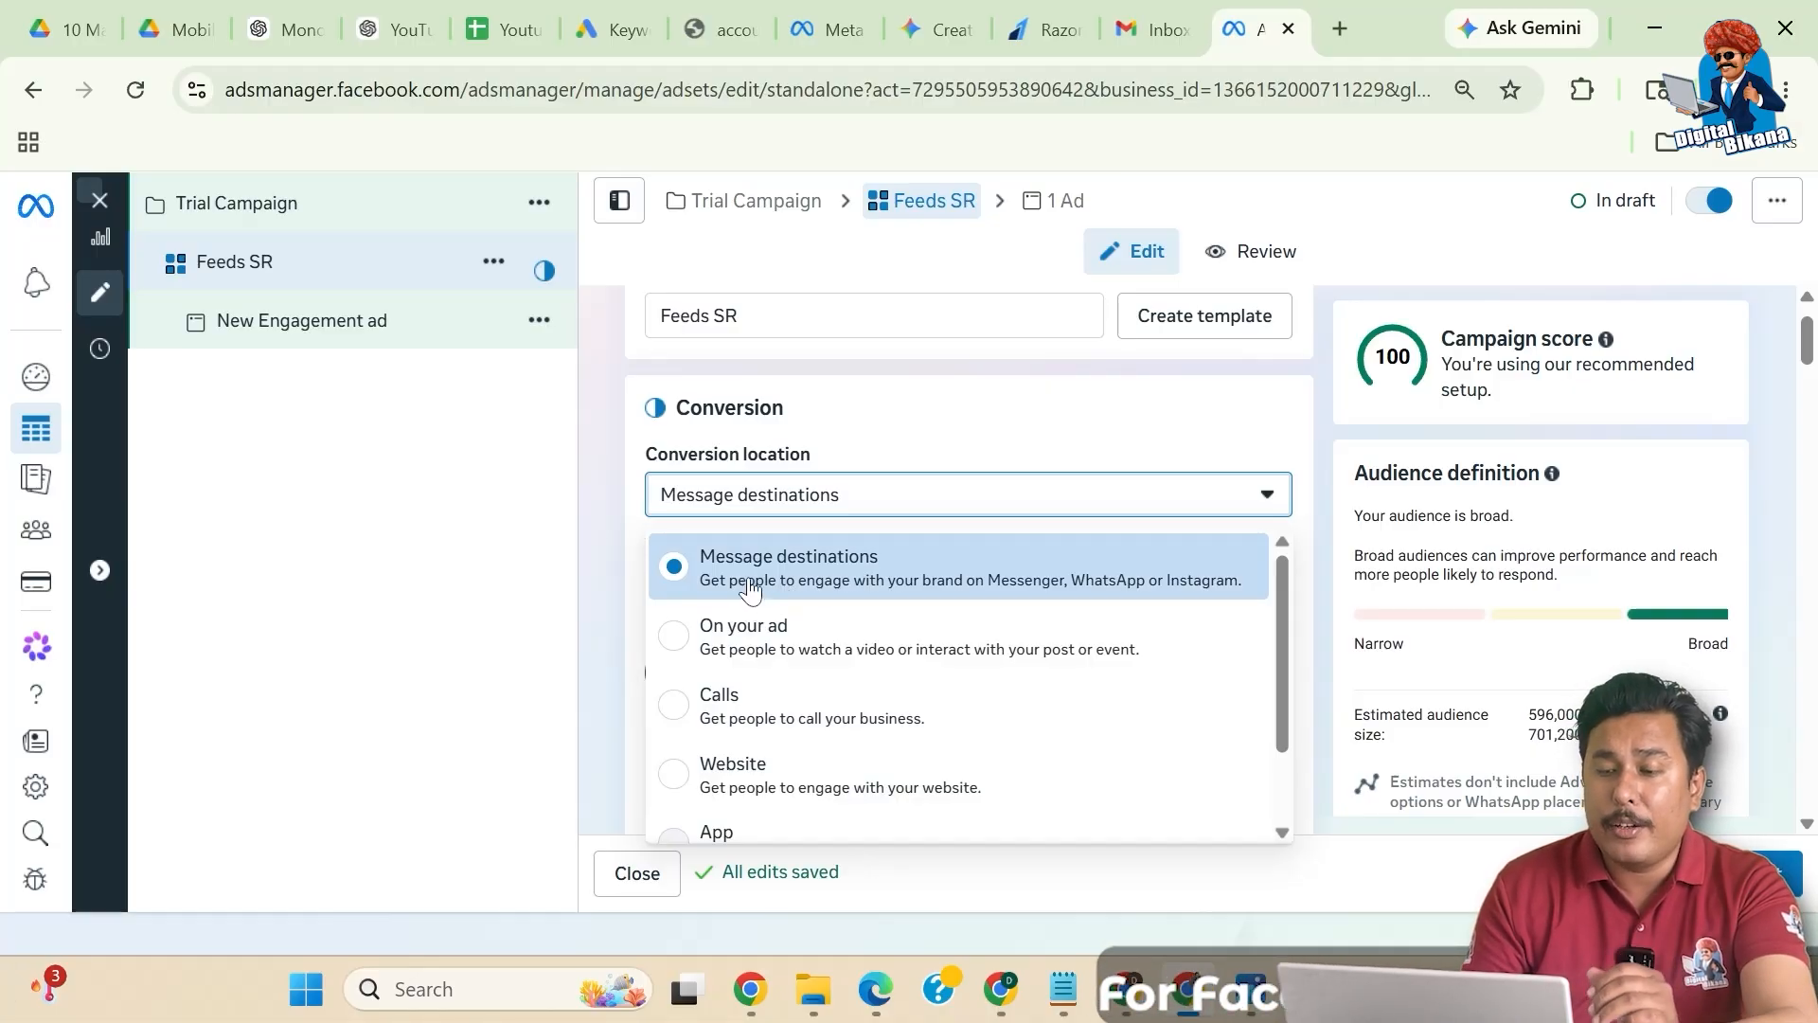
left_click(611, 568)
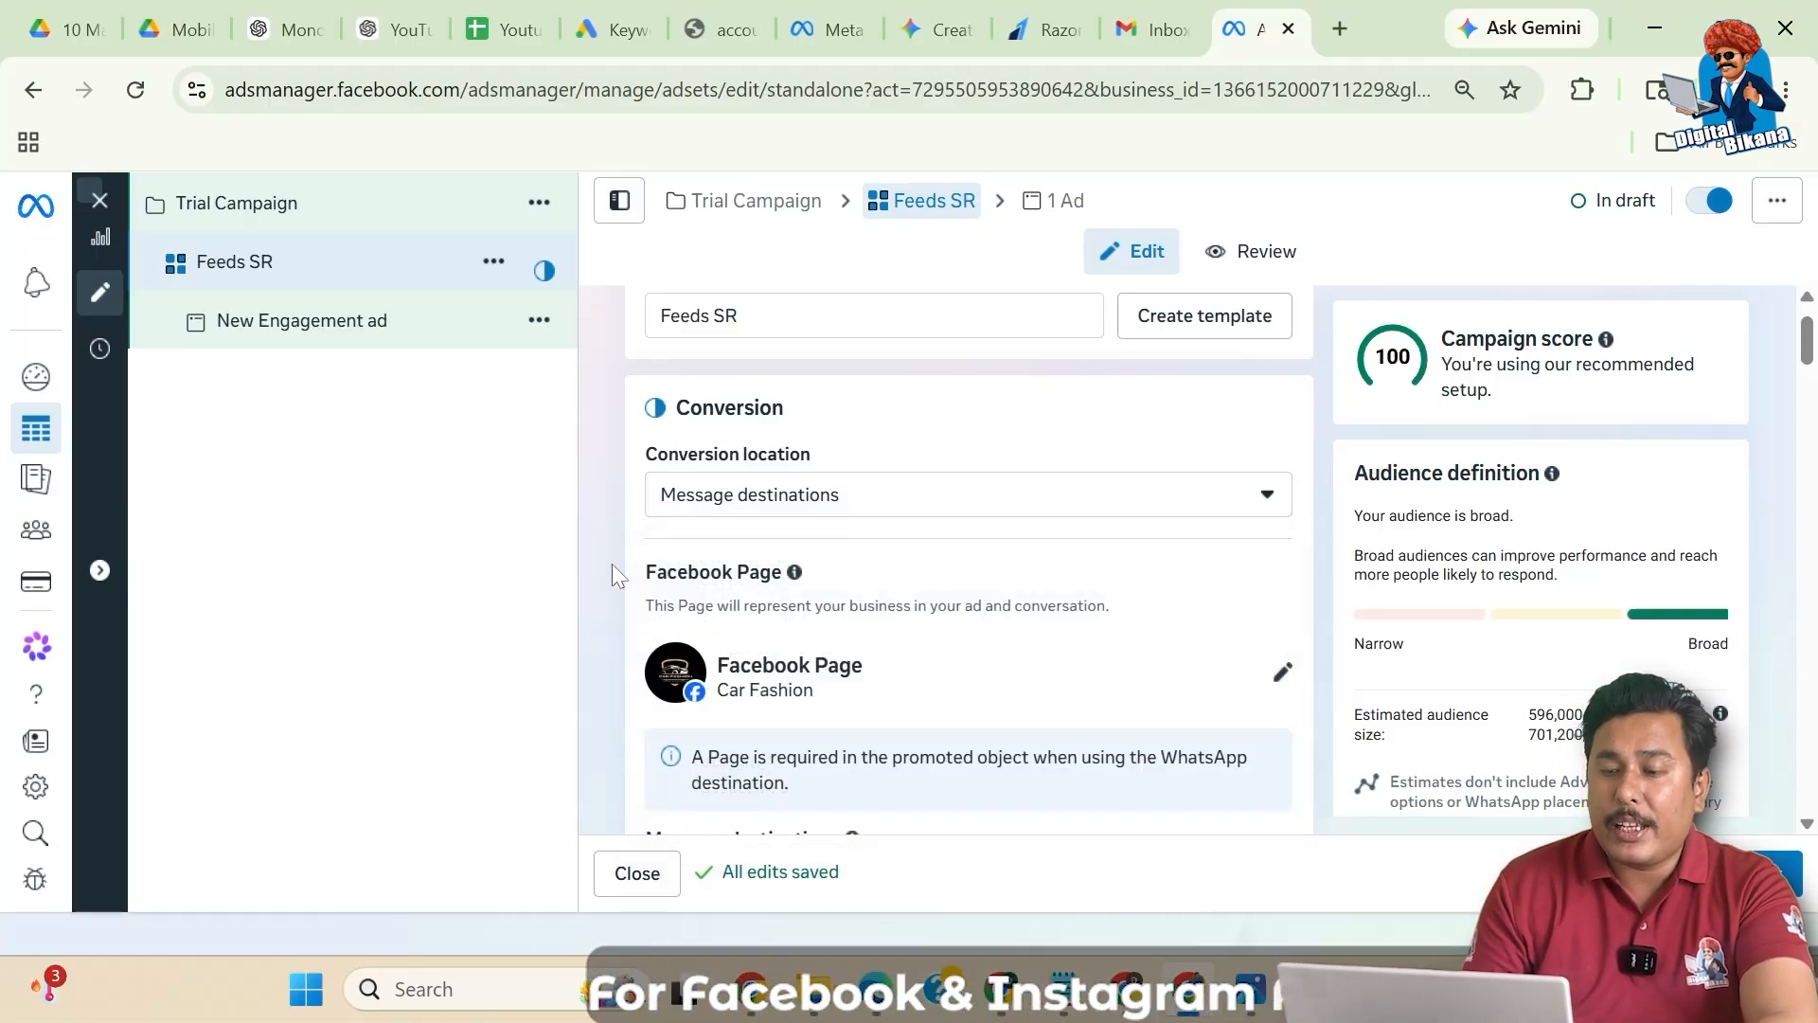
- Review the ad set's manual message destinations and WhatsApp settings, and examine the performance goal options
scroll(653, 580, "down", 3)
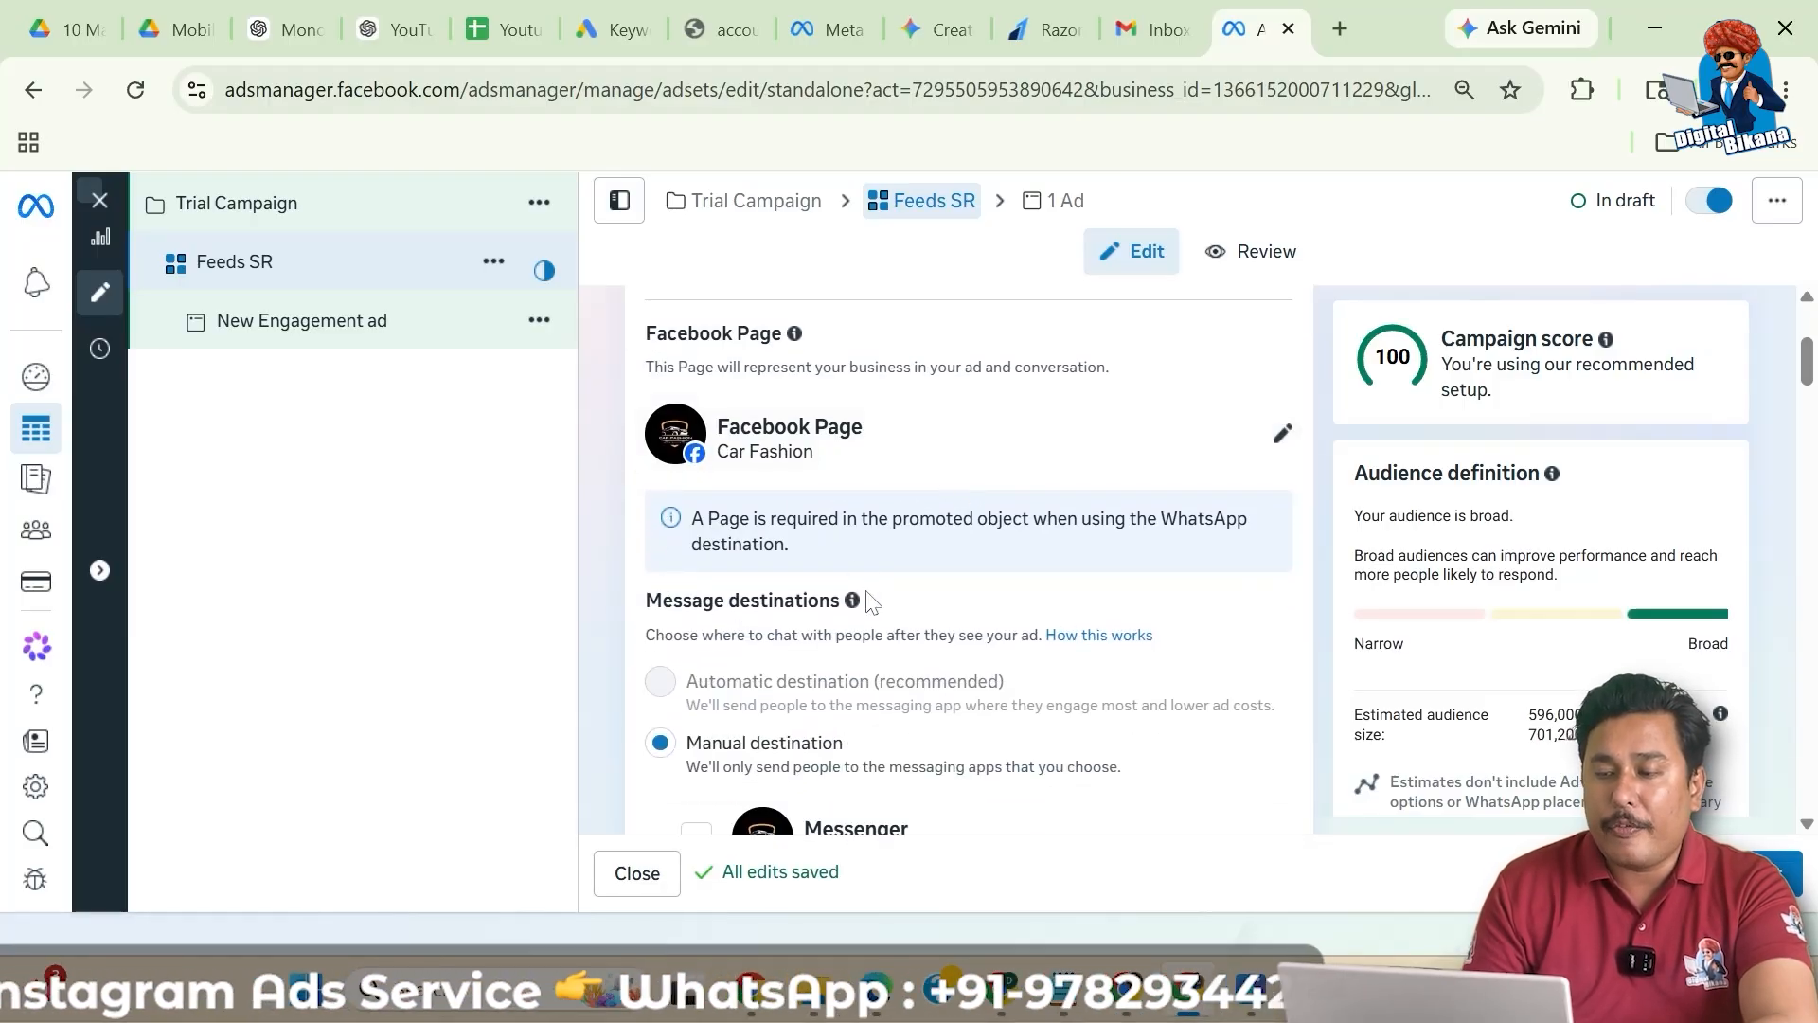
scroll(869, 602, "down", 2)
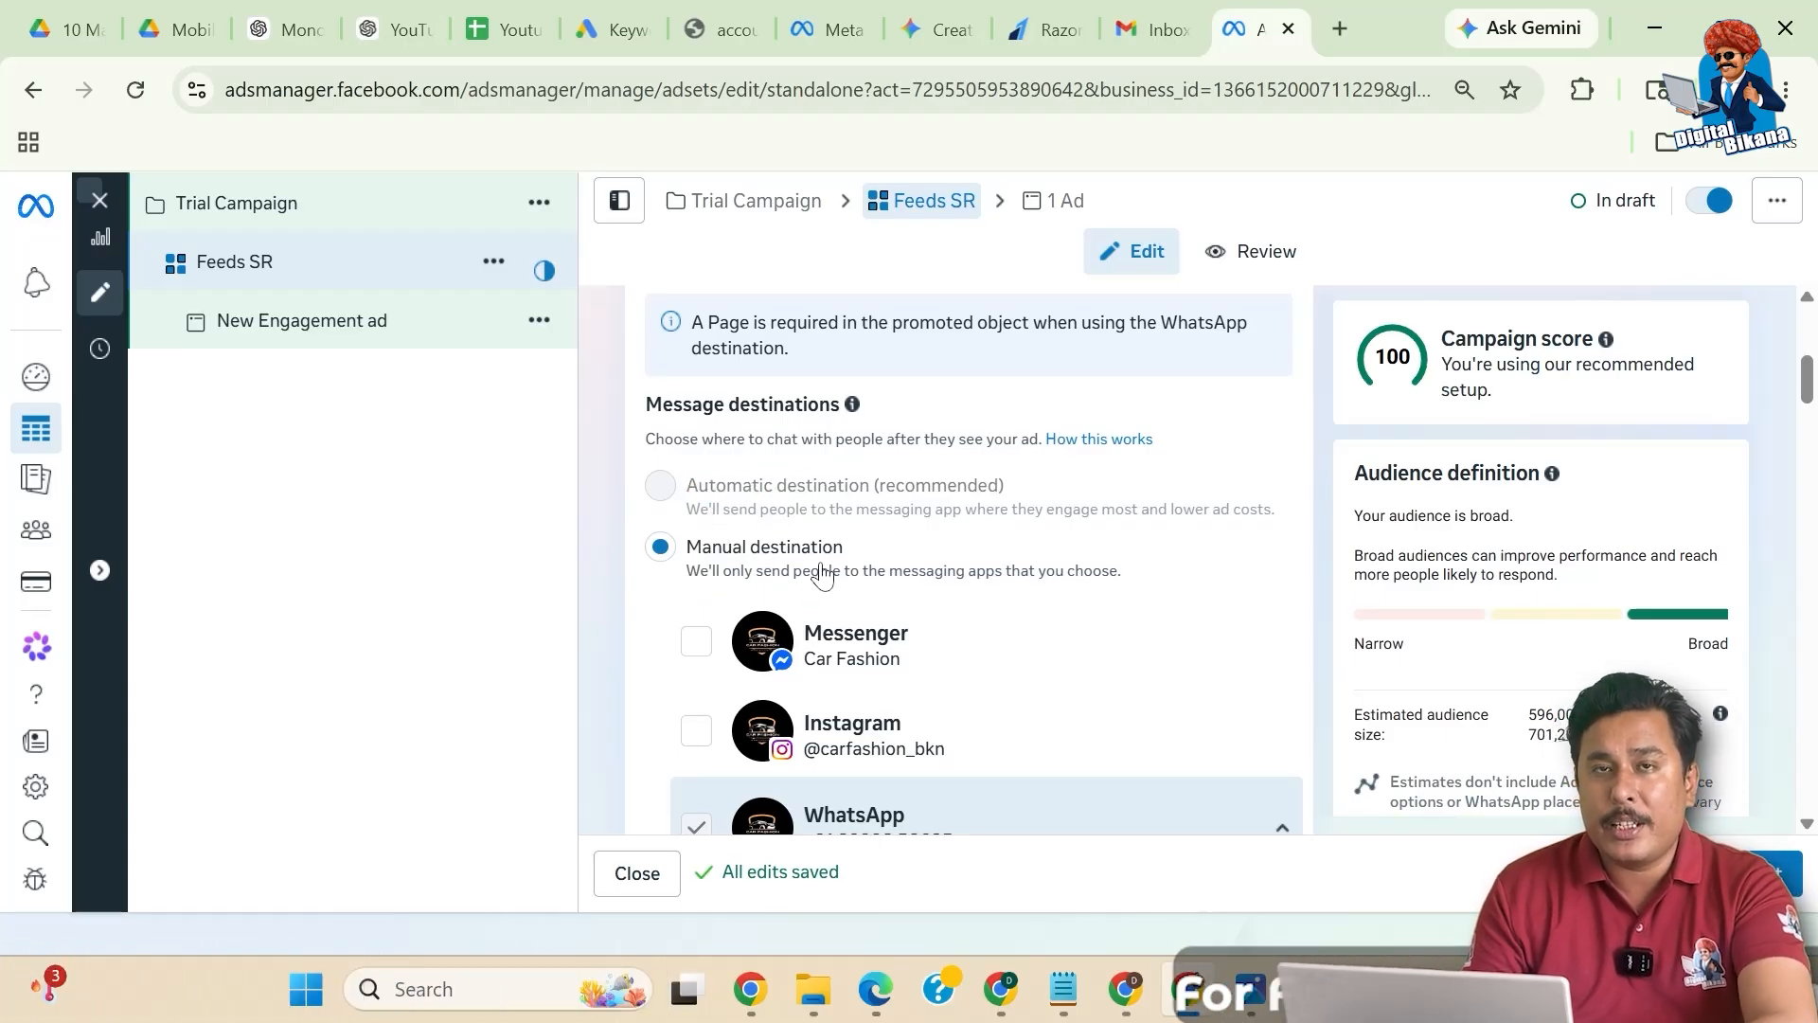
scroll(820, 573, "down", 1)
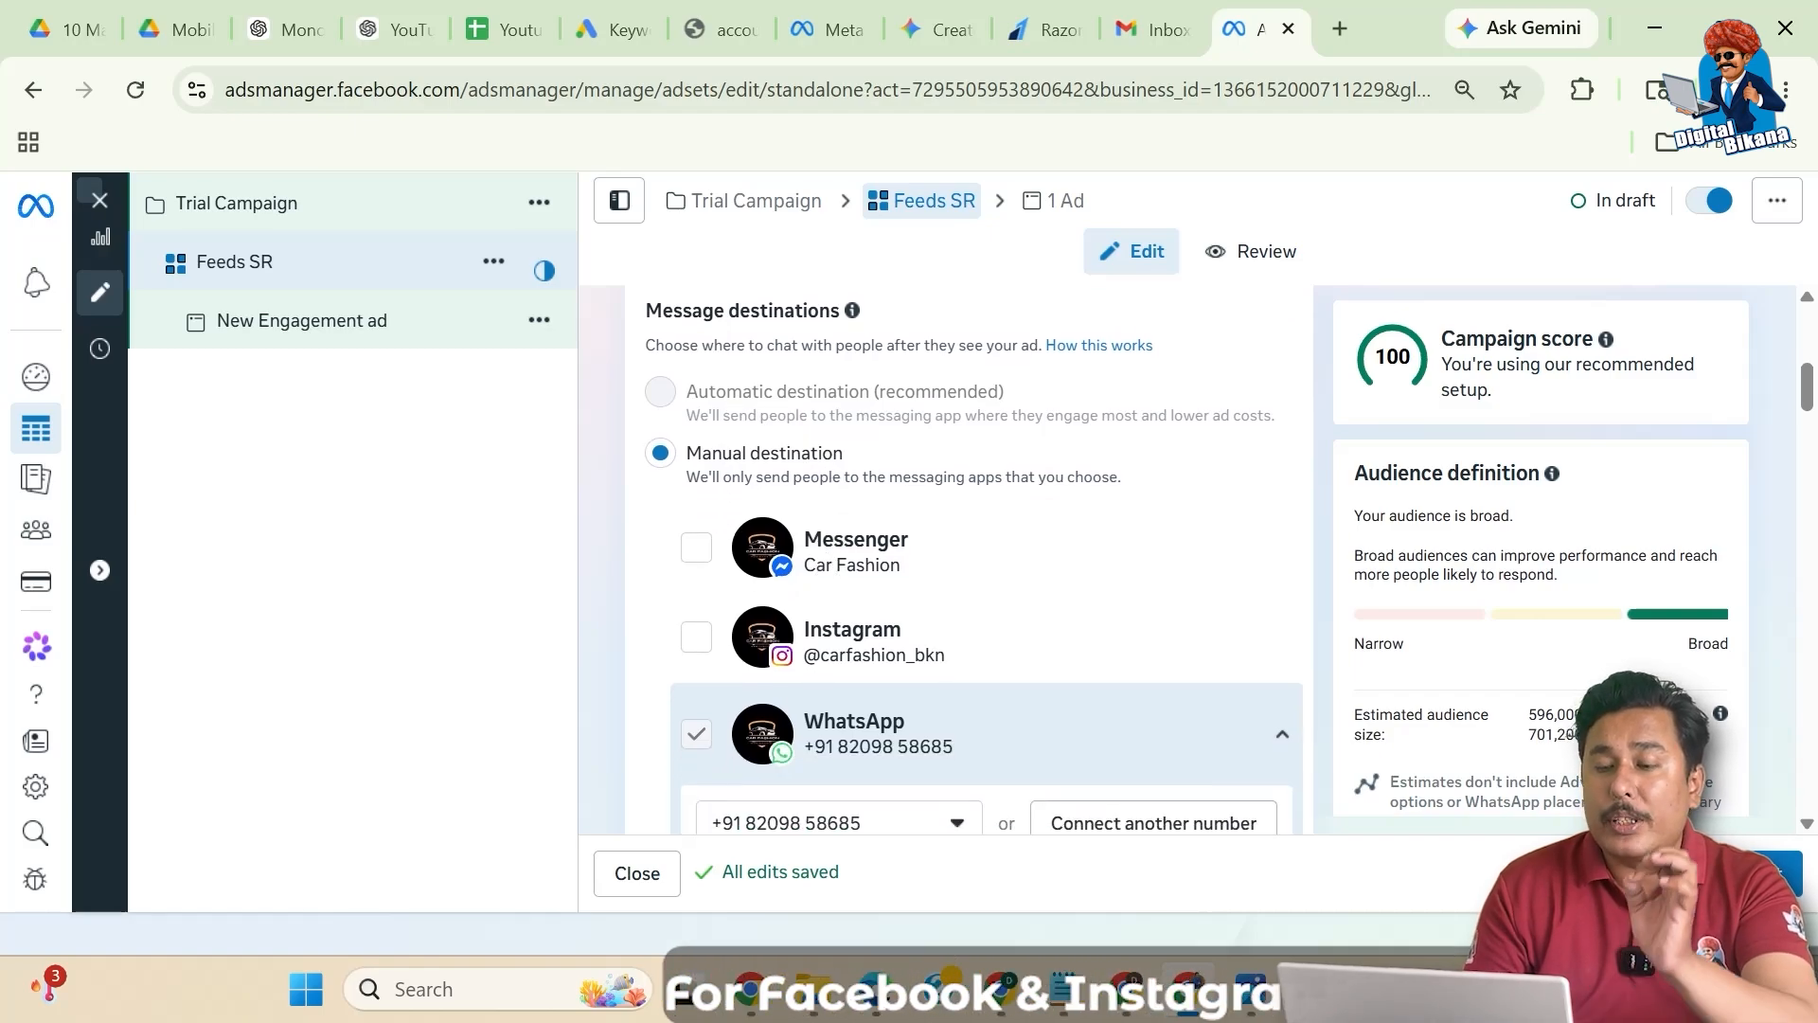
scroll(829, 568, "down", 1)
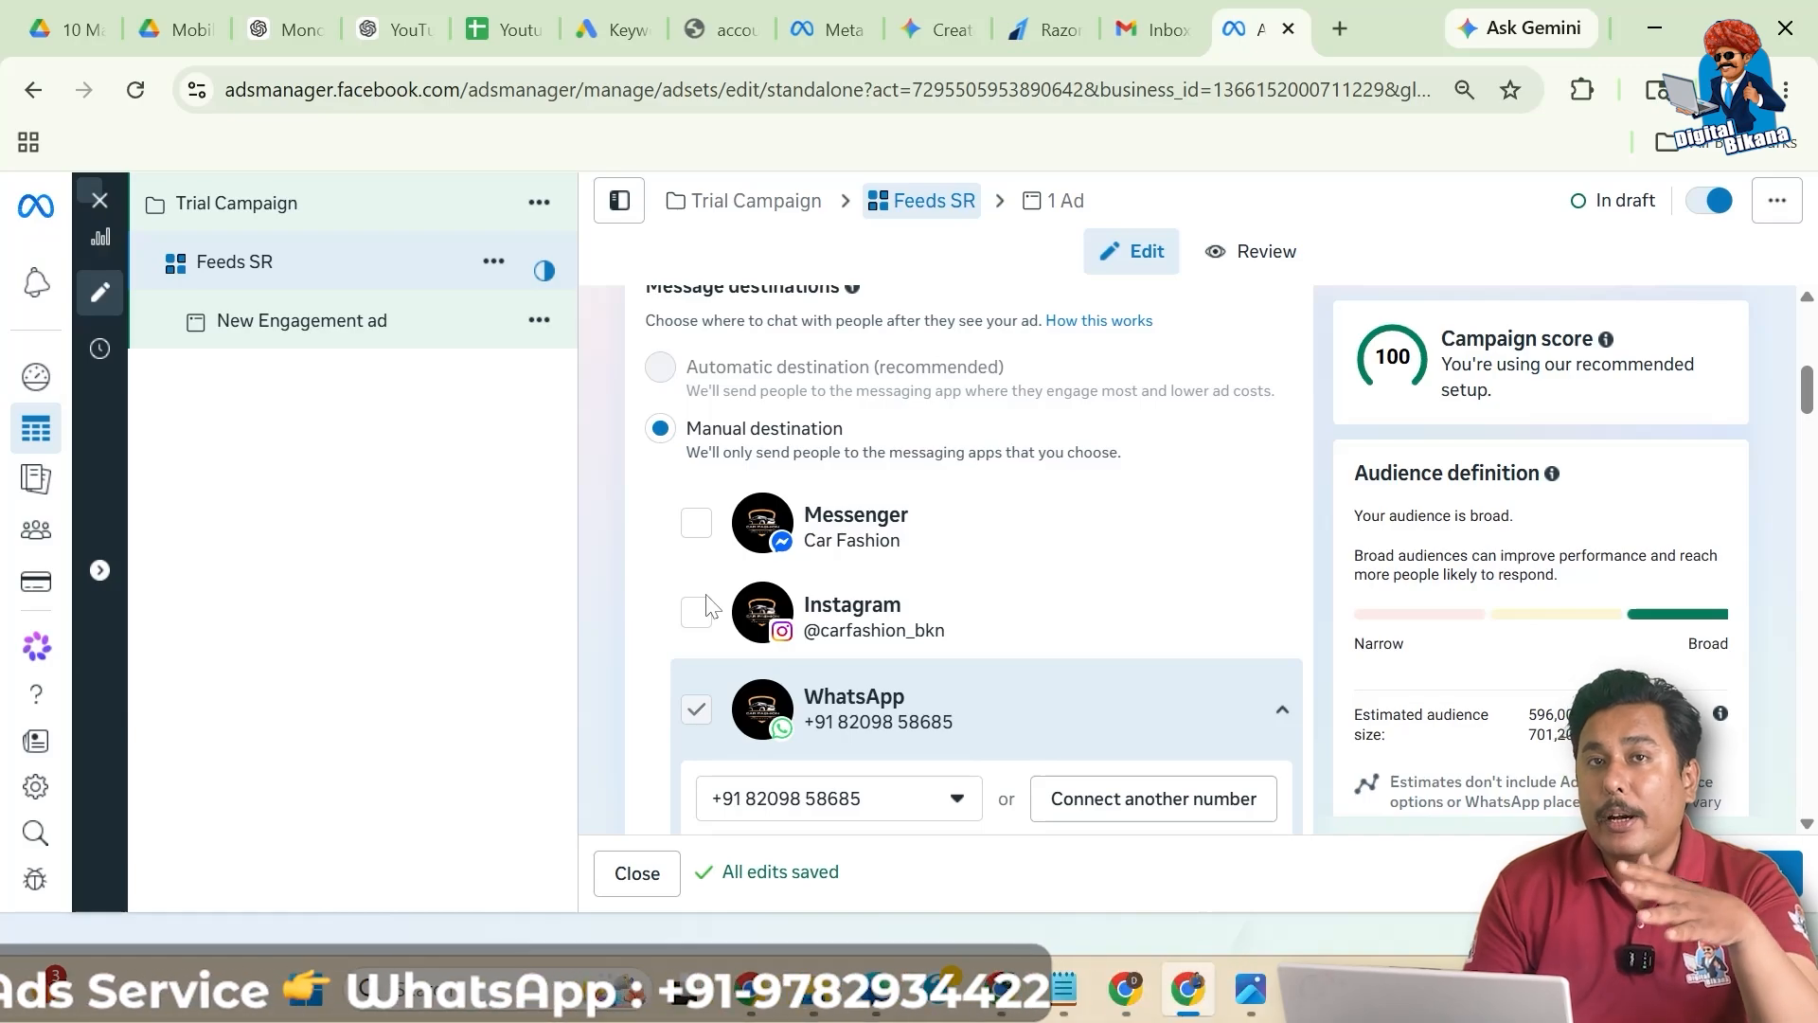
scroll(956, 699, "down", 2)
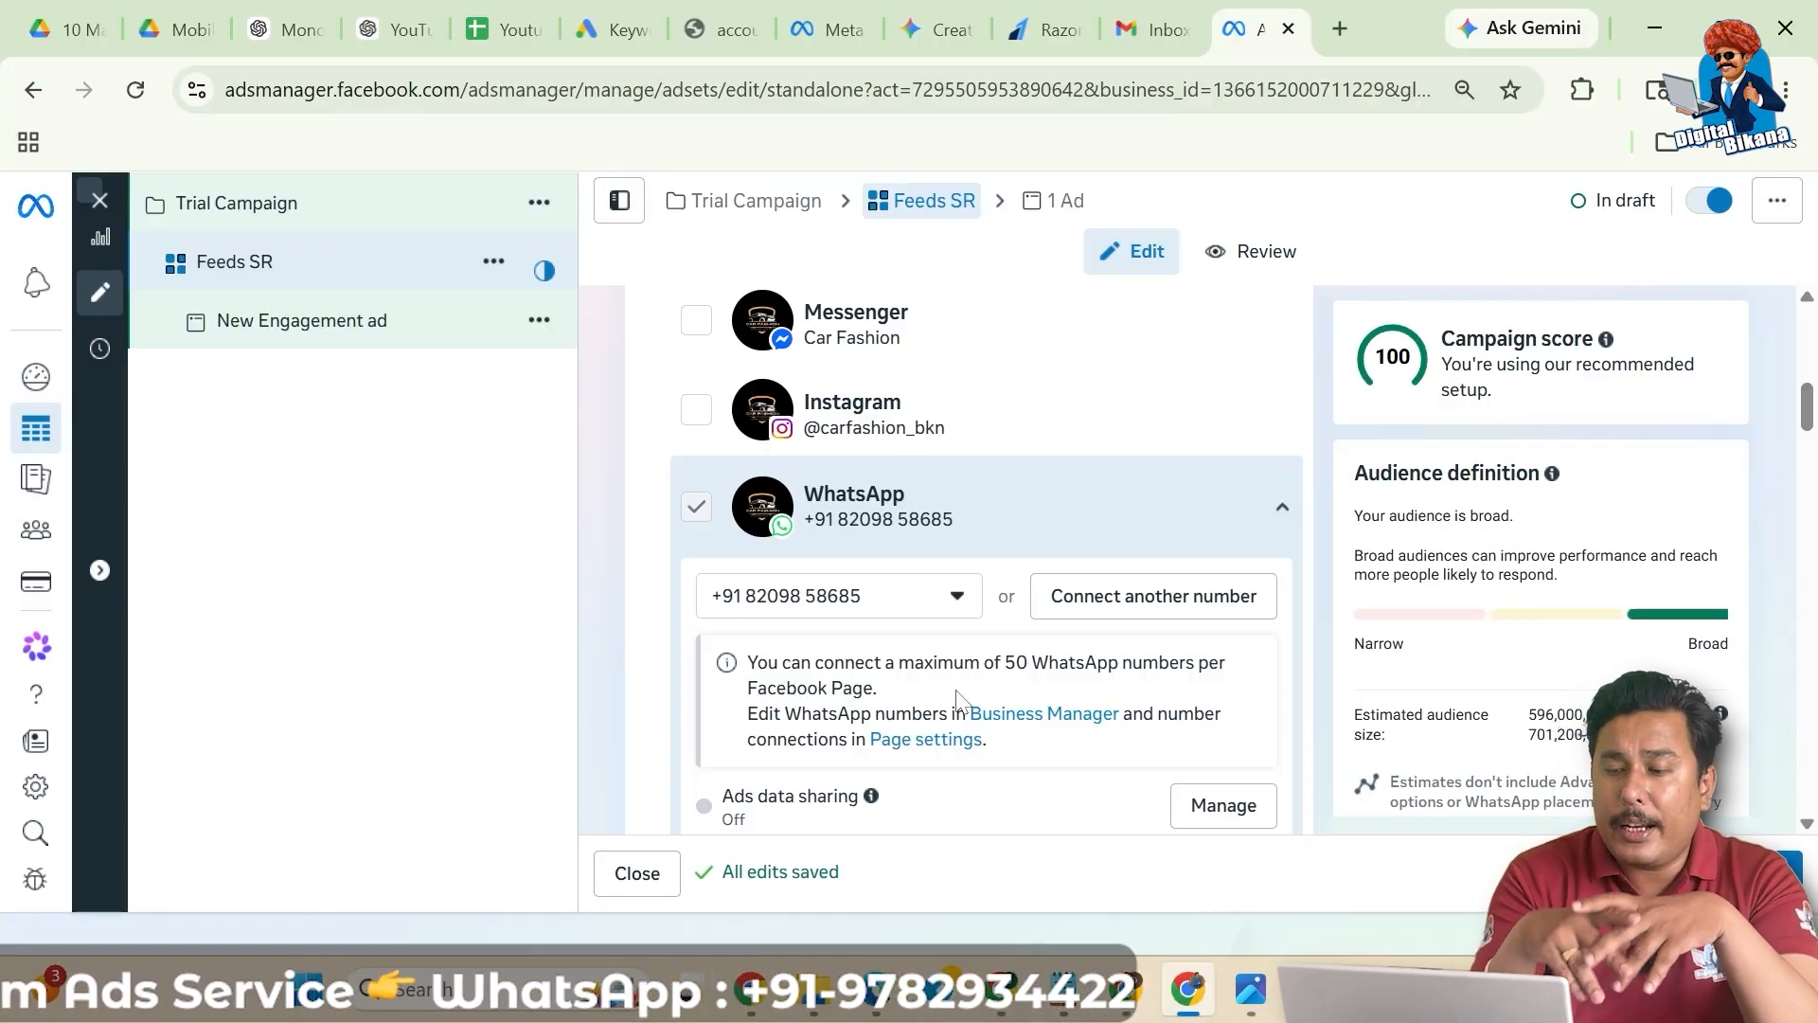
scroll(957, 691, "down", 5)
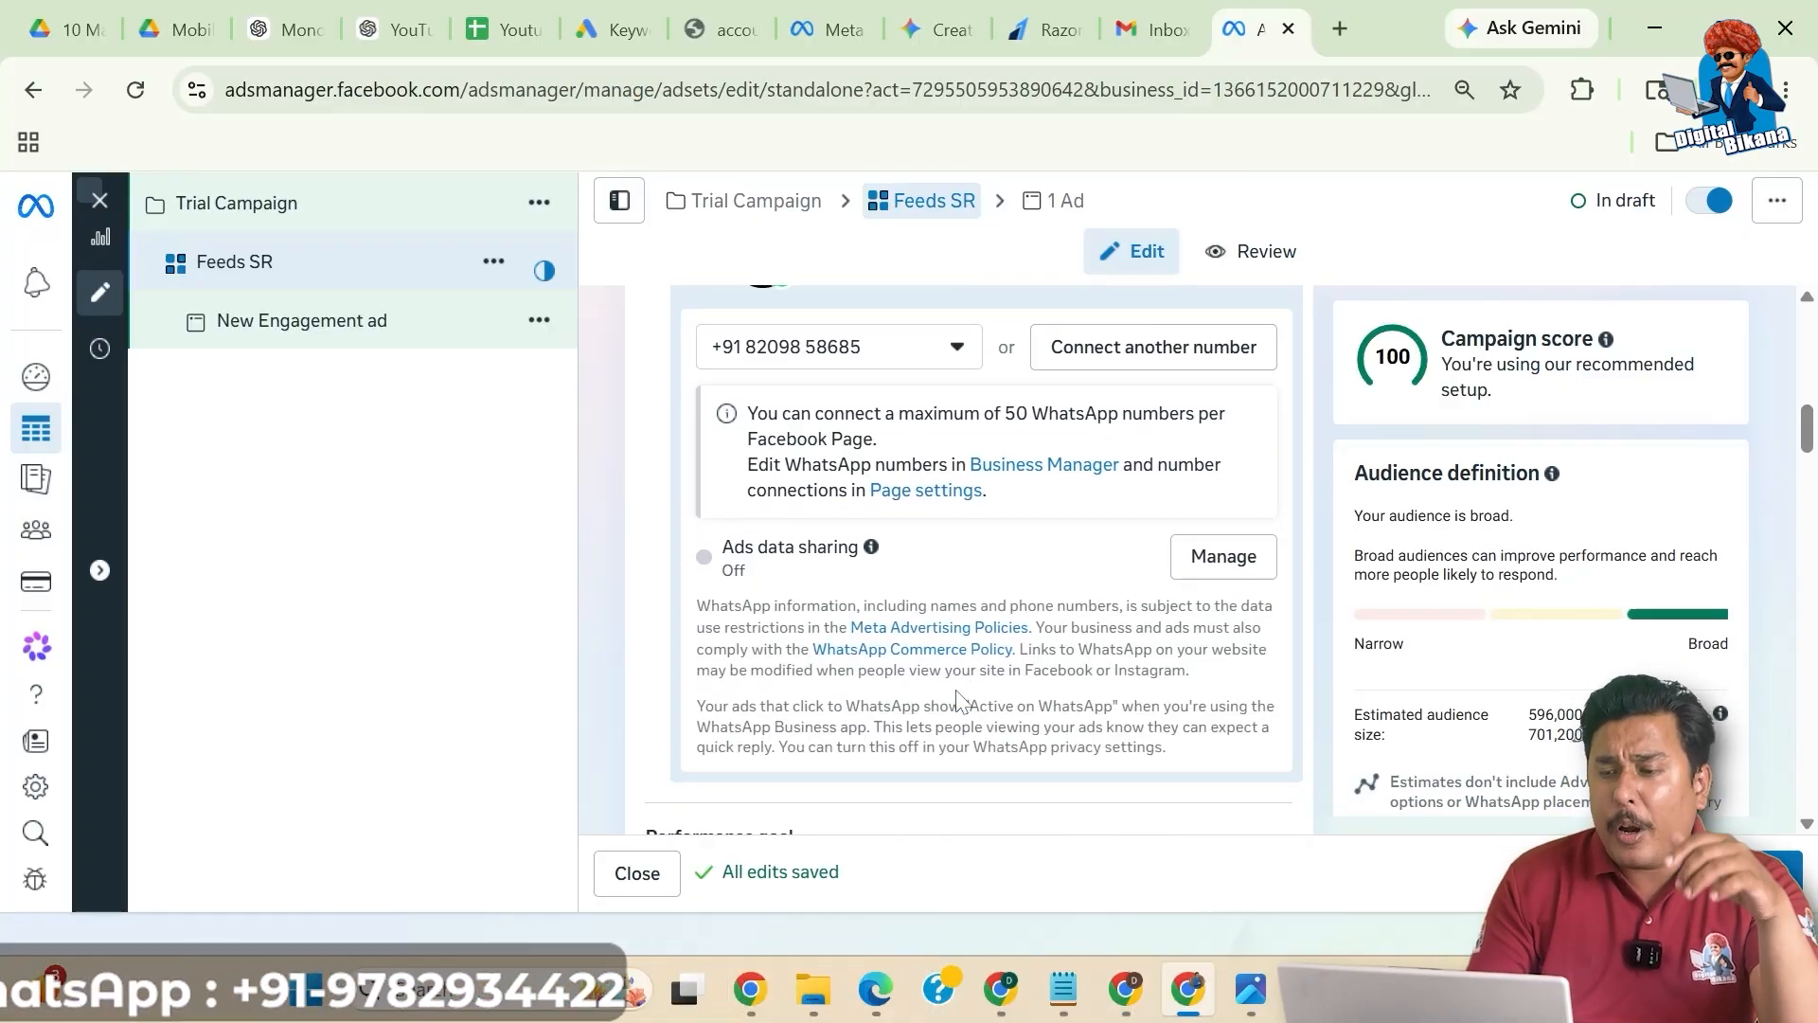
scroll(956, 699, "down", 1)
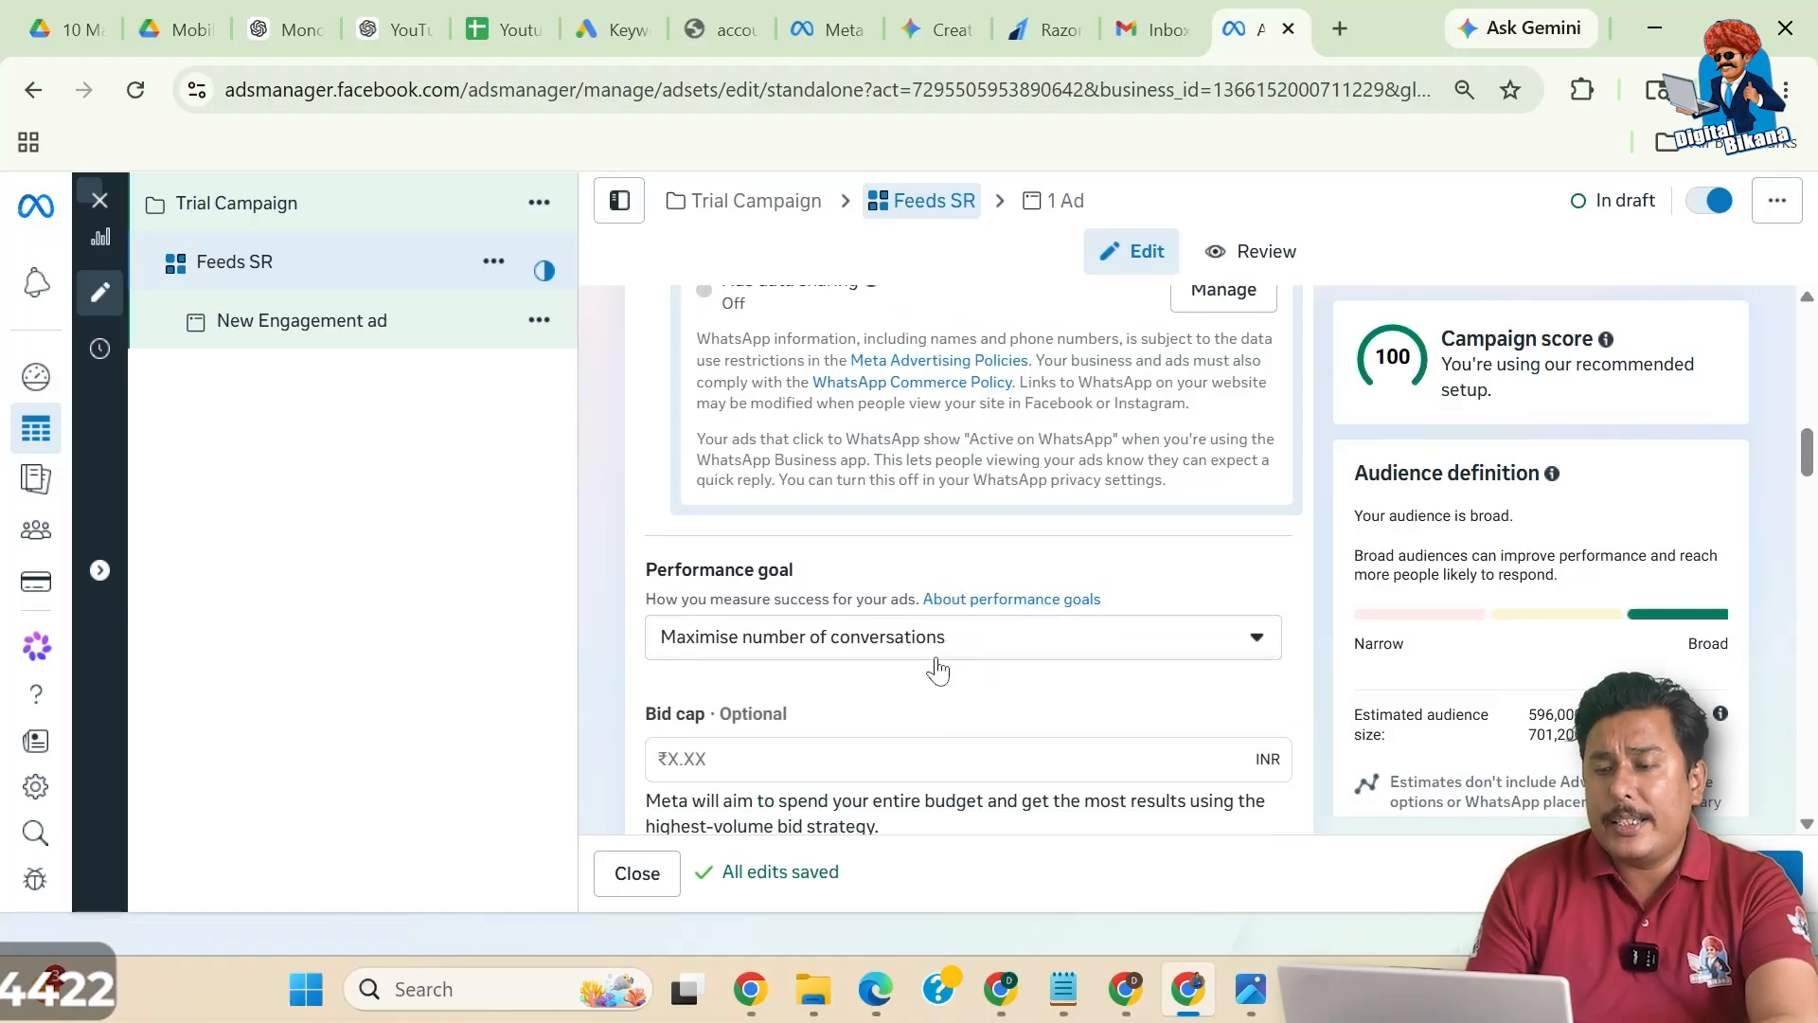
scroll(938, 668, "down", 1)
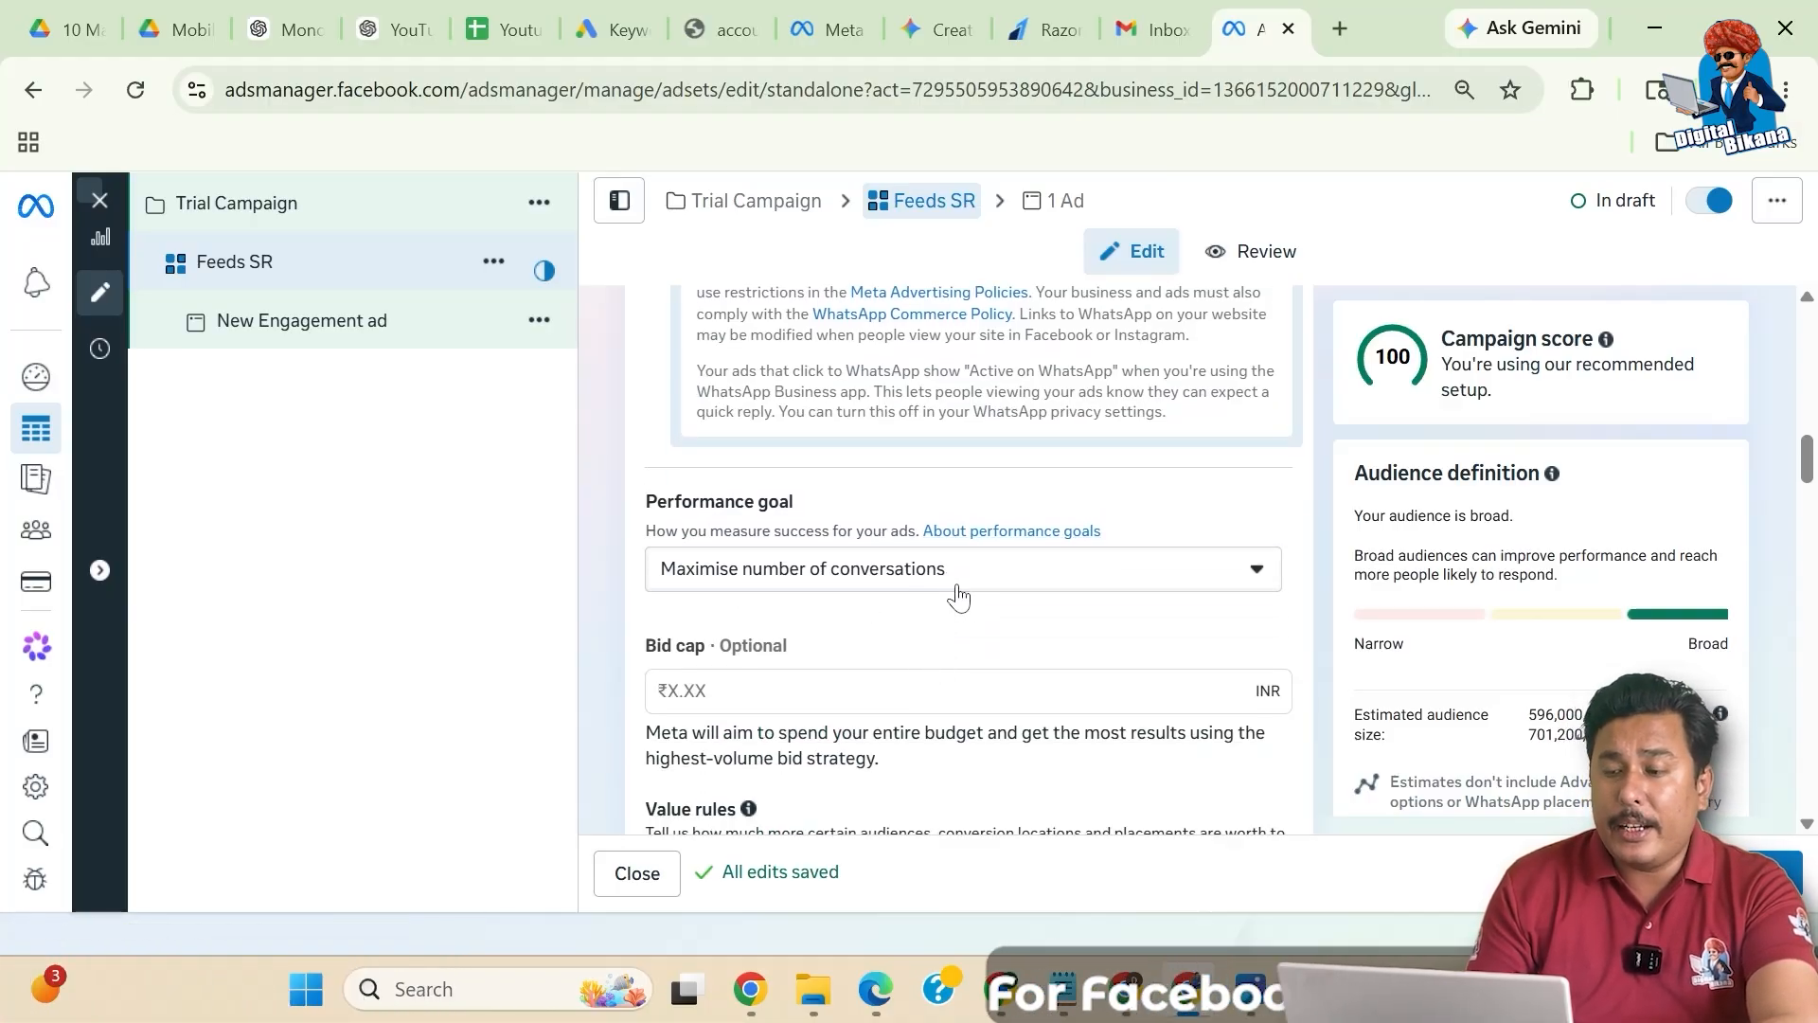
left_click(959, 596)
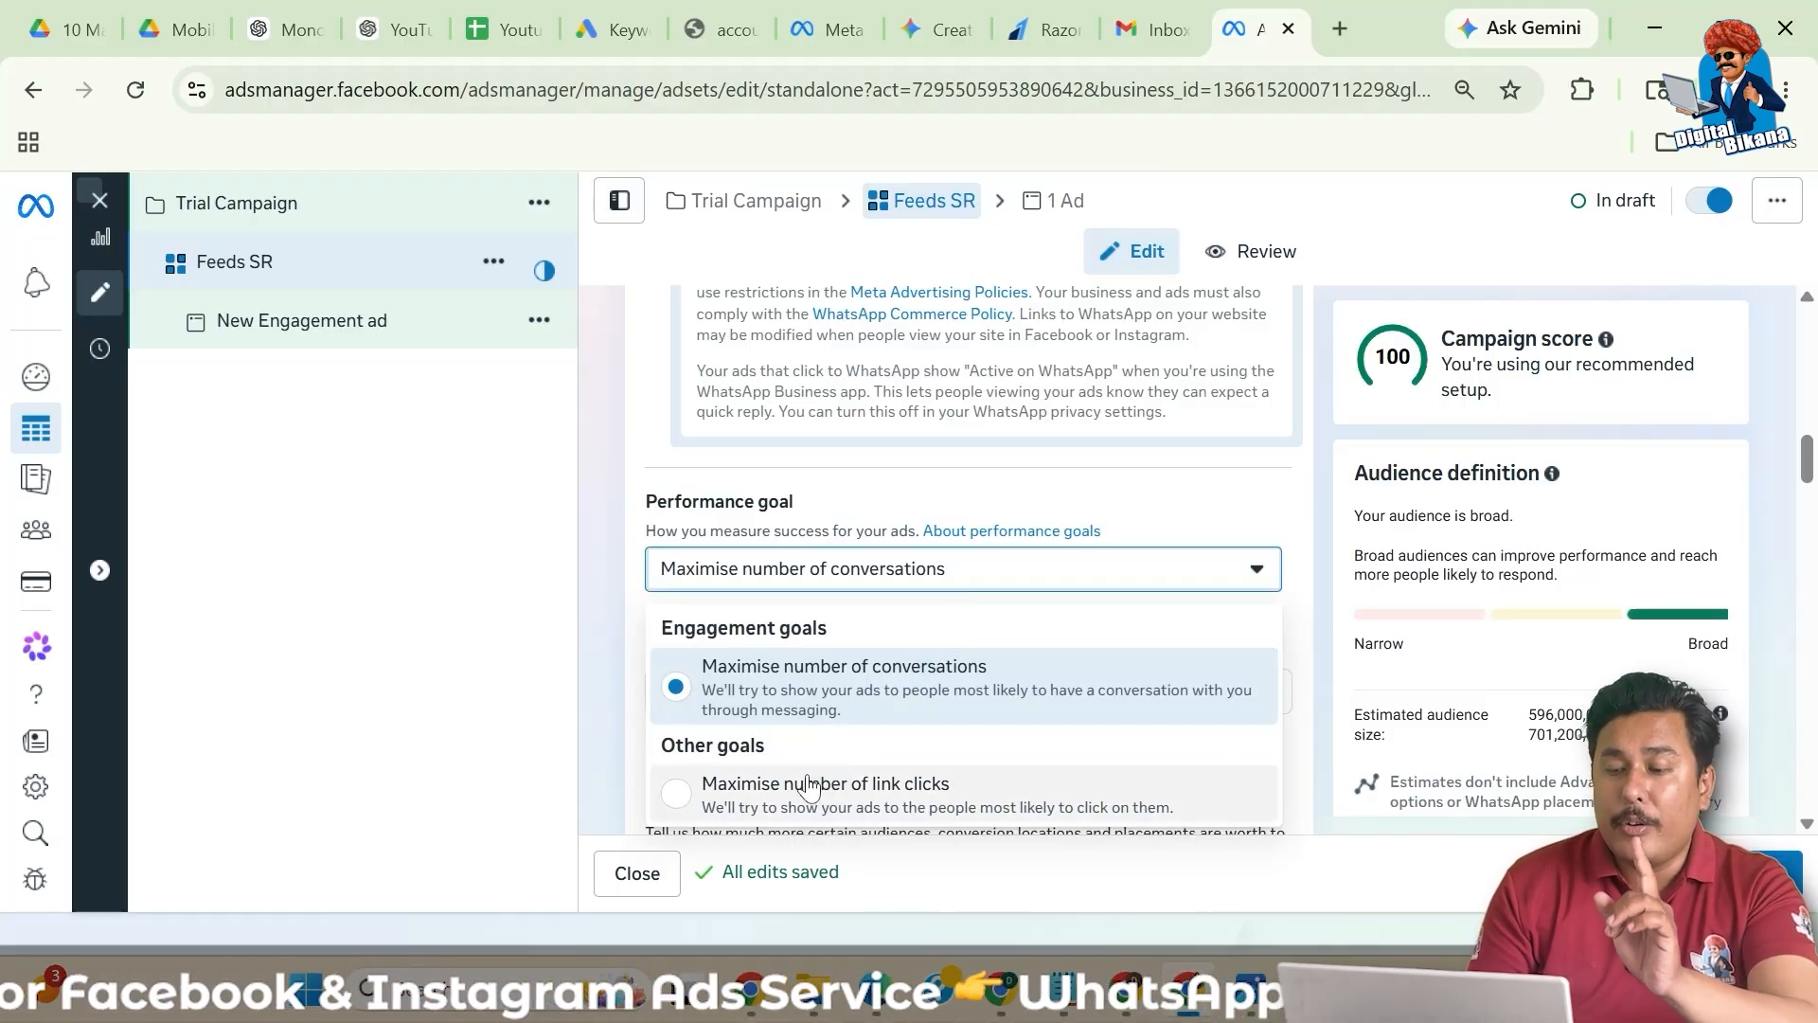
left_click(608, 644)
- Set the ad set's daily budget to ₹500.00
scroll(608, 644, "down", 1)
scroll(607, 644, "down", 1)
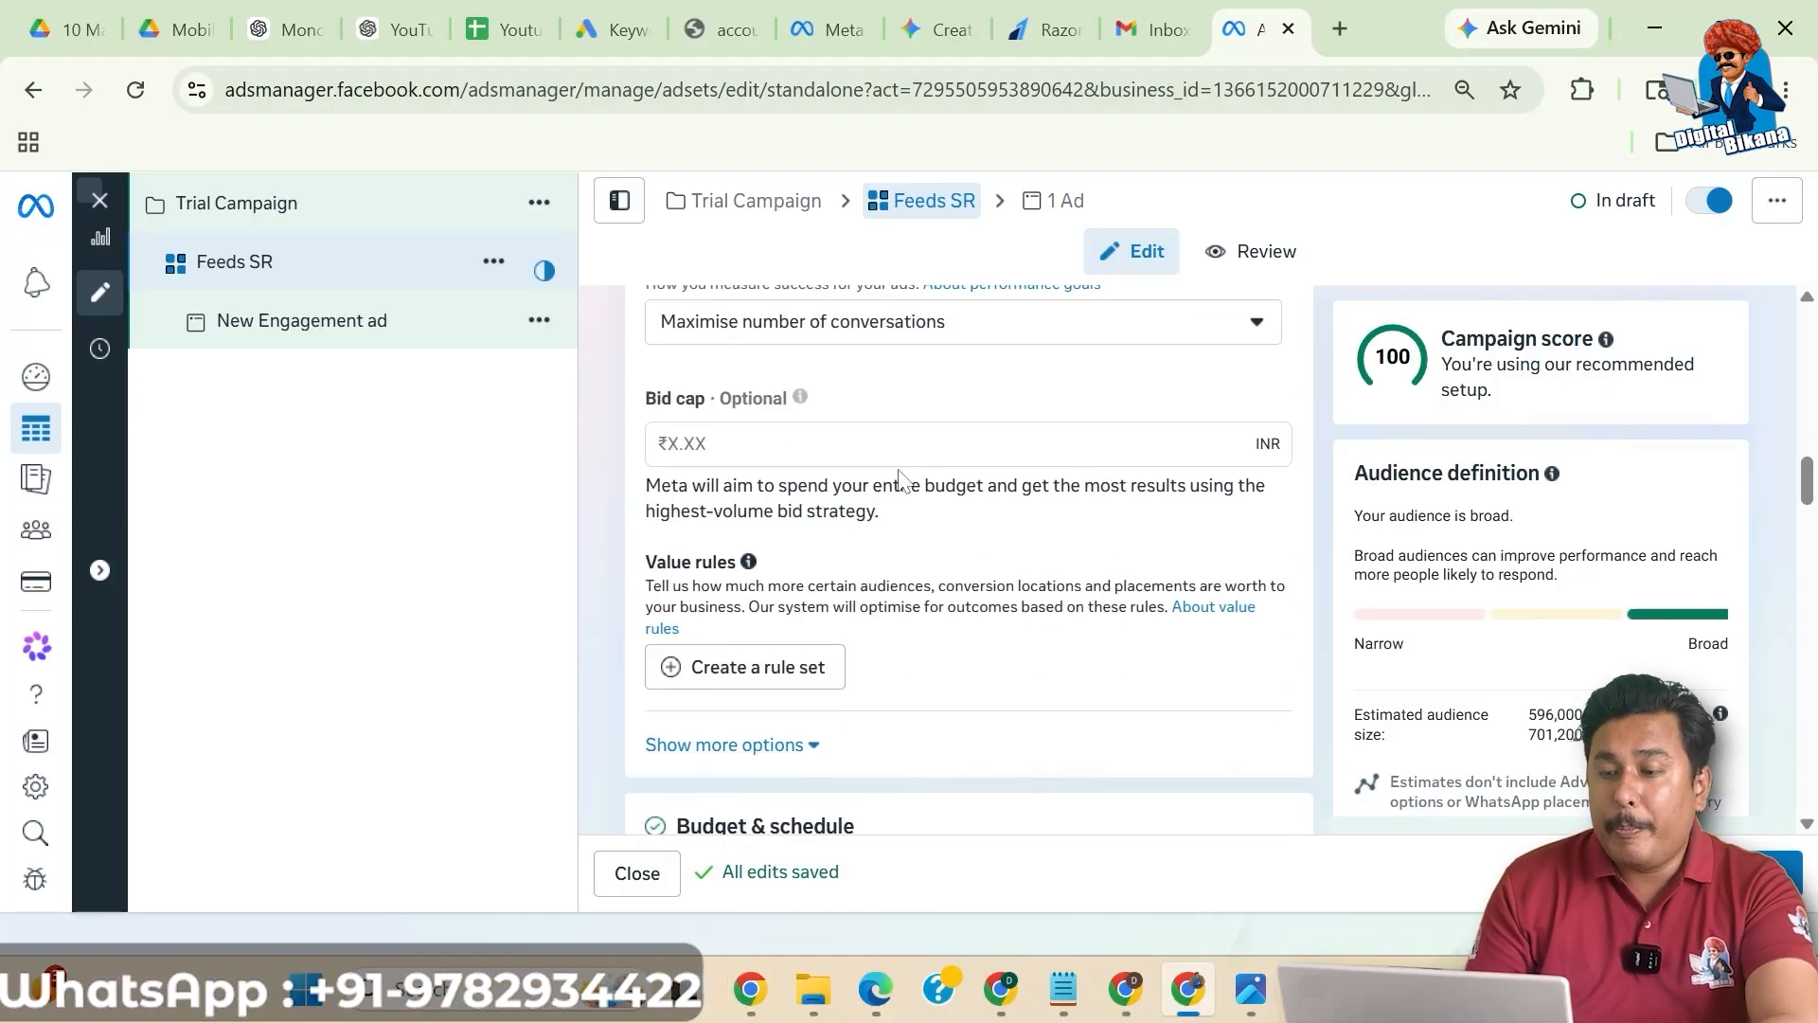
scroll(985, 572, "down", 3)
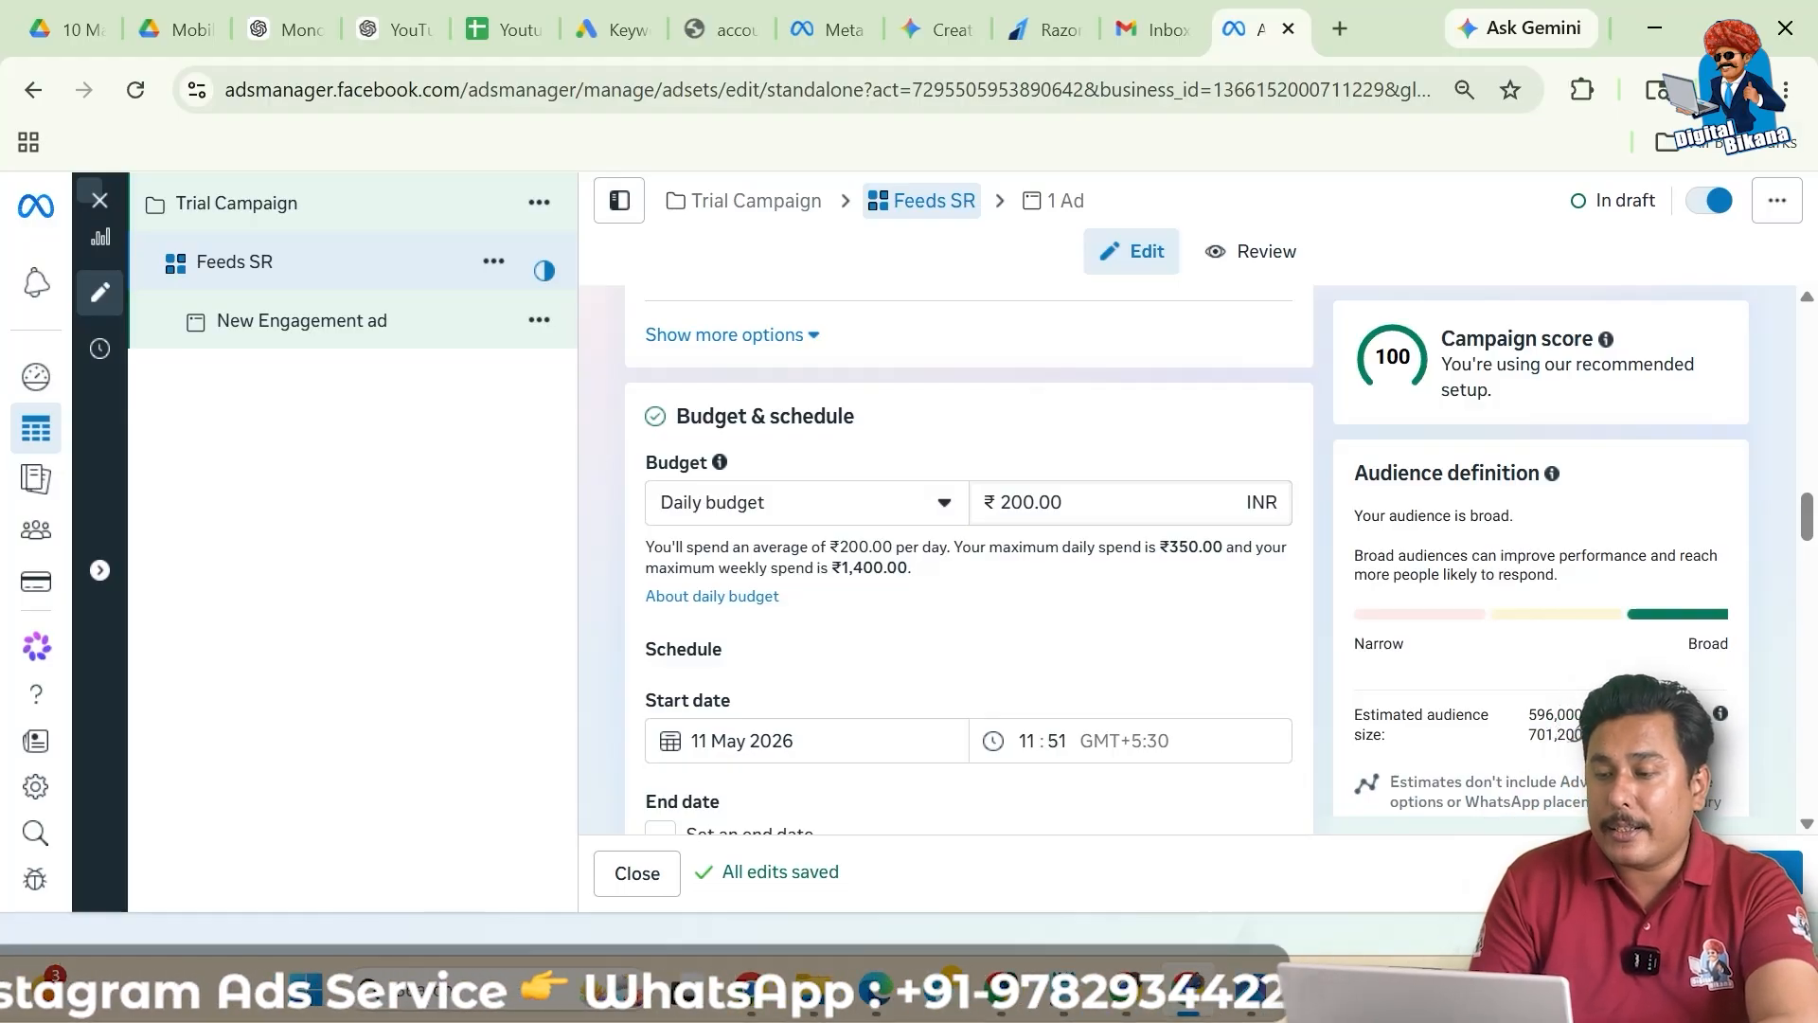
left_click(1009, 502)
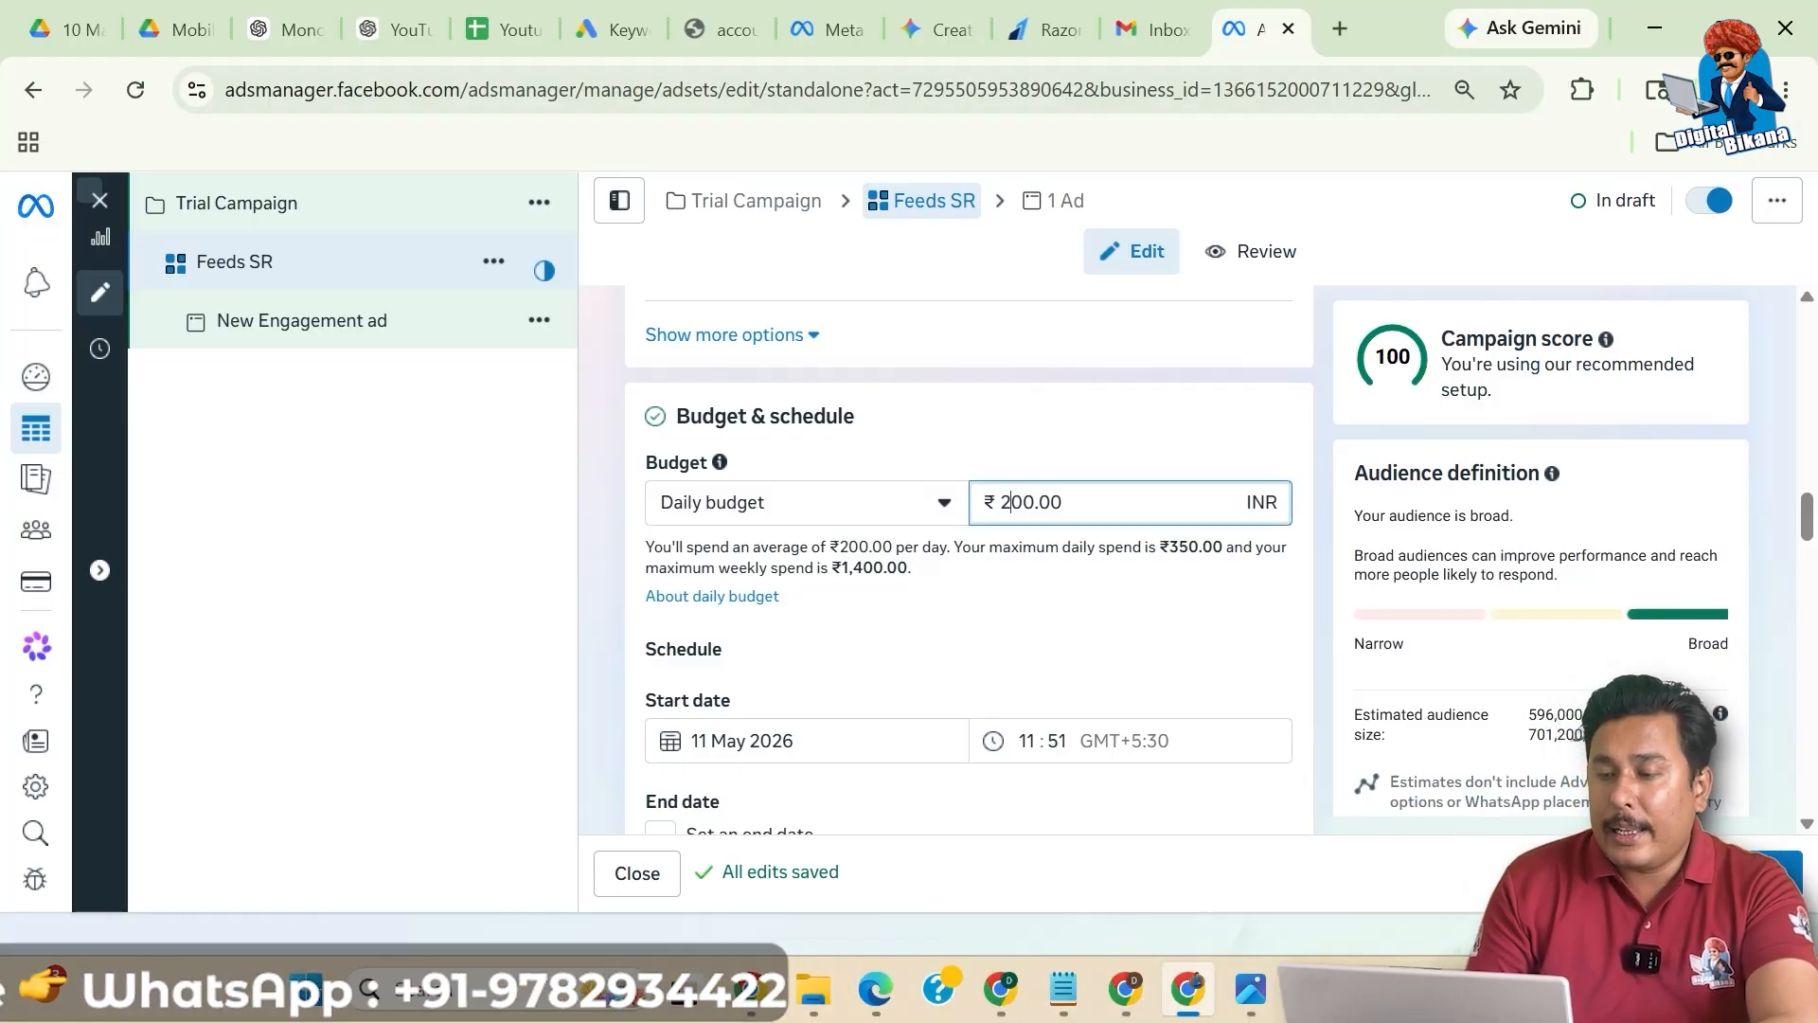
key("BackSpace")
type("5")
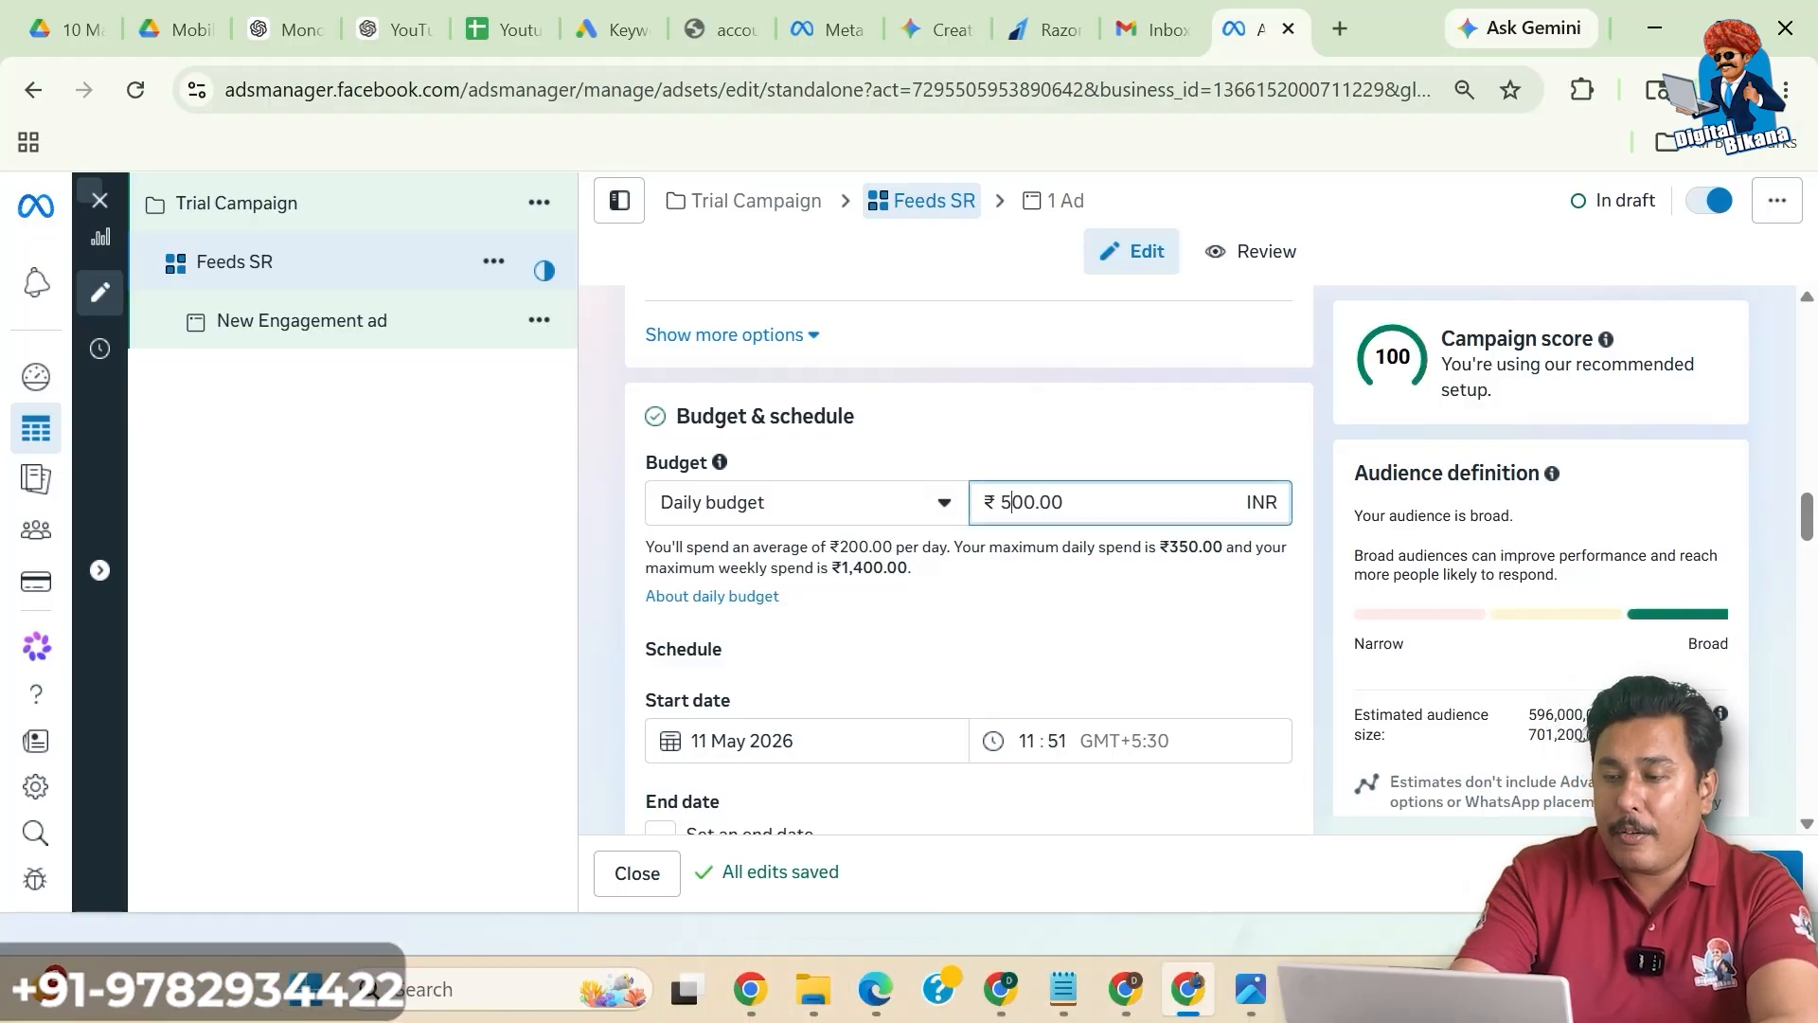
left_click(1002, 459)
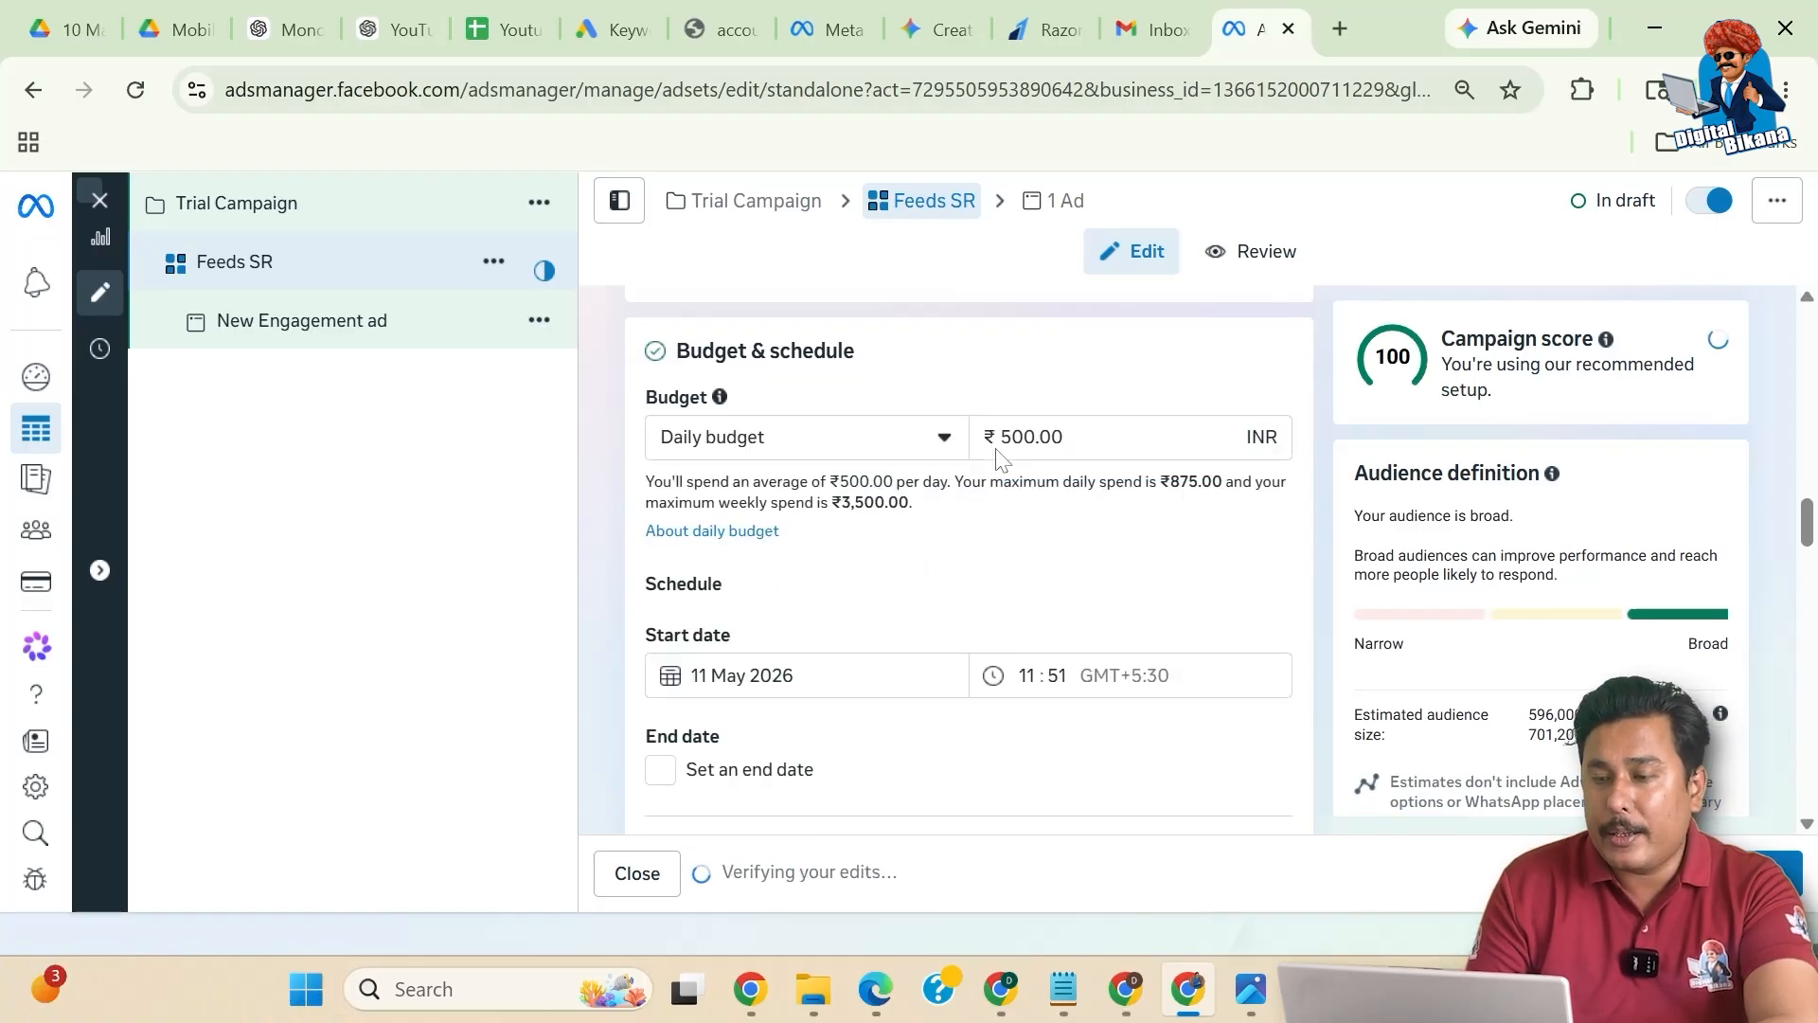
scroll(1001, 459, "down", 3)
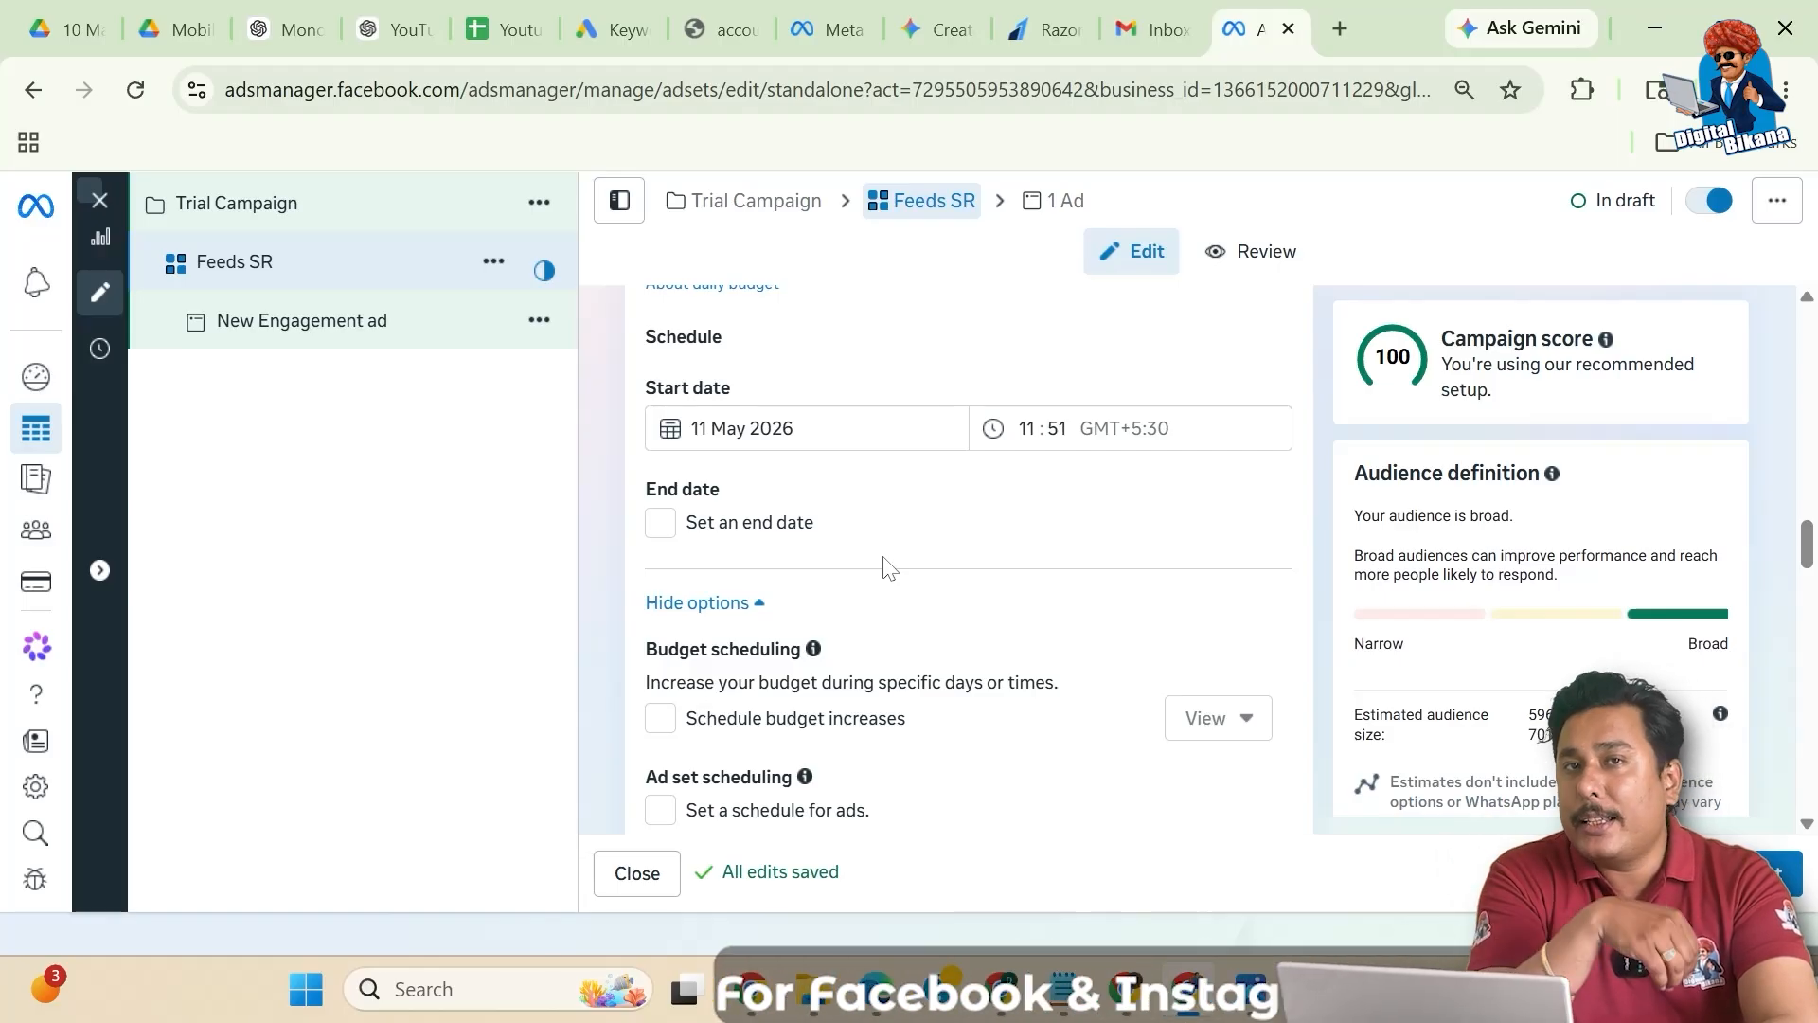
- Look over the ad set's schedule, scheduling options and audience controls, and open the included locations for editing
scroll(887, 568, "down", 1)
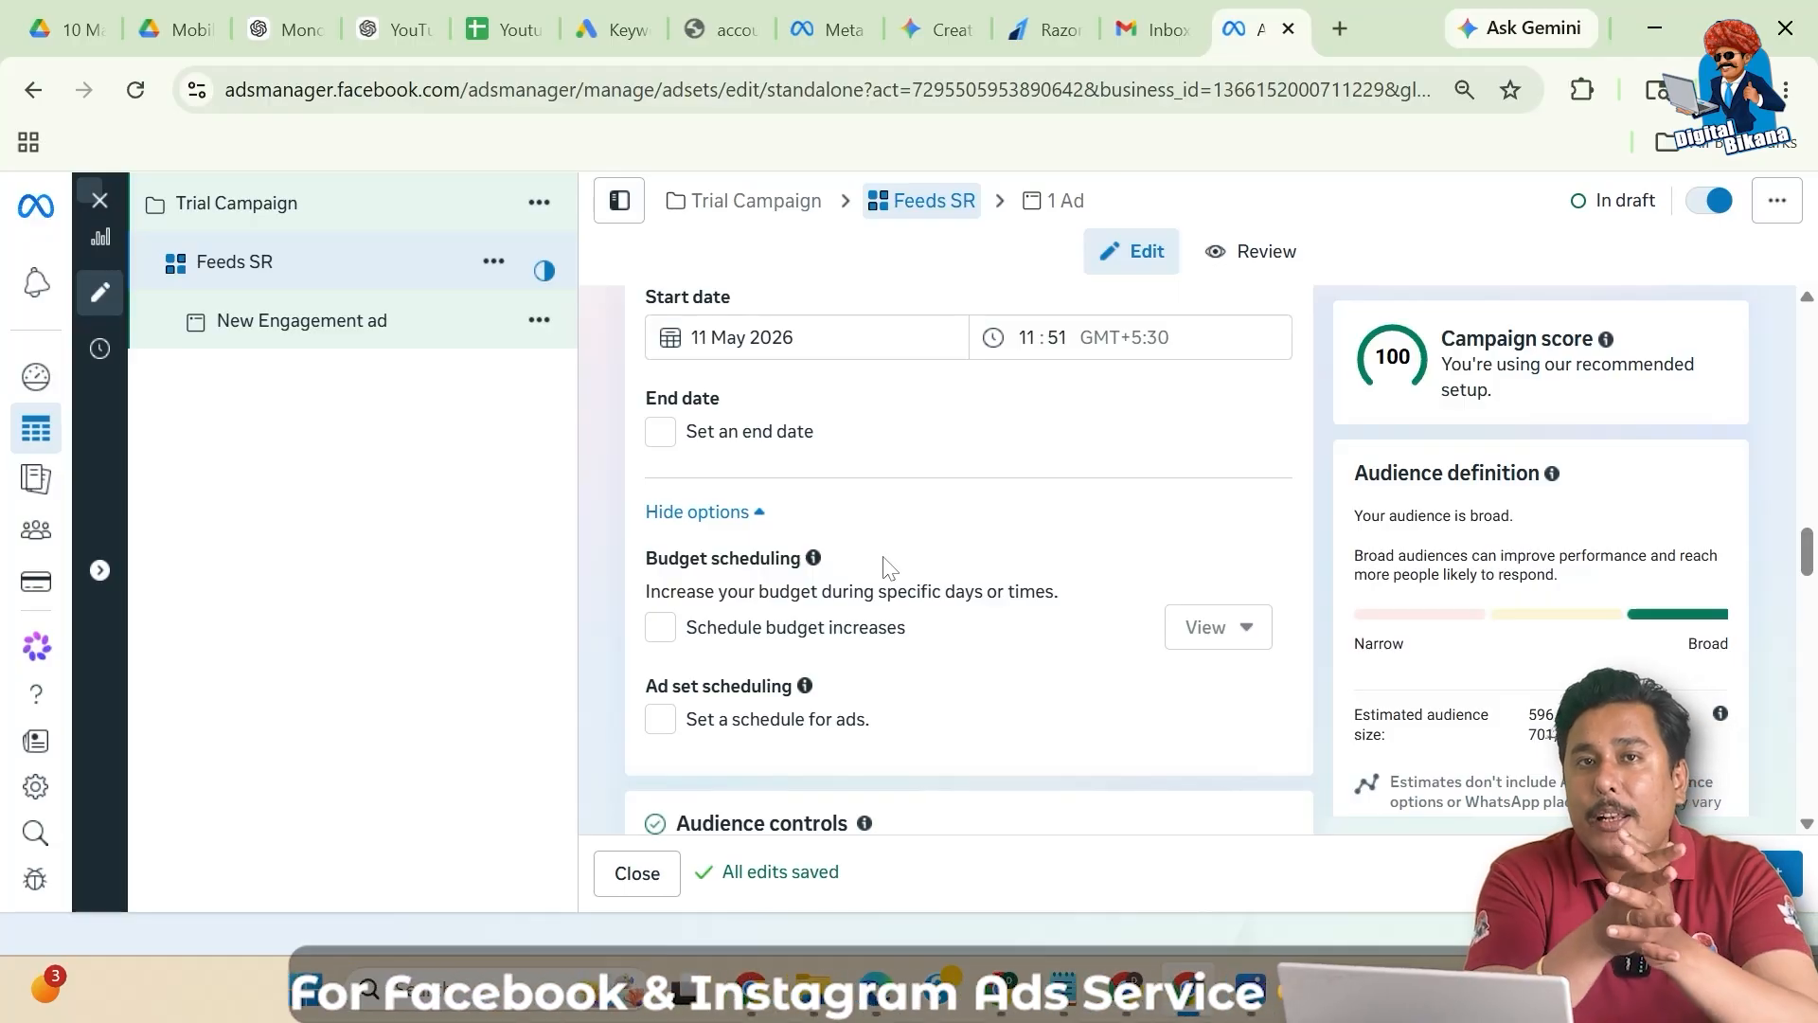
scroll(884, 559, "down", 1)
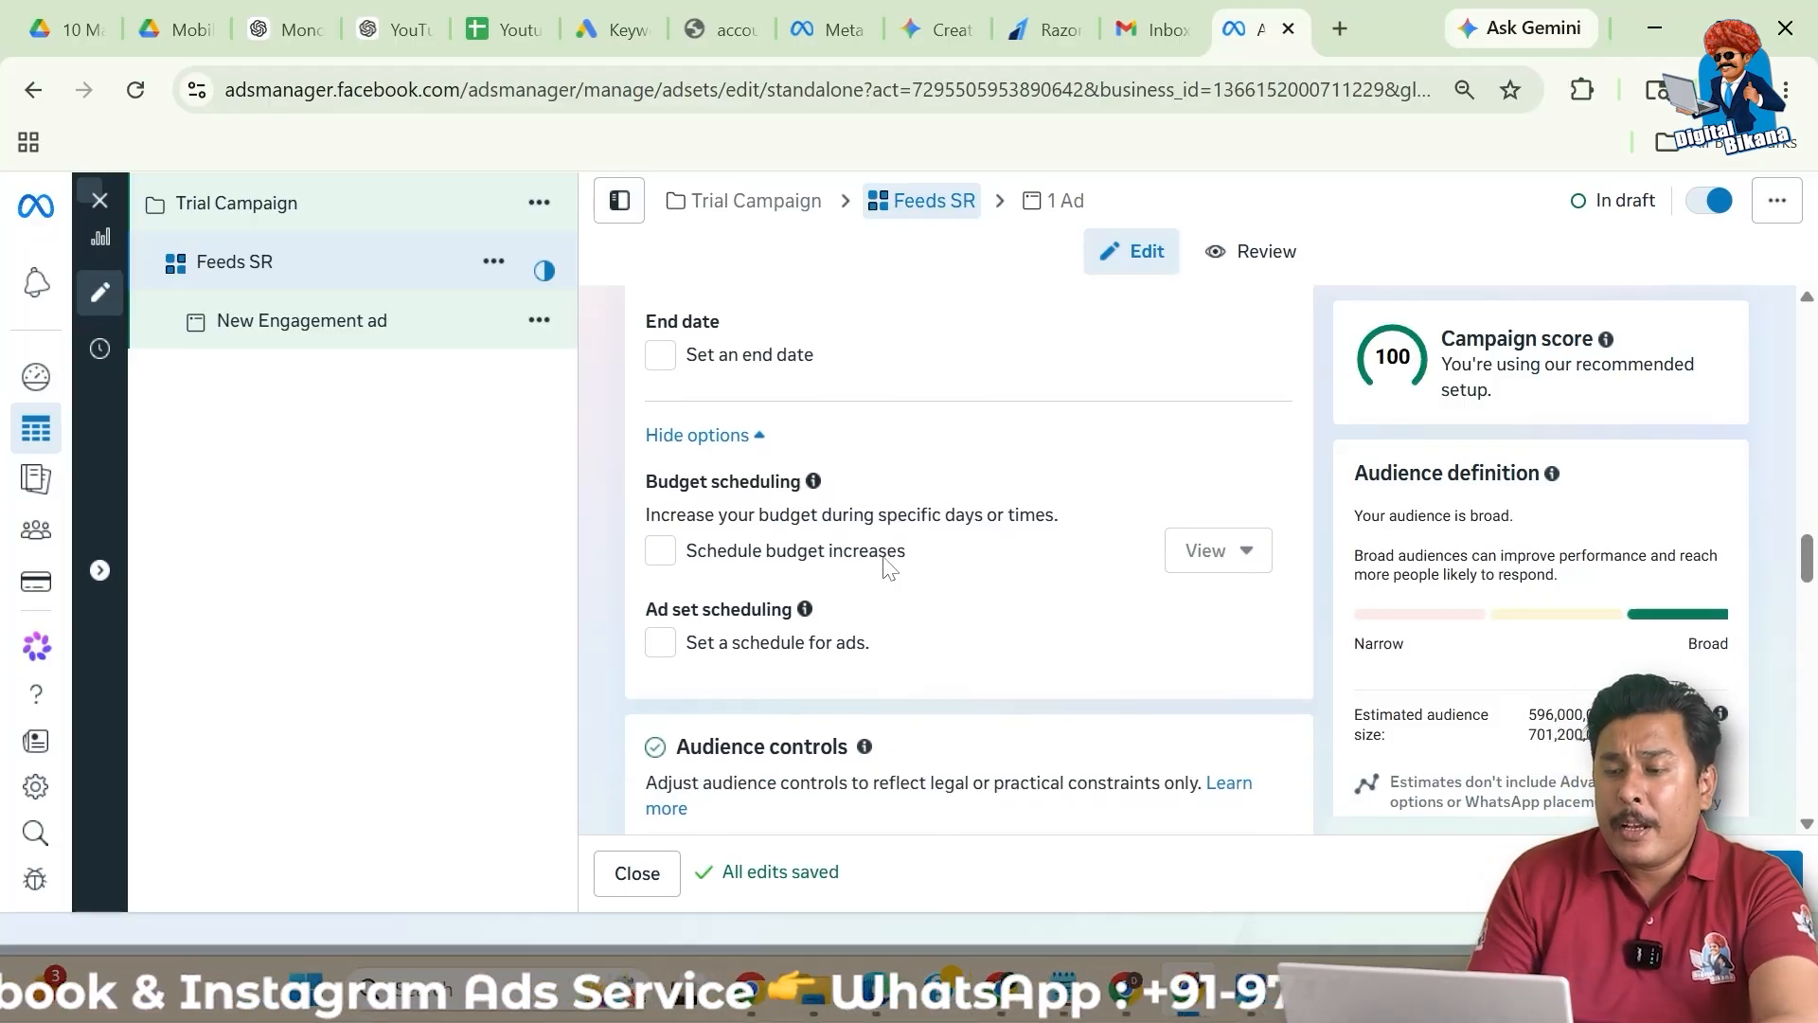
scroll(883, 559, "down", 1)
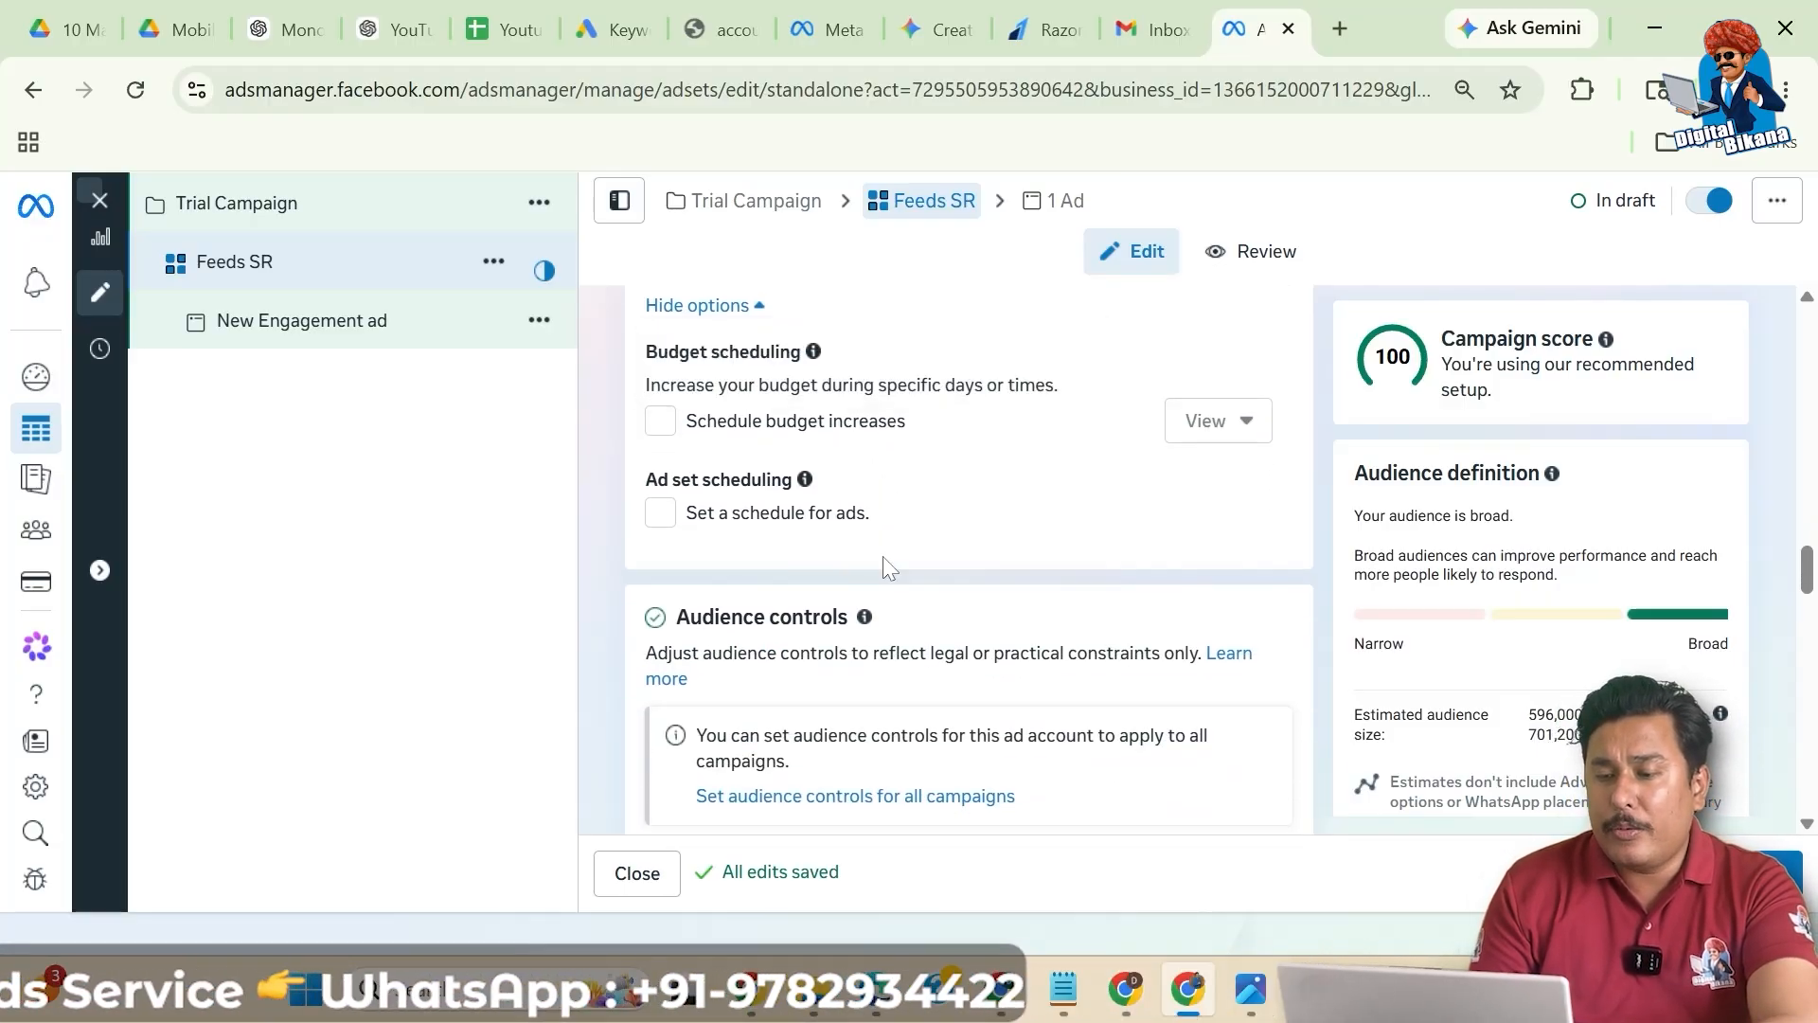
scroll(882, 557, "down", 4)
scroll(885, 568, "down", 1)
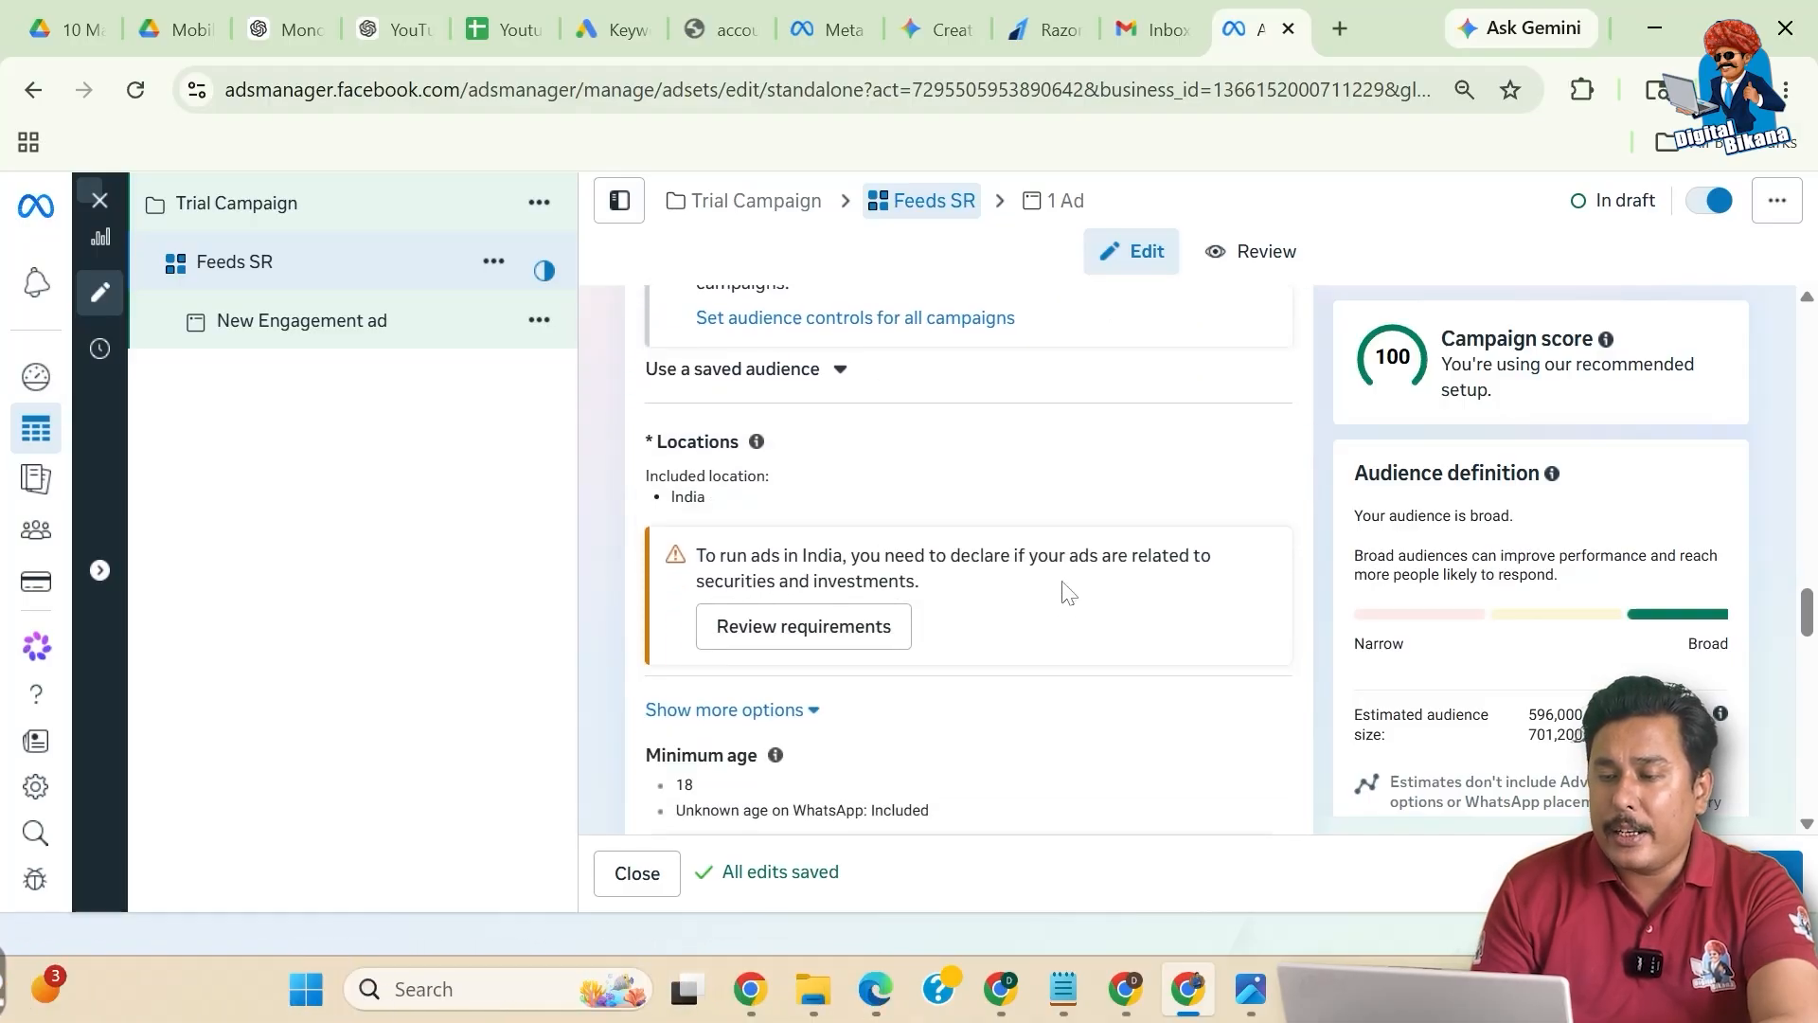
scroll(1068, 593, "down", 1)
scroll(1068, 592, "down", 1)
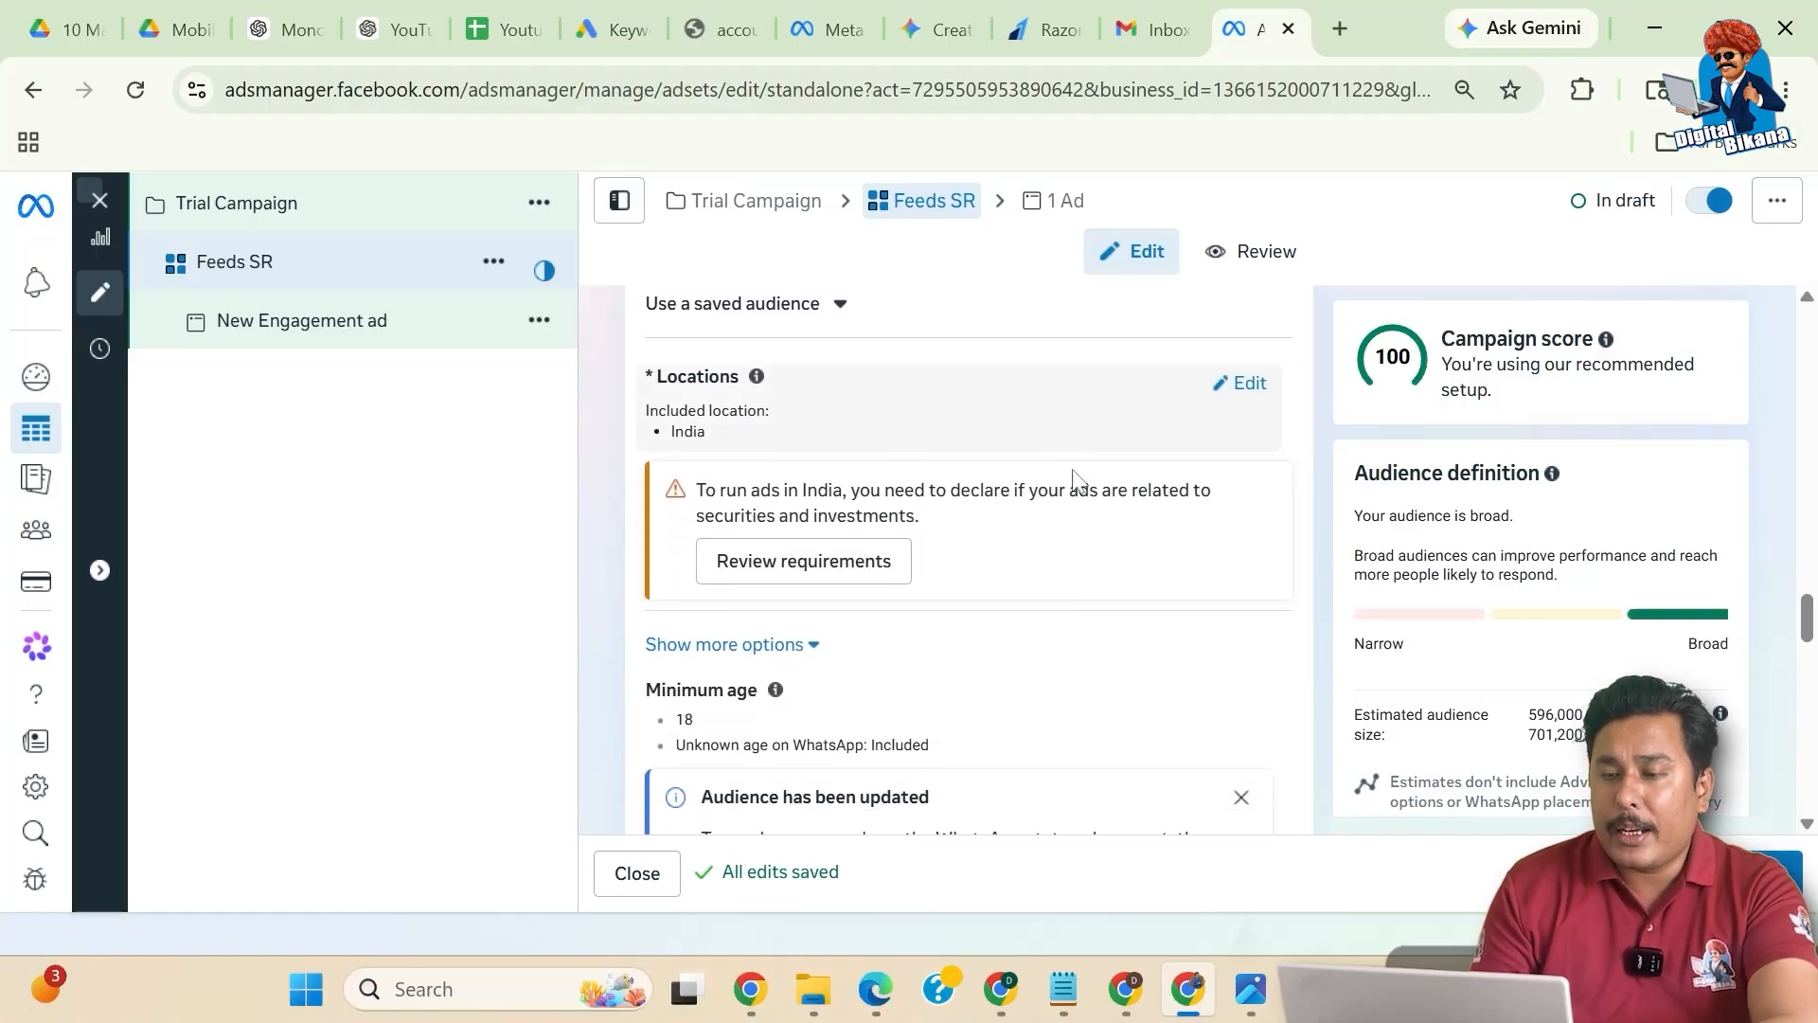
left_click(1250, 384)
scroll(1024, 470, "down", 1)
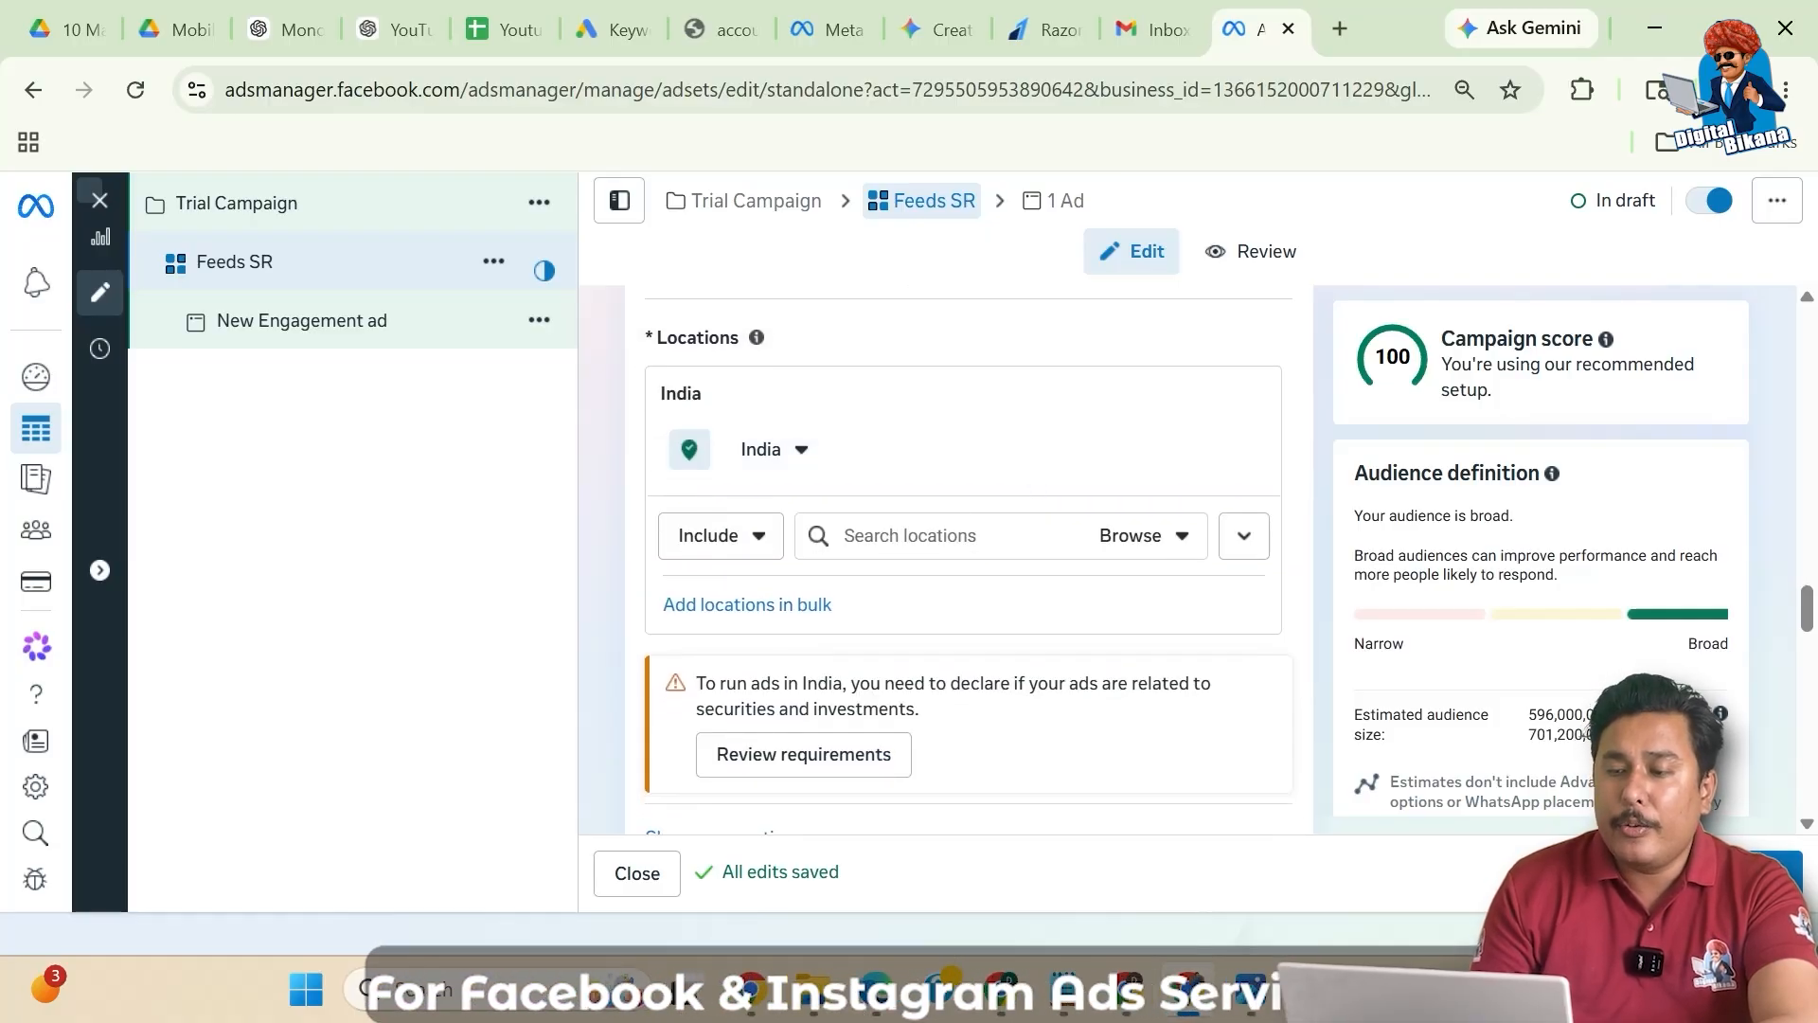
- Add the city Las Vegas, Texas, United States to the included locations and set its radius to 17 km
left_click(908, 536)
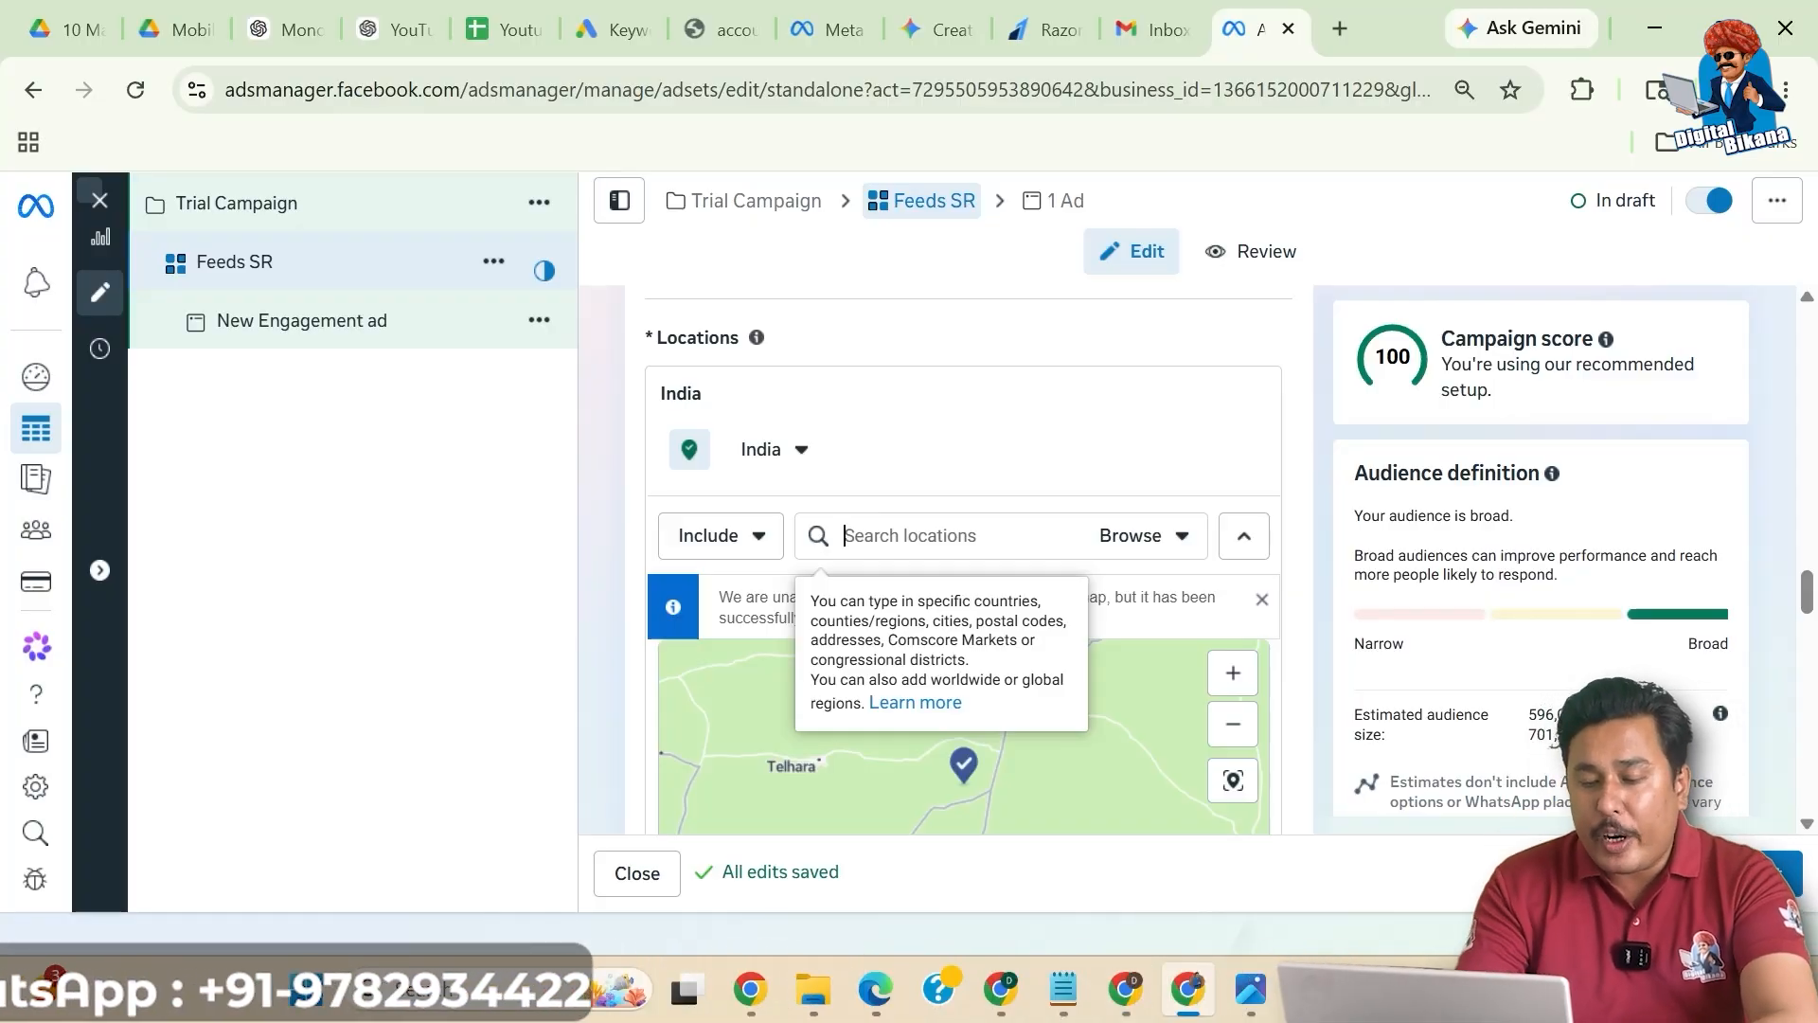
type("las vegas")
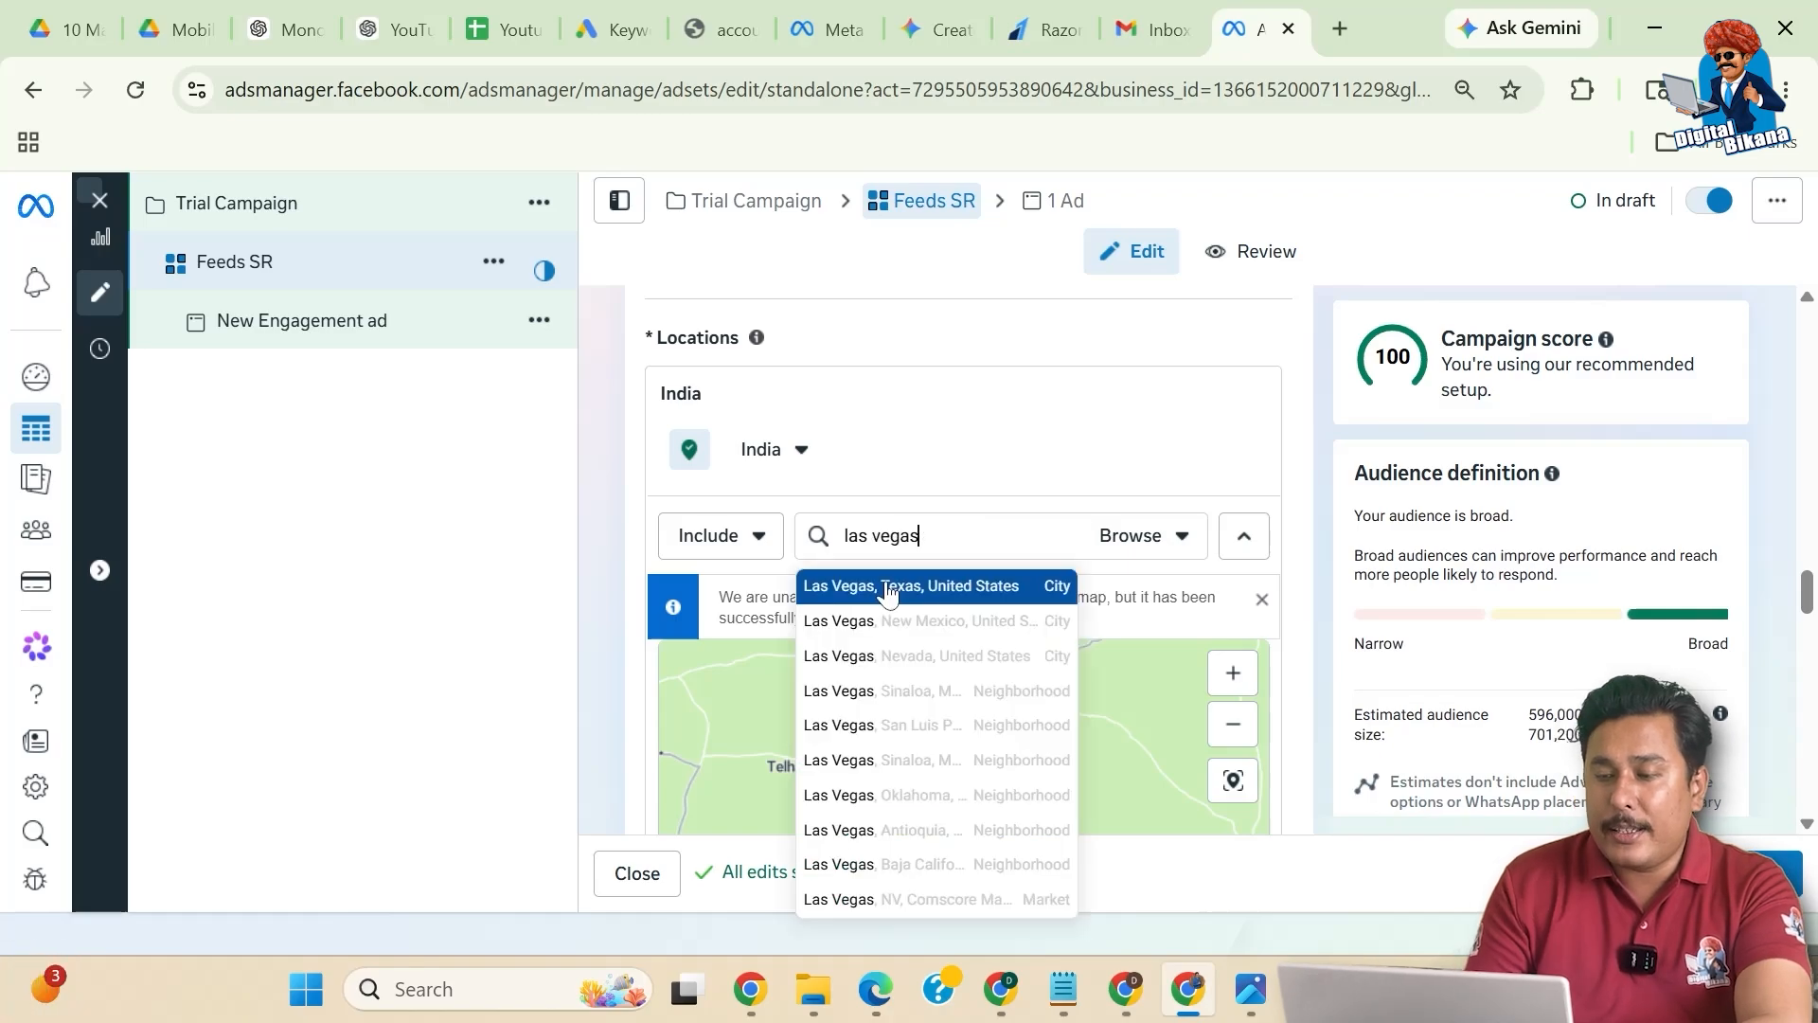
left_click(887, 590)
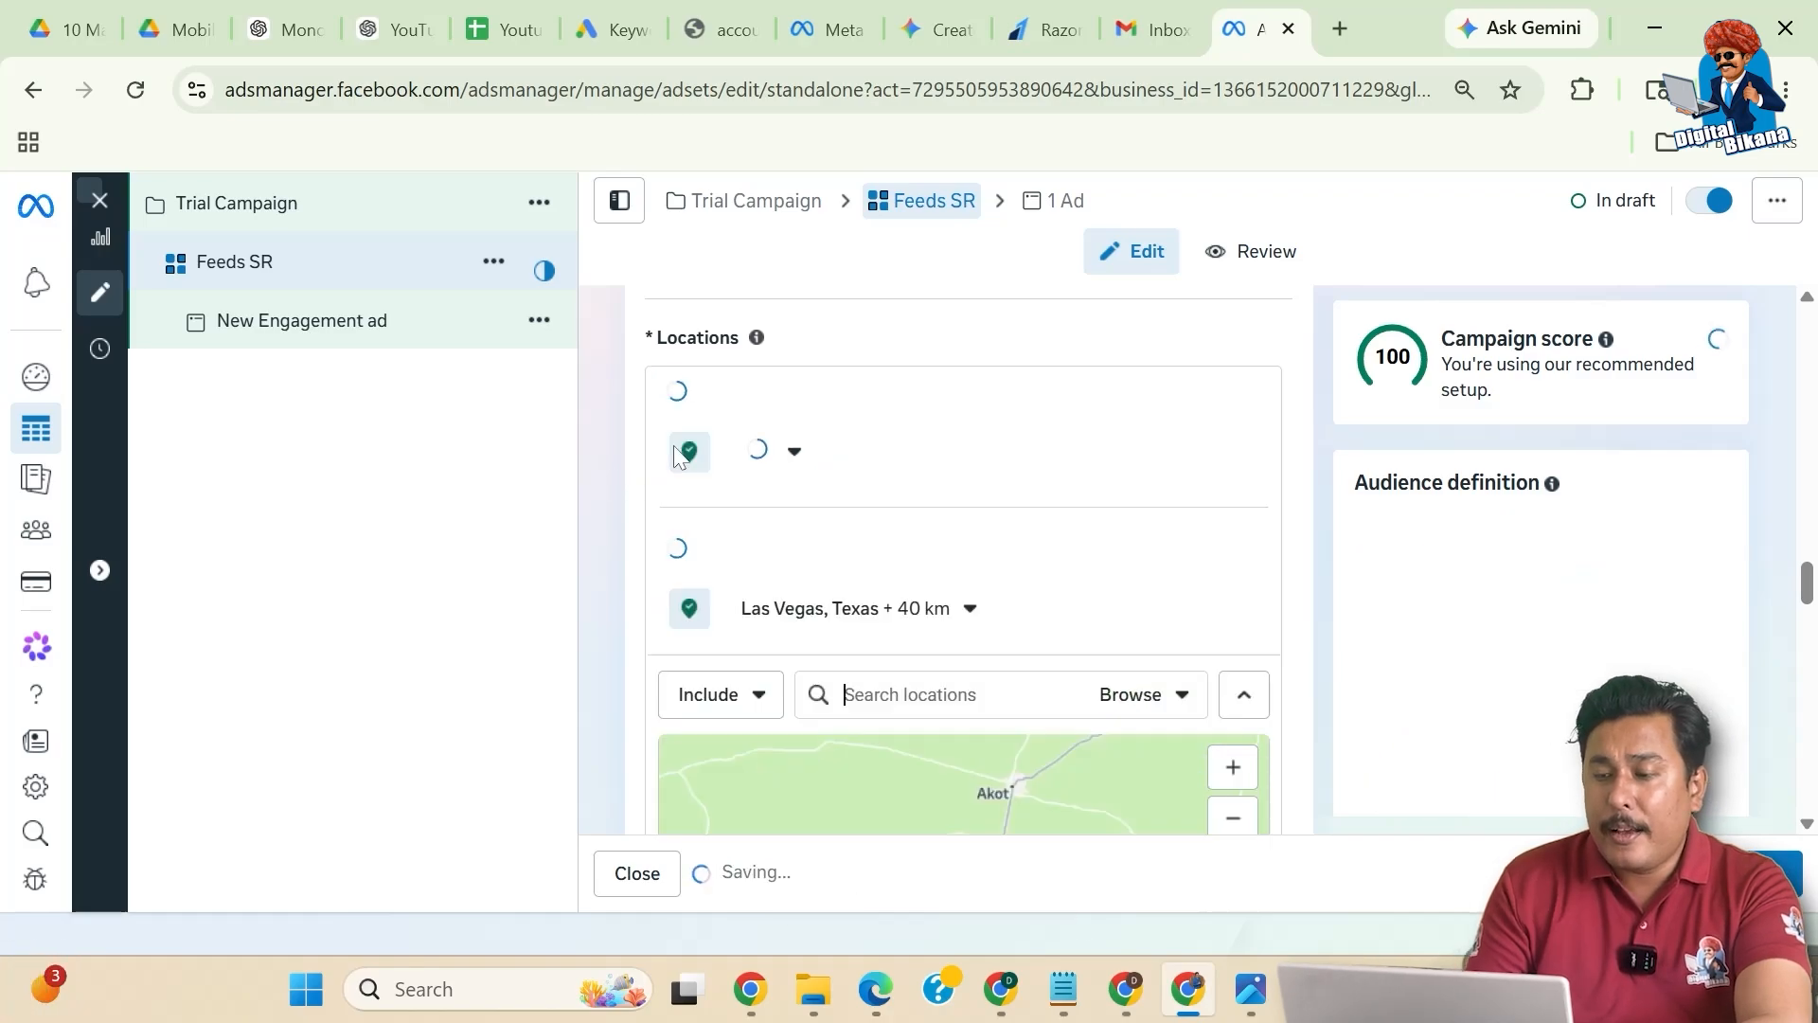
left_click(953, 616)
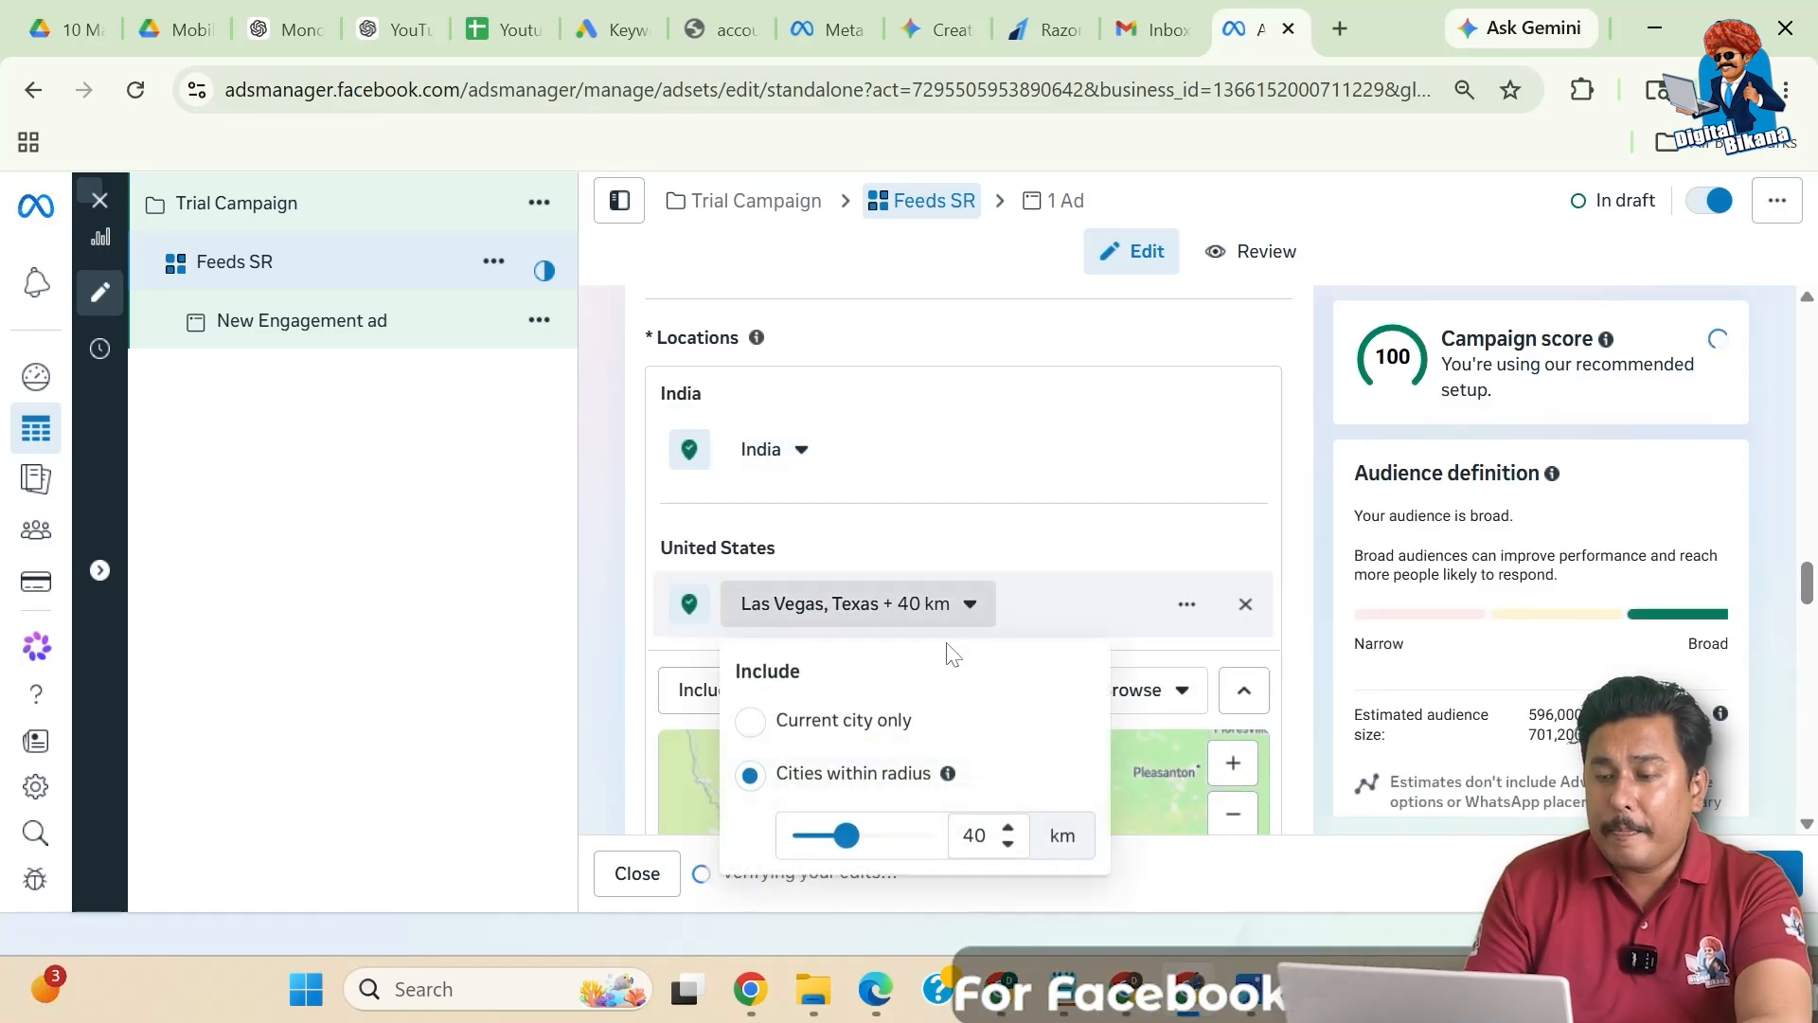
left_click_drag(853, 835, 724, 828)
left_click(946, 608)
scroll(947, 613, "down", 1)
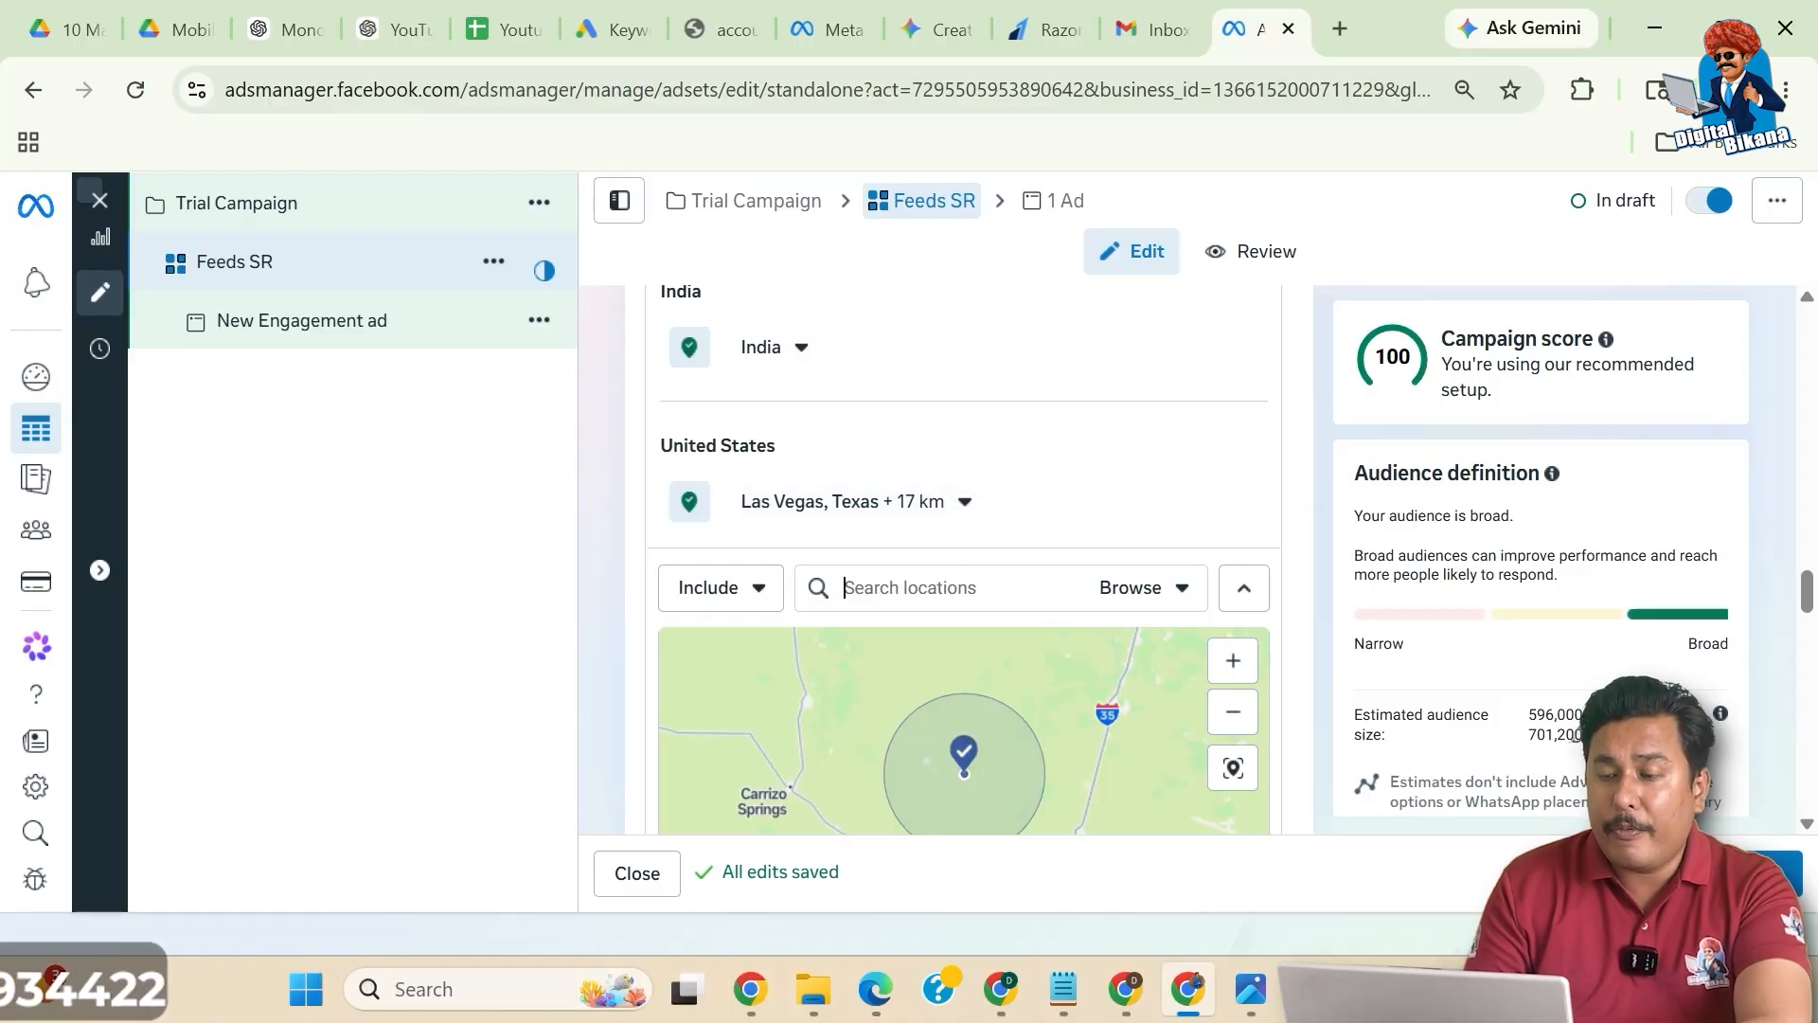
- Add the city Mumbai, Maharashtra, India to the included locations with a radius of 17 km
type("mumbai")
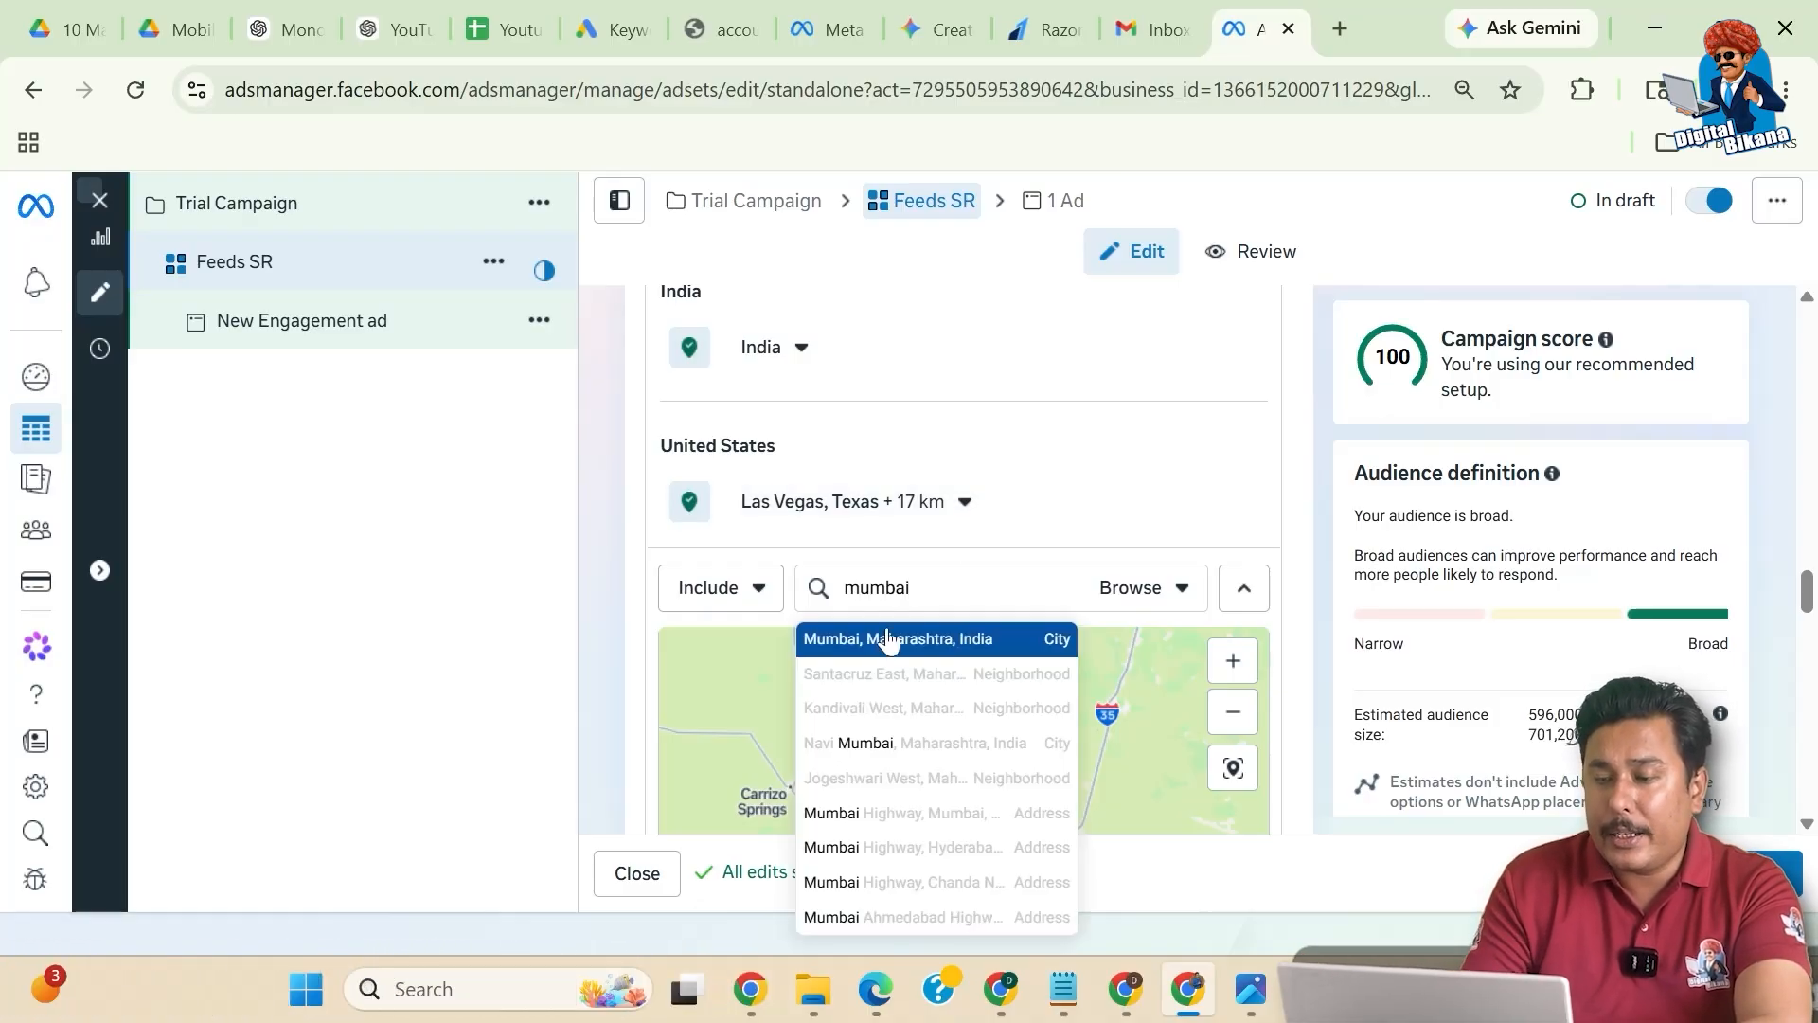
left_click(884, 640)
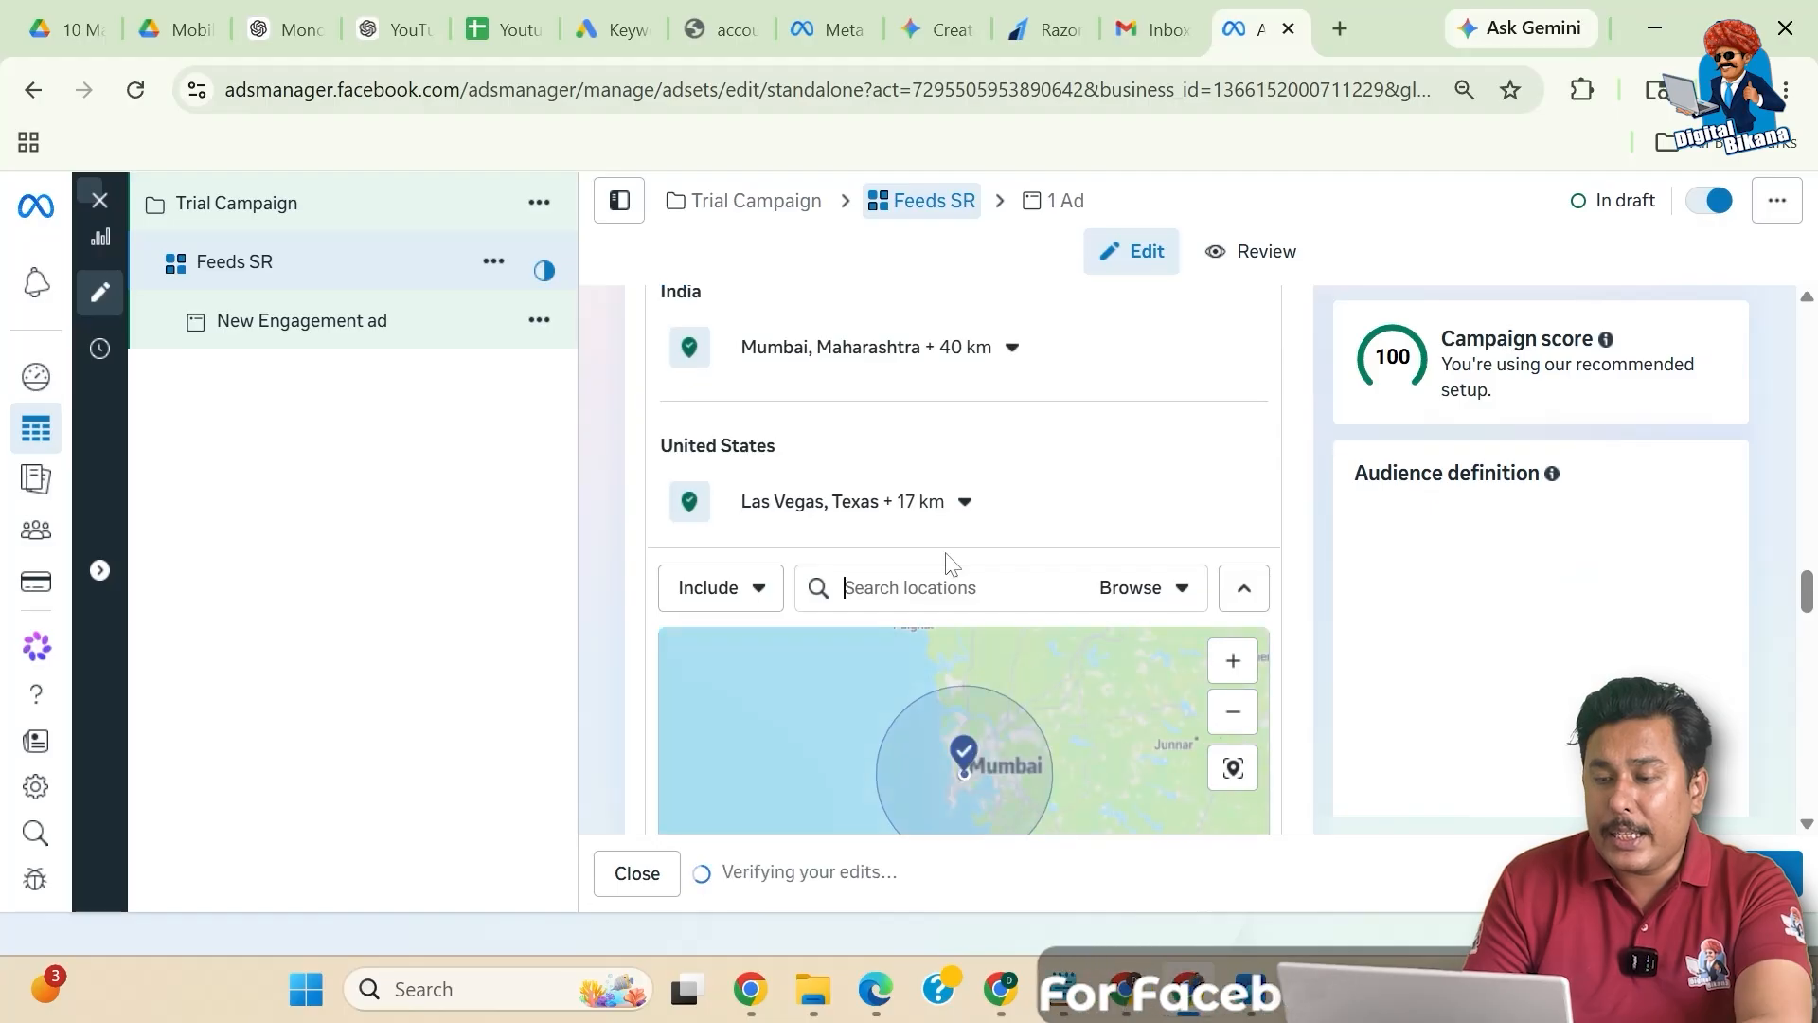
left_click(985, 405)
left_click_drag(848, 627, 753, 641)
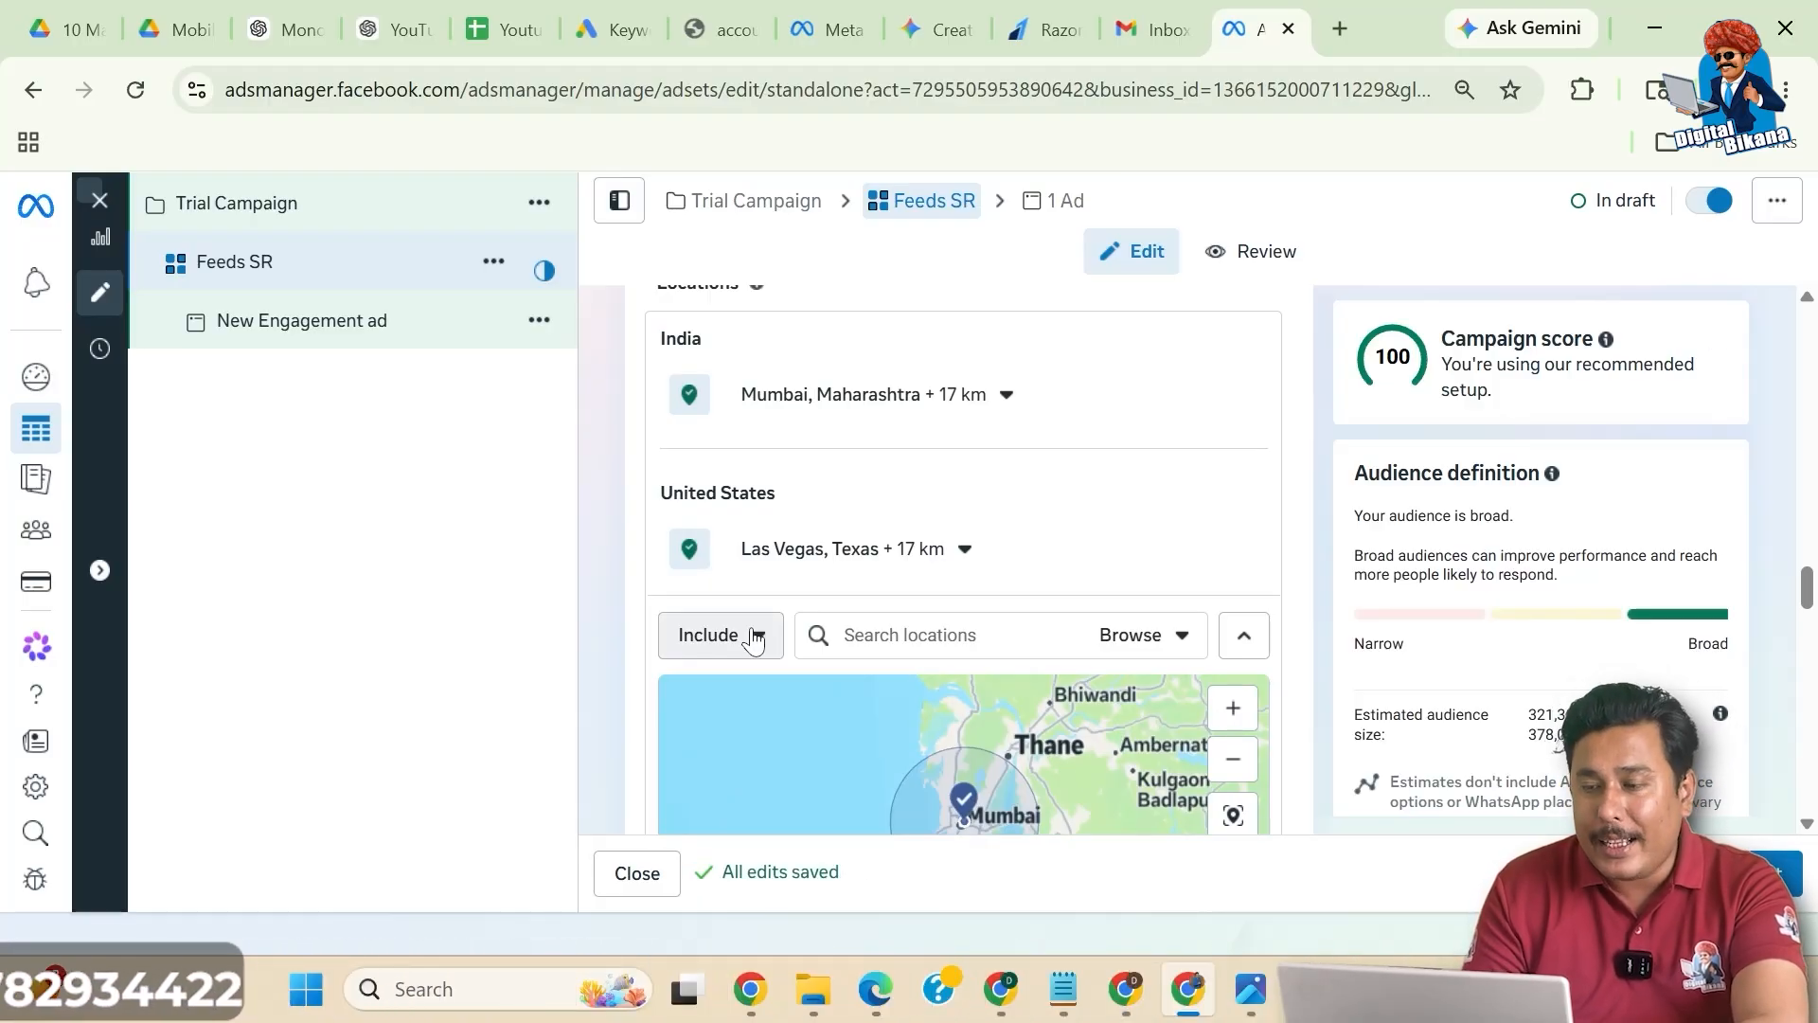
- Restrict the Mumbai location to the current city only and remove it from the included locations
left_click(989, 405)
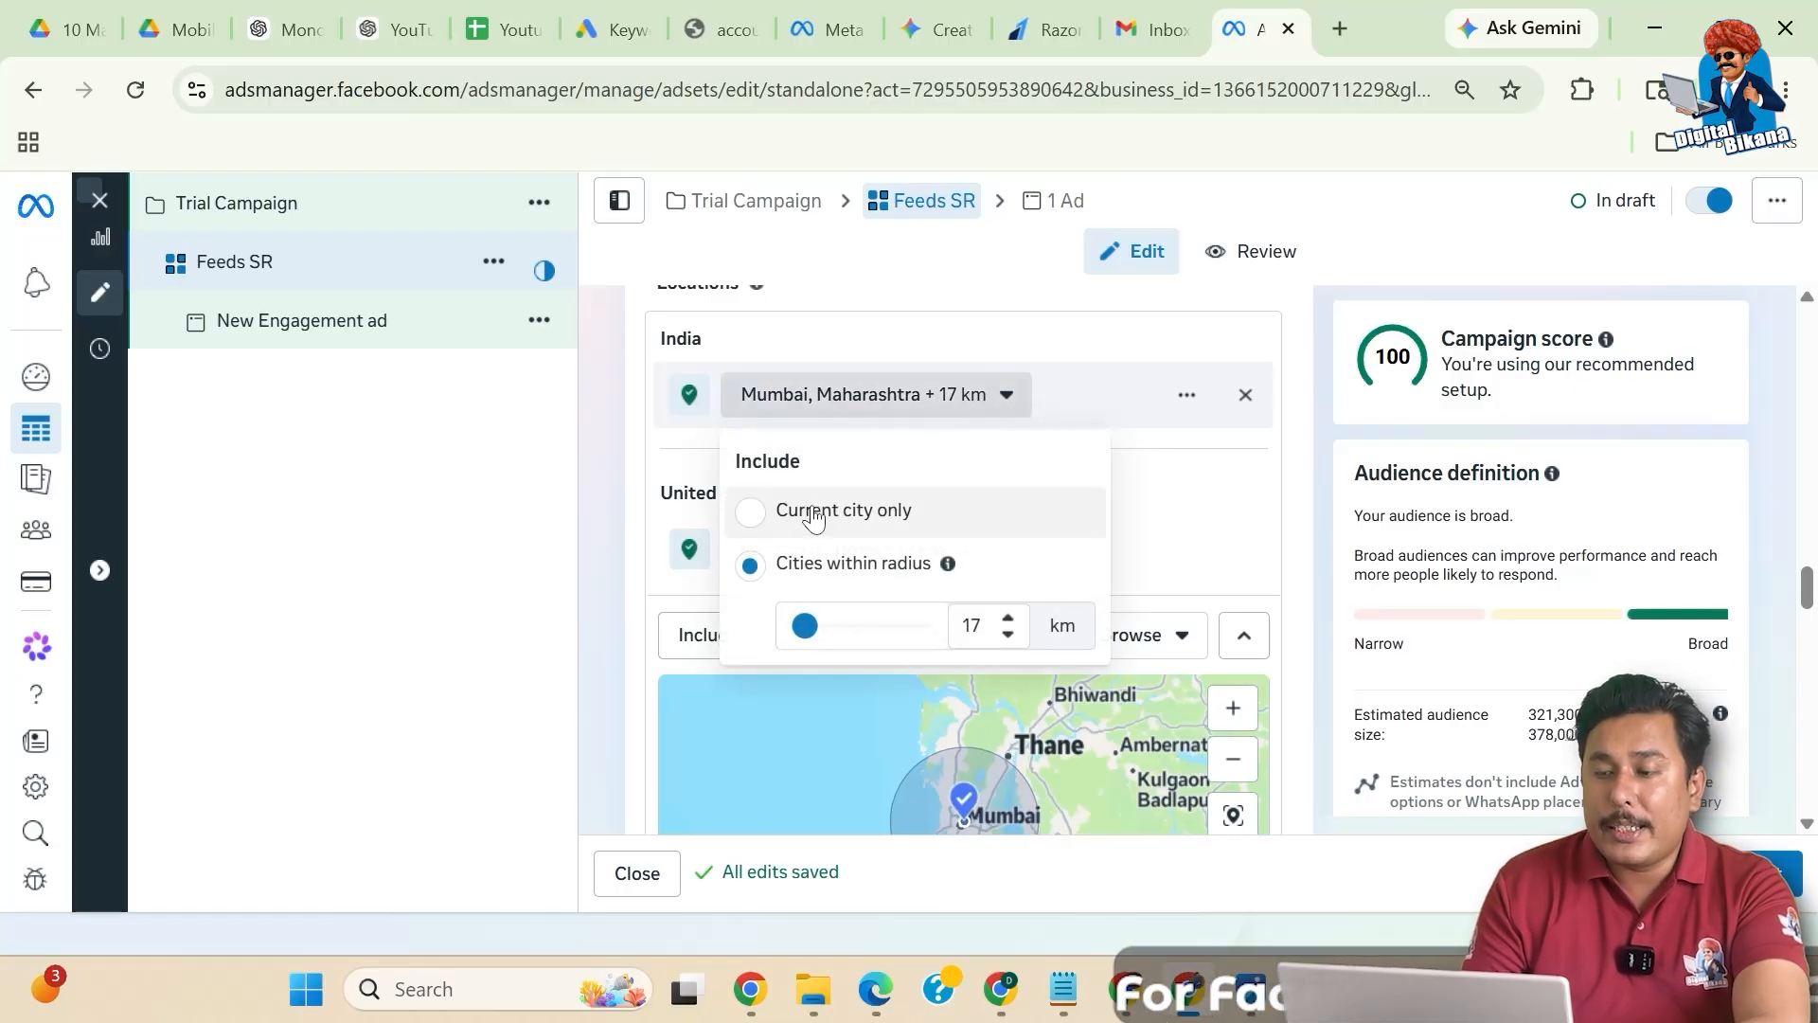
left_click(757, 519)
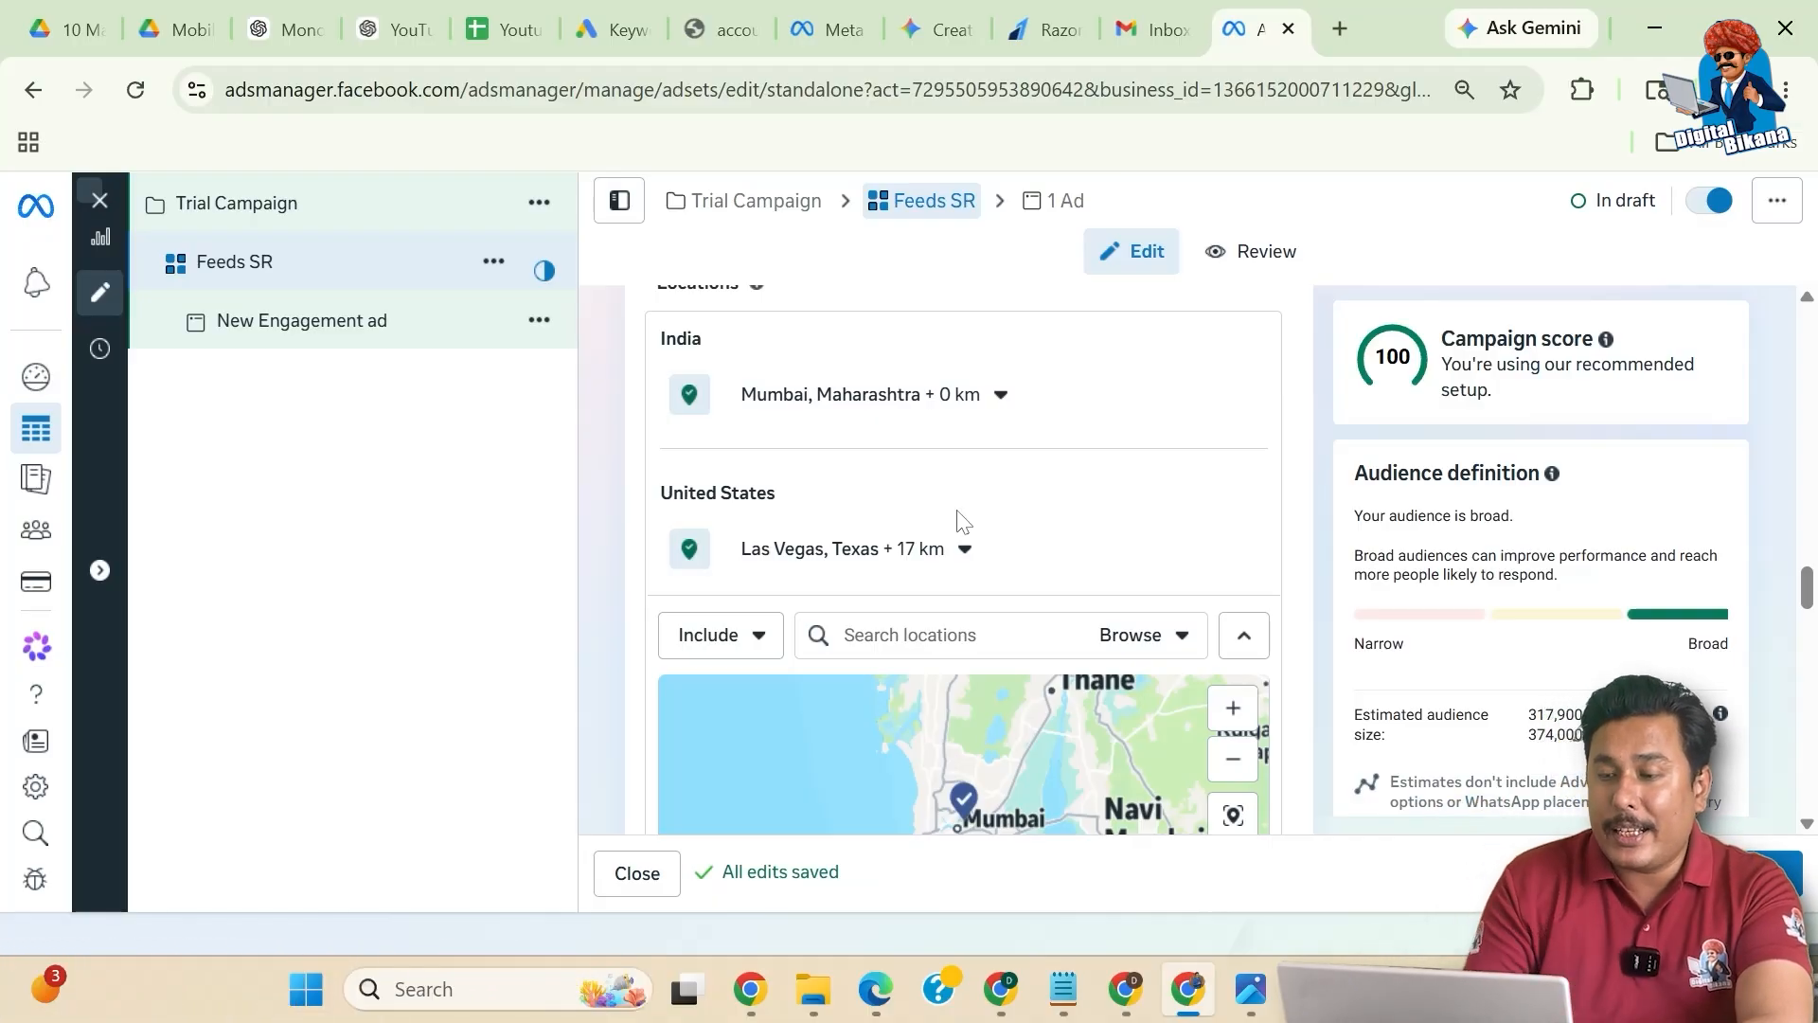
mouse_move(1246, 403)
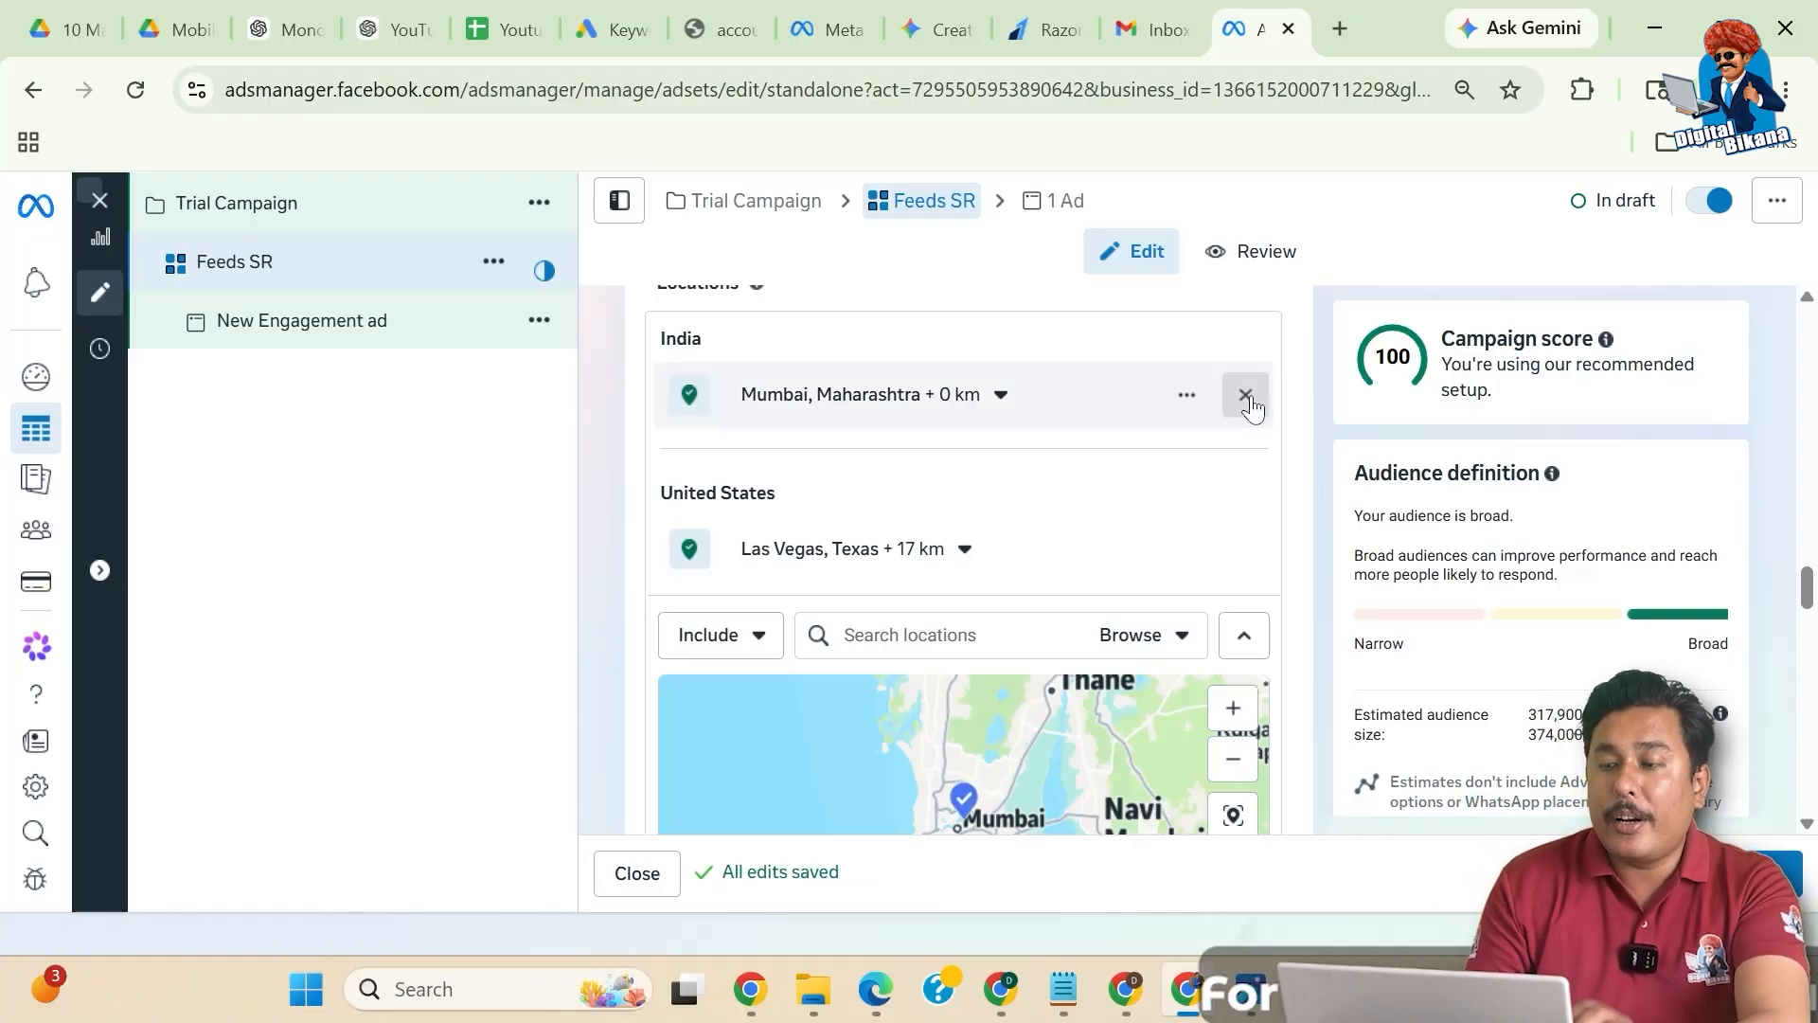
left_click(1245, 396)
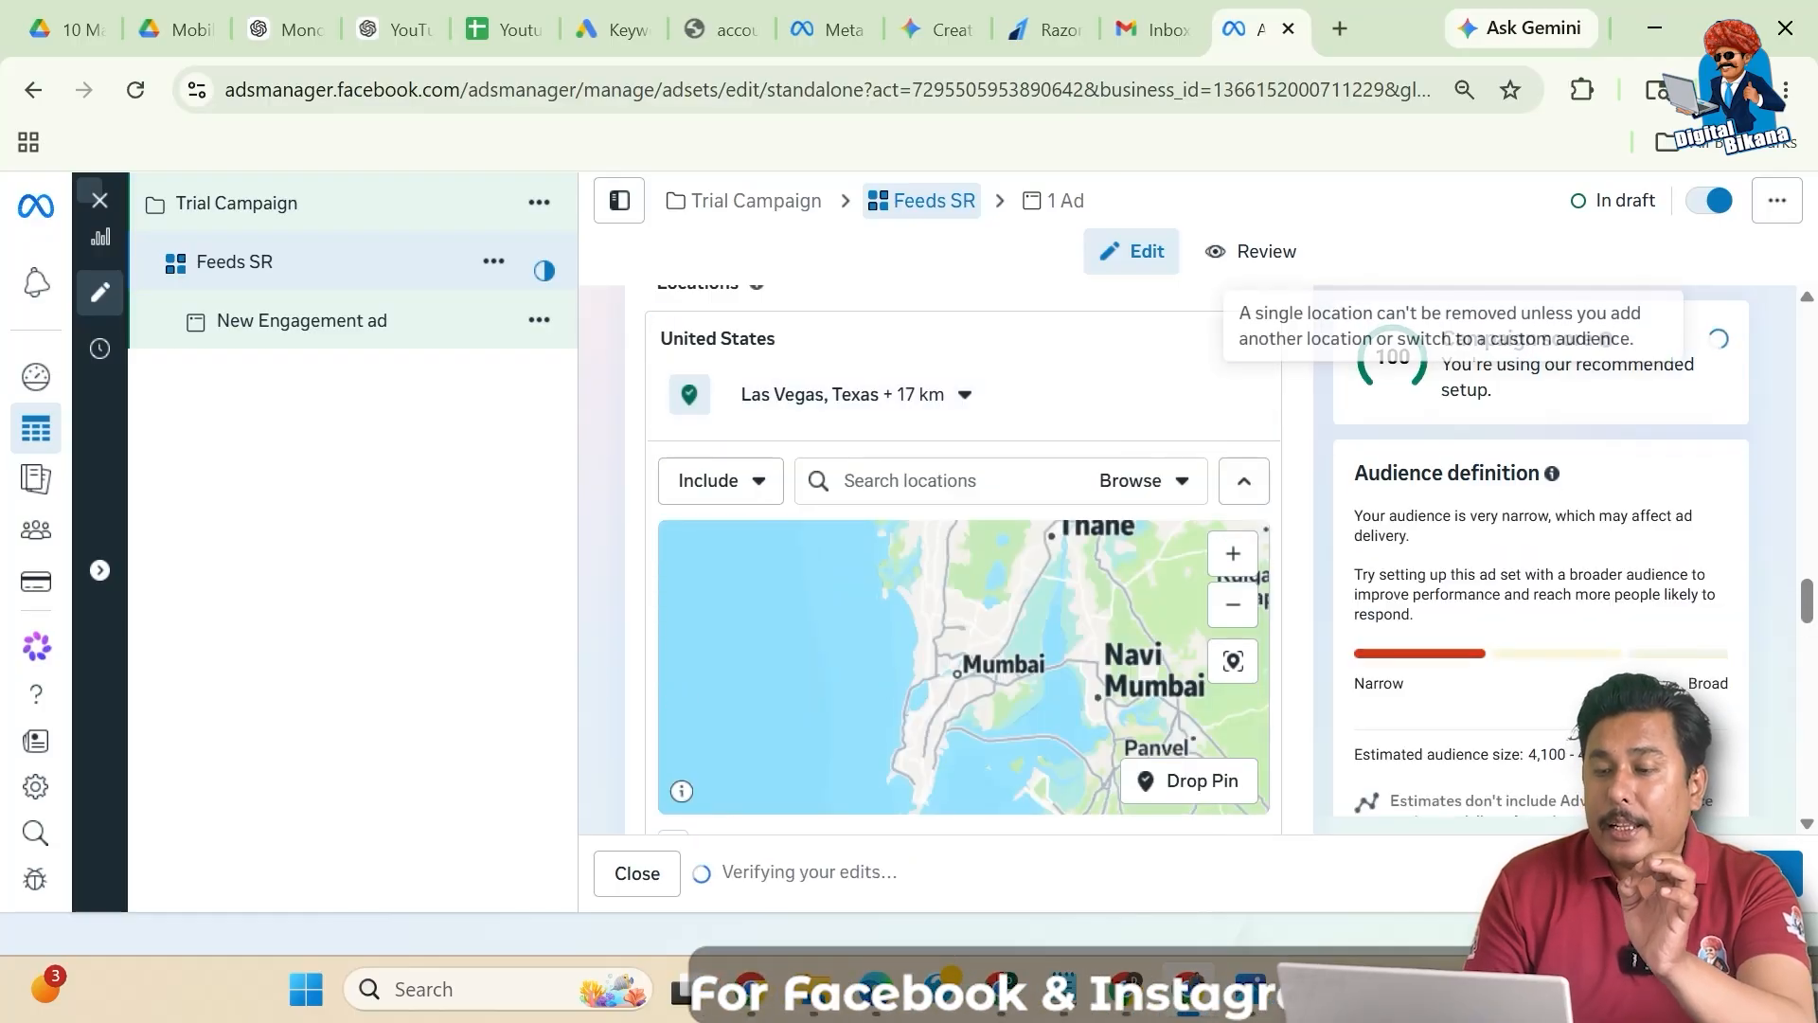
- Include the place Panchsati Circle (sadul Ganj) and remove Las Vegas, Texas from the locations
left_click(946, 480)
type("p")
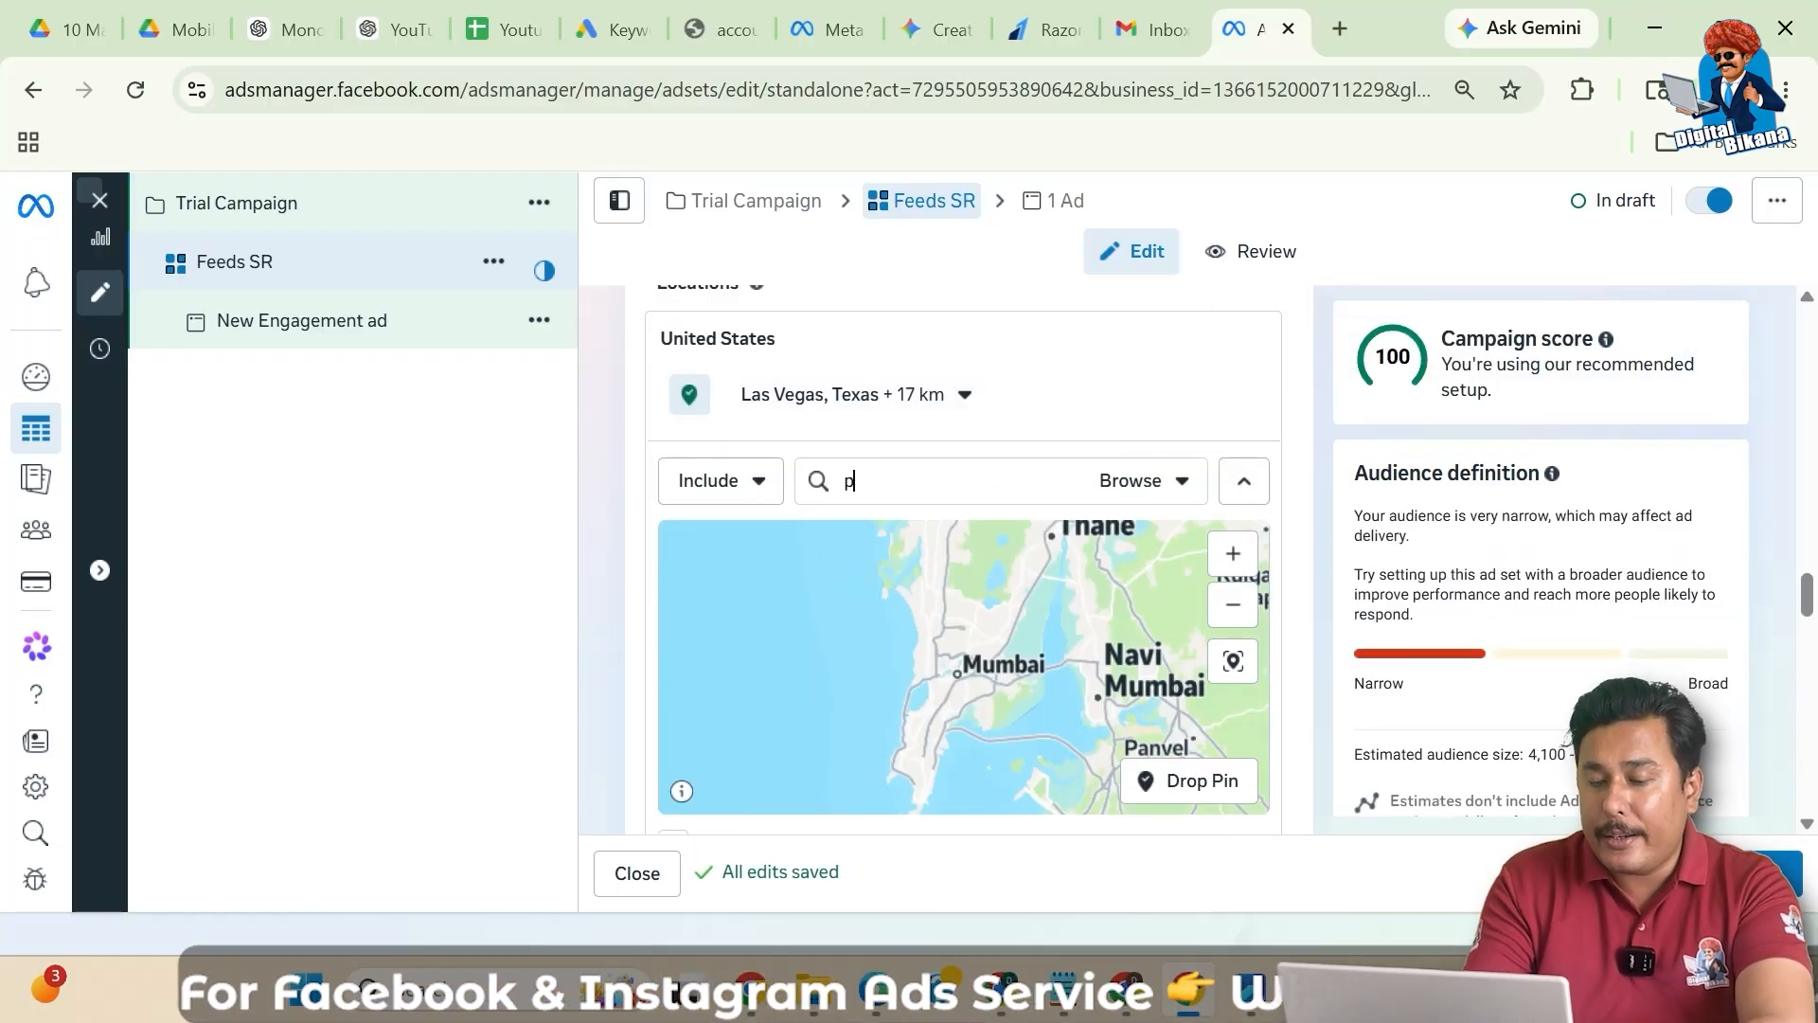
type("anchsat")
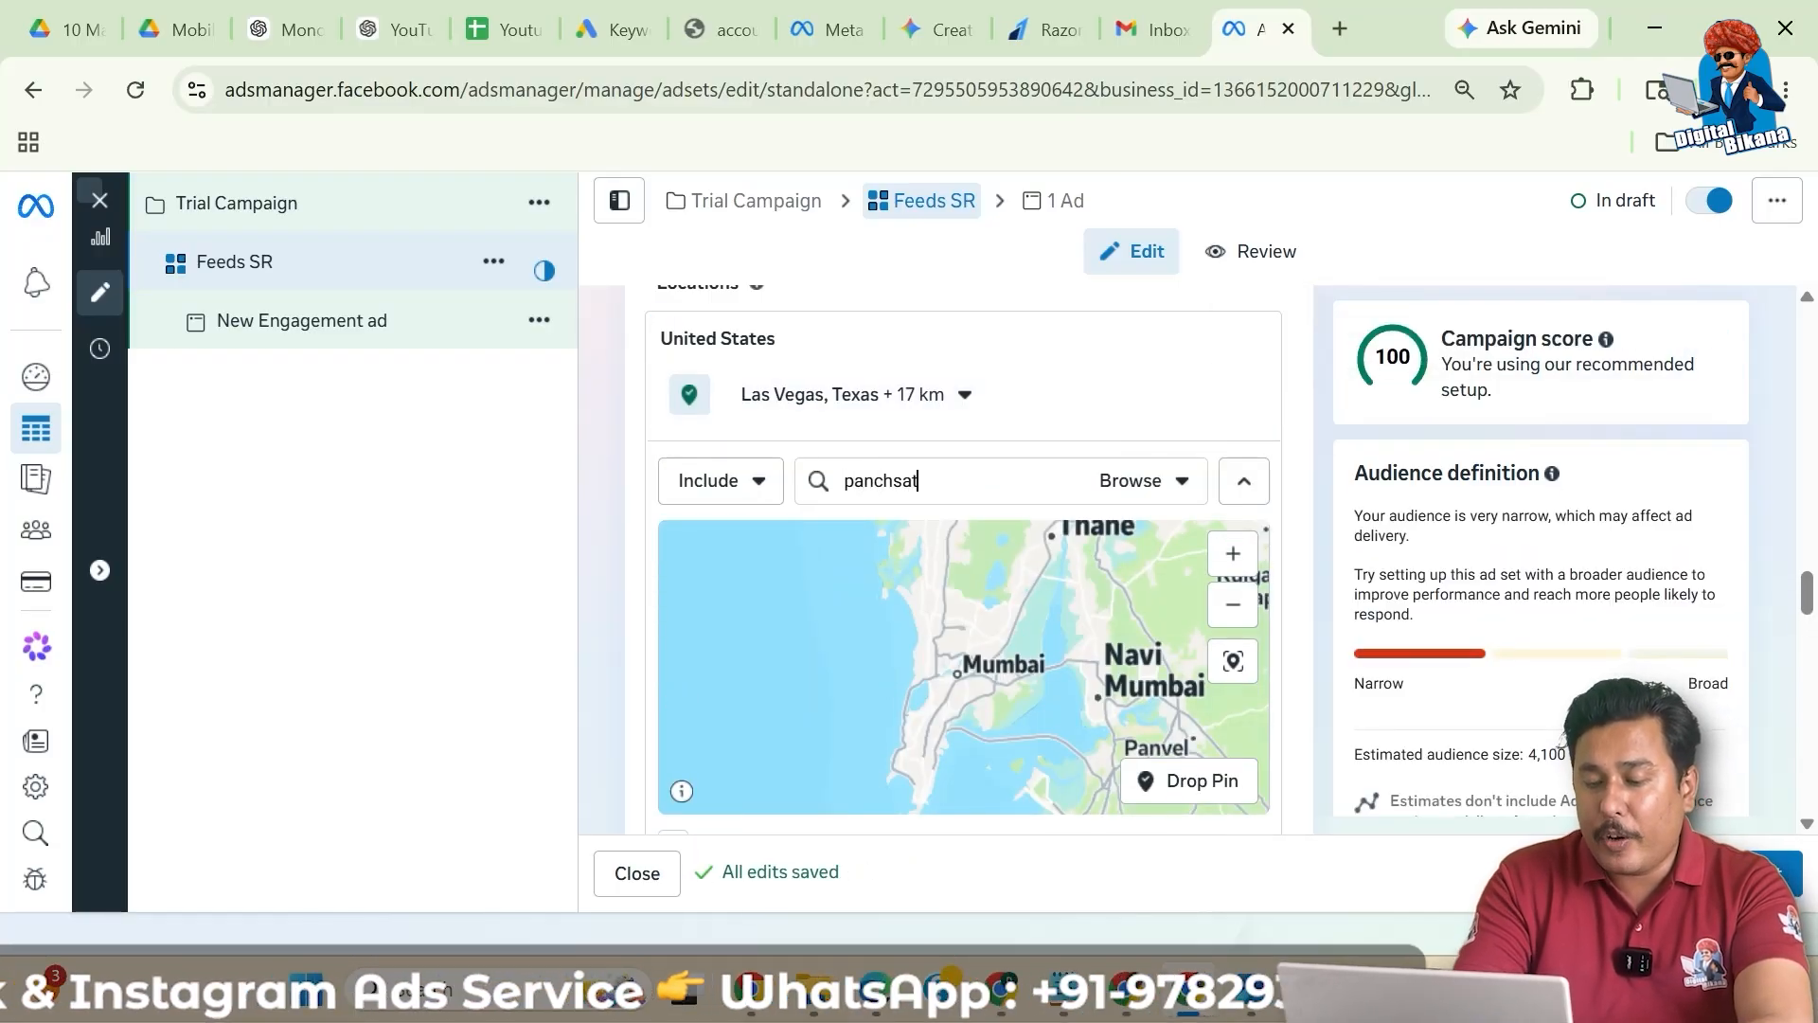
type("i circle")
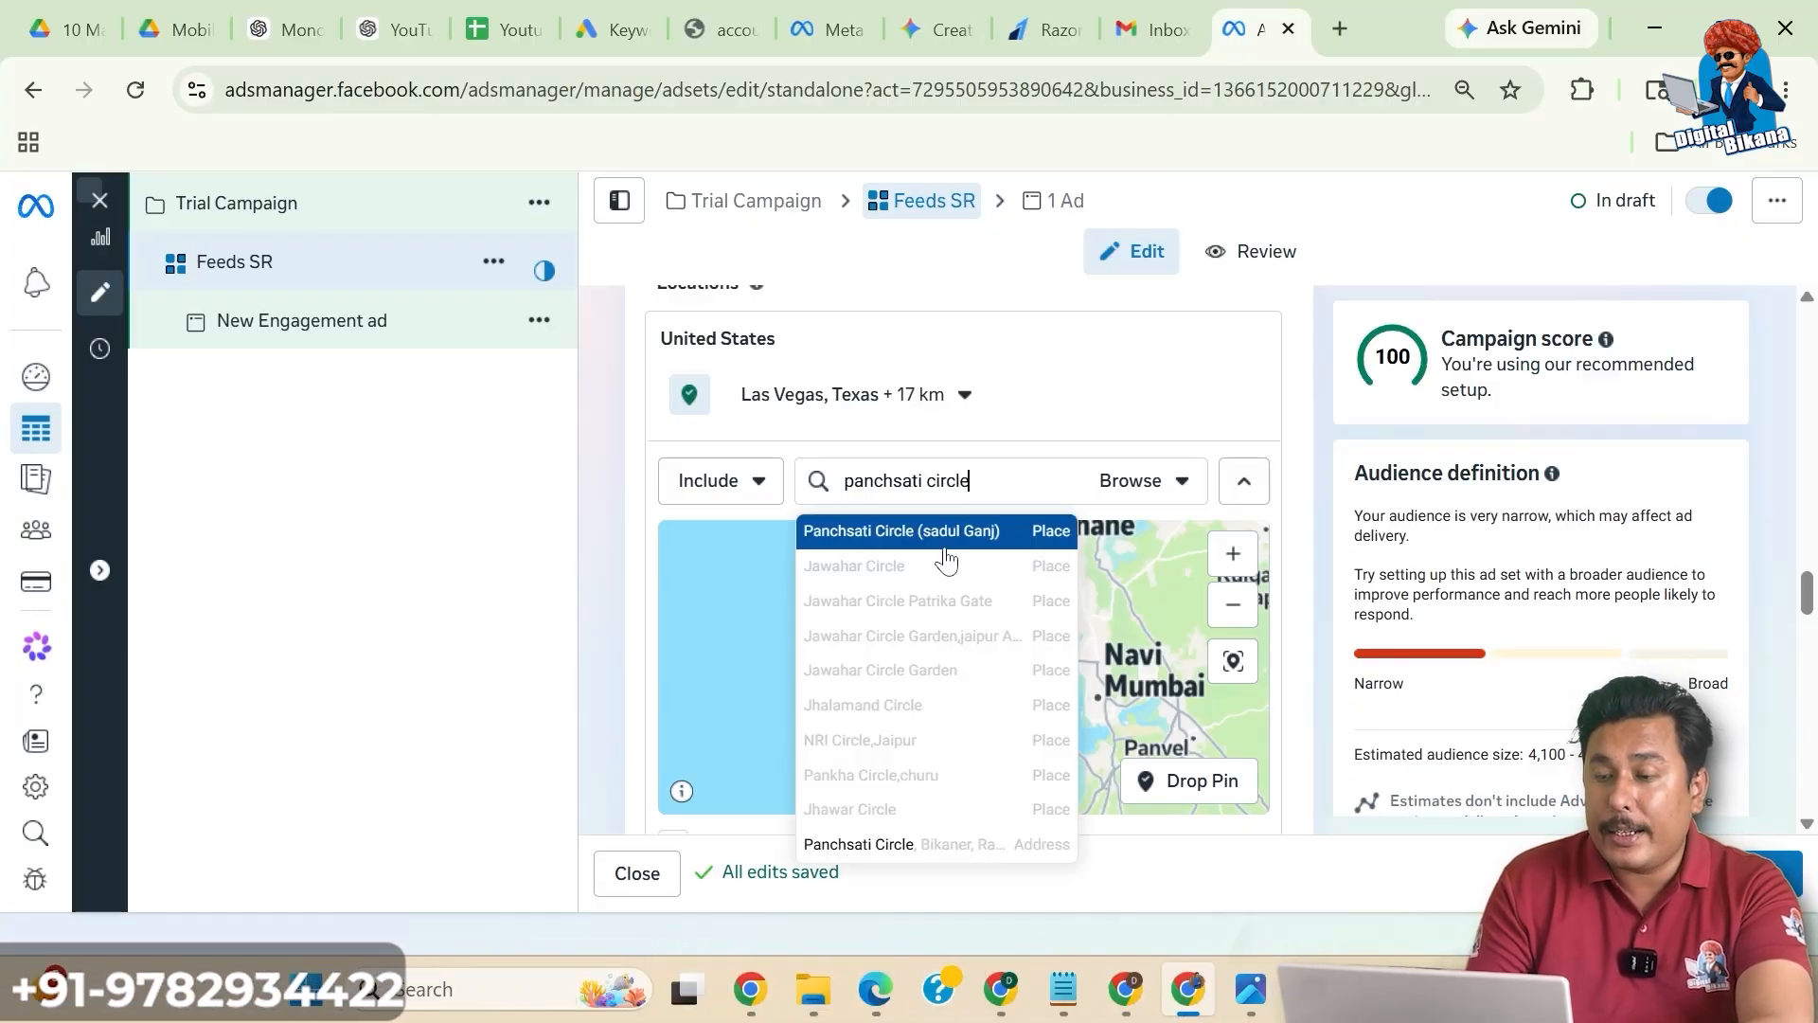
left_click(943, 549)
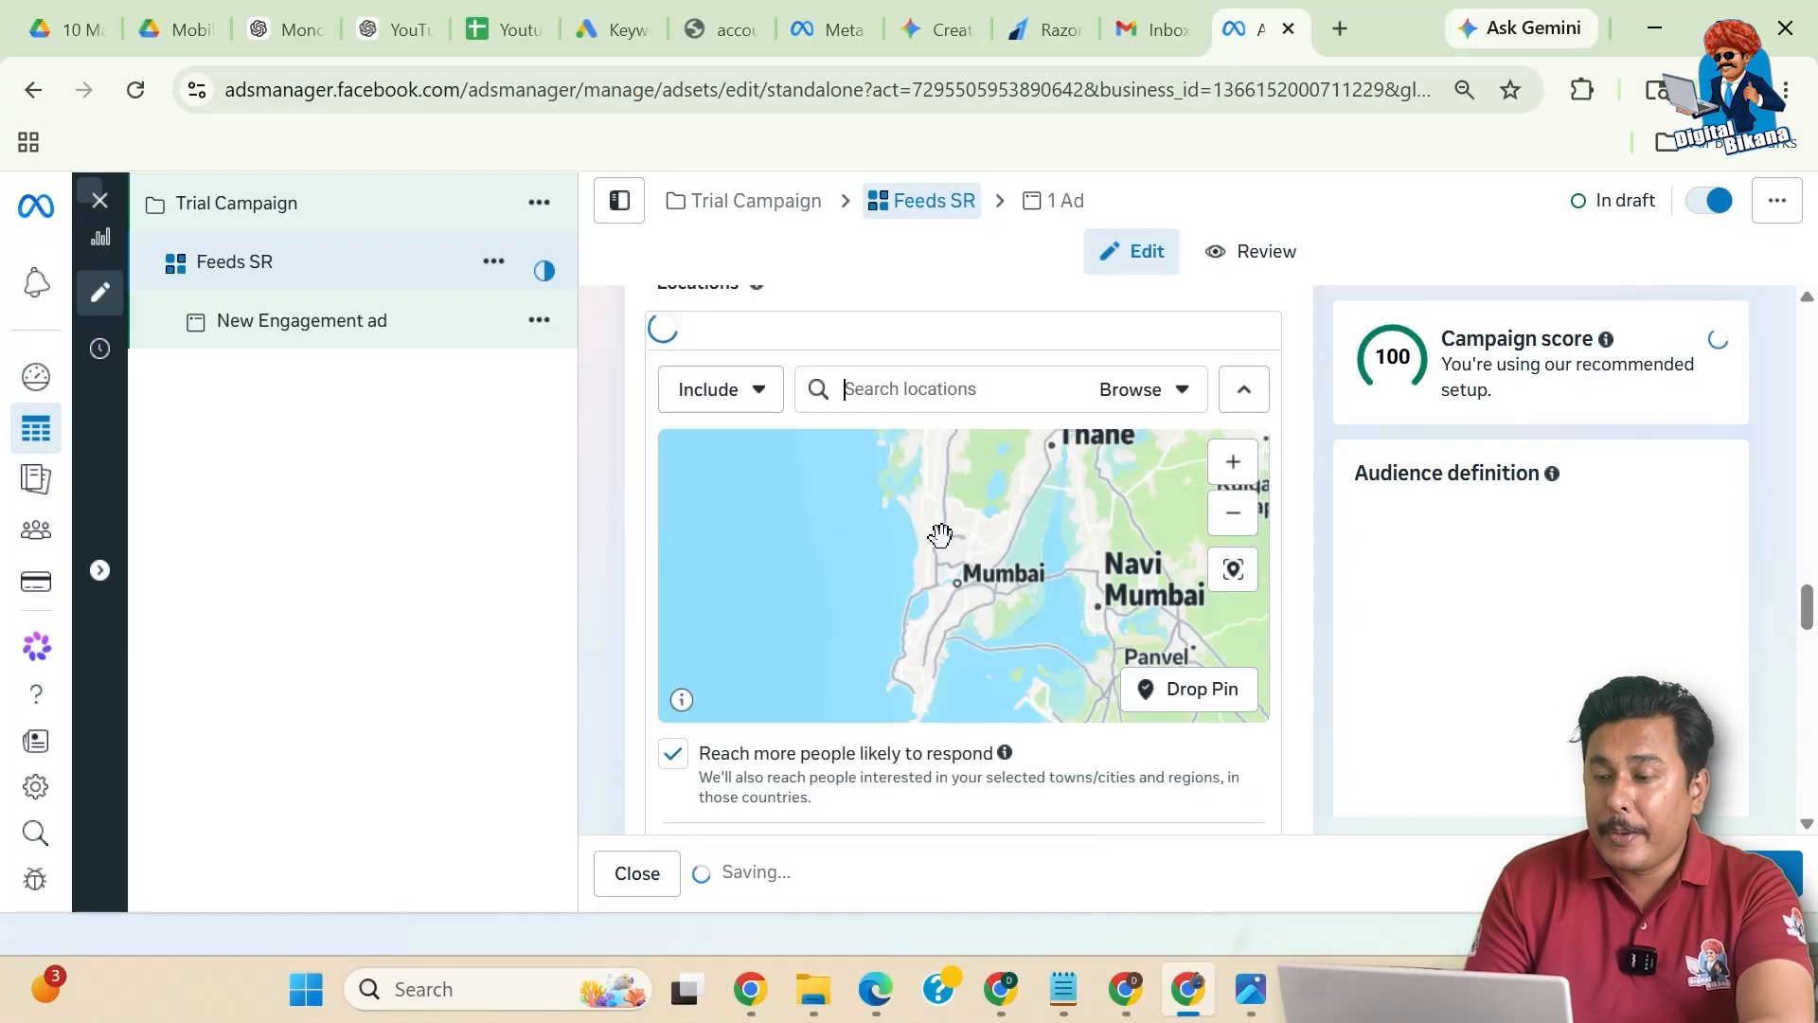
mouse_move(1236, 548)
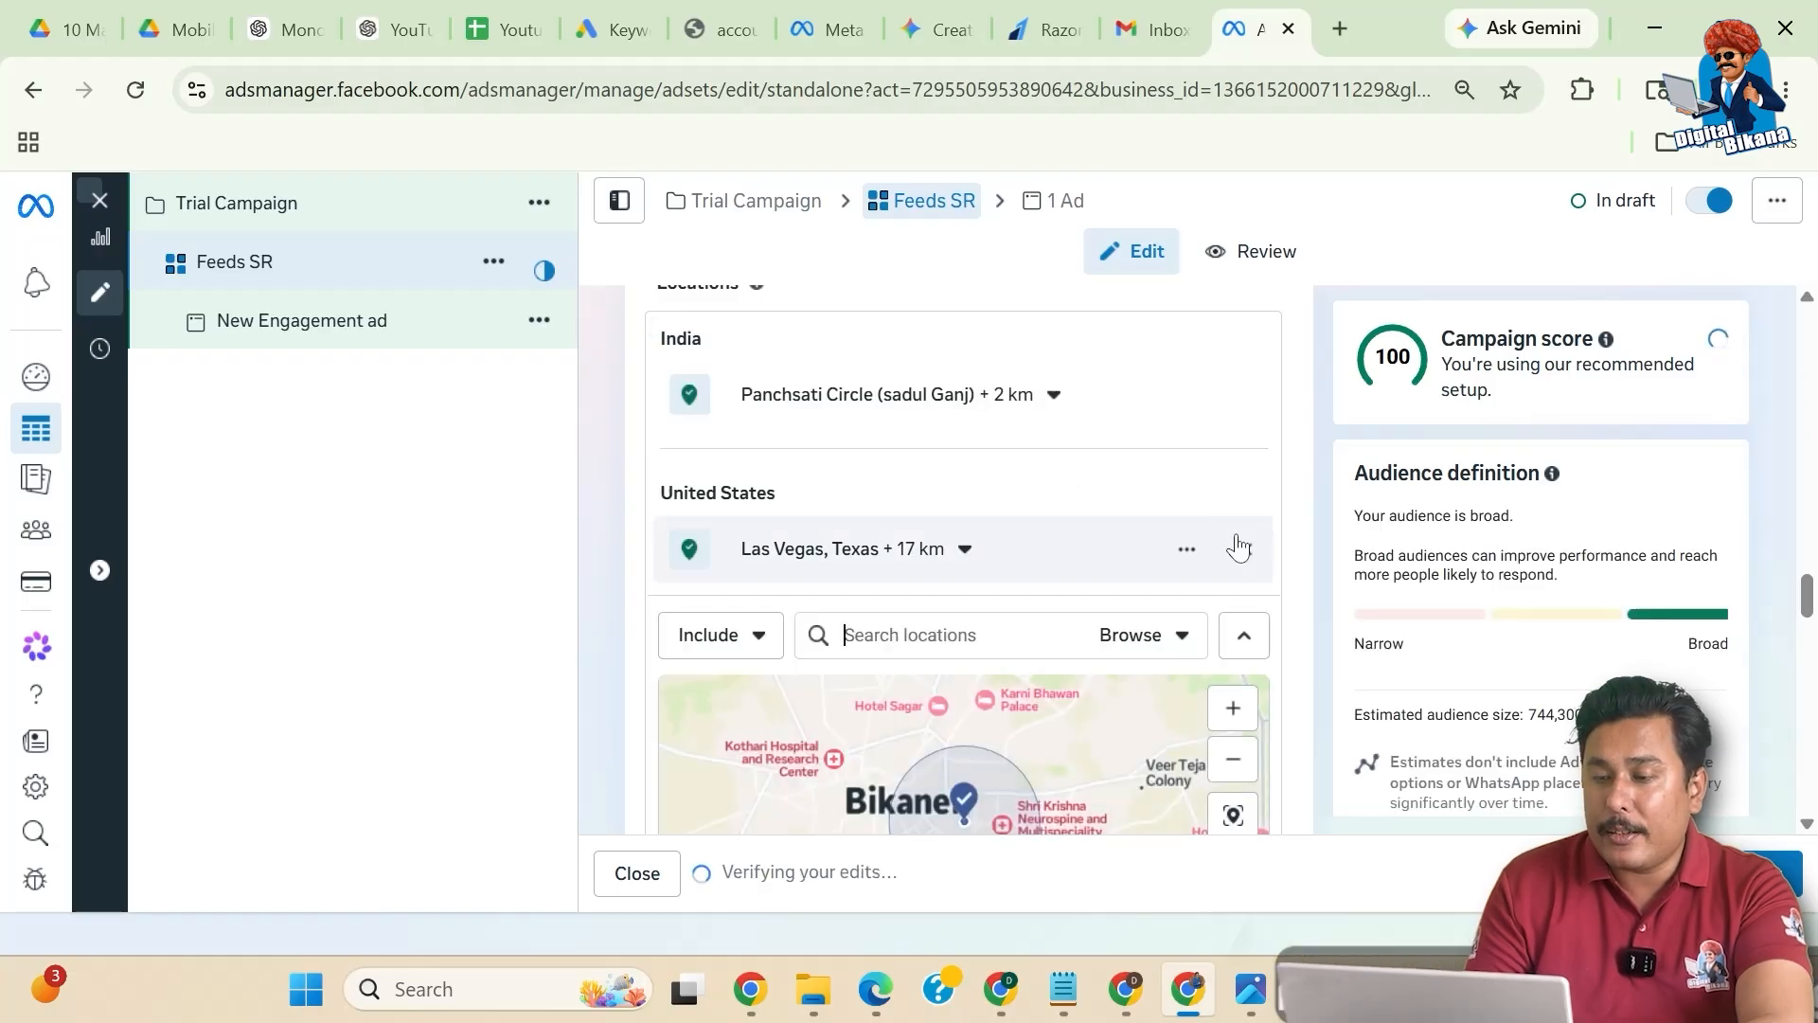
left_click(1245, 549)
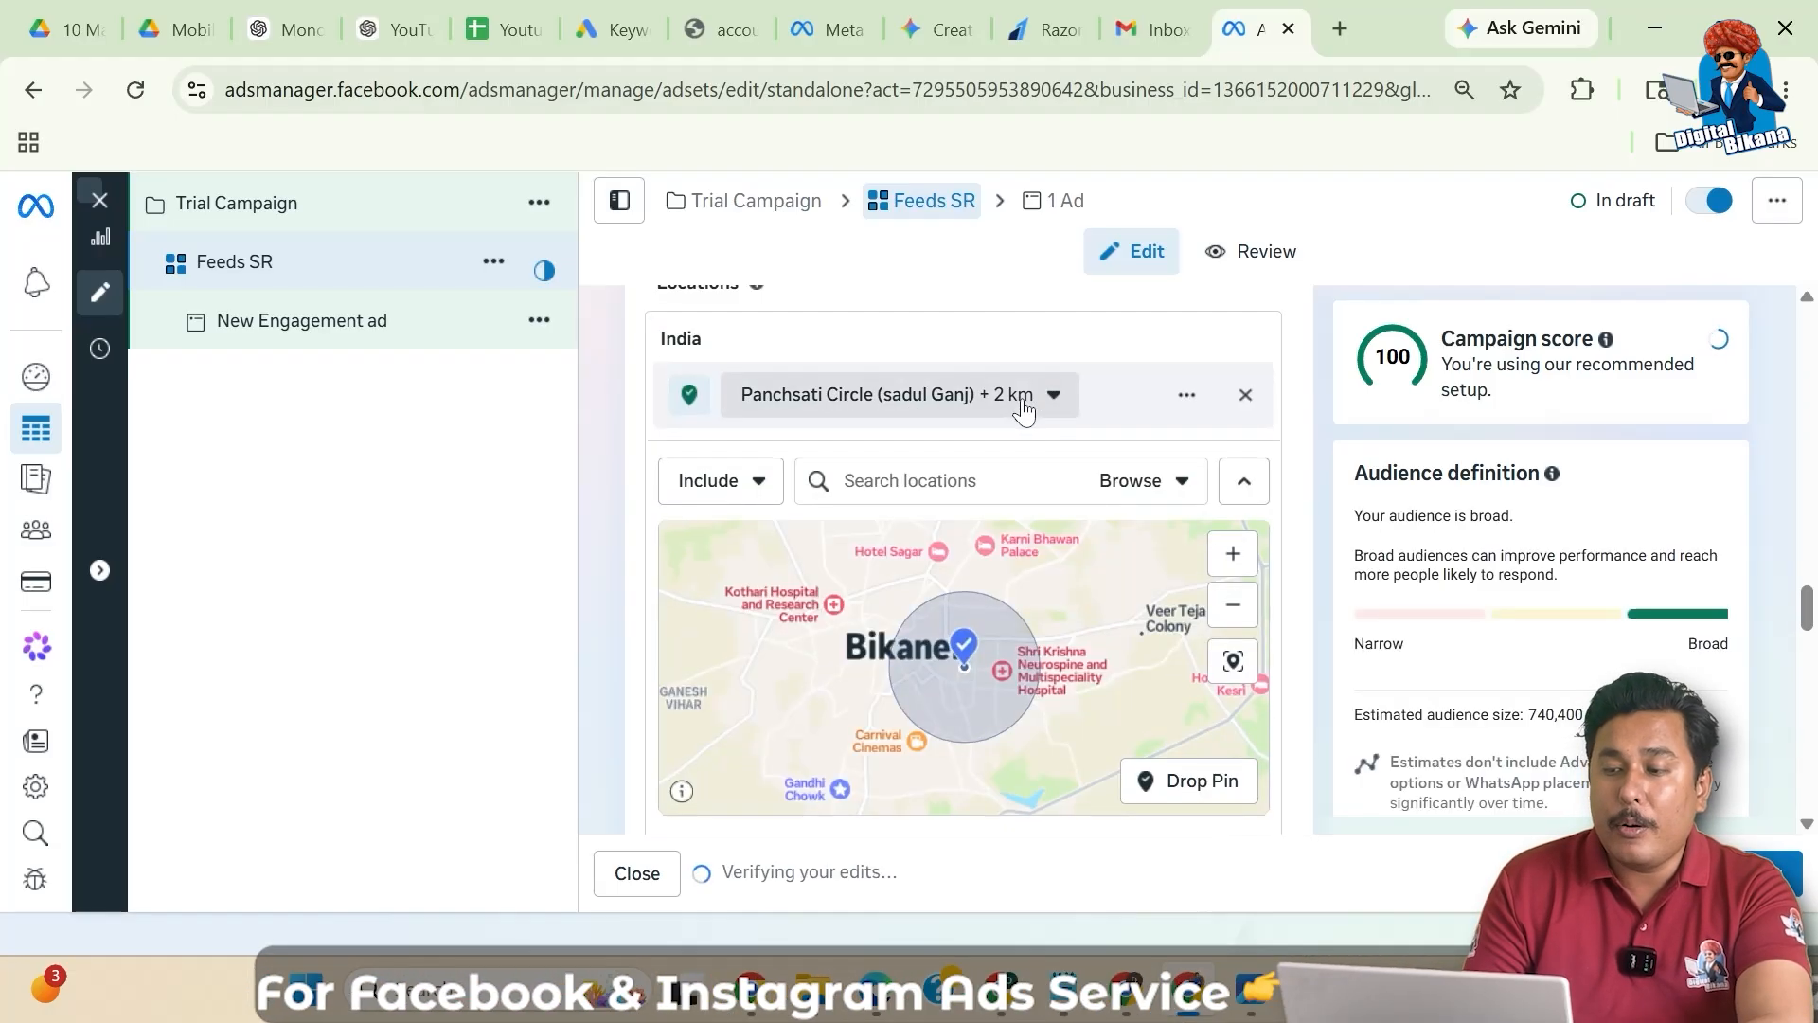
- Try radii of 1 km and 14 km around Panchsati Circle, and settle on a 5 km radius
left_click(1023, 408)
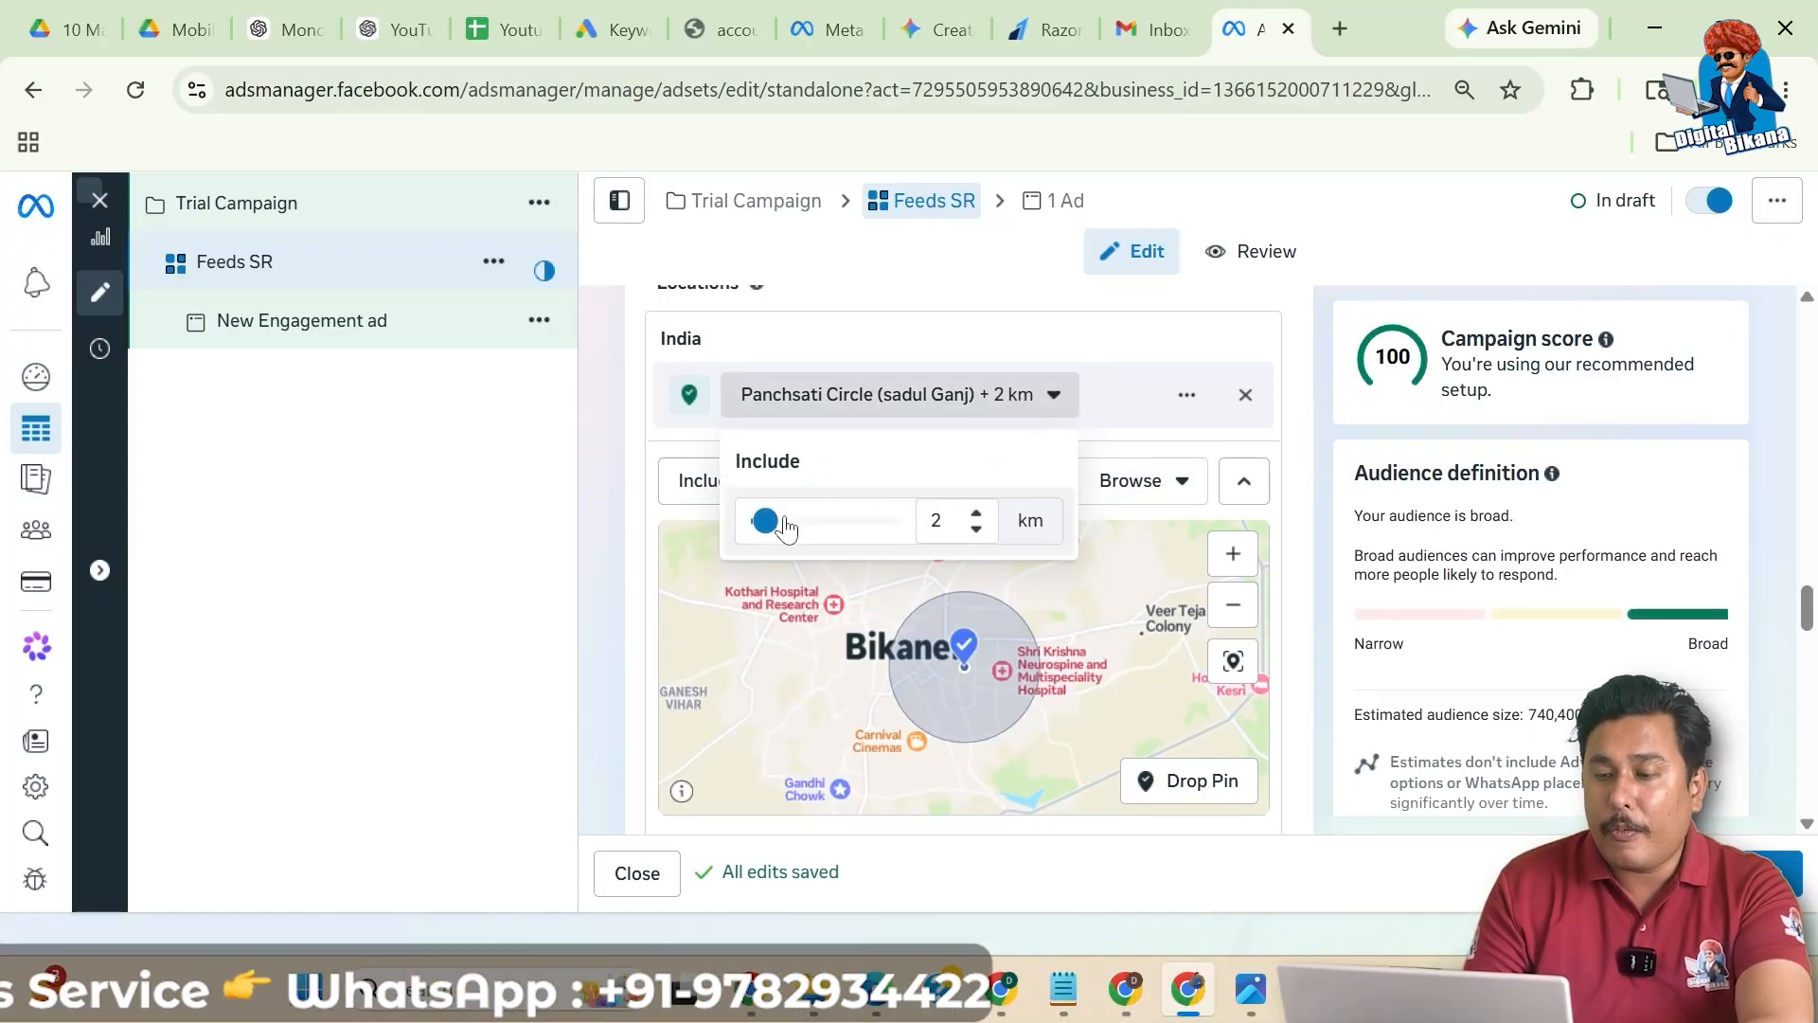
left_click_drag(765, 521, 710, 519)
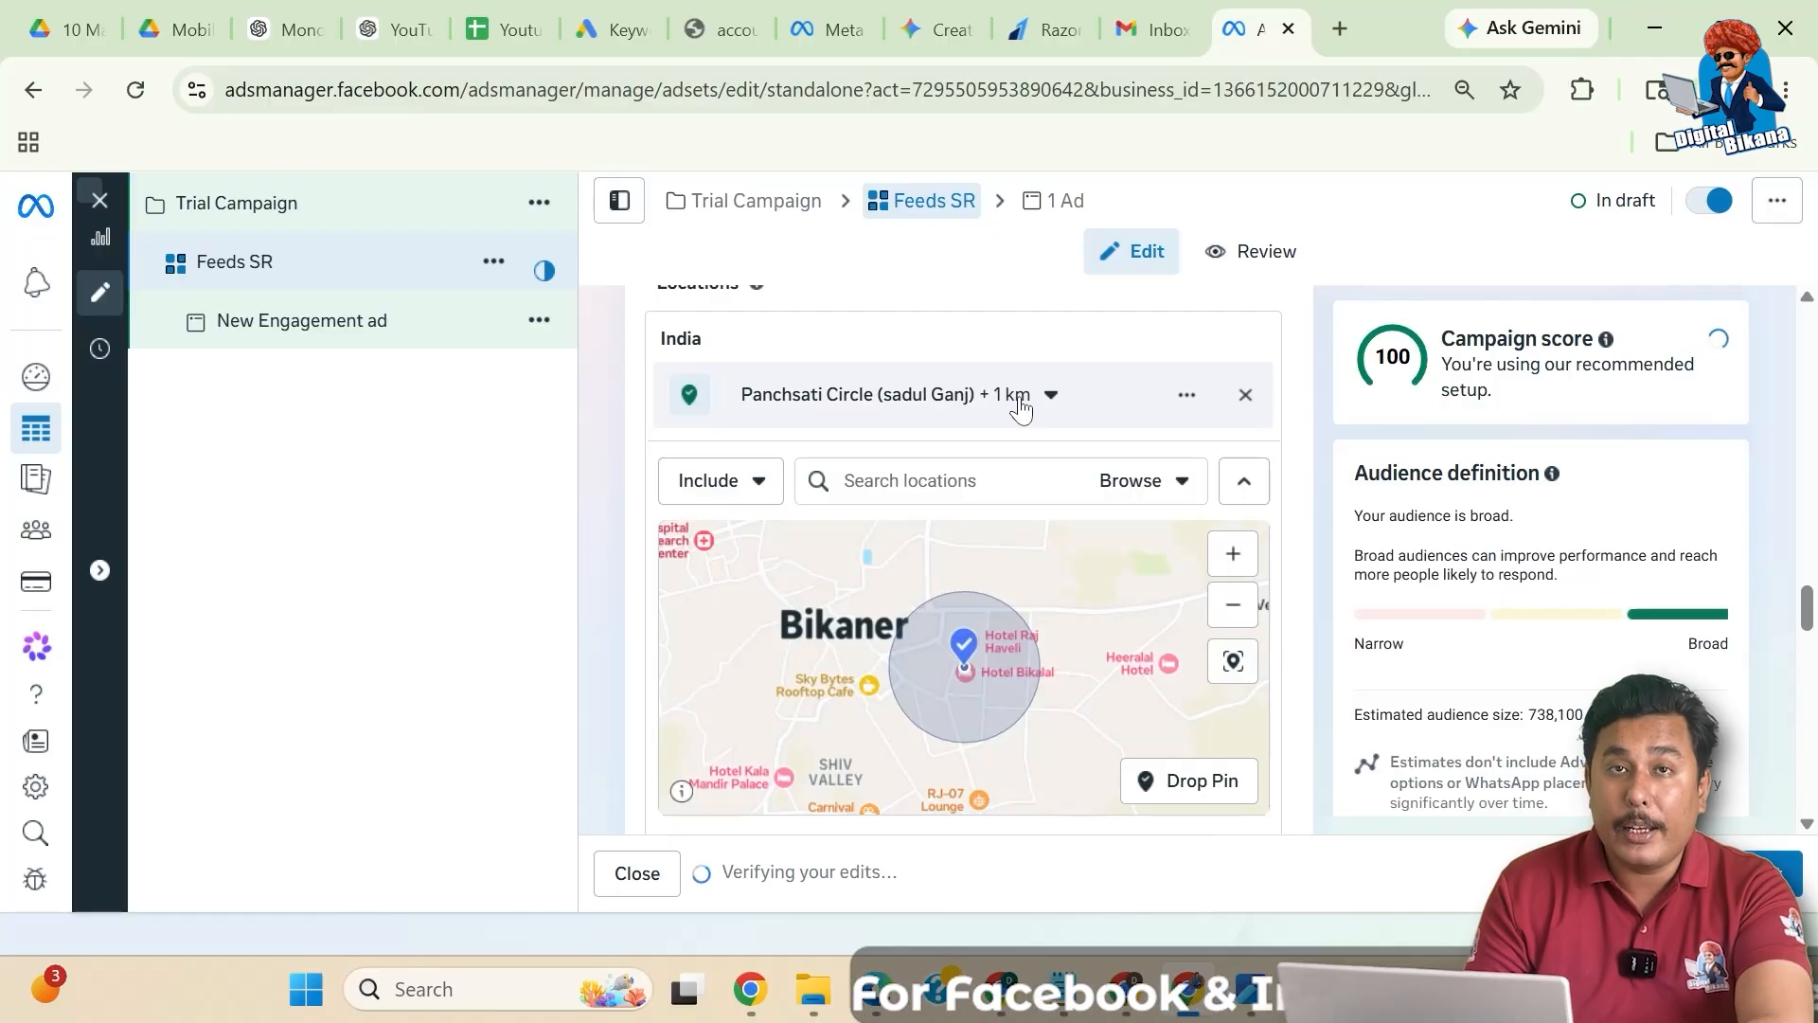
left_click(1017, 406)
left_click_drag(771, 533, 775, 526)
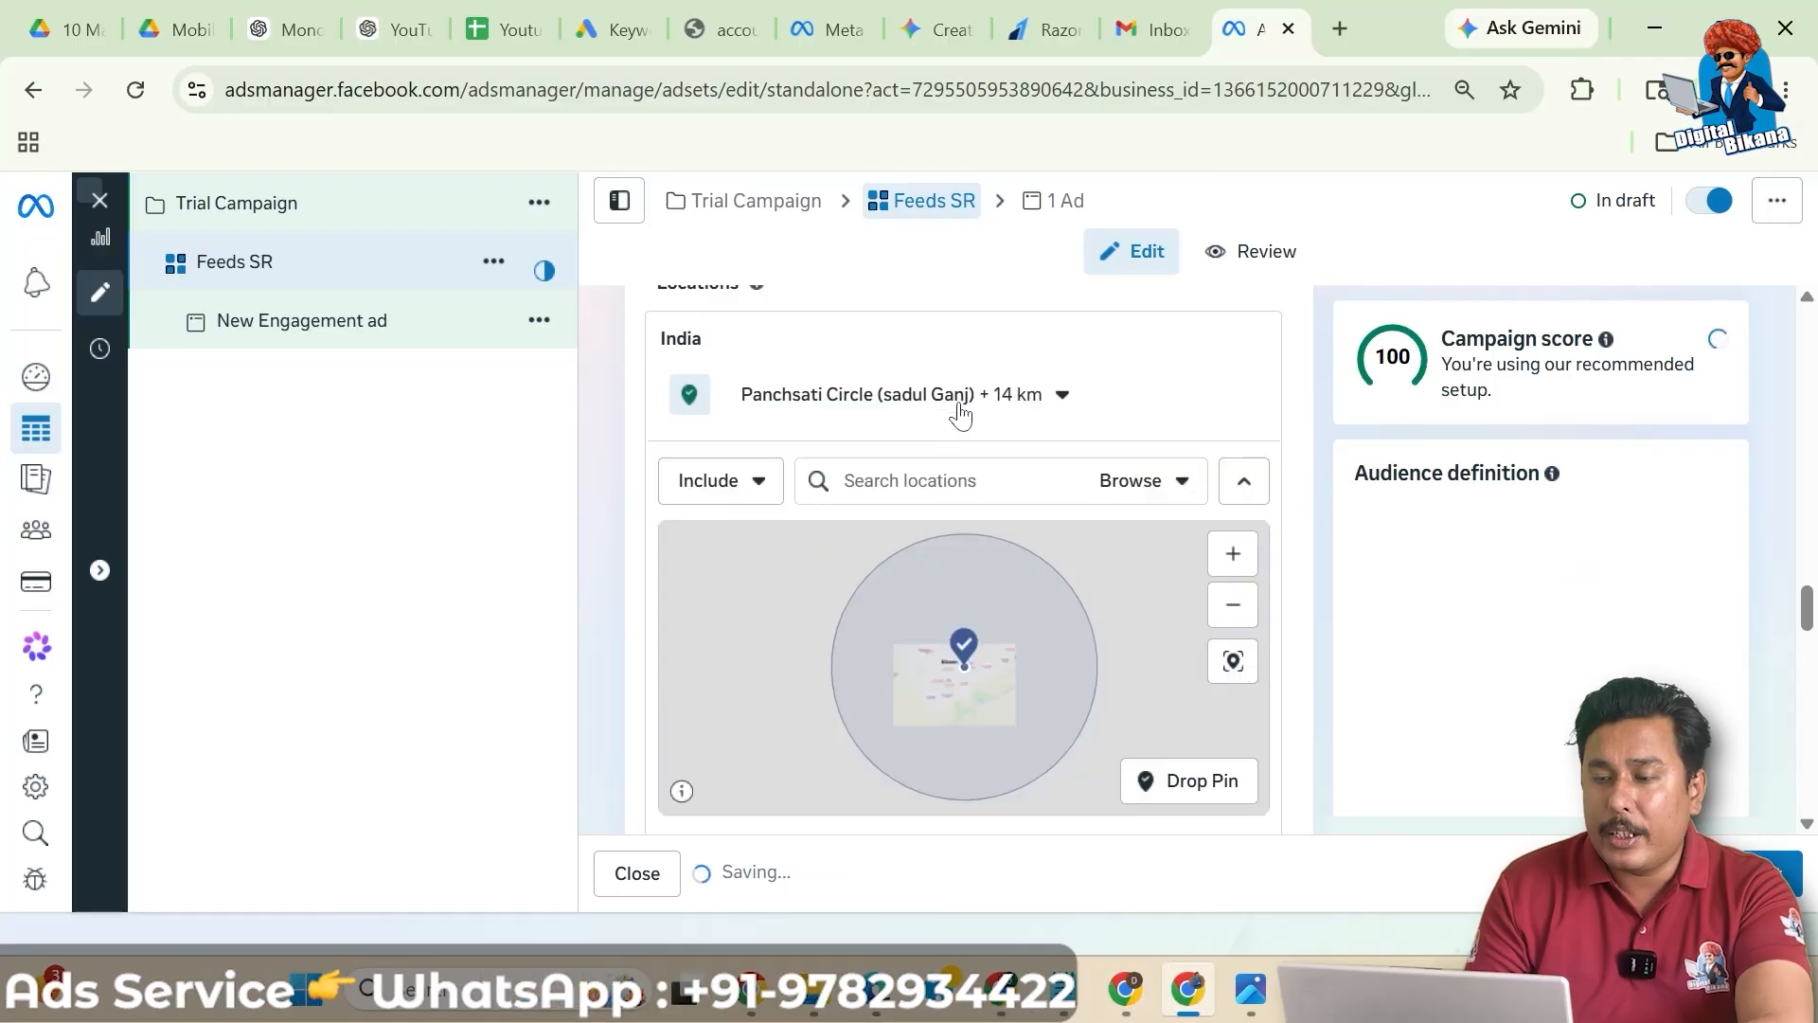
left_click(1009, 414)
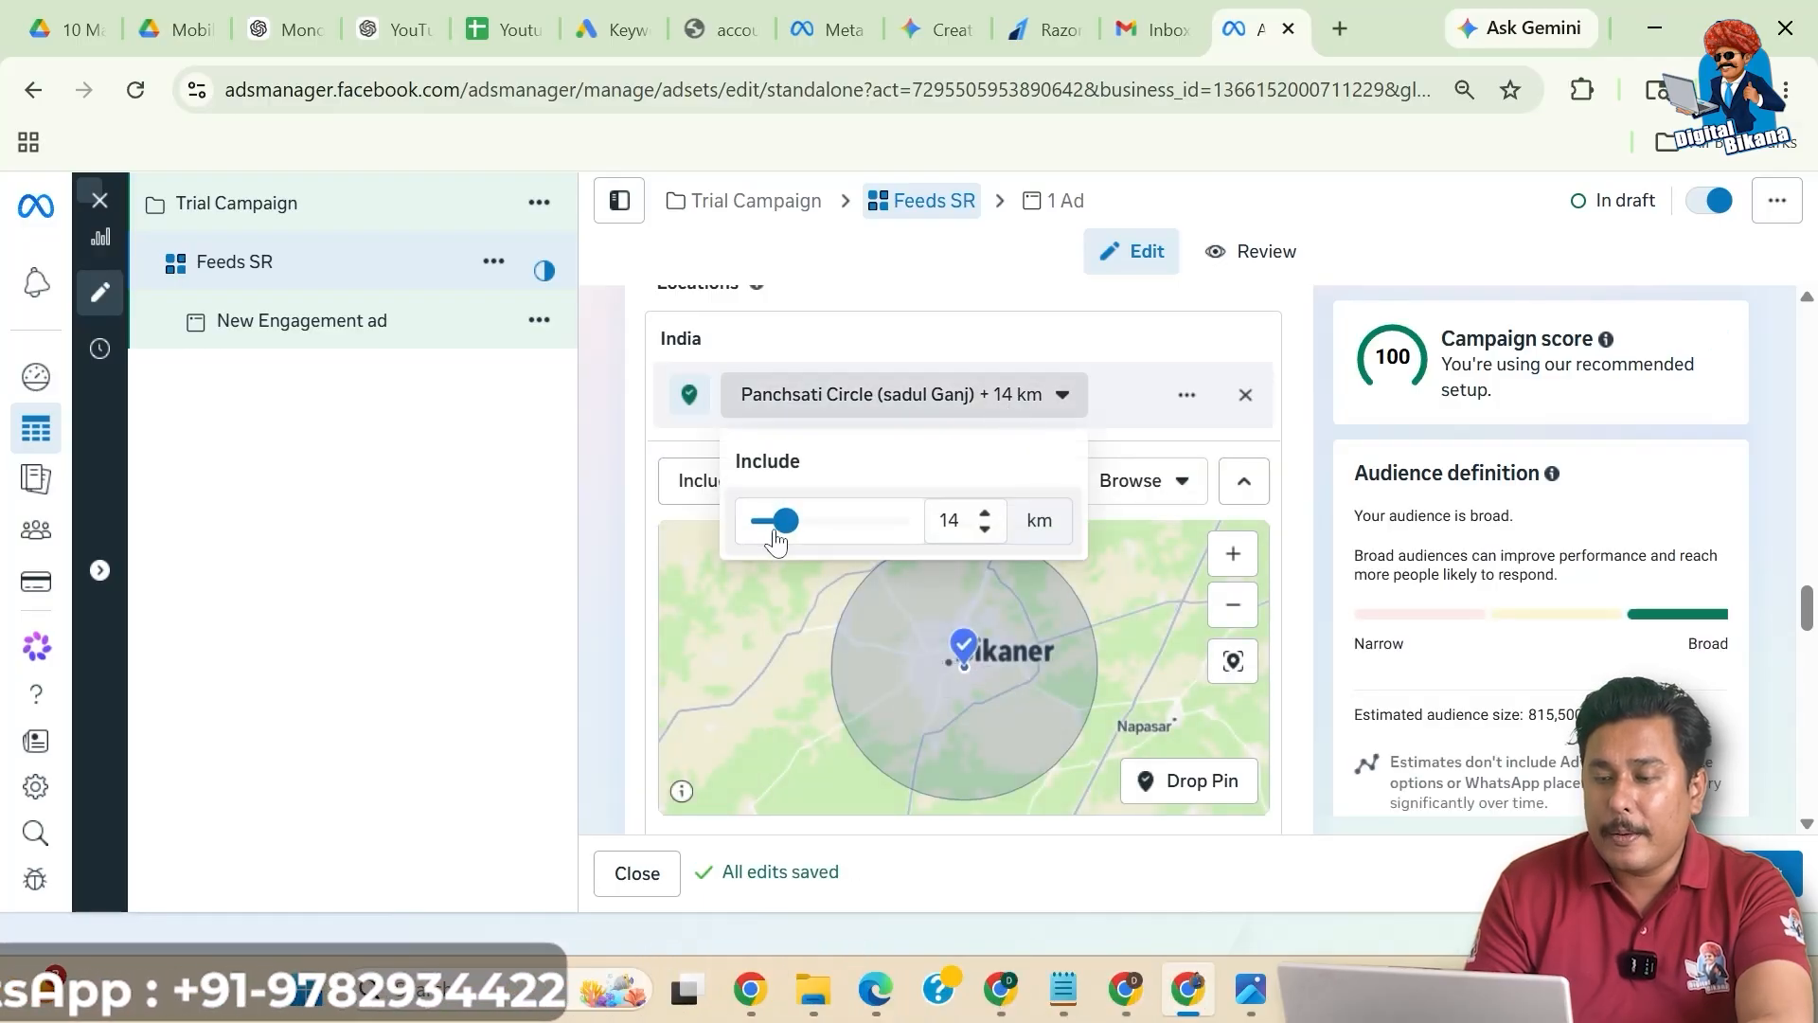
mouse_move(783, 523)
left_mouse_down()
mouse_move(763, 539)
mouse_move(762, 519)
left_mouse_up()
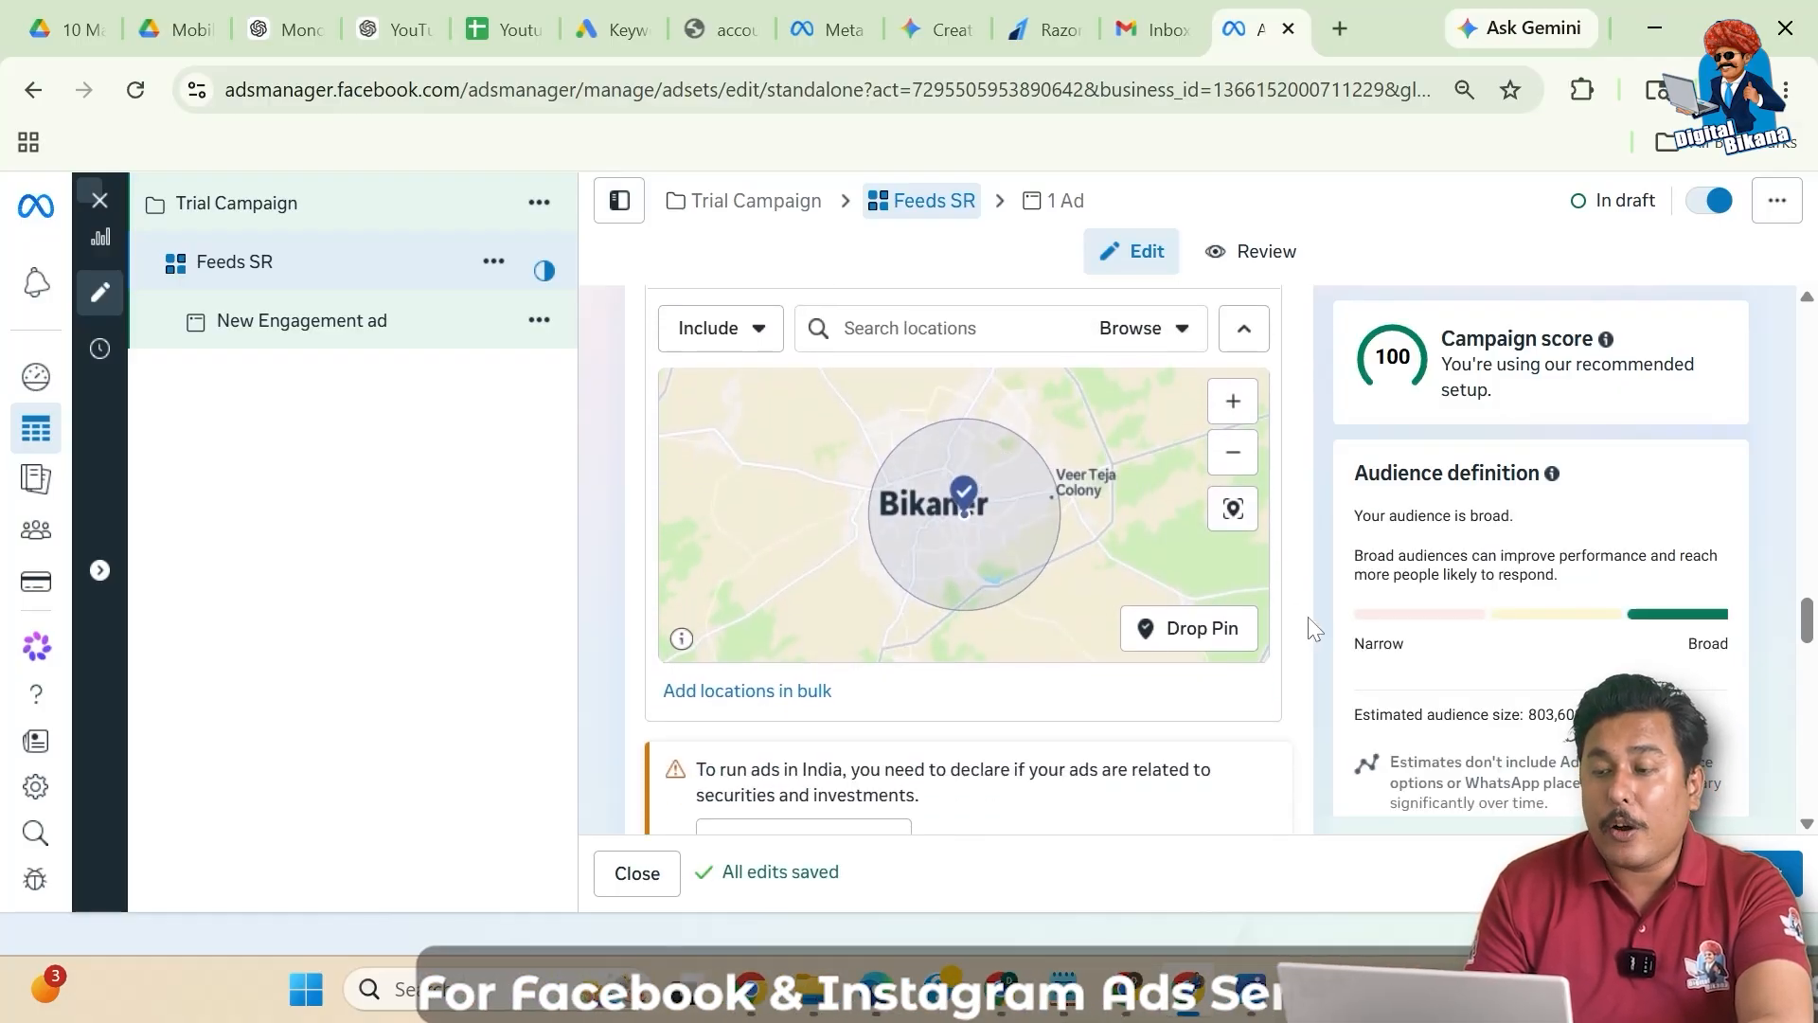
- Drop a location pin on the map west of Bikaner and reduce the pin's radius to 15 km
scroll(1309, 616, "down", 1)
scroll(1309, 616, "up", 2)
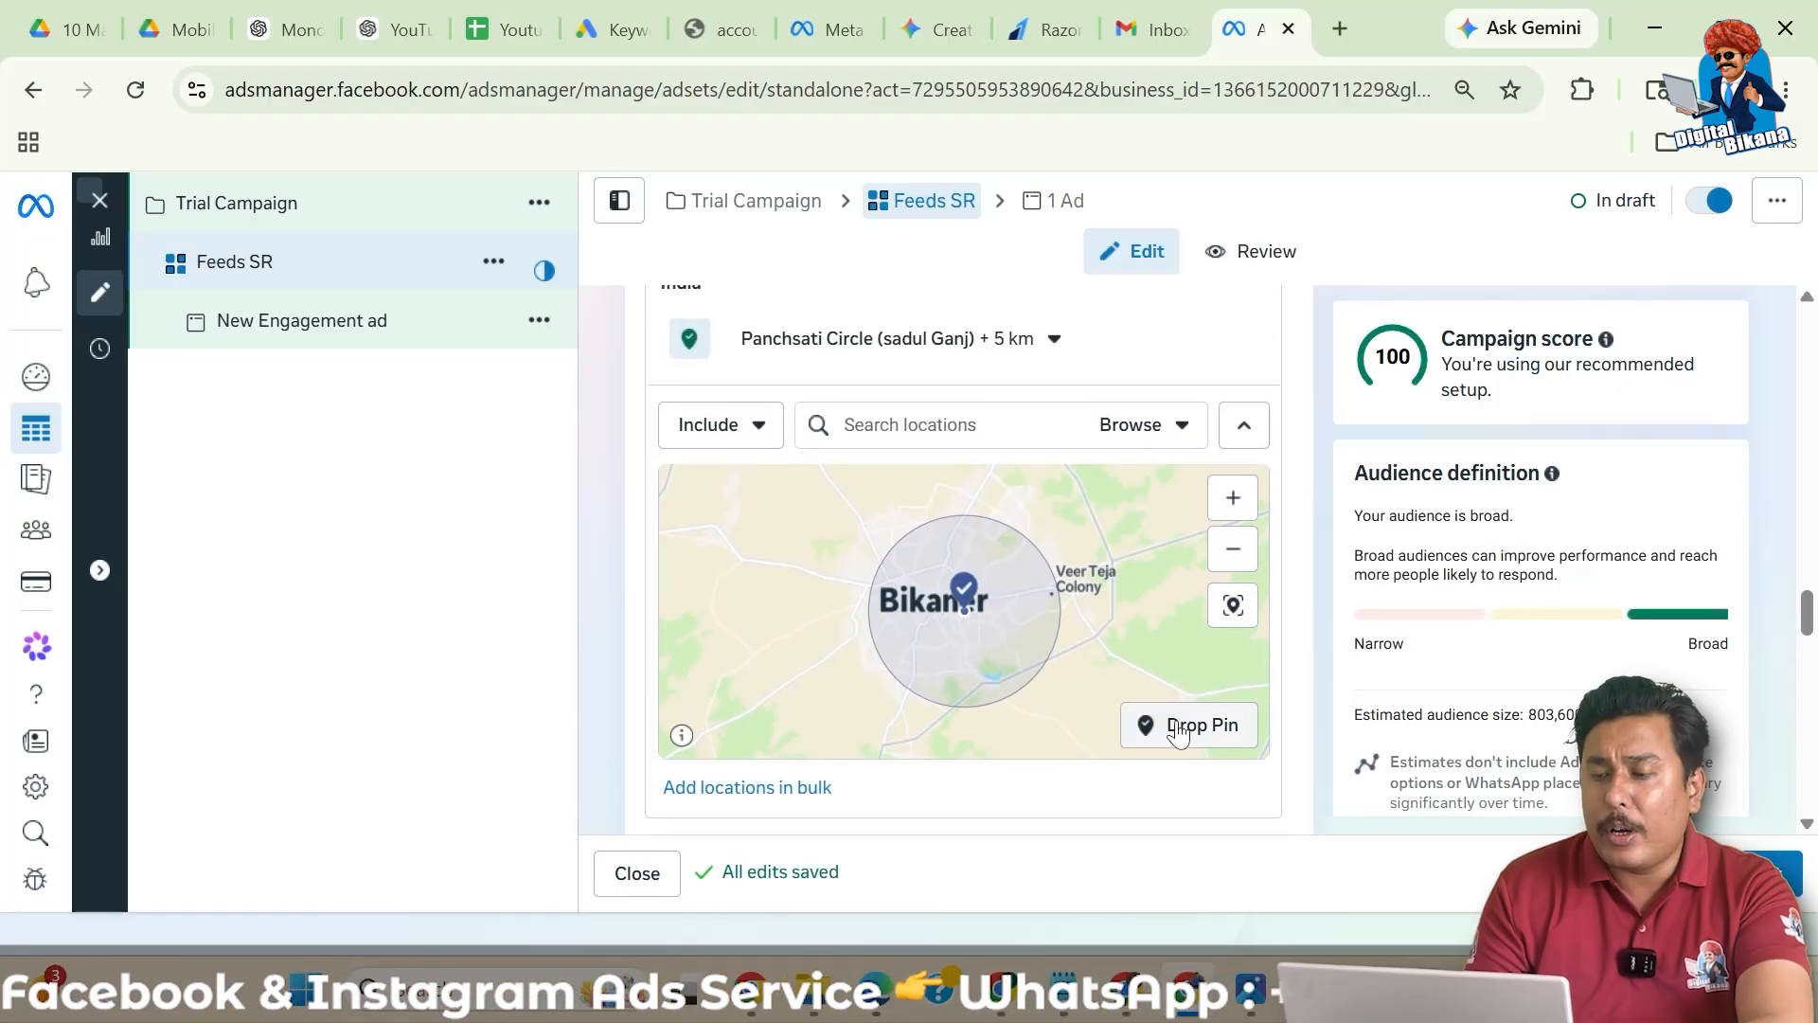
left_click(1110, 705)
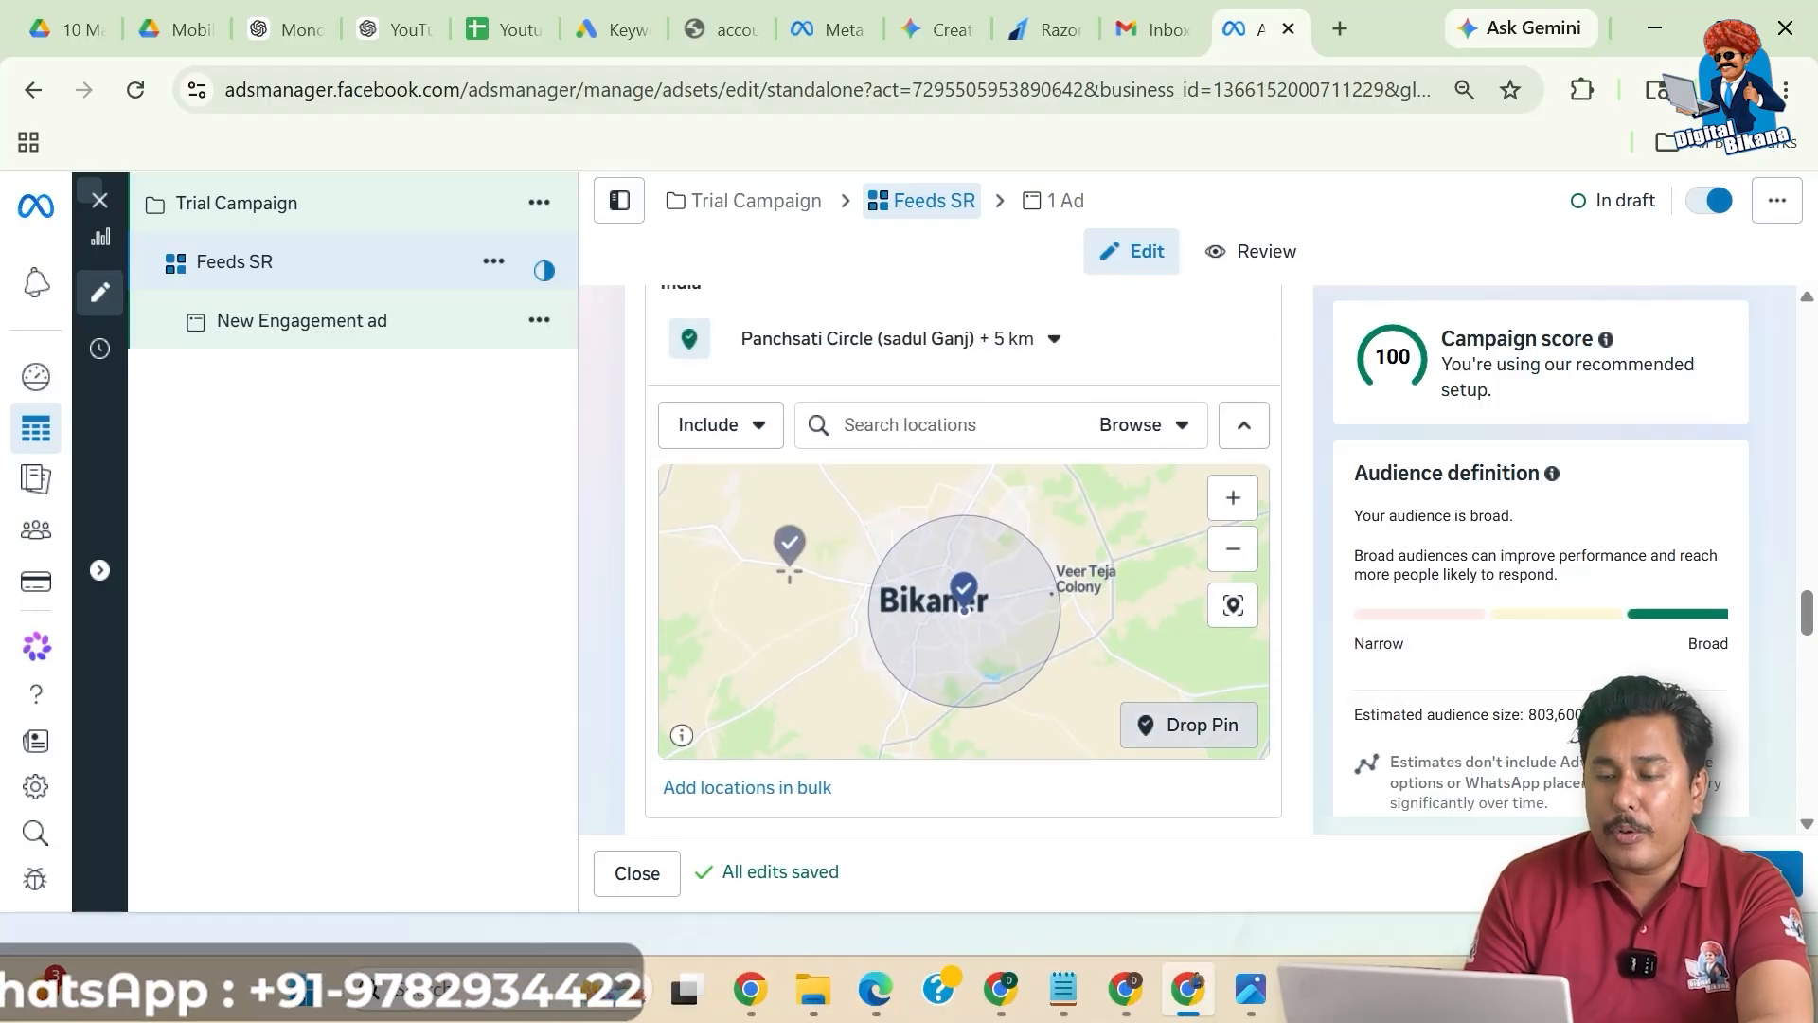
left_click(793, 574)
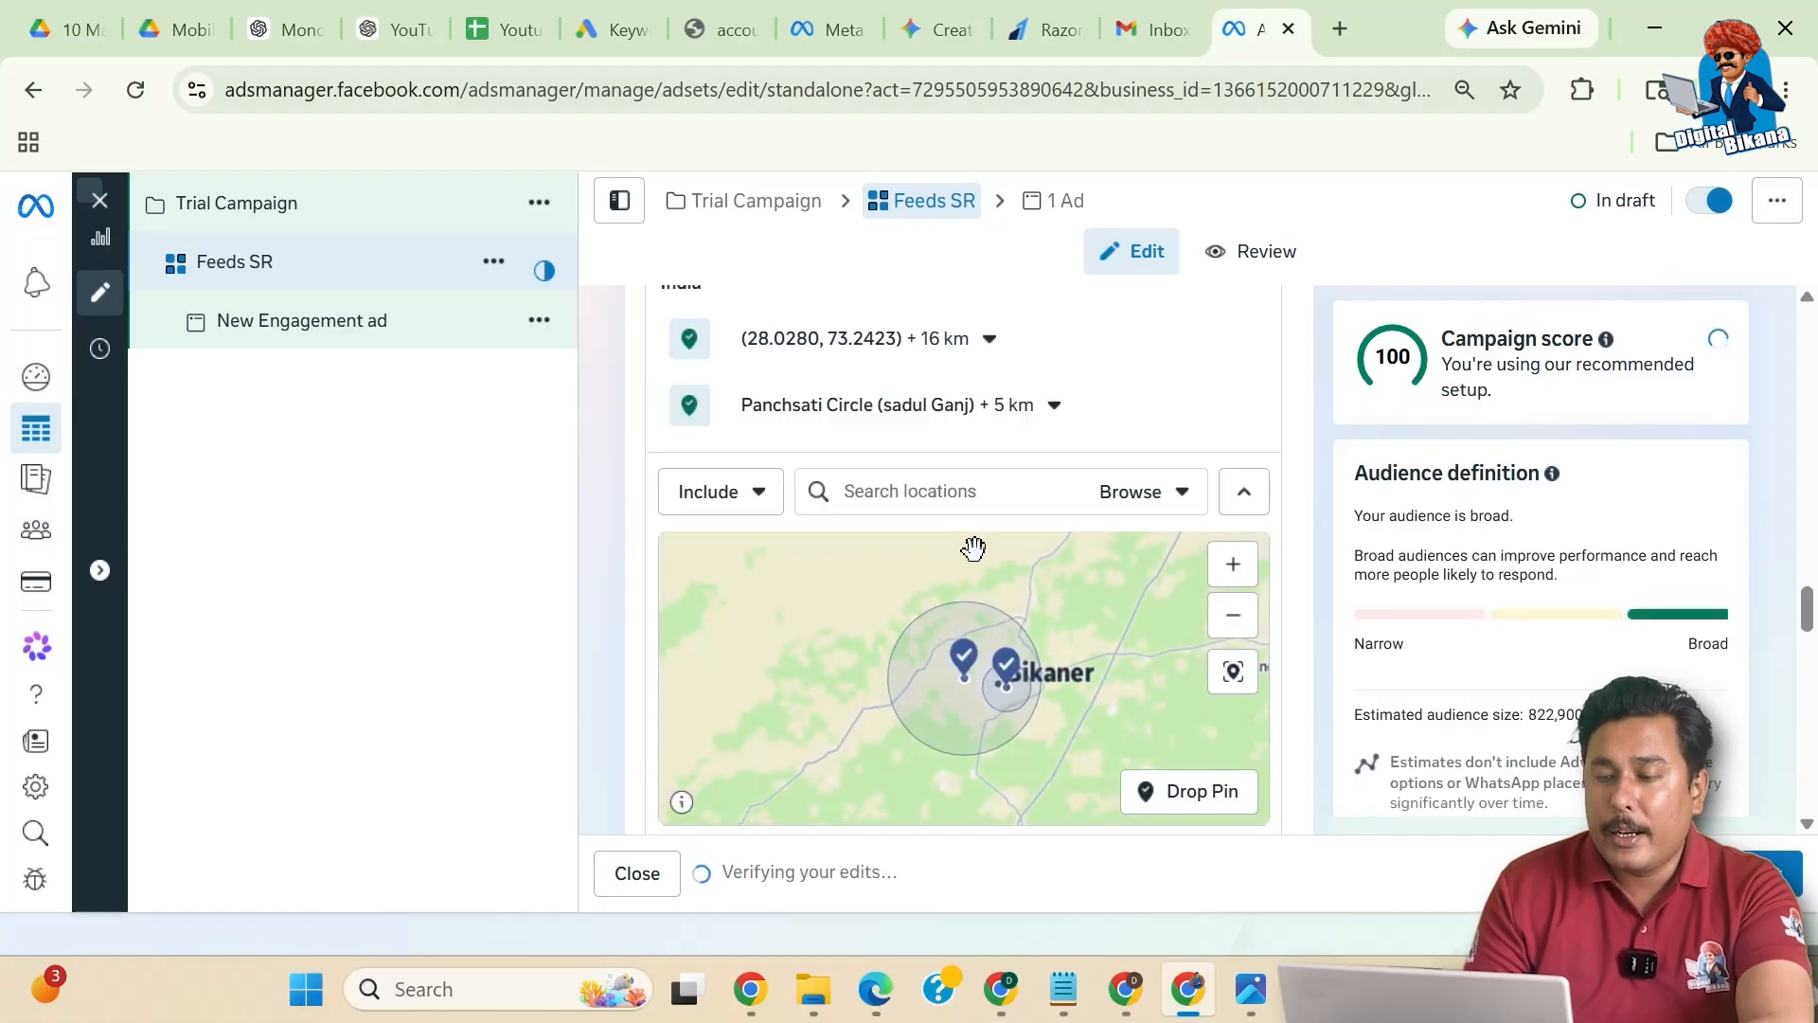
scroll(1159, 445, "up", 1)
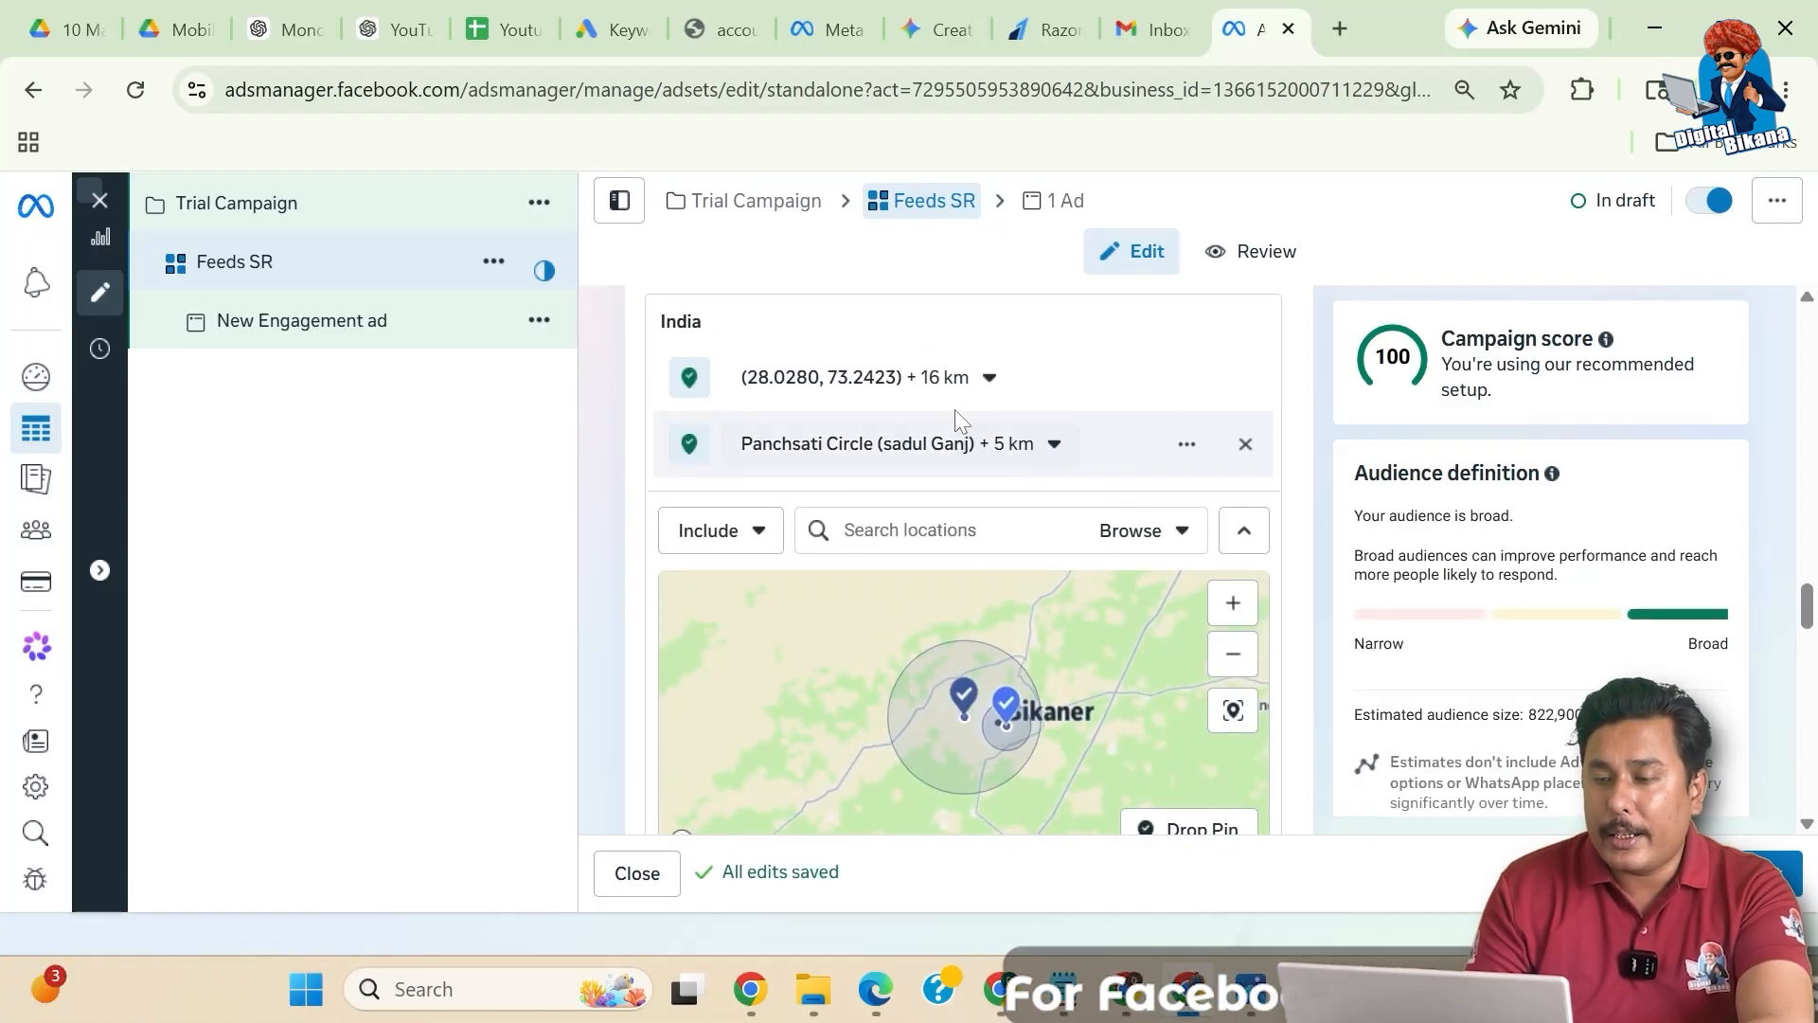
left_click(988, 377)
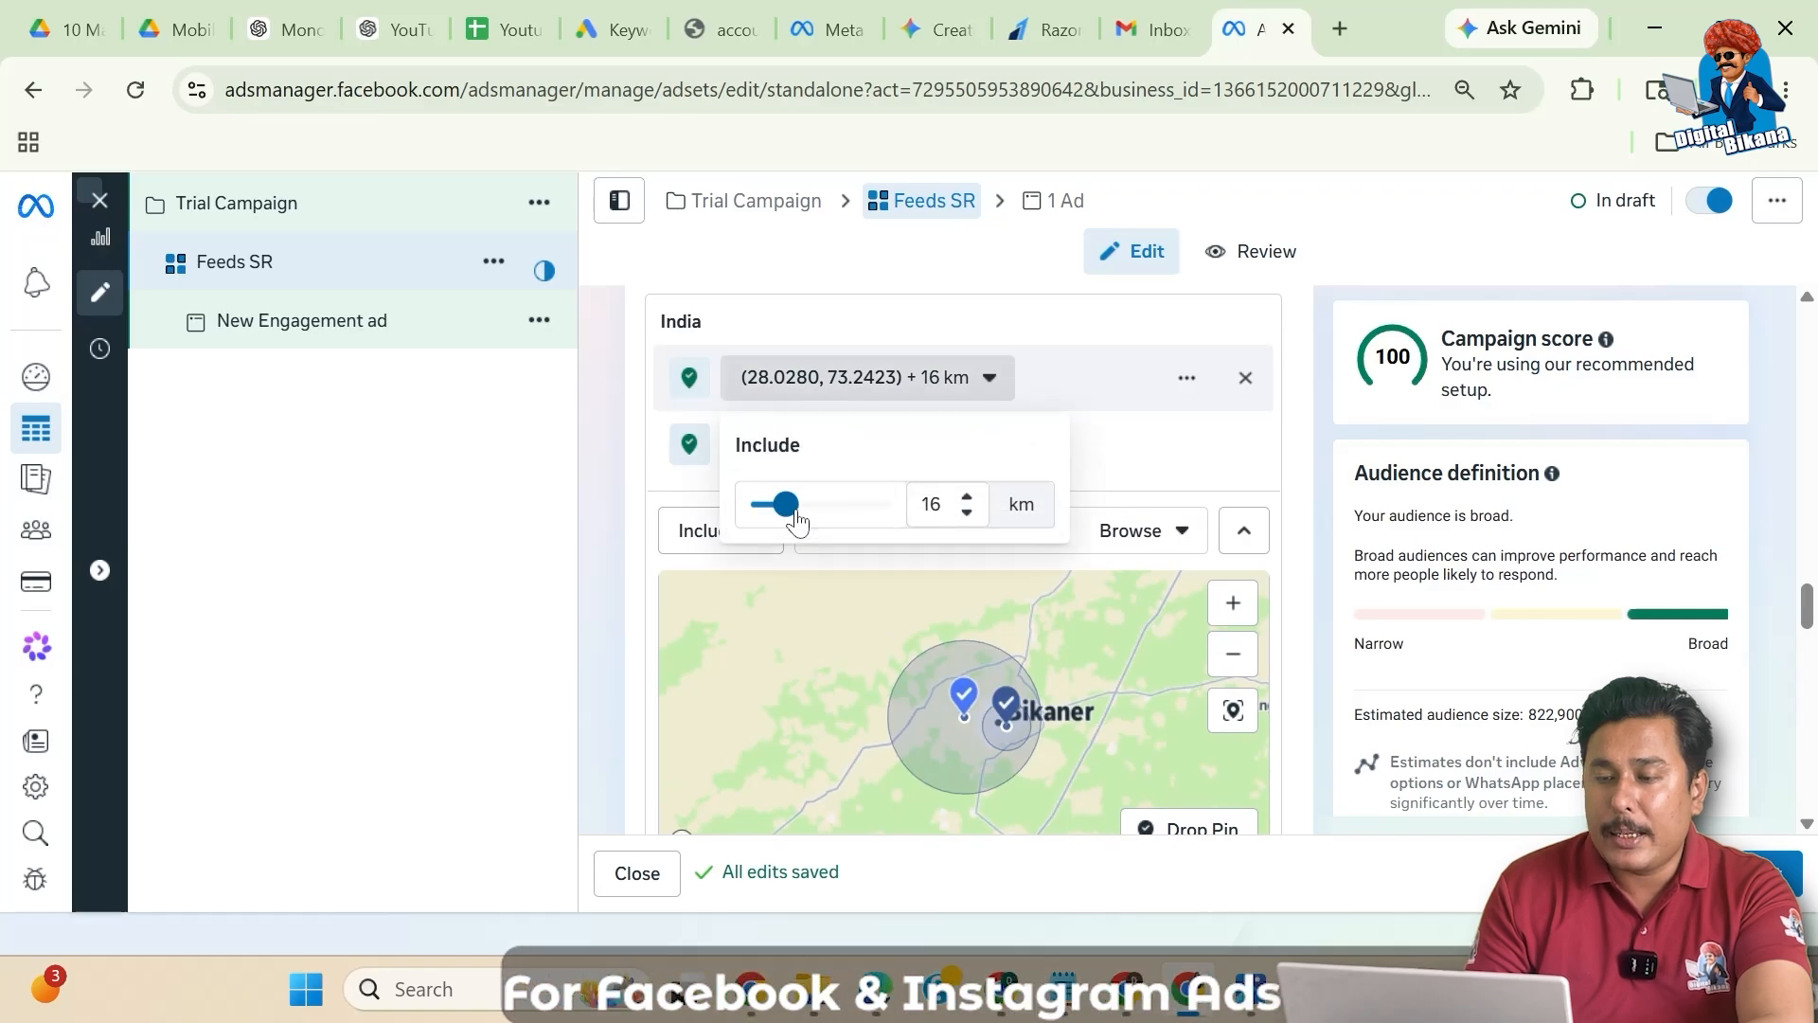
mouse_move(800, 520)
left_mouse_down()
mouse_move(839, 524)
mouse_move(785, 521)
left_mouse_up()
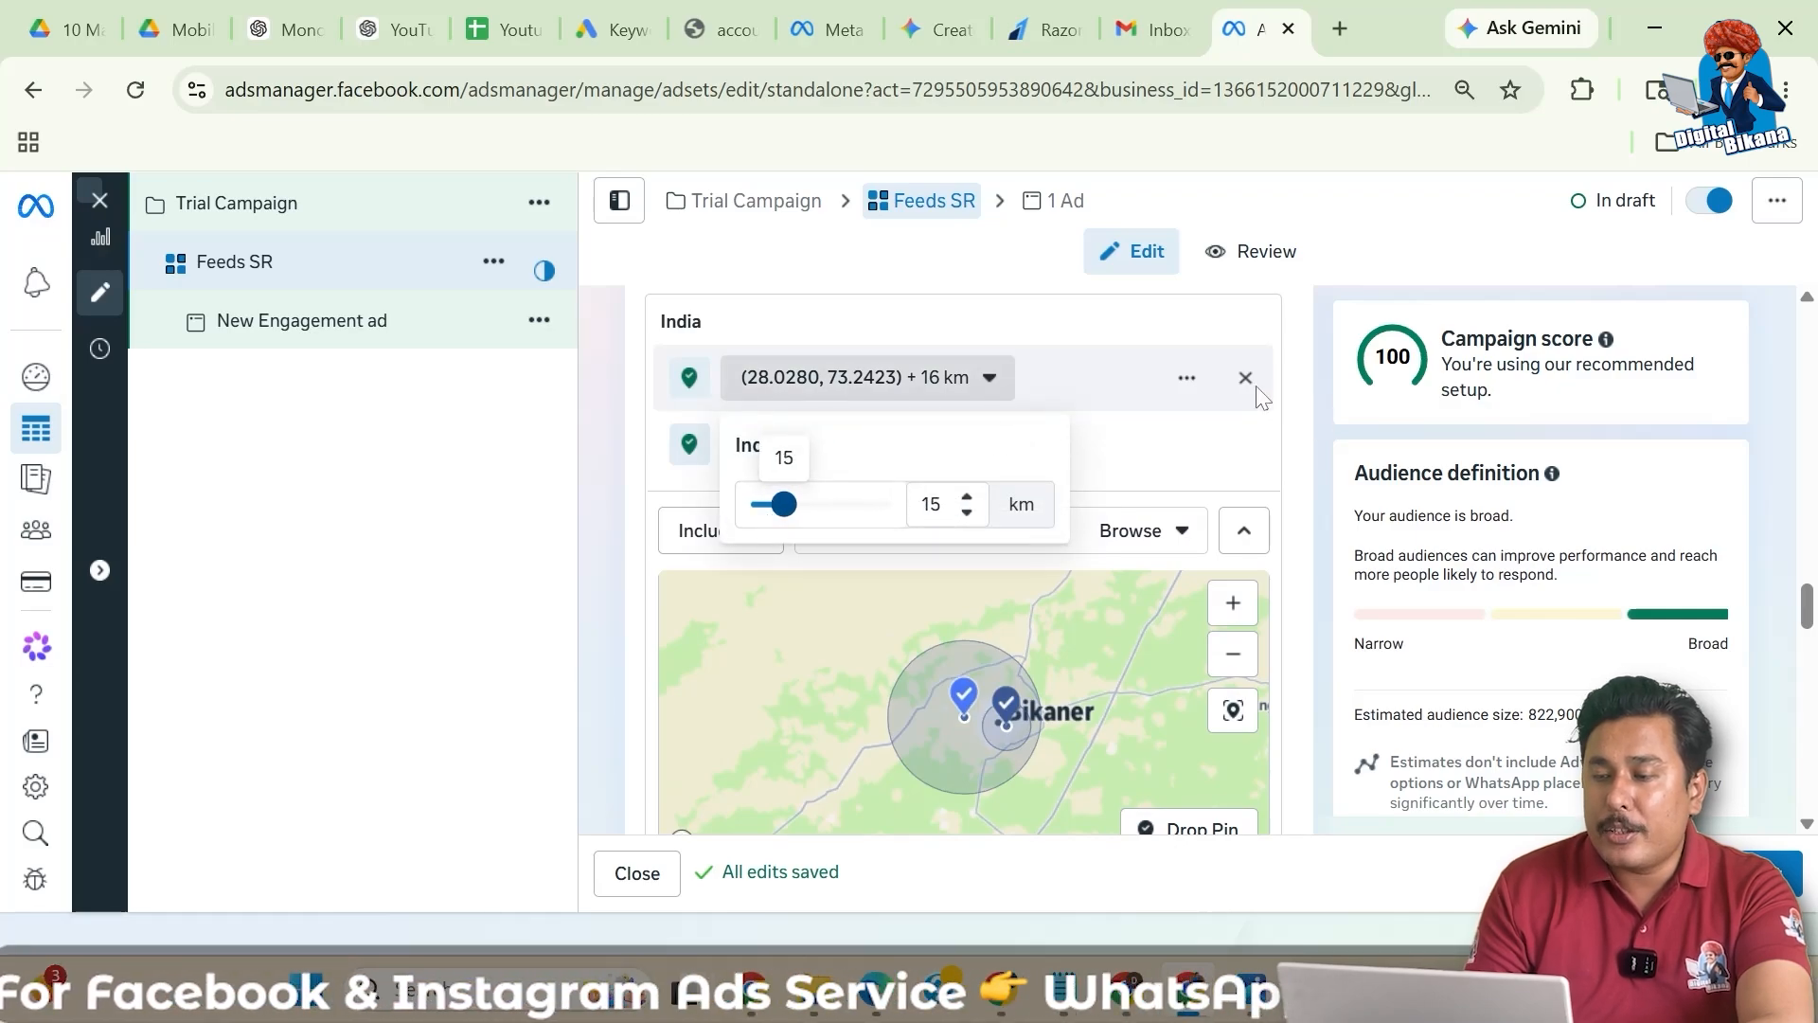
- Remove the dropped pin west of Bikaner from the included locations
left_click(1255, 385)
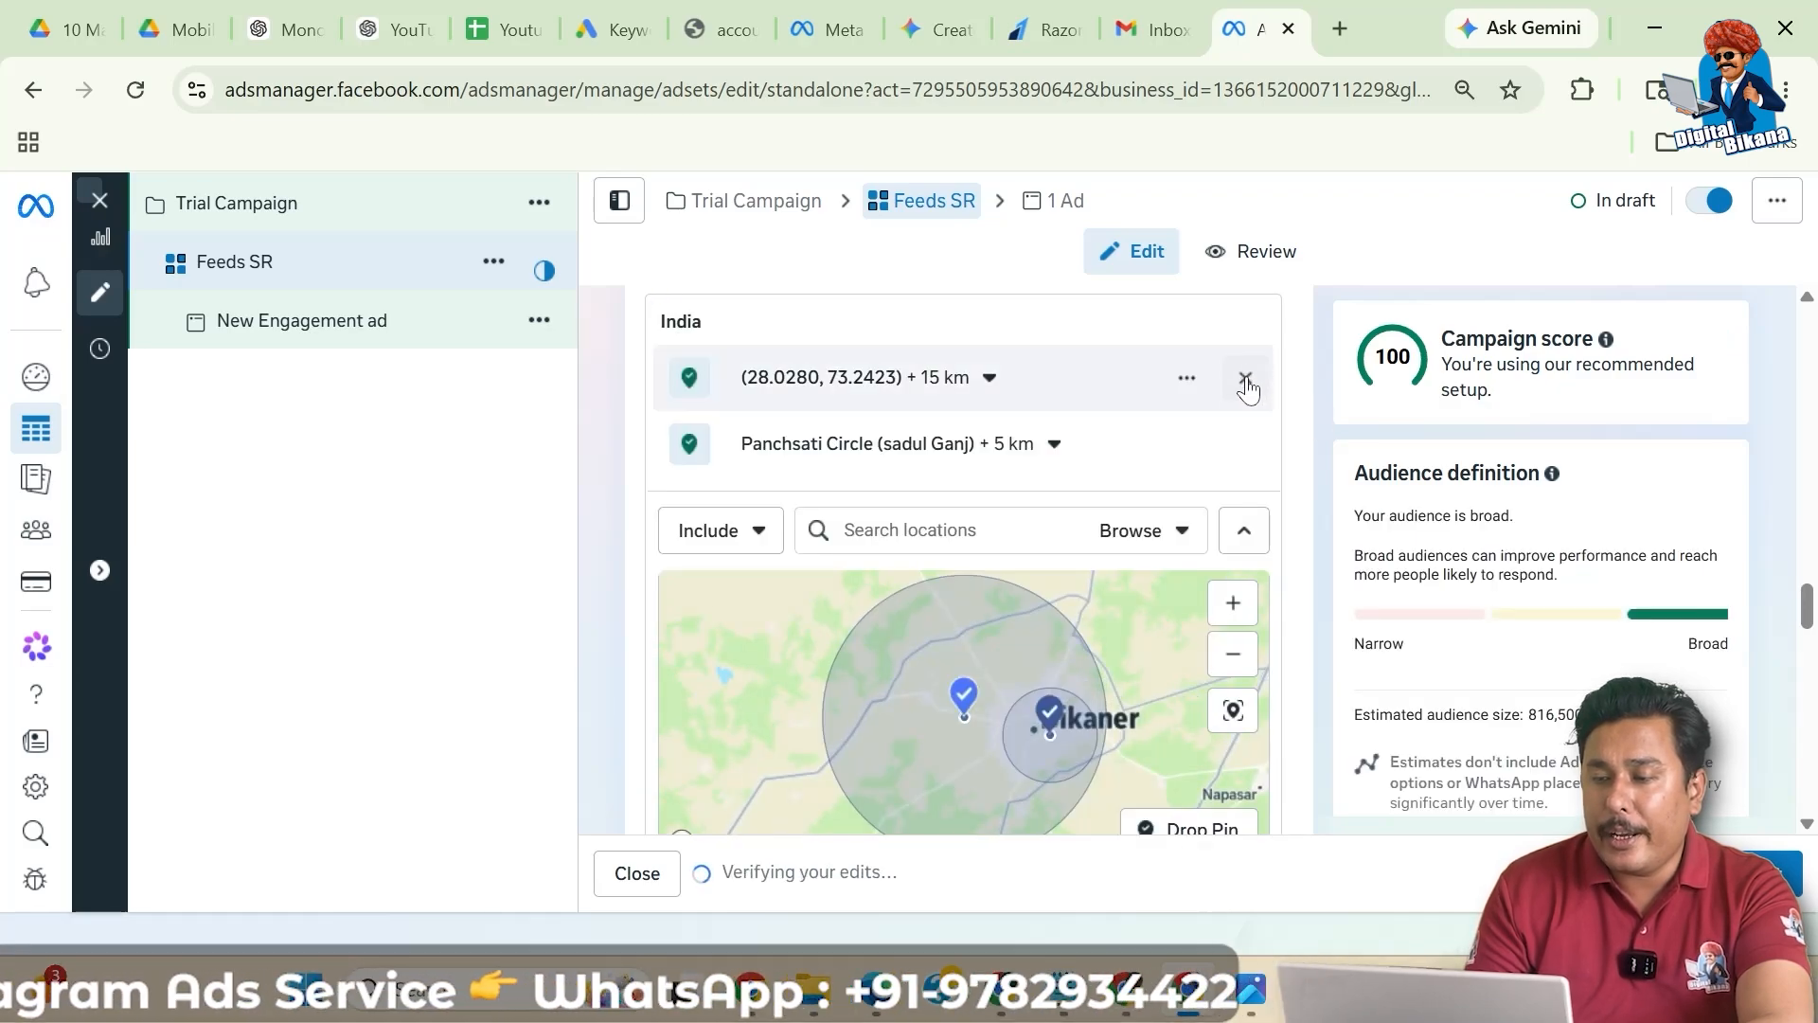
left_click(1244, 378)
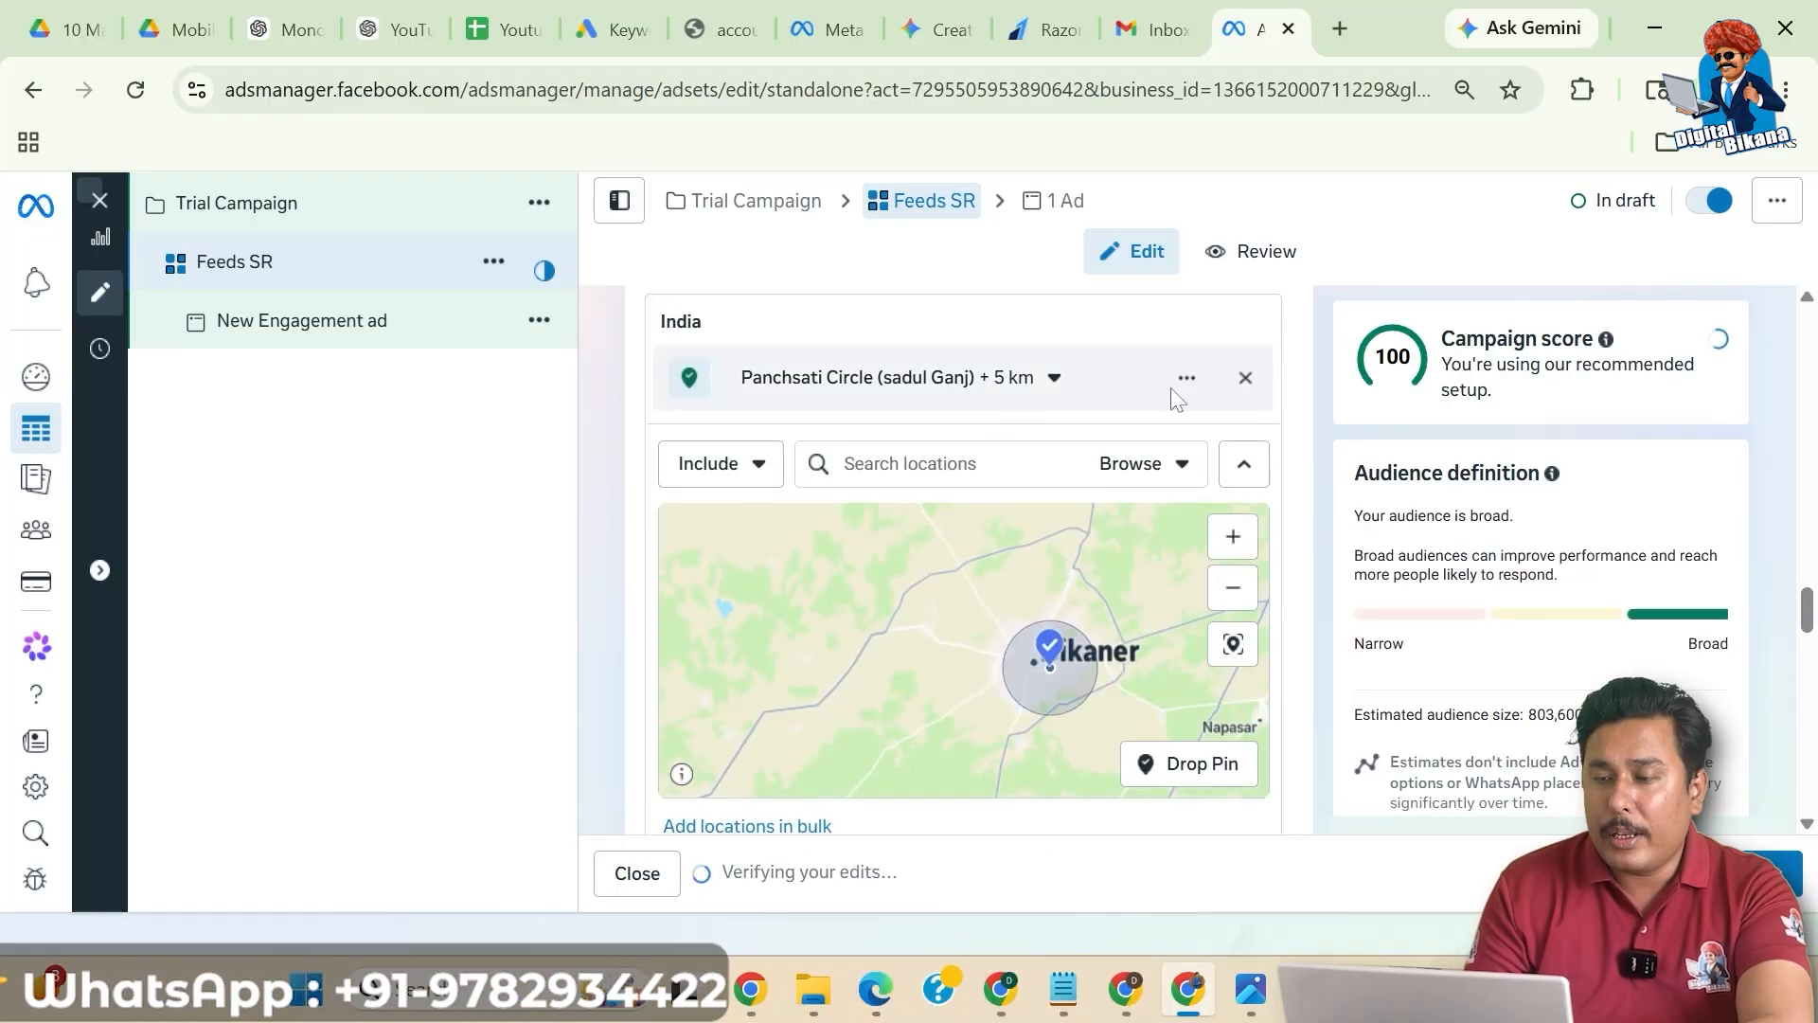
- Set the ad set's minimum age to 22 and stop including people on WhatsApp whose age is unknown
scroll(1295, 526, "down", 1)
scroll(1296, 526, "down", 3)
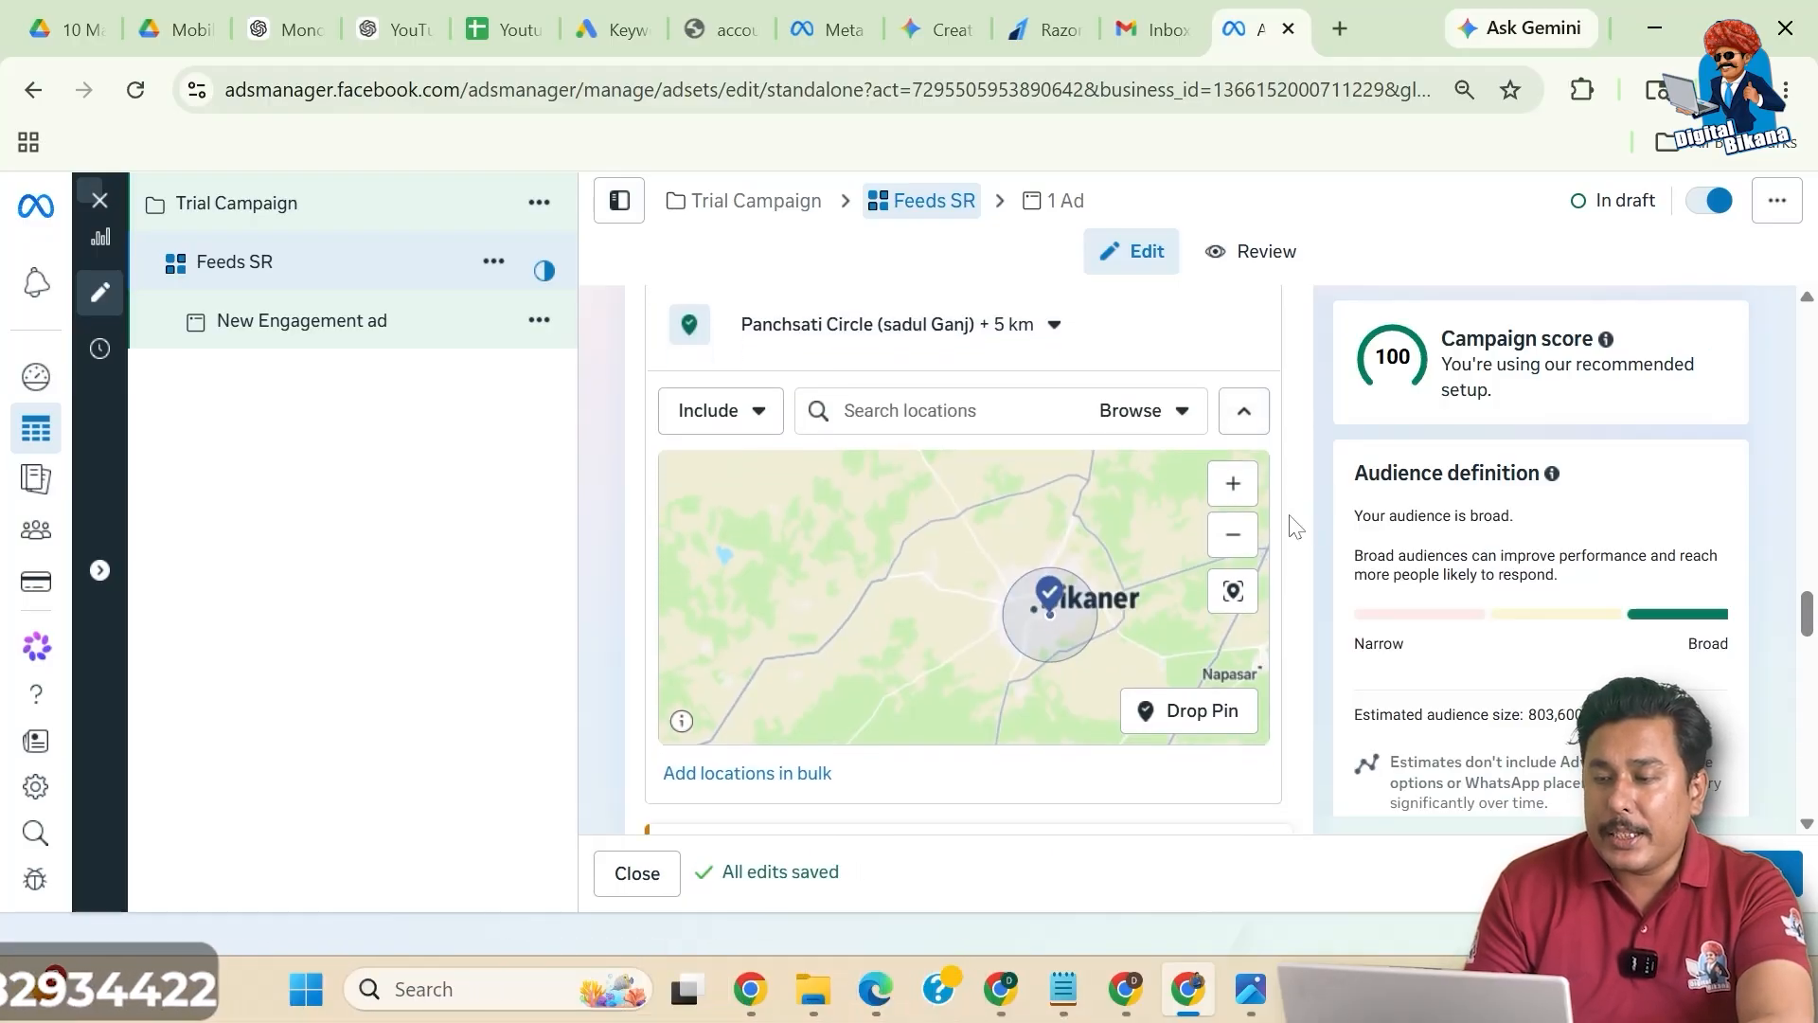
scroll(1295, 526, "down", 3)
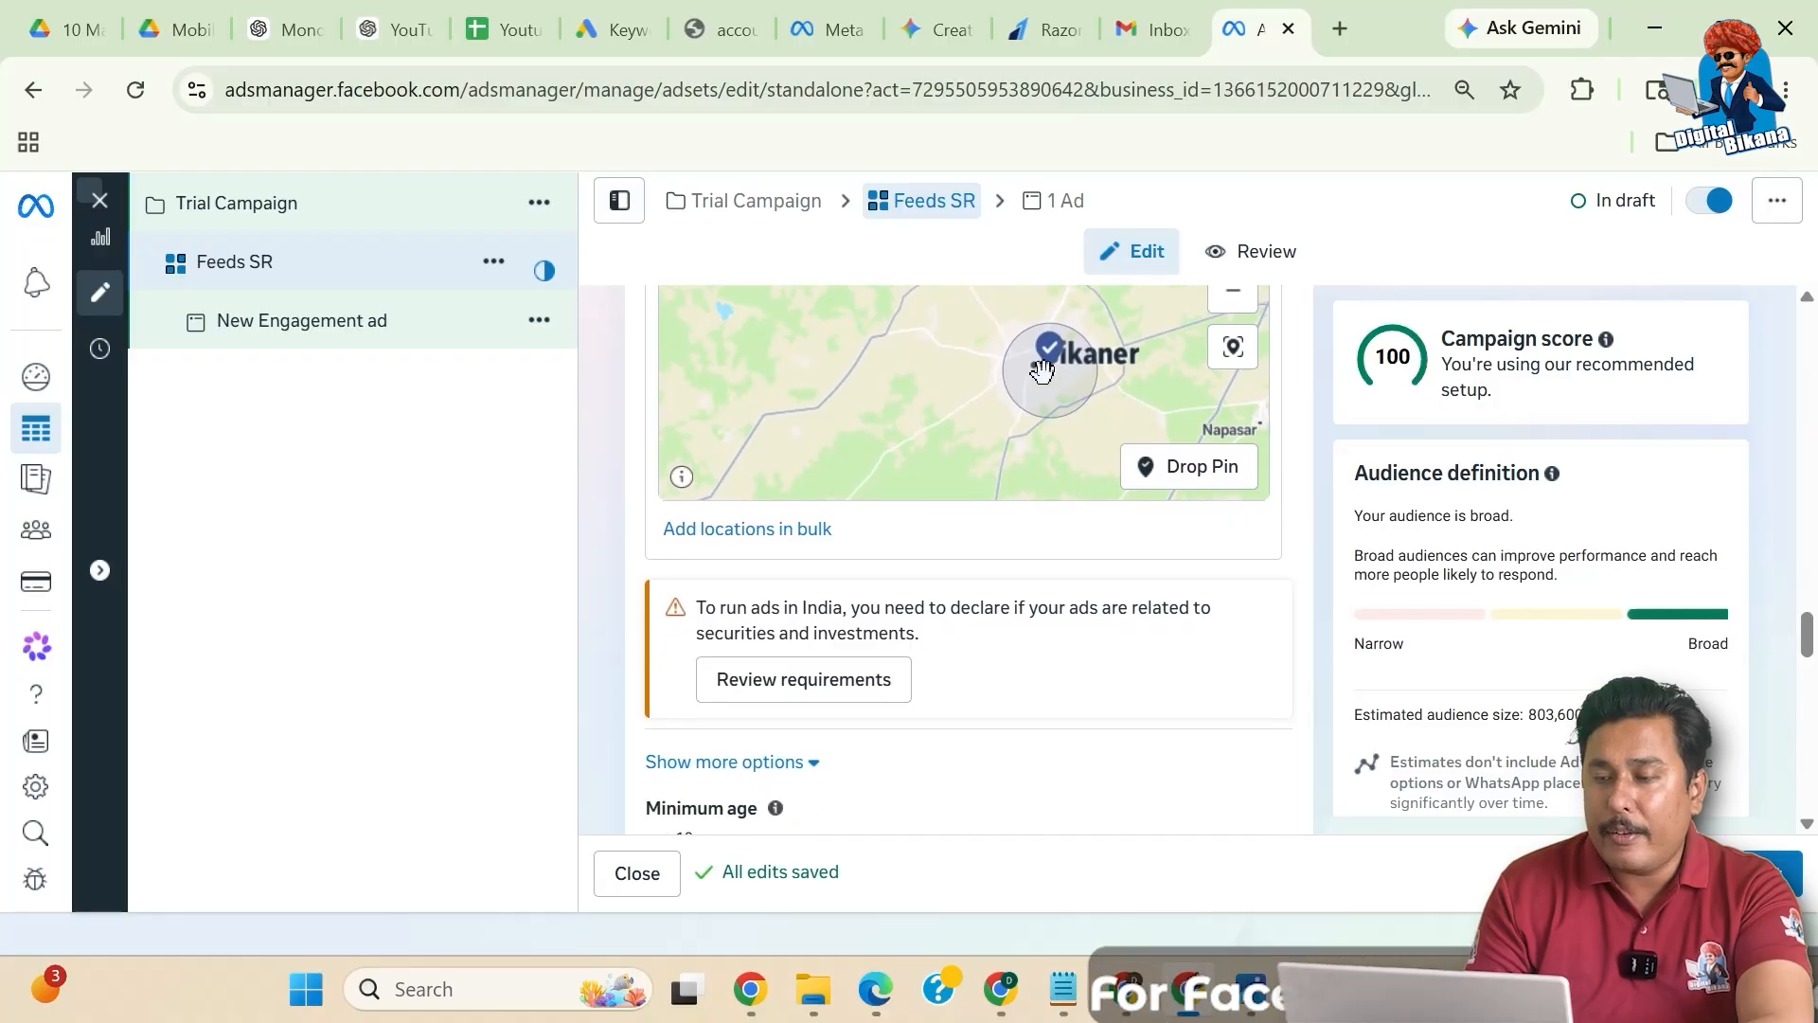
scroll(1179, 660, "down", 6)
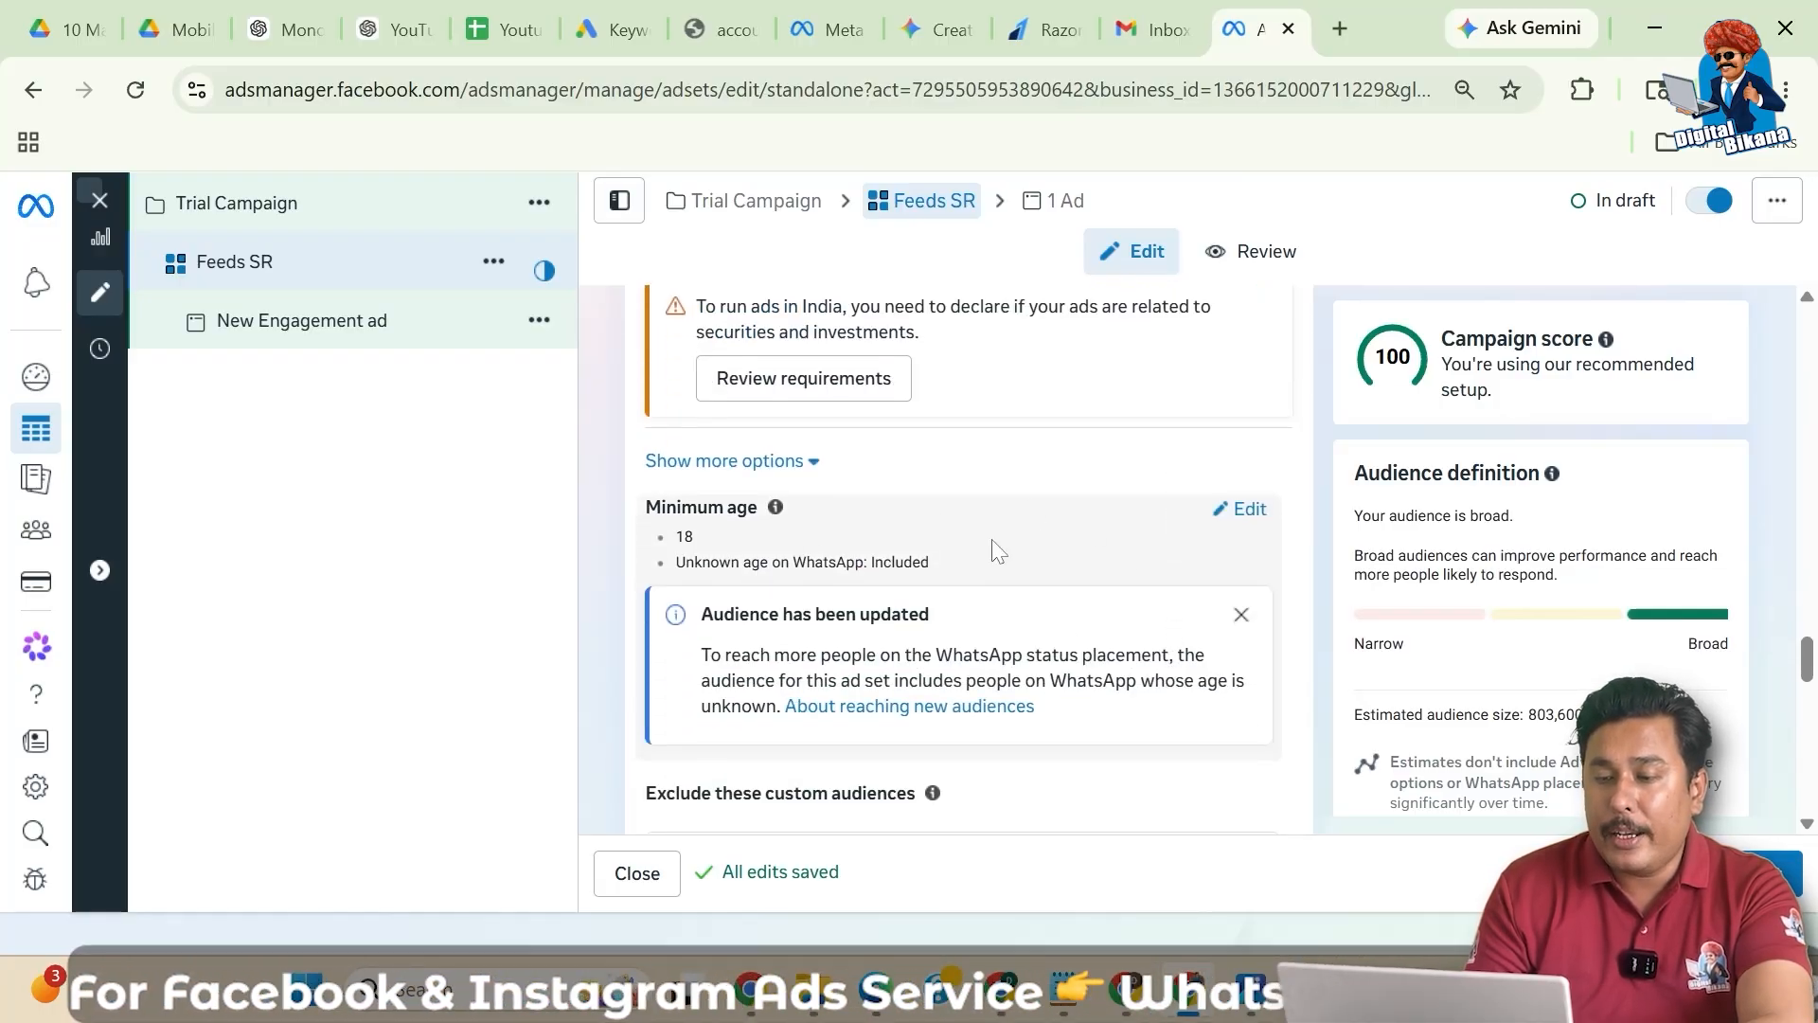
left_click(1242, 511)
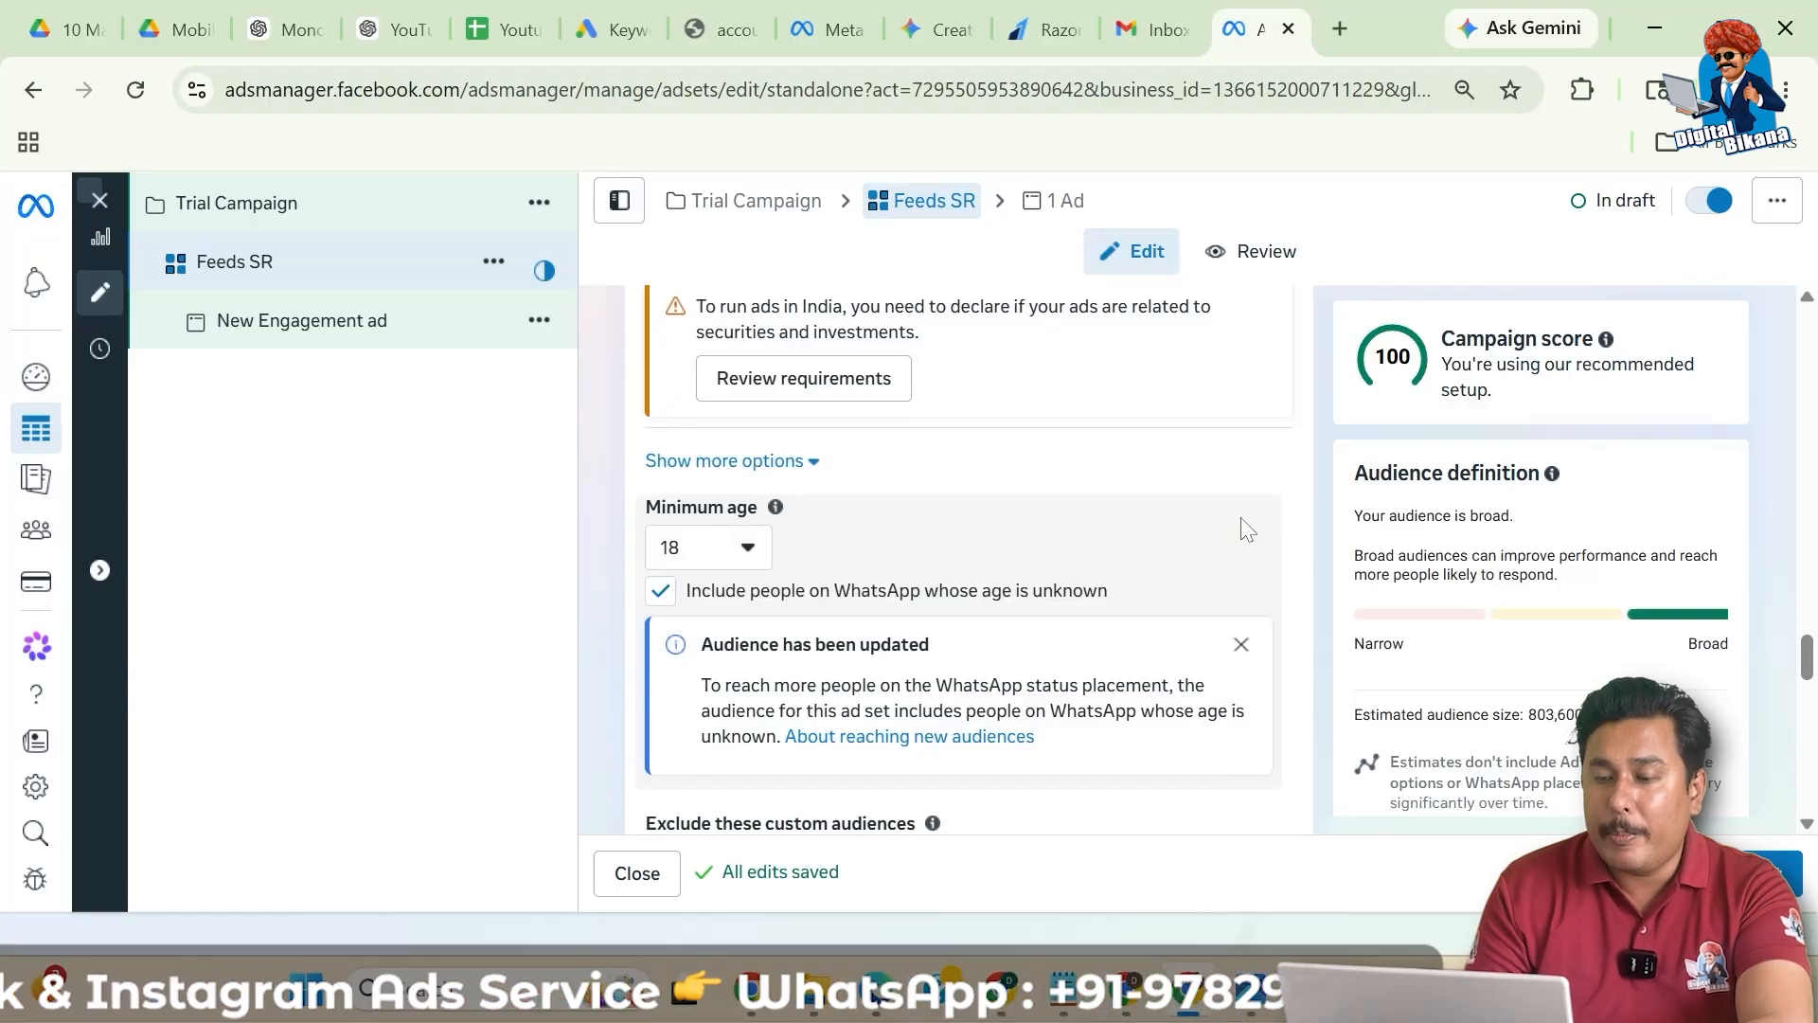
left_click(725, 563)
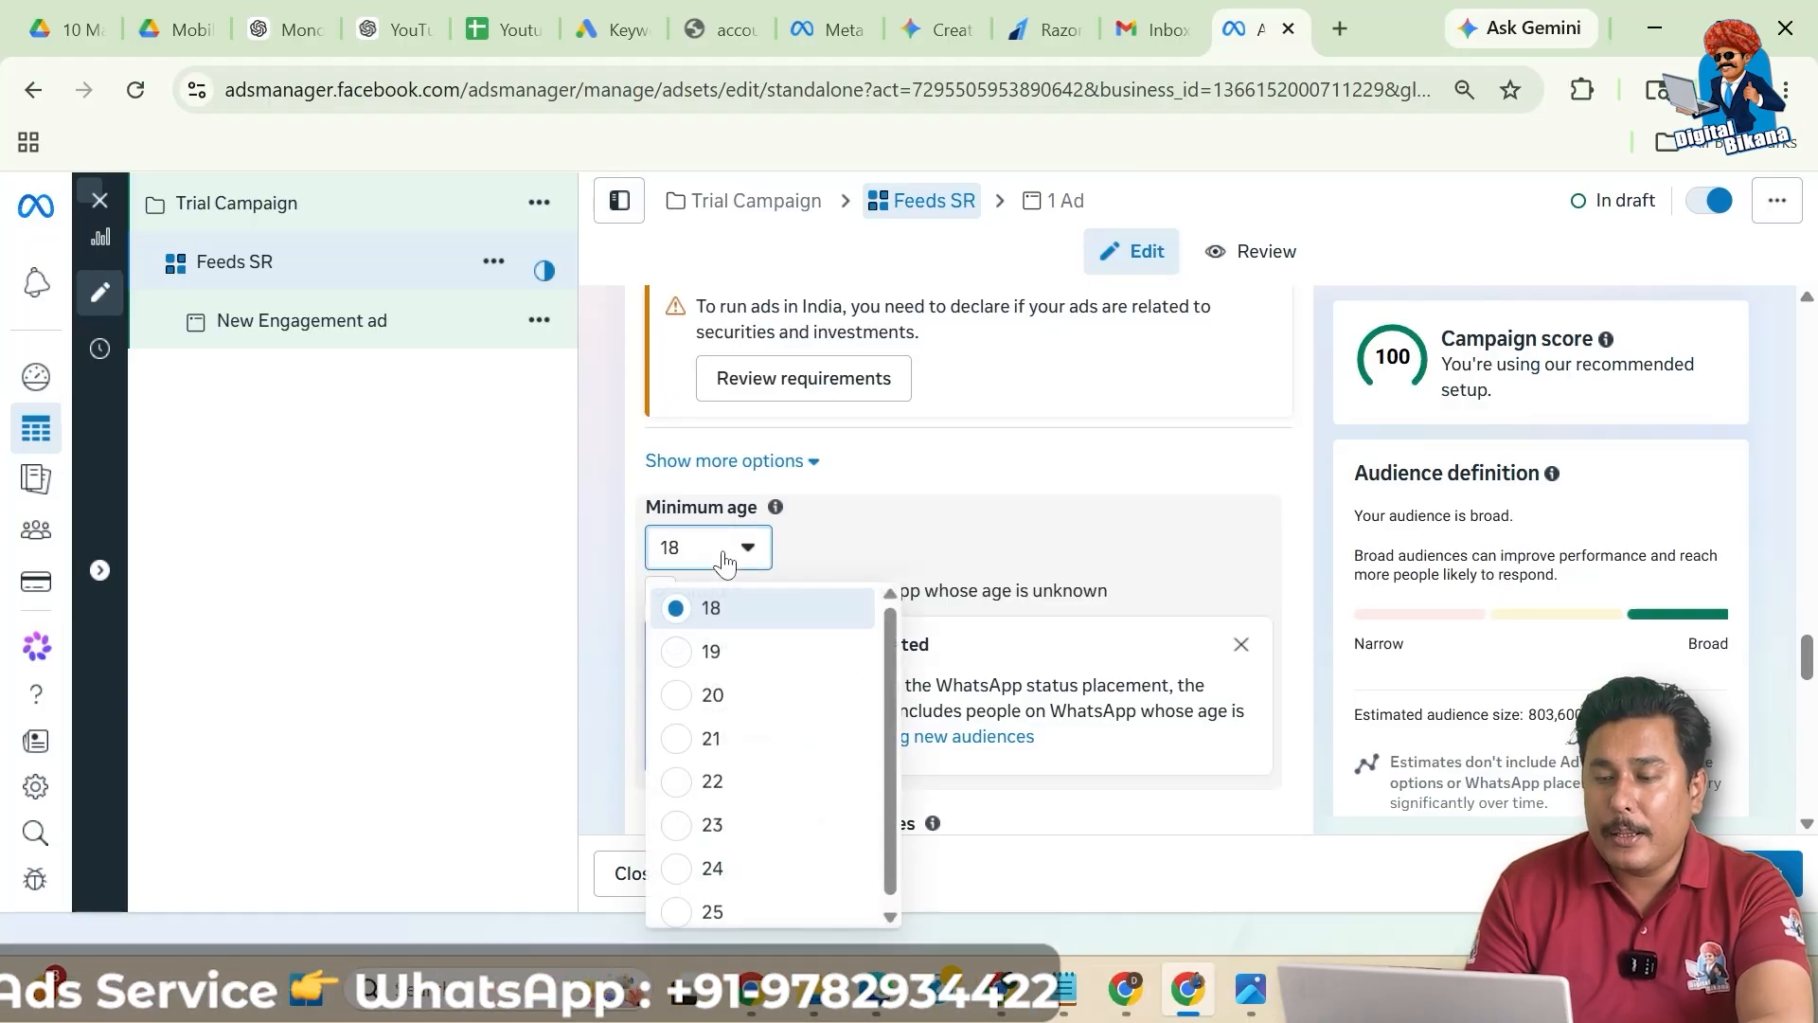
left_click(684, 793)
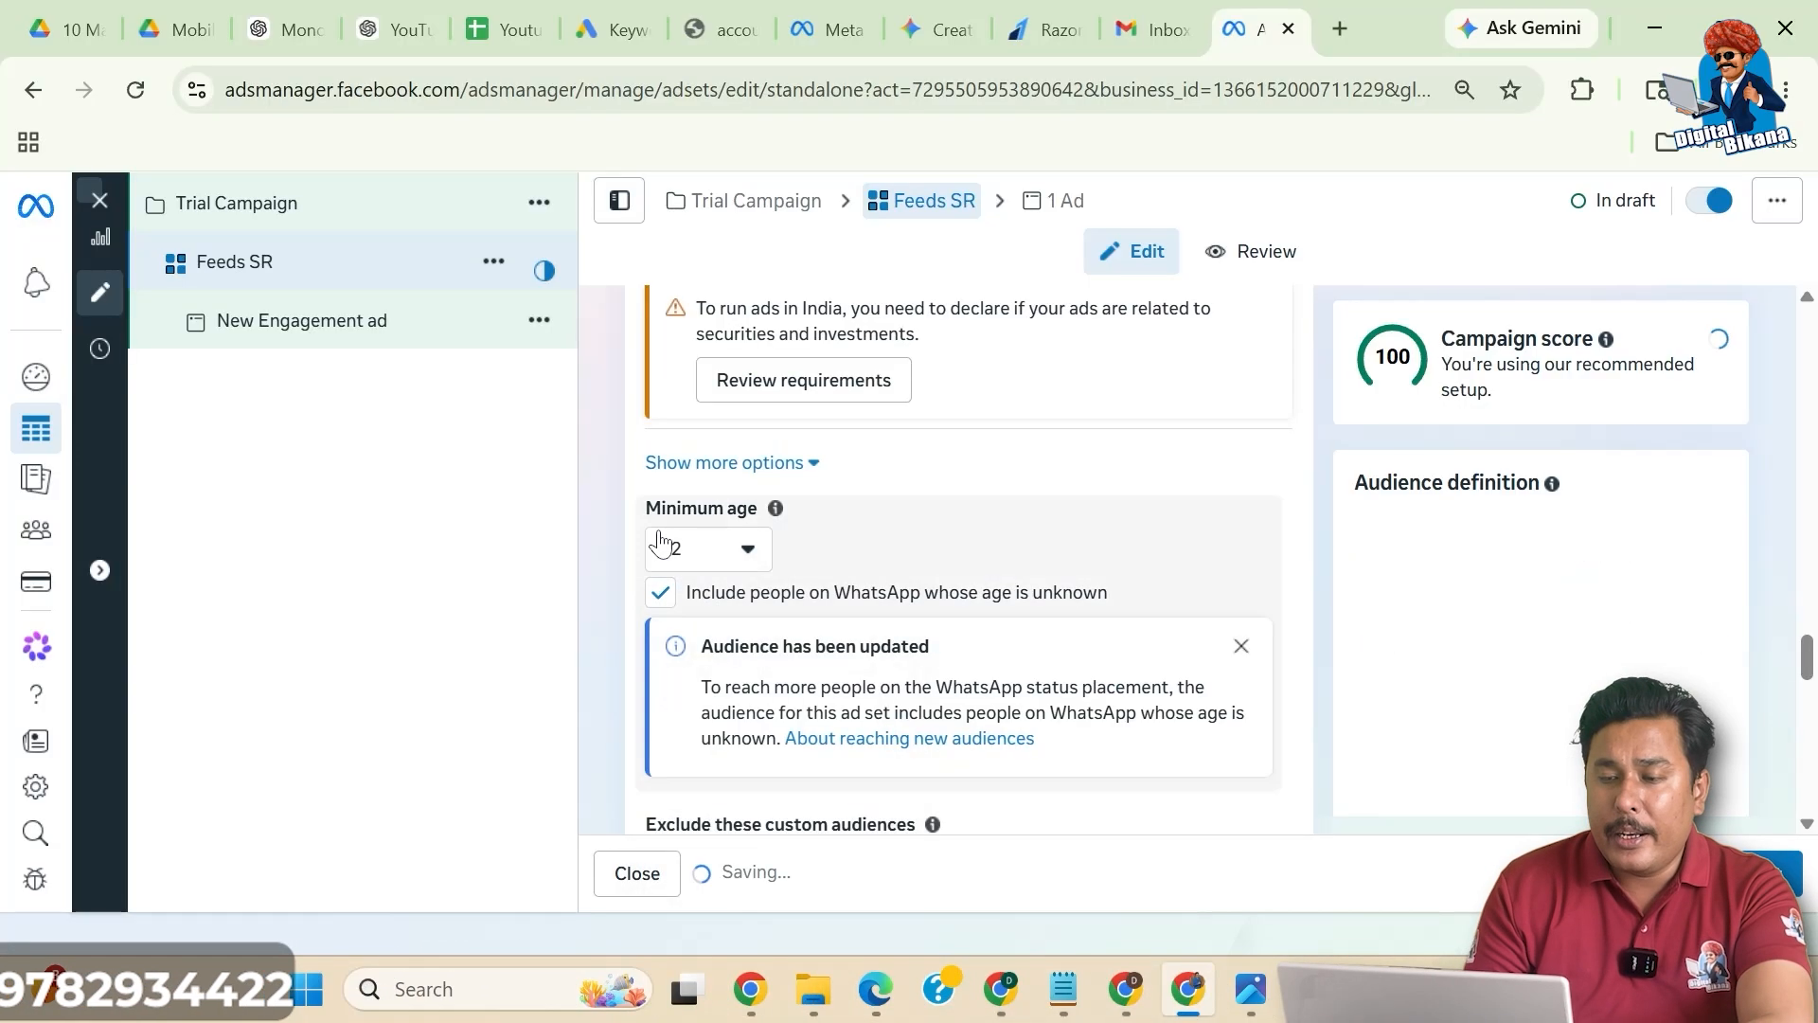
left_click(661, 595)
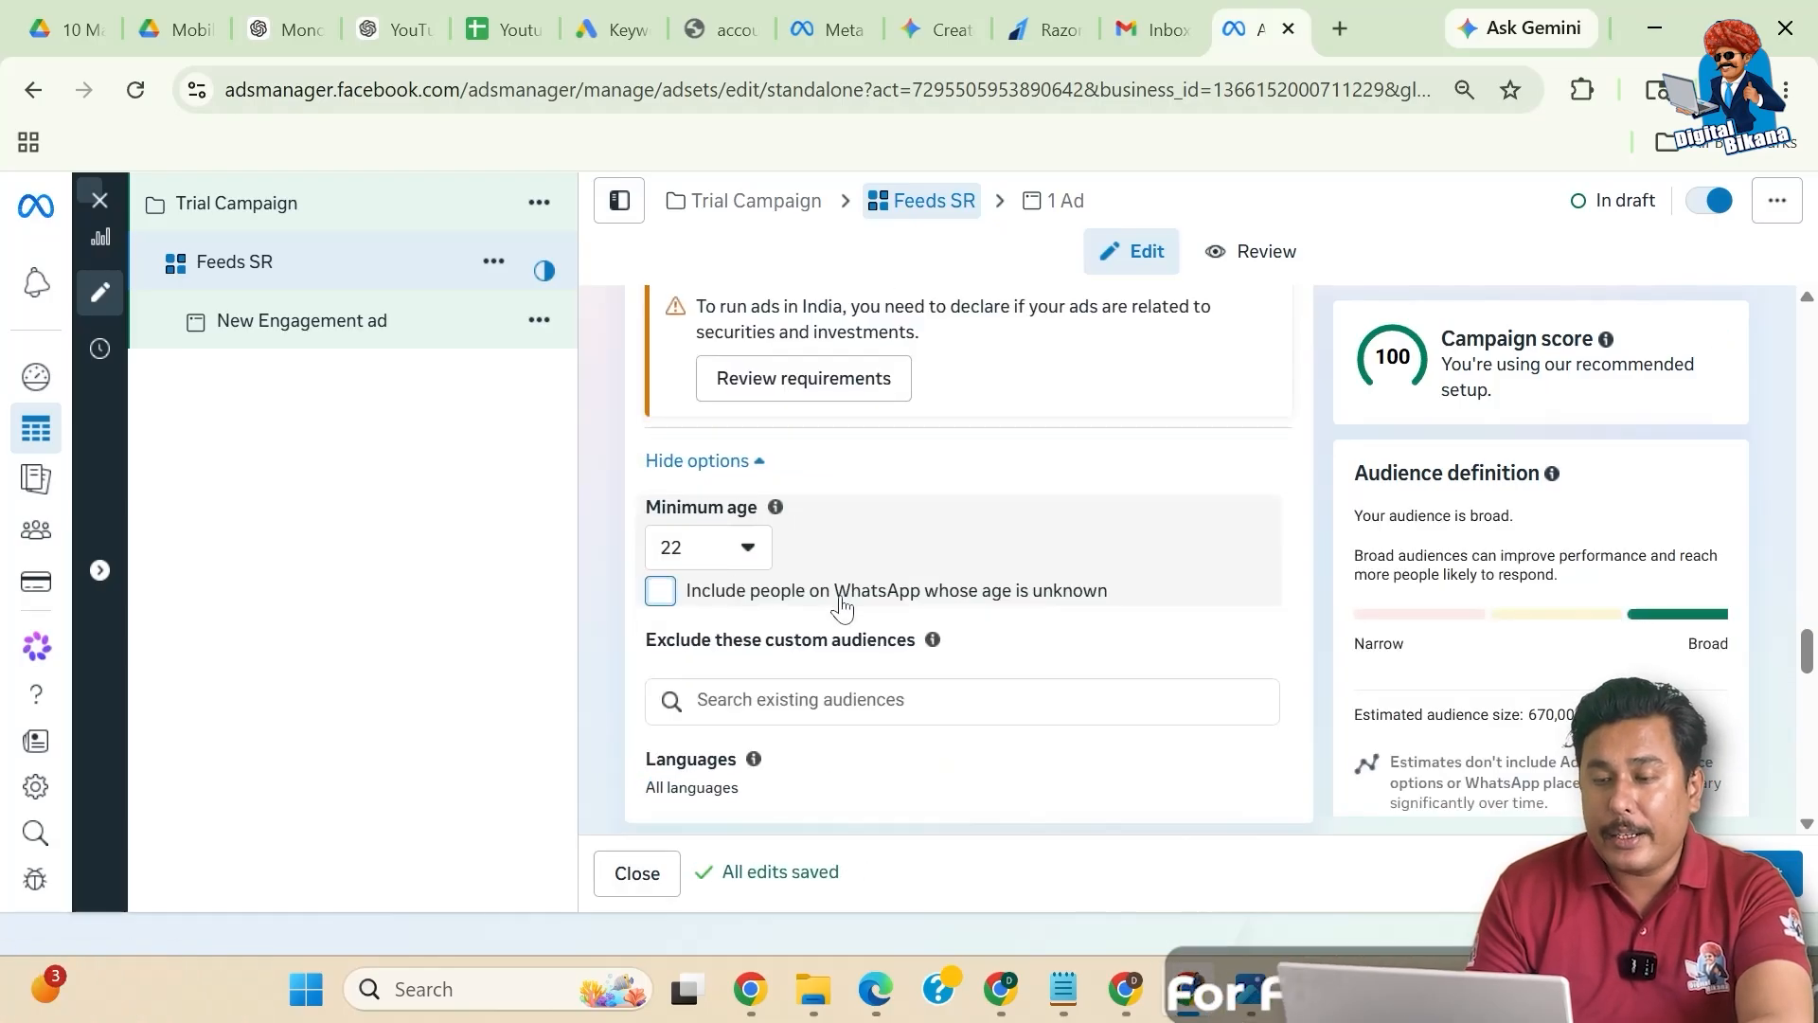
- Set the upper age limit of the Advantage+ audience suggestion to 50
scroll(800, 674, "down", 1)
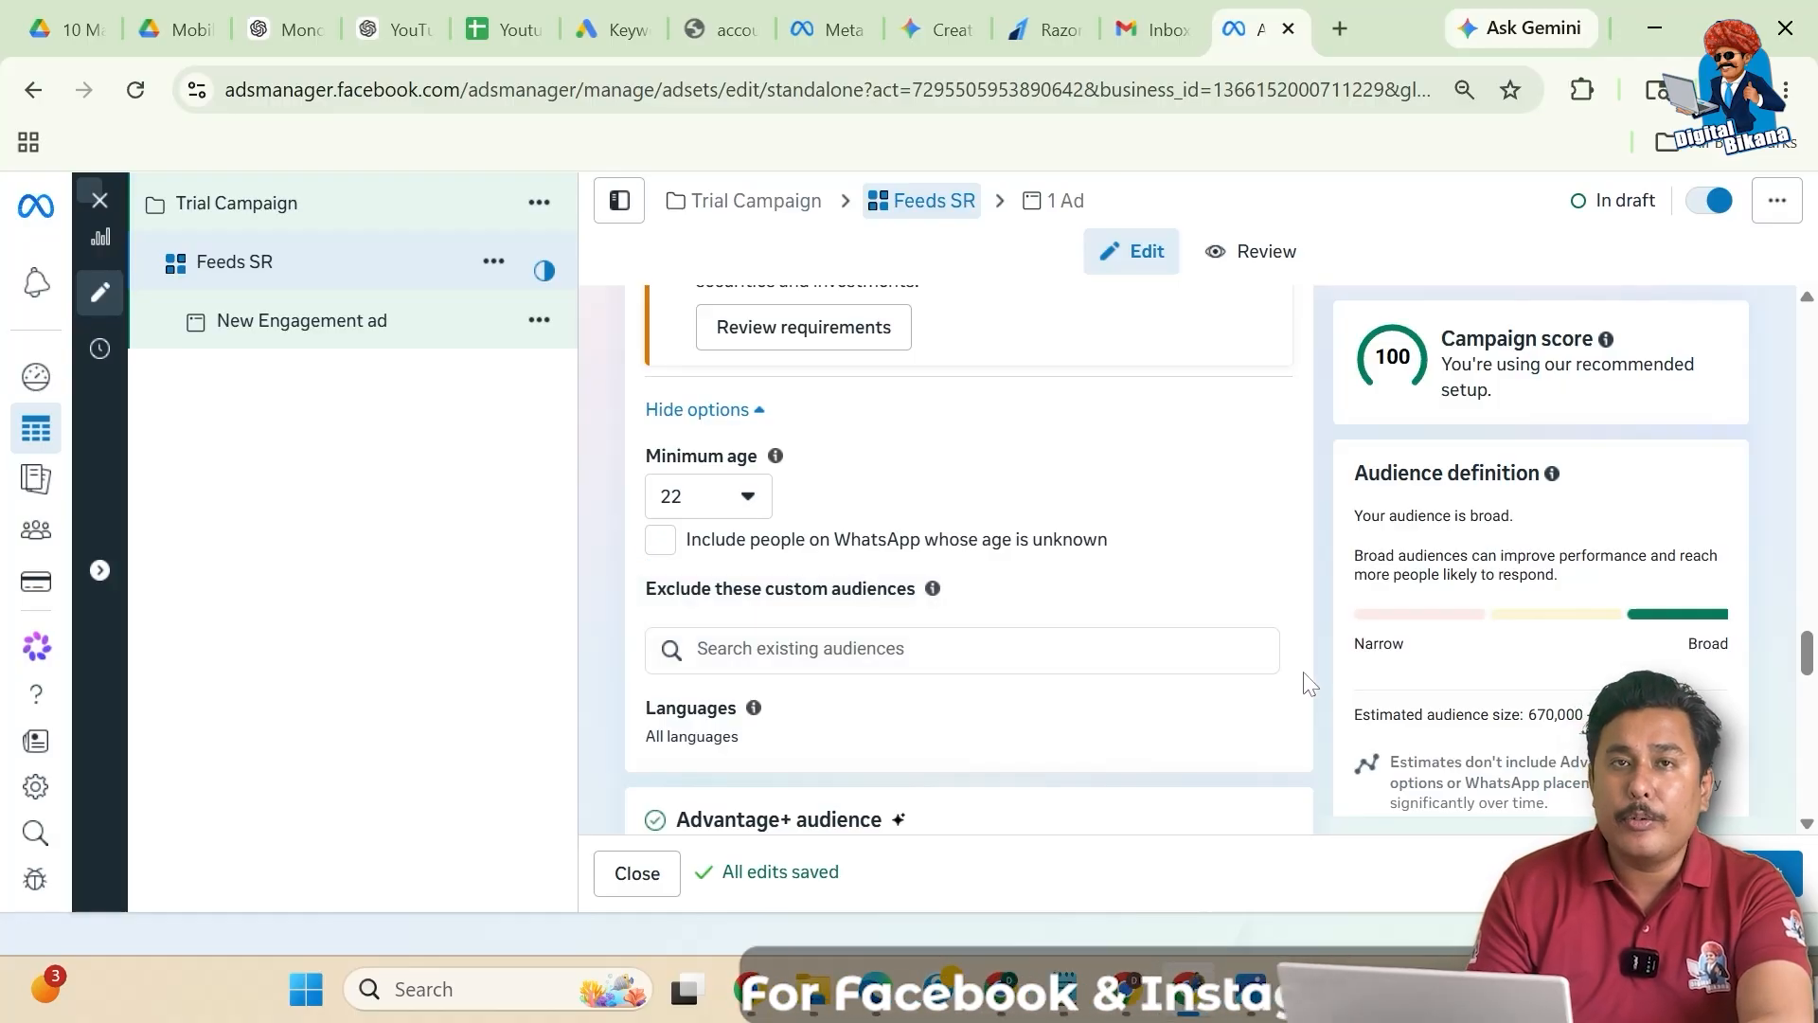
scroll(1309, 684, "down", 1)
scroll(1309, 684, "down", 5)
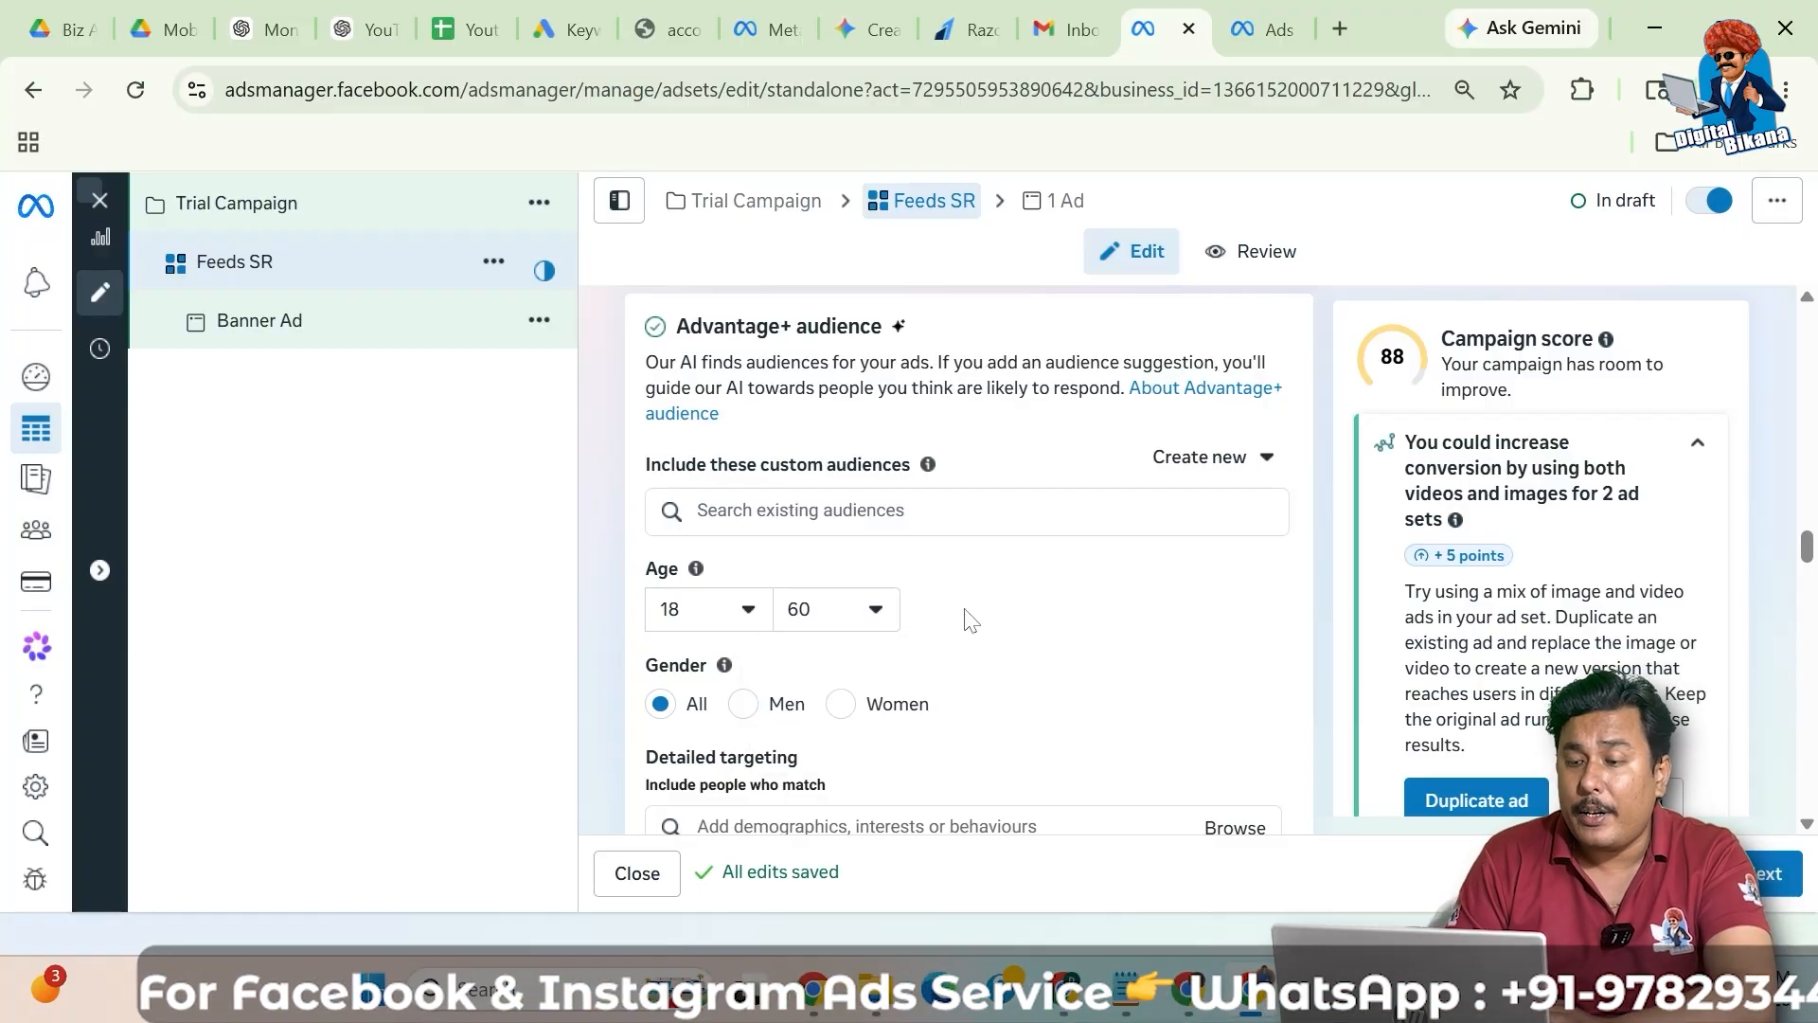
left_click(822, 610)
scroll(953, 398, "up", 3)
scroll(957, 402, "up", 4)
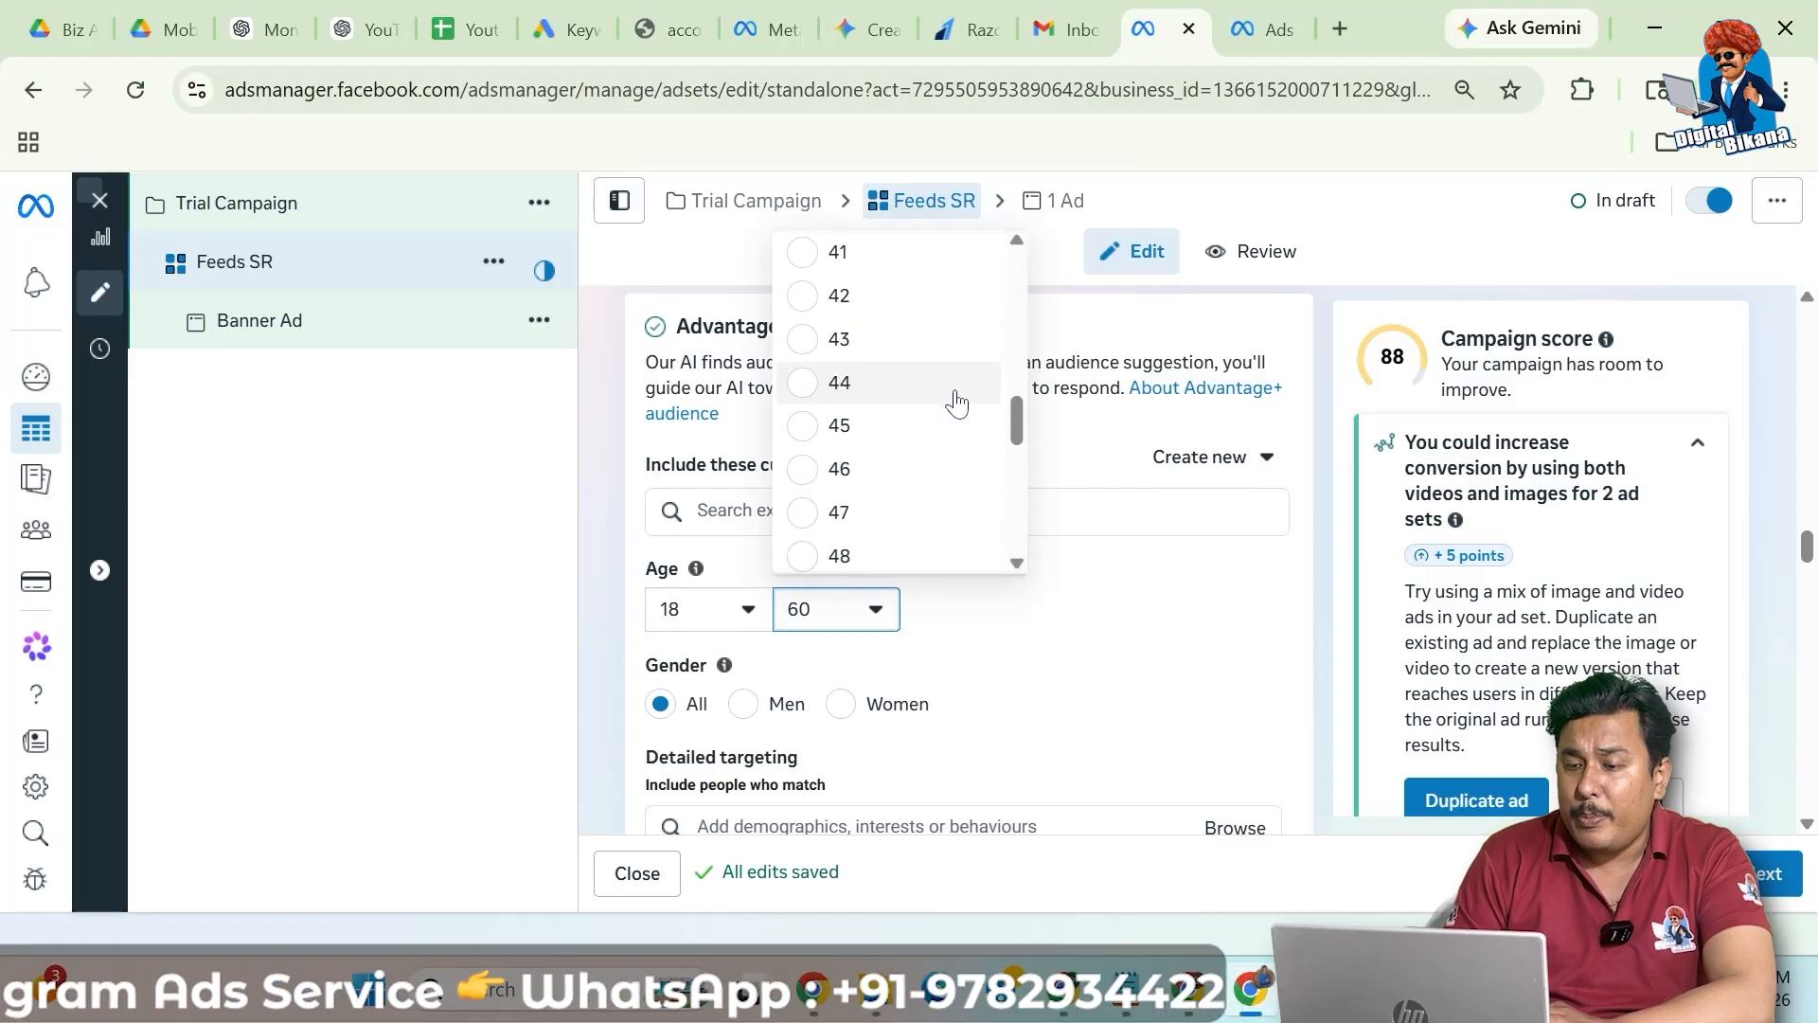
scroll(956, 402, "down", 5)
scroll(956, 402, "down", 1)
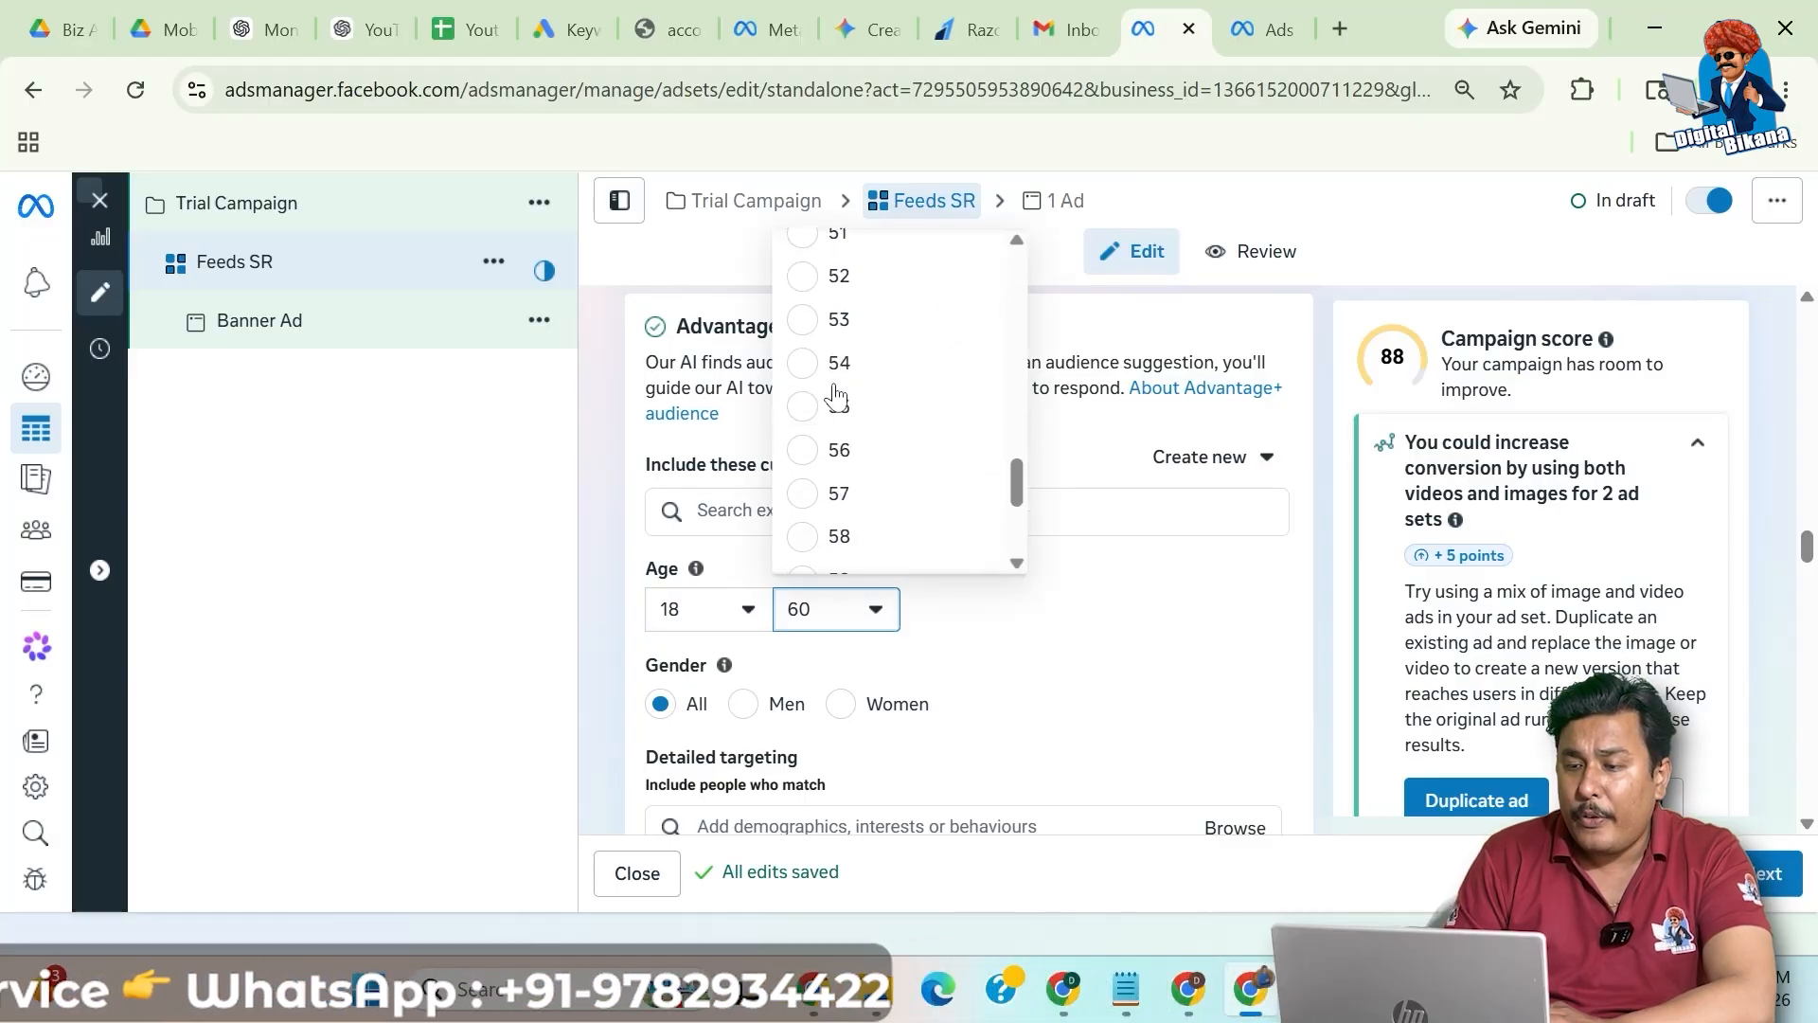
scroll(939, 343, "up", 1)
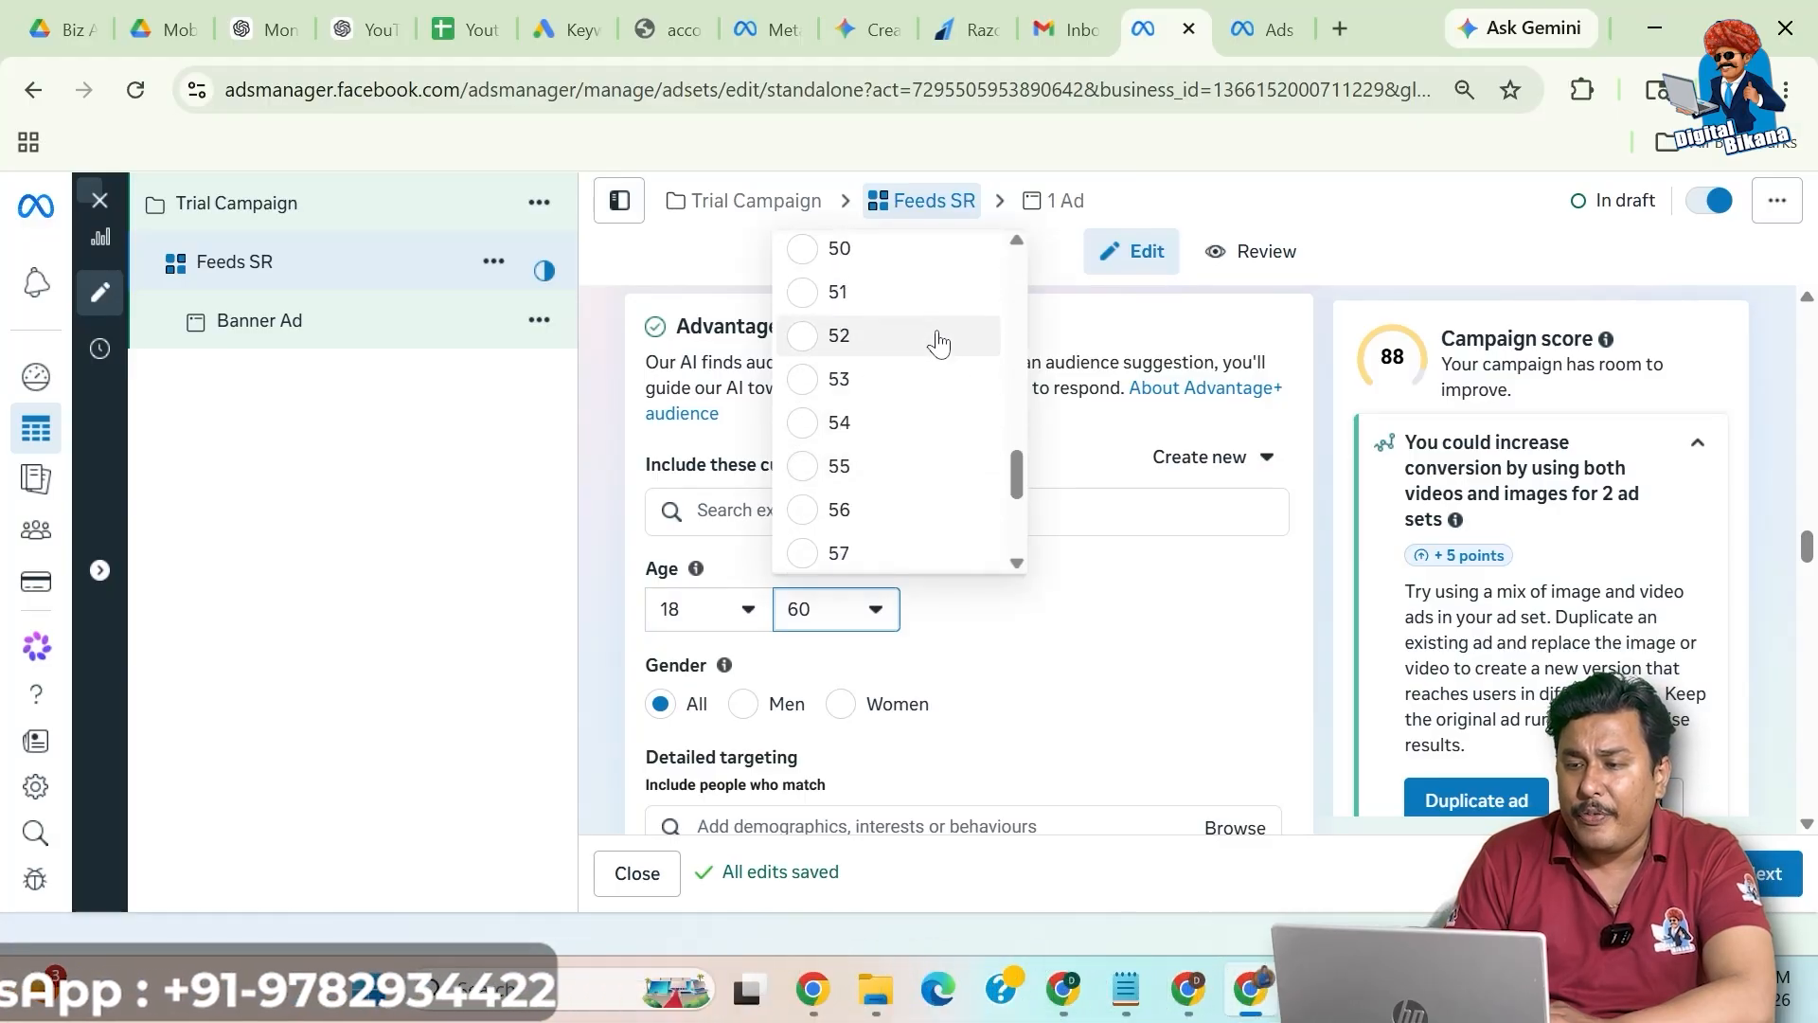
left_click(880, 249)
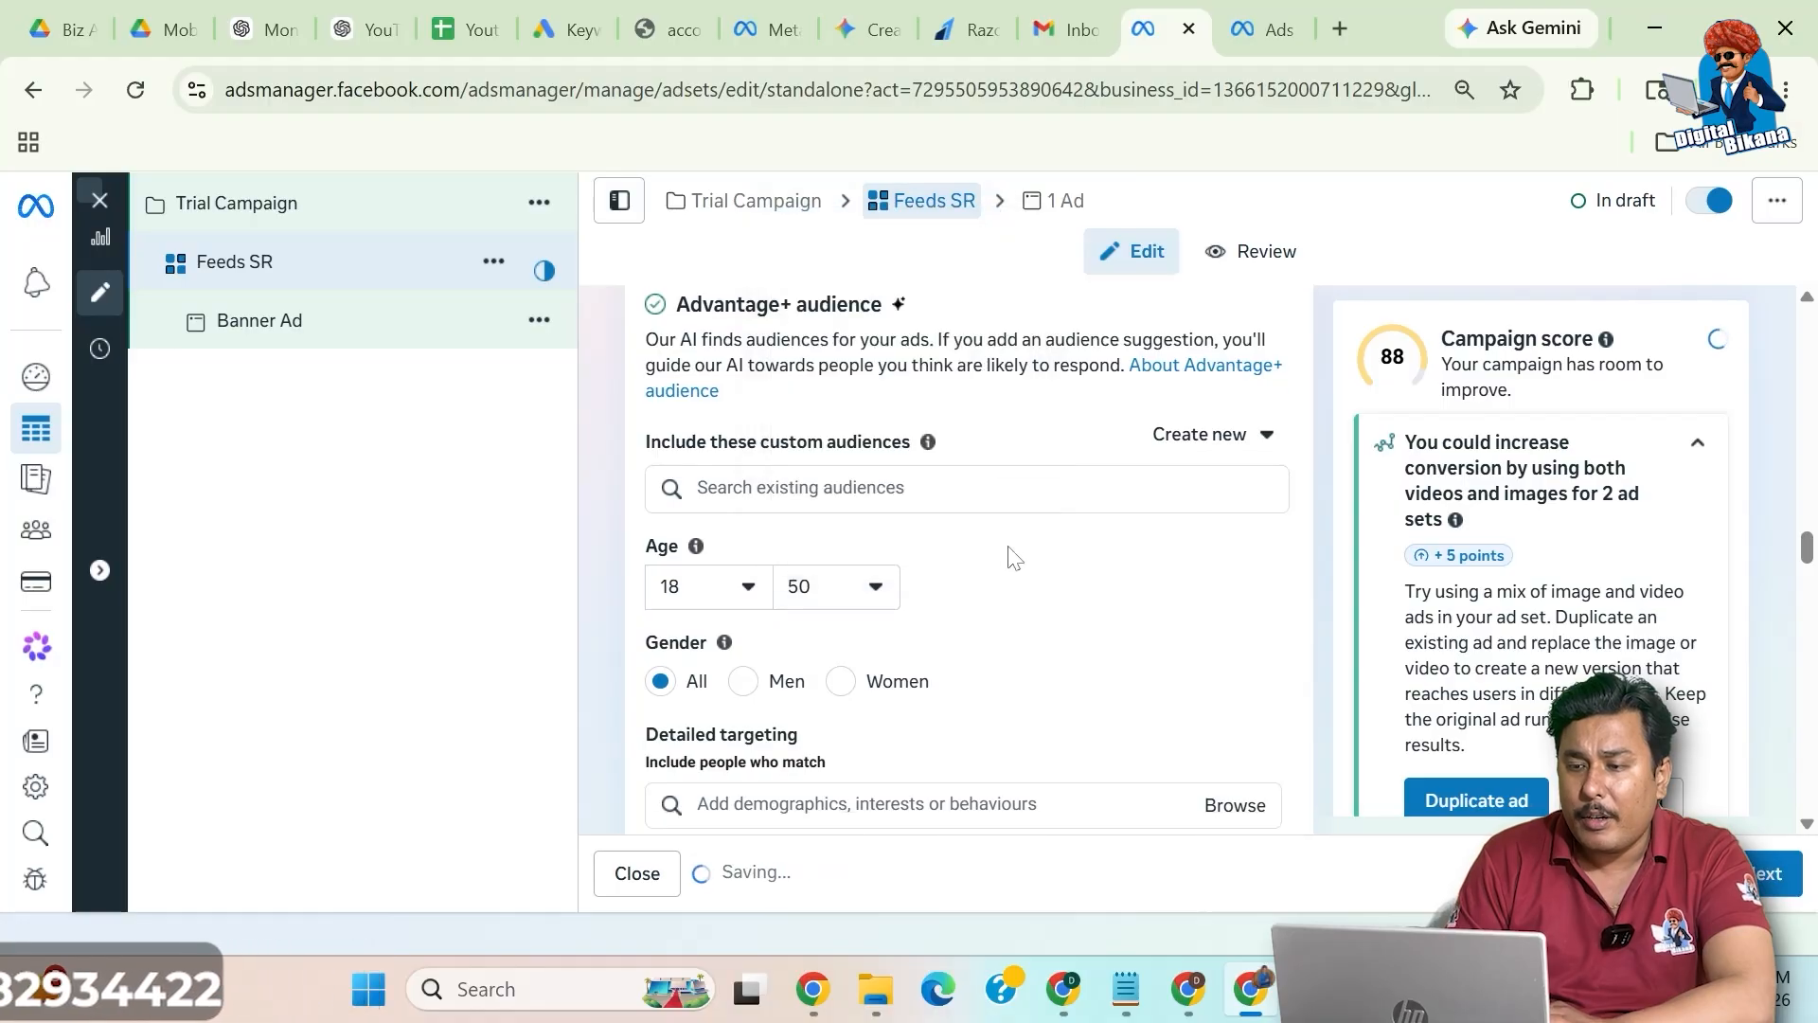
- Add the interests Fast food (food & drink) and Foodie (food and drink) to the detailed targeting
scroll(1036, 604, "down", 1)
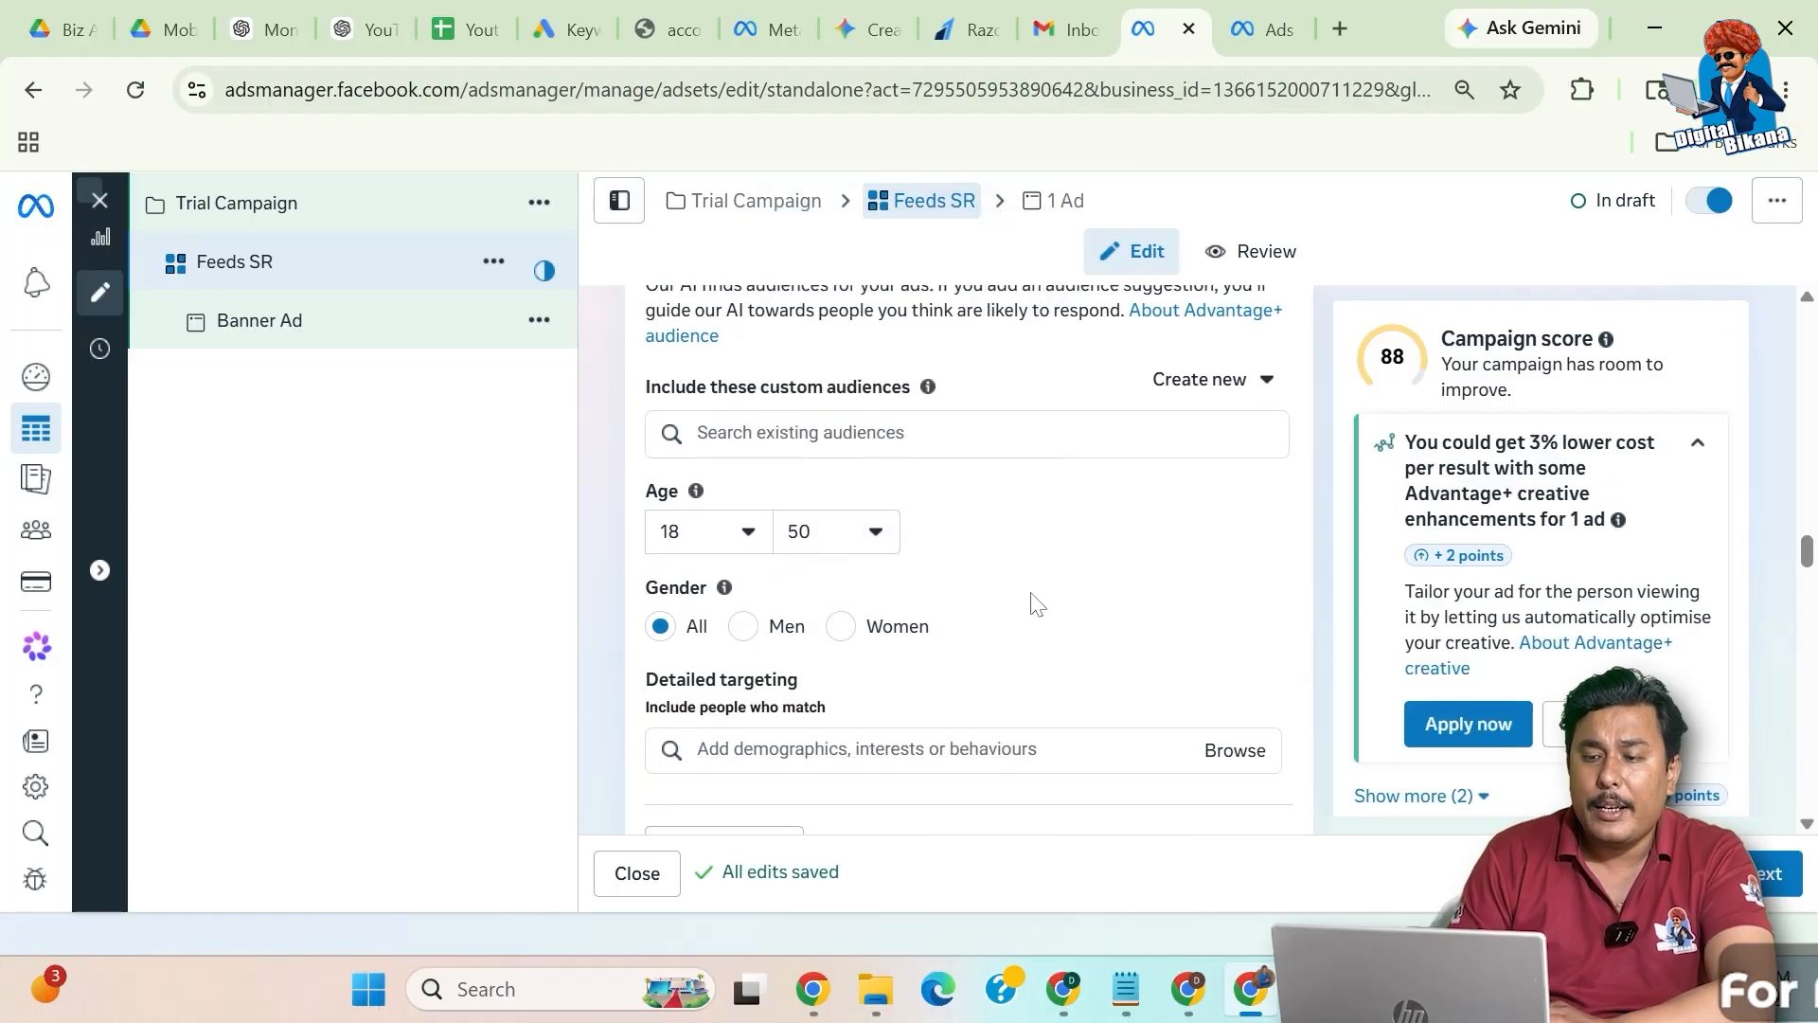
scroll(1036, 604, "down", 1)
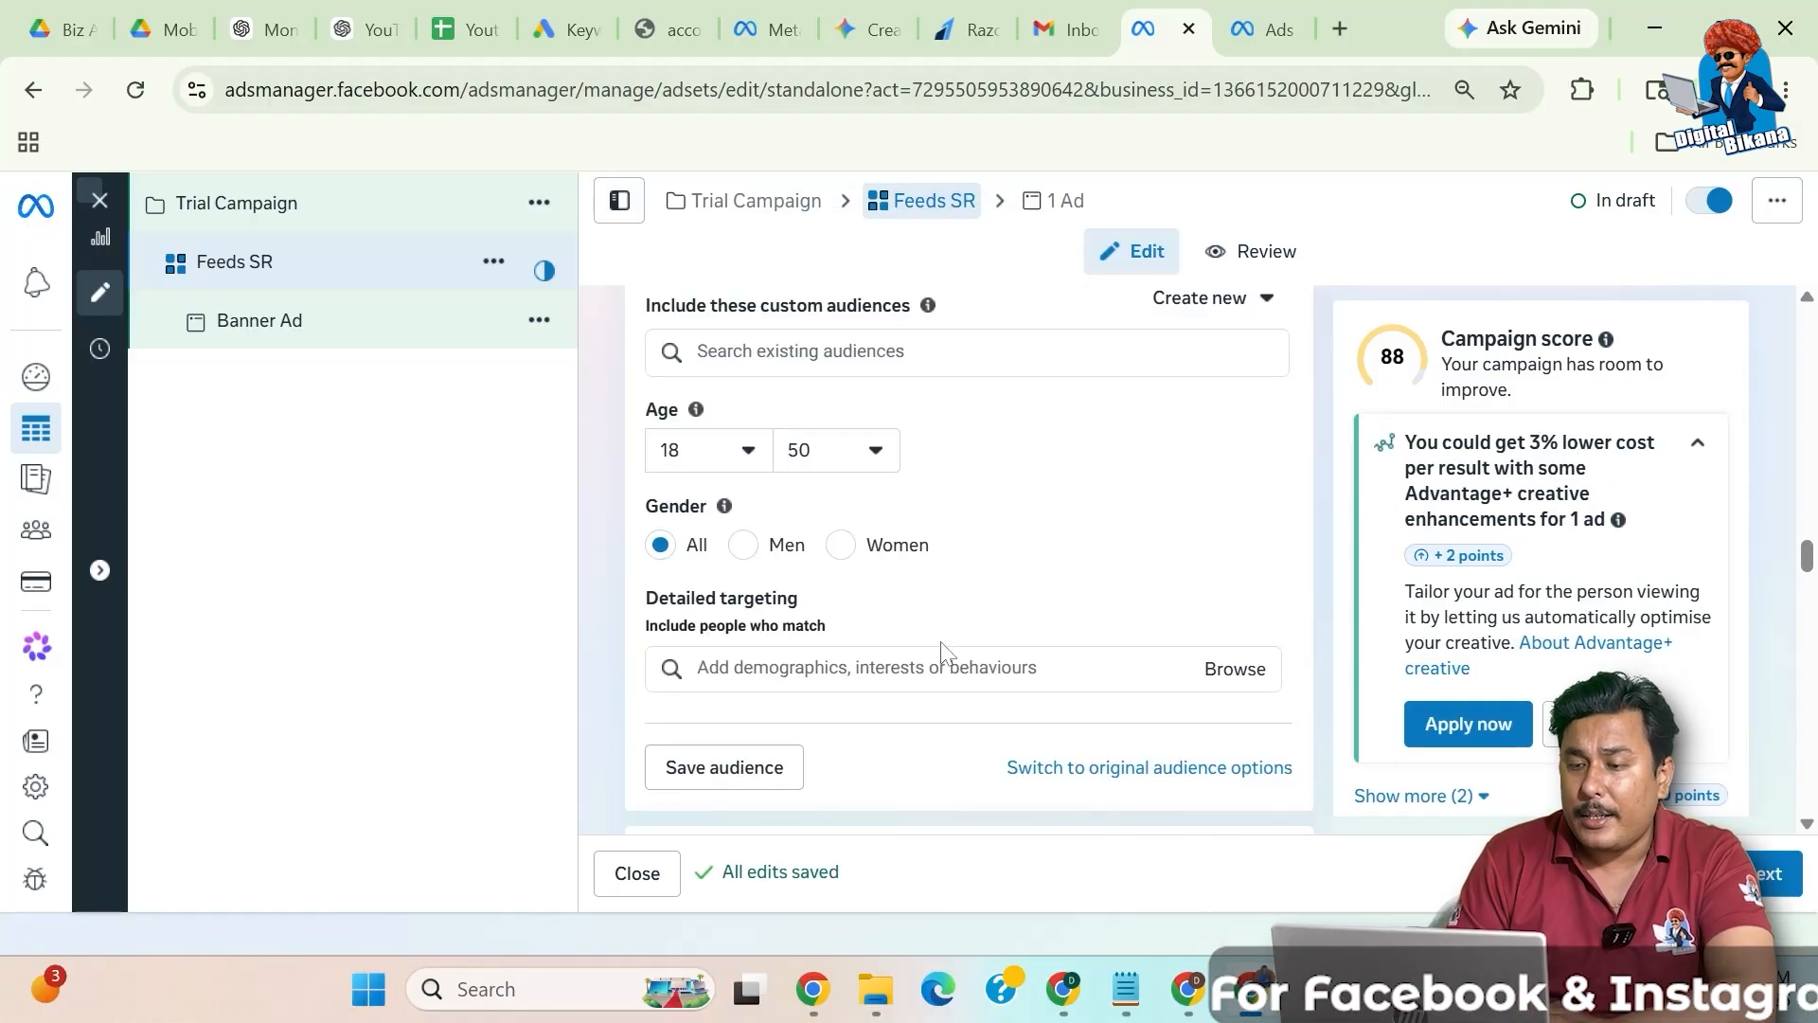
left_click(701, 667)
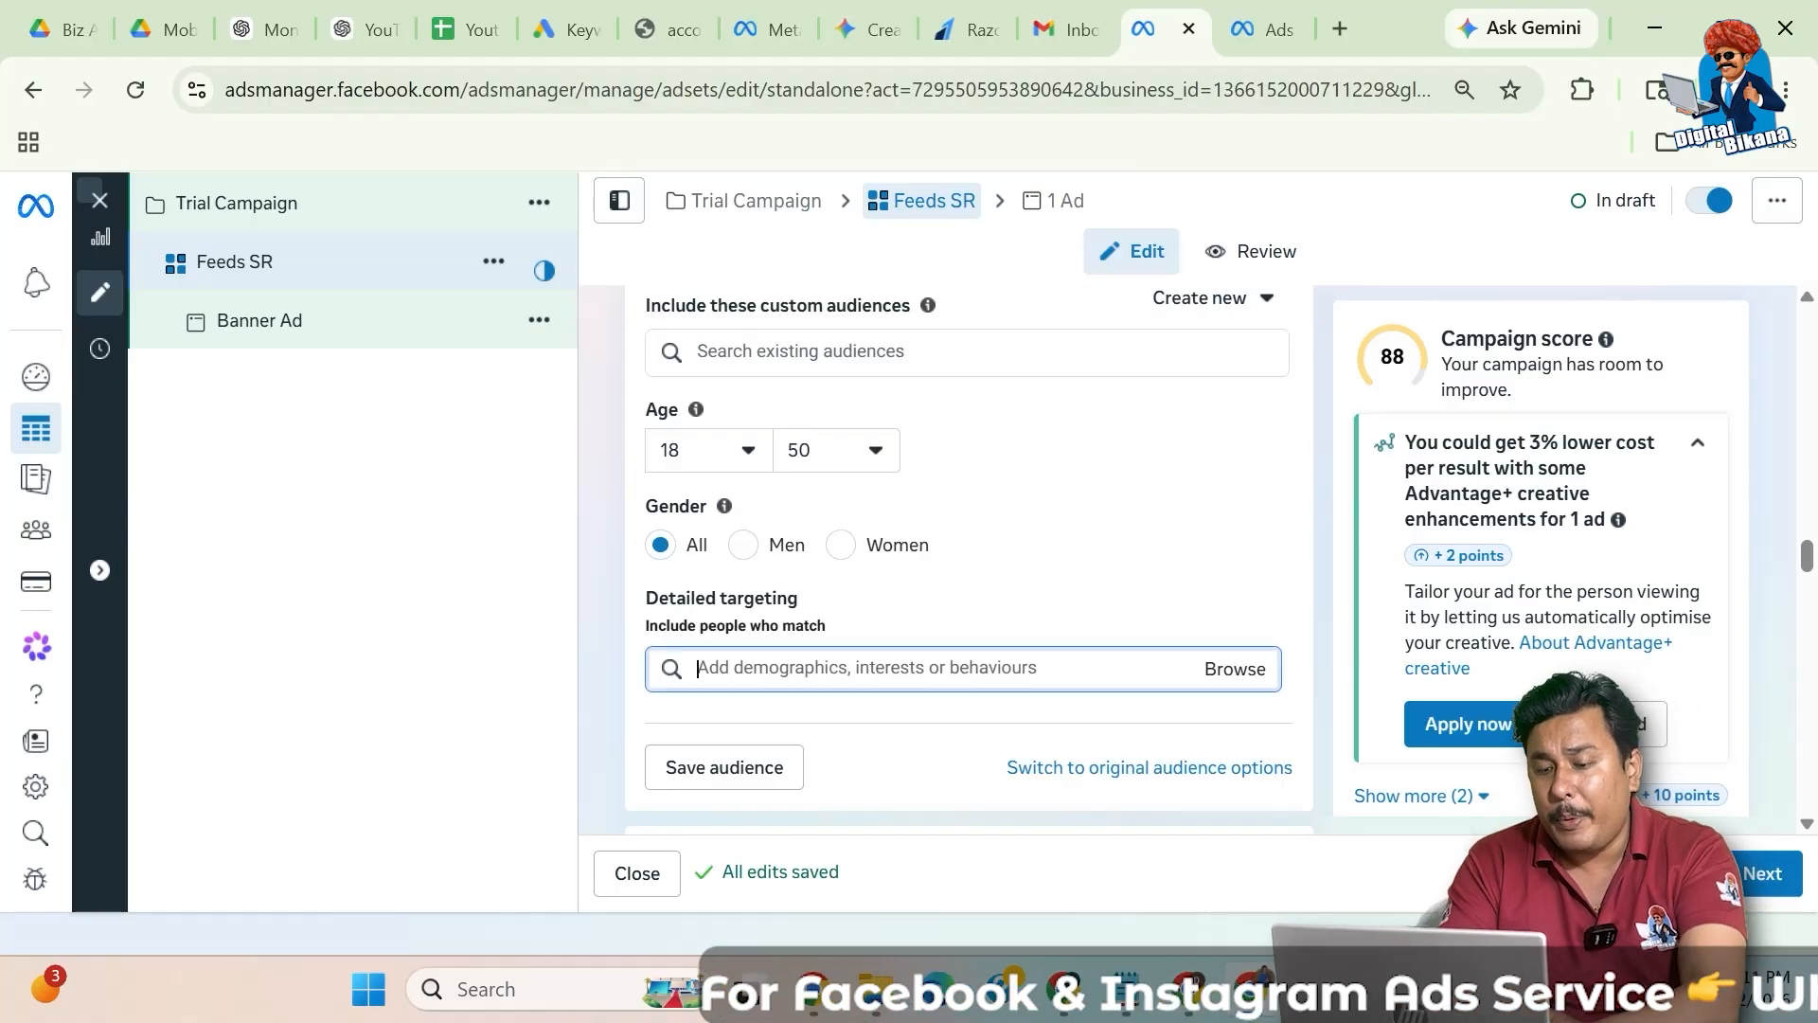
type("fast")
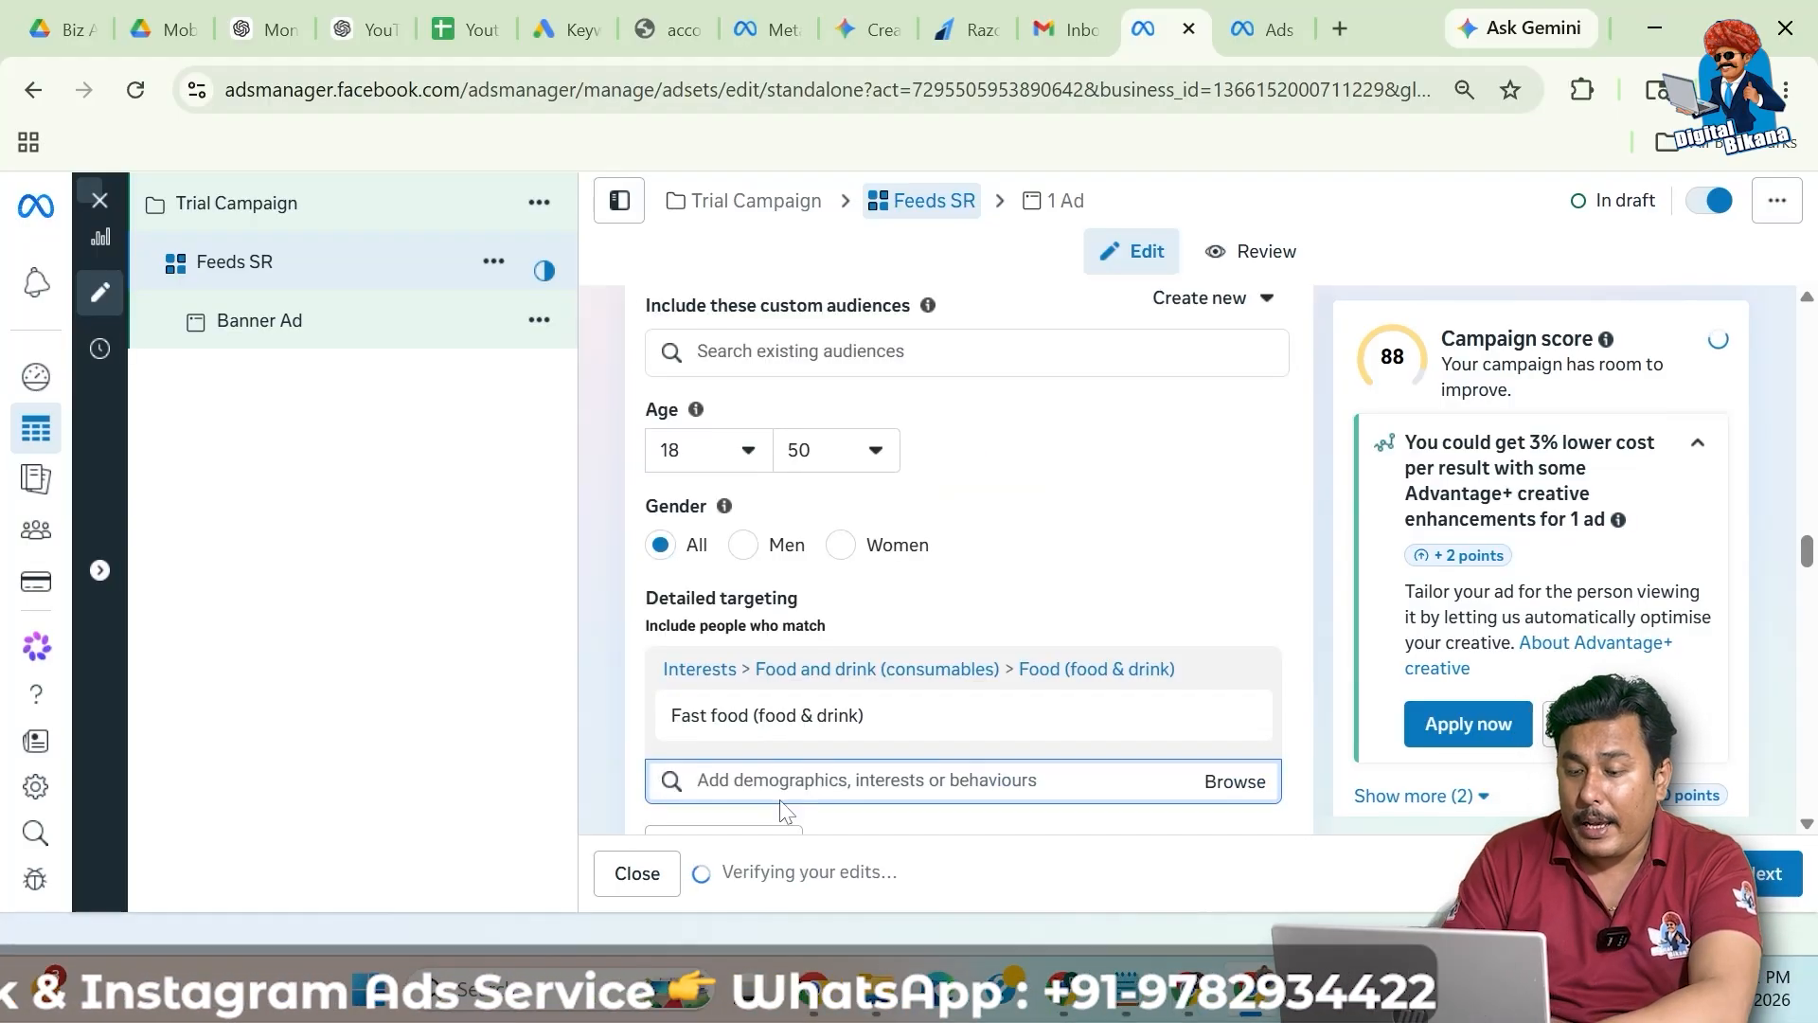
type("foodie")
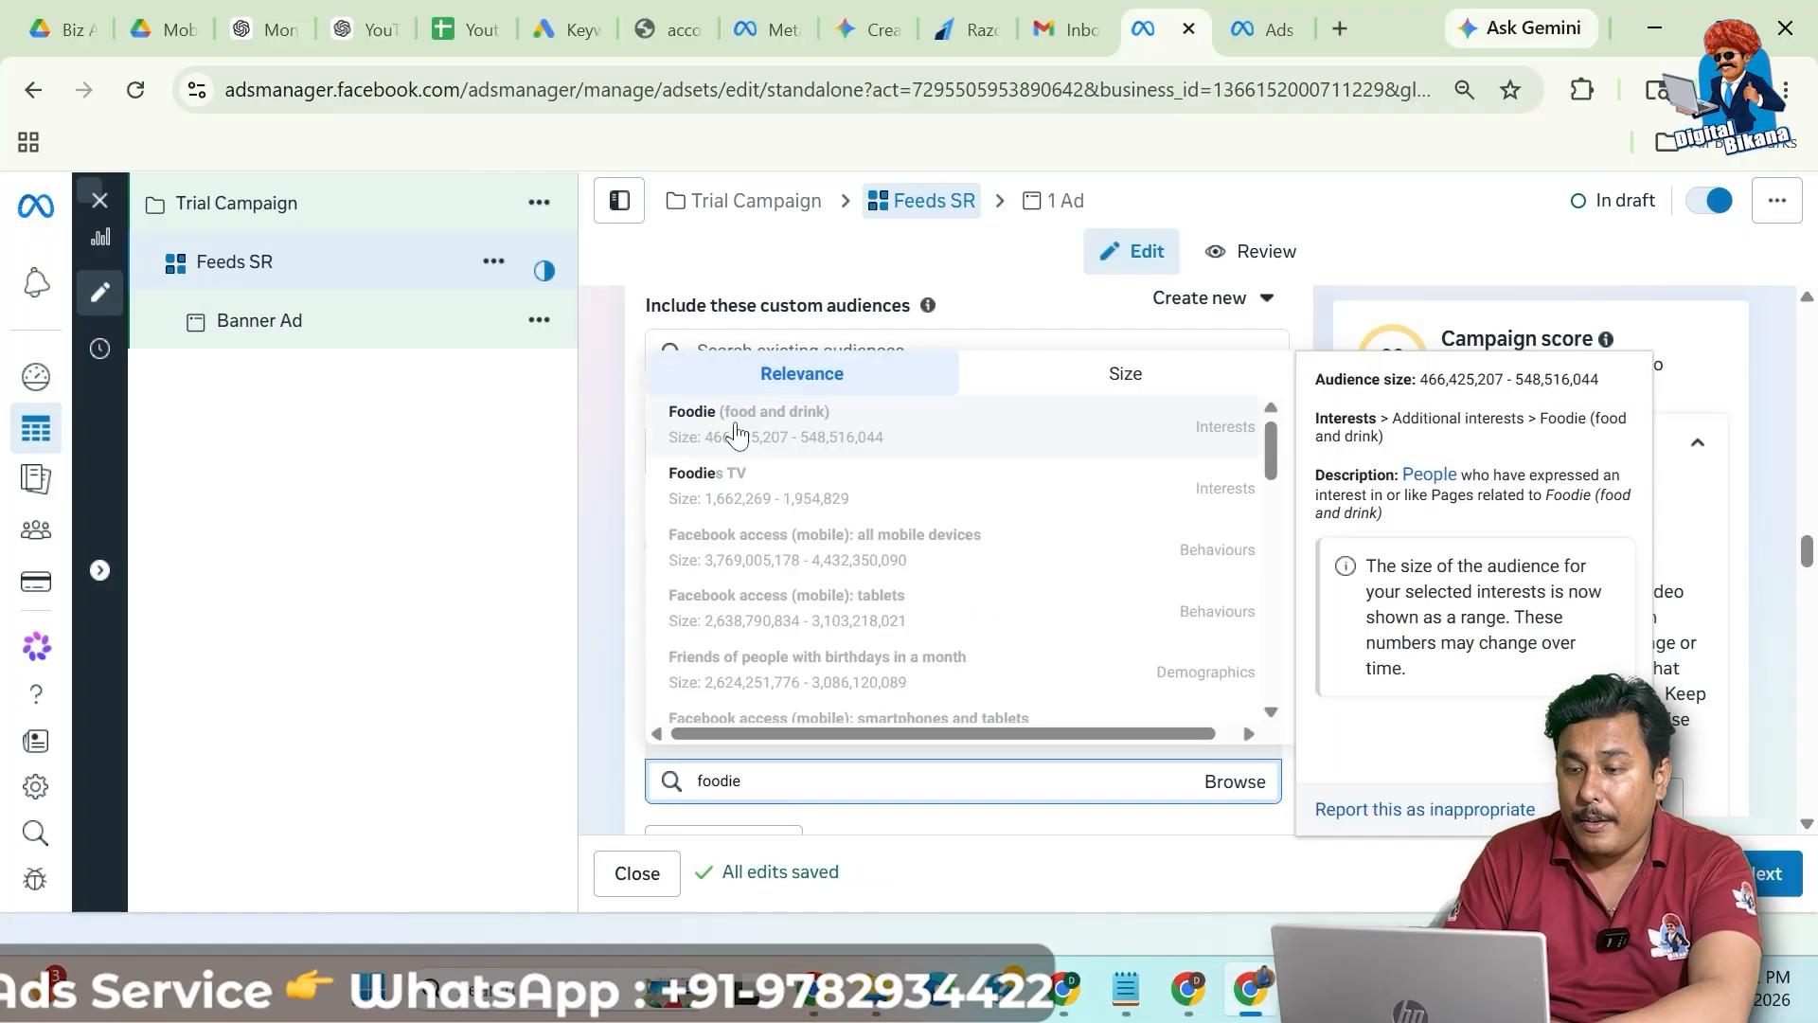
left_click(737, 434)
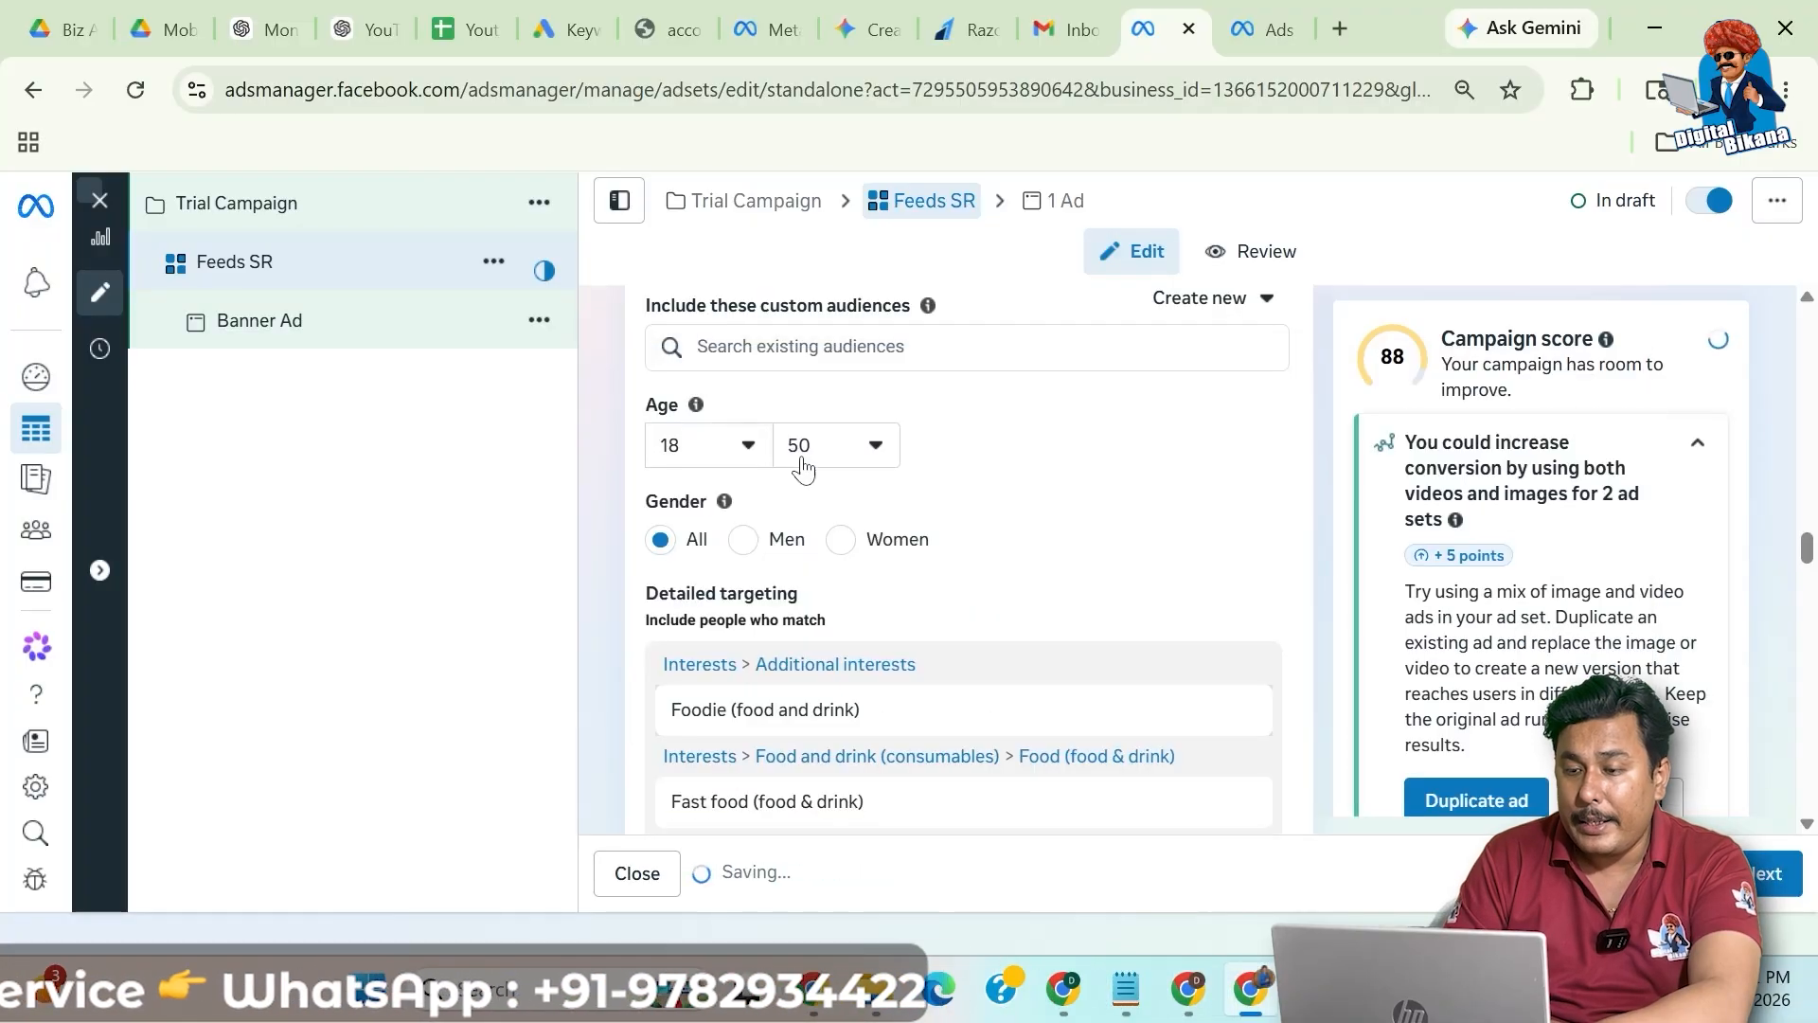
- Add the suggested interests Fast food restaurants (dining) and Restaurants (dining) to the detailed targeting
scroll(816, 638, "down", 2)
scroll(792, 676, "down", 1)
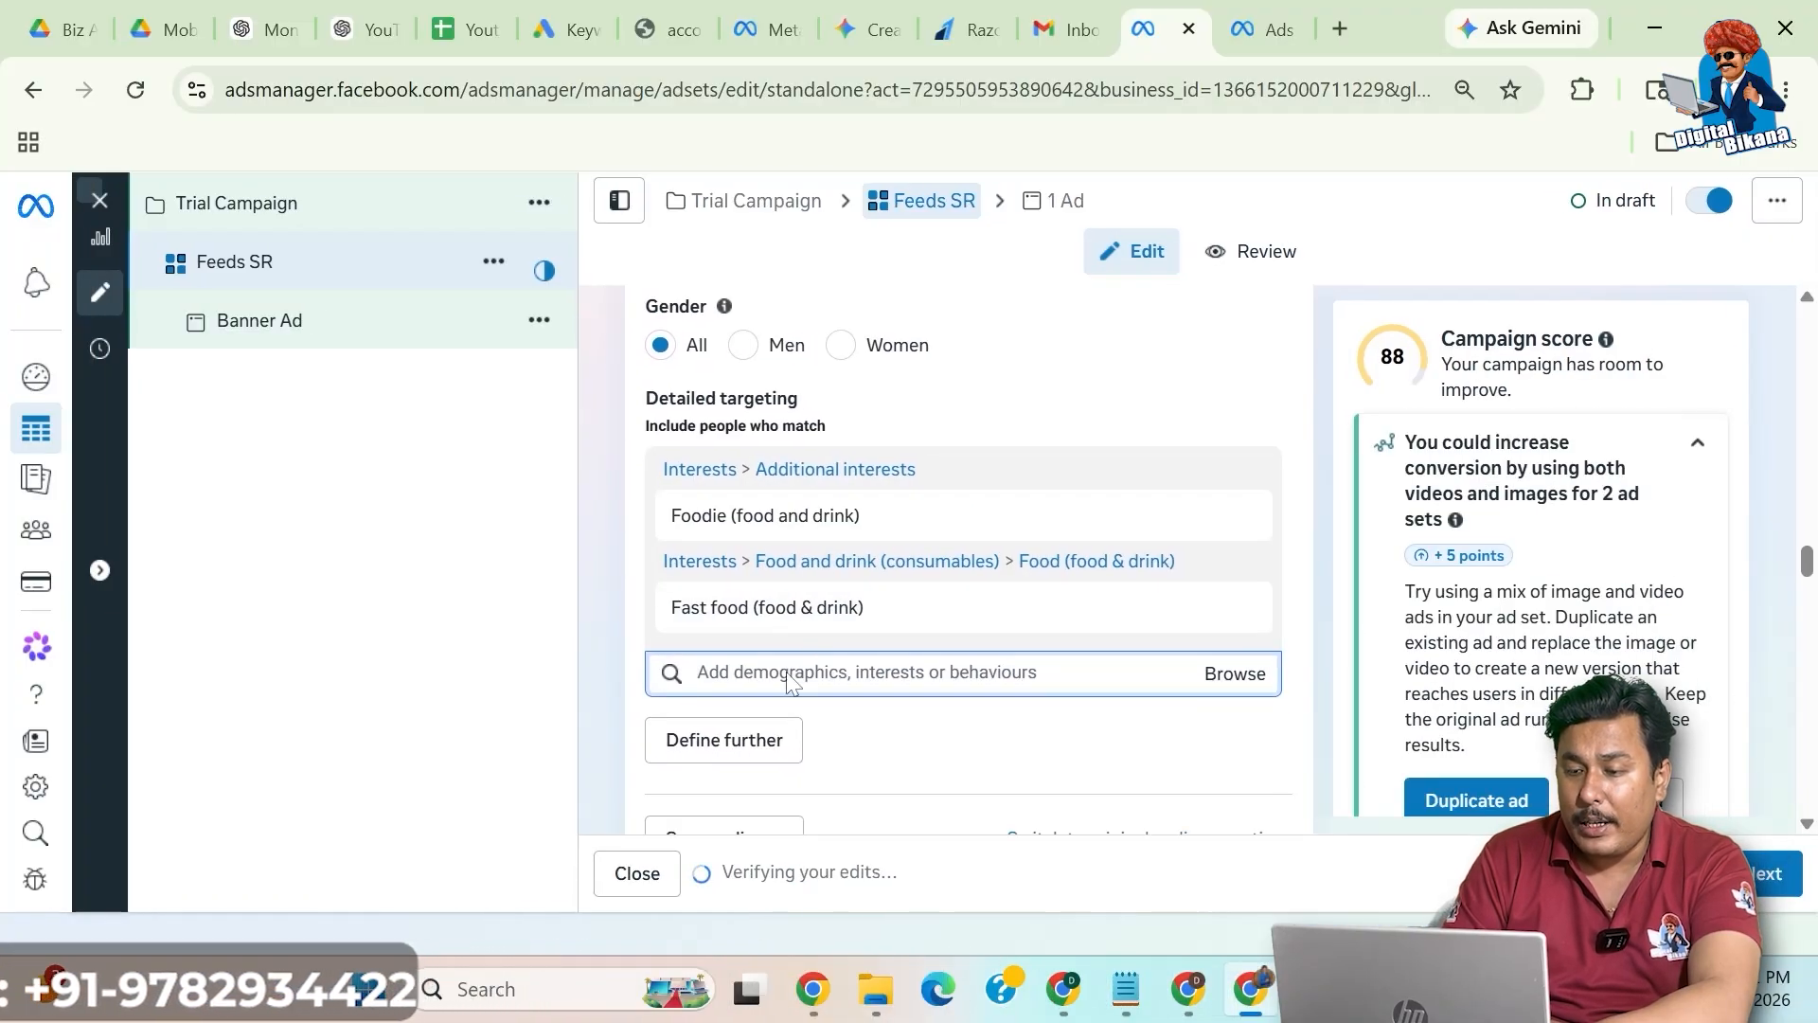
left_click(797, 655)
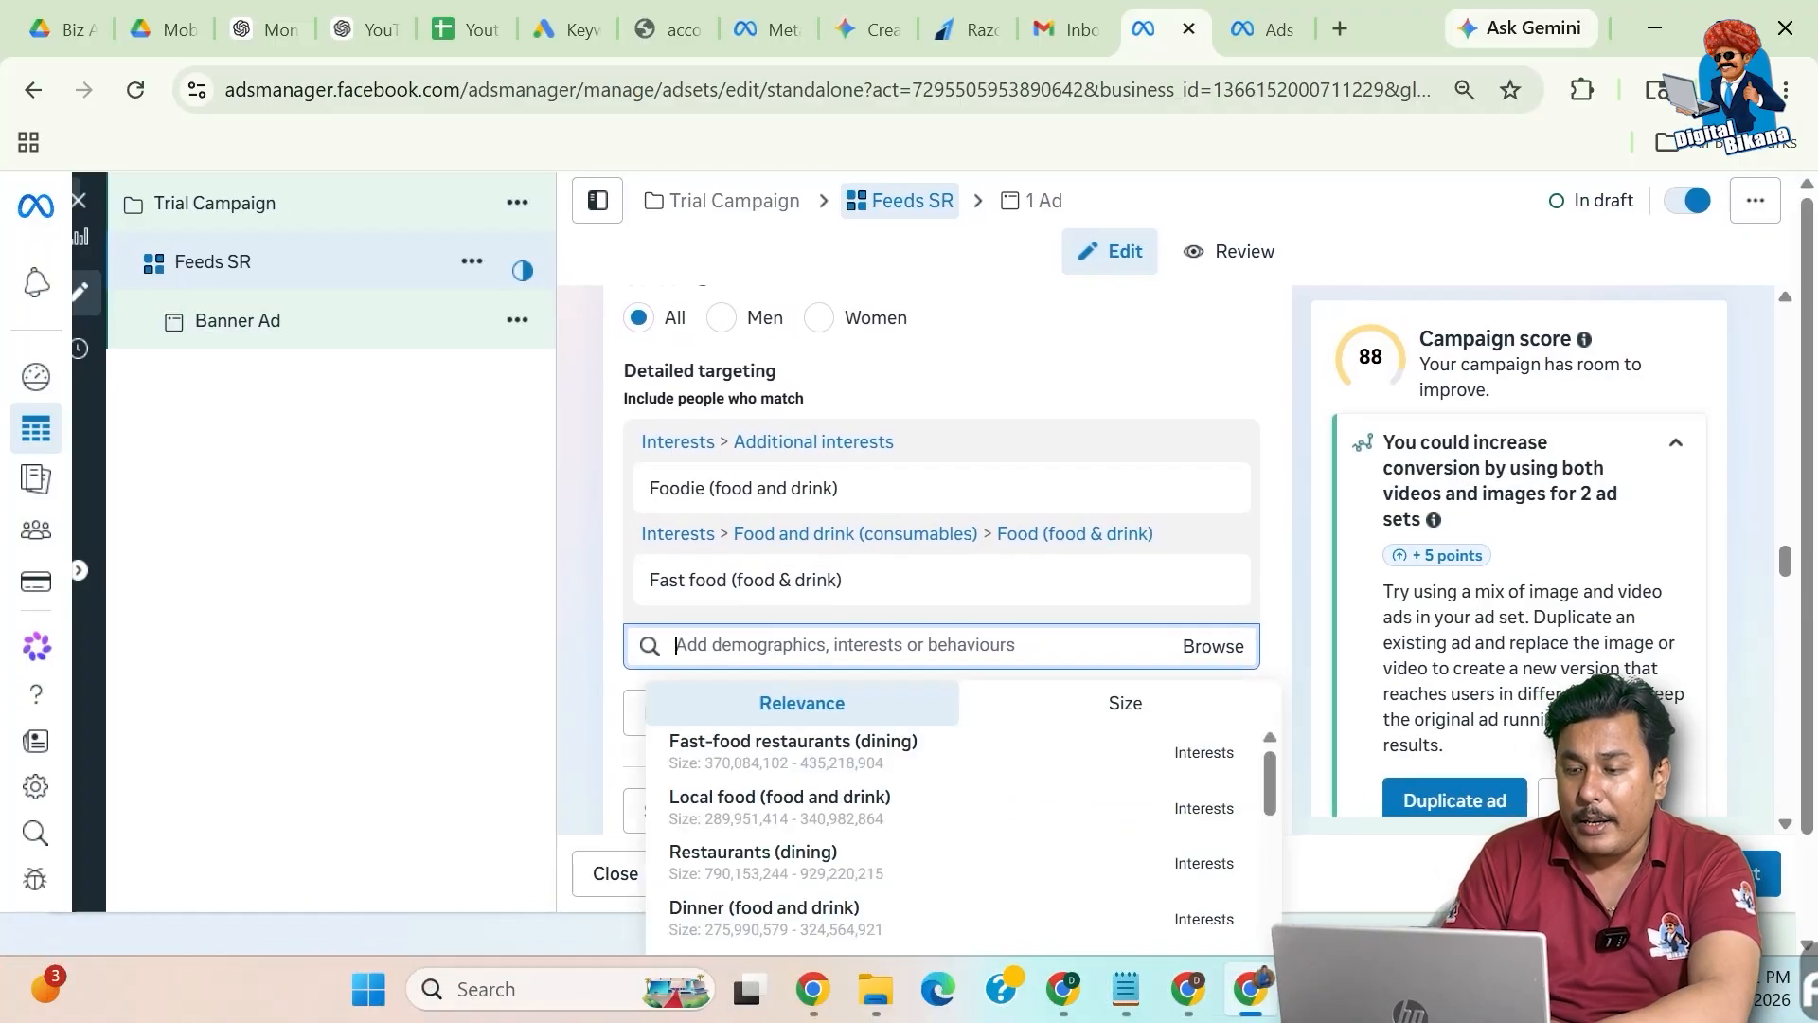
left_click(814, 752)
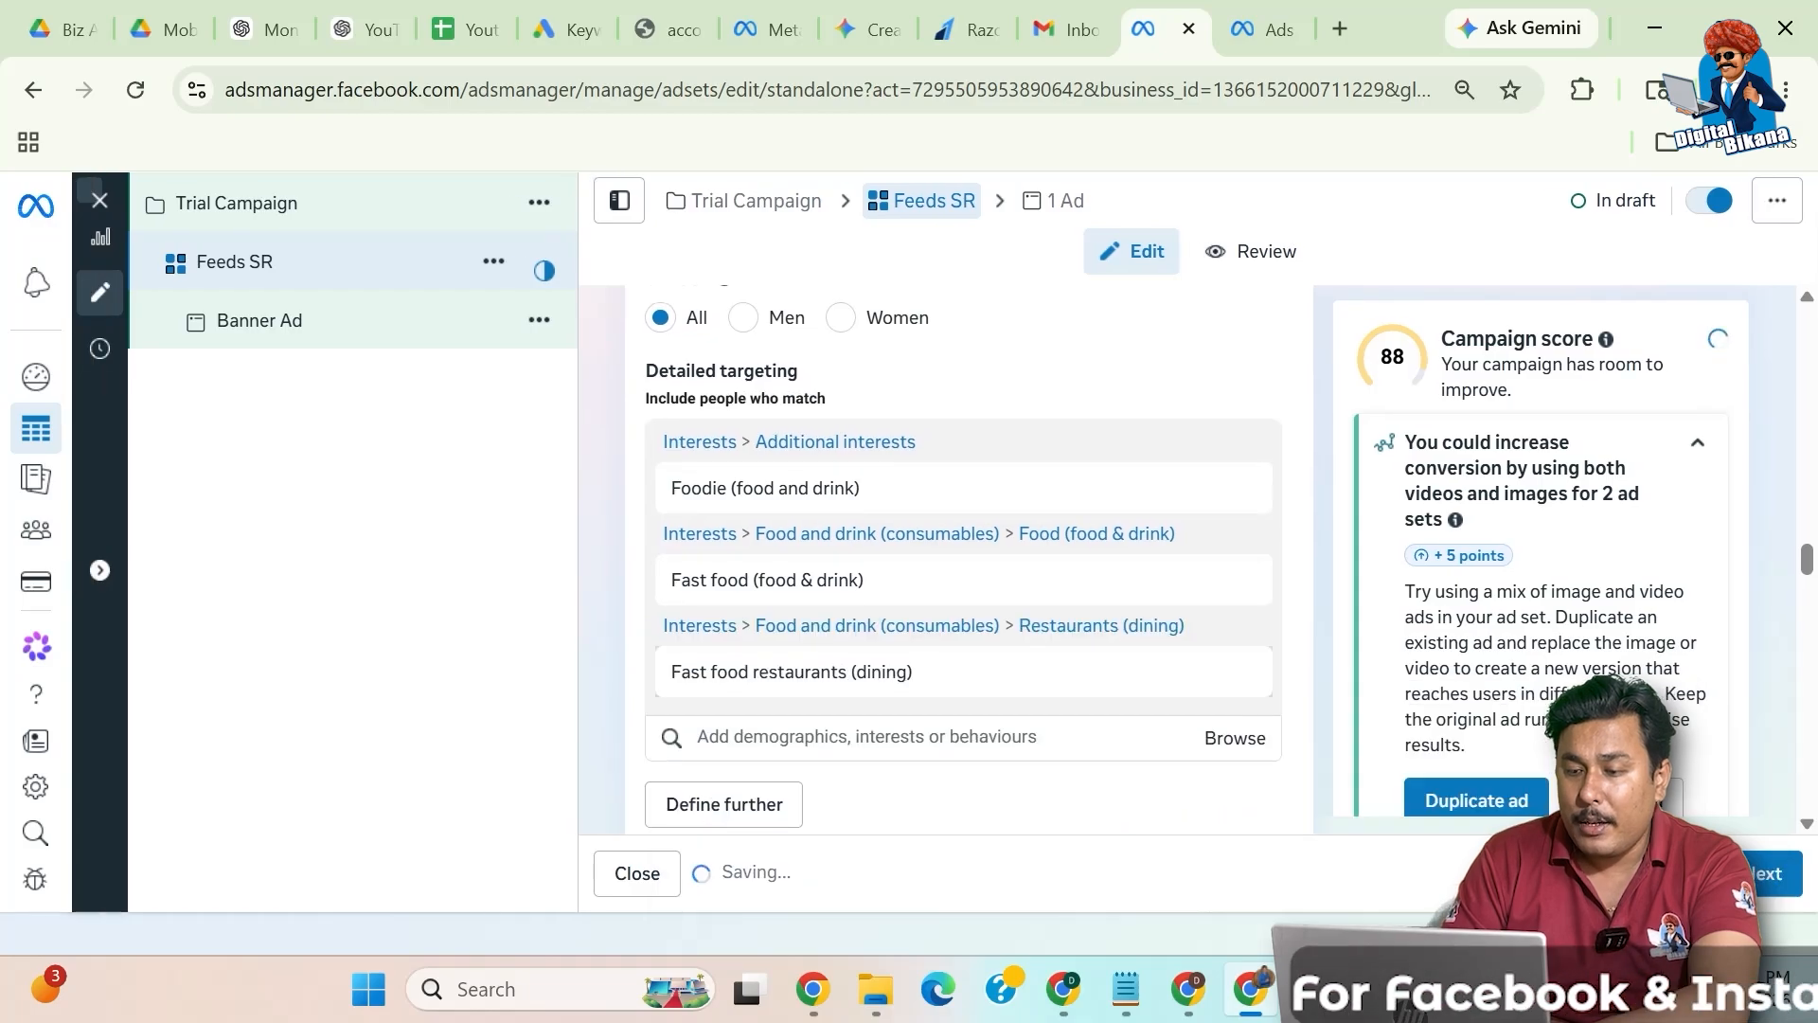
scroll(864, 724, "down", 2)
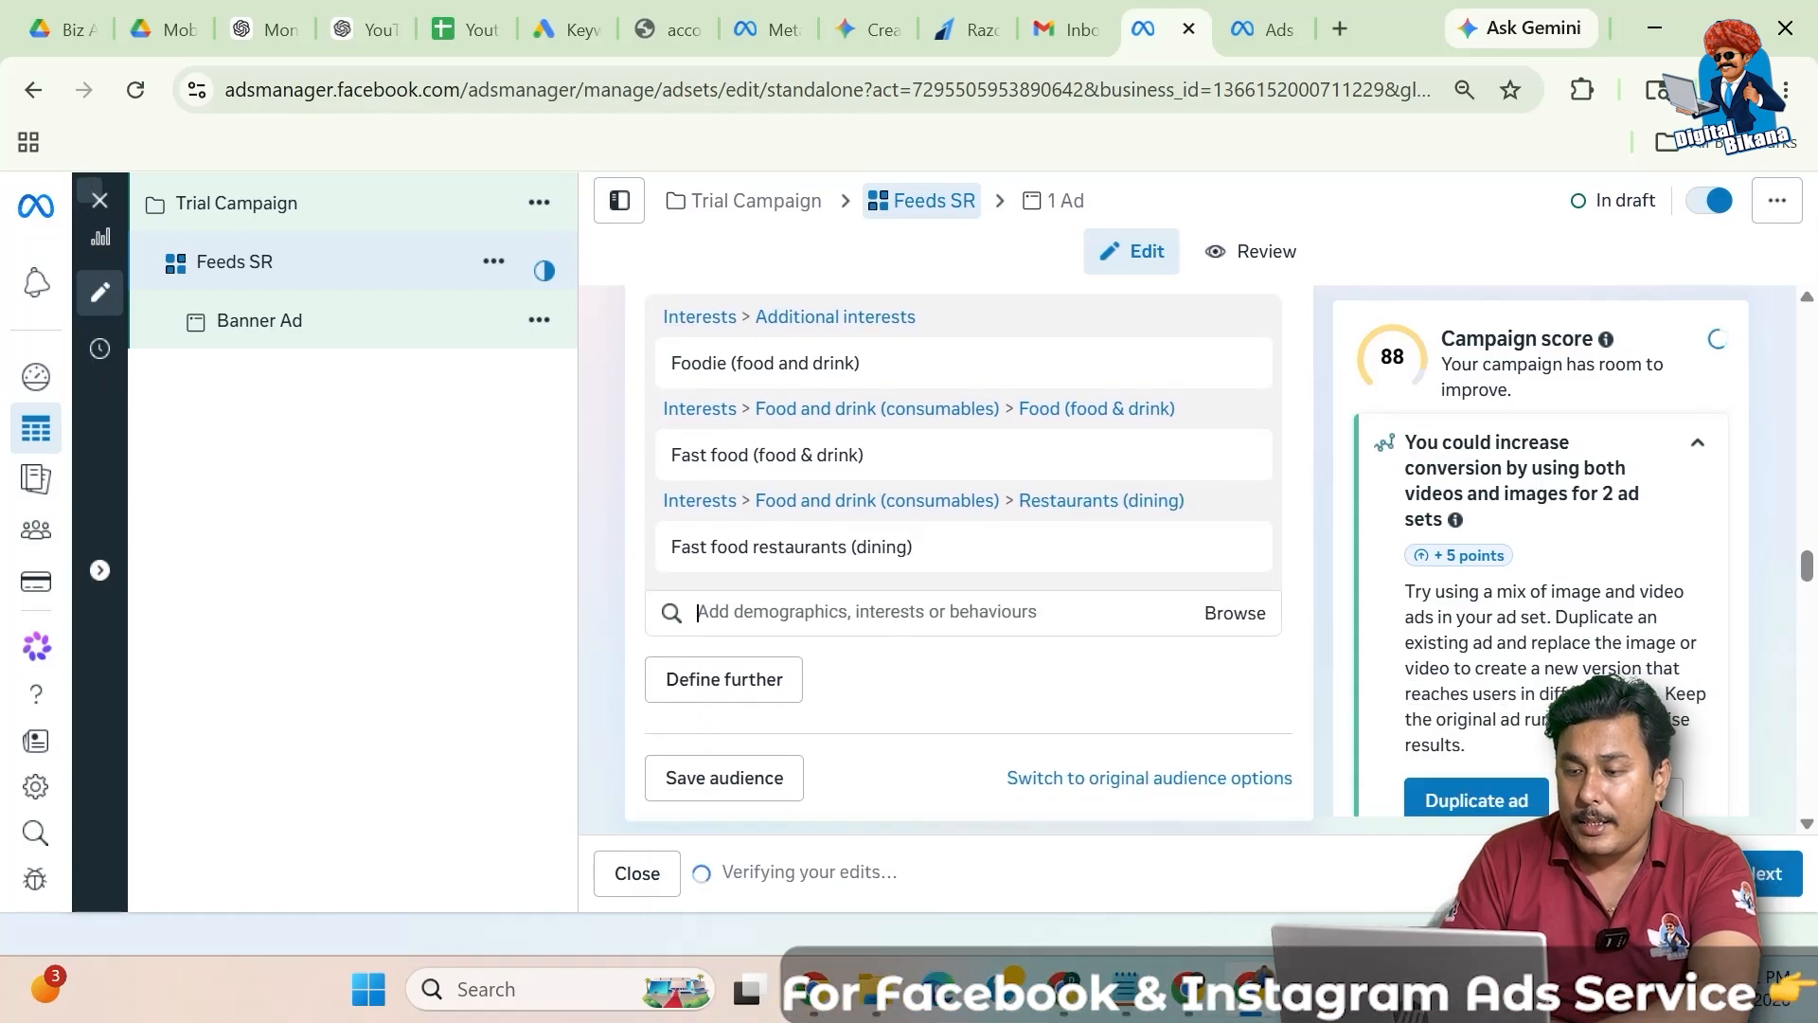
mouse_move(827, 743)
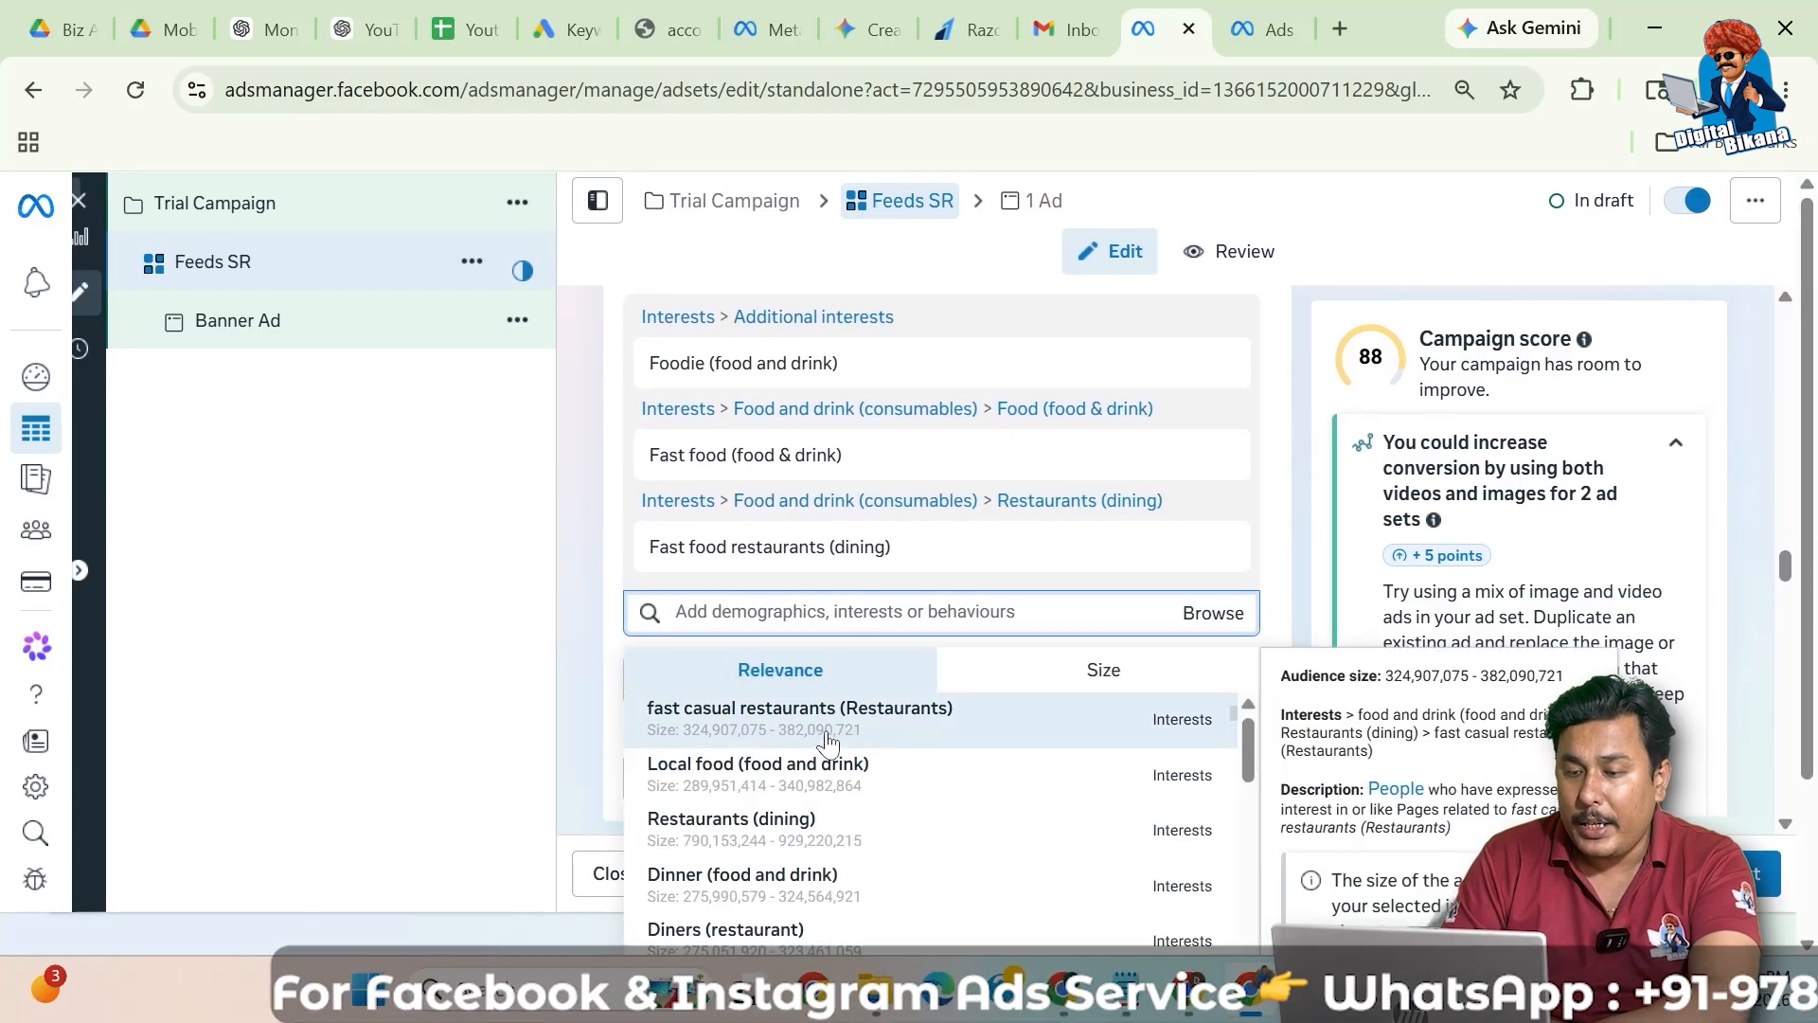
left_click(748, 824)
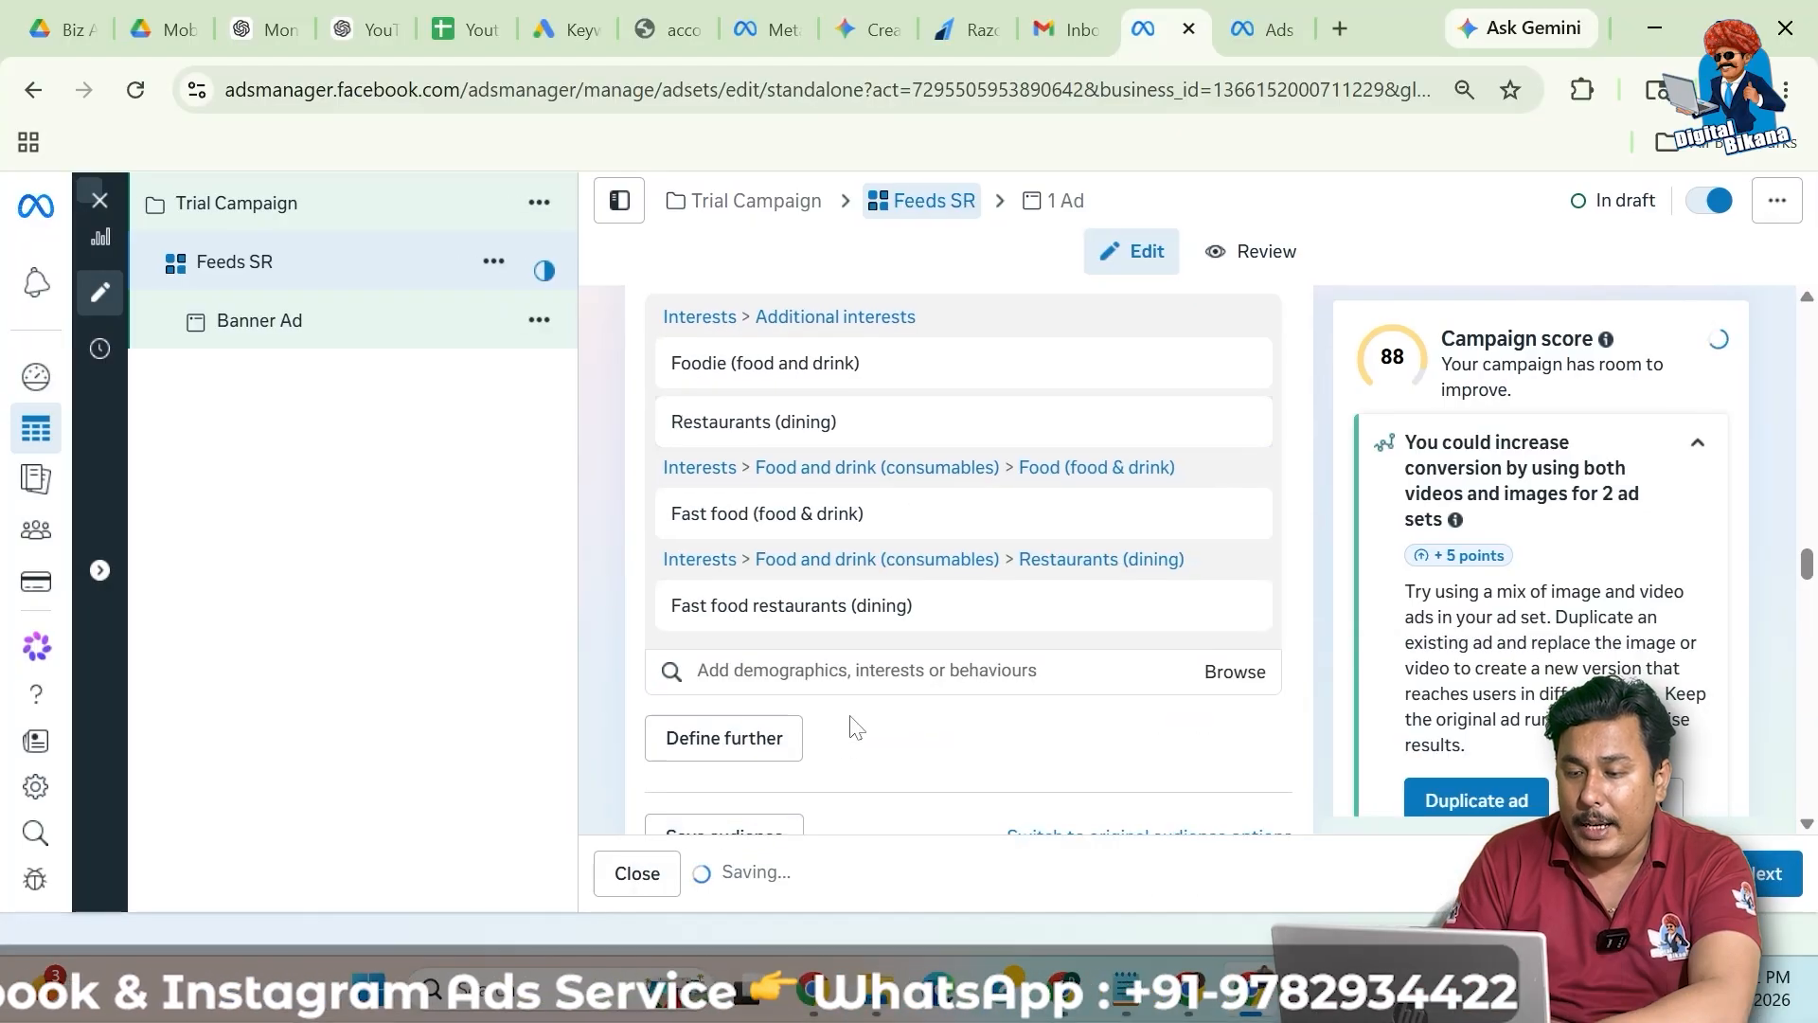
- Search the detailed targeting options for "optical" and look through the matches
scroll(1793, 678, "up", 3)
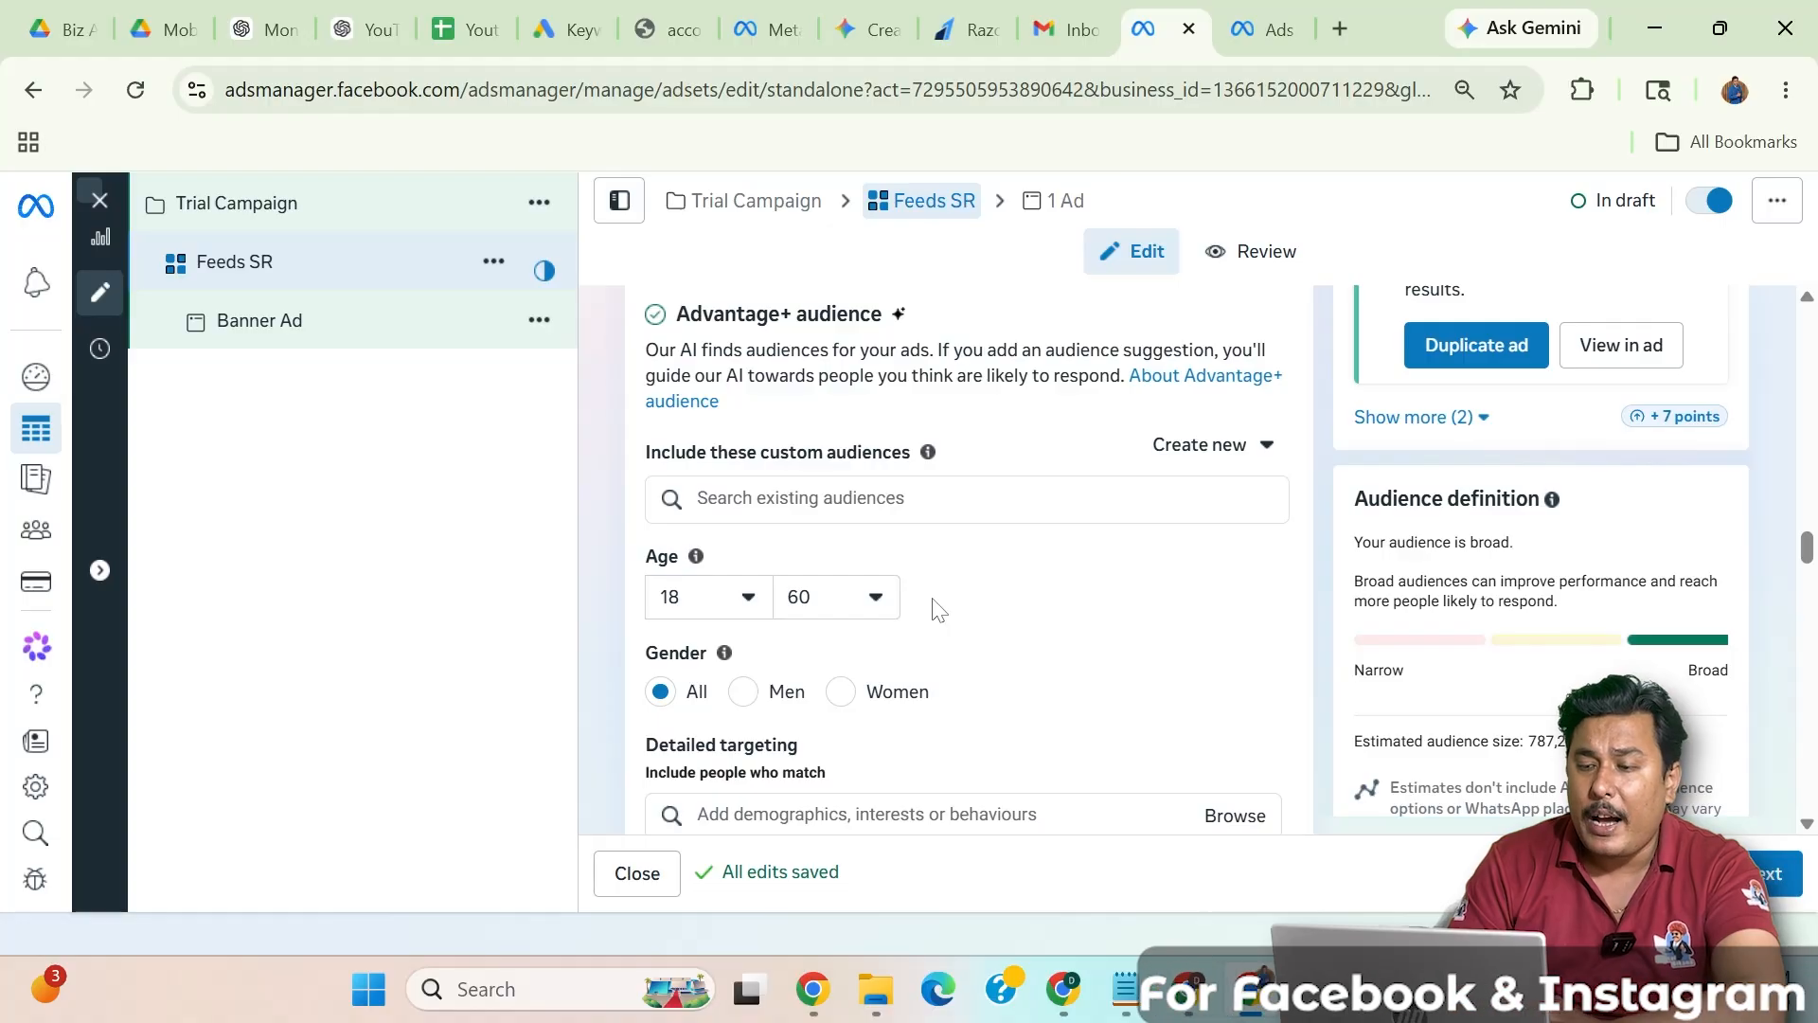
scroll(935, 609, "down", 1)
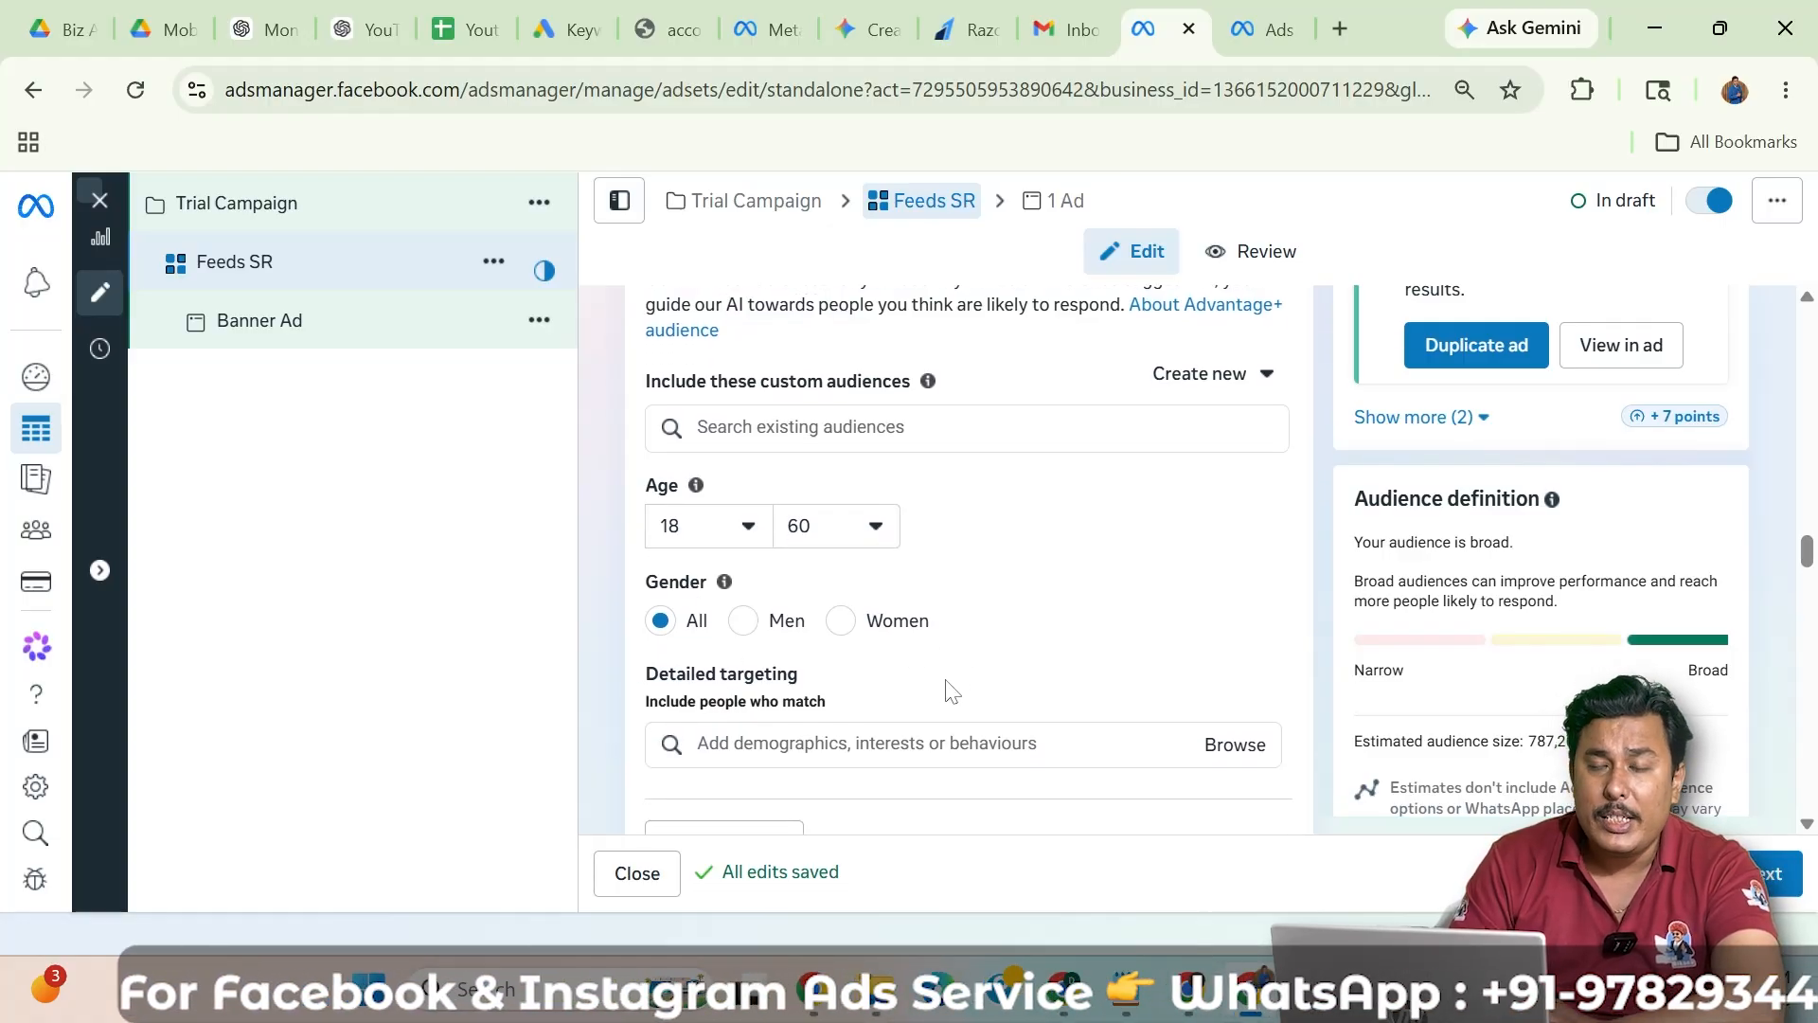
scroll(952, 691, "down", 1)
left_click(698, 663)
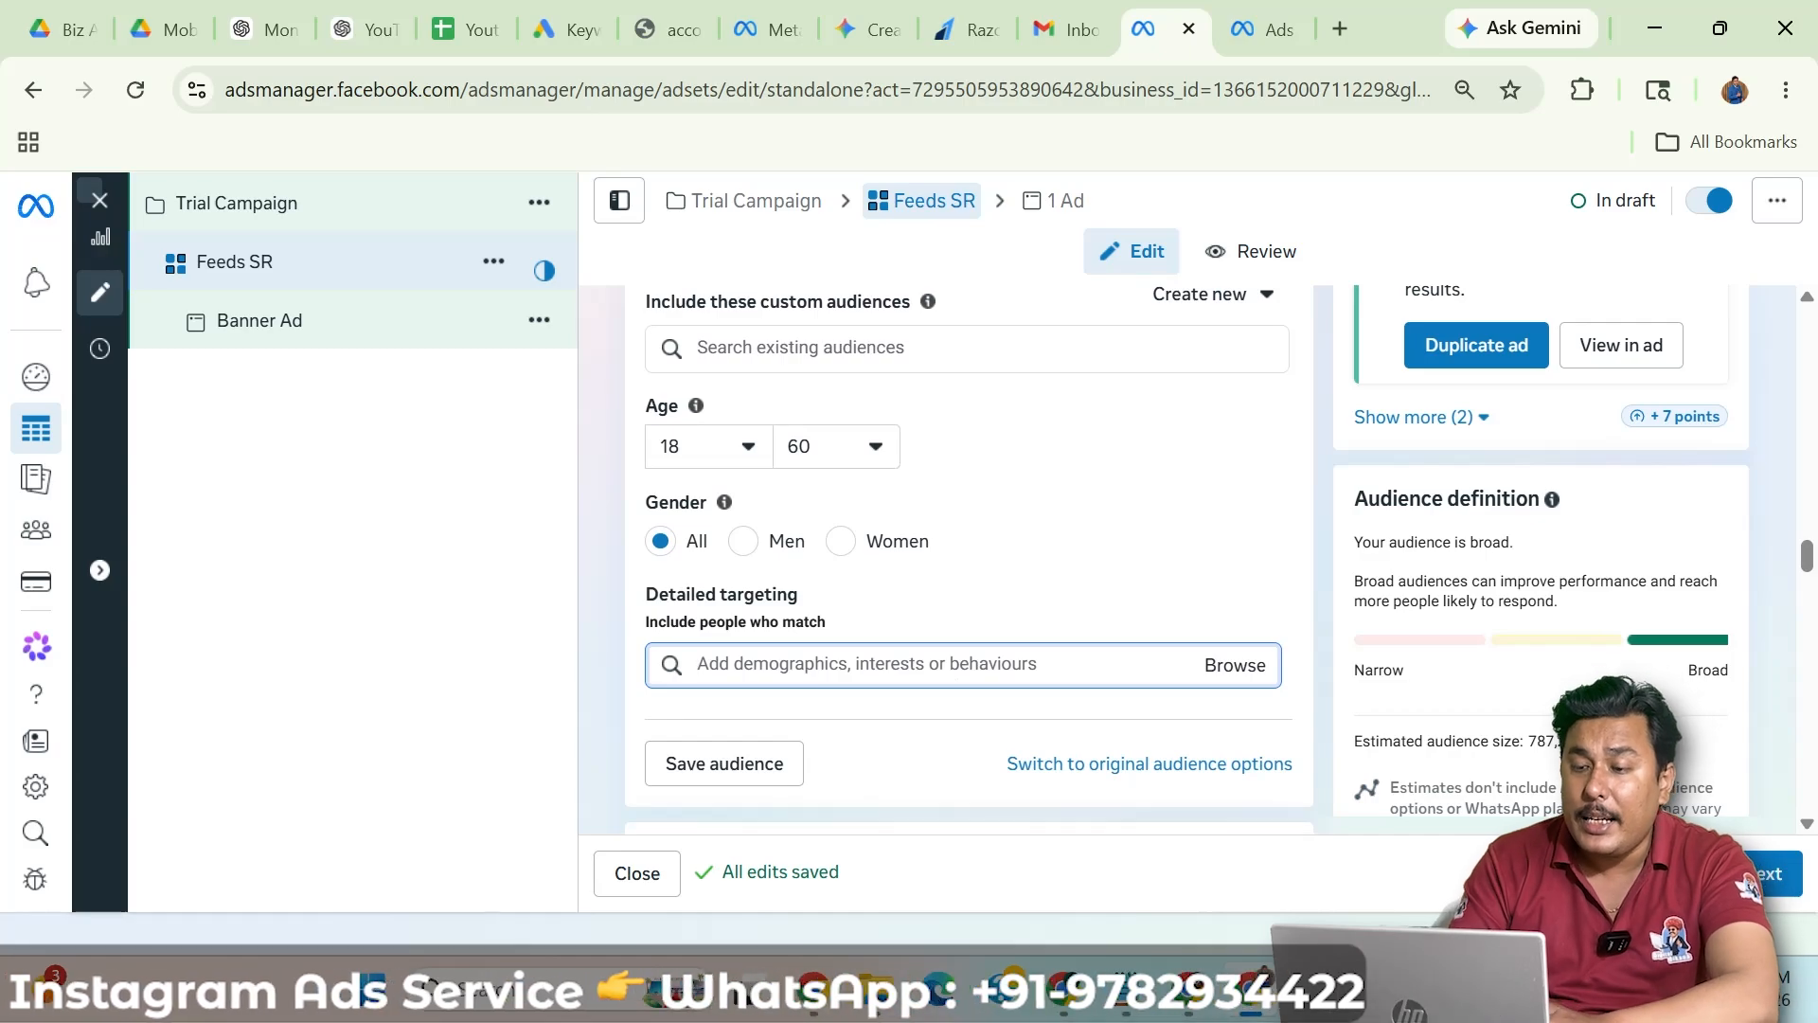
type("optic")
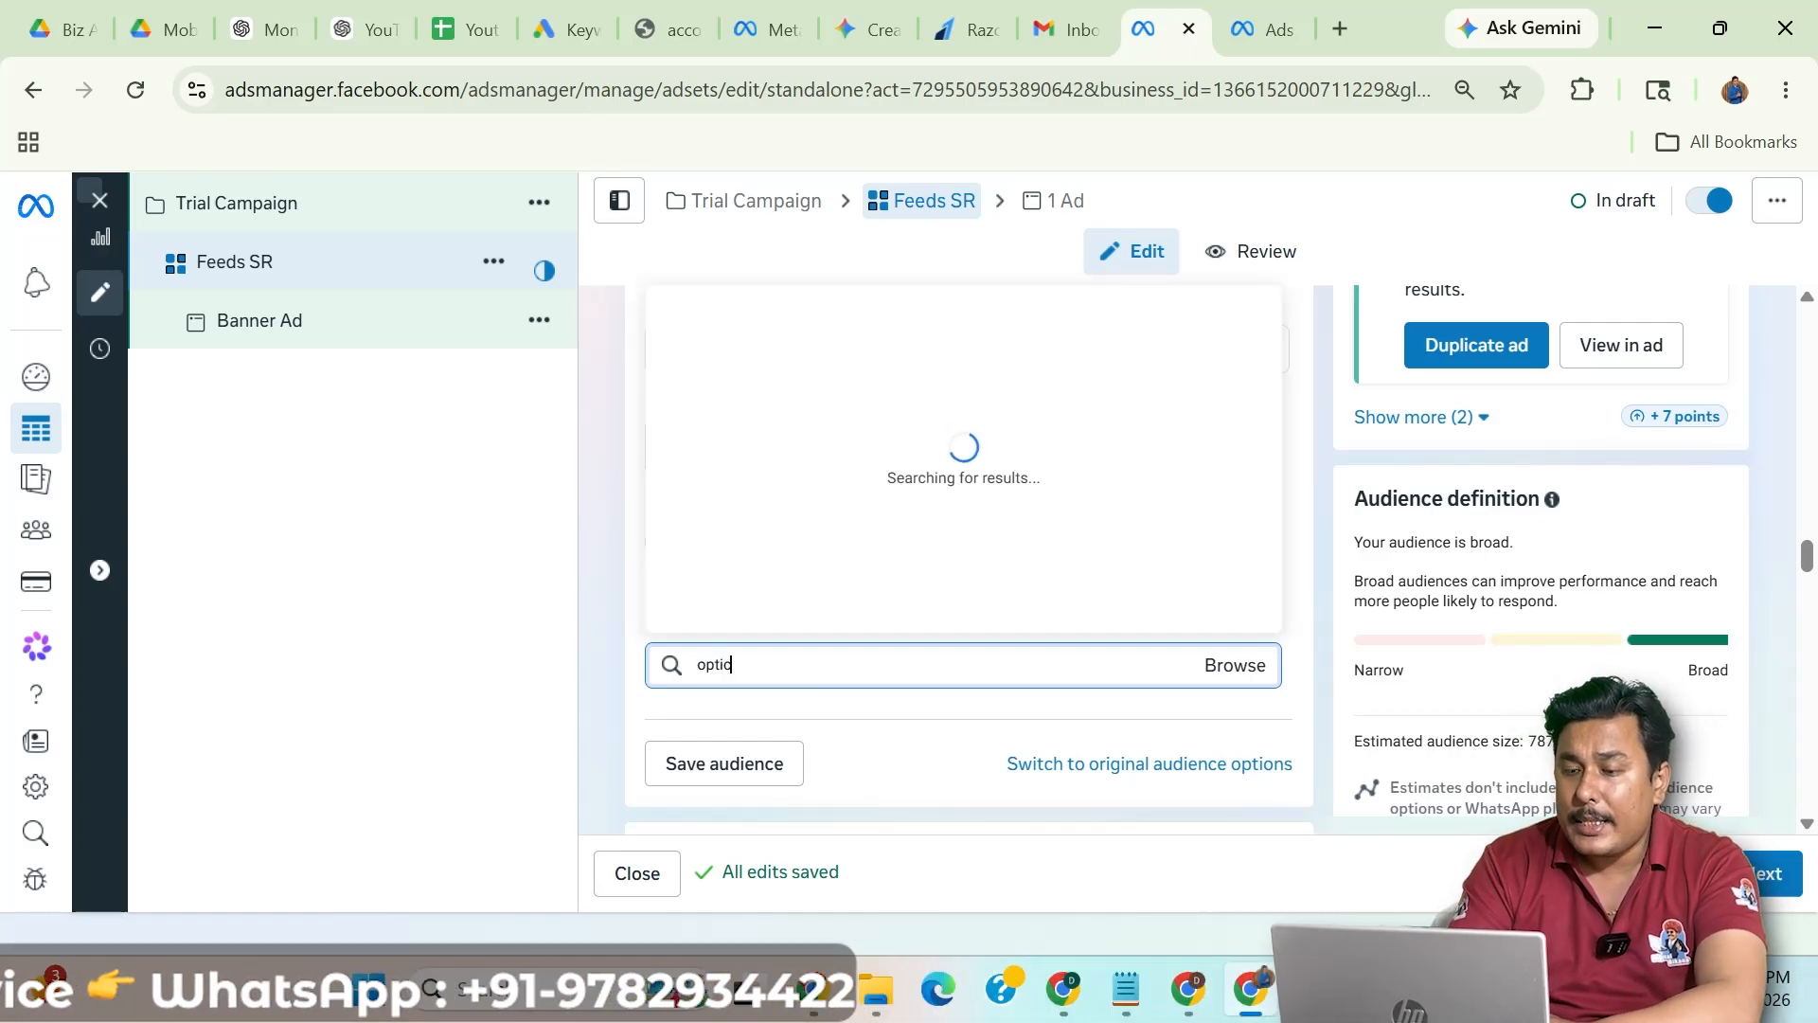
type("al")
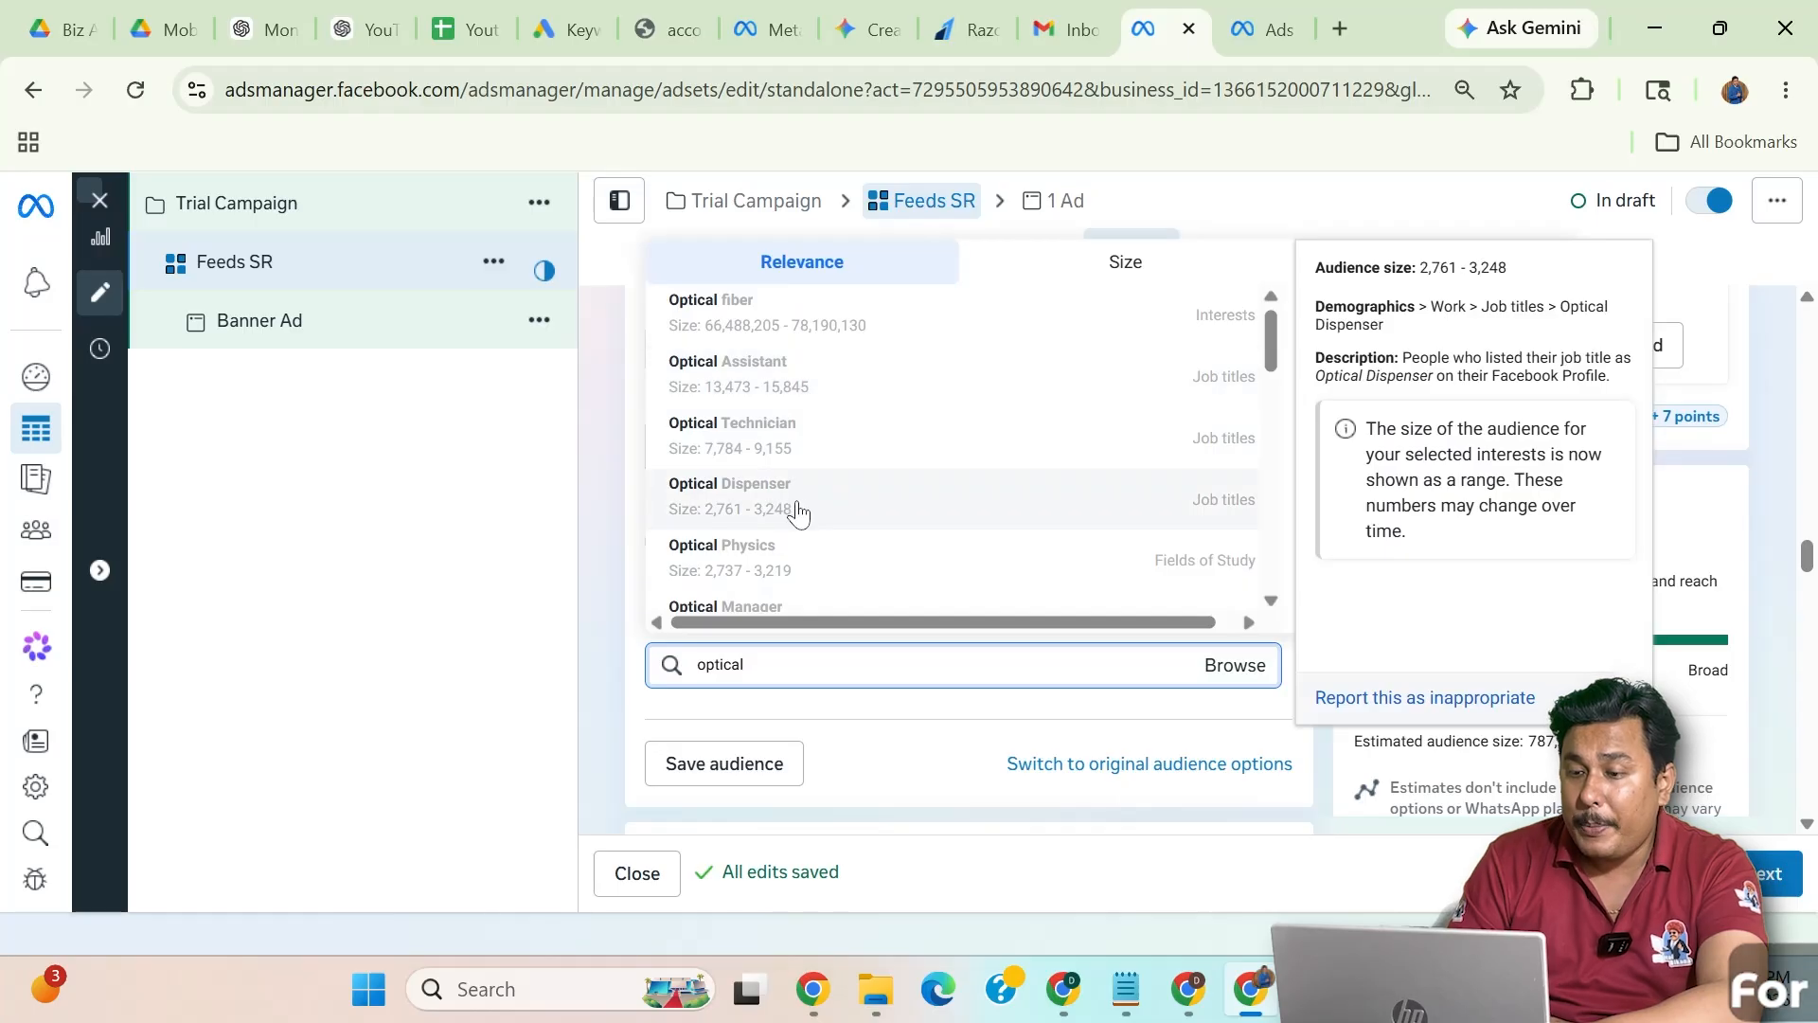
scroll(798, 512, "down", 2)
- Replace the targeting search with "sunglasses" and add the interest Sunglasses (eyewear)
left_click_drag(748, 664, 630, 653)
key("BackSpace")
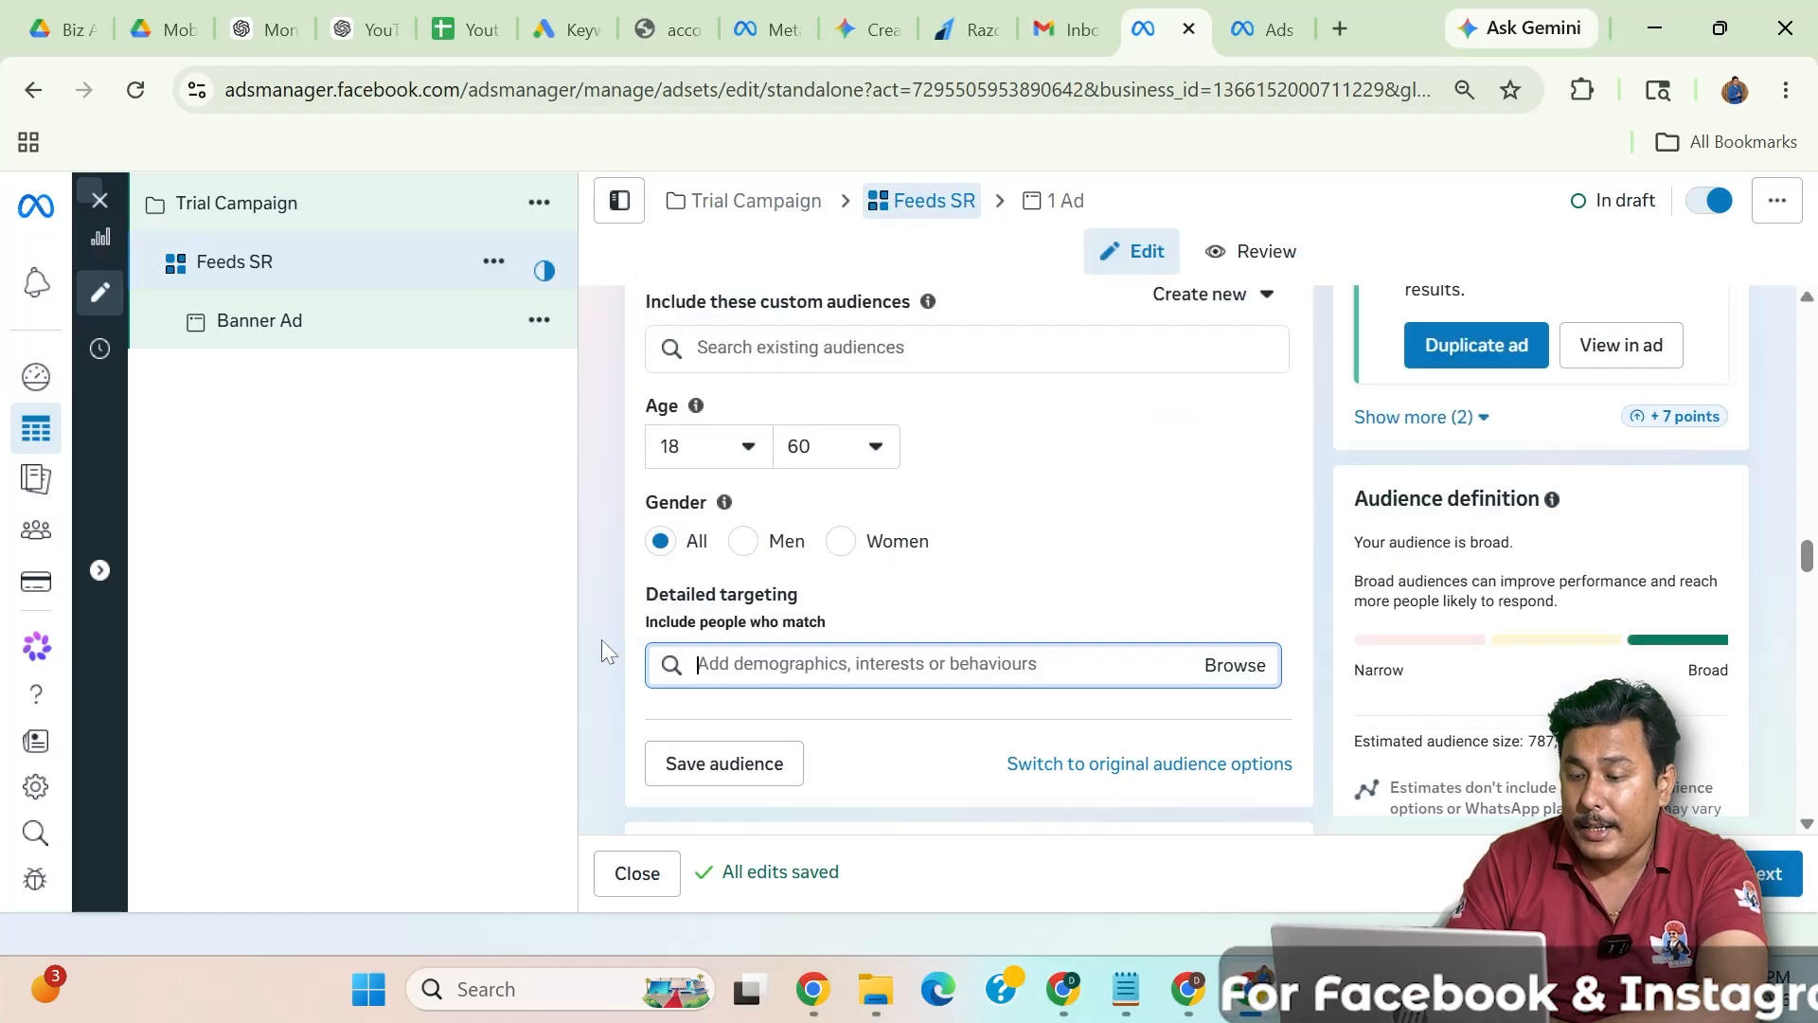
type("sungla")
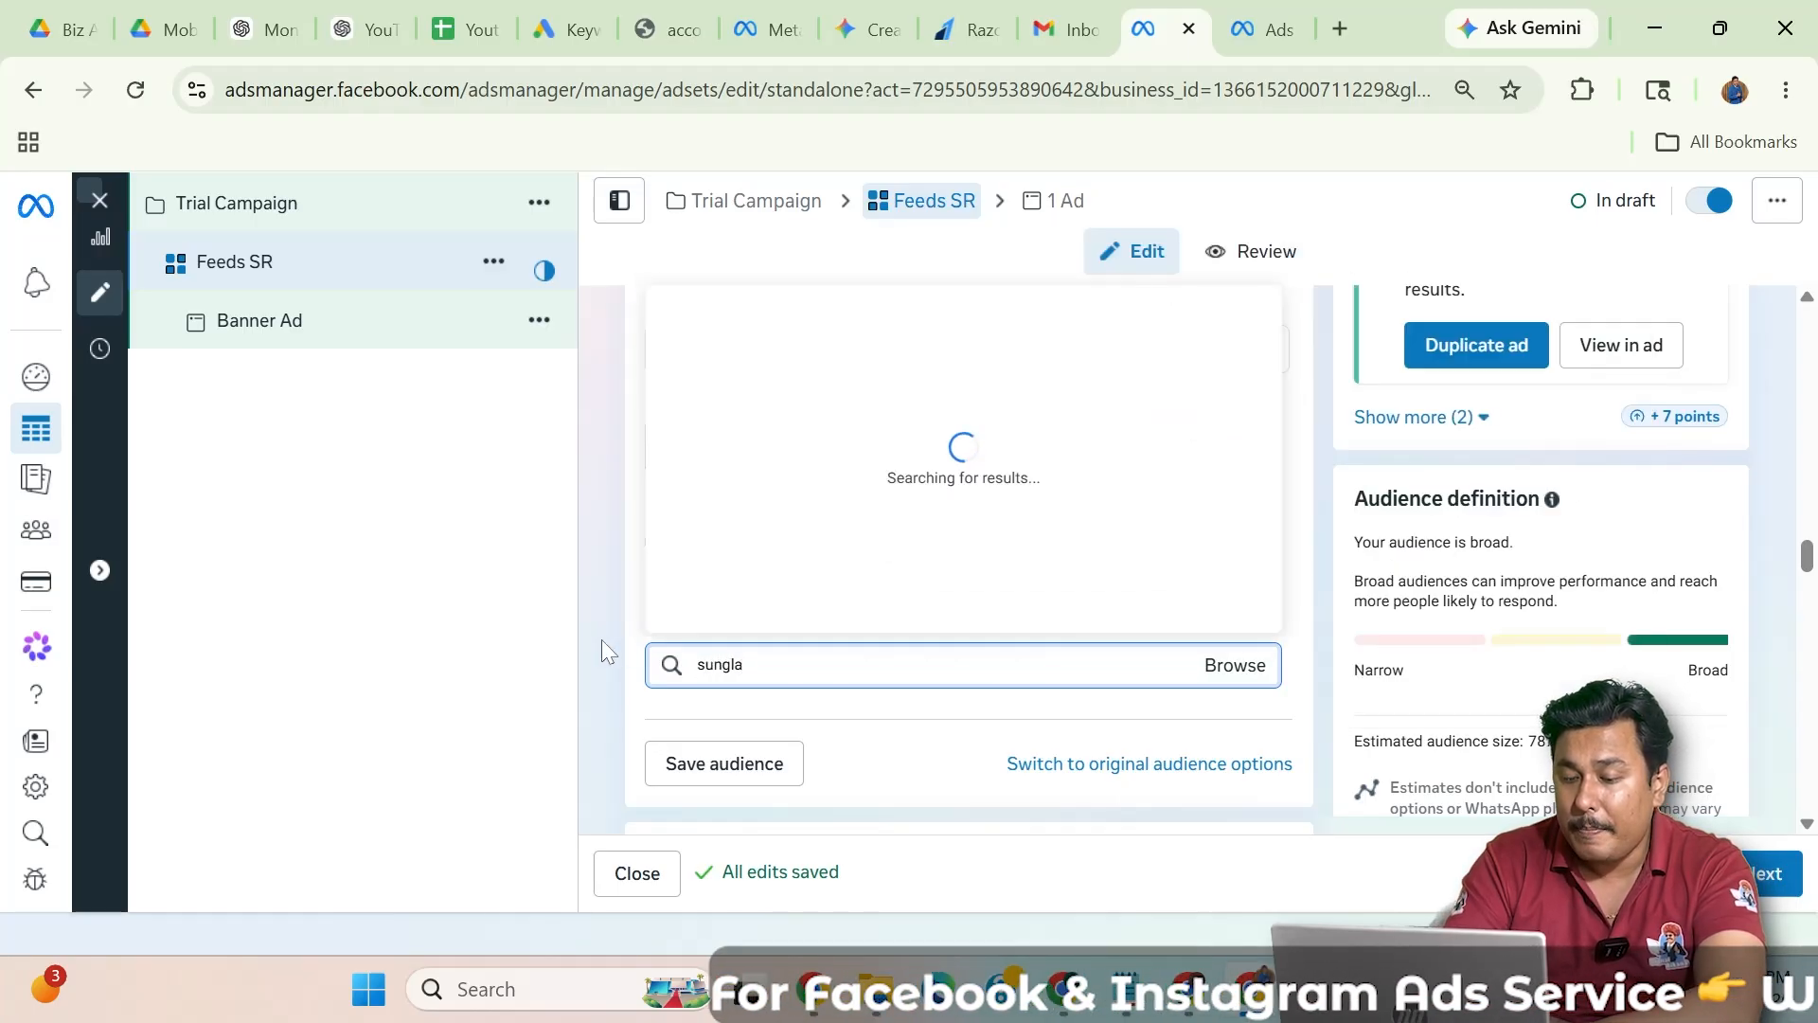
type("sses")
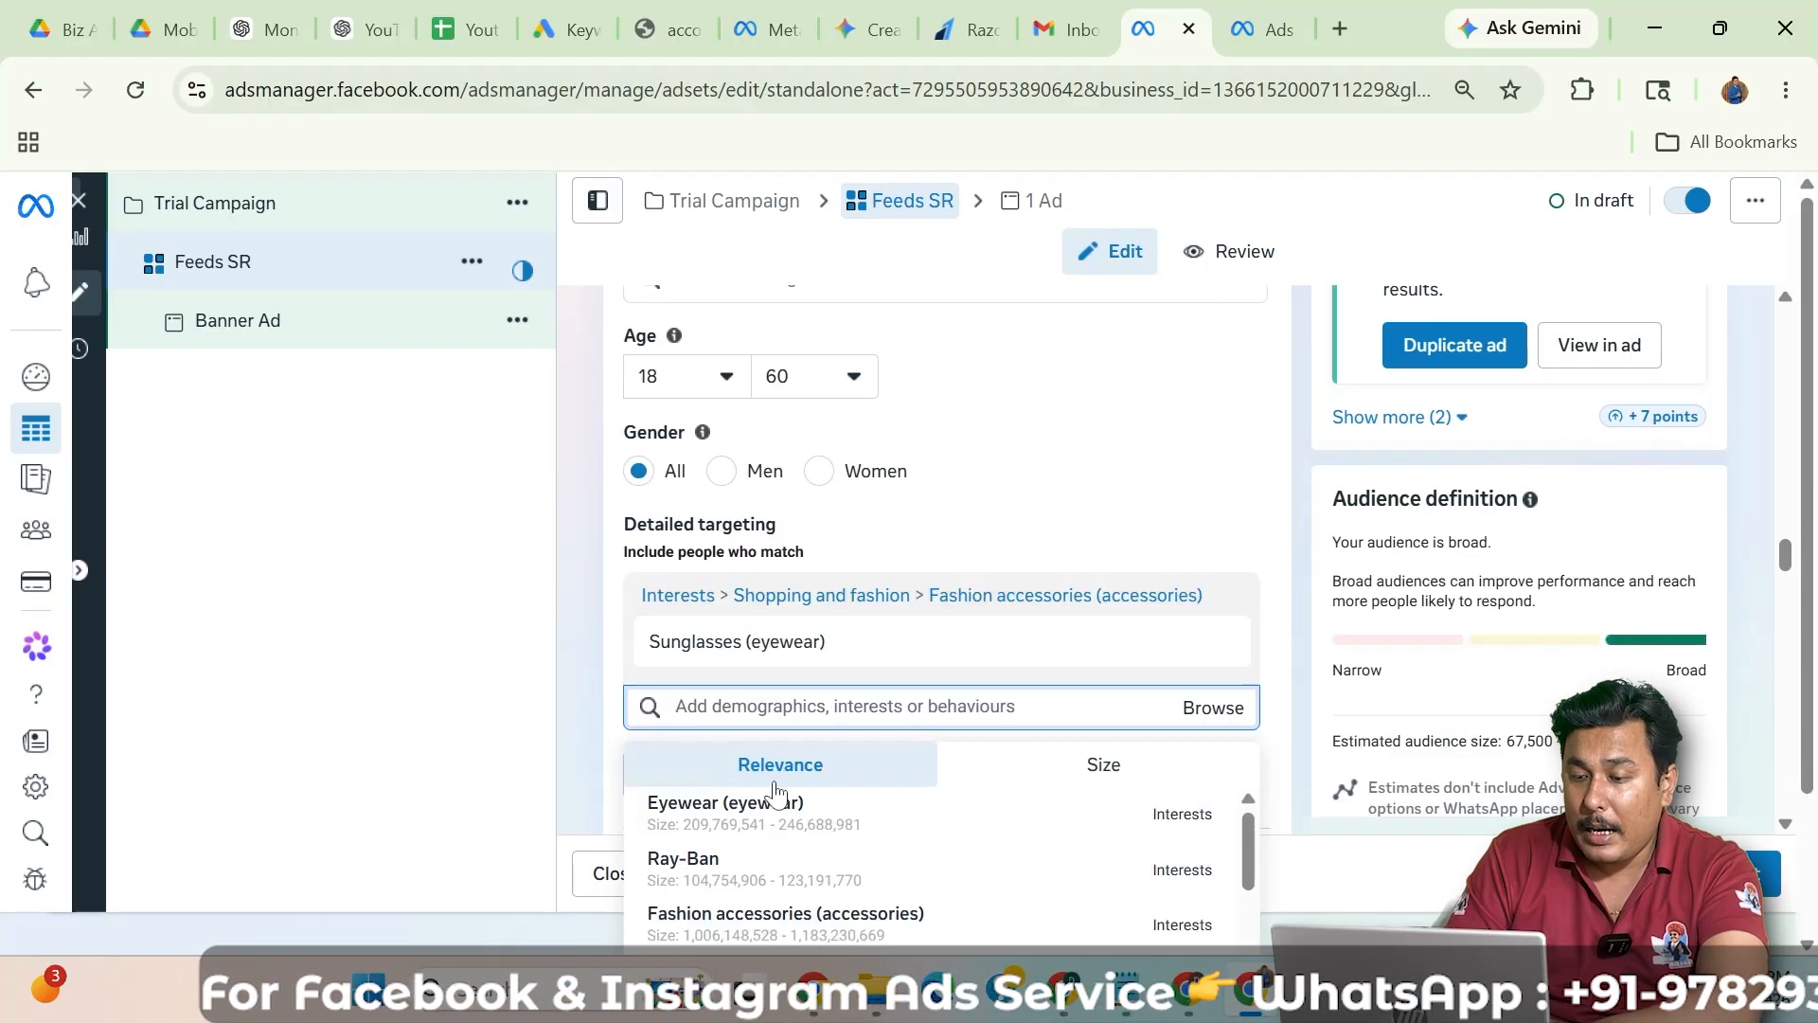
- Add the suggested interests Eyewear (eyewear) and Lens (optics) to the detailed targeting
left_click(767, 807)
scroll(830, 699, "down", 1)
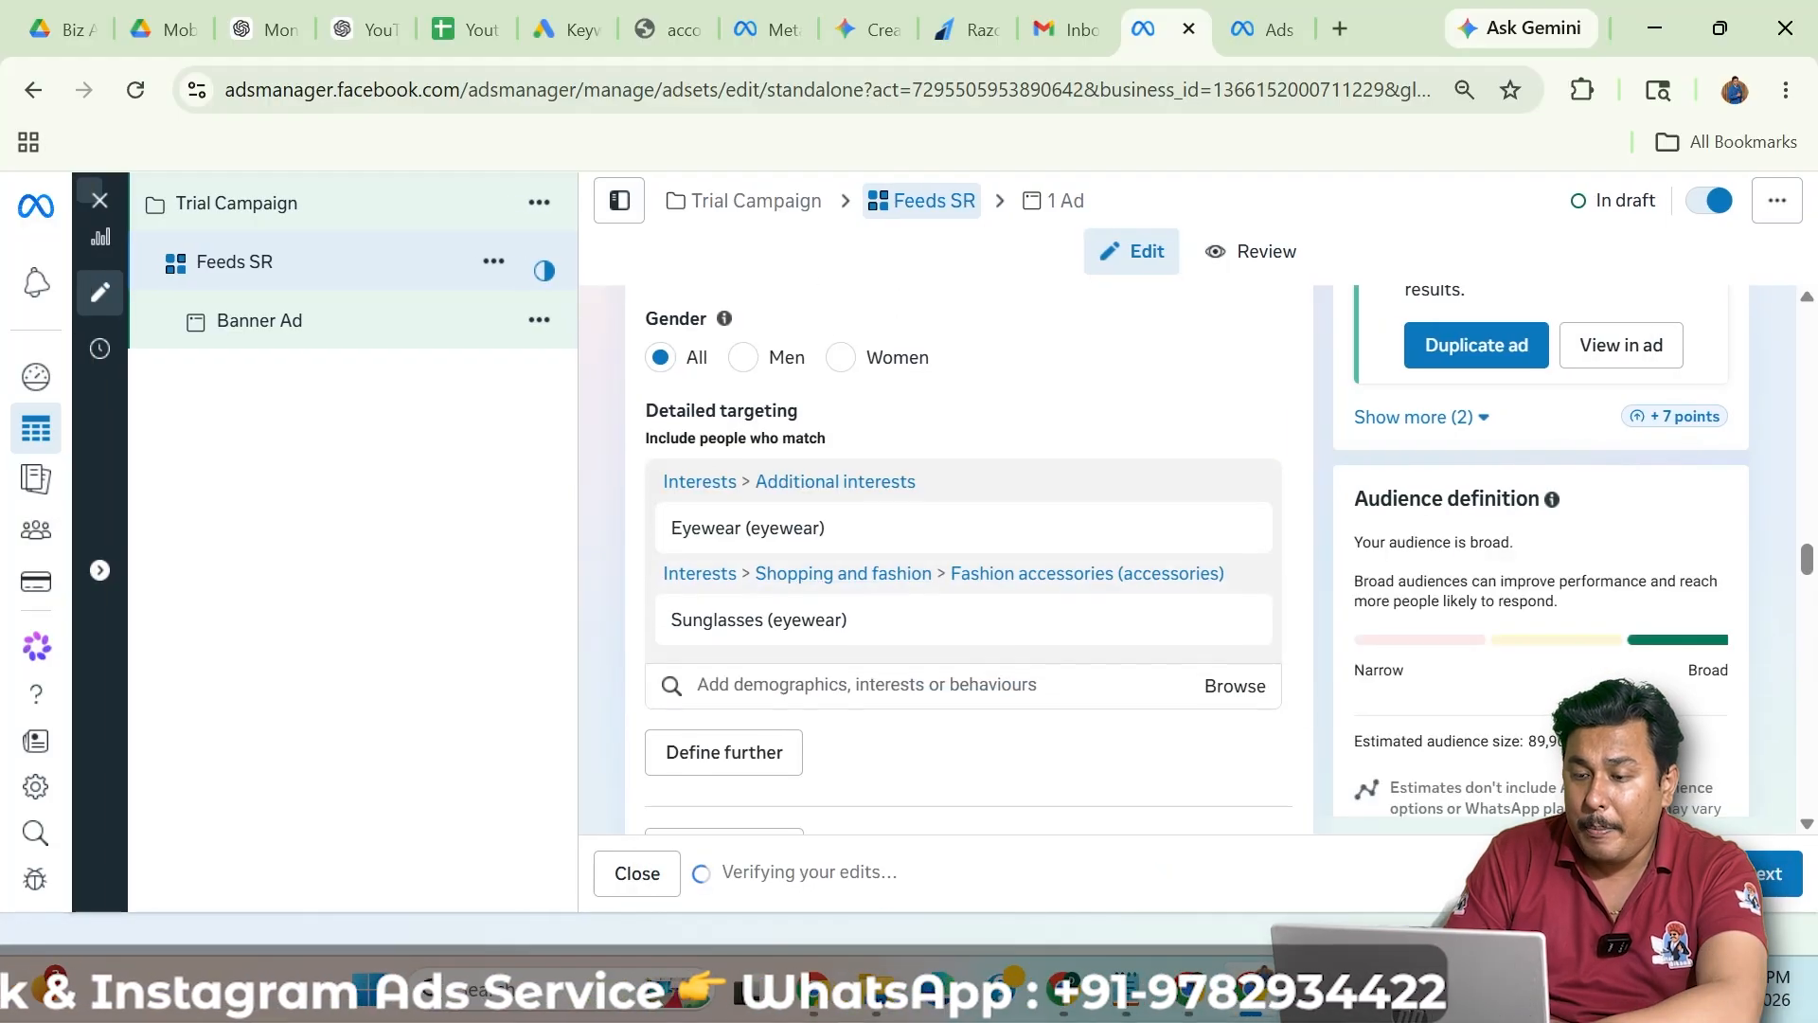
left_click(767, 683)
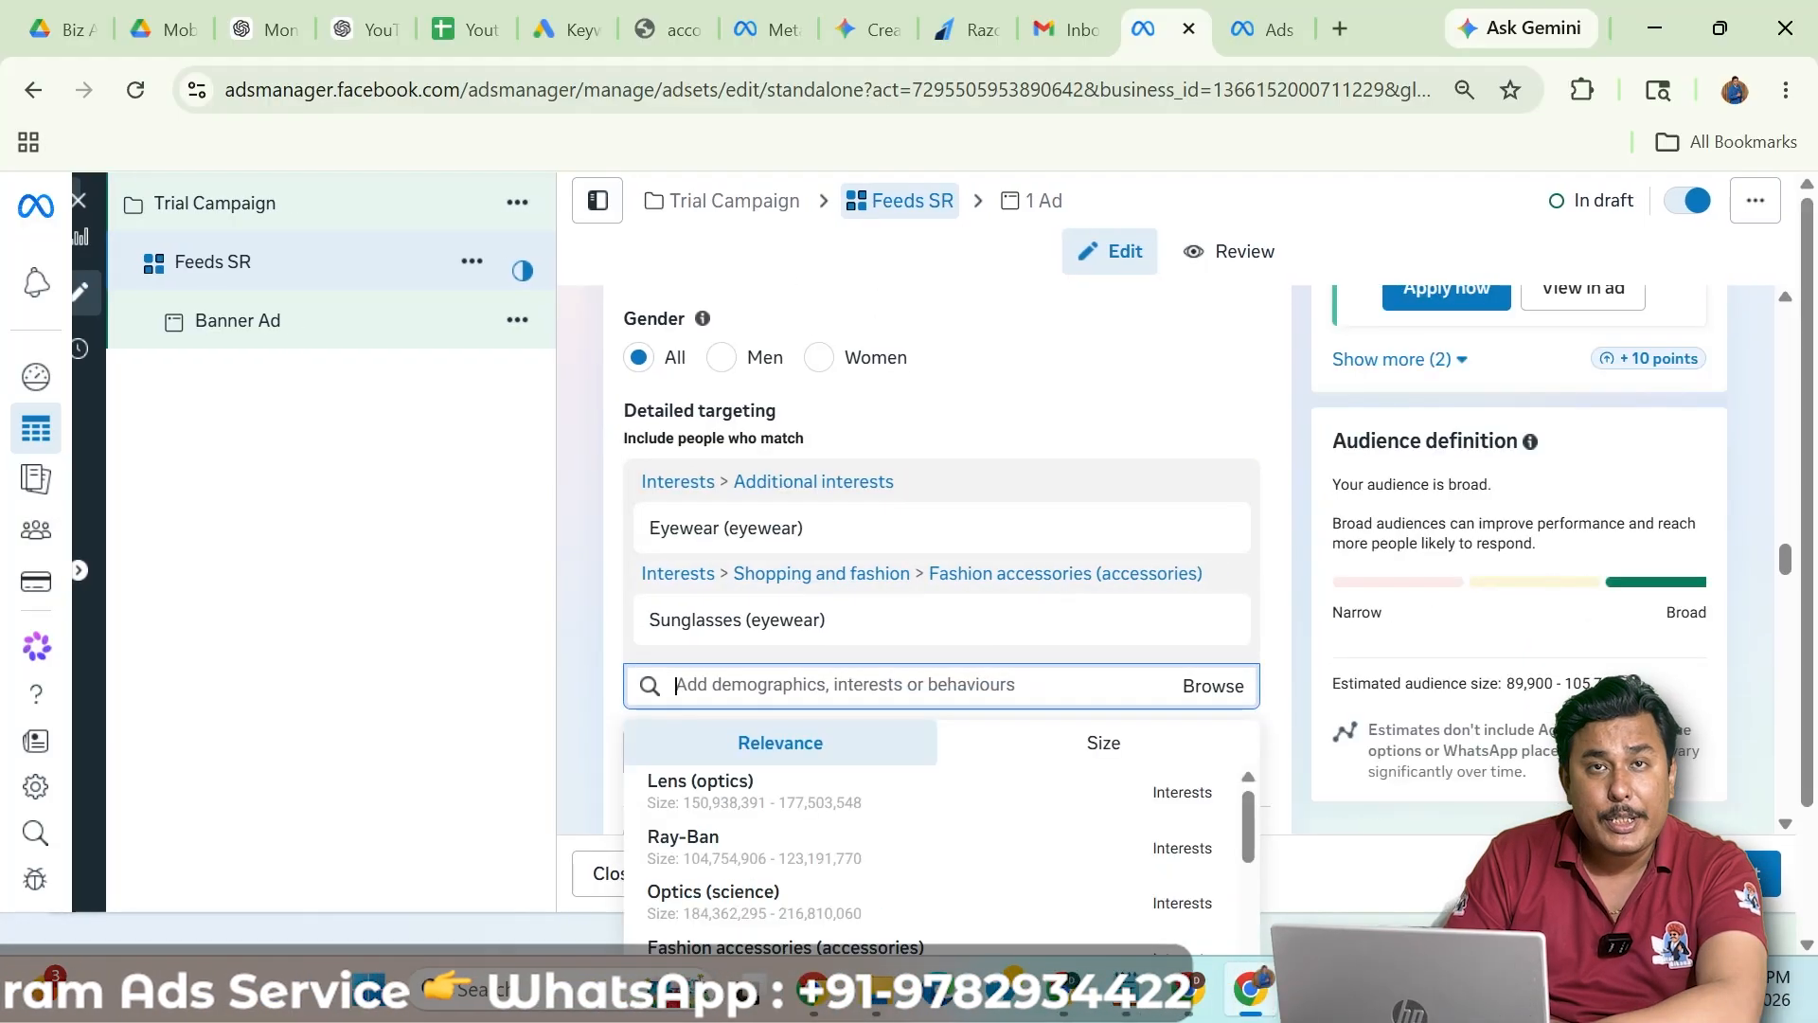
left_click(764, 812)
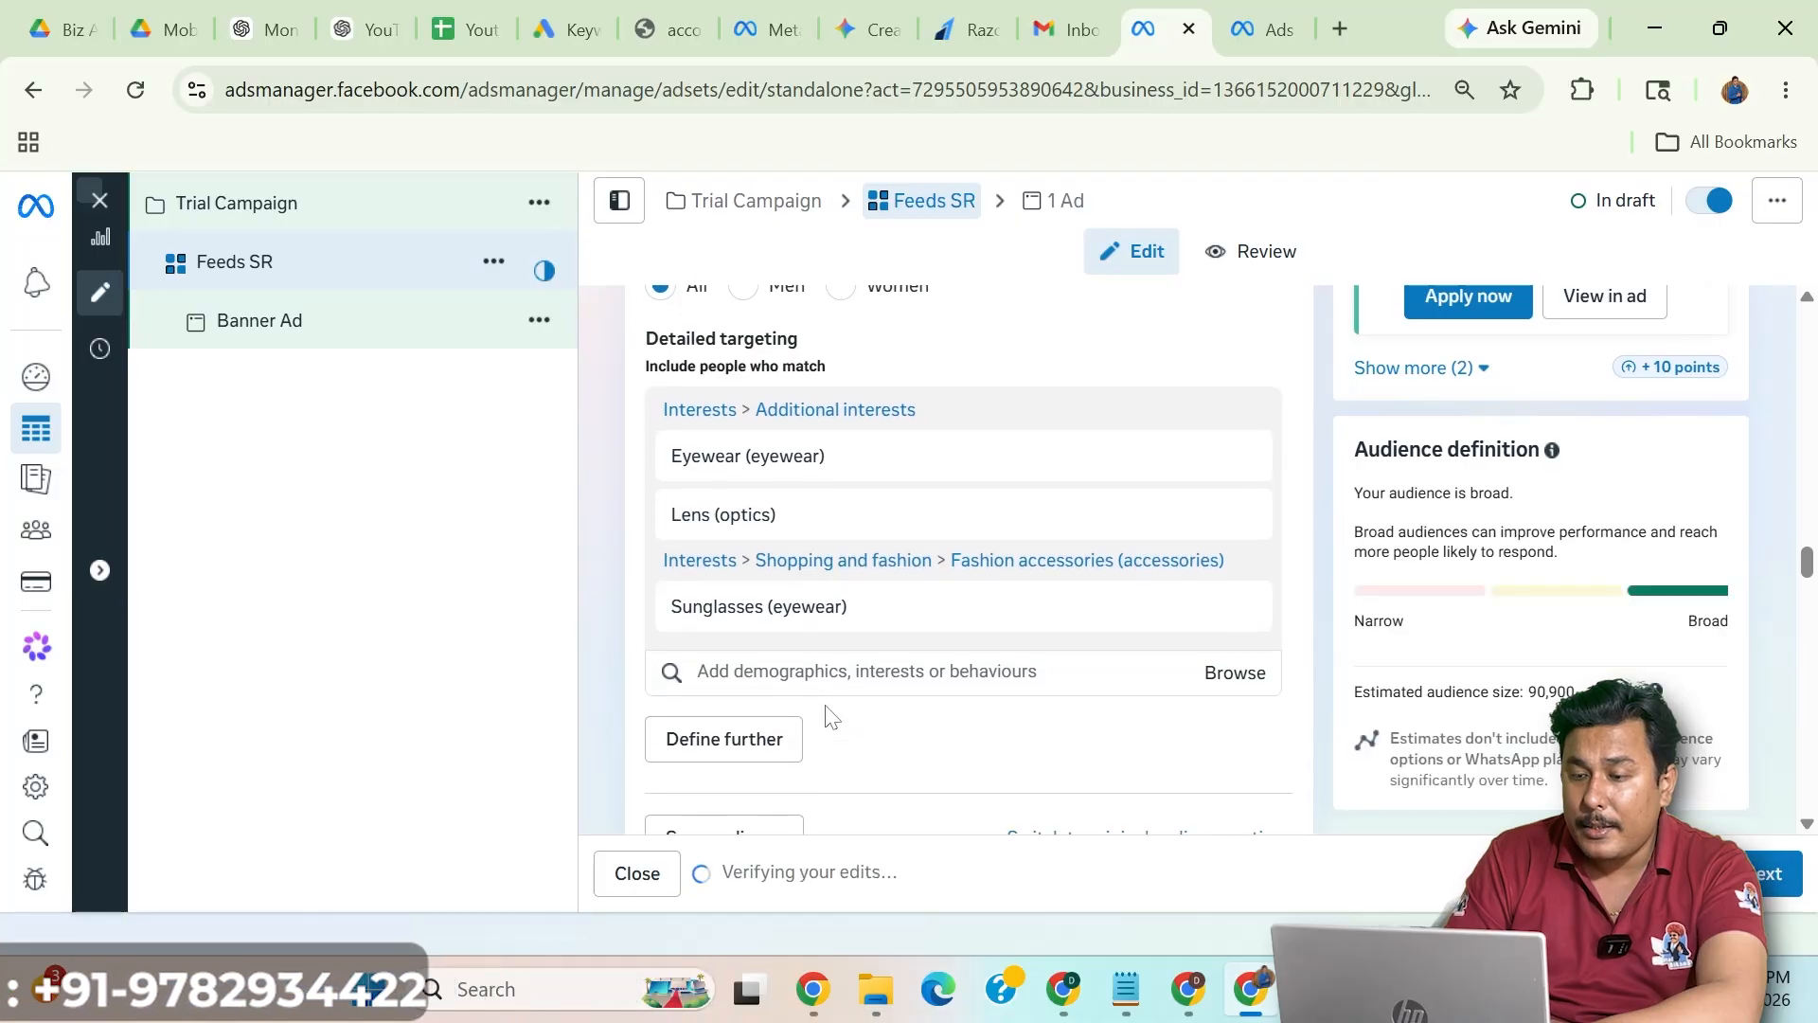
- Add the suggested brand interests Ray-Ban and Oakley, Inc. to the detailed targeting
scroll(833, 716, "down", 1)
left_click(776, 669)
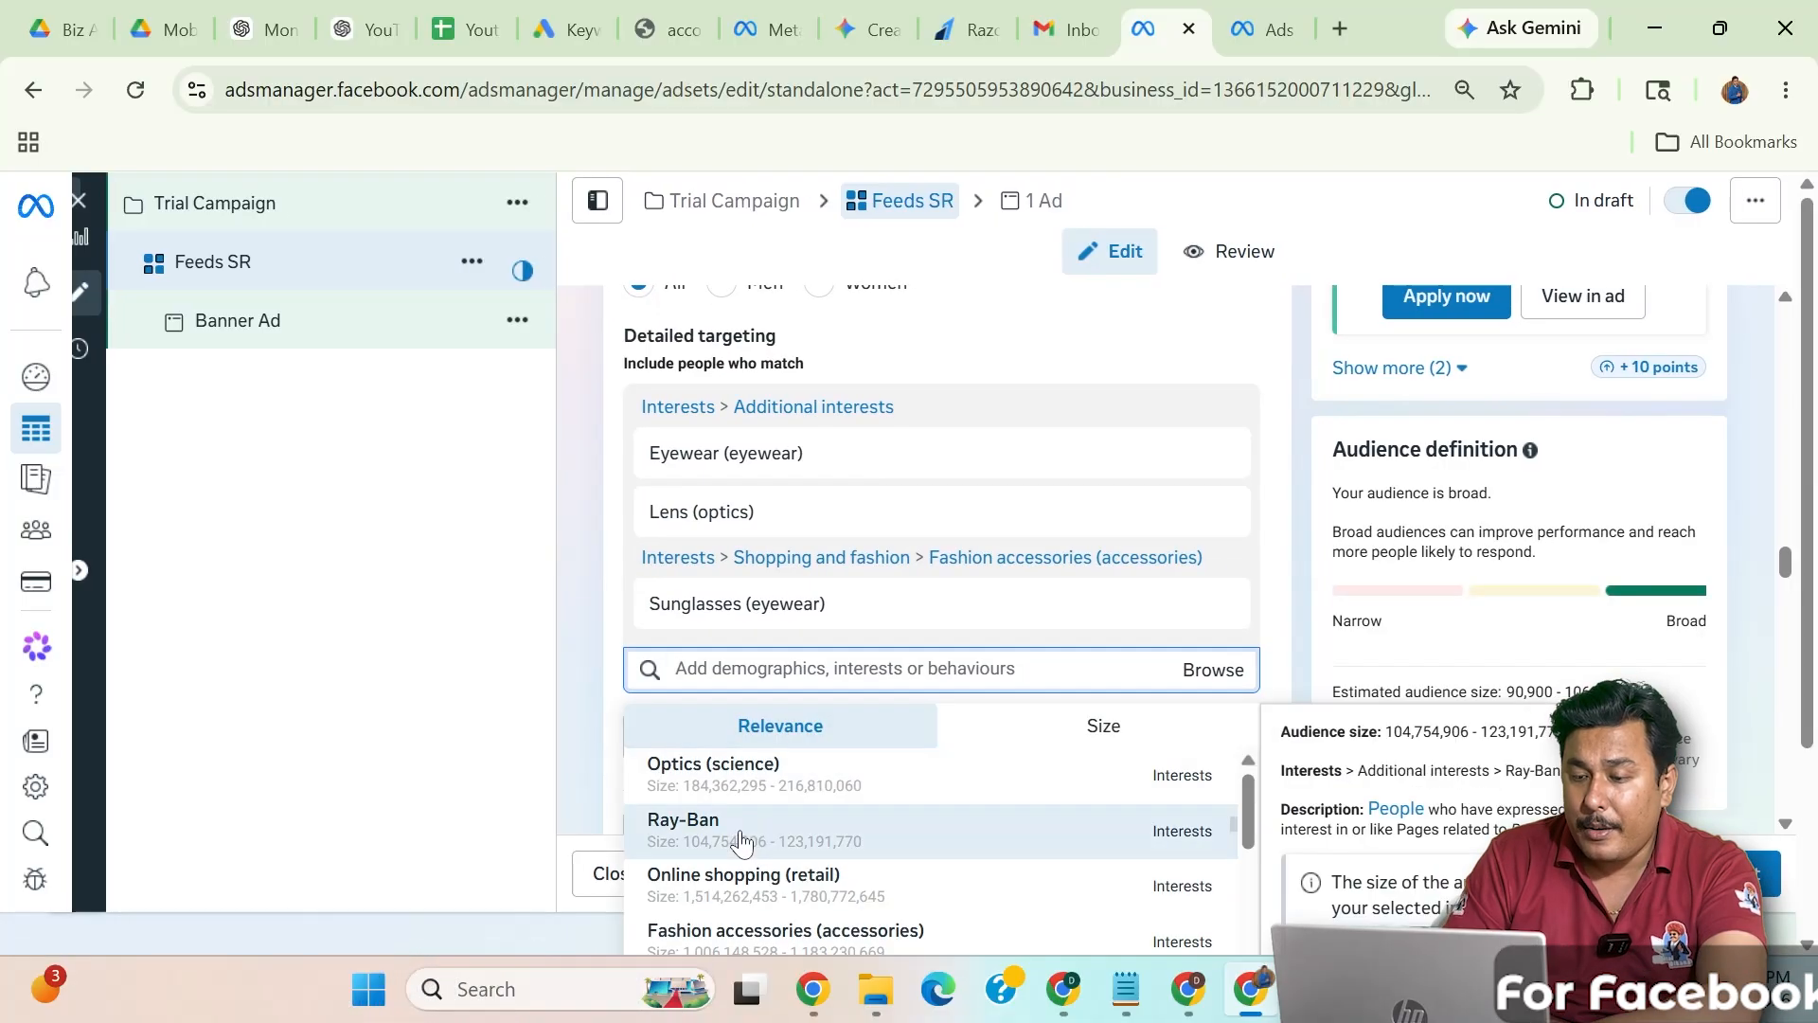
left_click(743, 836)
scroll(828, 705, "down", 1)
left_click(805, 660)
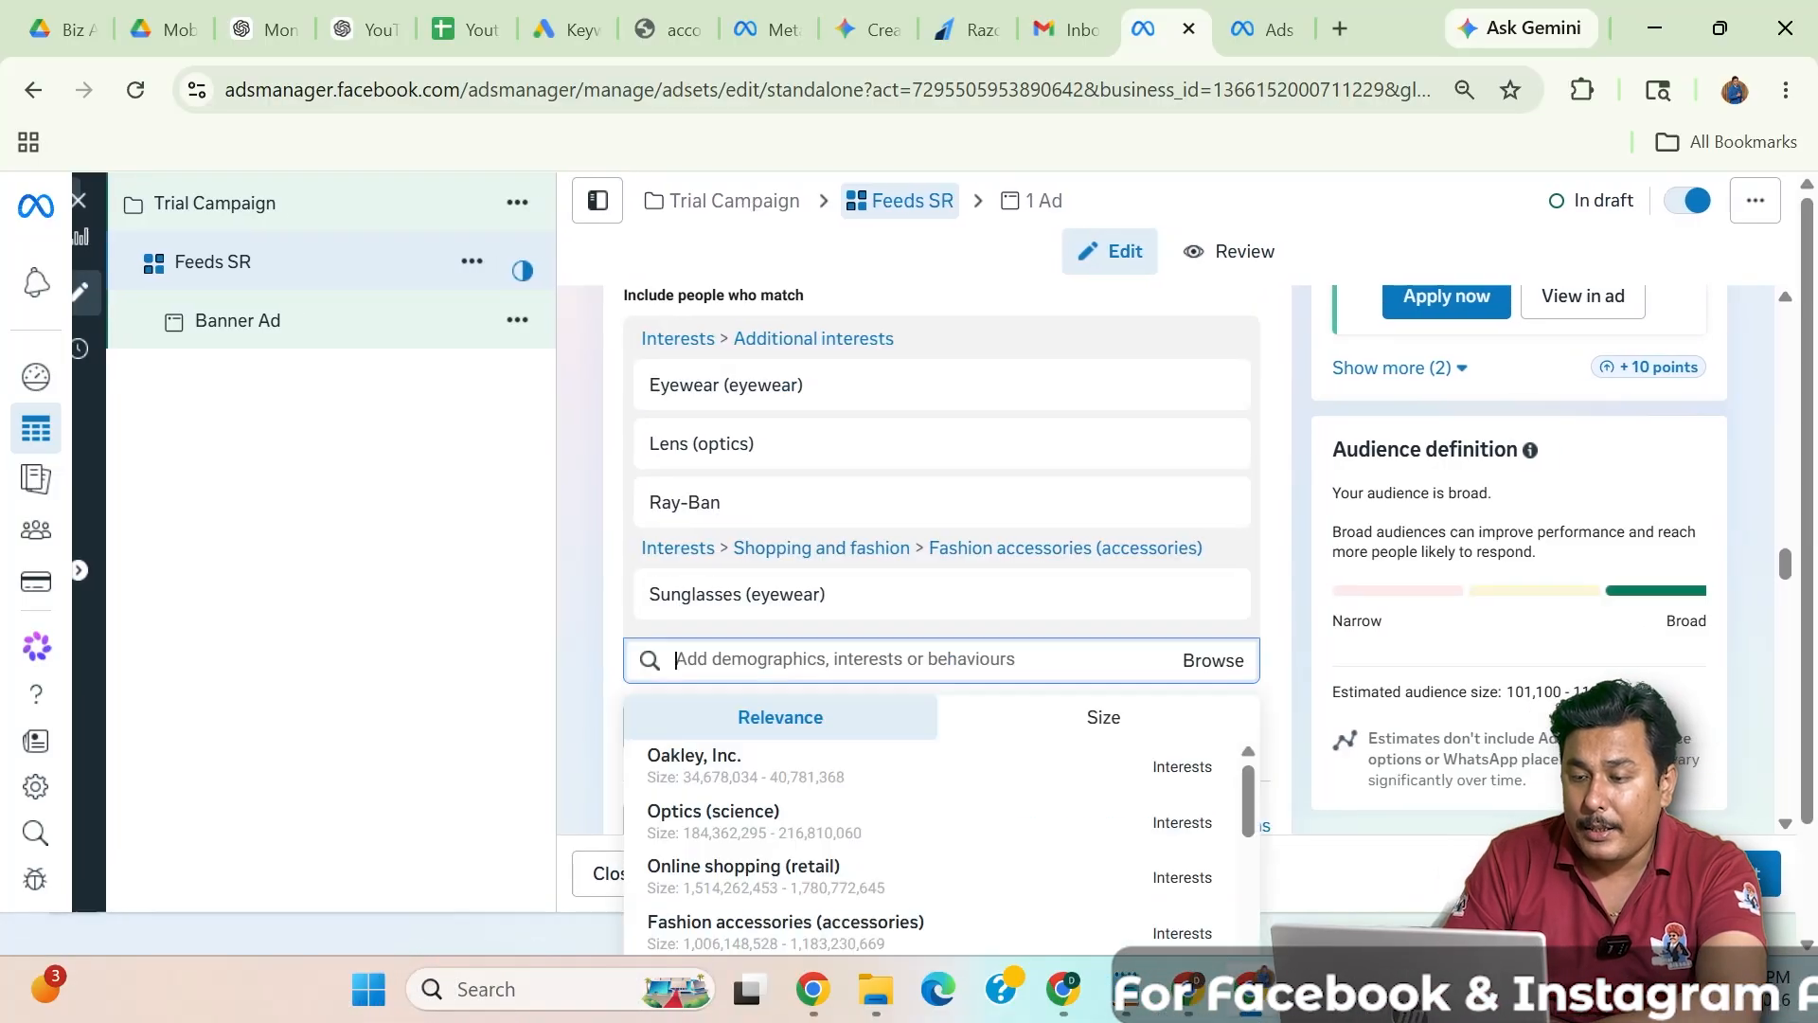
left_click(740, 781)
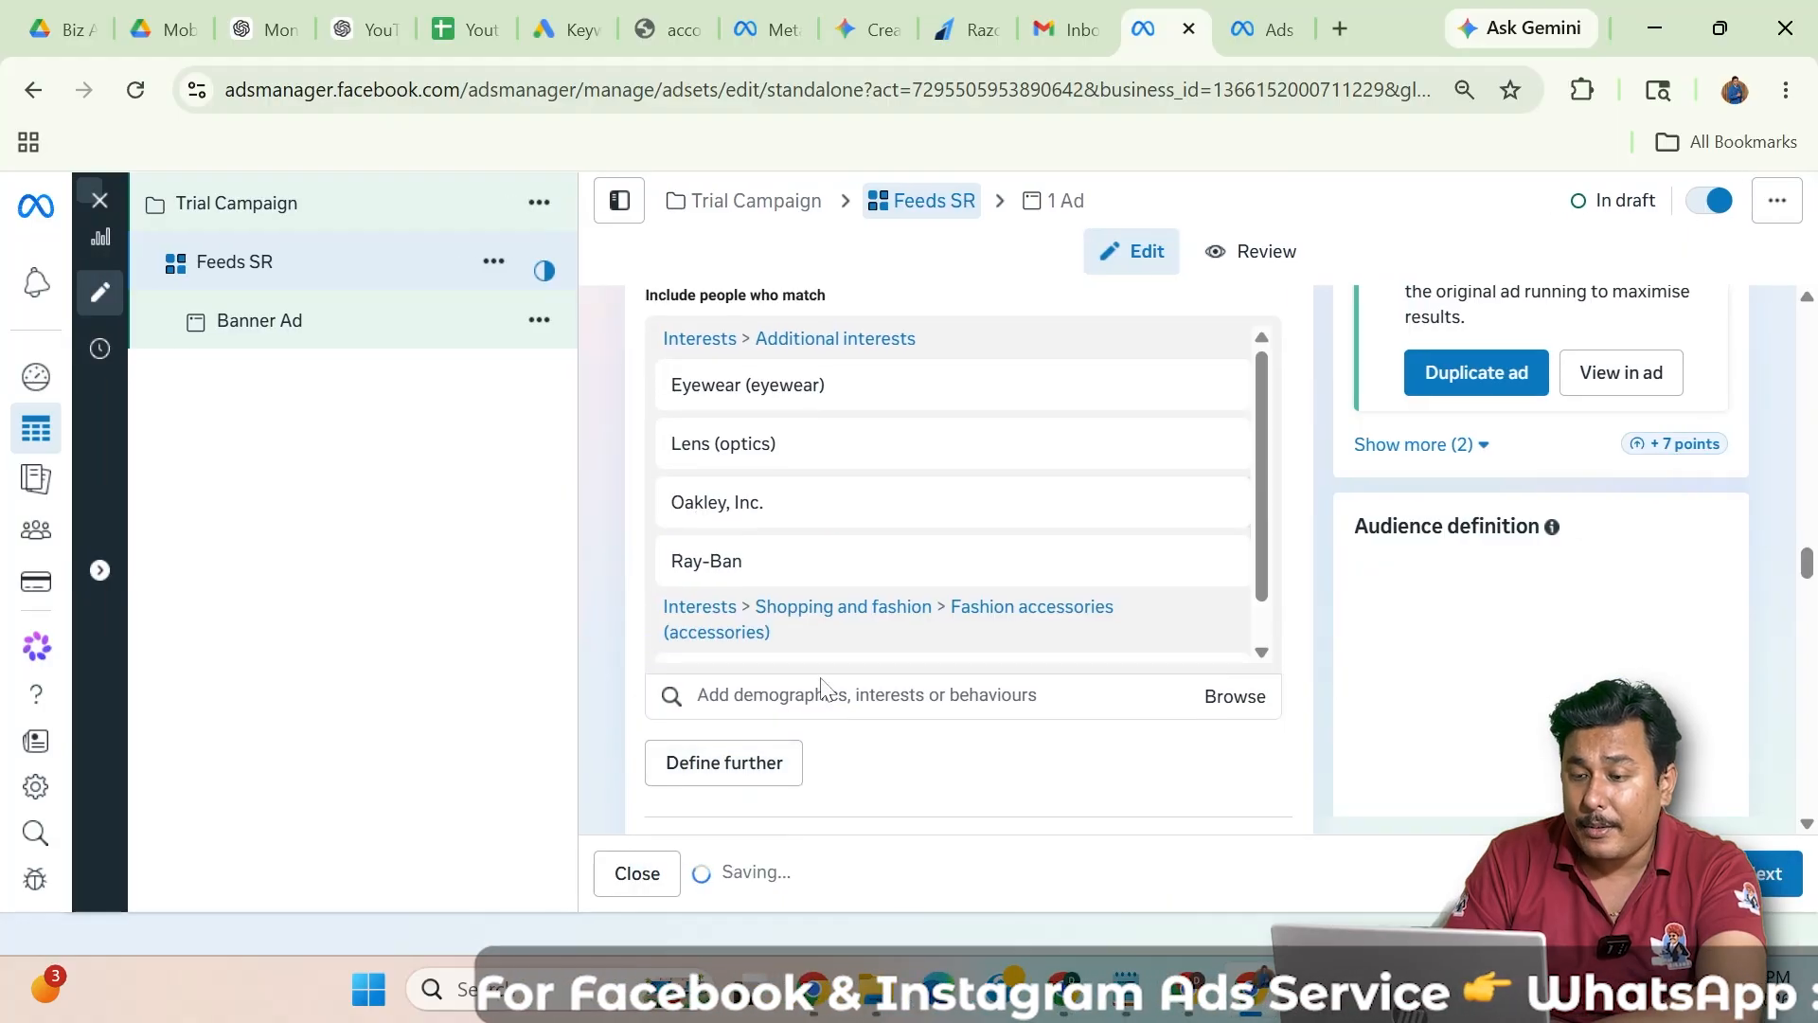
- Look through the remaining detailed targeting suggestions and close the list without adding another
scroll(810, 681, "down", 1)
left_click(852, 623)
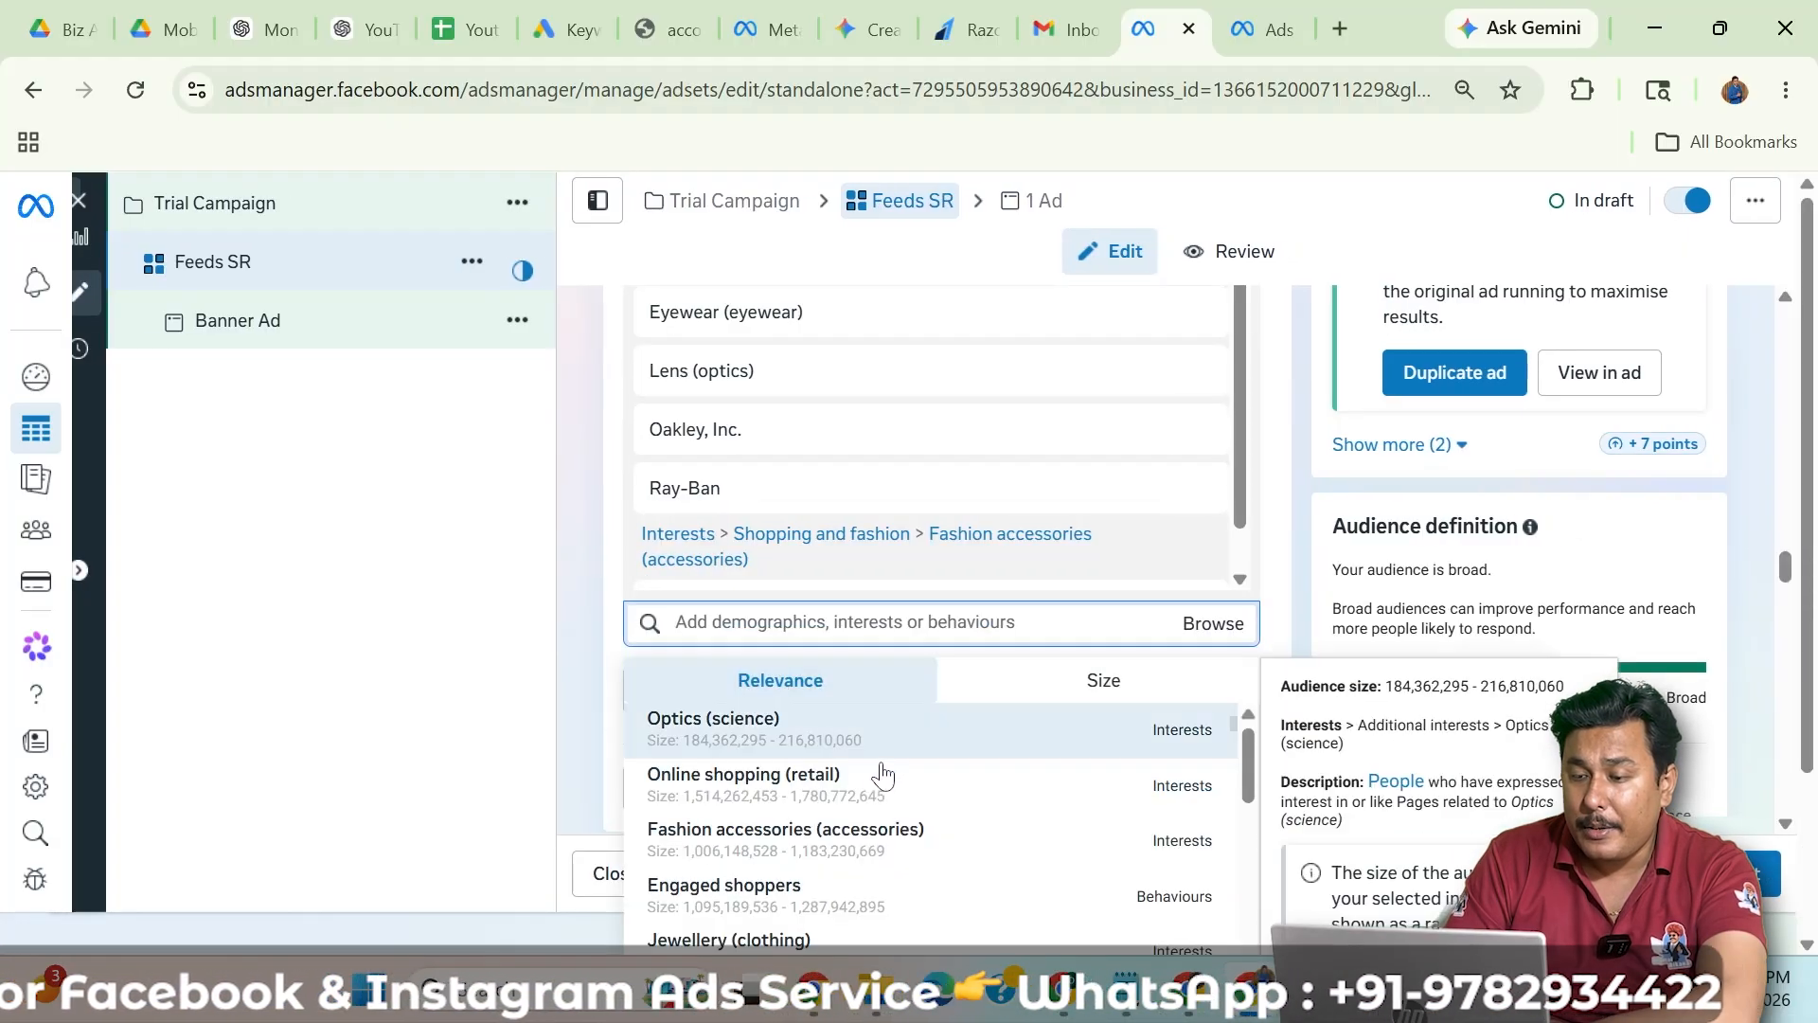
scroll(859, 816, "down", 1)
scroll(859, 816, "down", 3)
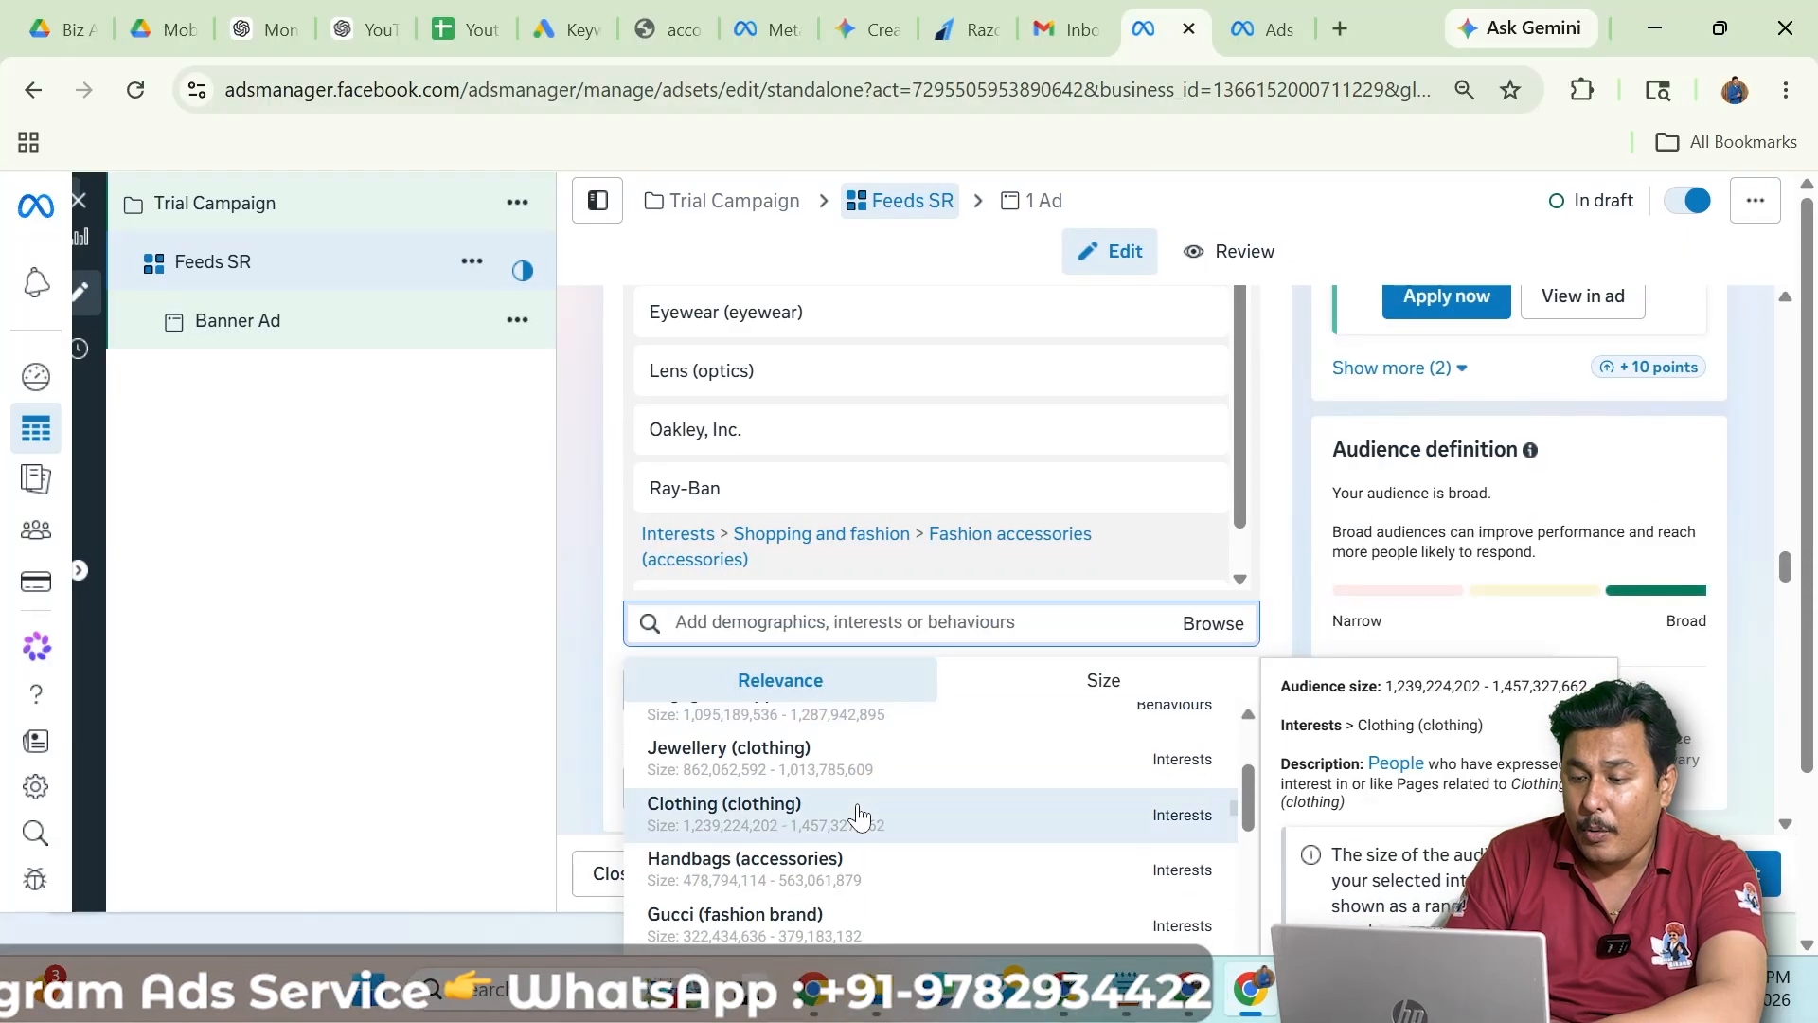
scroll(859, 816, "up", 4)
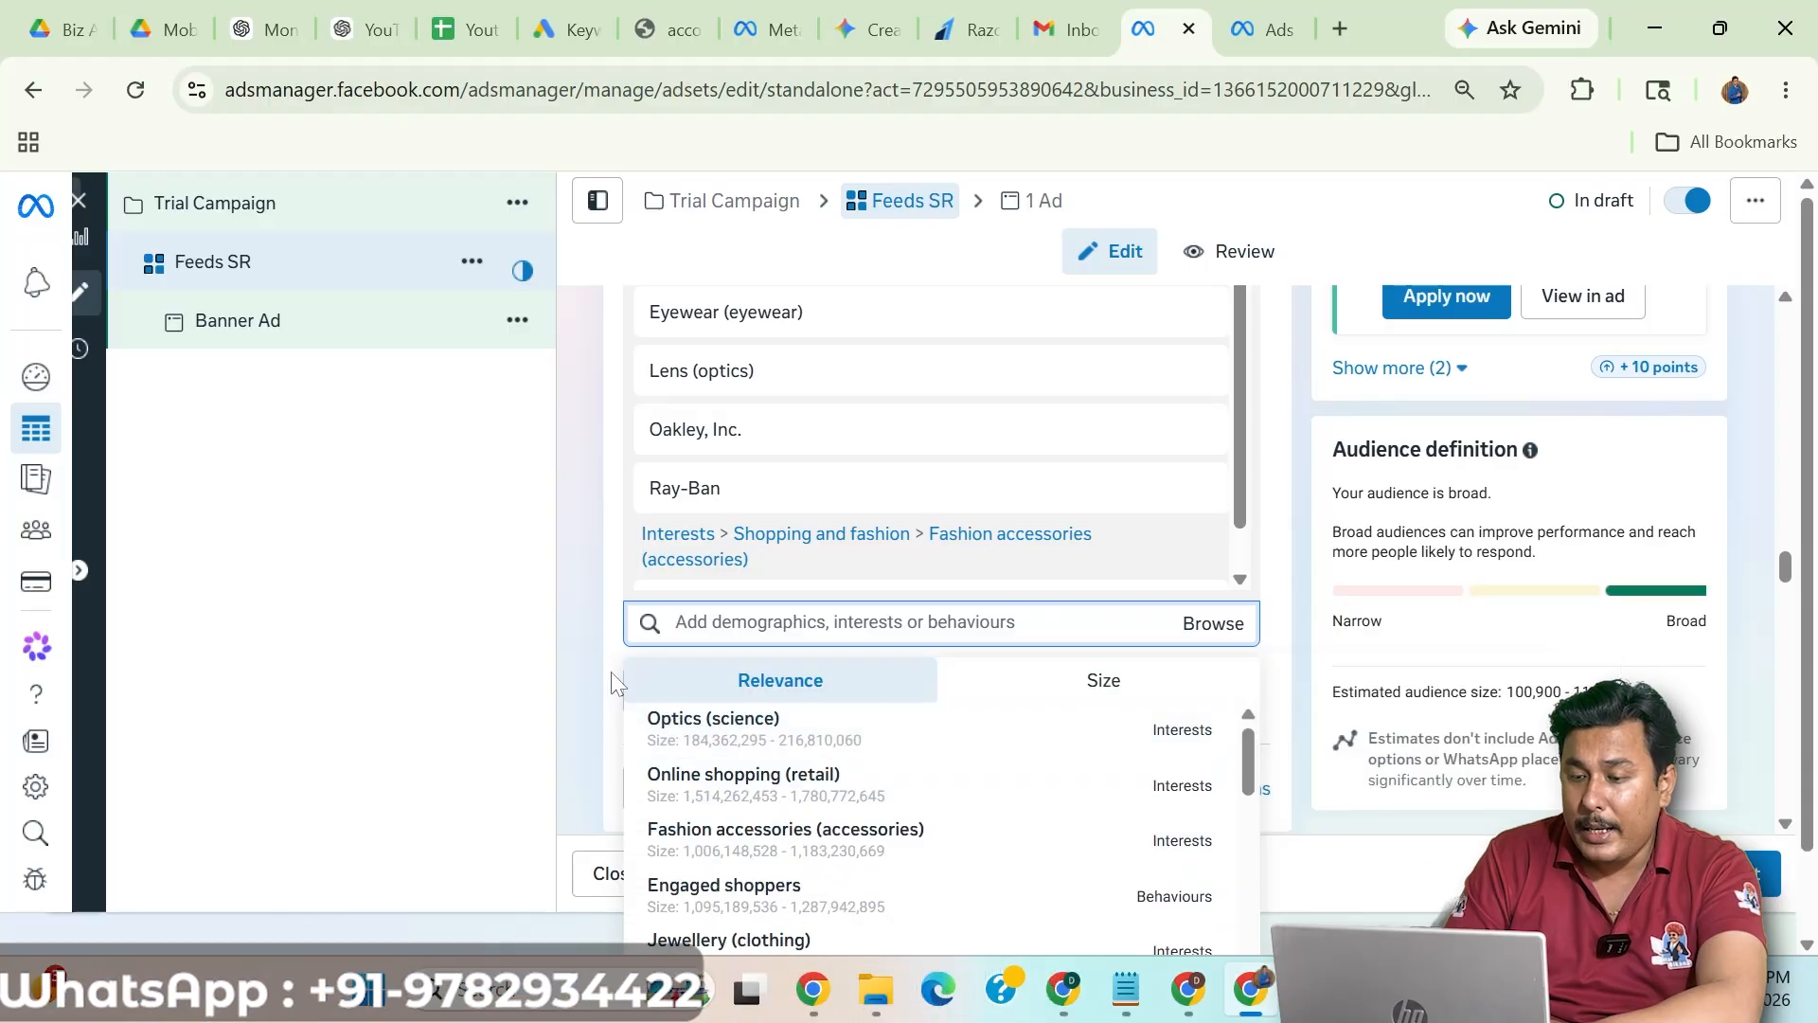
left_click(603, 625)
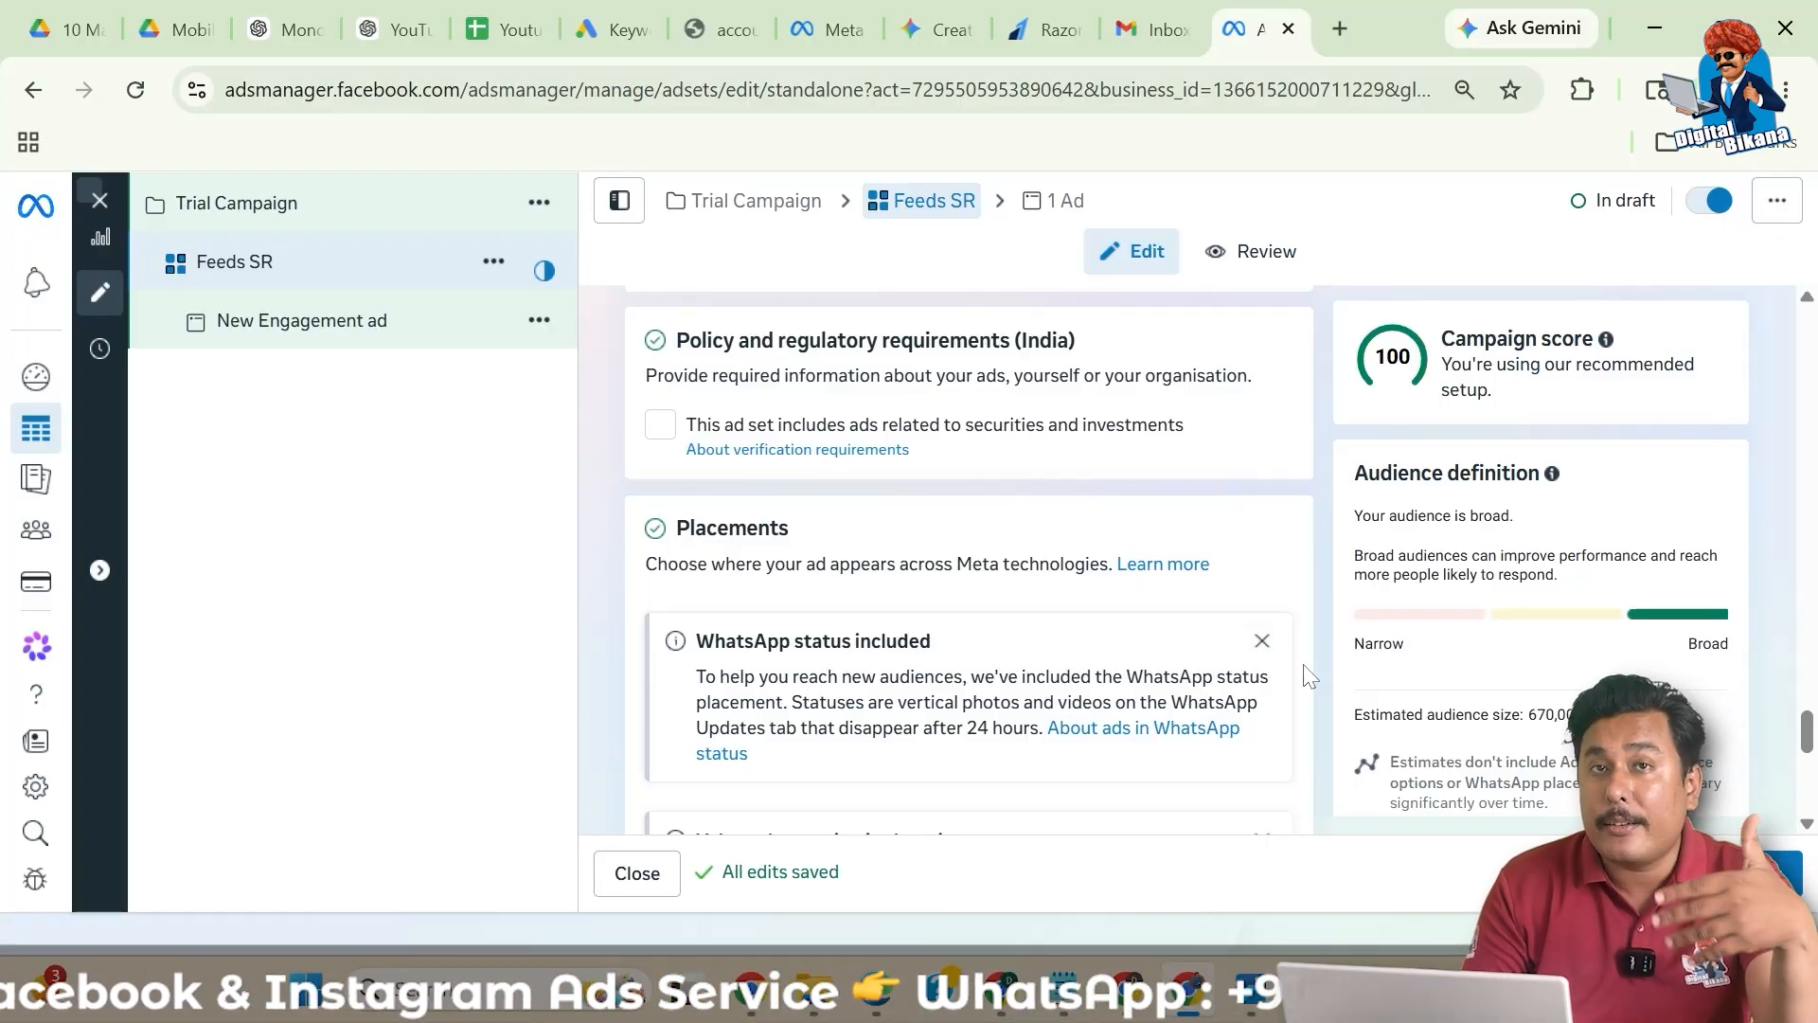
- Edit the ad set's placement setting and switch it from Advantage+ placements to Manual placements
scroll(1309, 676, "down", 2)
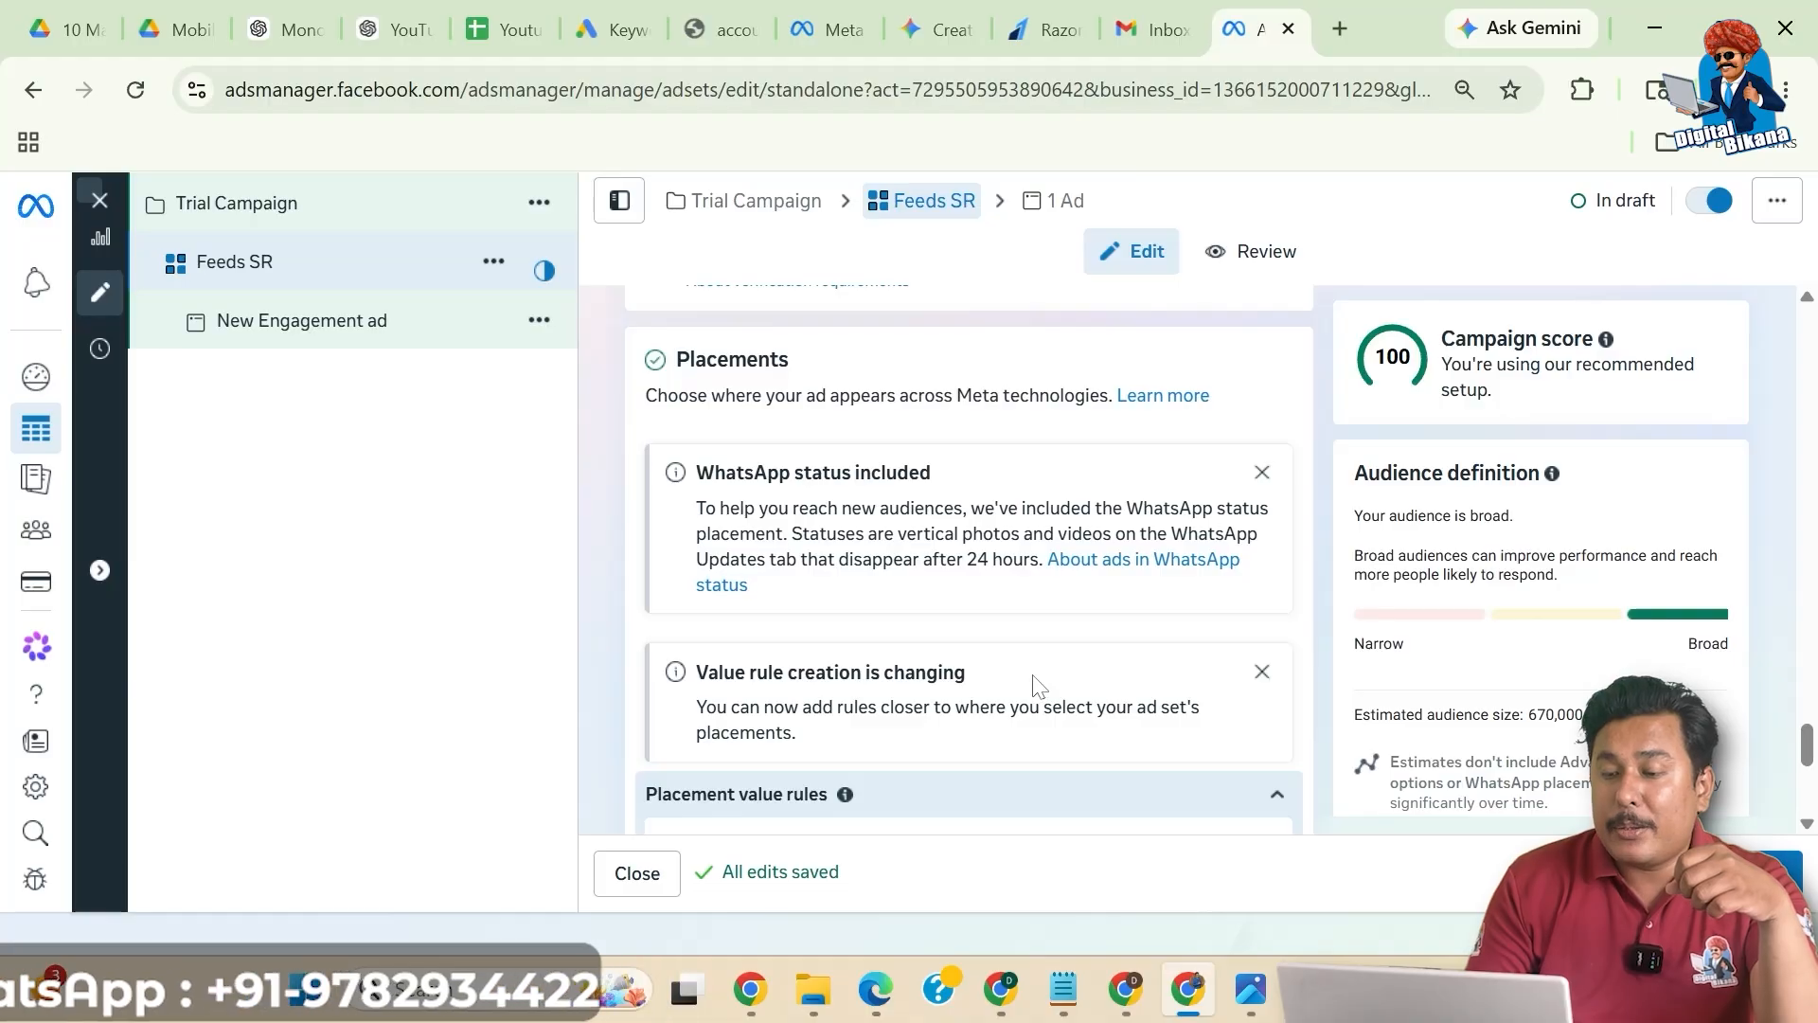
scroll(1031, 690, "down", 3)
scroll(1035, 683, "down", 3)
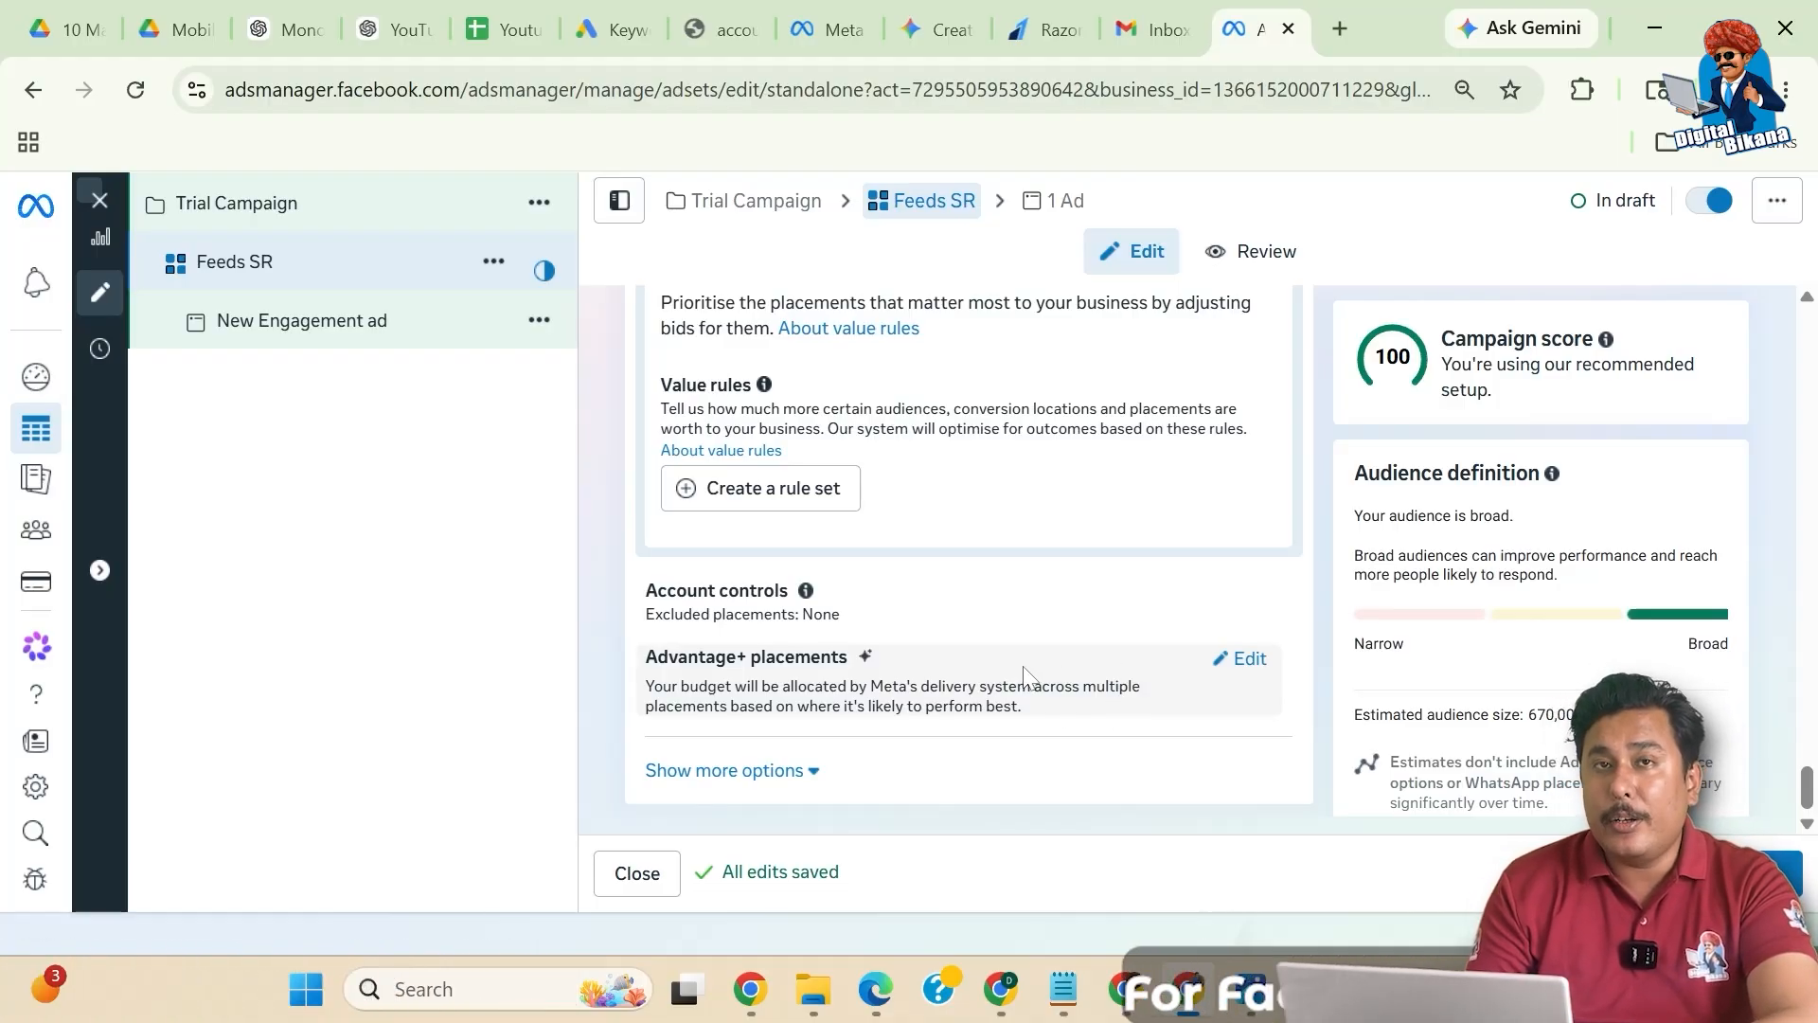
scroll(1120, 637, "up", 5)
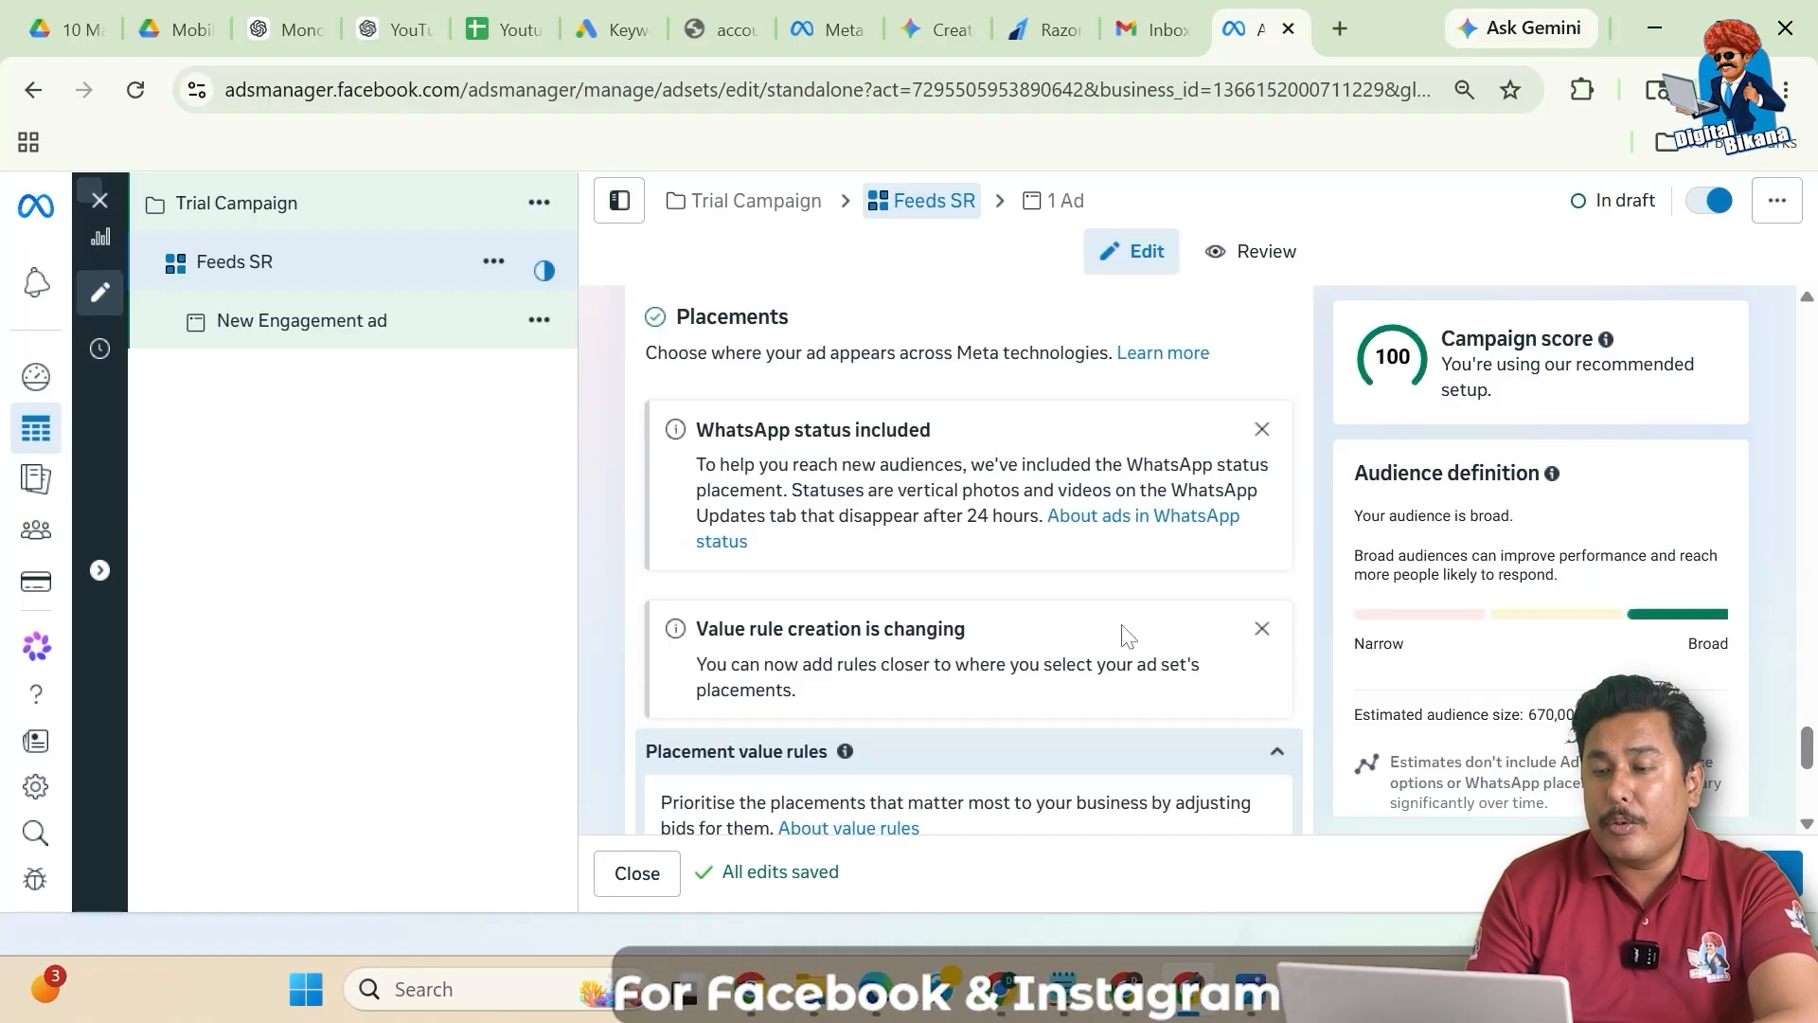
scroll(1125, 635, "up", 1)
scroll(1036, 670, "down", 5)
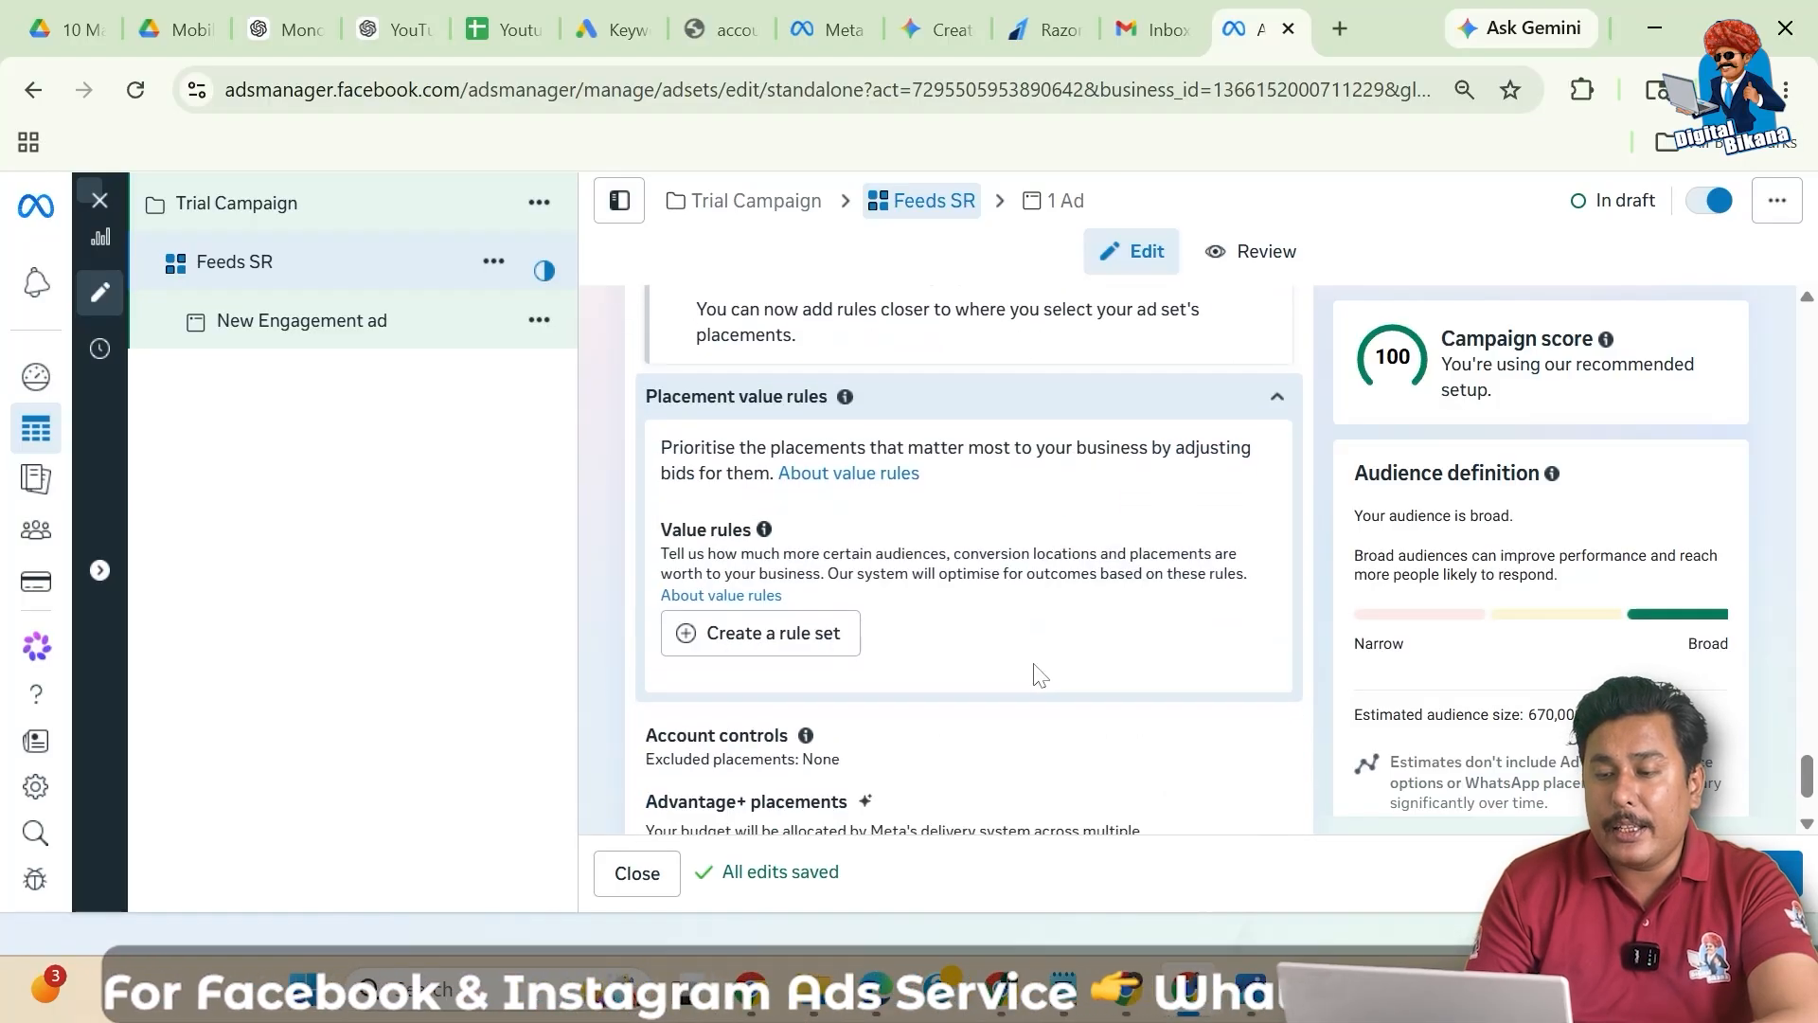
scroll(1036, 670, "down", 2)
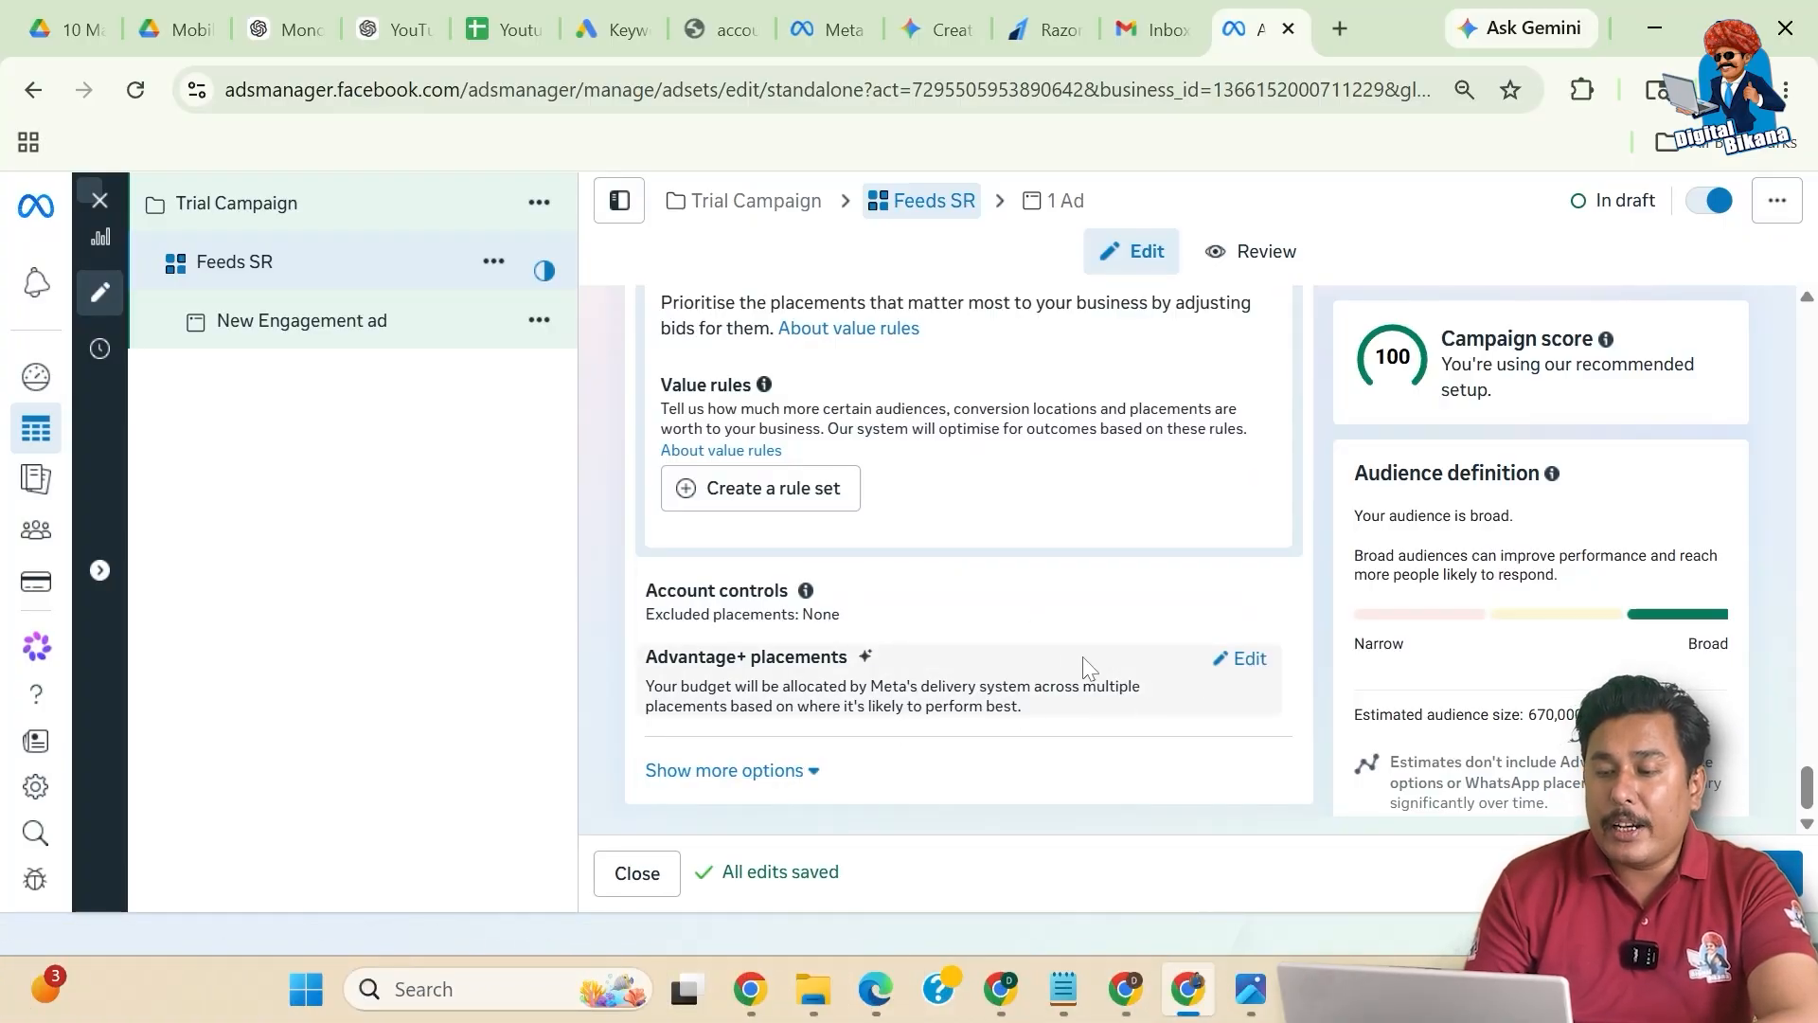
left_click(1248, 659)
scroll(1169, 691, "down", 2)
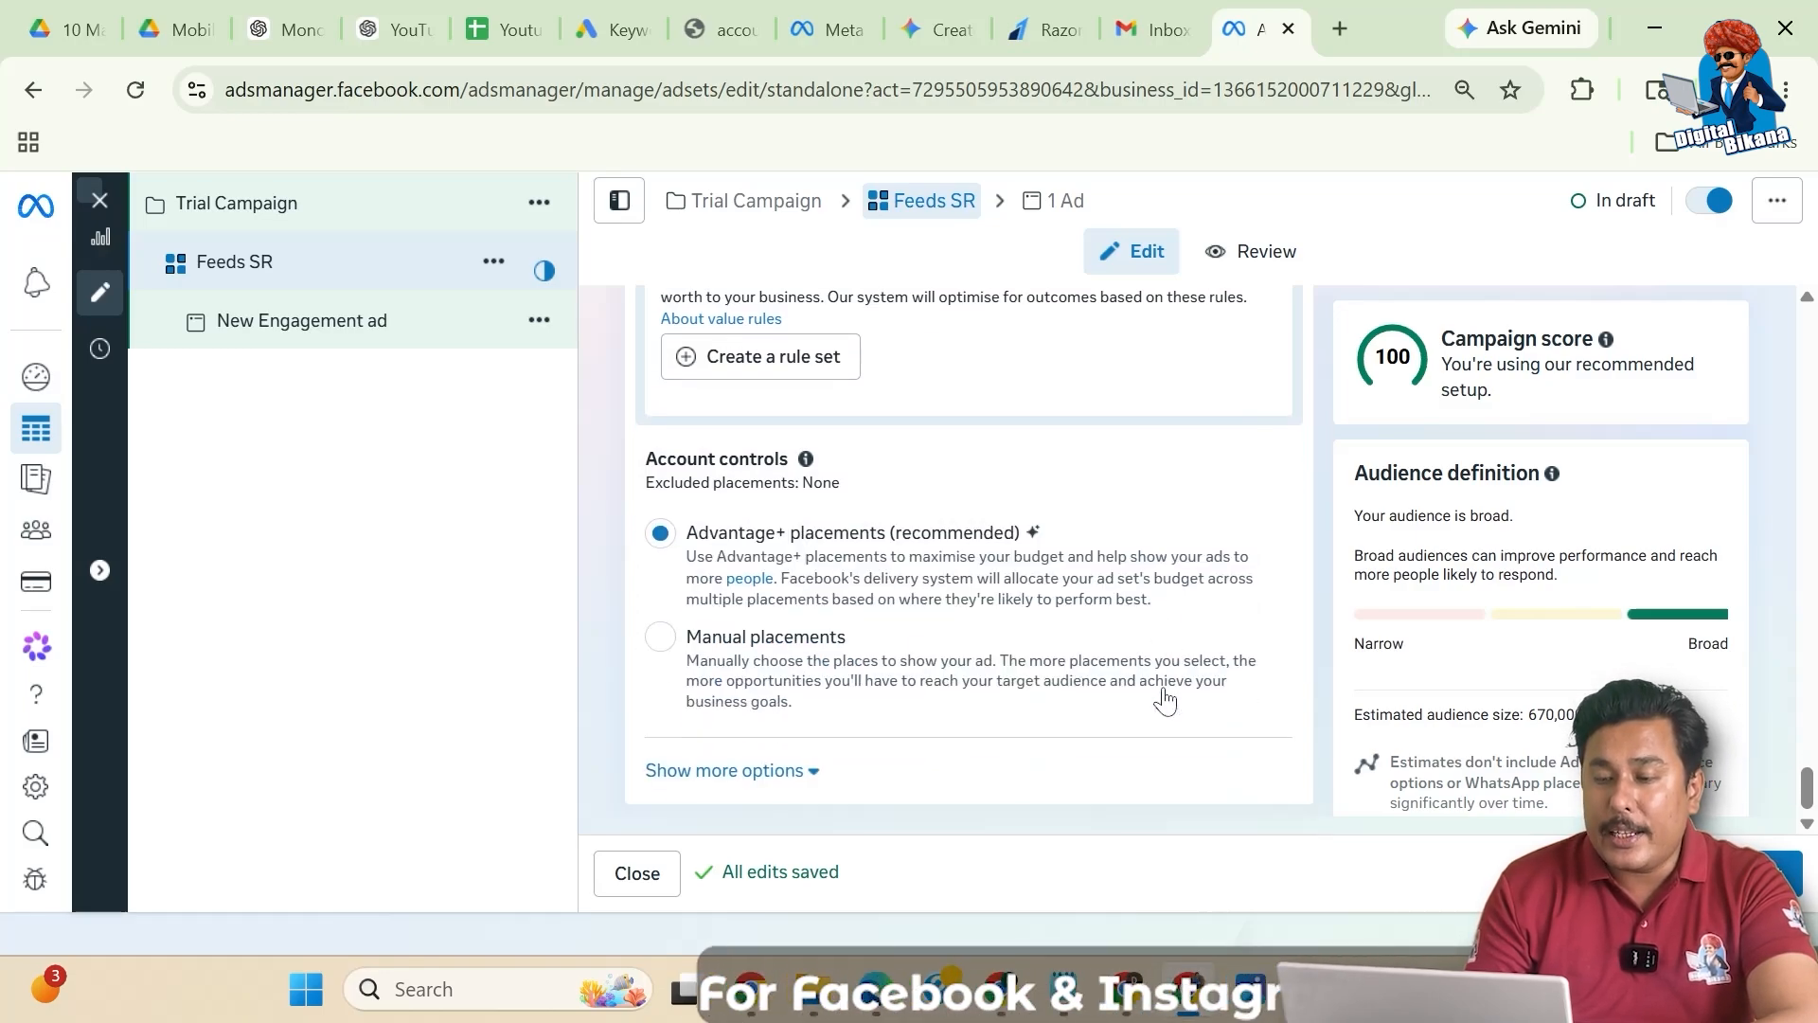
left_click(662, 639)
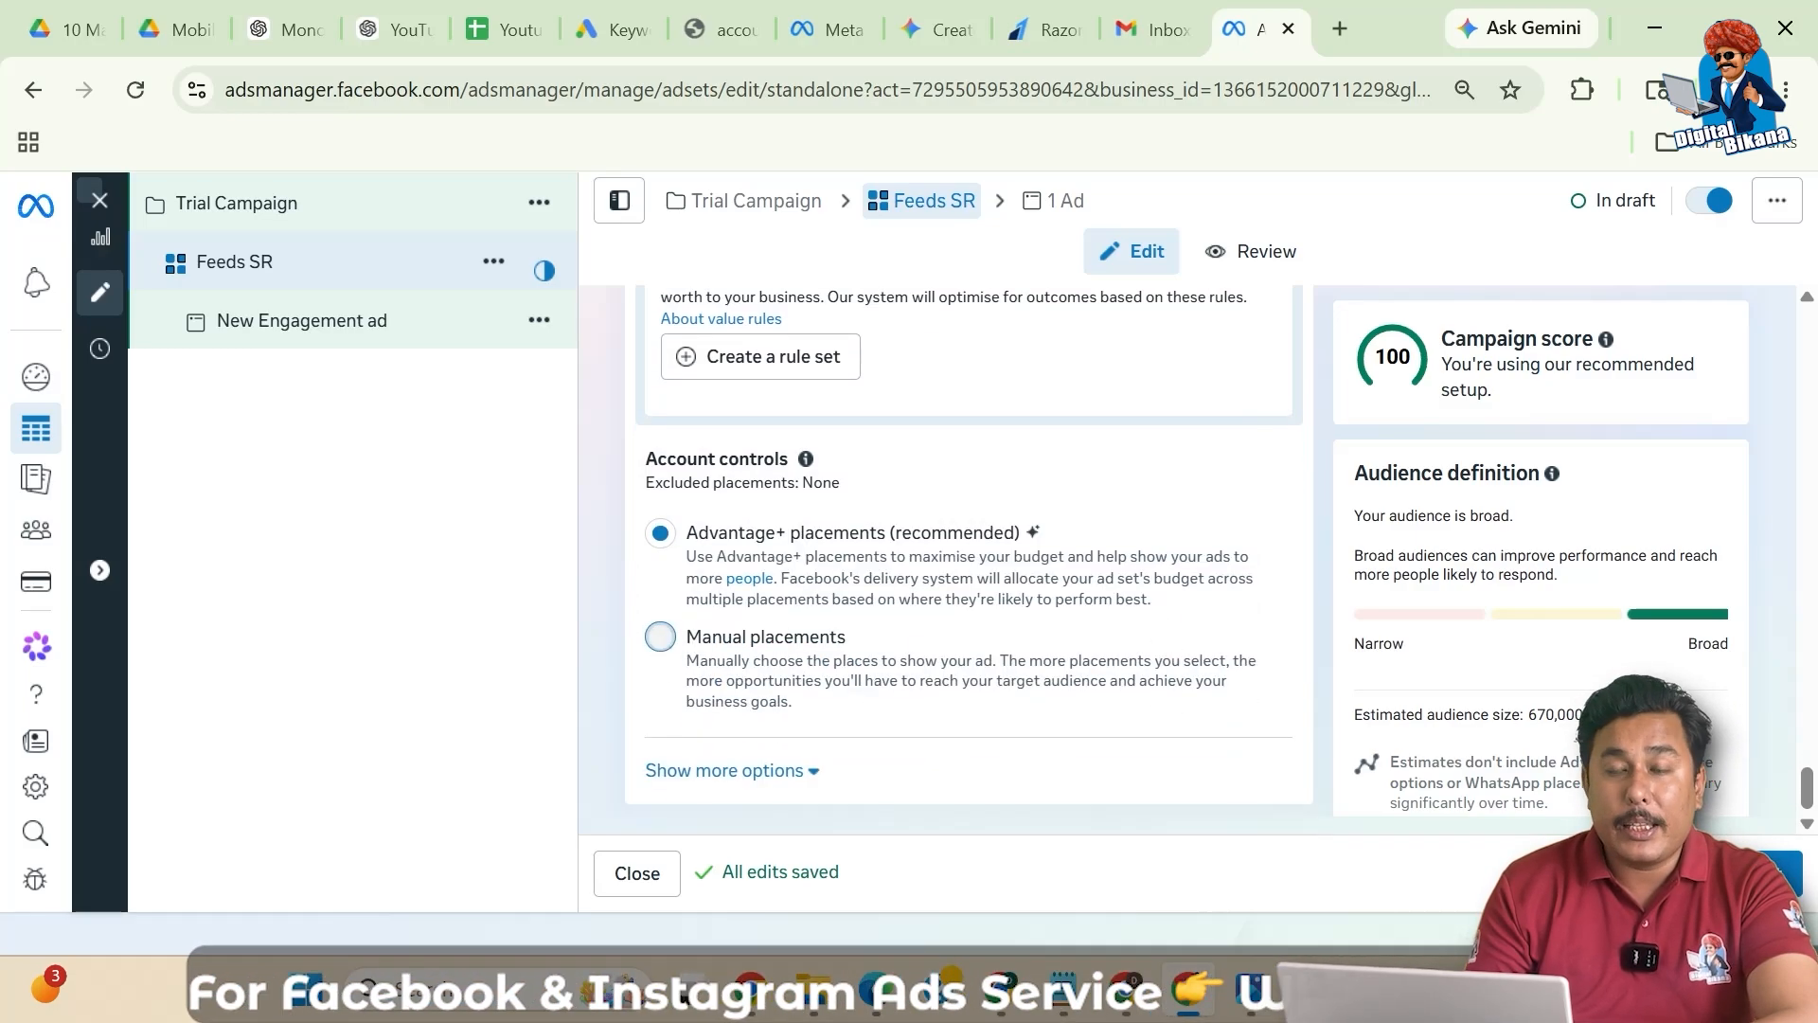
- Examine the platforms and the individual placements offered under Feeds and under Stories, Status, Reels
scroll(874, 692, "down", 1)
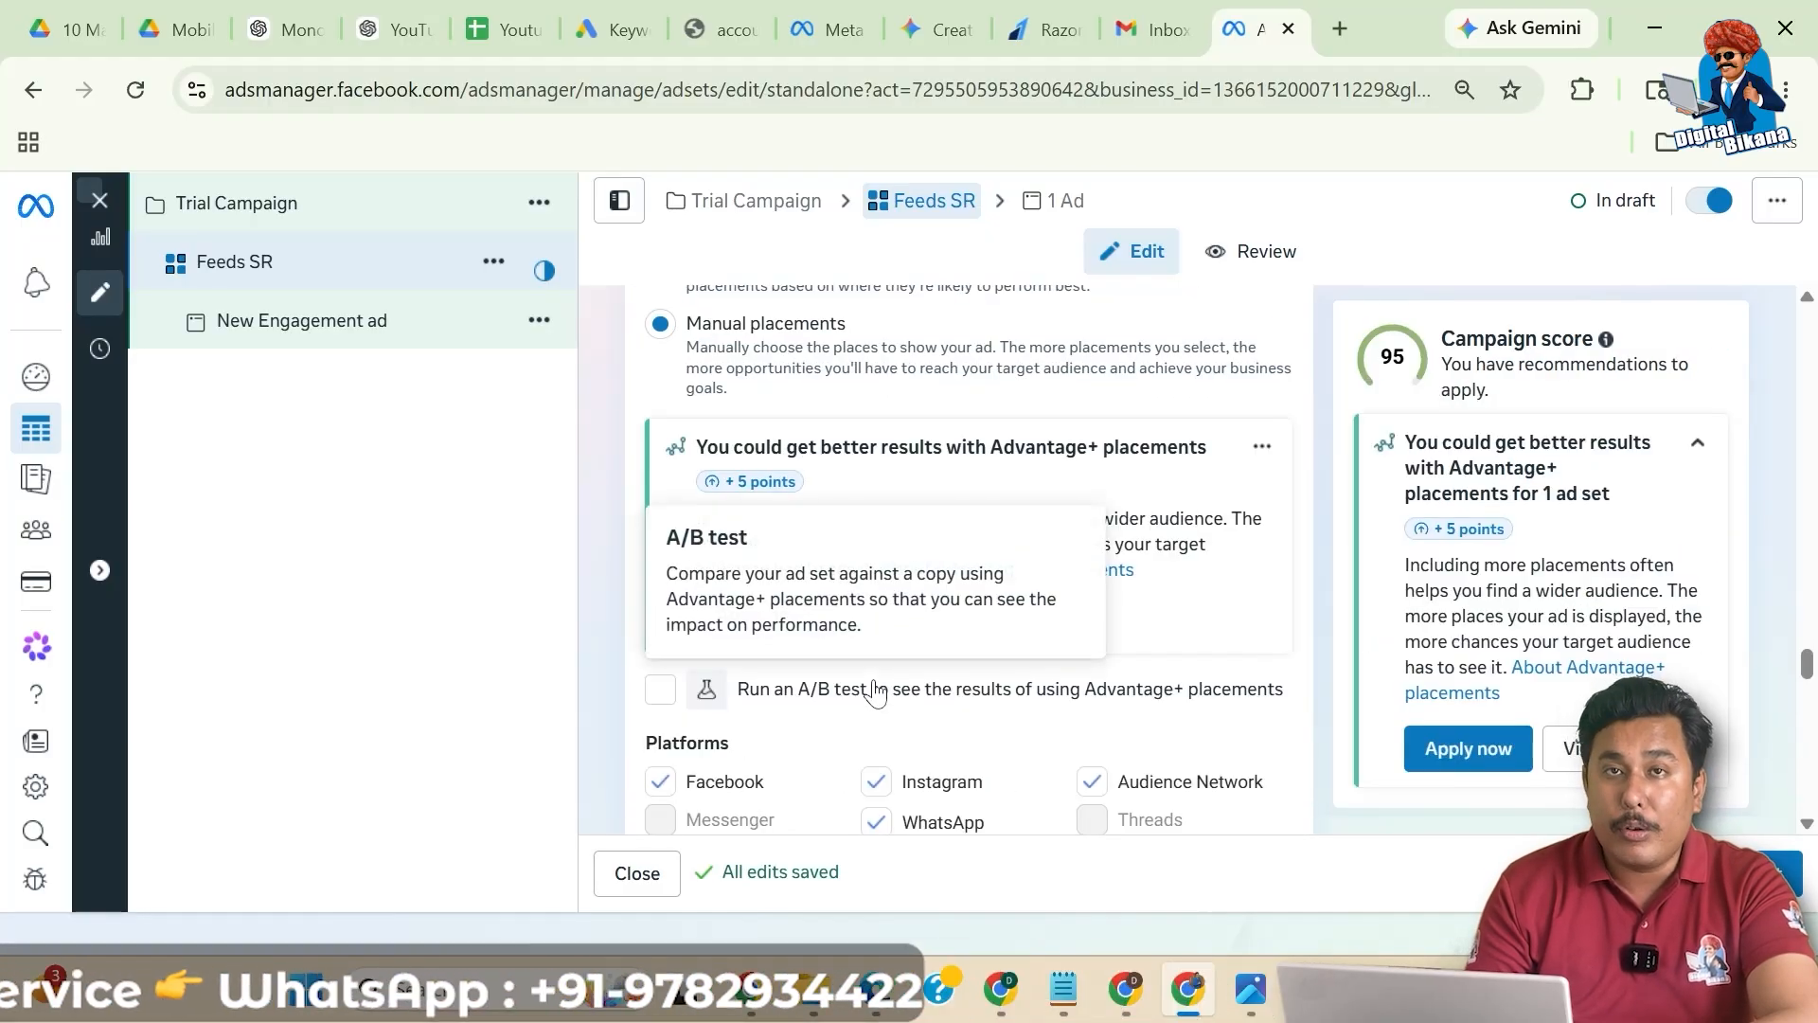
scroll(875, 682, "down", 1)
scroll(875, 692, "down", 5)
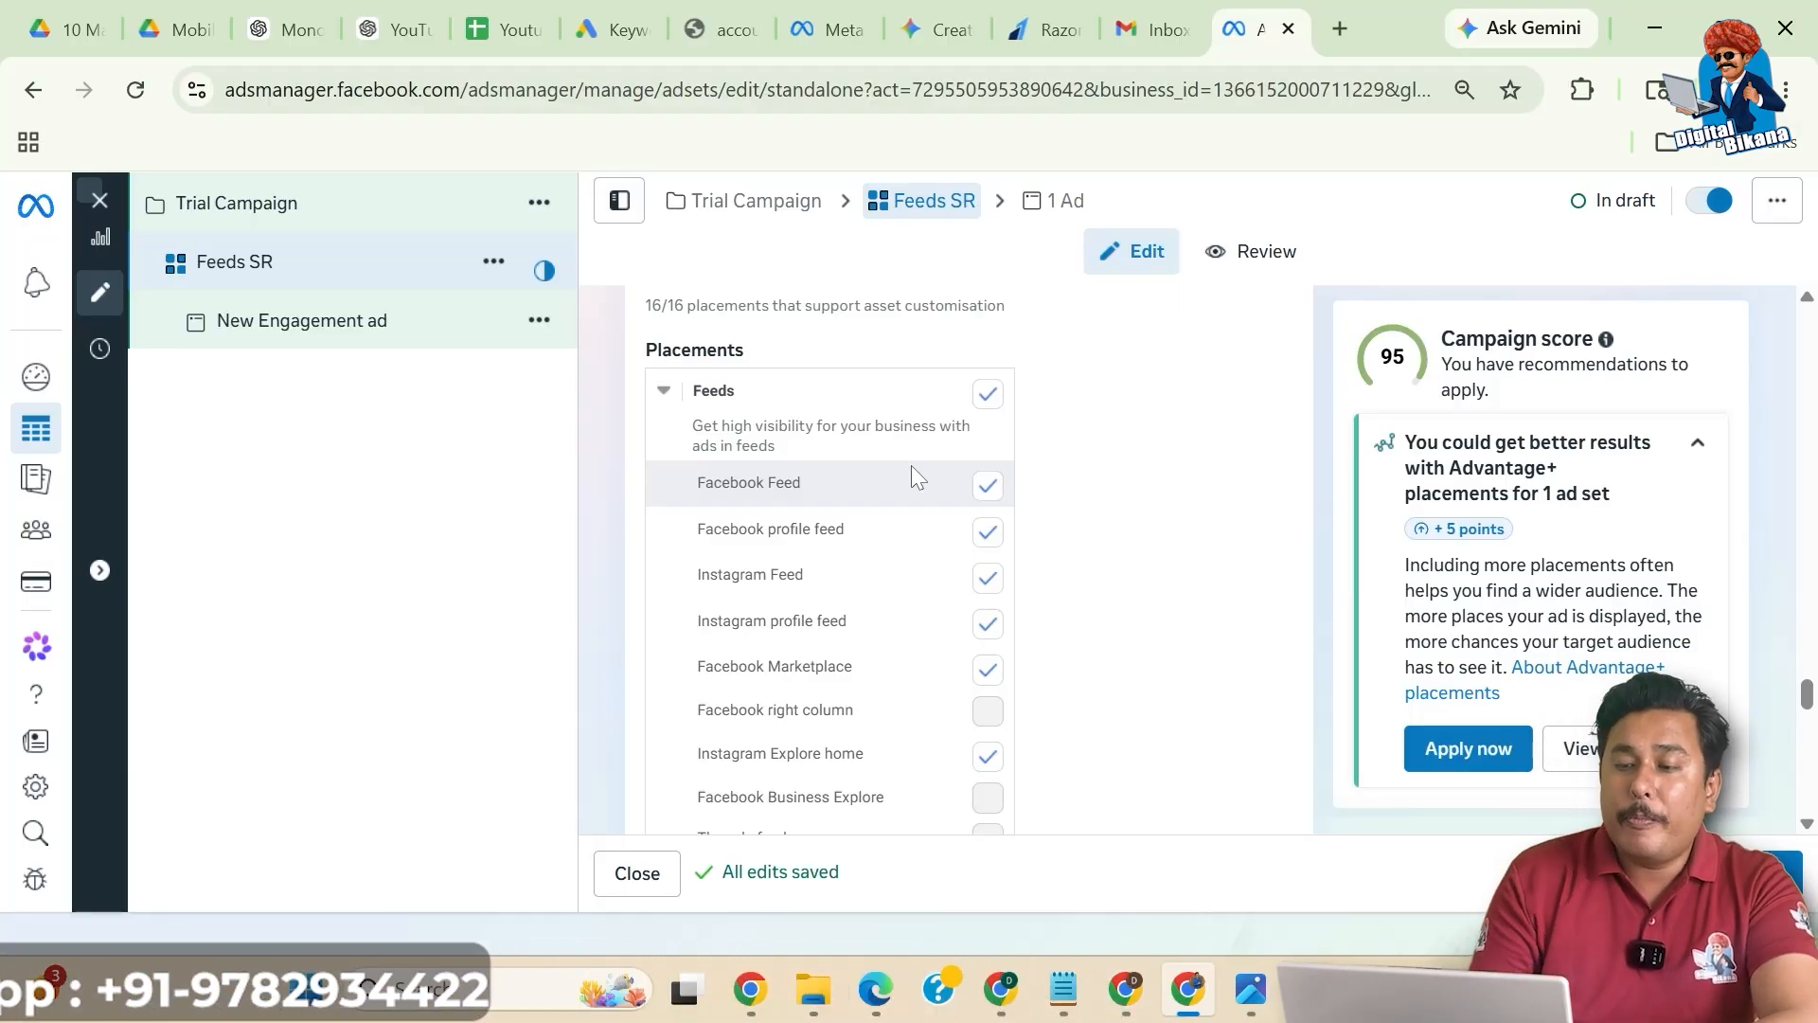
scroll(912, 466, "down", 1)
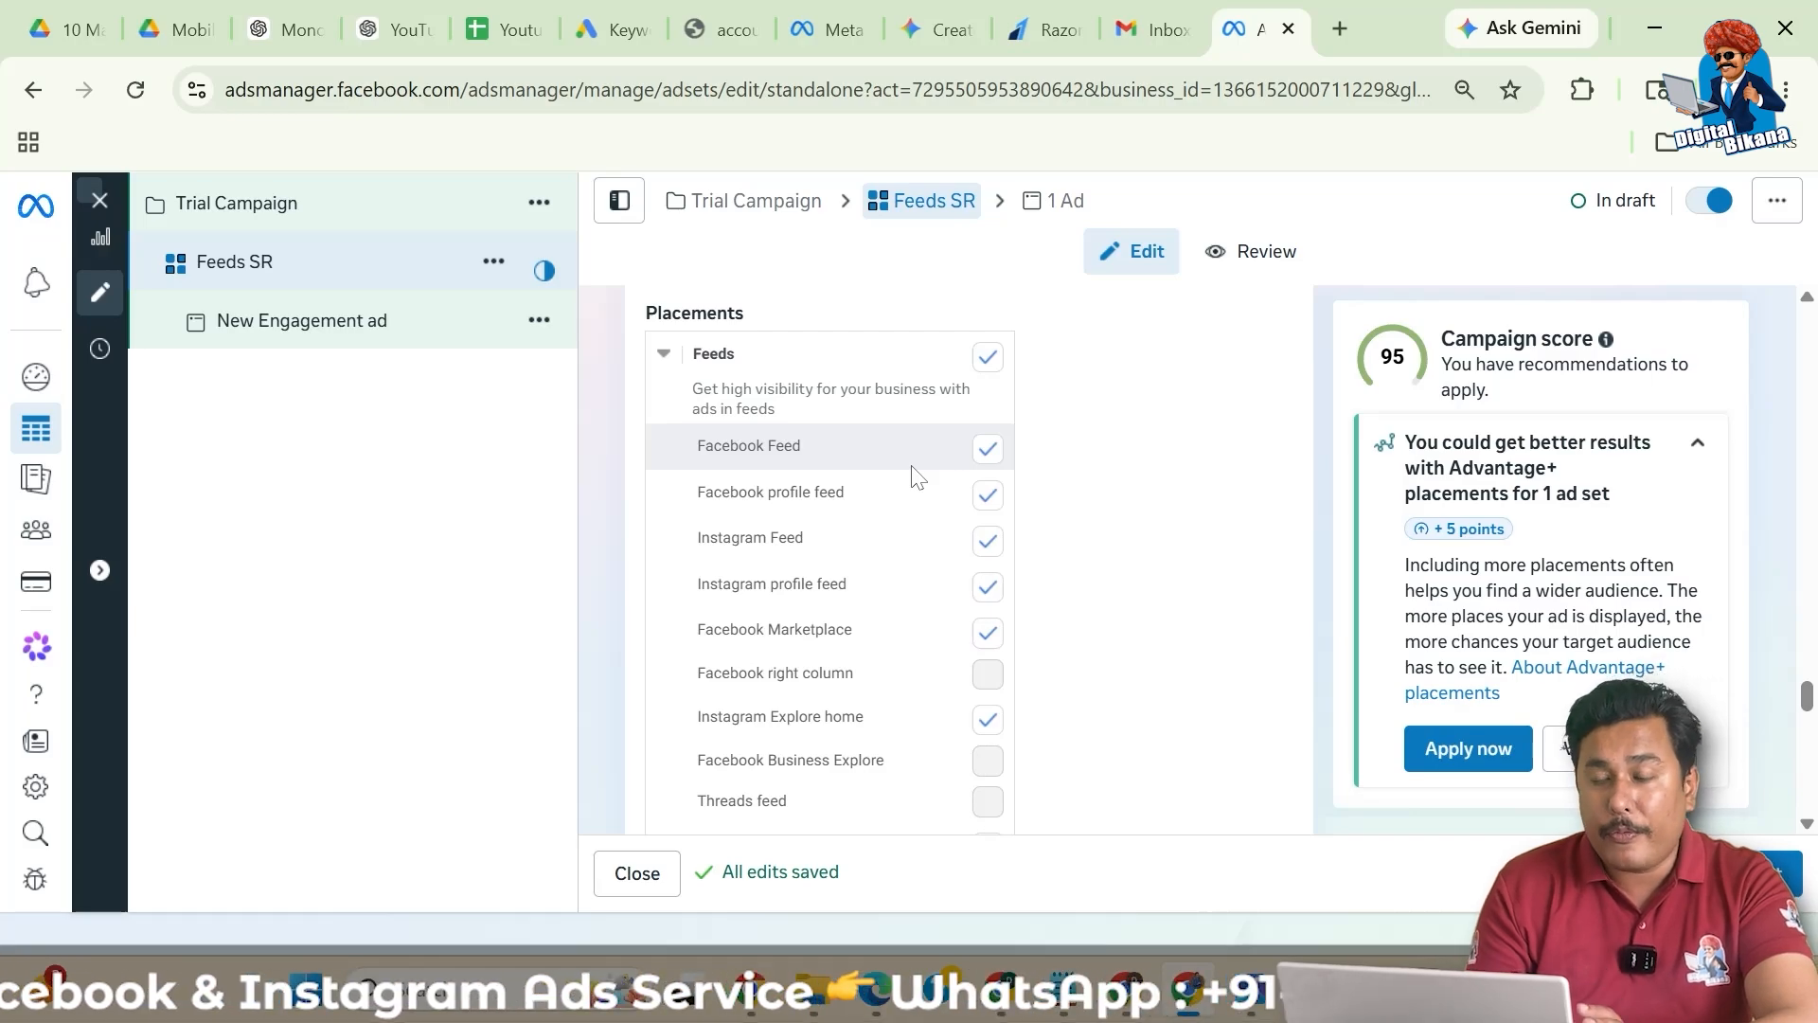
scroll(917, 476, "down", 2)
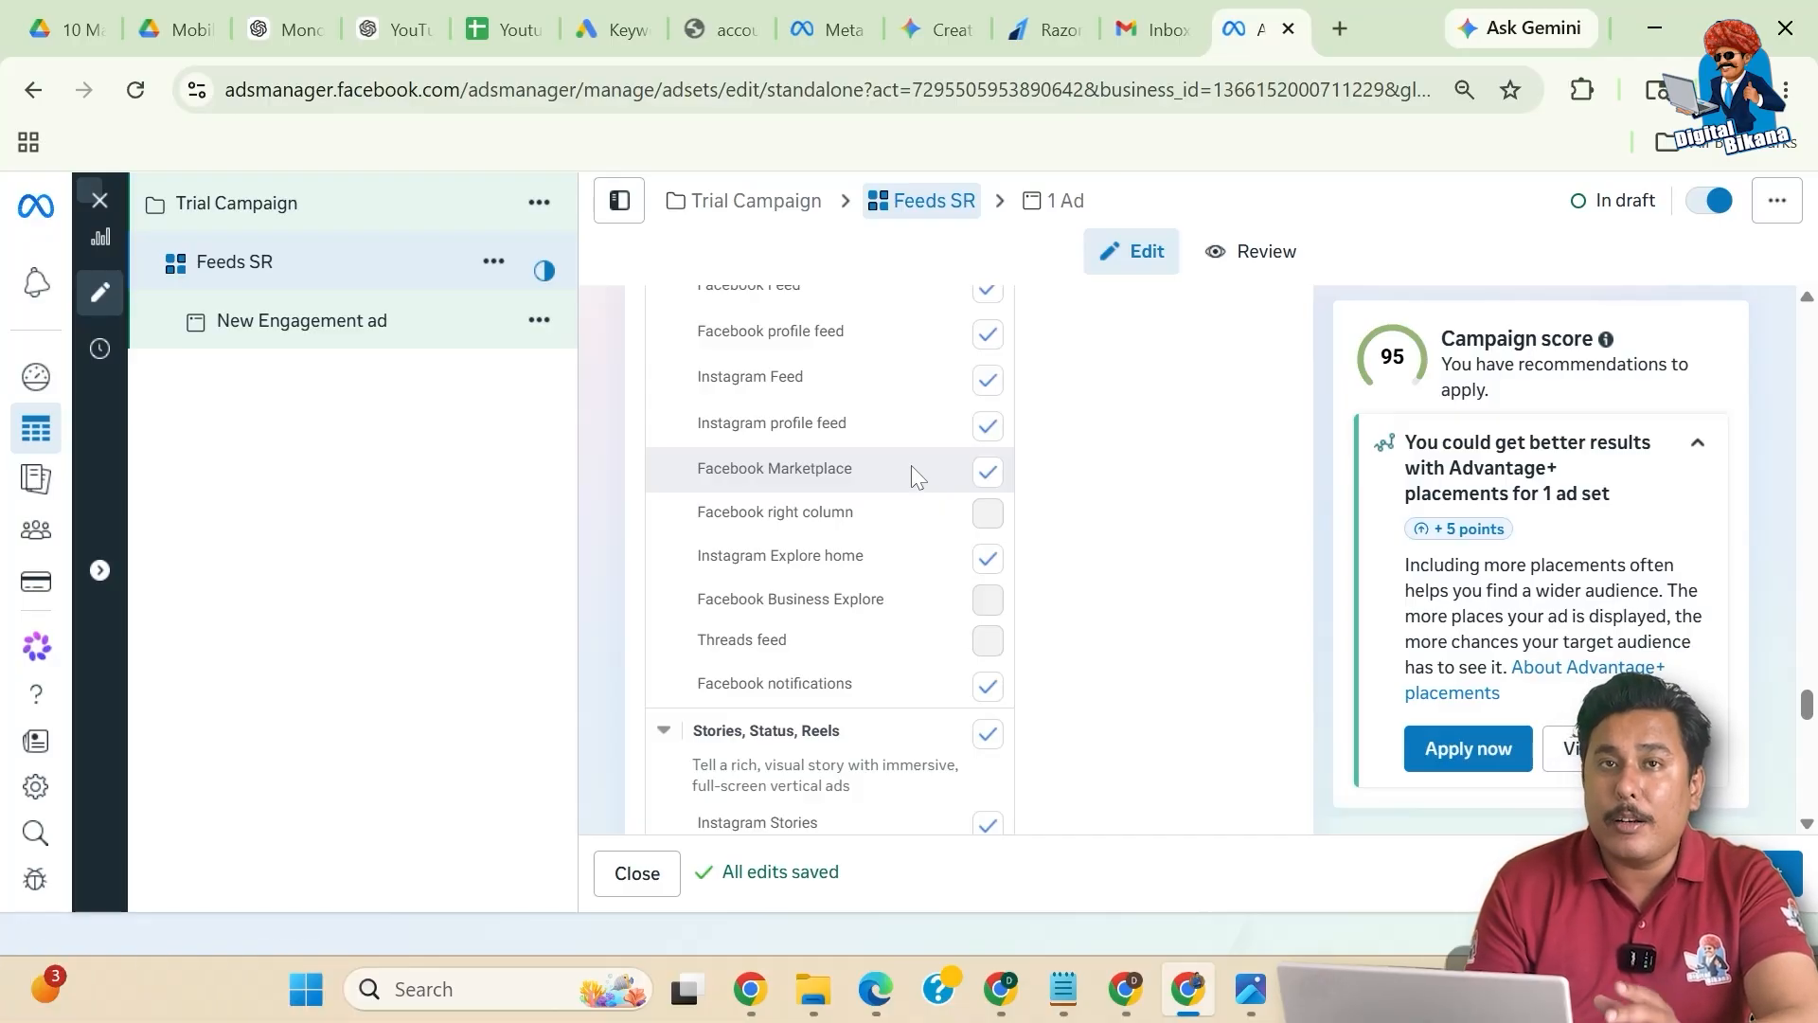
scroll(910, 464, "down", 1)
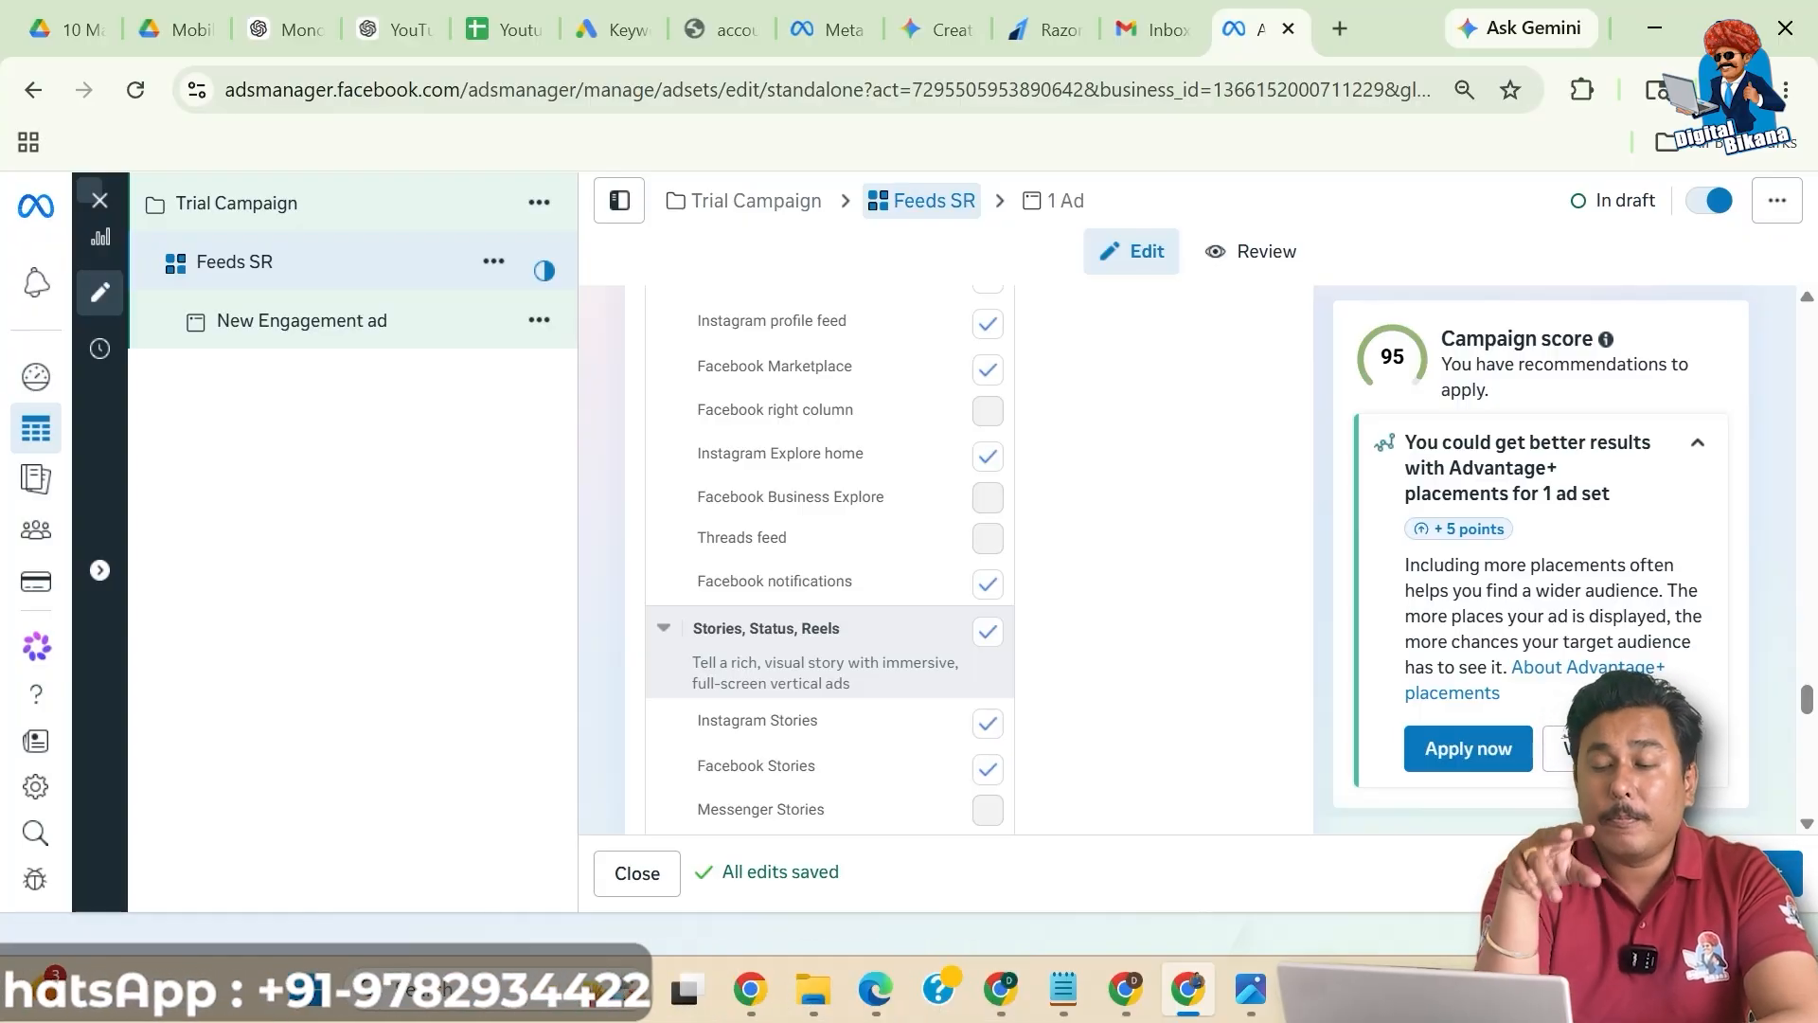
scroll(784, 589, "up", 3)
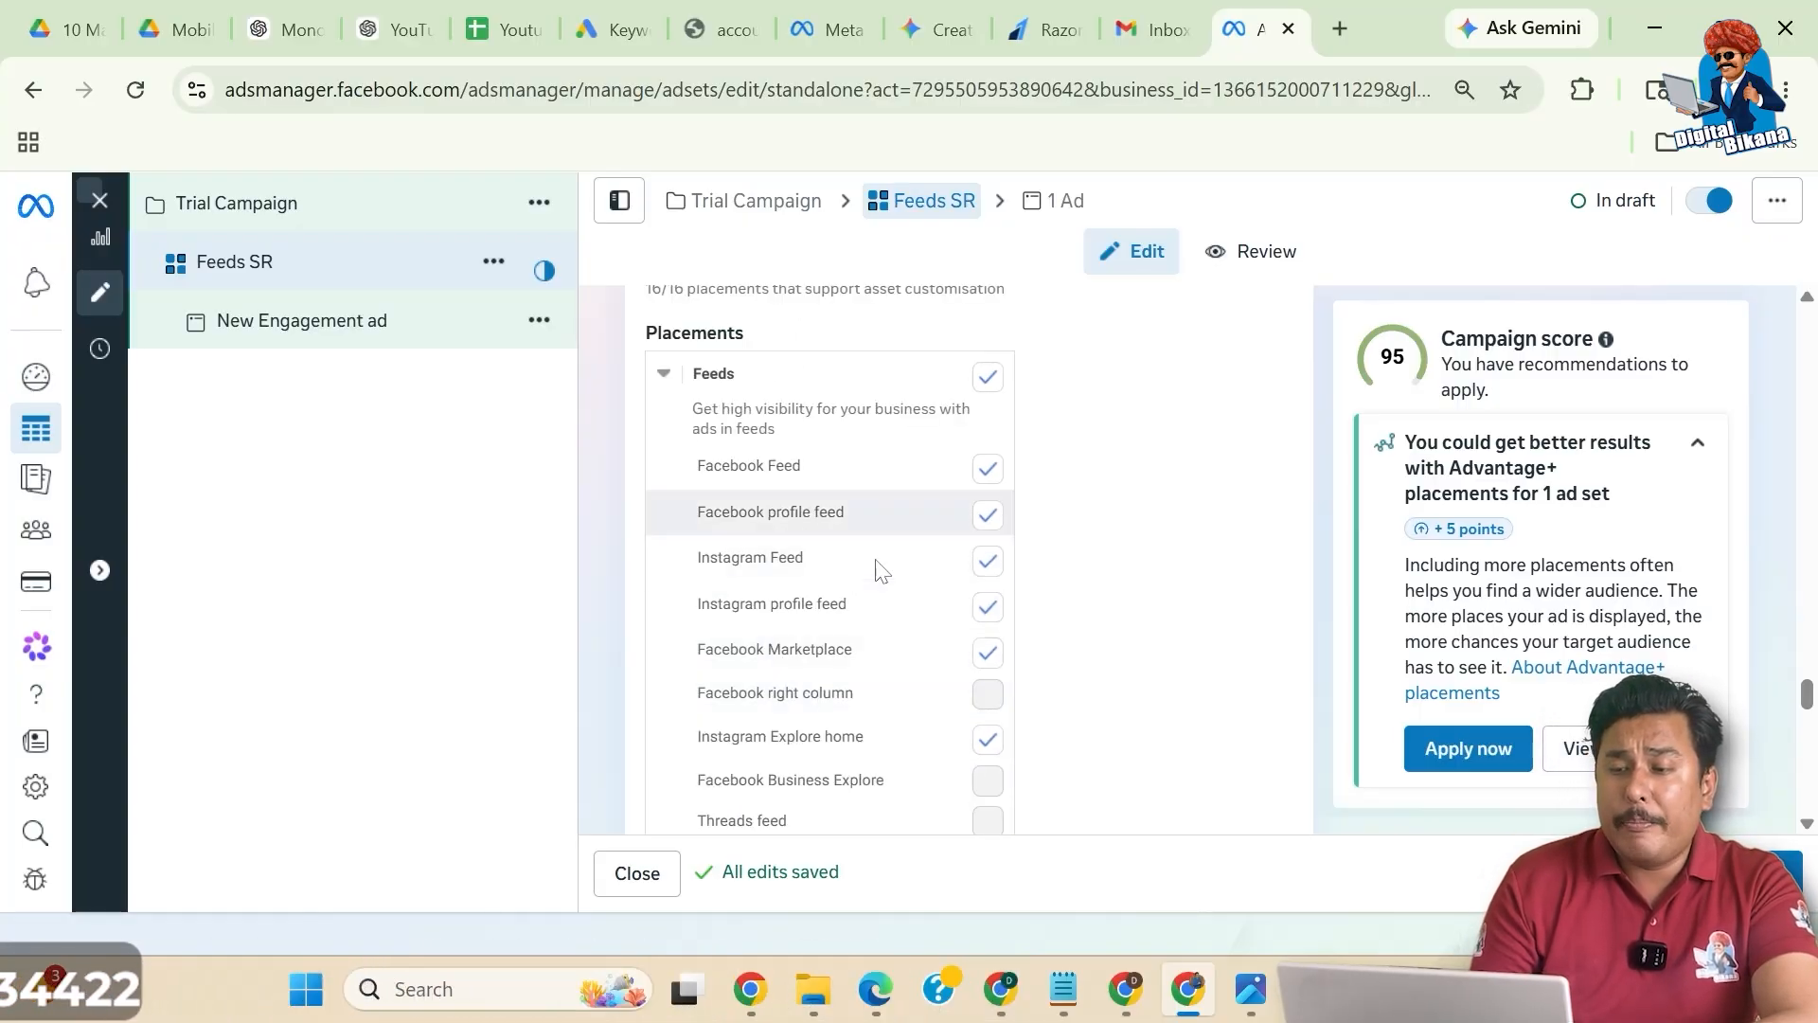
scroll(833, 620, "down", 2)
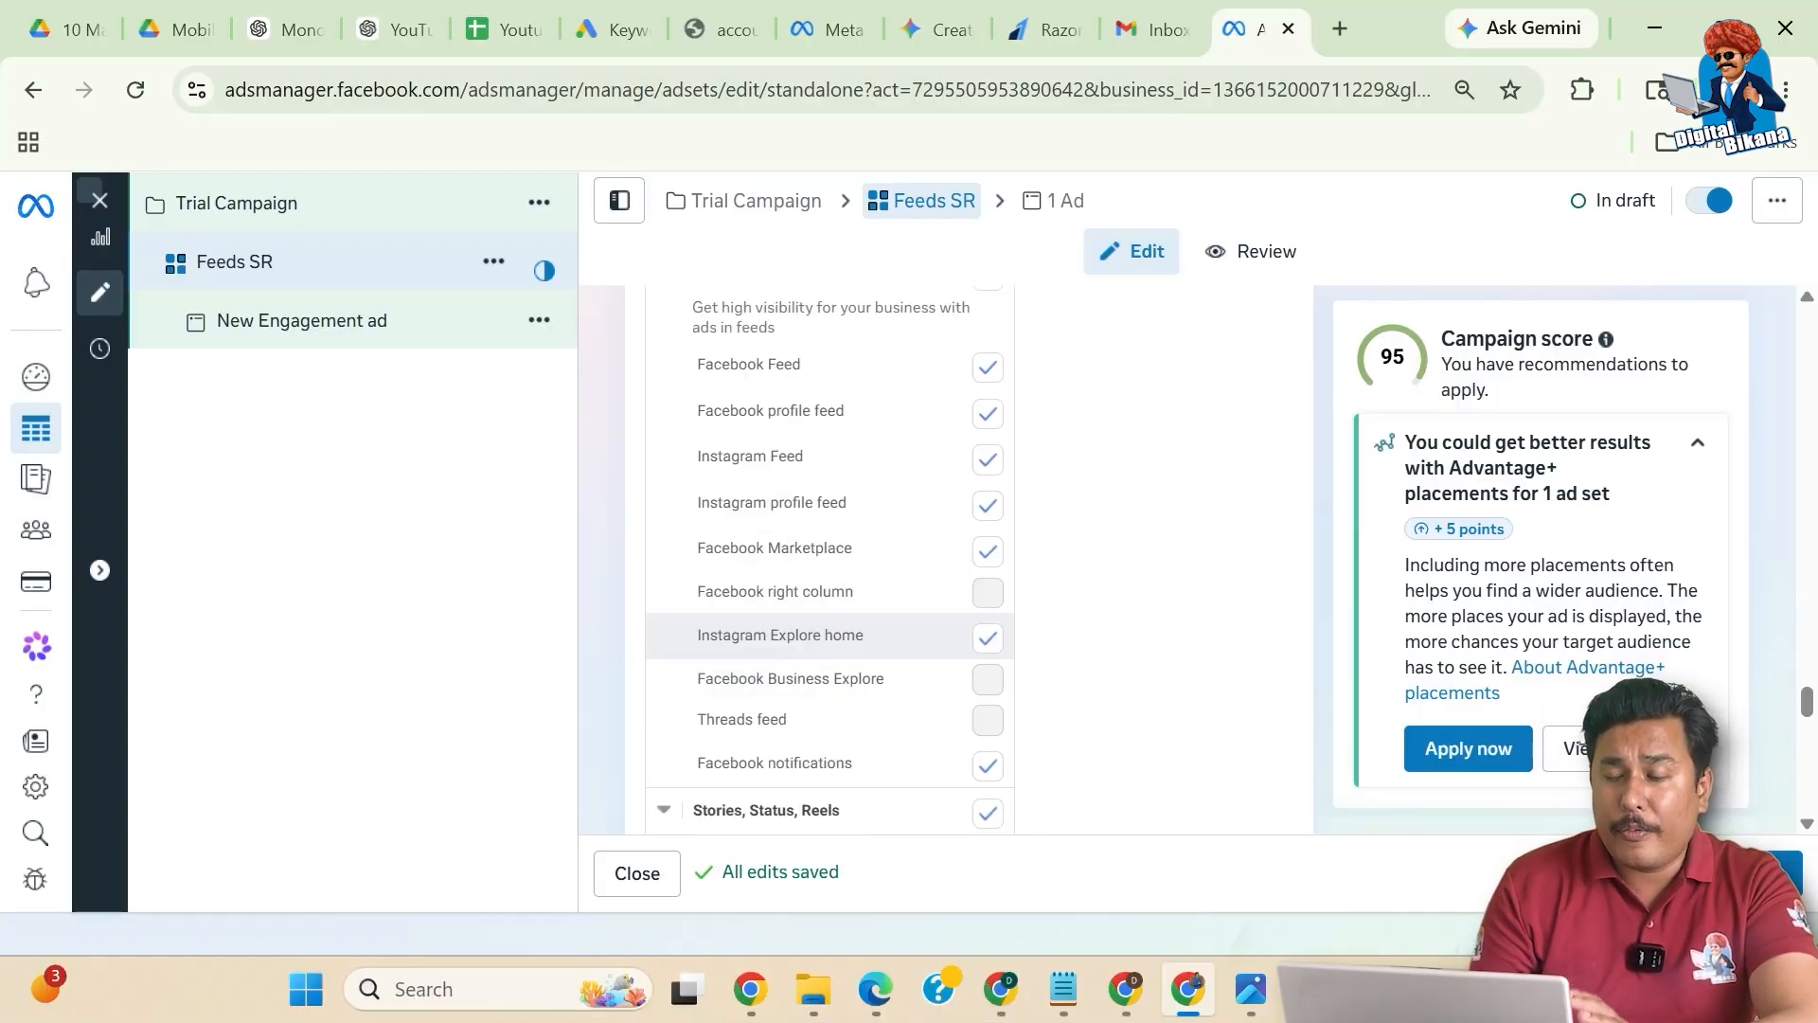
scroll(834, 632, "down", 3)
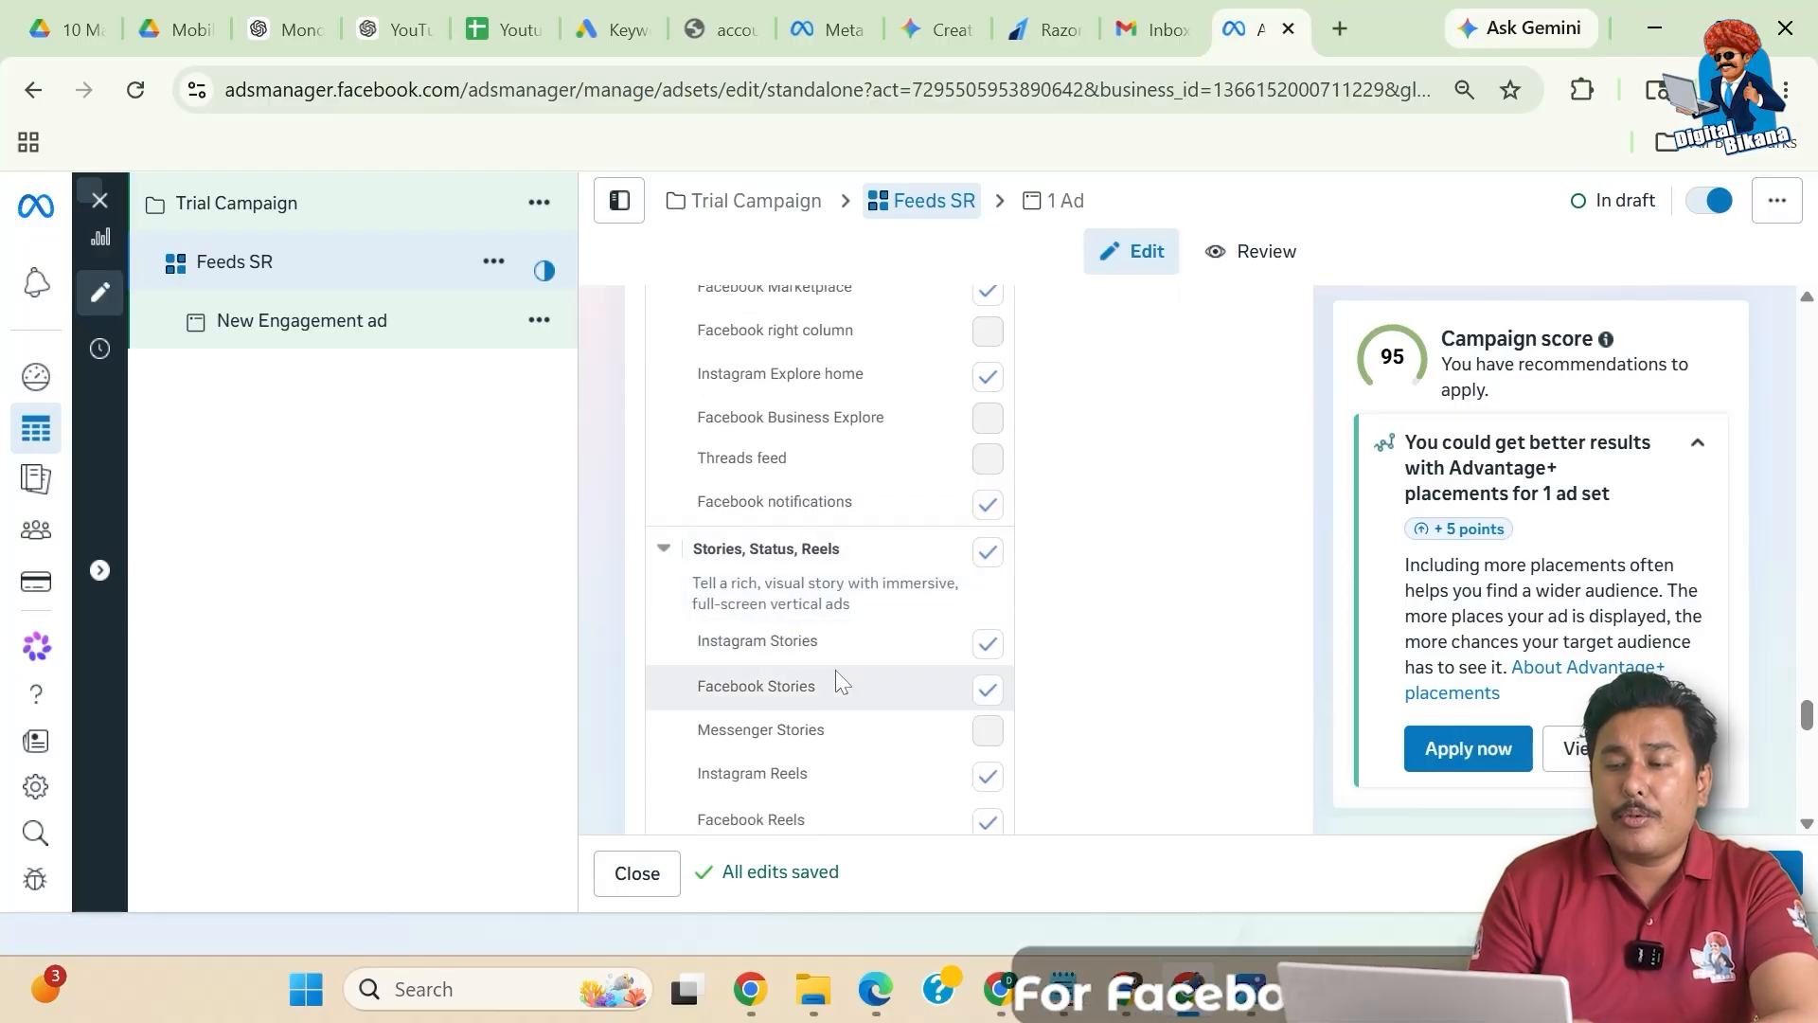
- Exclude the In-stream ads for reels, Search results, and Apps and sites placement groups from the ad set
scroll(835, 668, "down", 2)
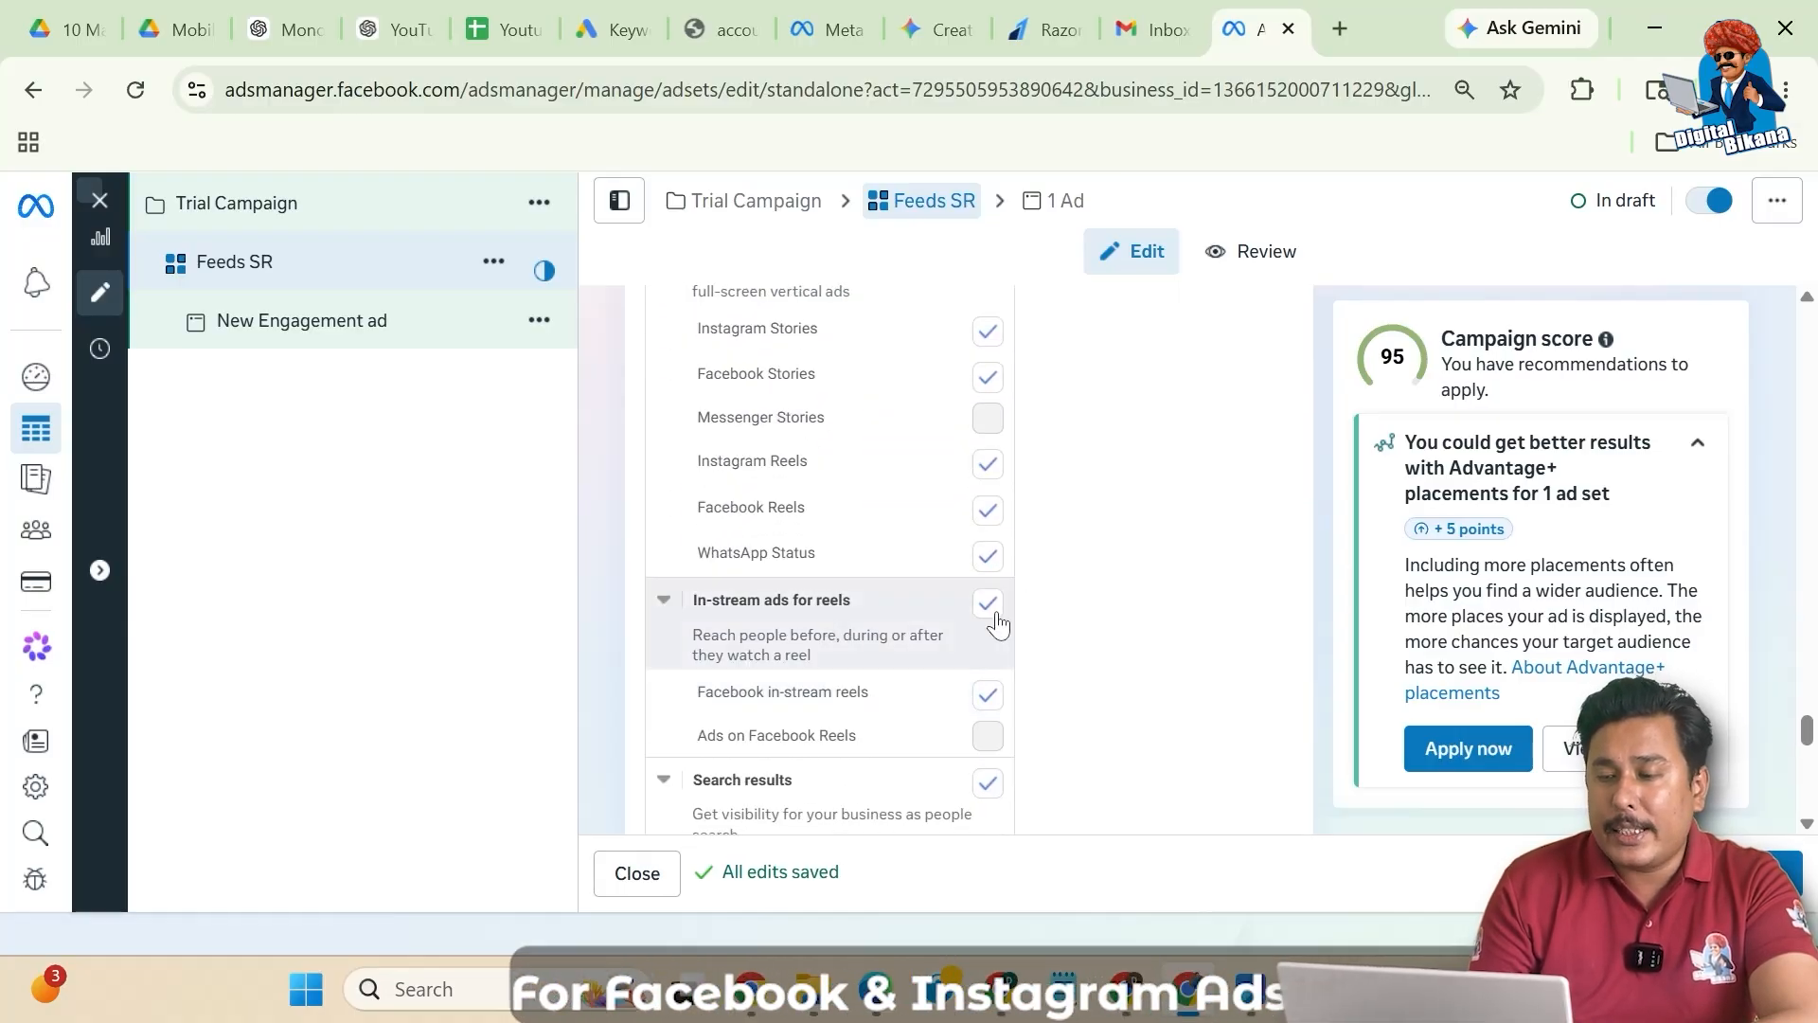
left_click(952, 620)
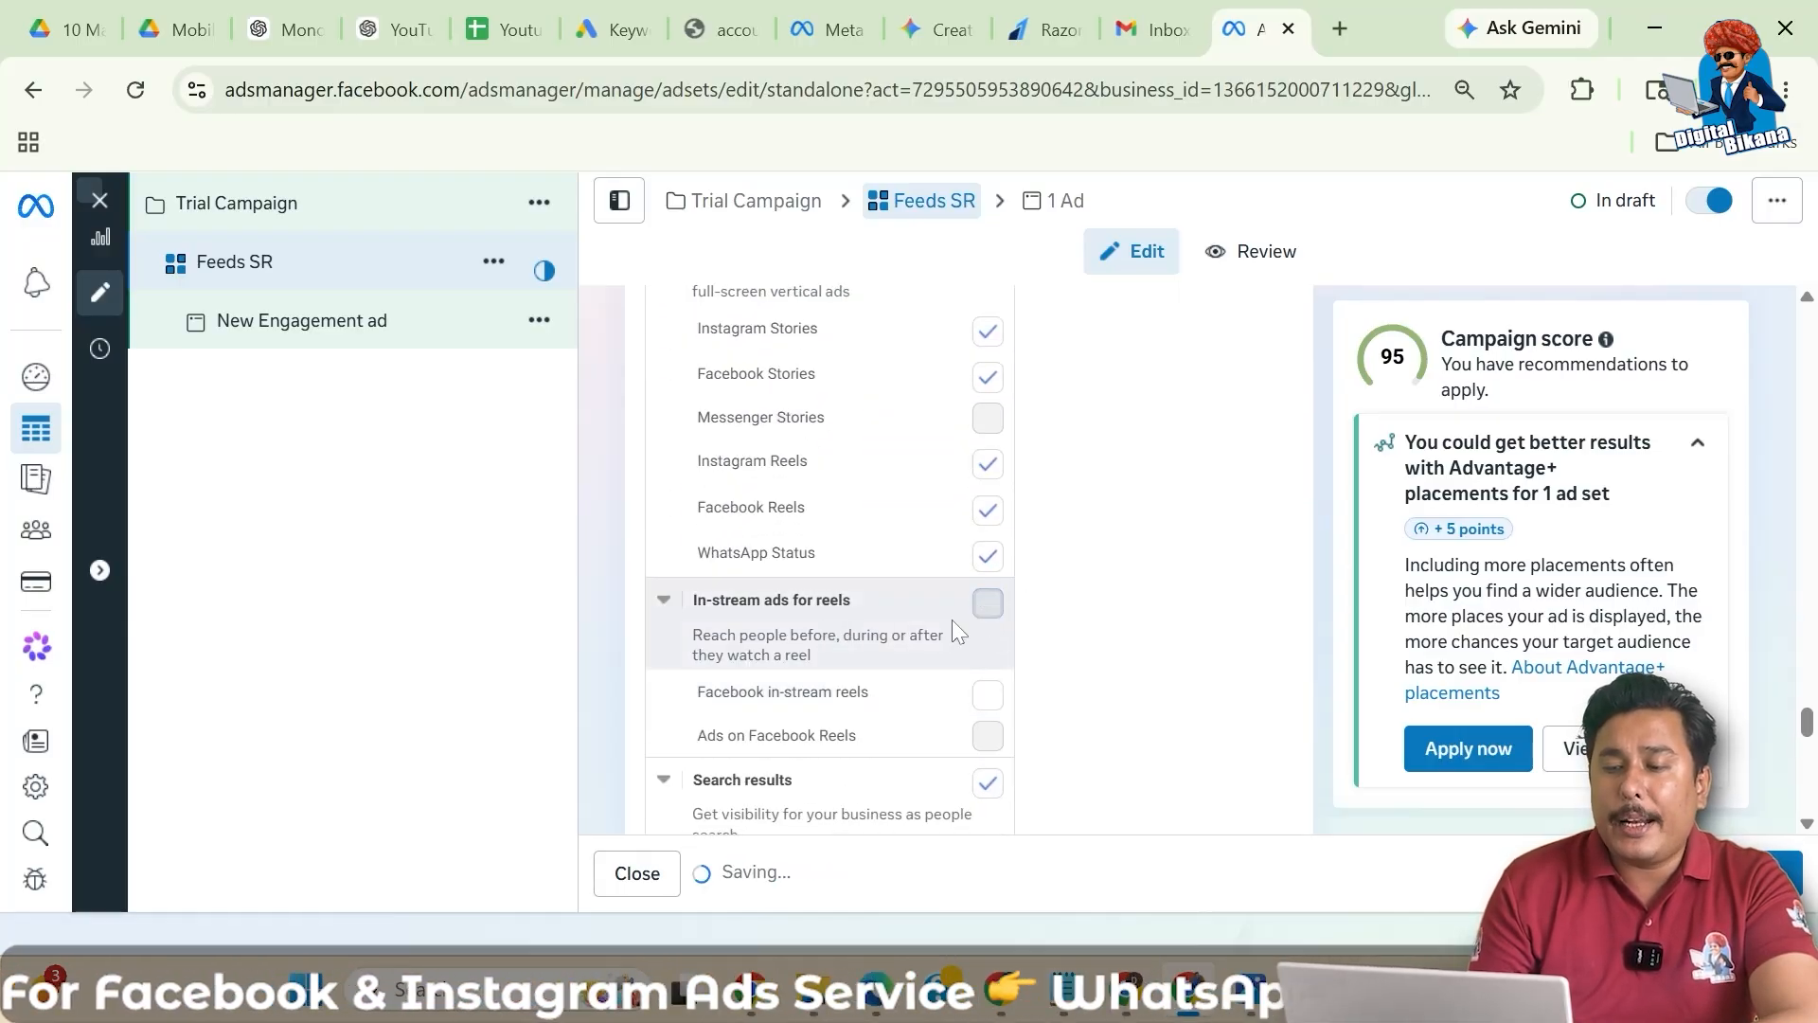
scroll(895, 688, "down", 1)
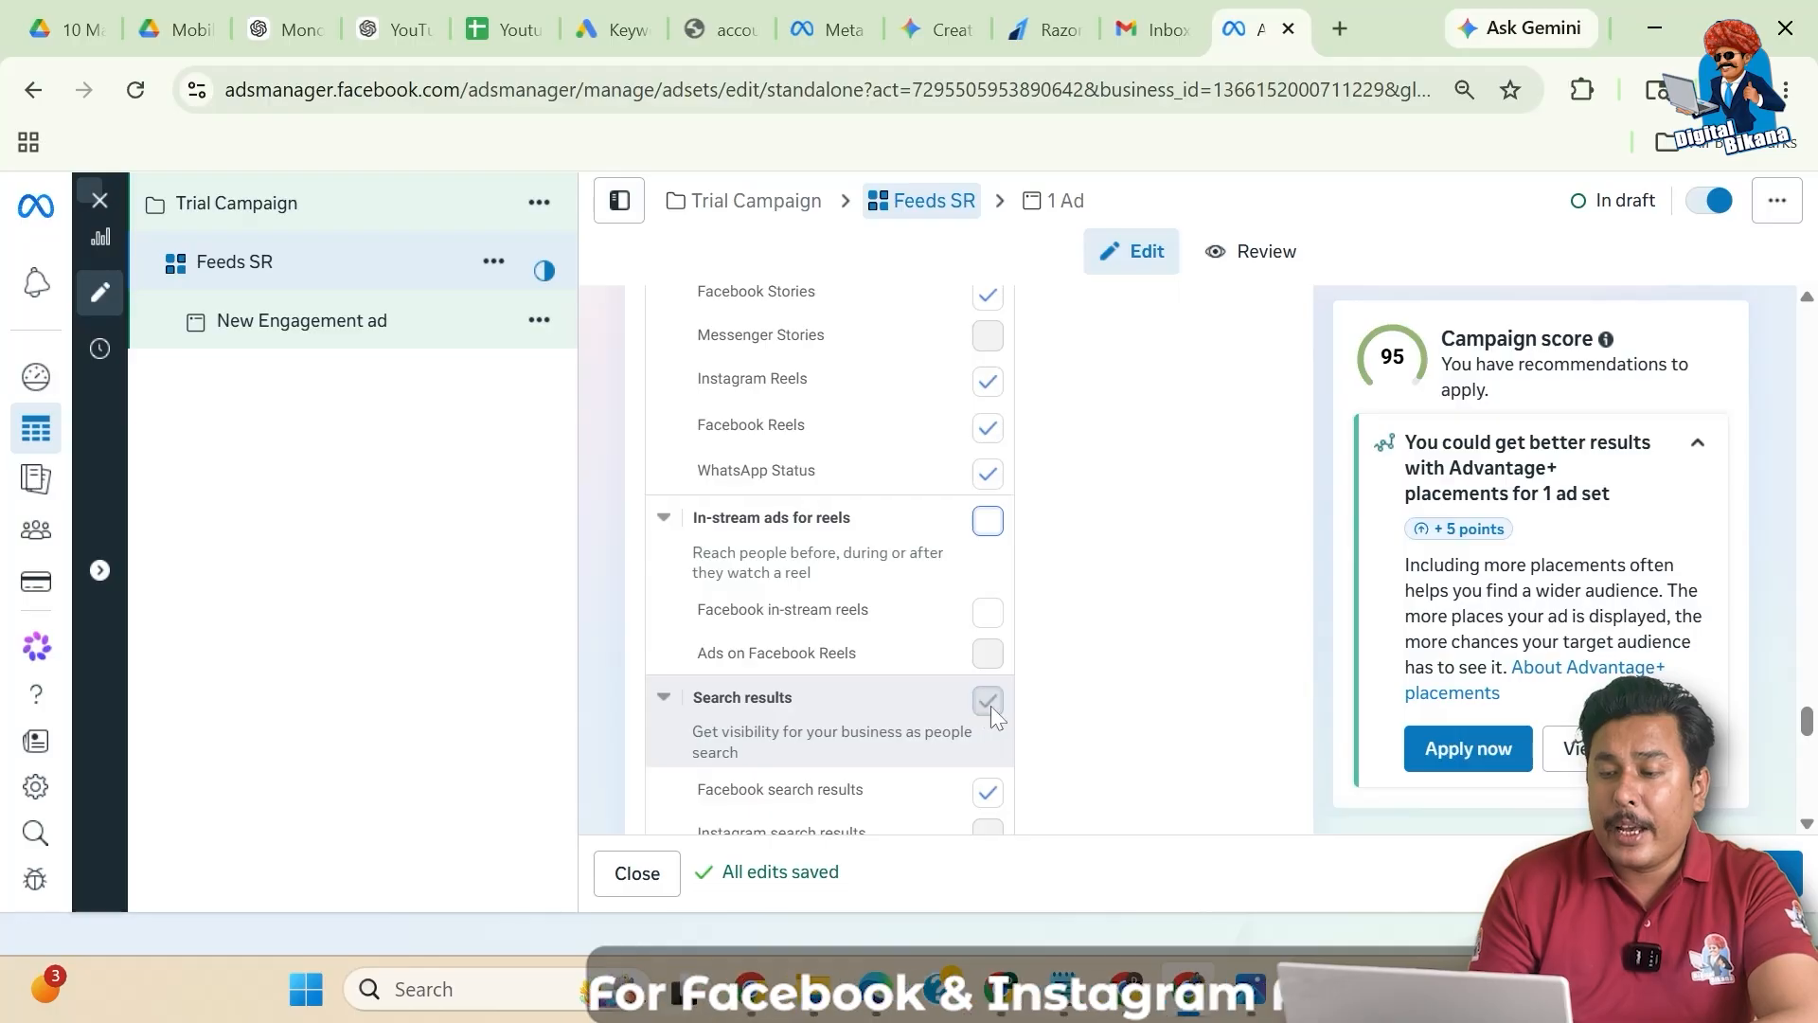
left_click(991, 706)
scroll(896, 743, "down", 1)
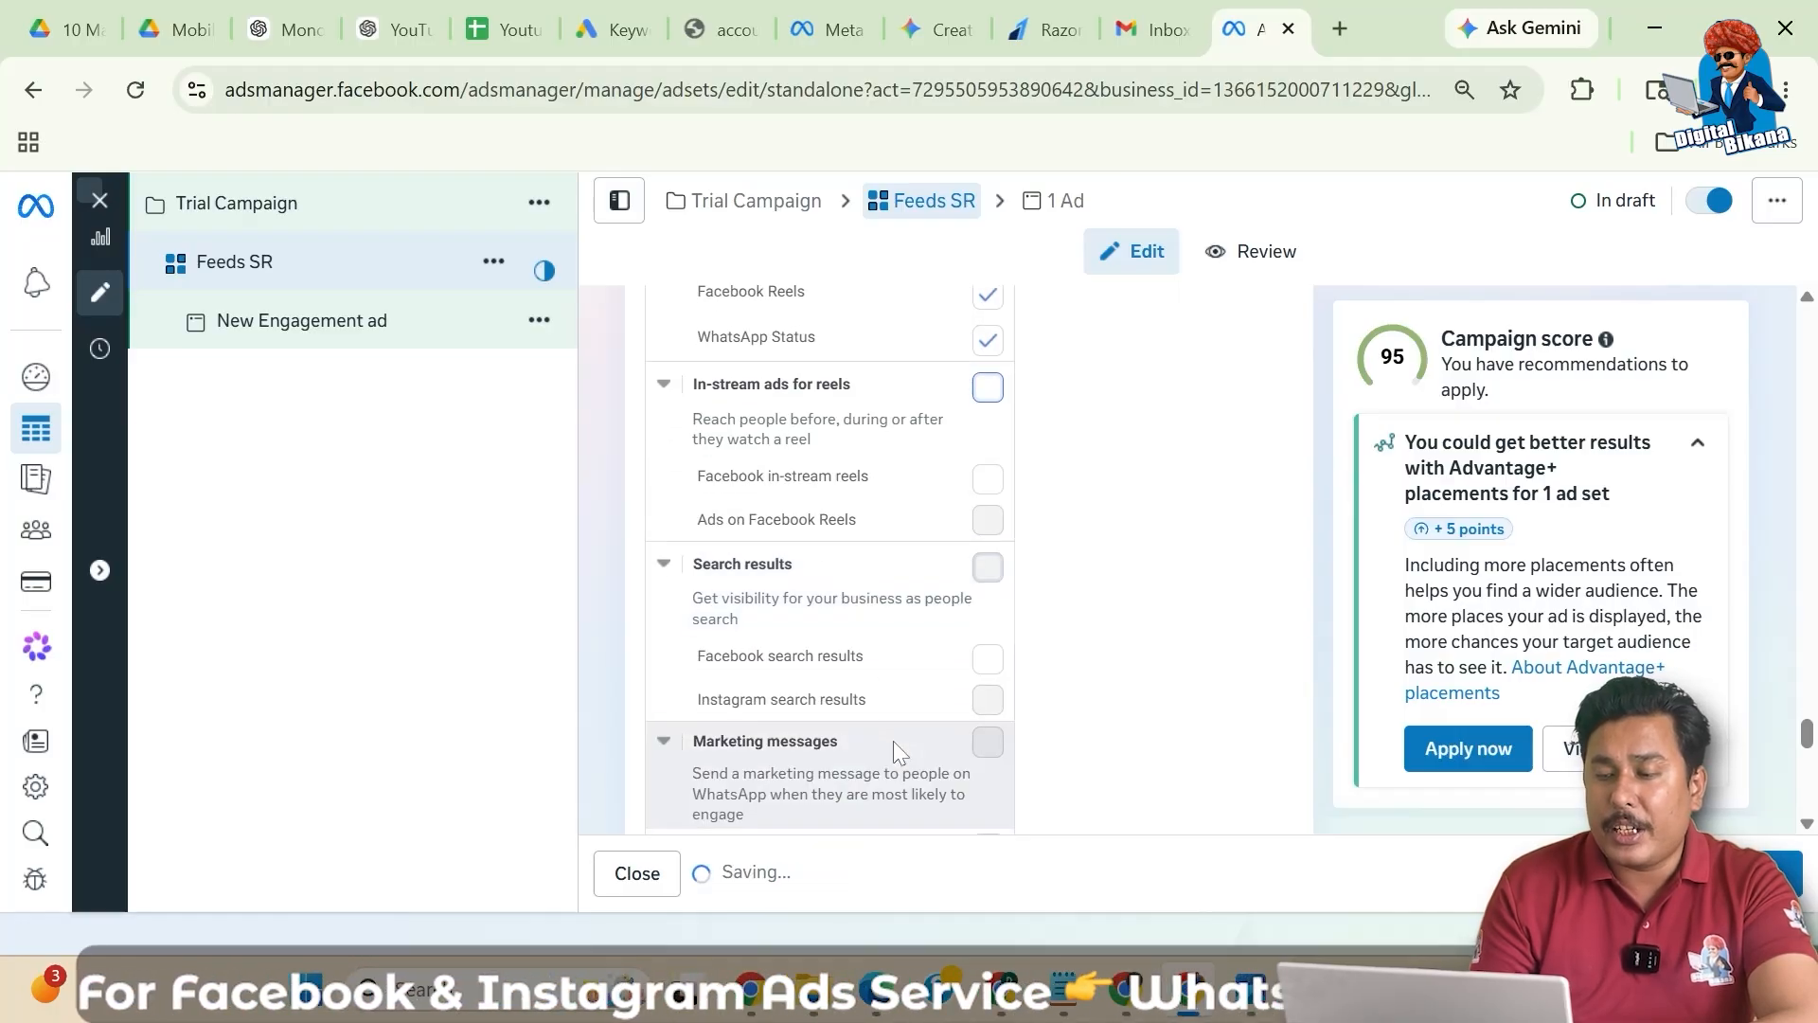
scroll(894, 742, "down", 1)
scroll(896, 748, "down", 2)
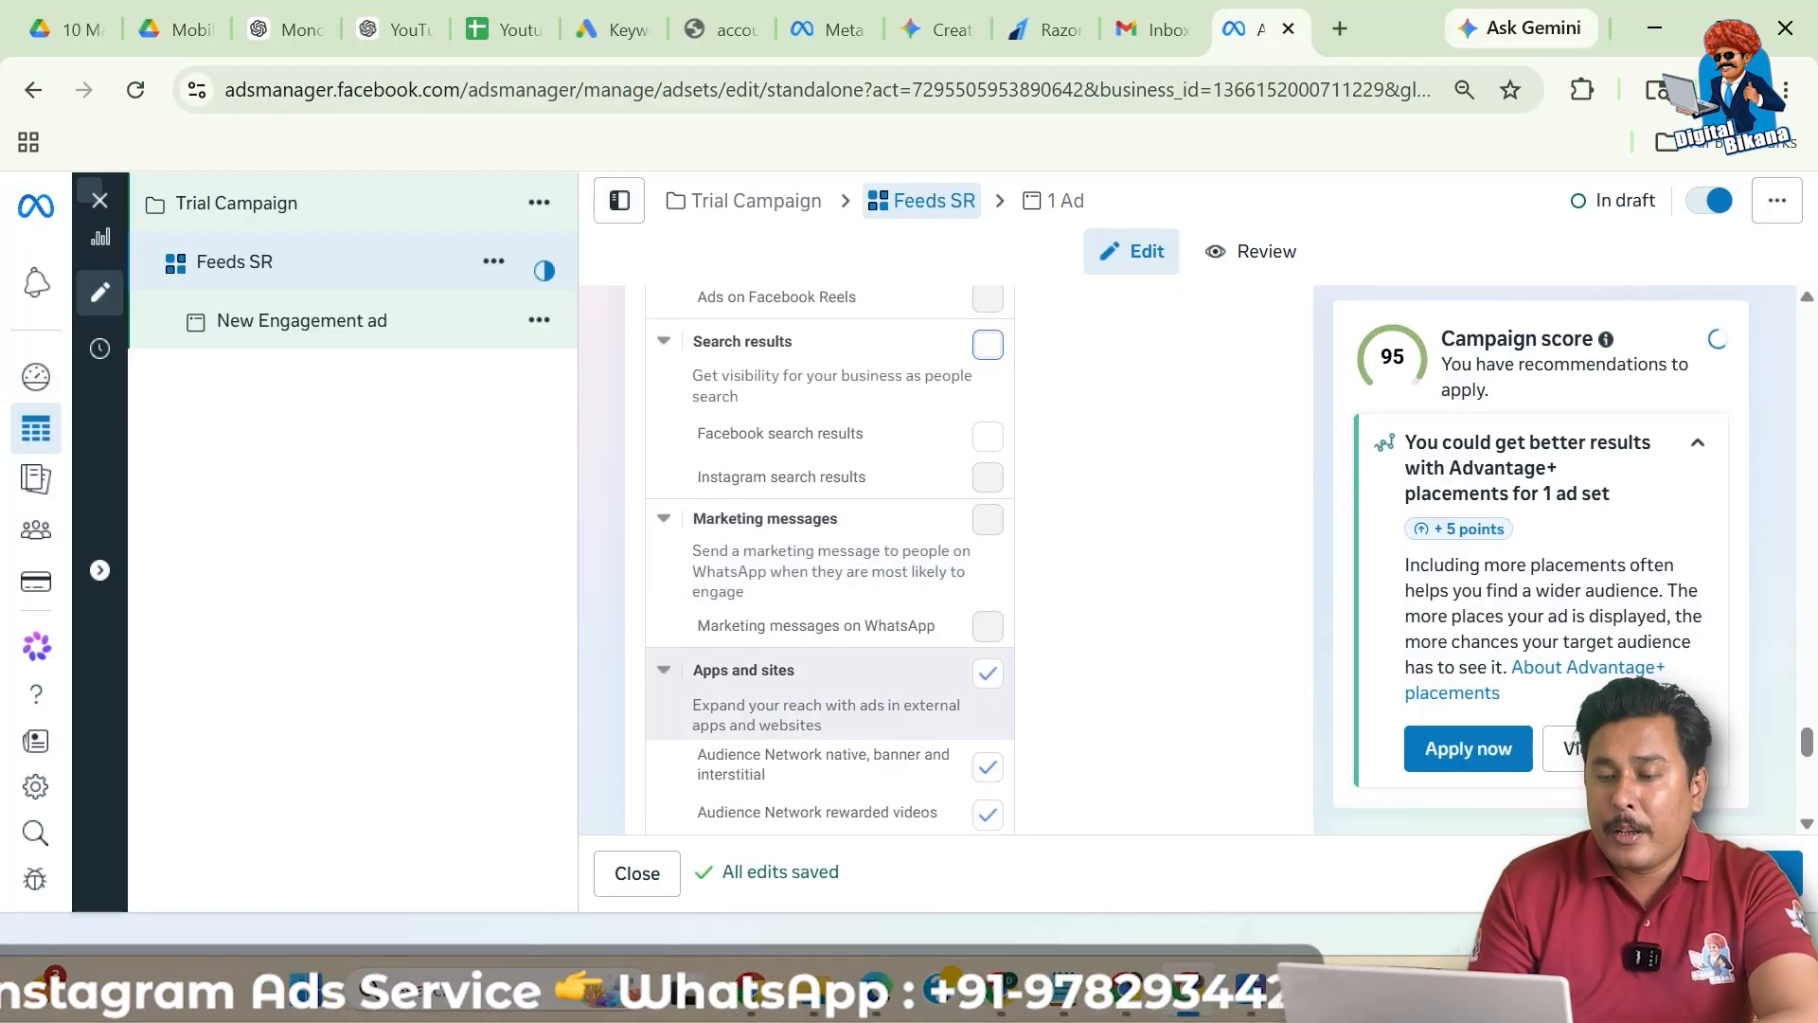
left_click(987, 672)
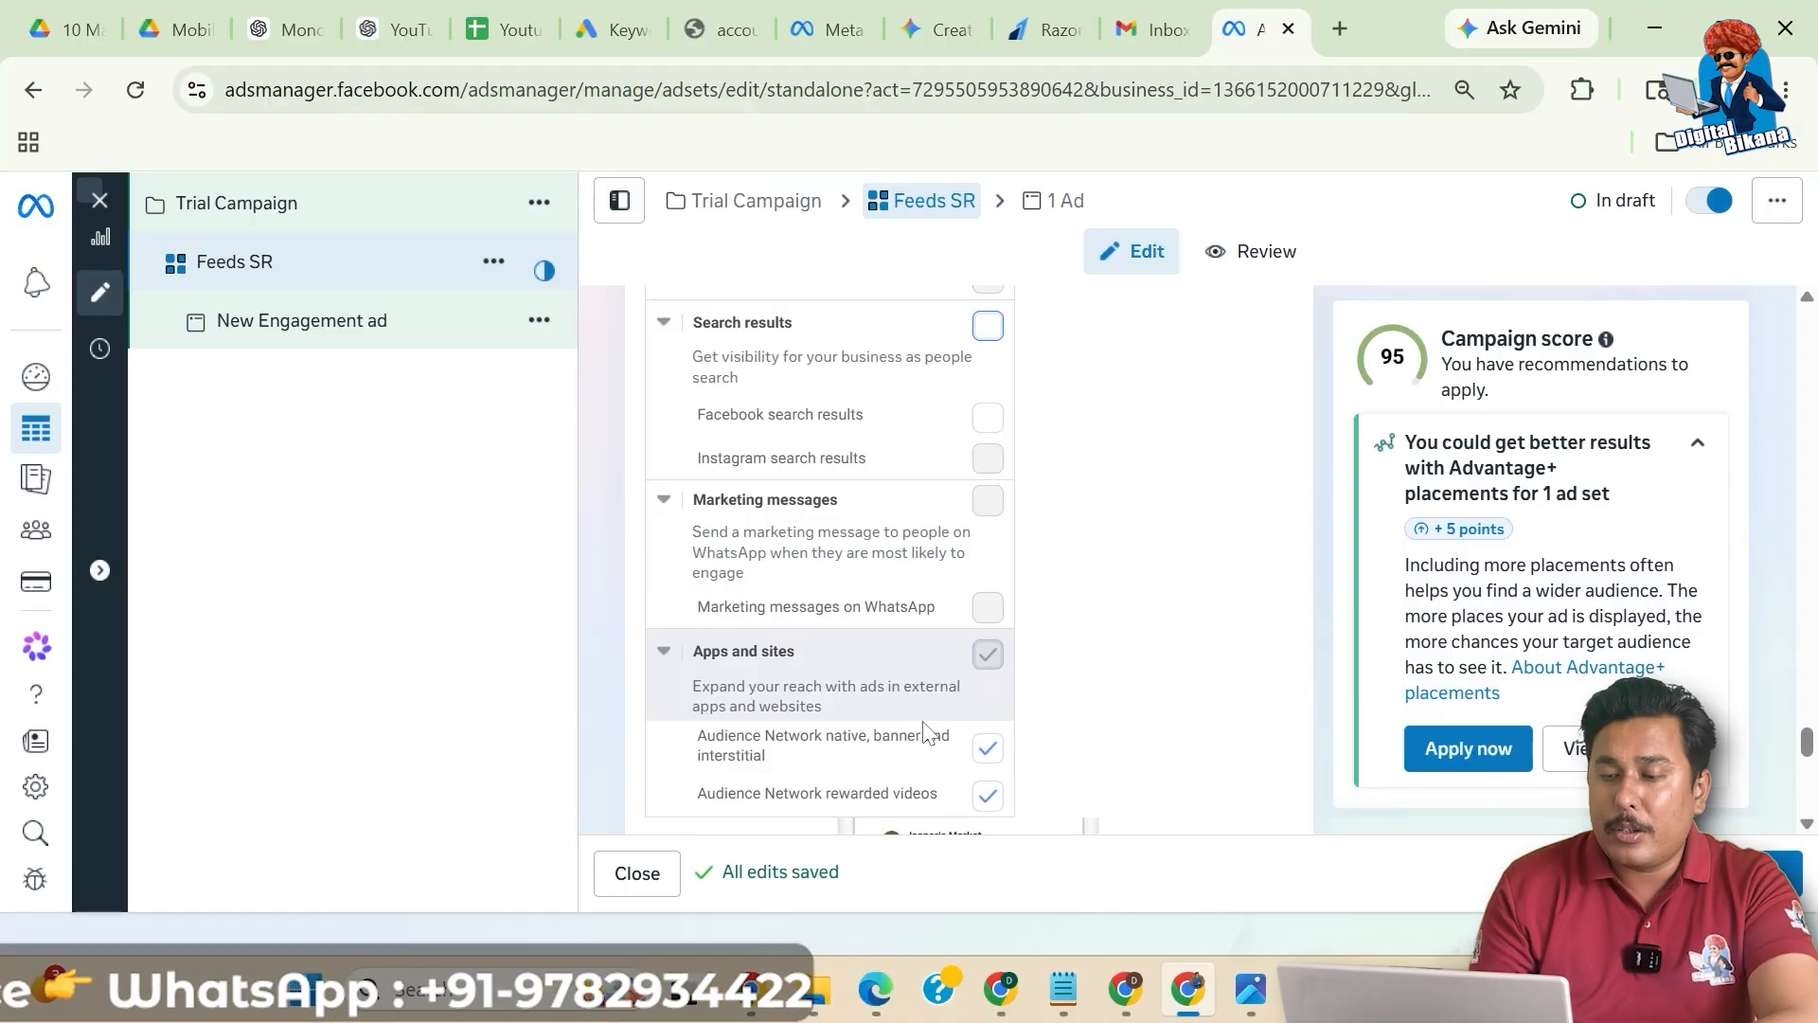
scroll(923, 739, "down", 1)
- Open the ad under the Feeds SR ad set and rename it Banner Ad
scroll(907, 736, "up", 5)
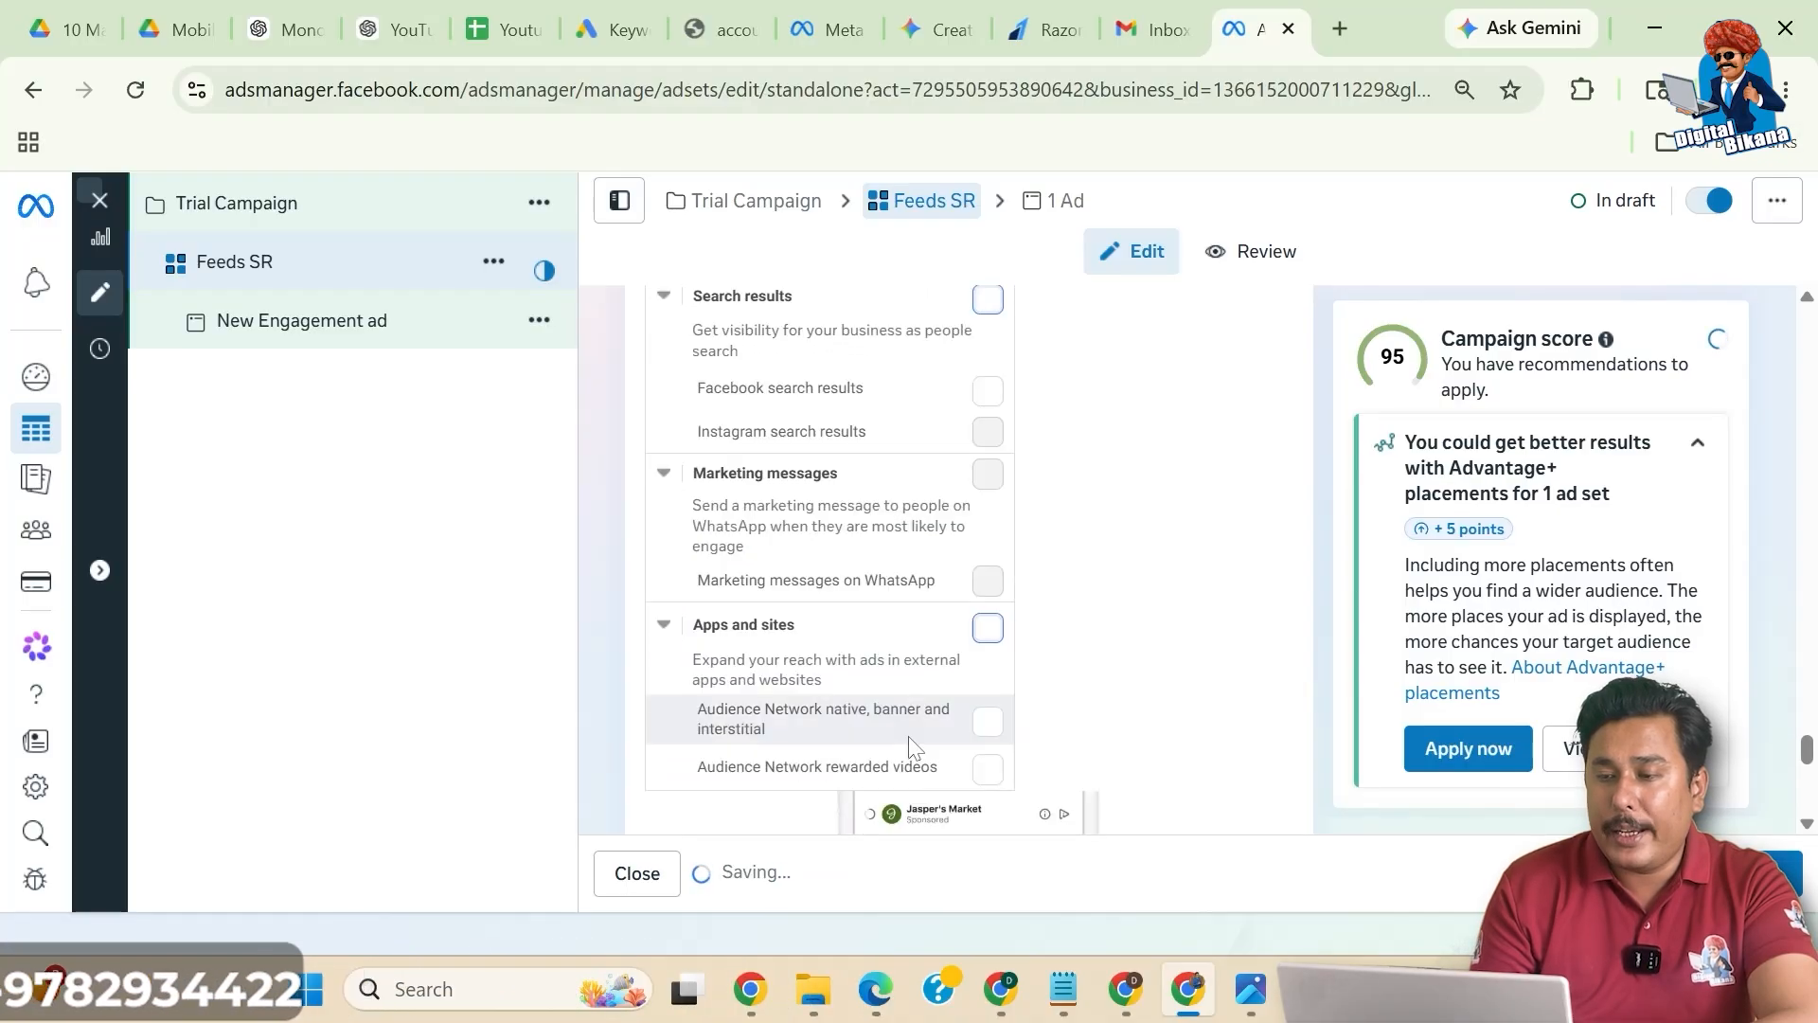
scroll(907, 736, "up", 1)
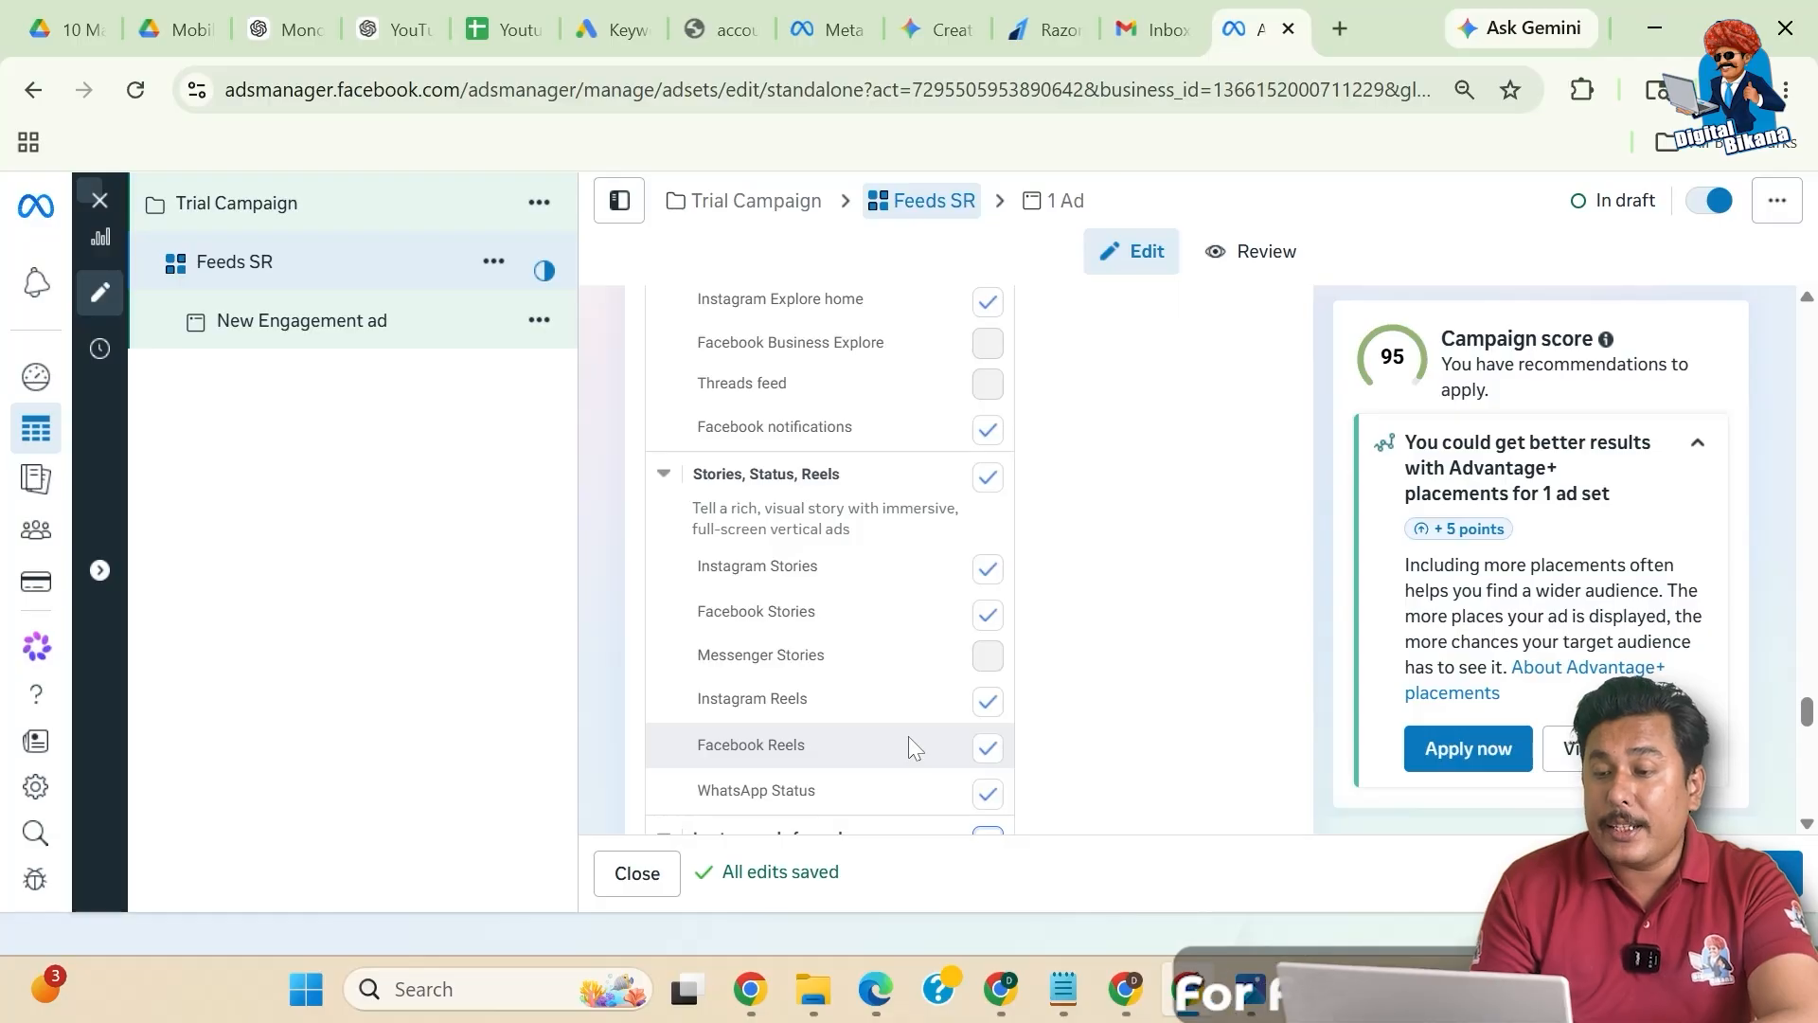
scroll(909, 738, "up", 1)
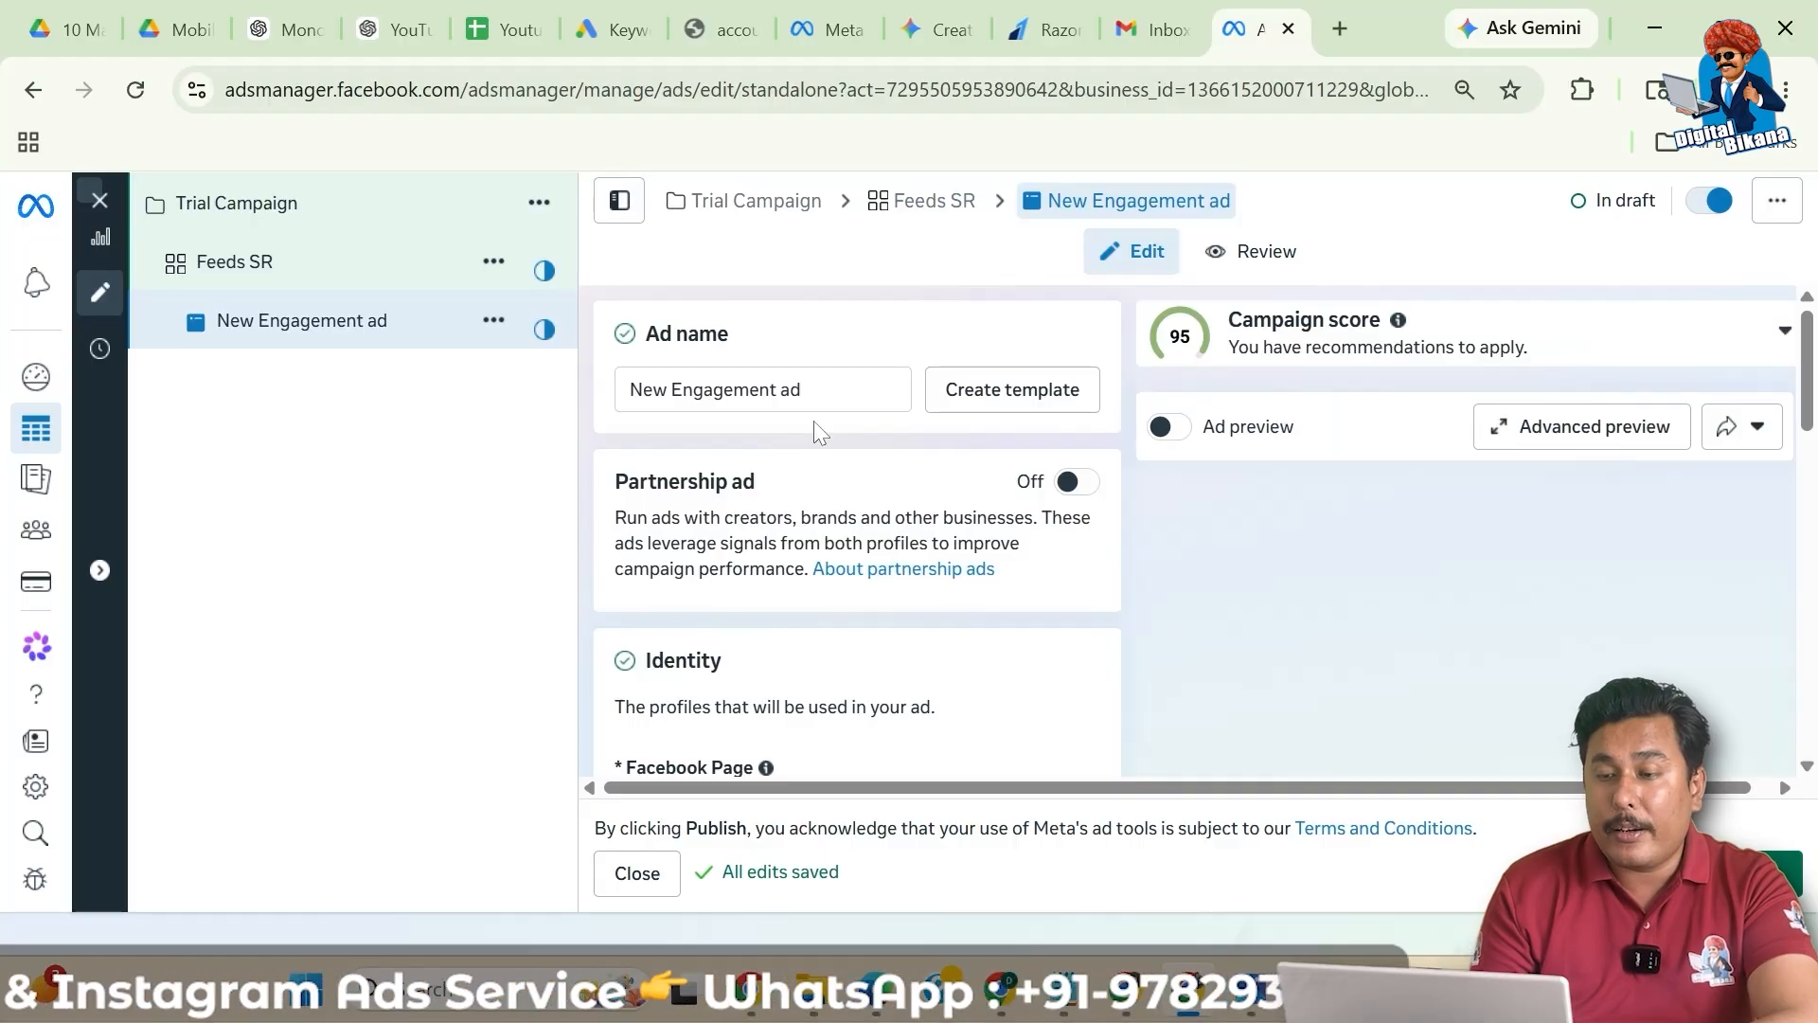
left_click_drag(802, 389, 644, 382)
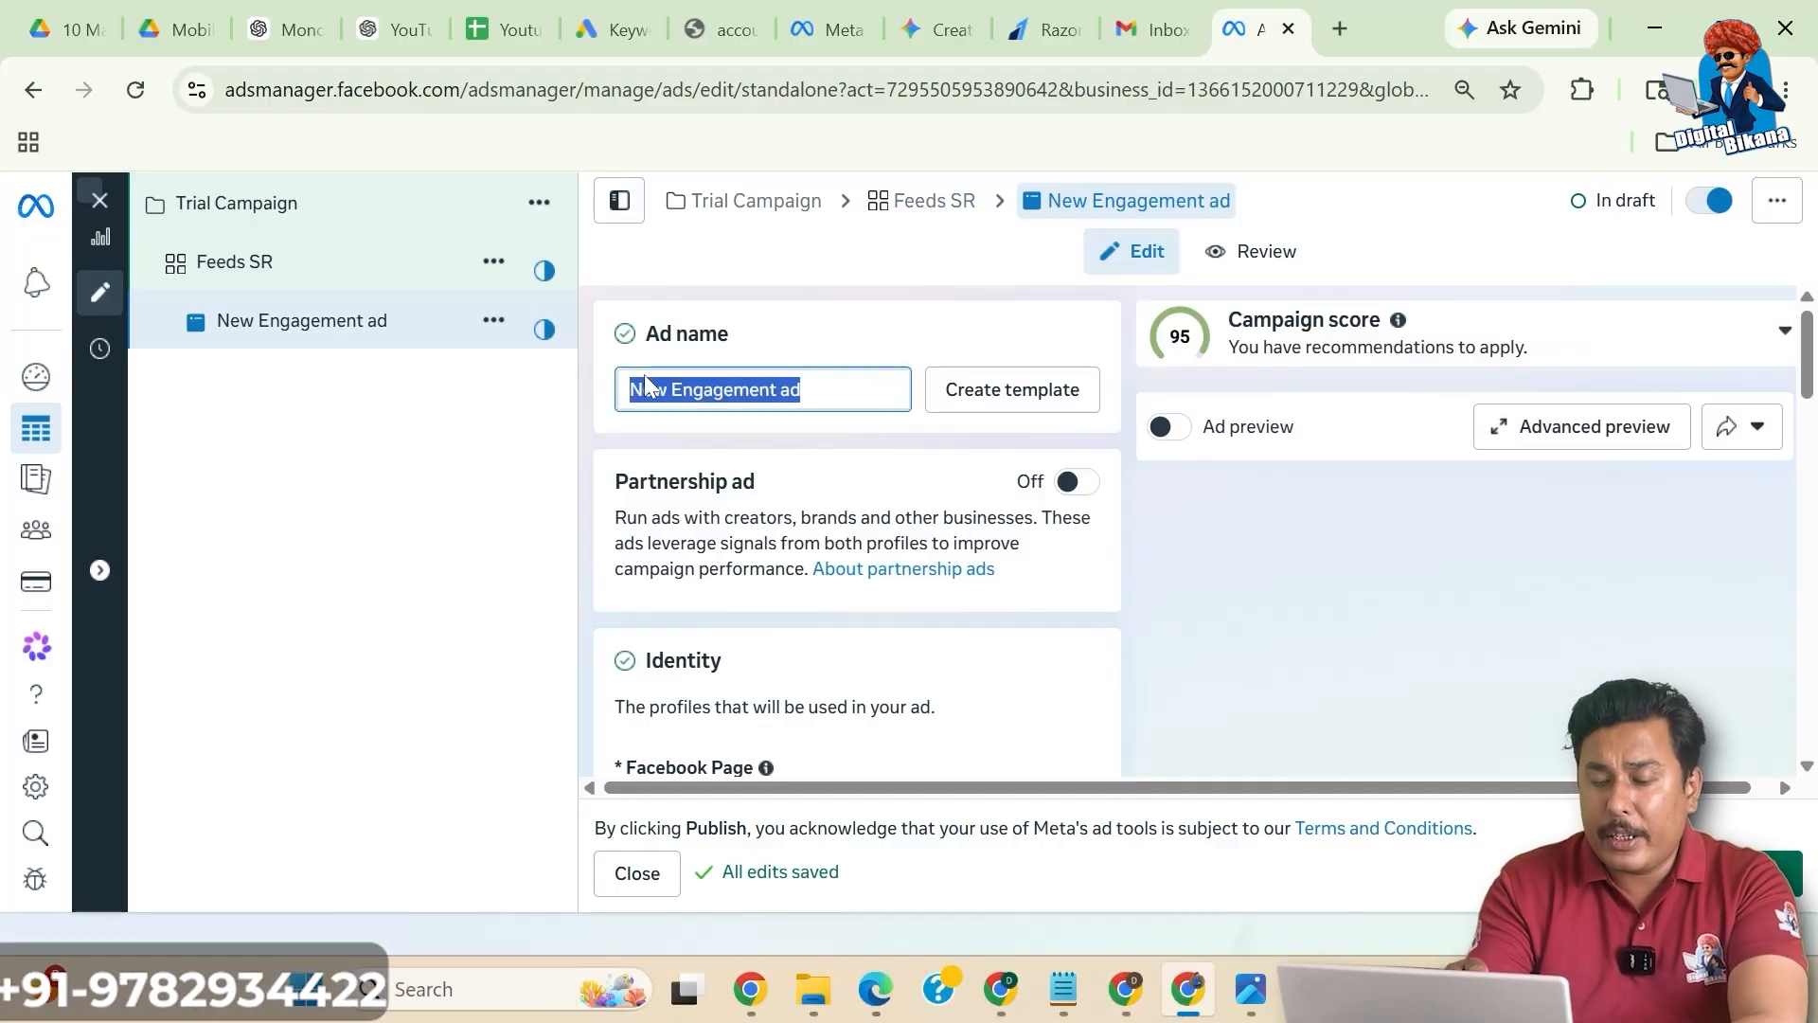
type("B")
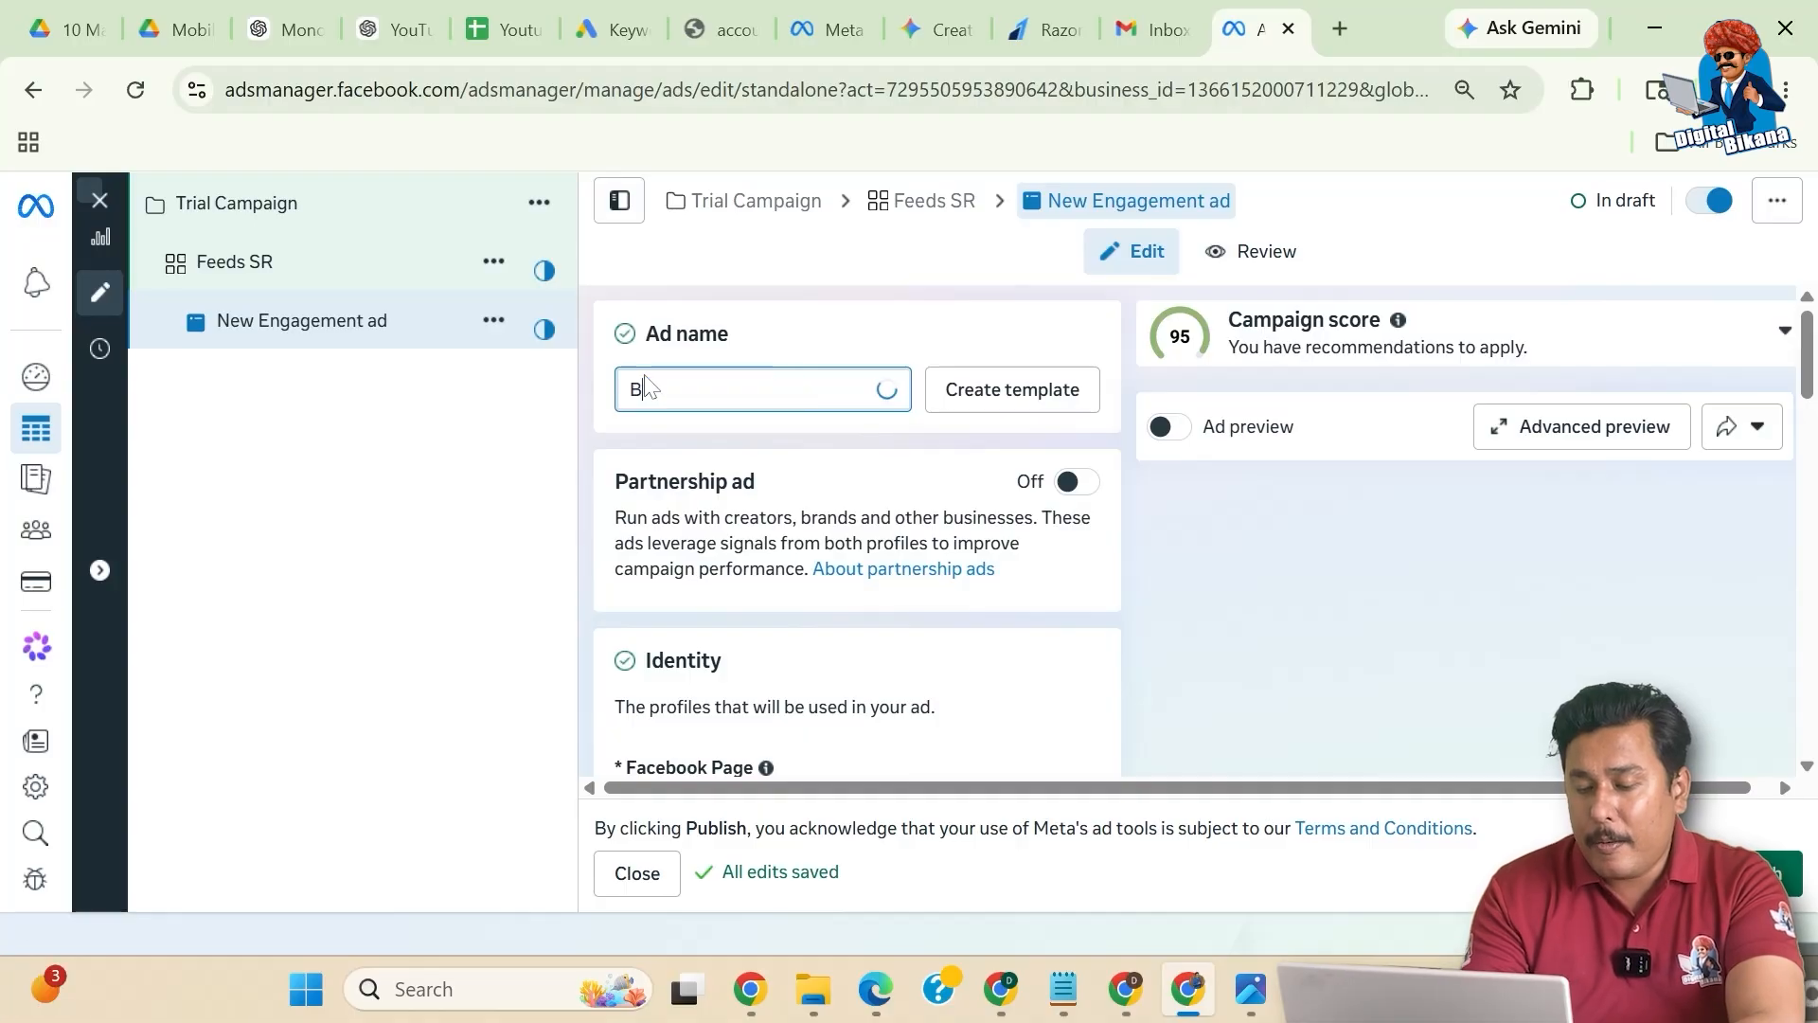
type("anner Ad")
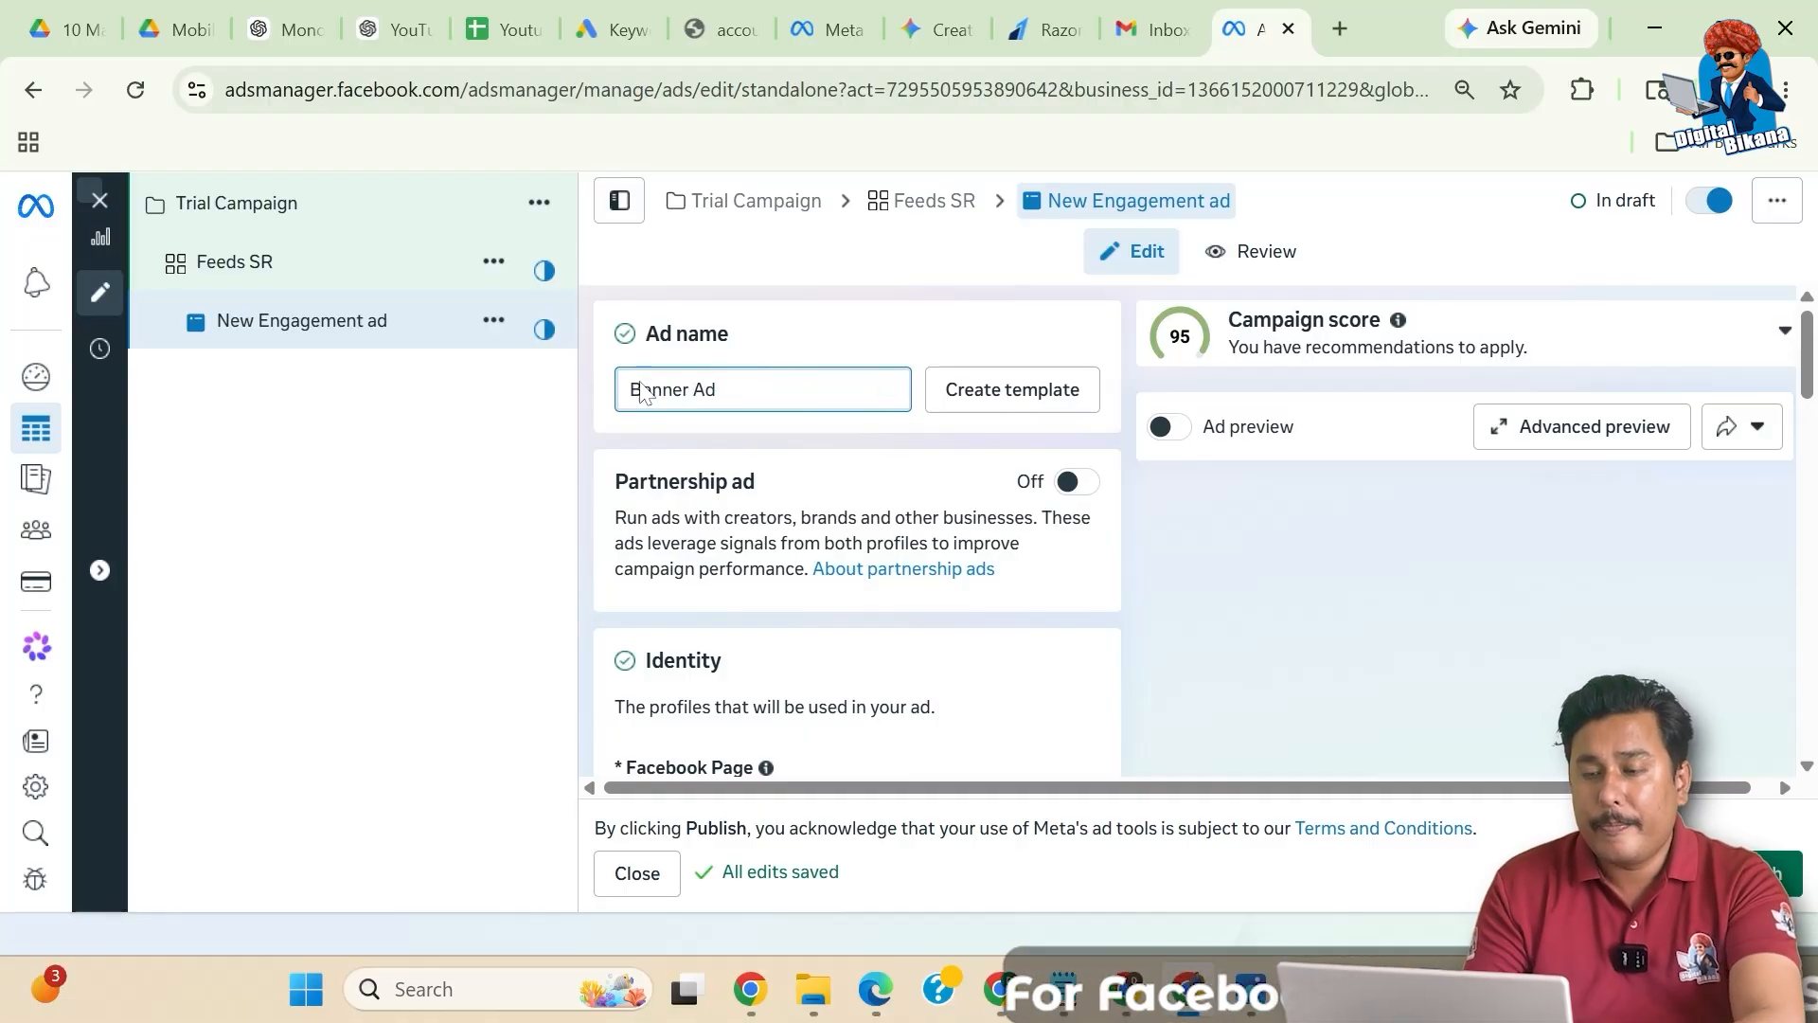
left_click(606, 455)
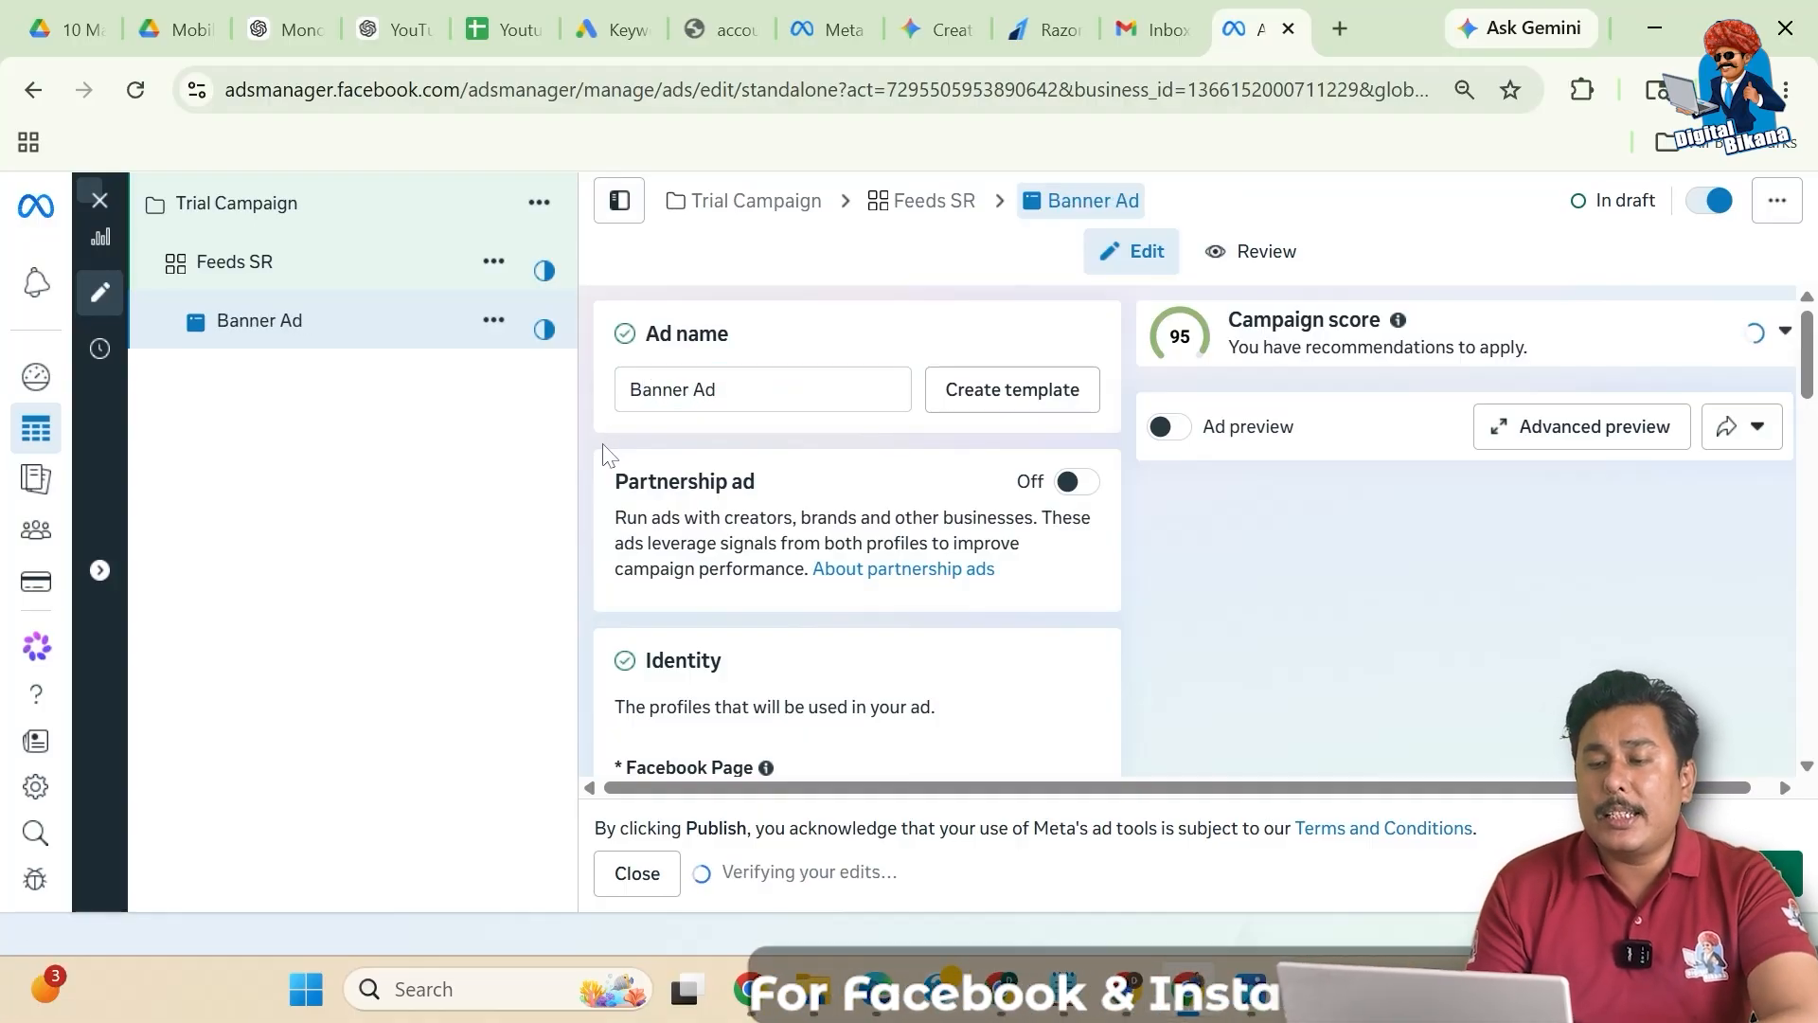
- Check the ad's Identity profiles and change the ad setup from using an existing post to Create ad
scroll(604, 453, "down", 3)
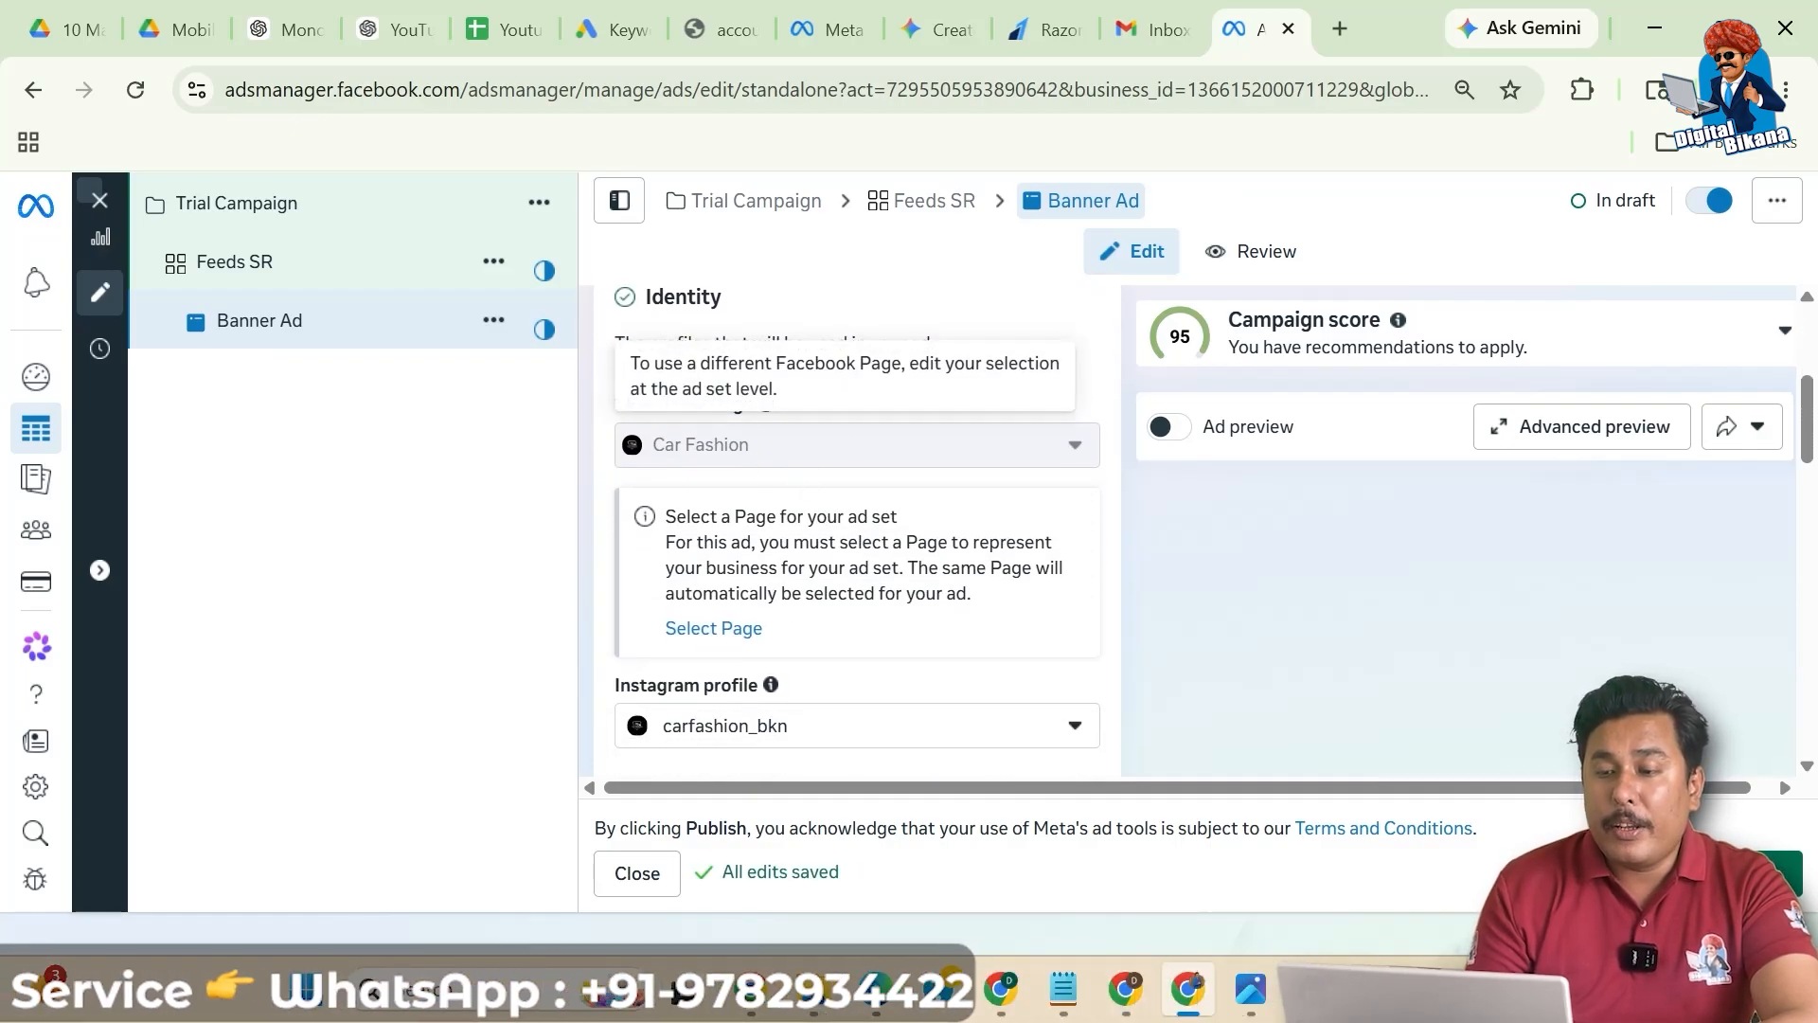
scroll(844, 531, "down", 2)
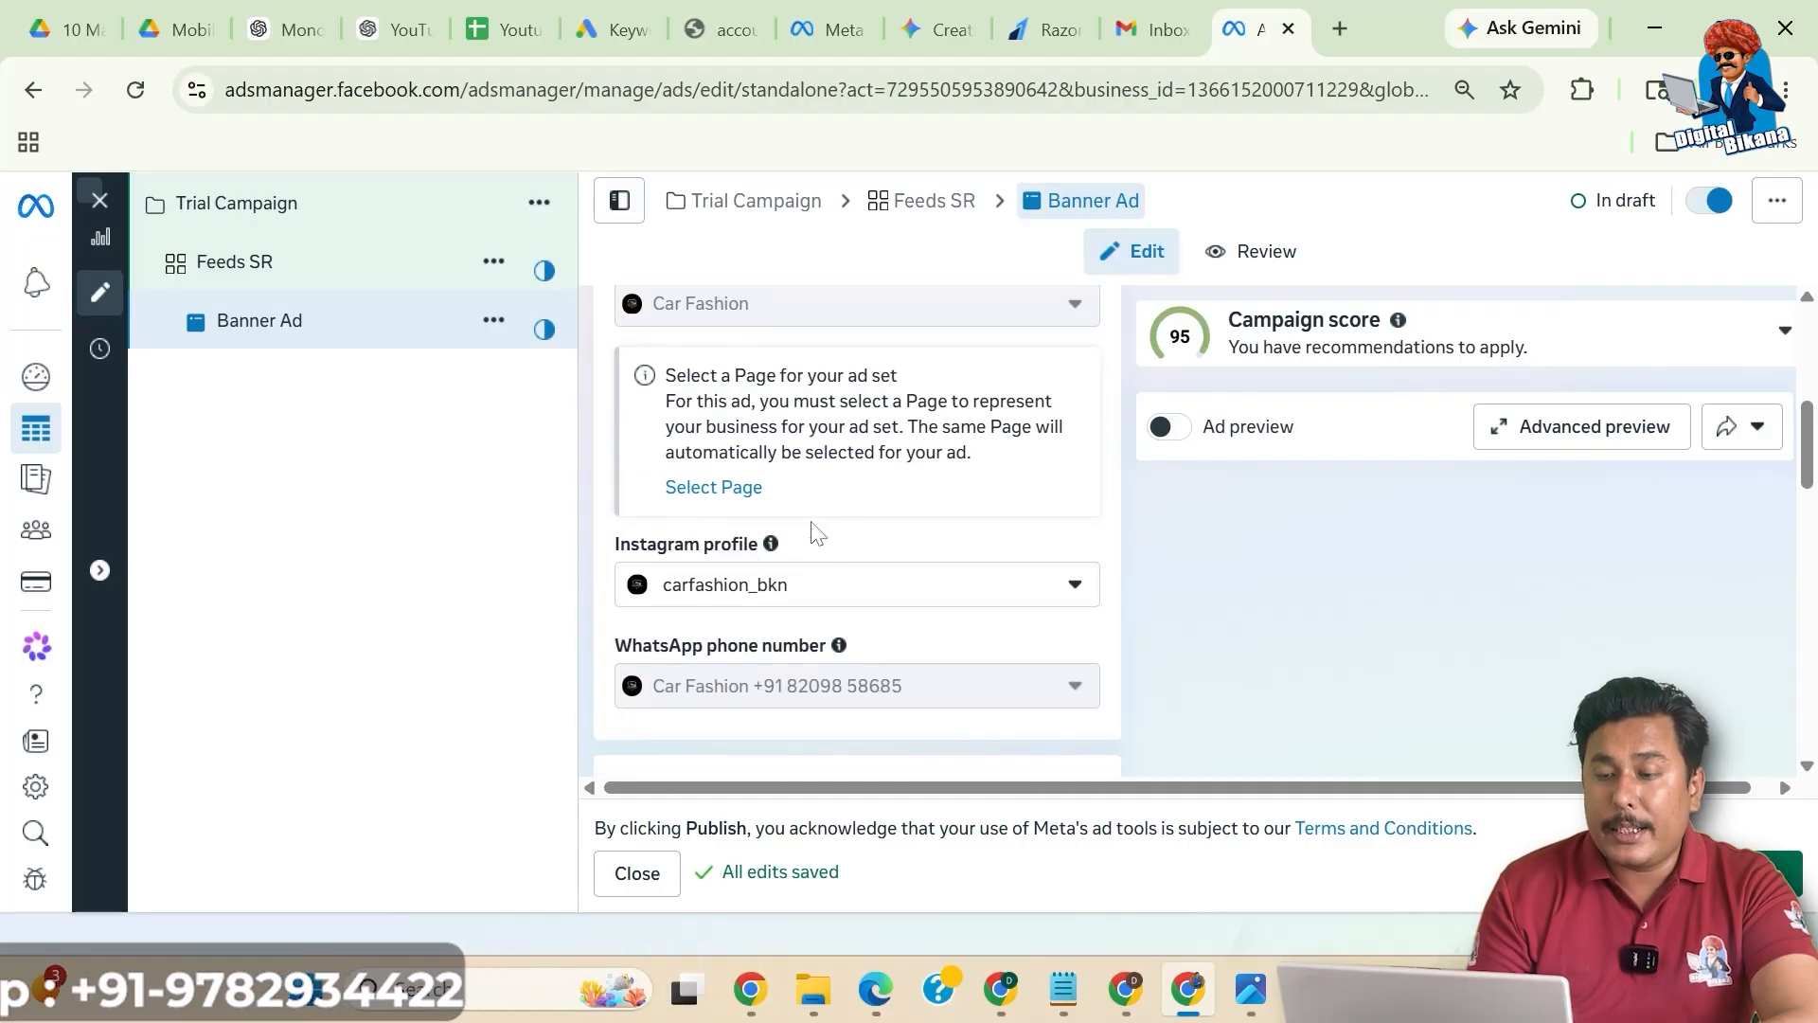
scroll(807, 613, "down", 1)
scroll(807, 610, "down", 1)
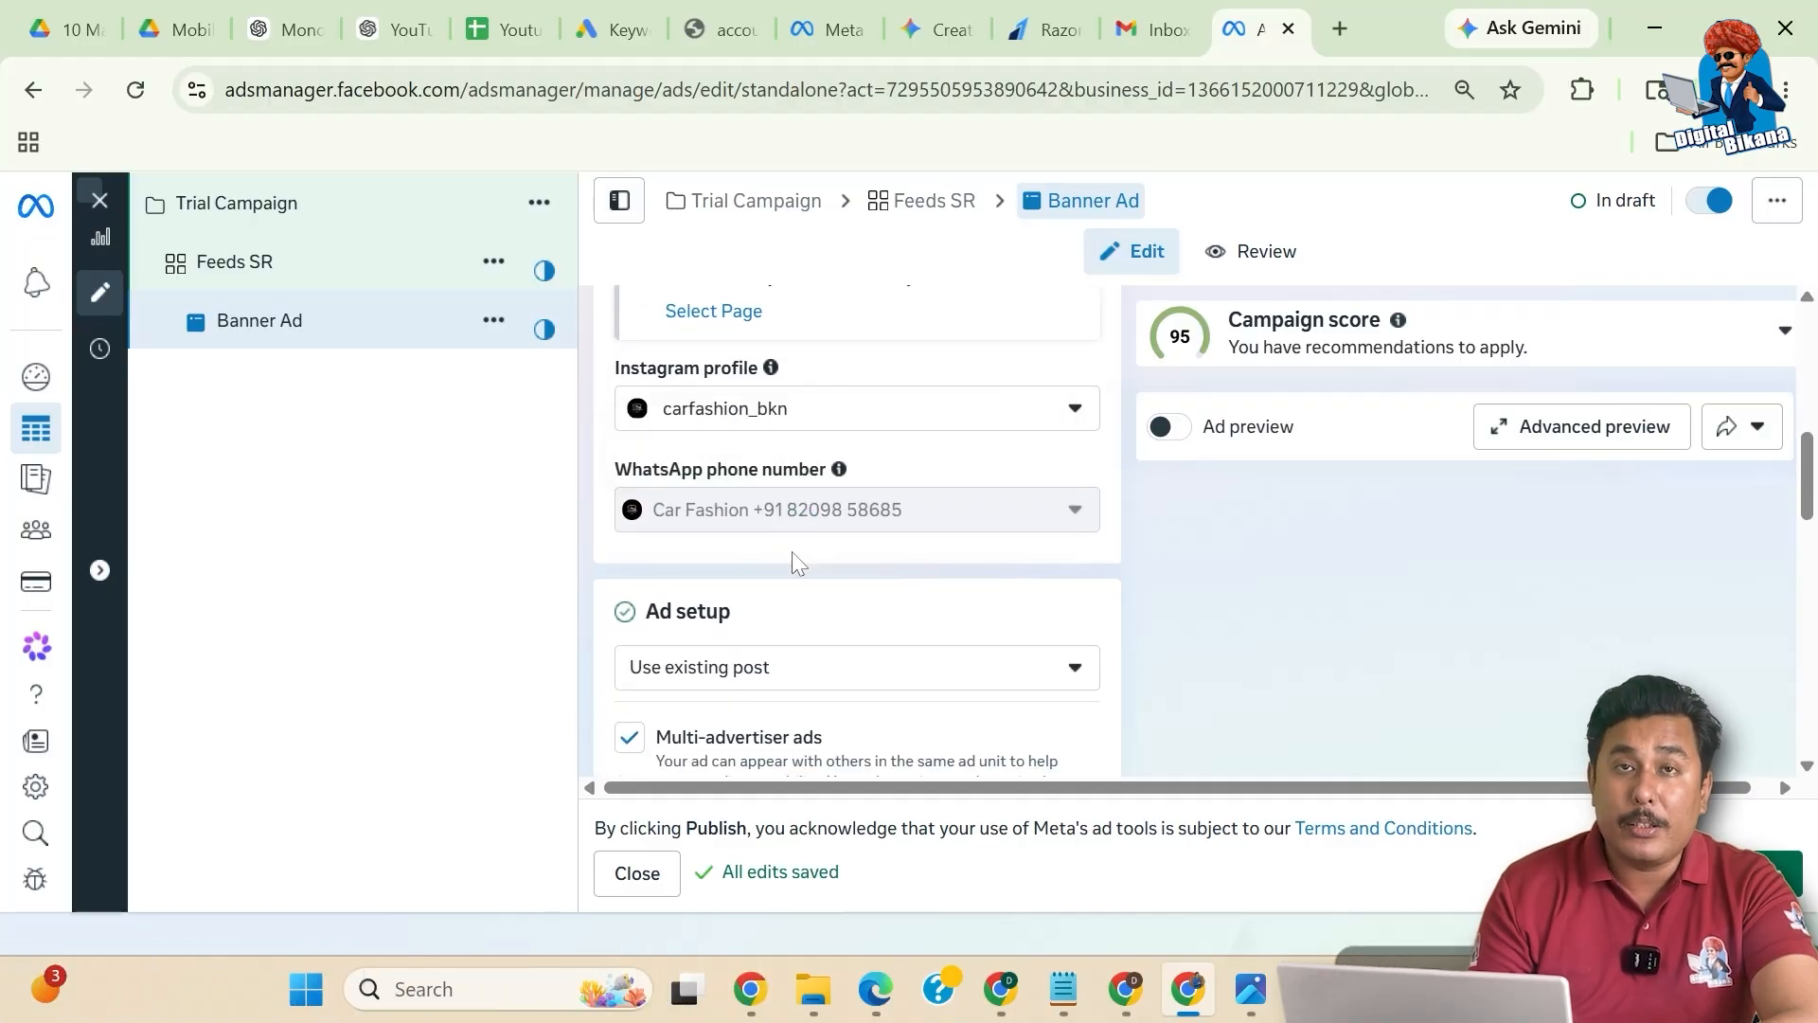
mouse_move(853, 524)
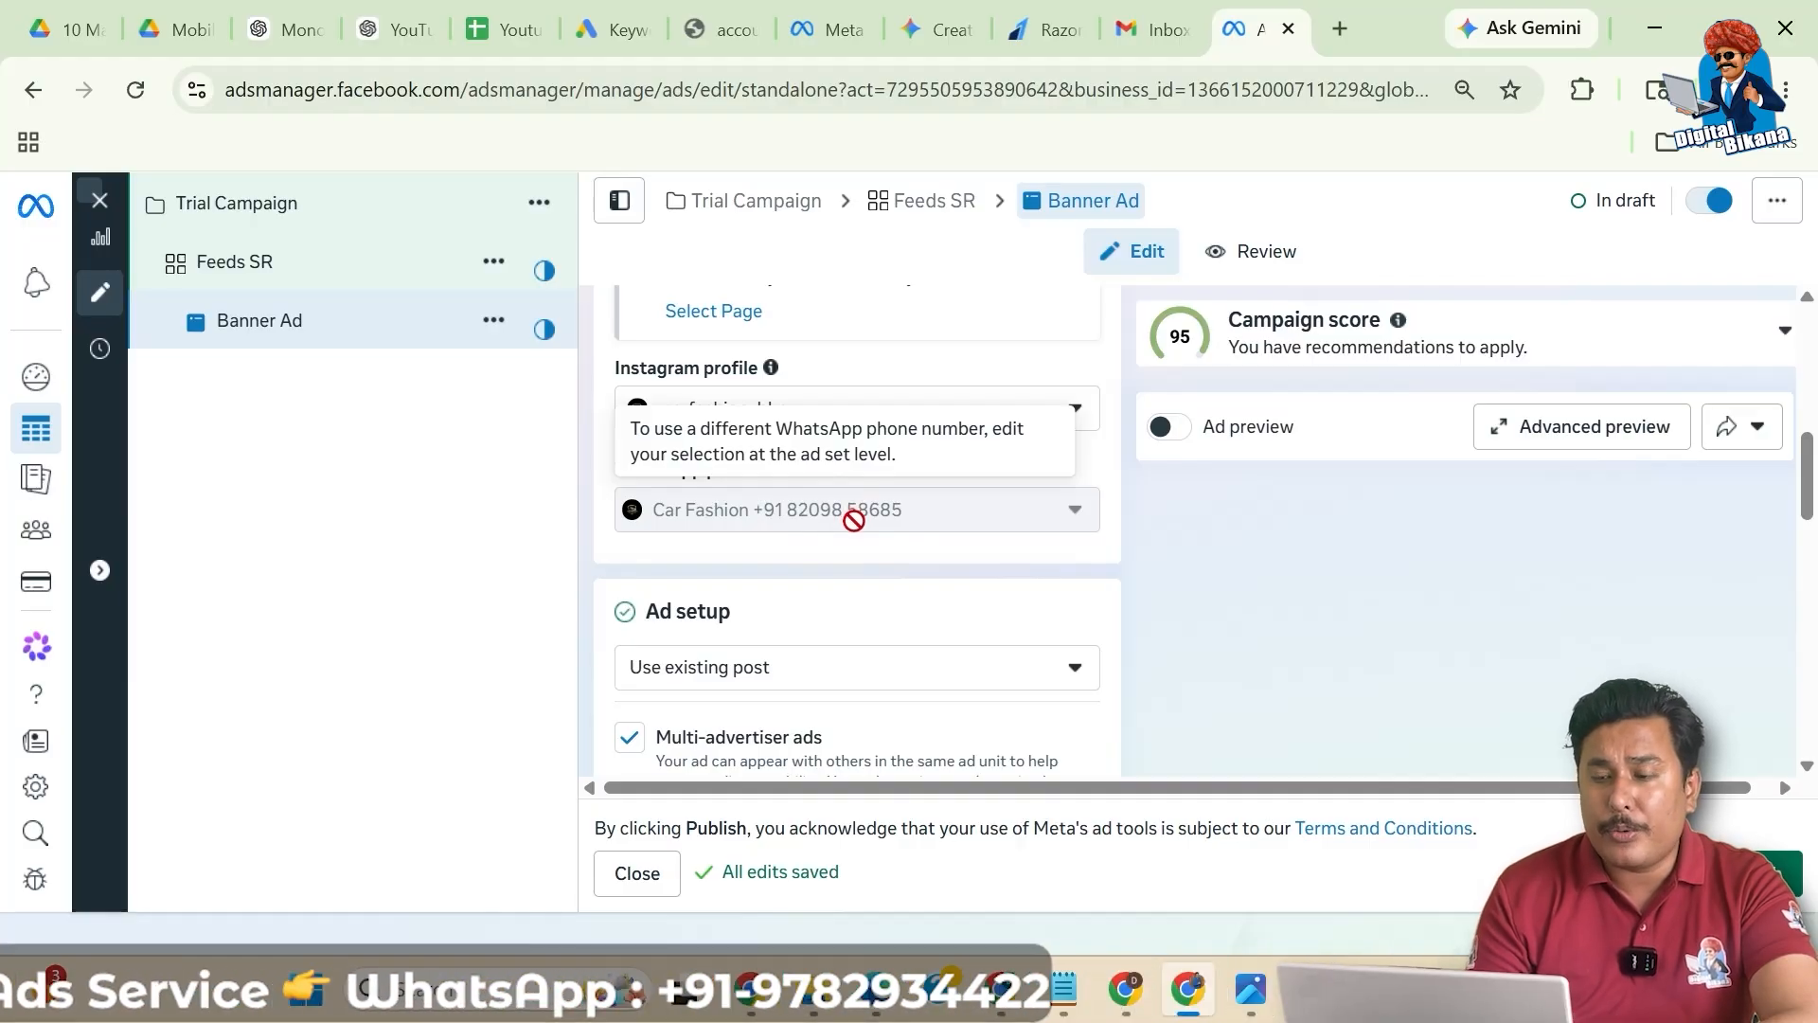
scroll(853, 516, "down", 3)
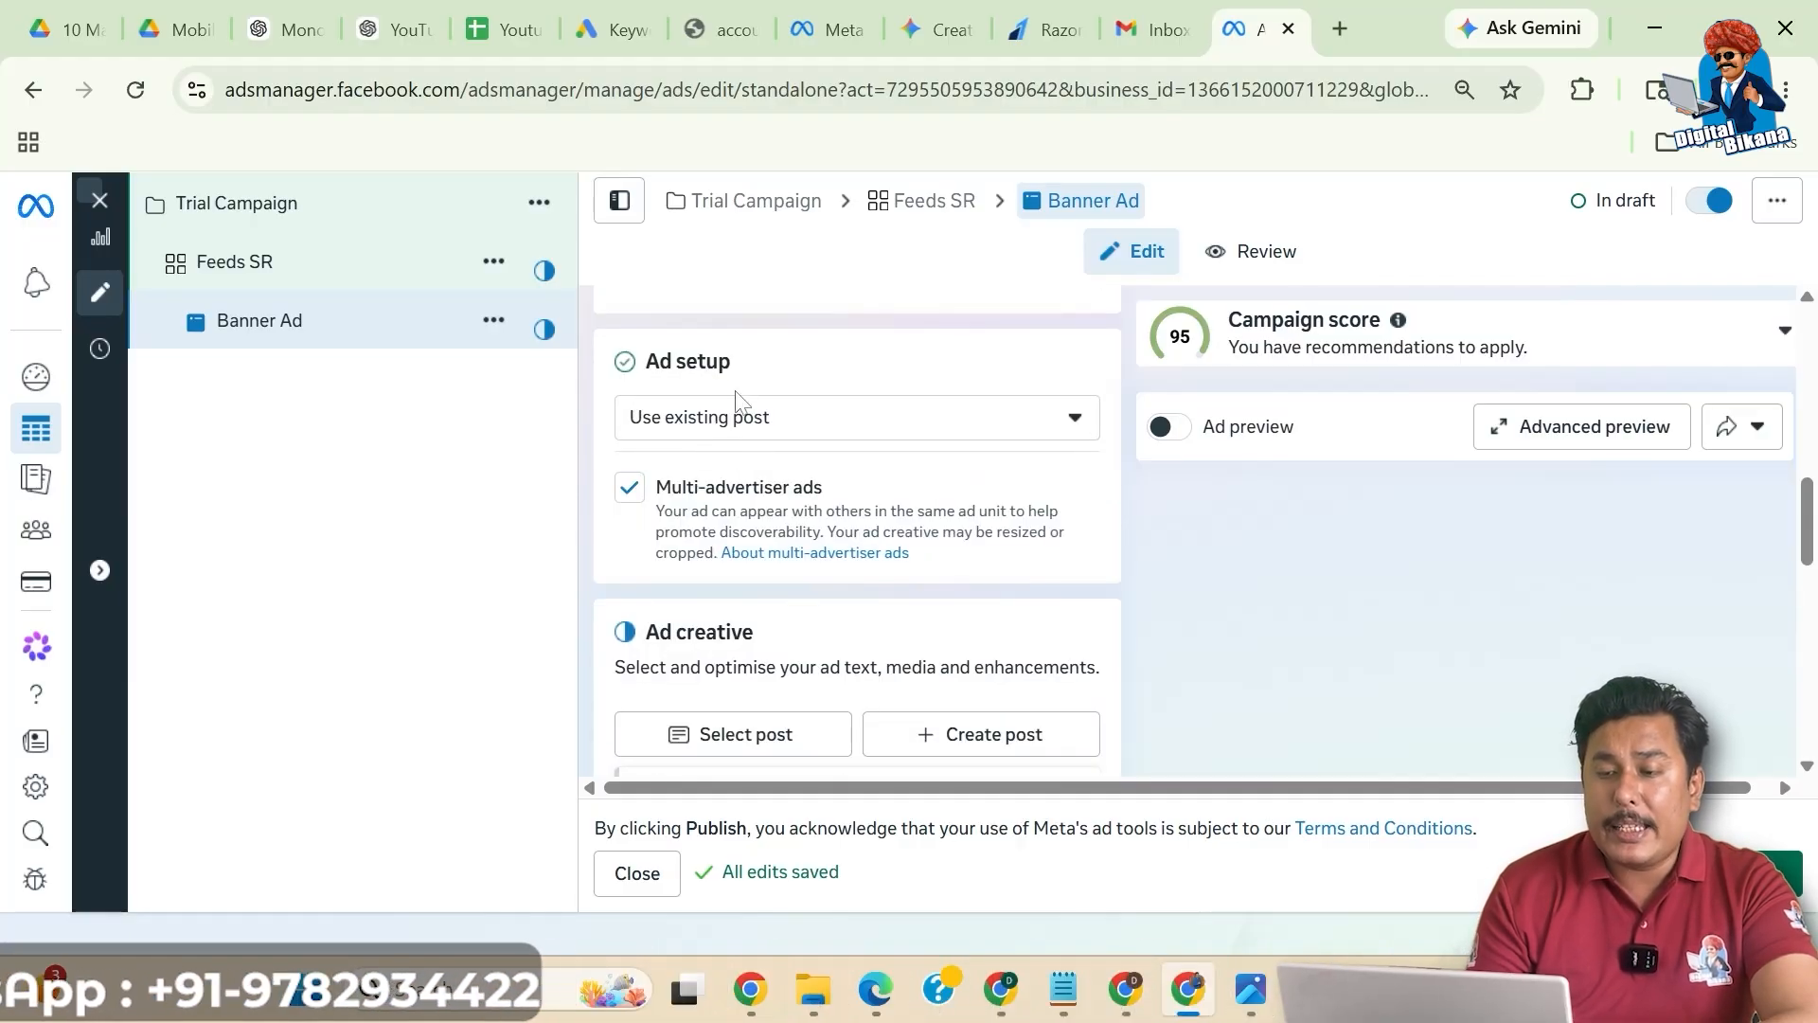
left_click(801, 431)
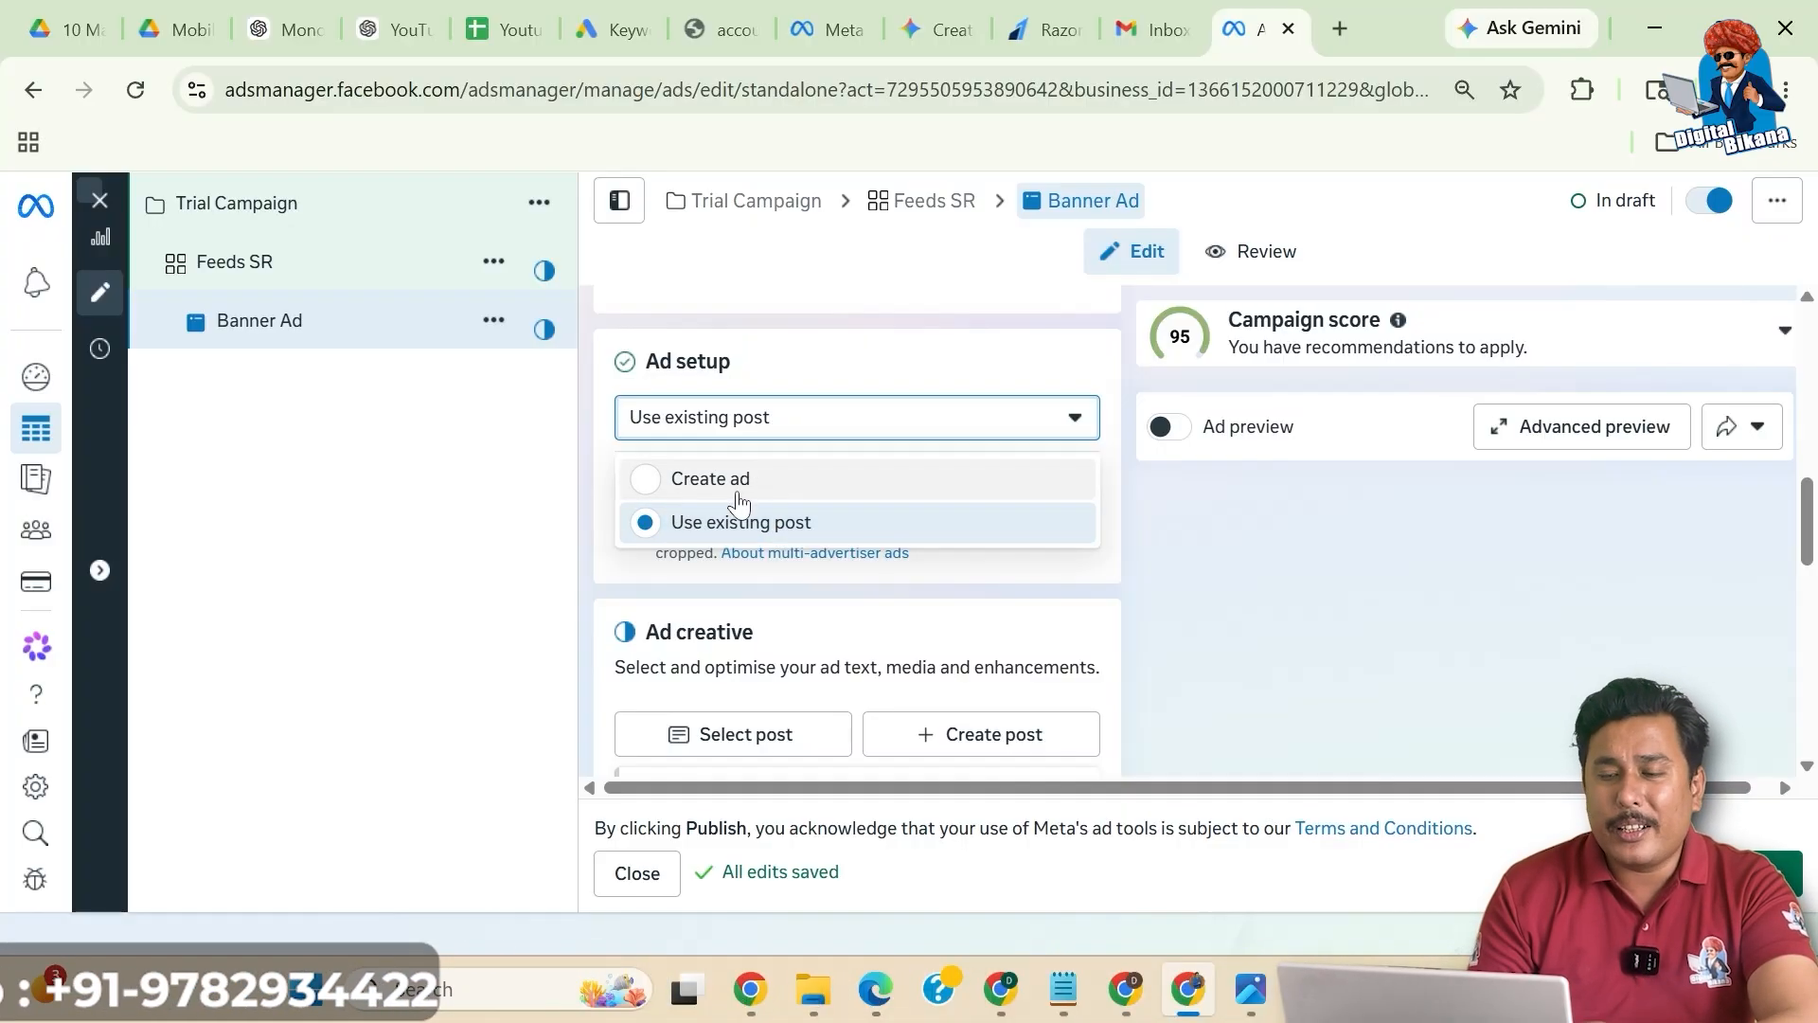
left_click(649, 489)
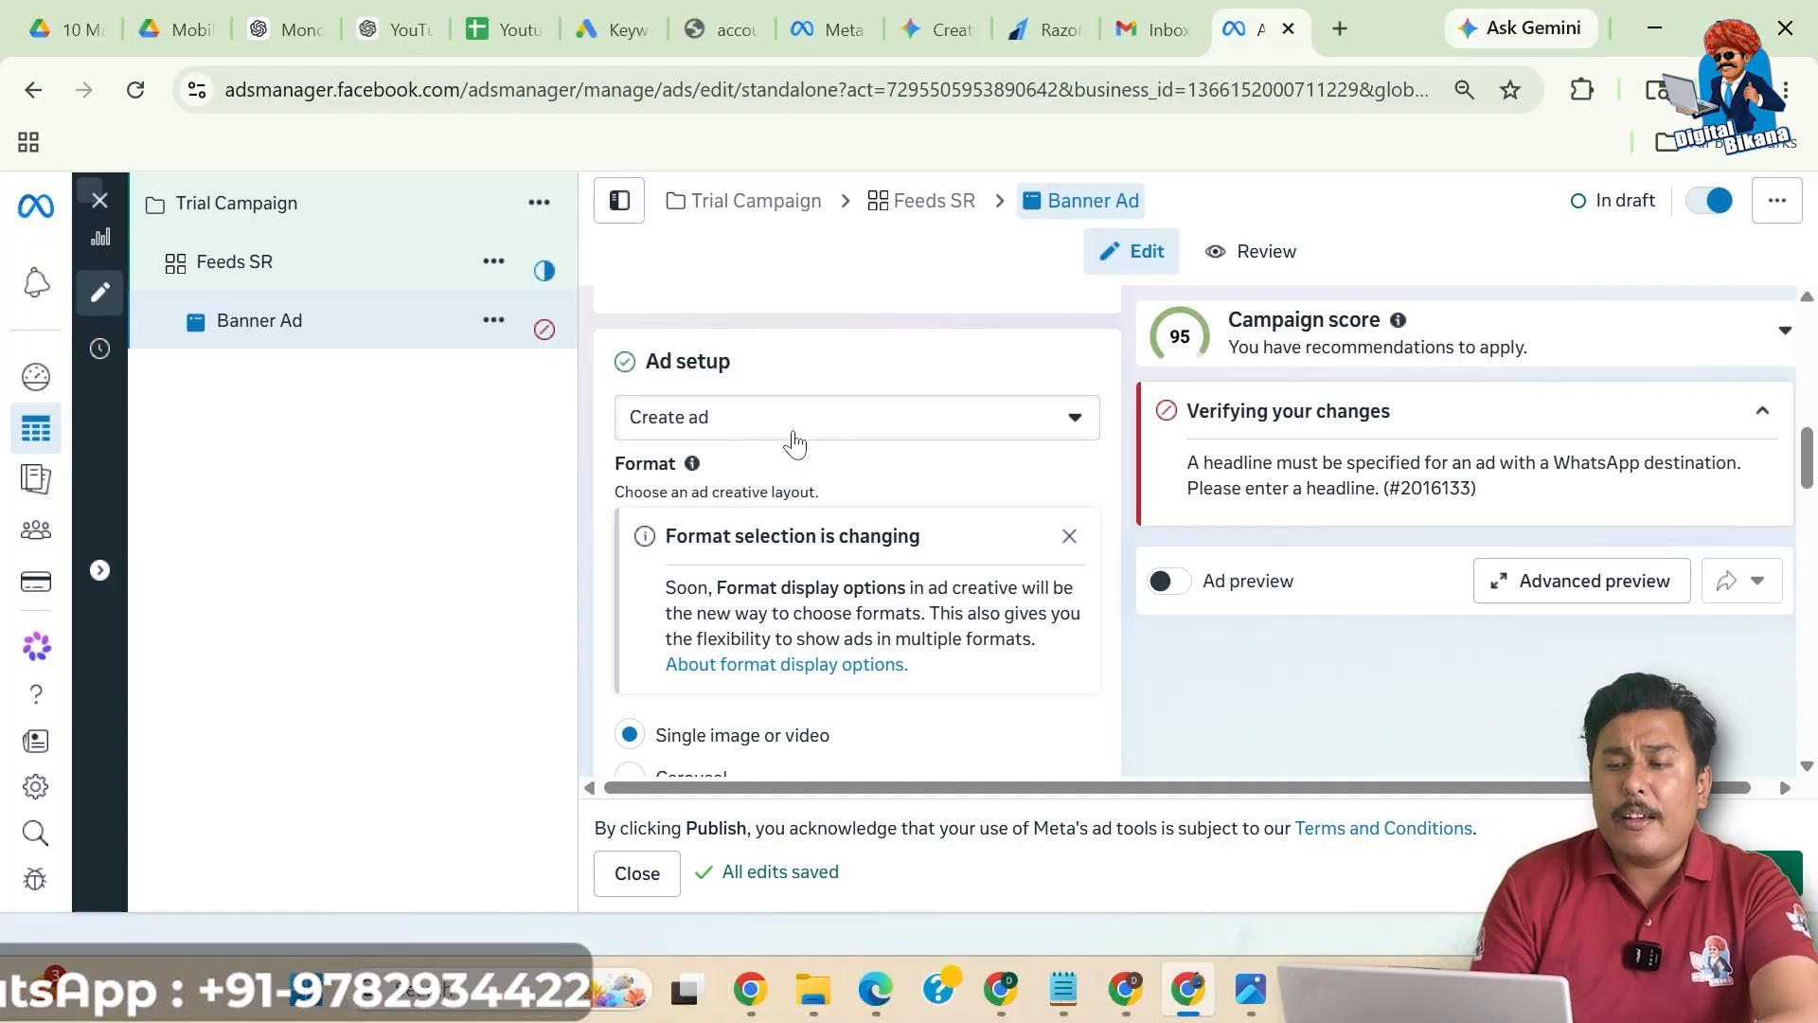
- Review the ad's format options and begin setting up its creative as an image ad
scroll(812, 572, "down", 2)
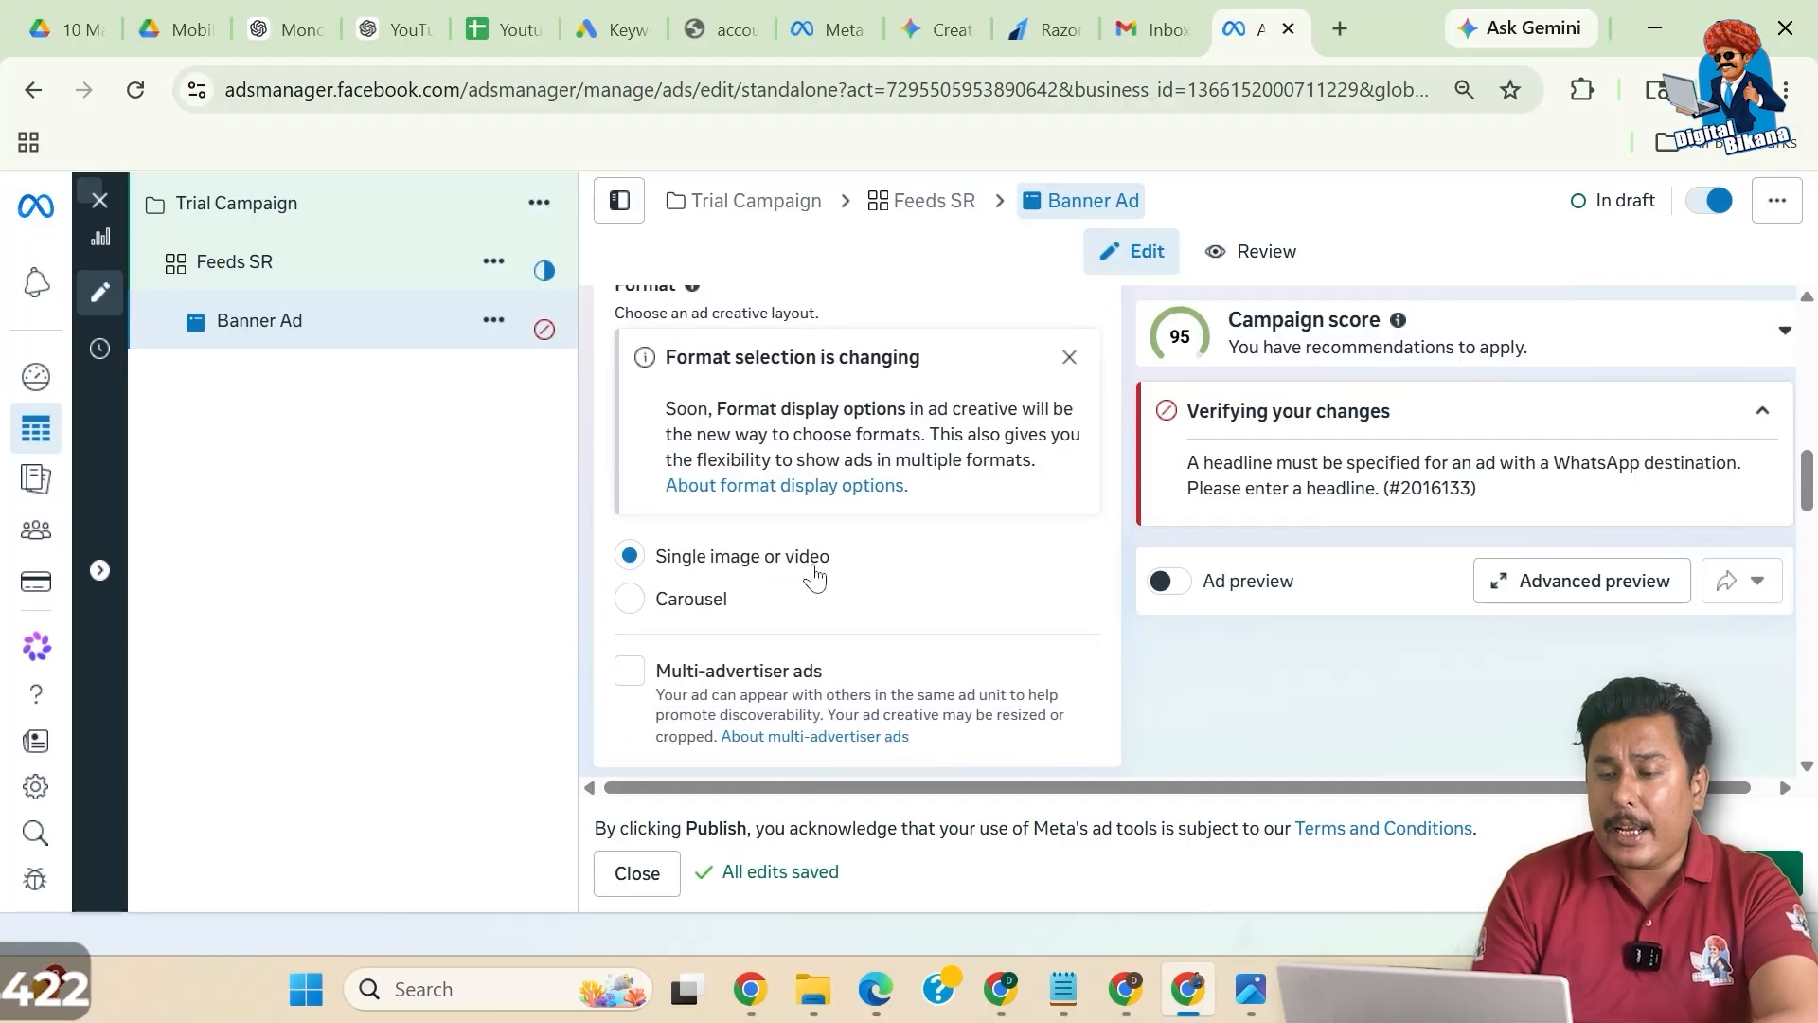
scroll(763, 655, "down", 1)
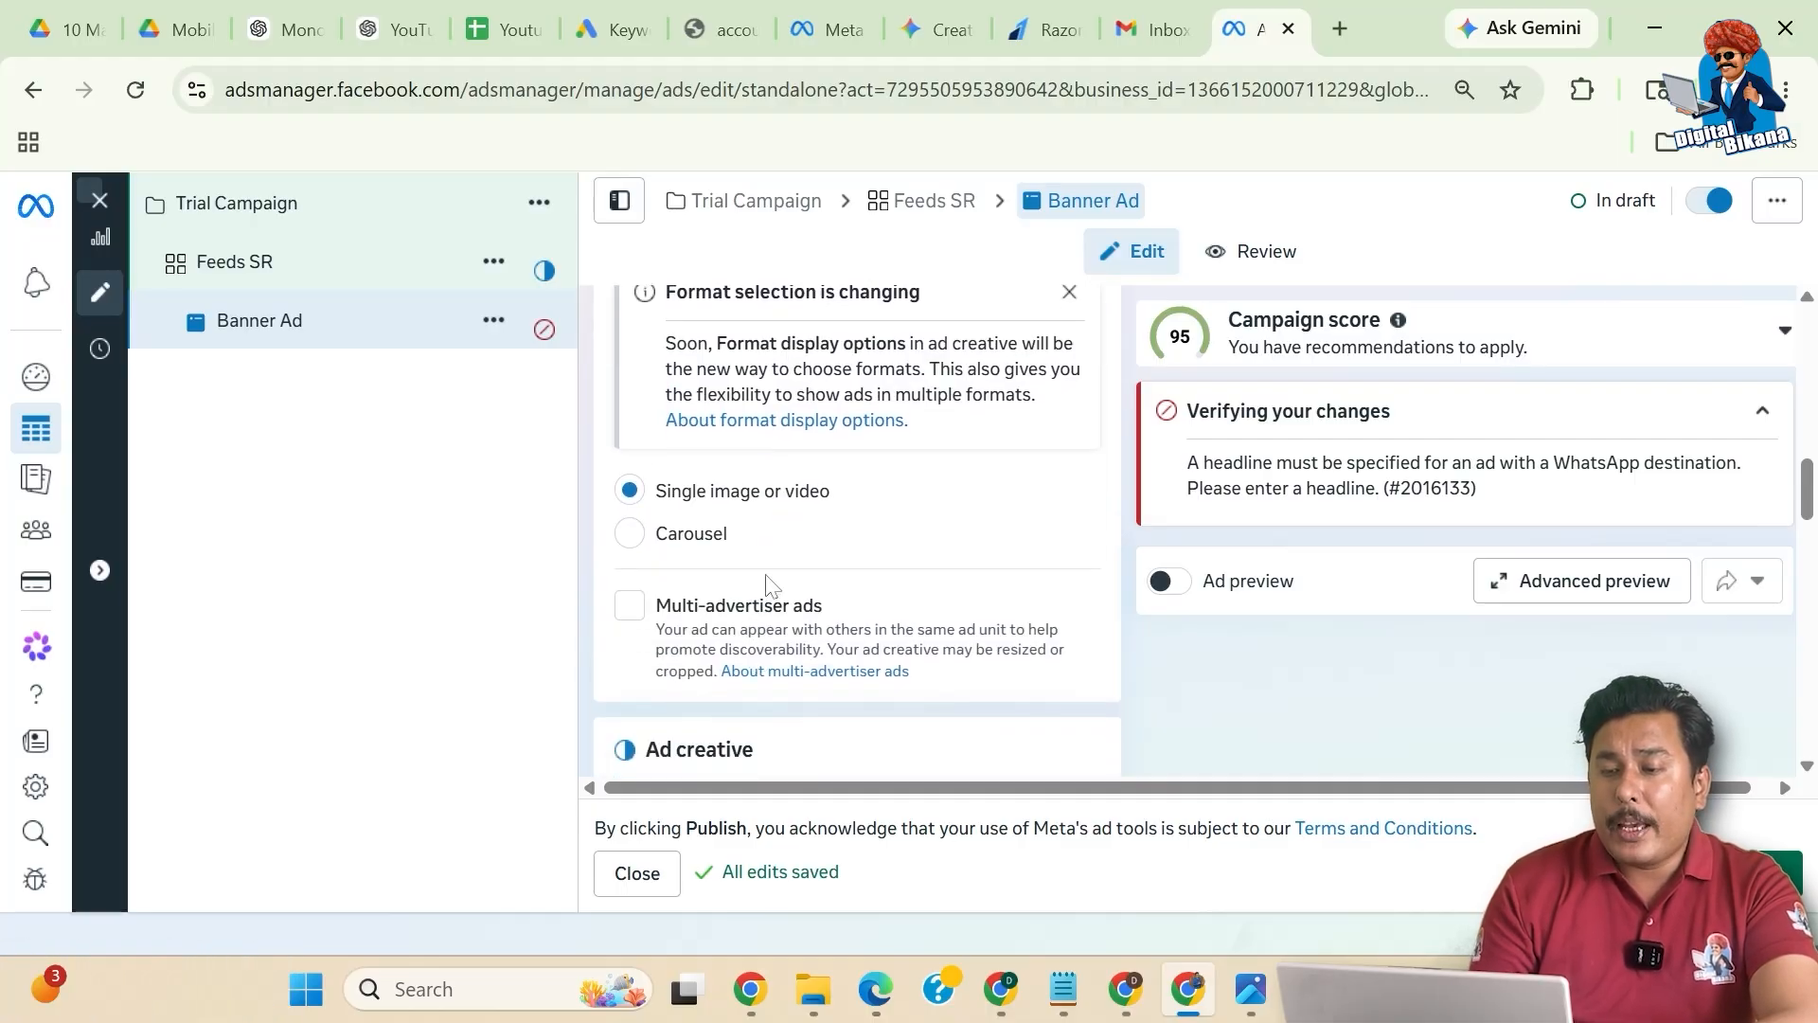
scroll(748, 599, "up", 1)
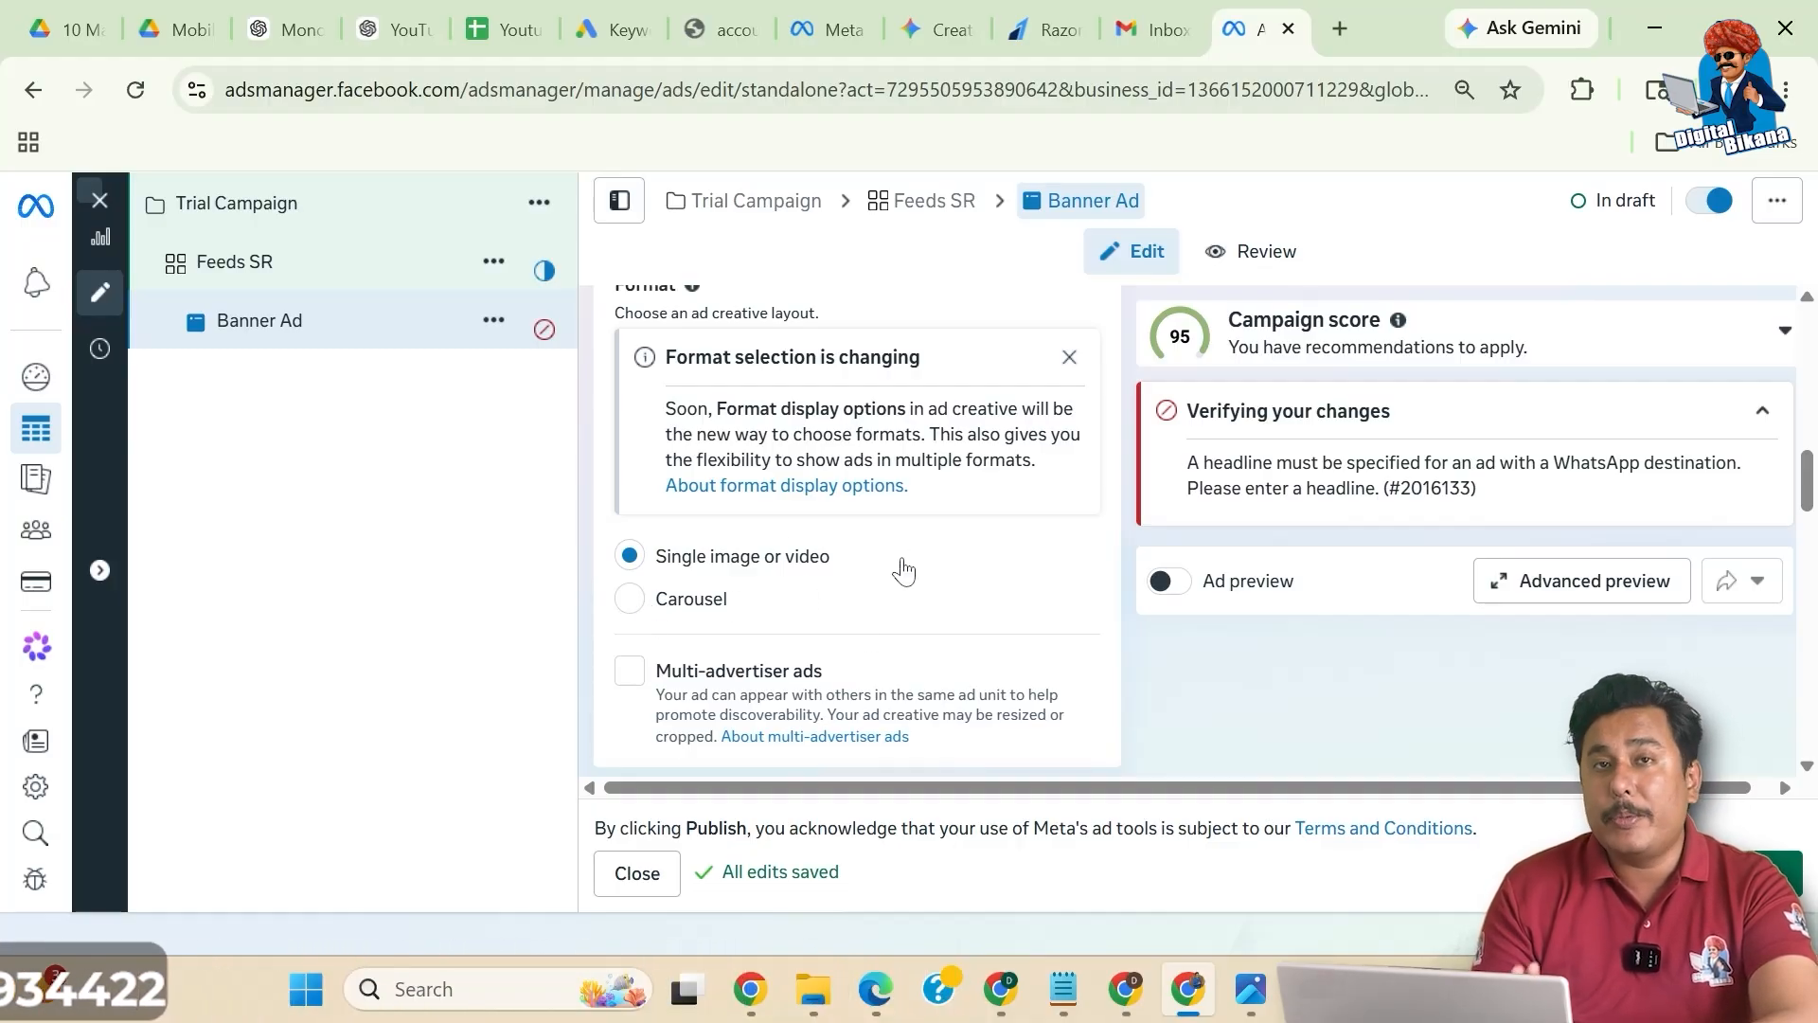
scroll(903, 571, "down", 2)
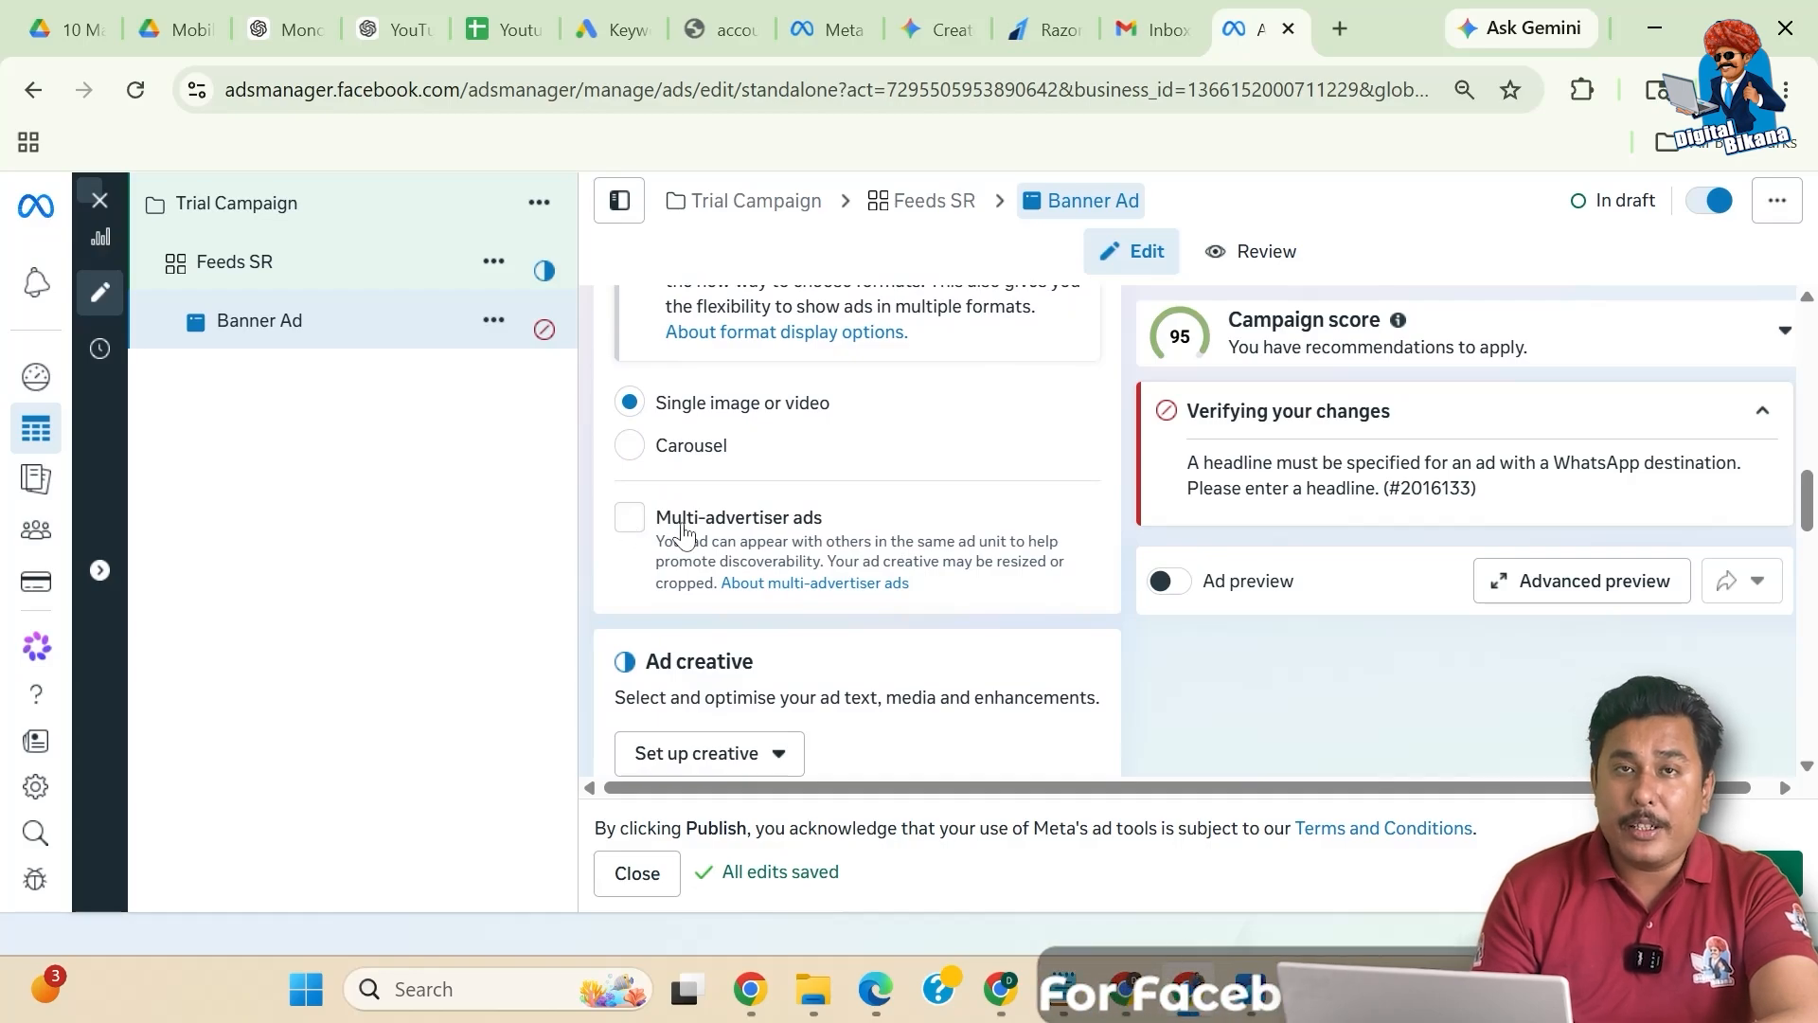
scroll(734, 639, "down", 2)
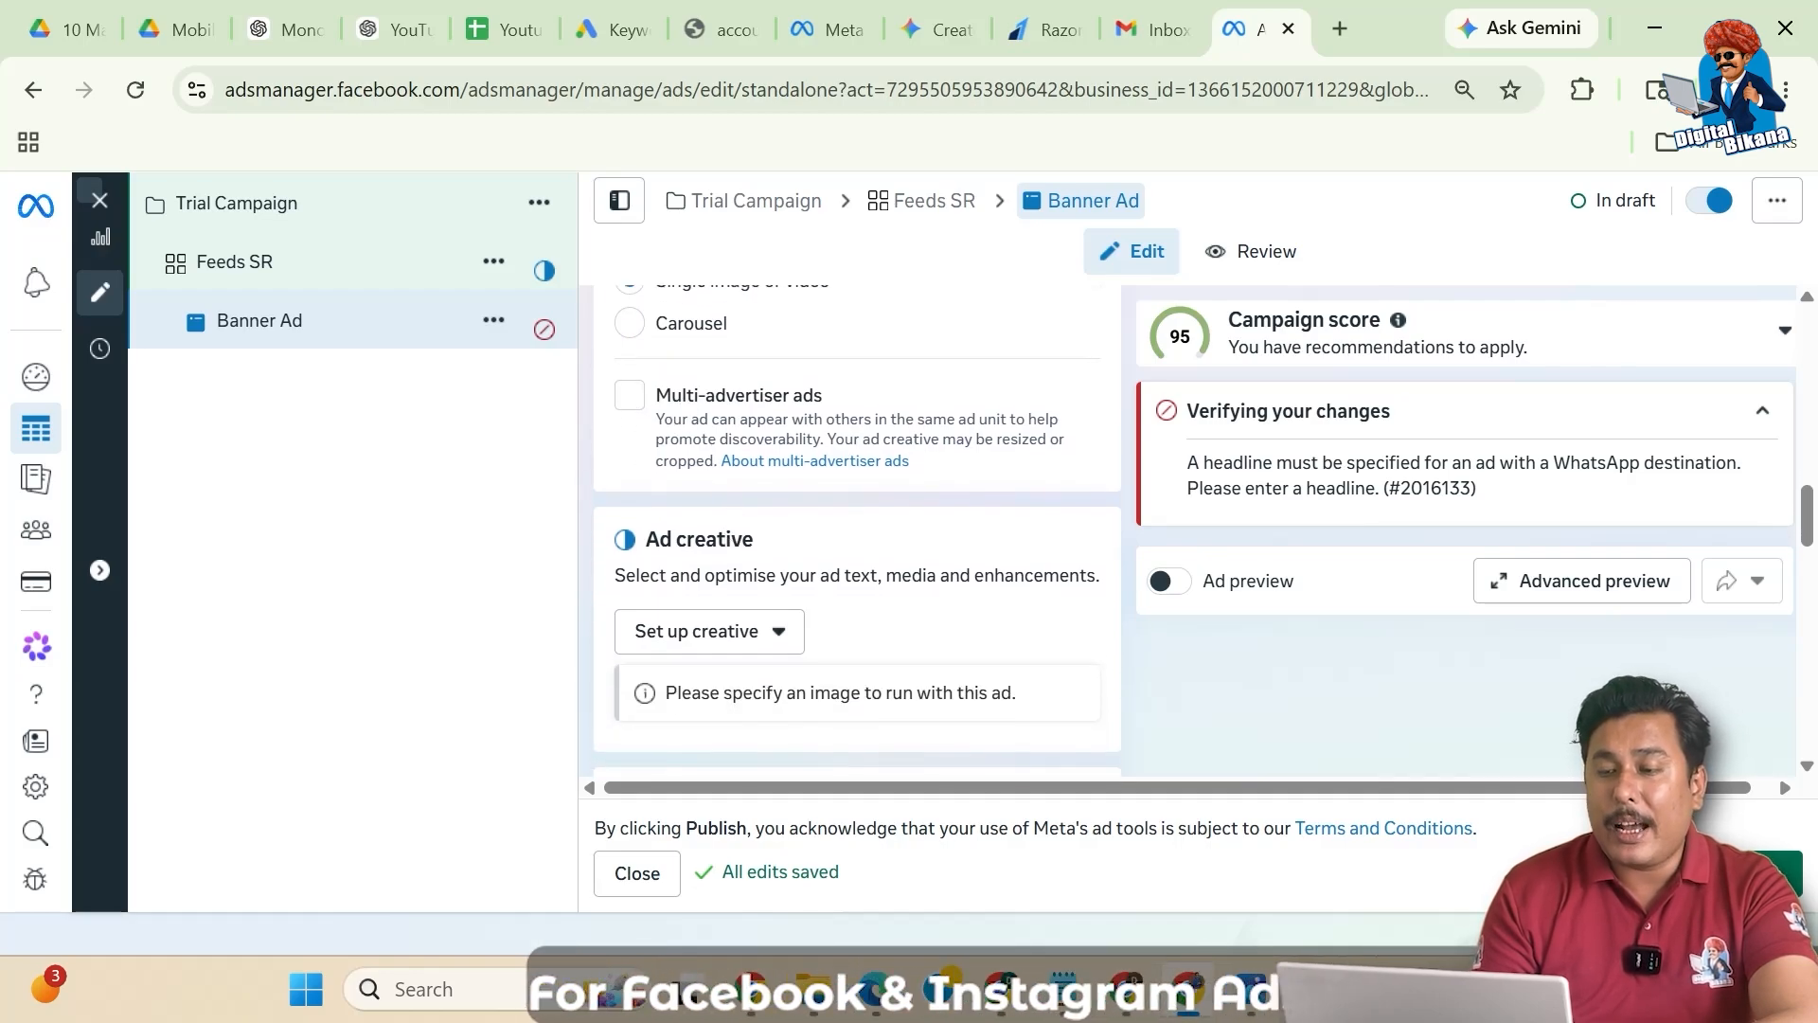
scroll(834, 672, "down", 1)
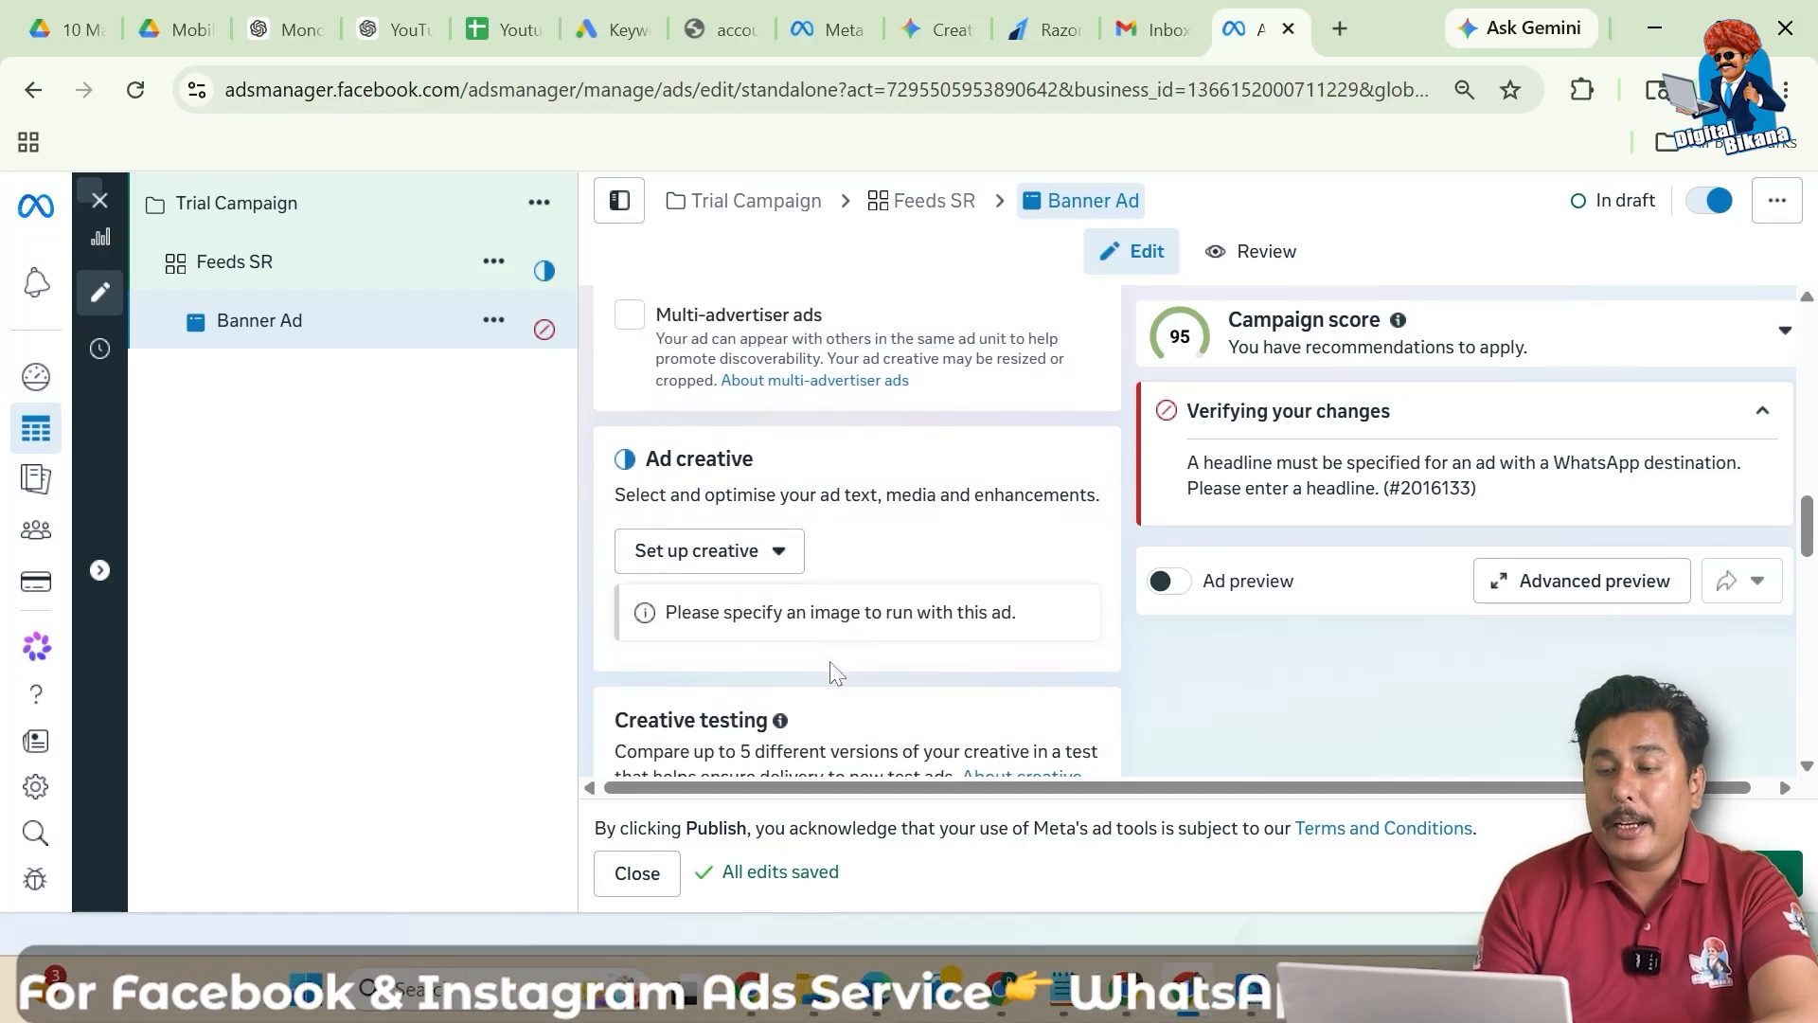
scroll(830, 672, "down", 1)
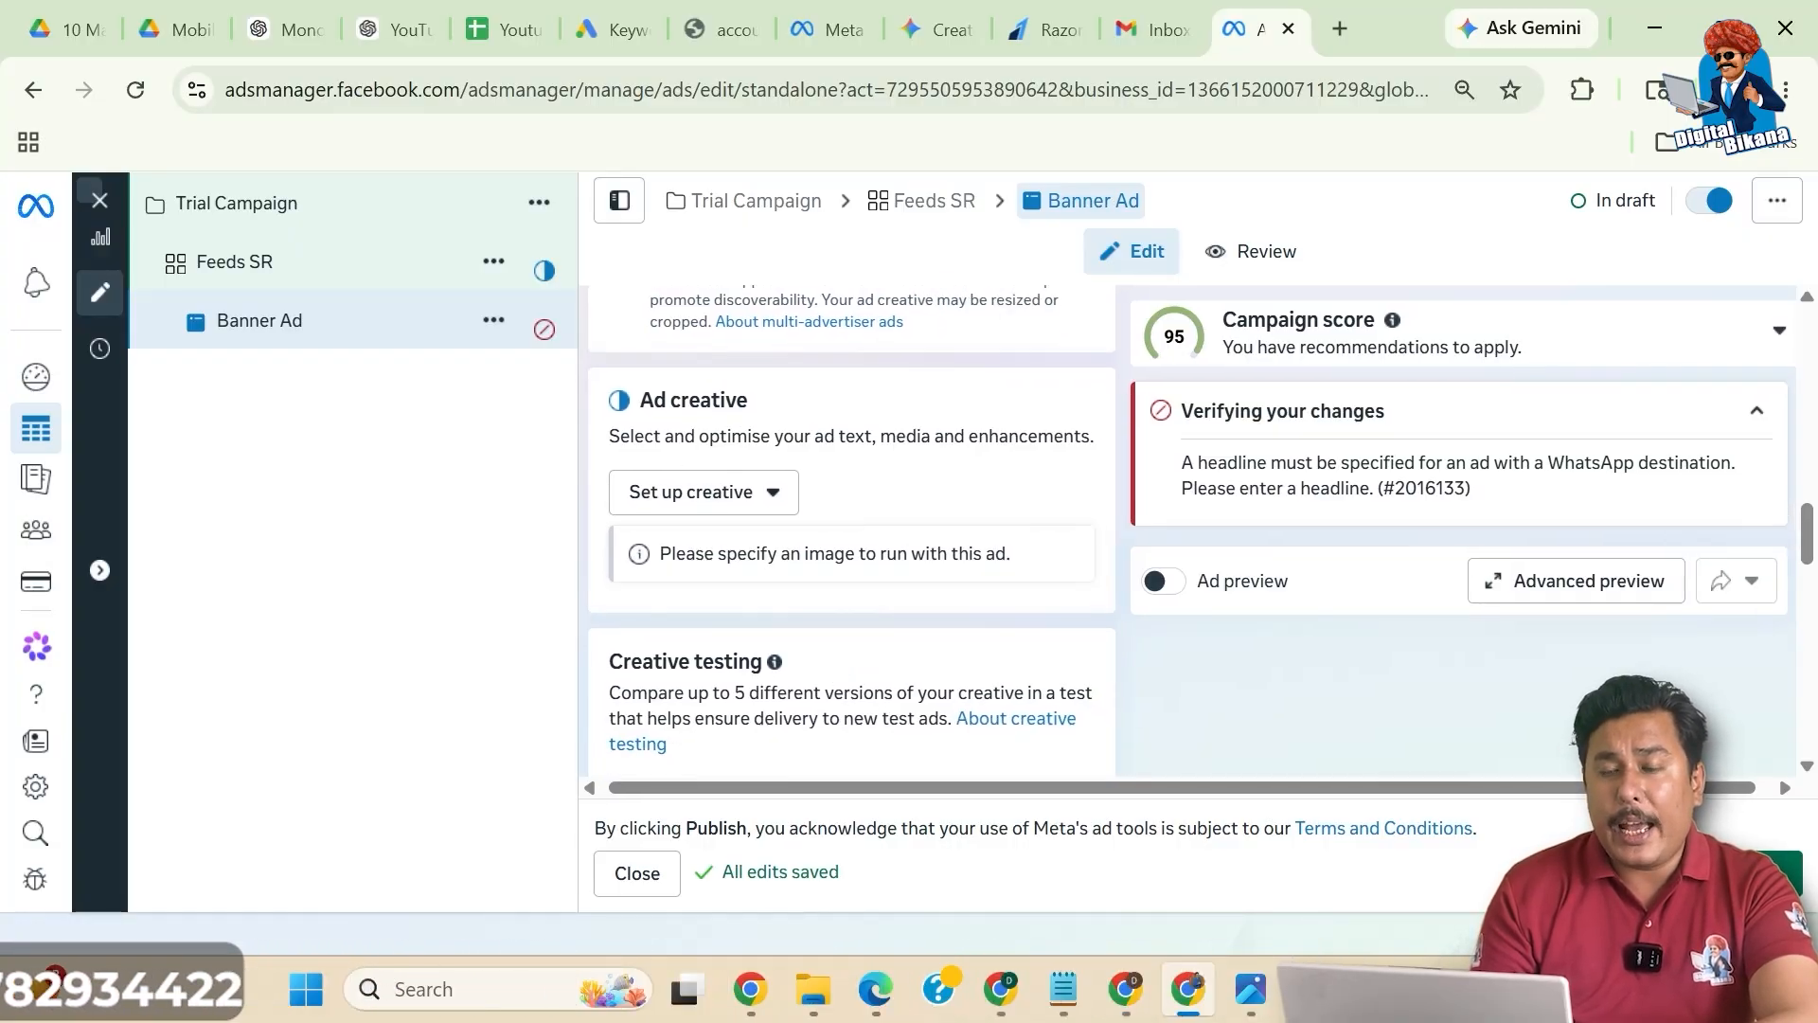
left_click(768, 501)
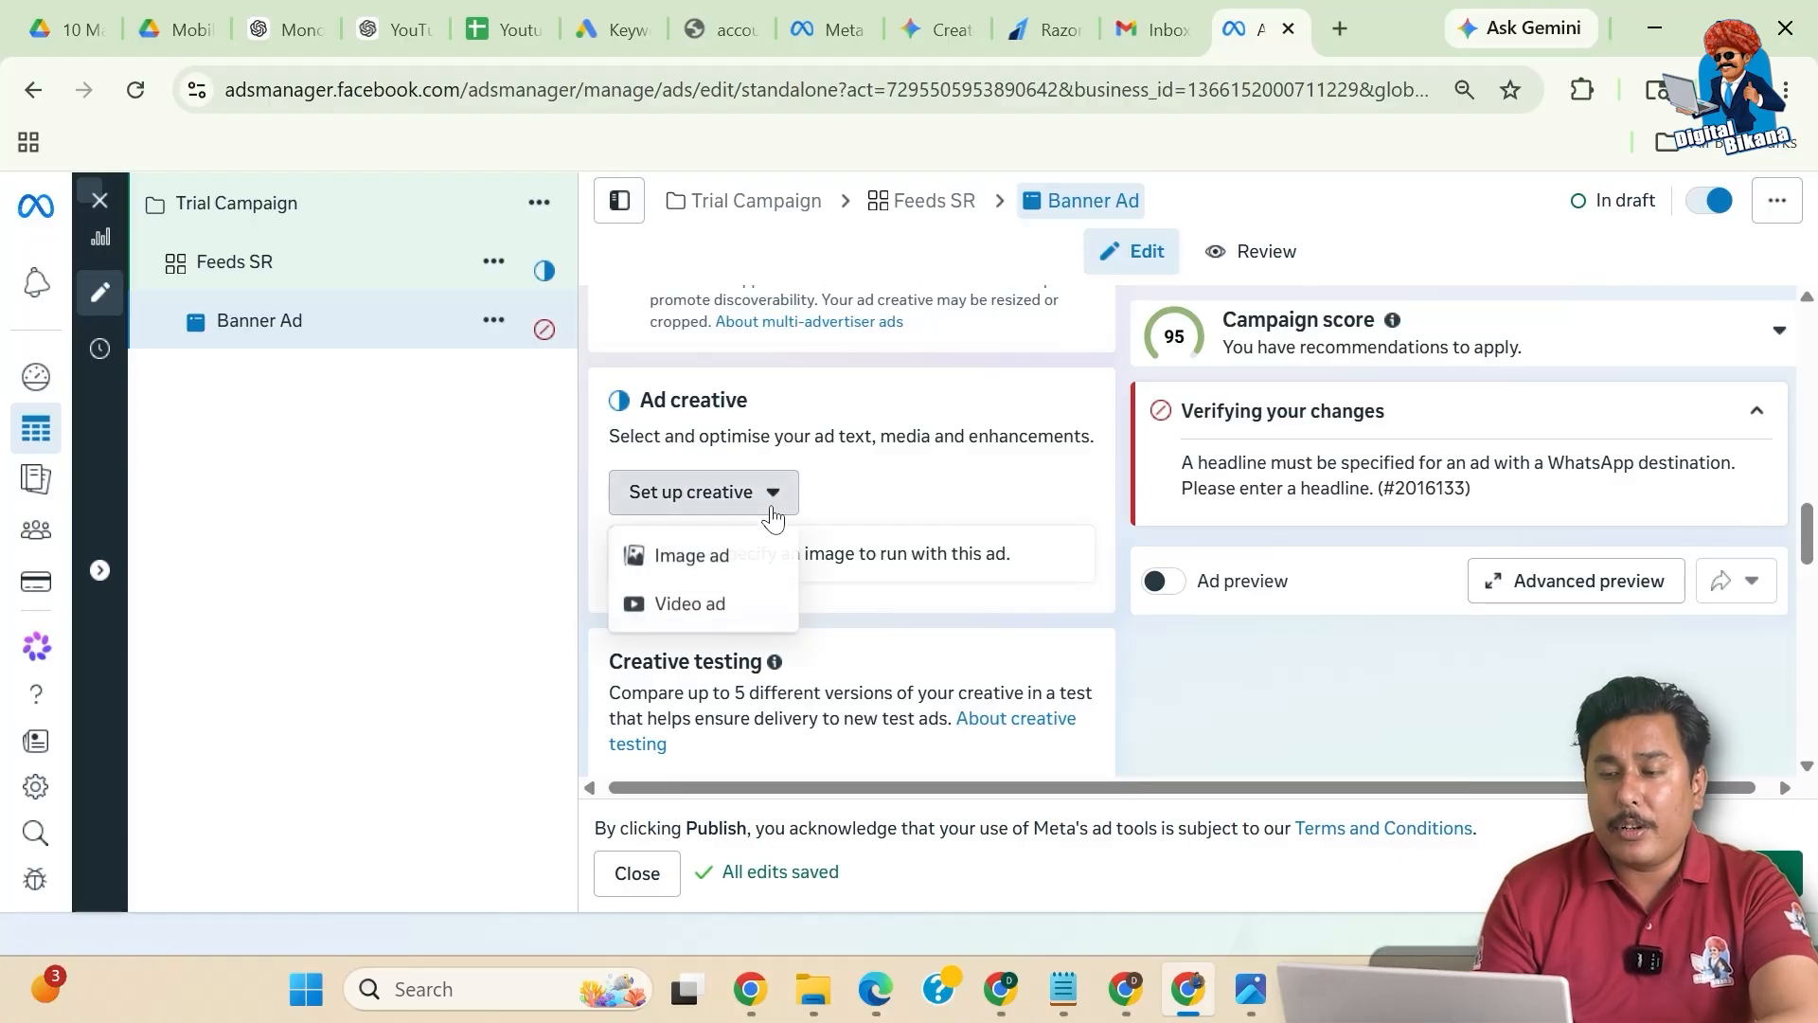
left_click(692, 557)
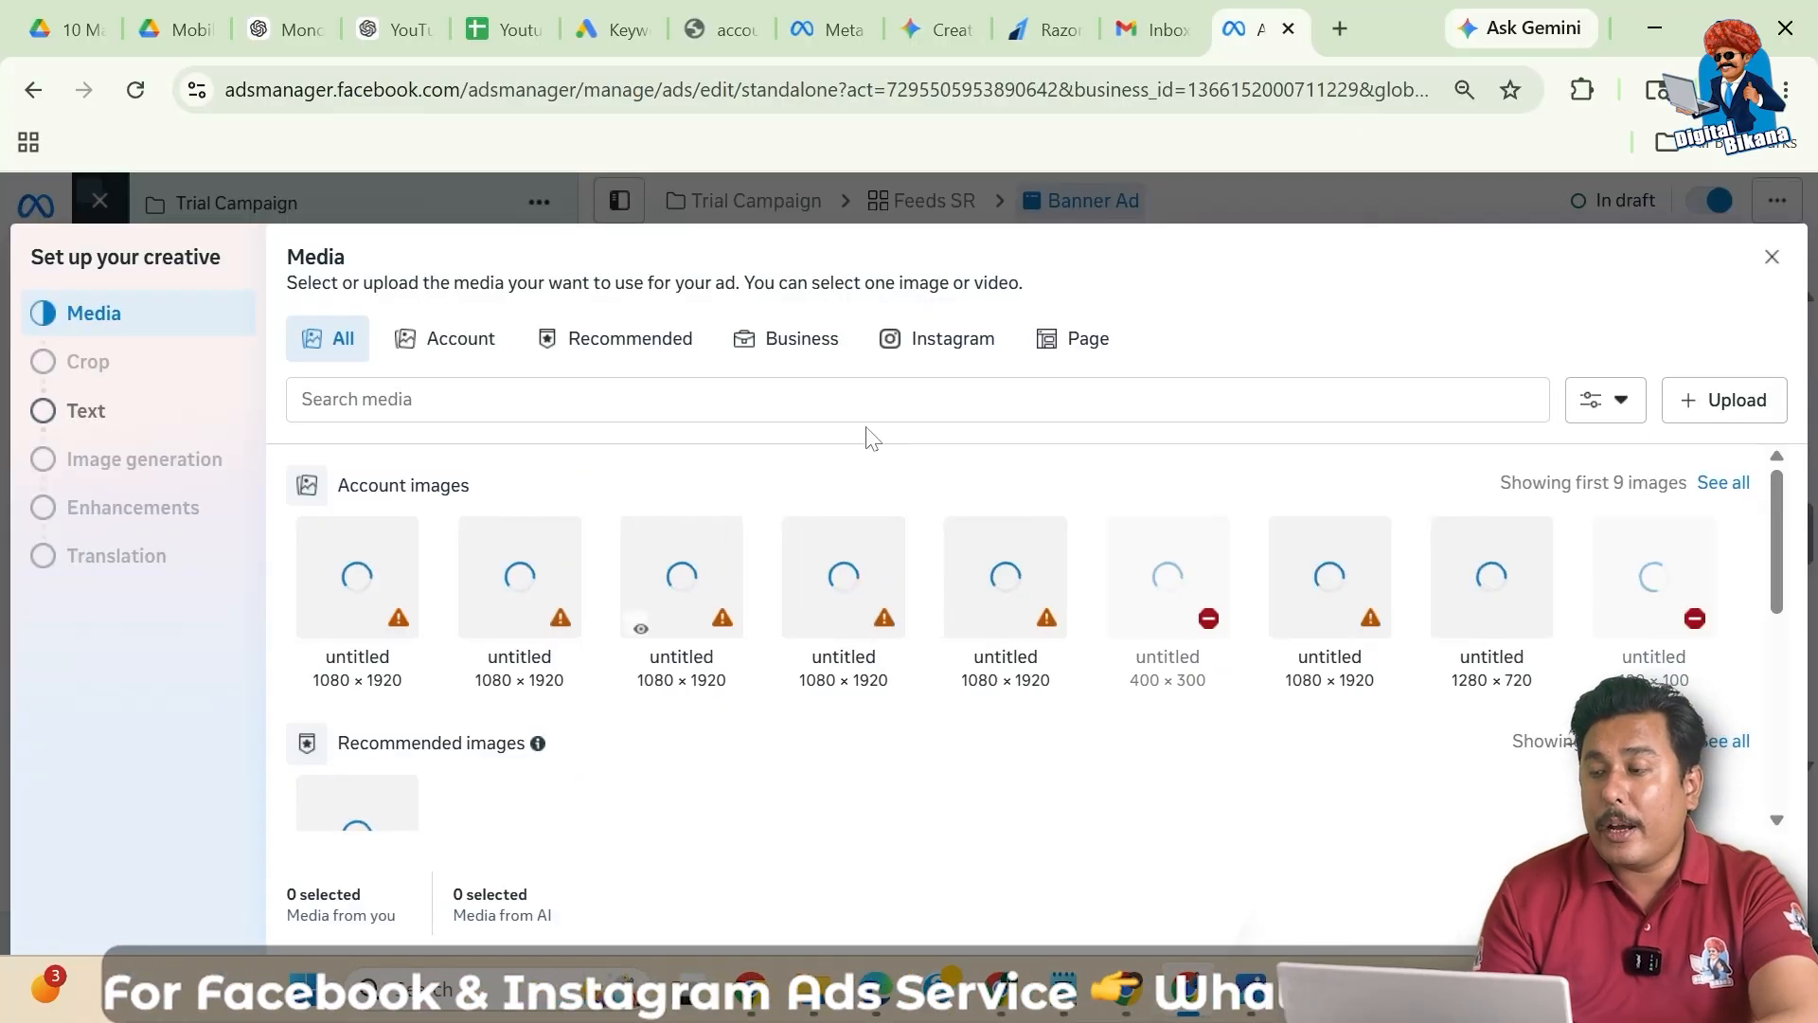
- Upload Your Business Ad Here and Your Business Ad Here (1) from the Pictures folder, and use the square image with its suggested crops
left_click(1710, 405)
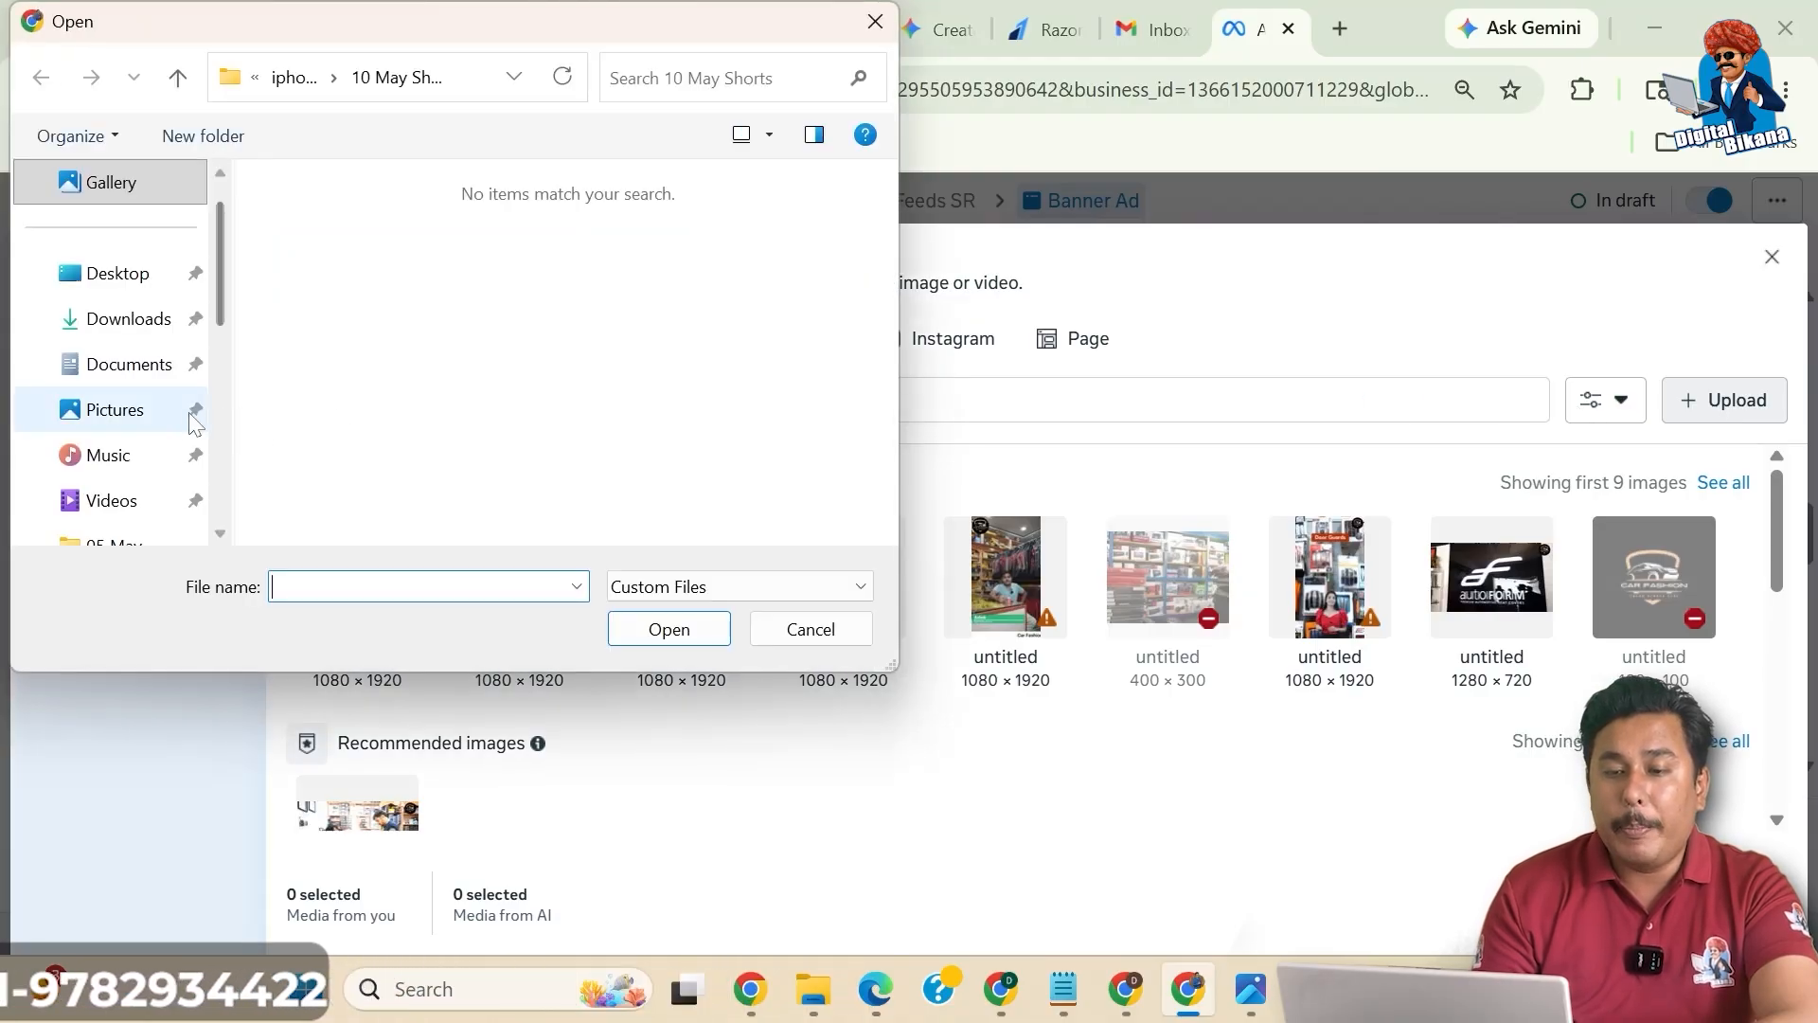
left_click(147, 417)
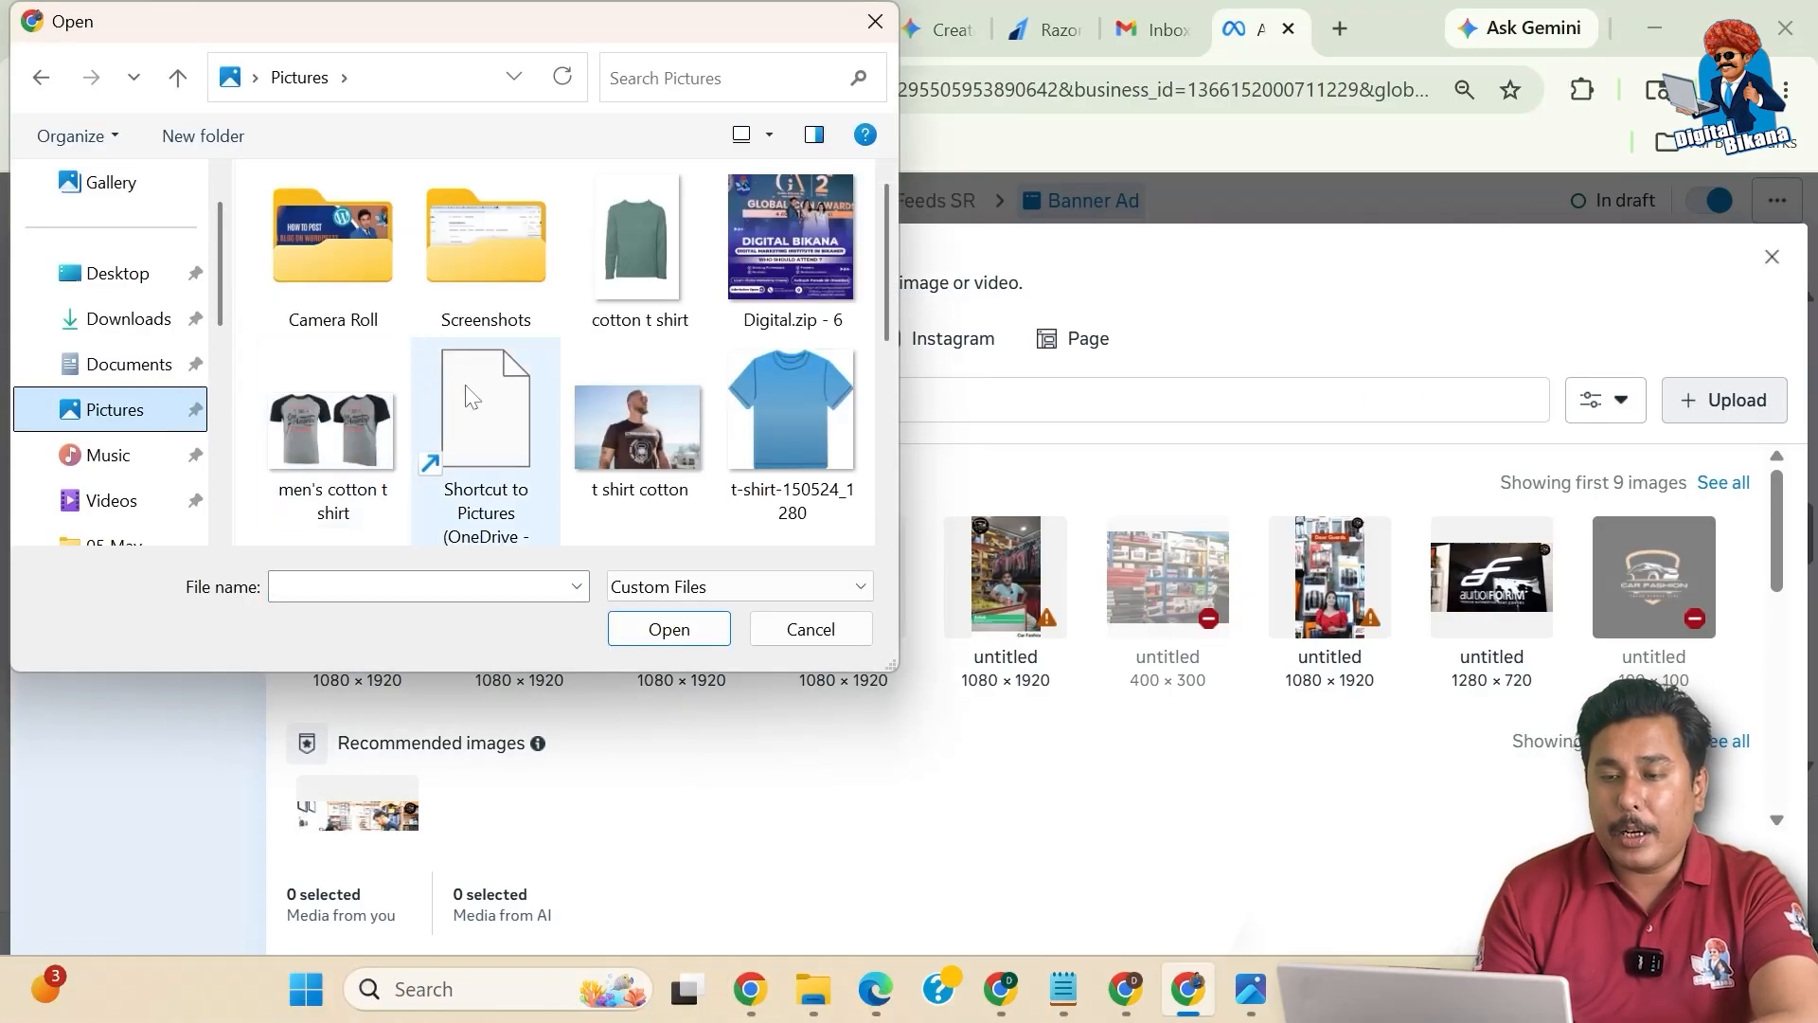
scroll(485, 416, "down", 1)
scroll(479, 407, "down", 4)
left_click(654, 407)
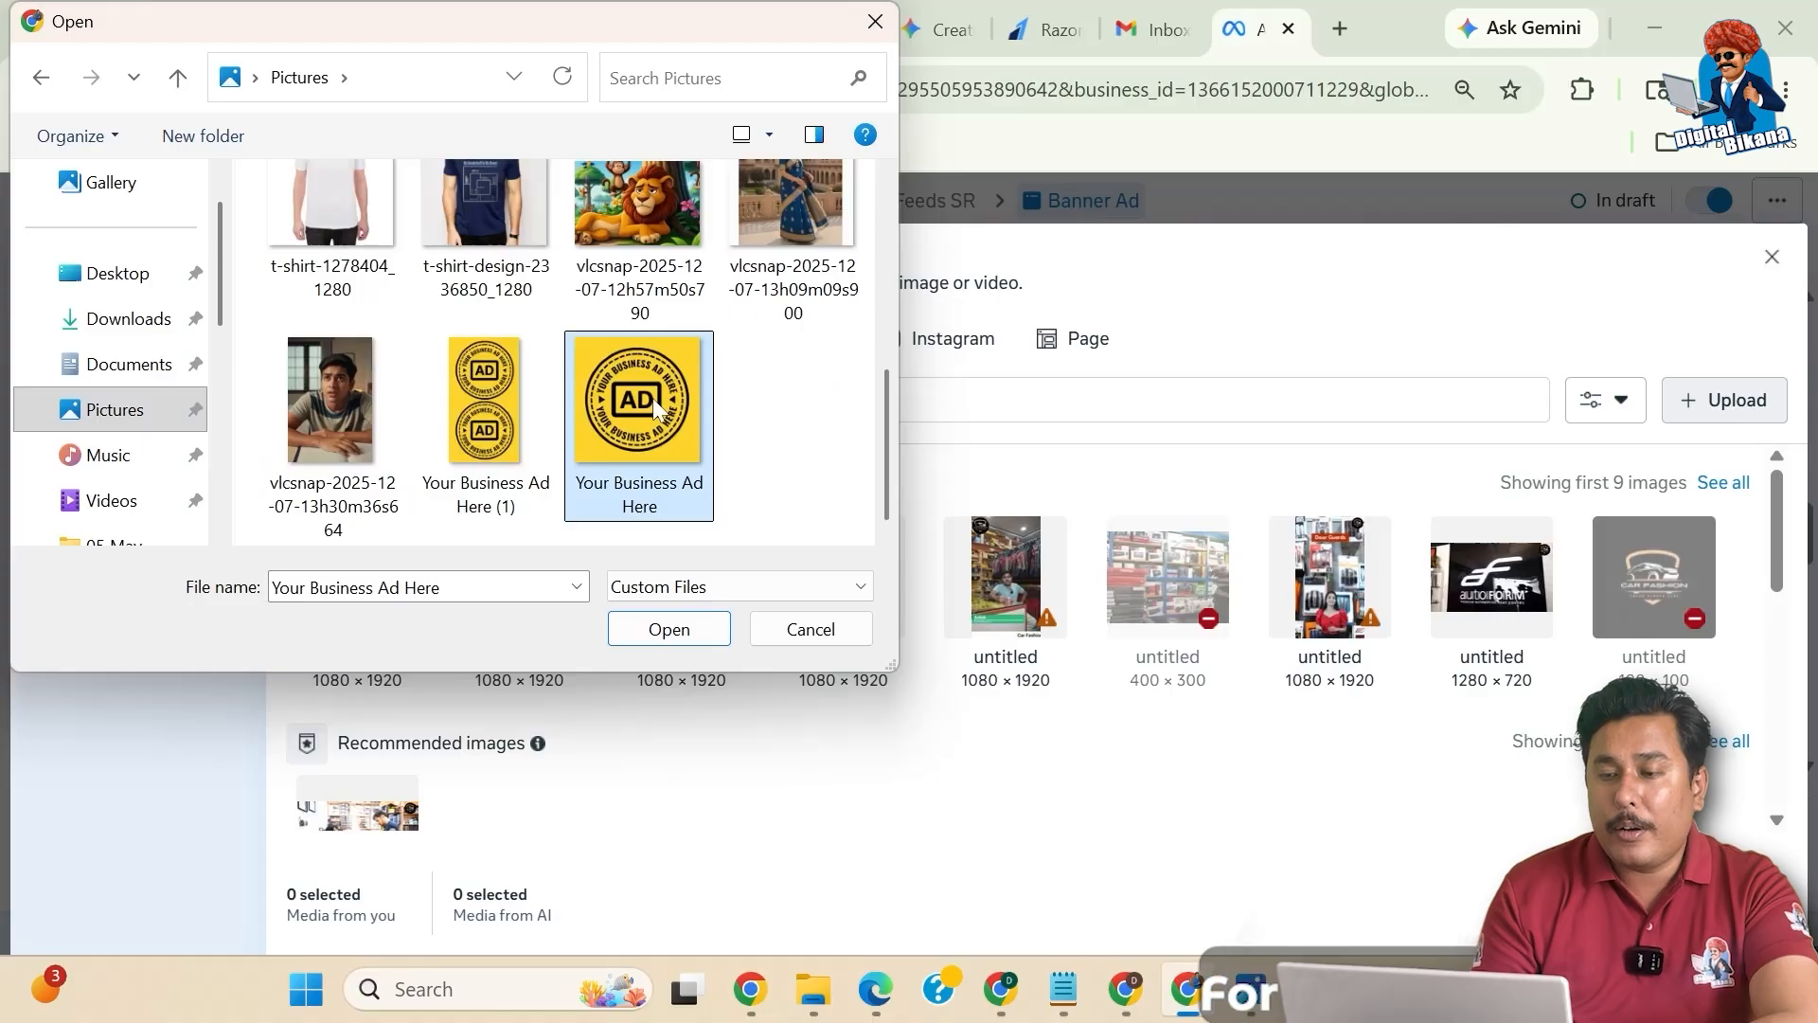
left_click(498, 396, "ctrl")
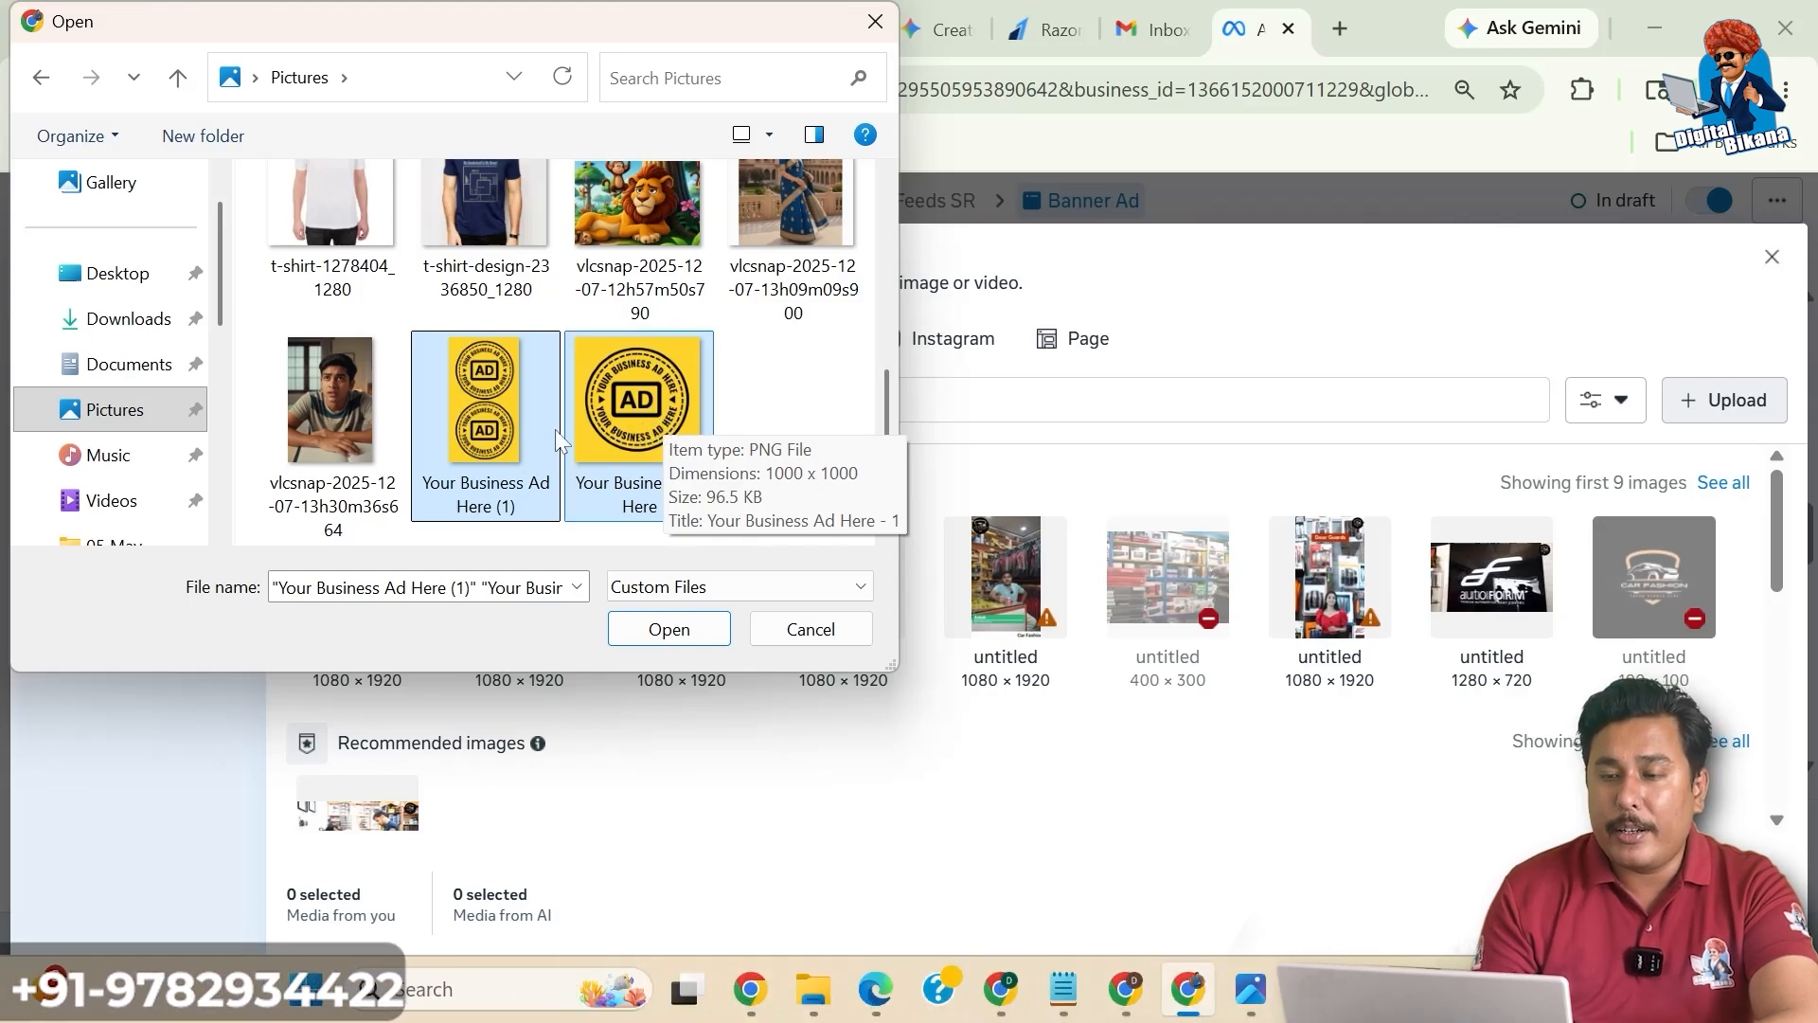
left_click(670, 630)
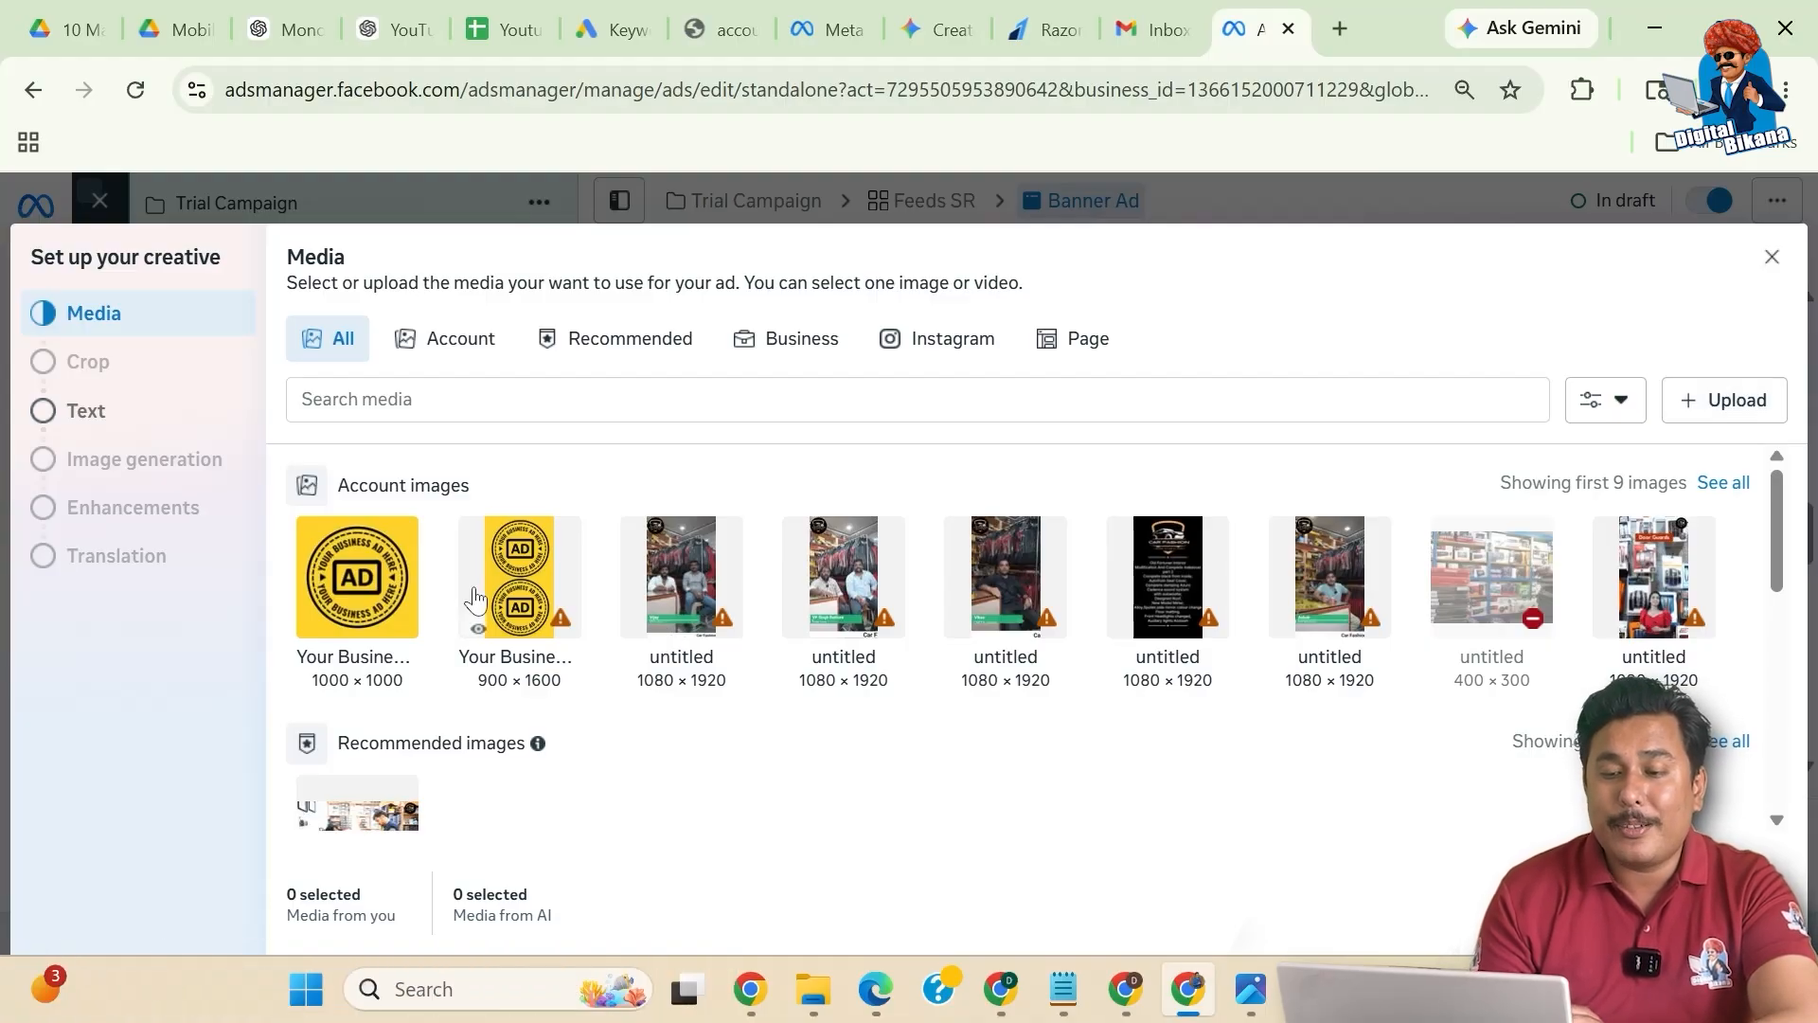
left_click(414, 598)
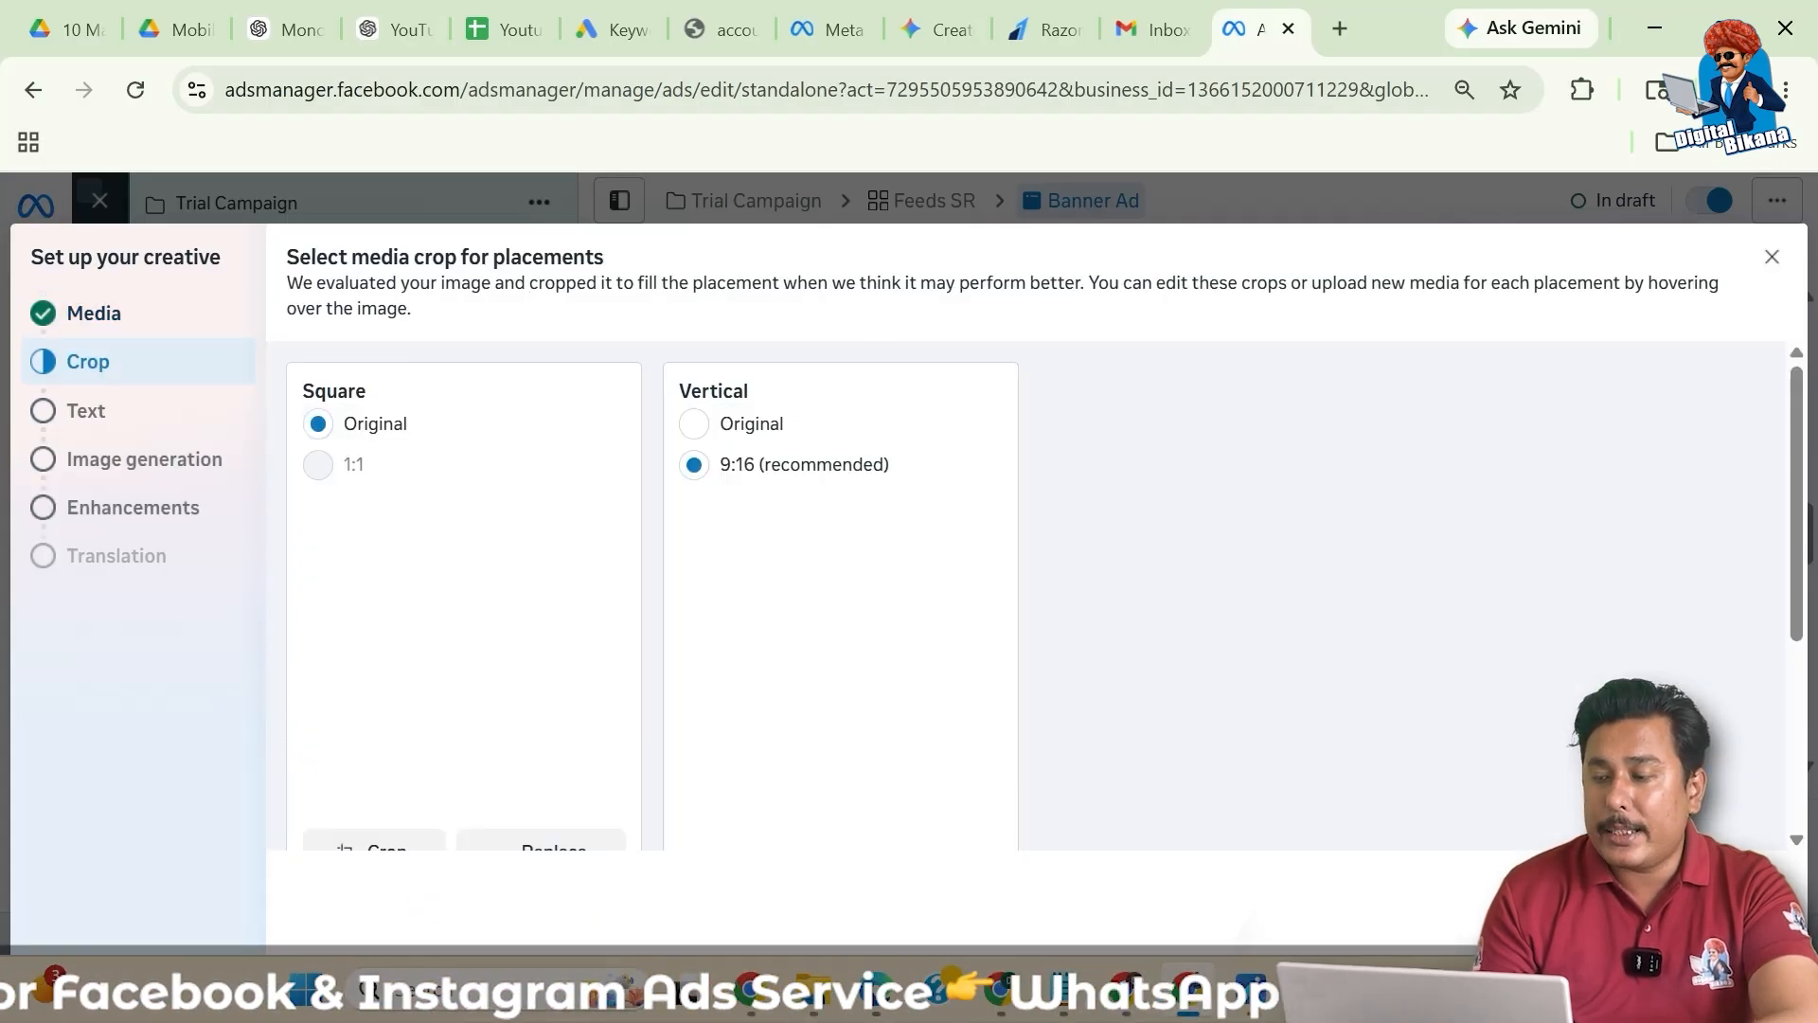
left_click(1744, 906)
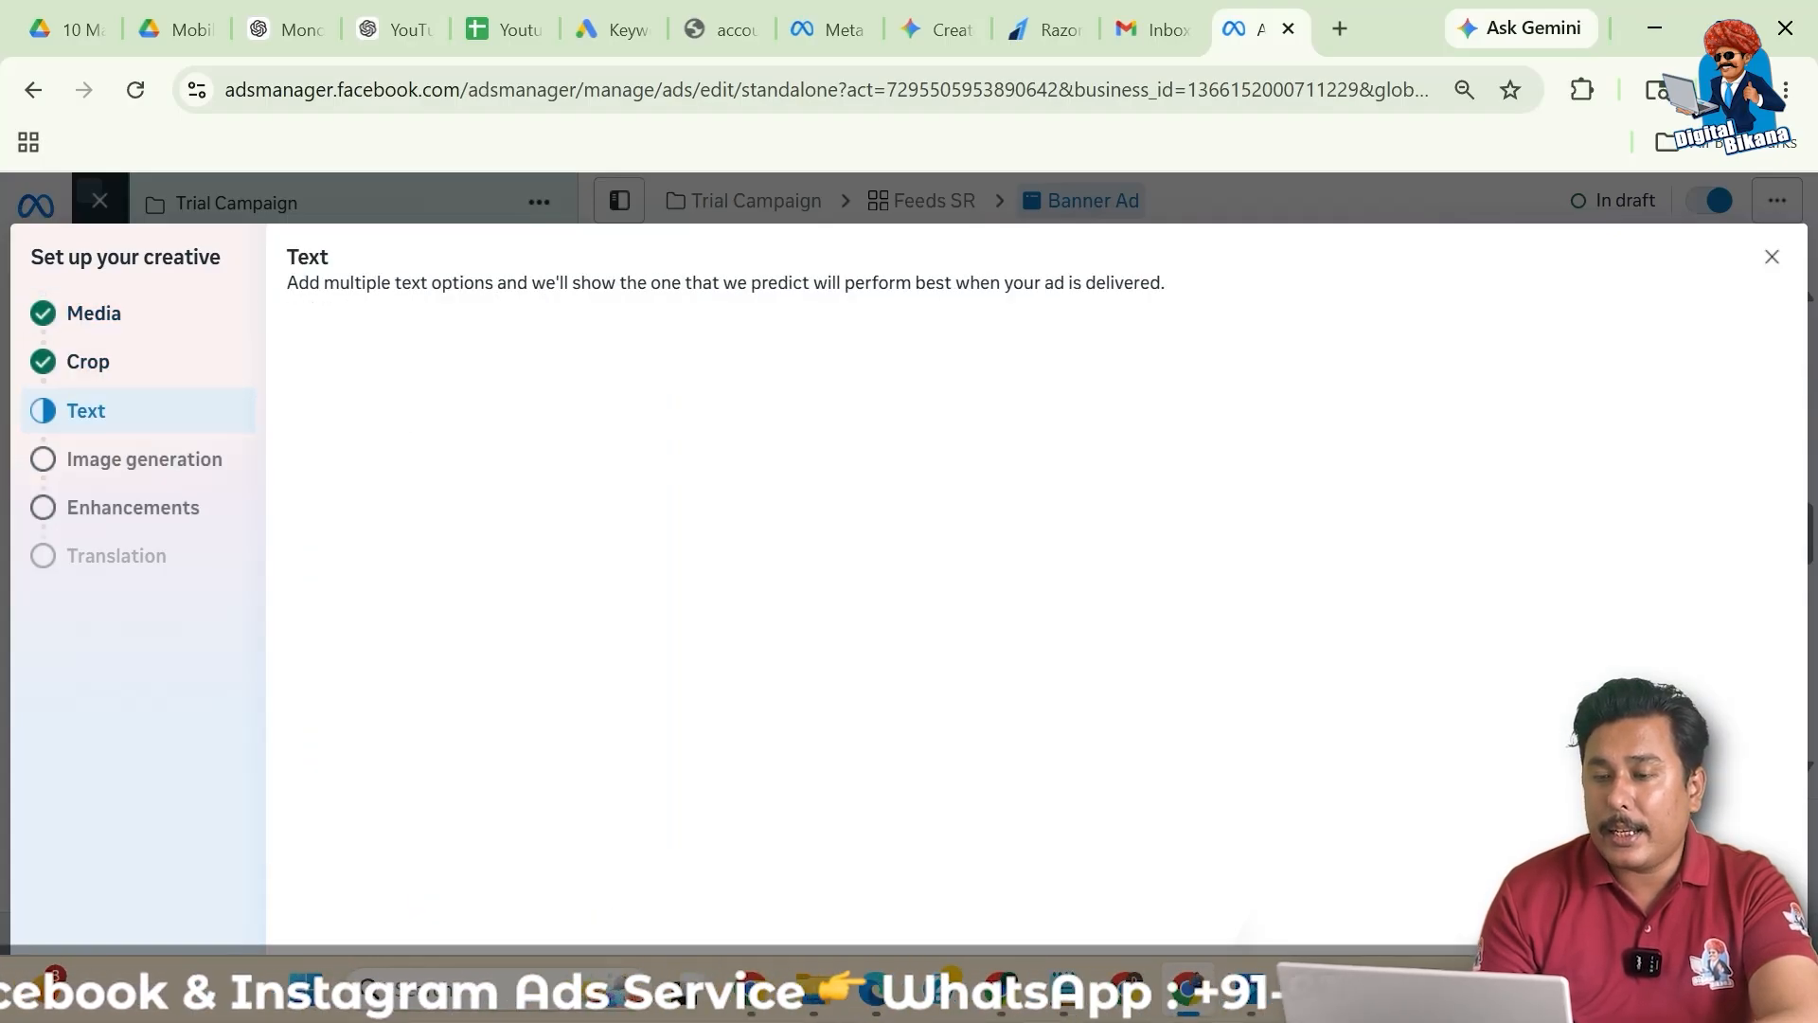
left_click(436, 373)
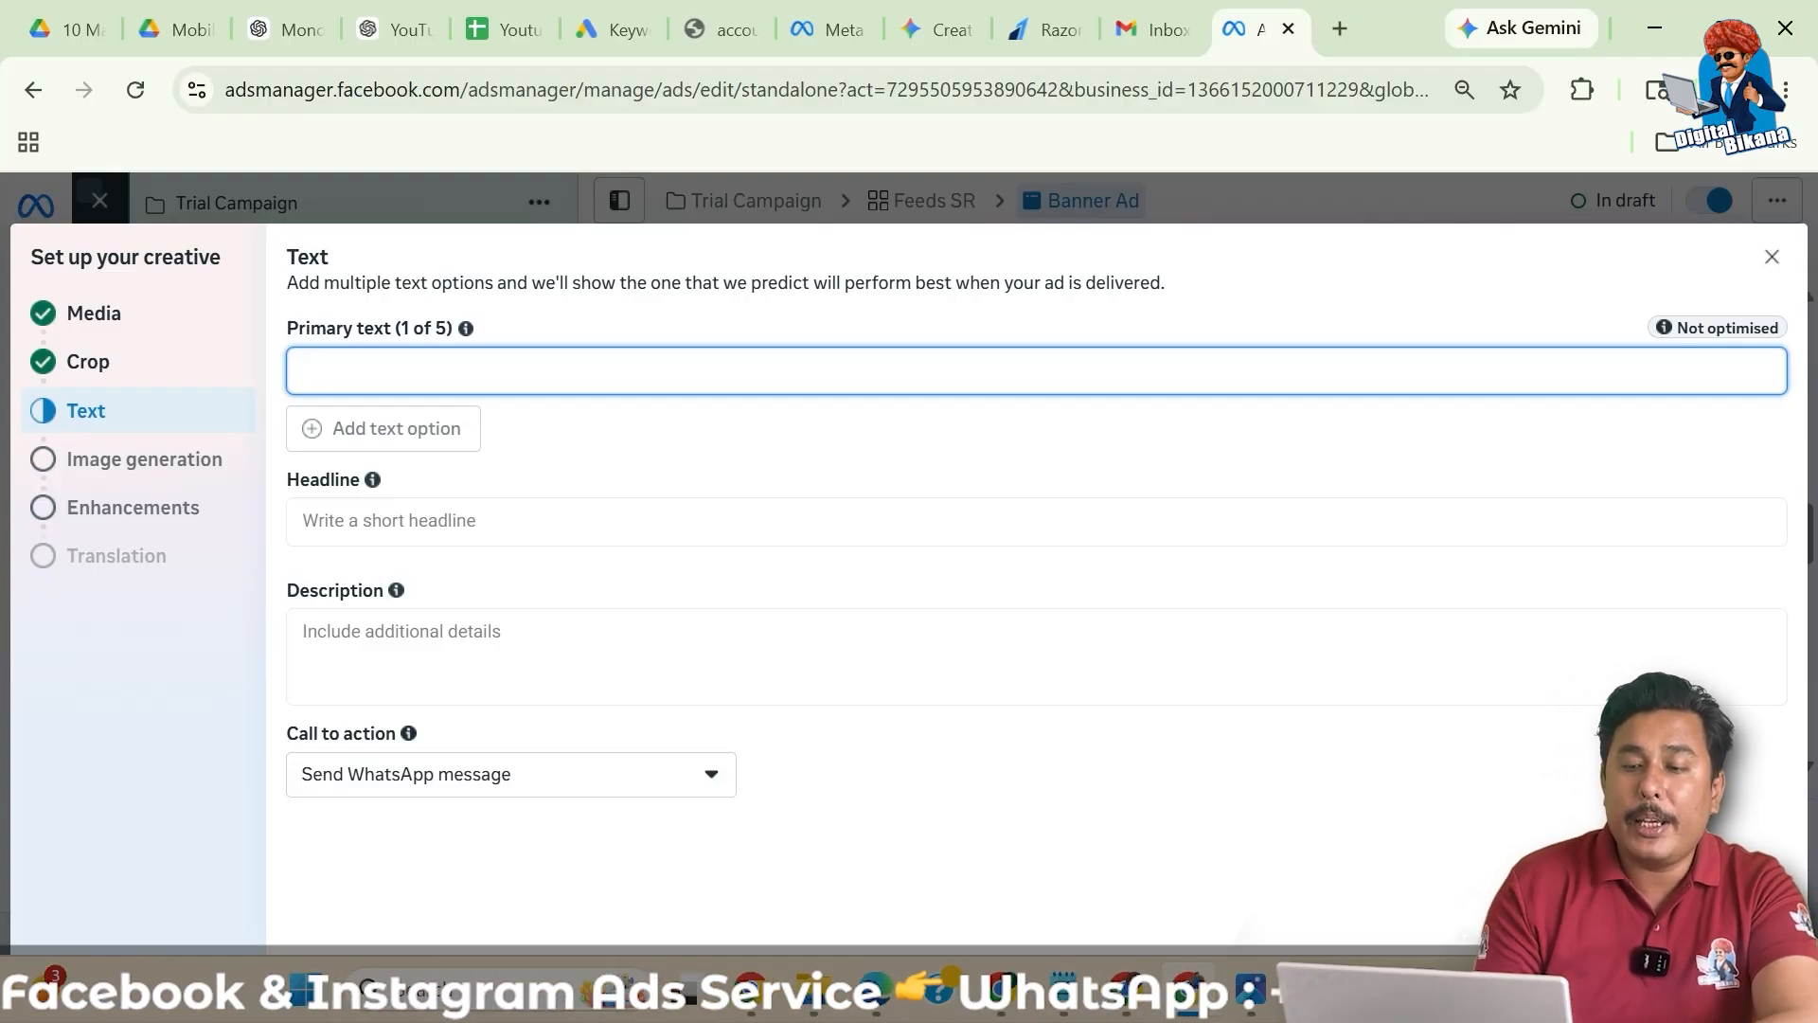
left_click(374, 519)
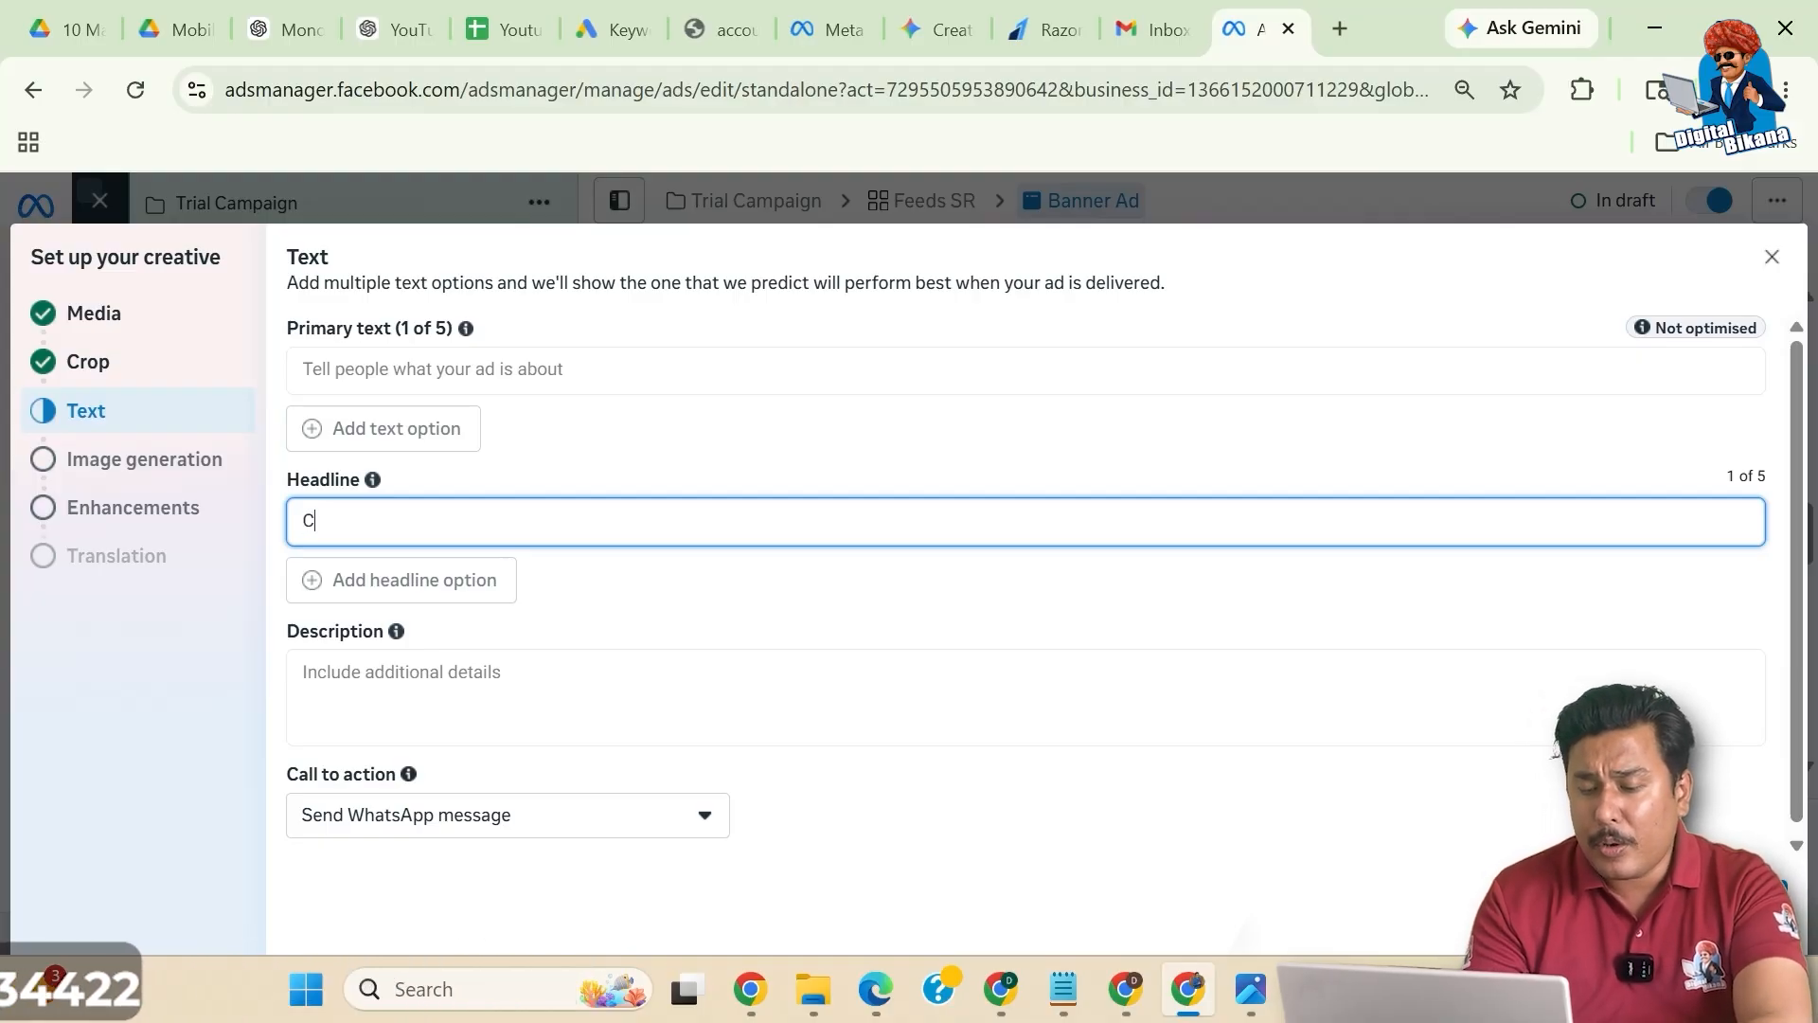
type("Contact Now")
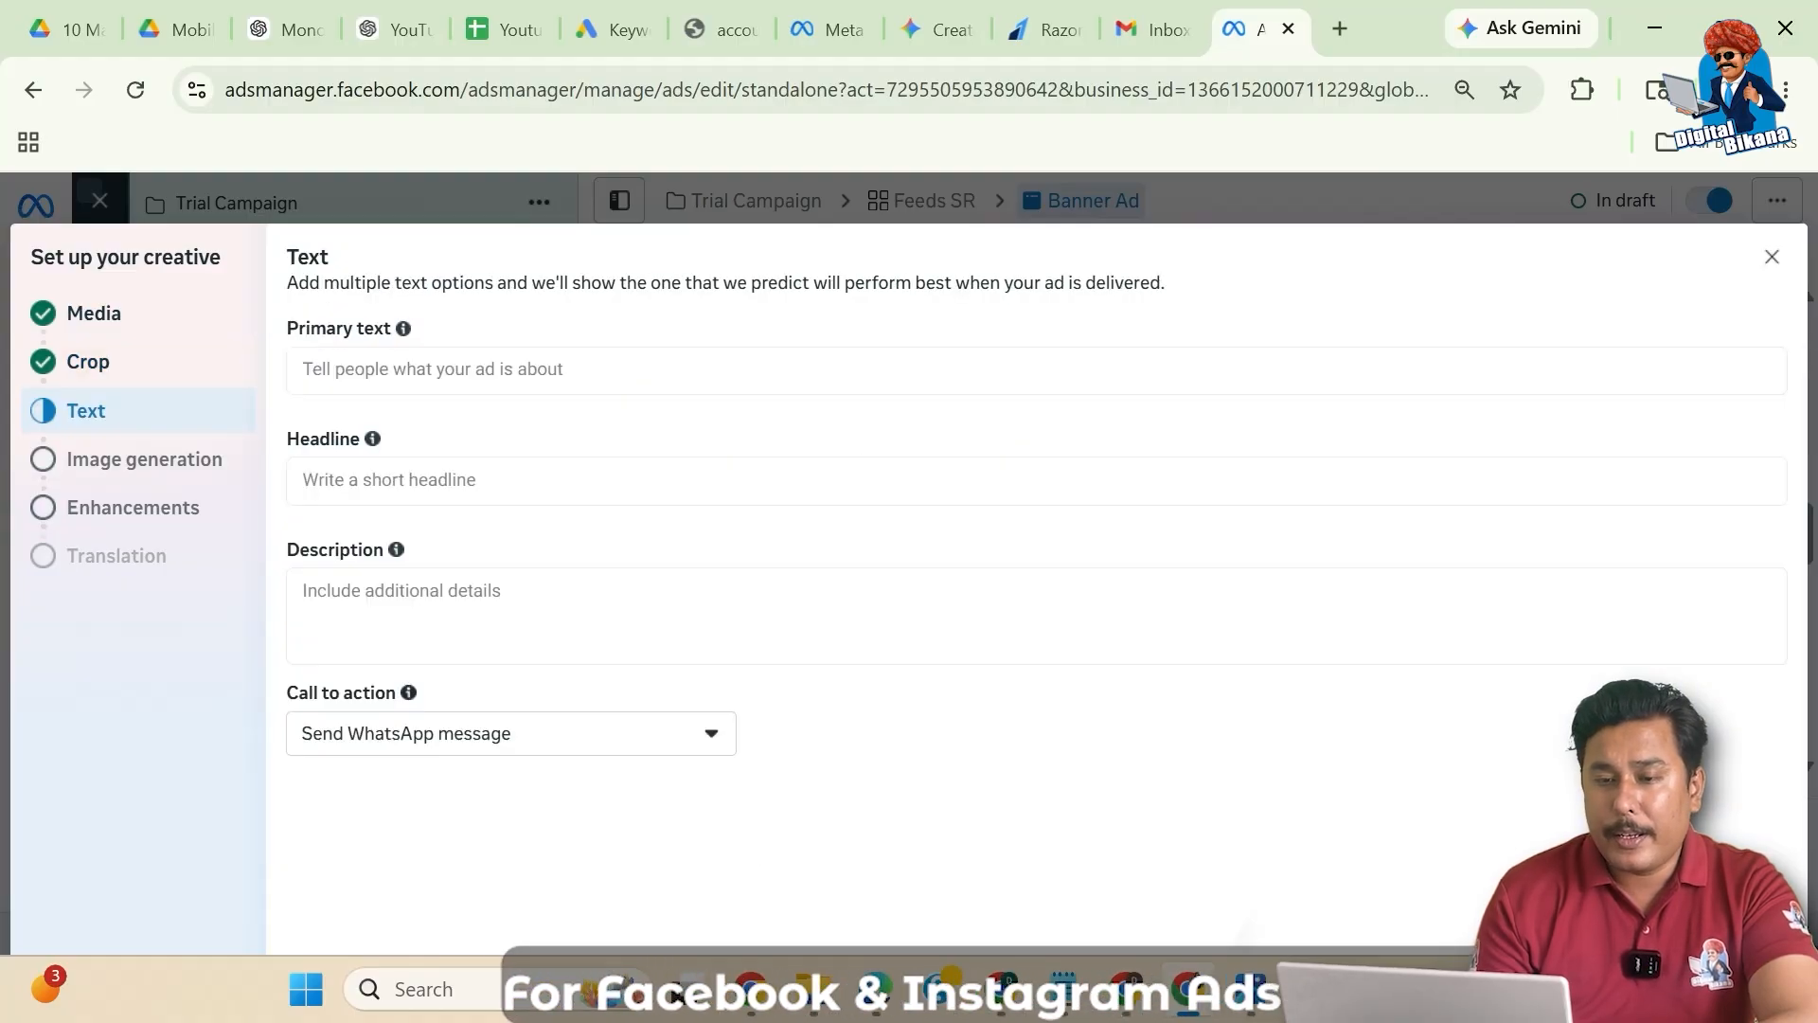
- Enter Contact Now as the ad's headline in the creative's text settings
left_click(568, 480)
type("Contact No")
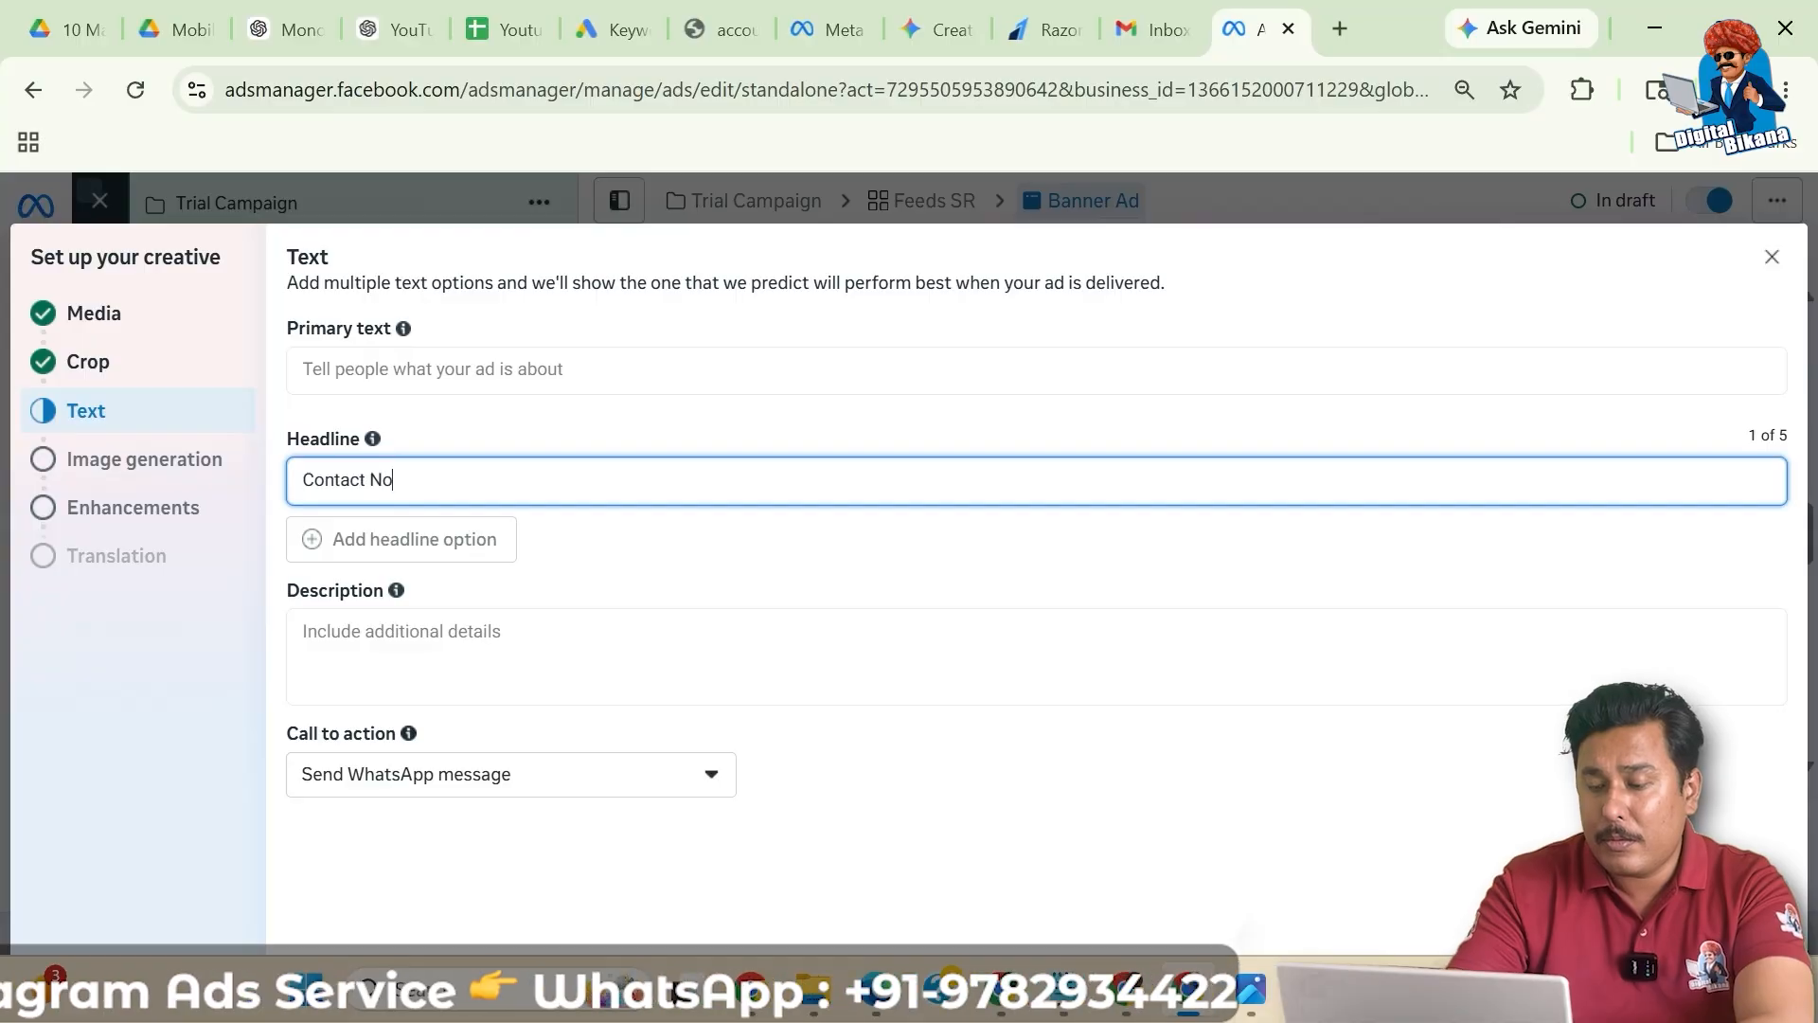
type("w")
left_click(596, 438)
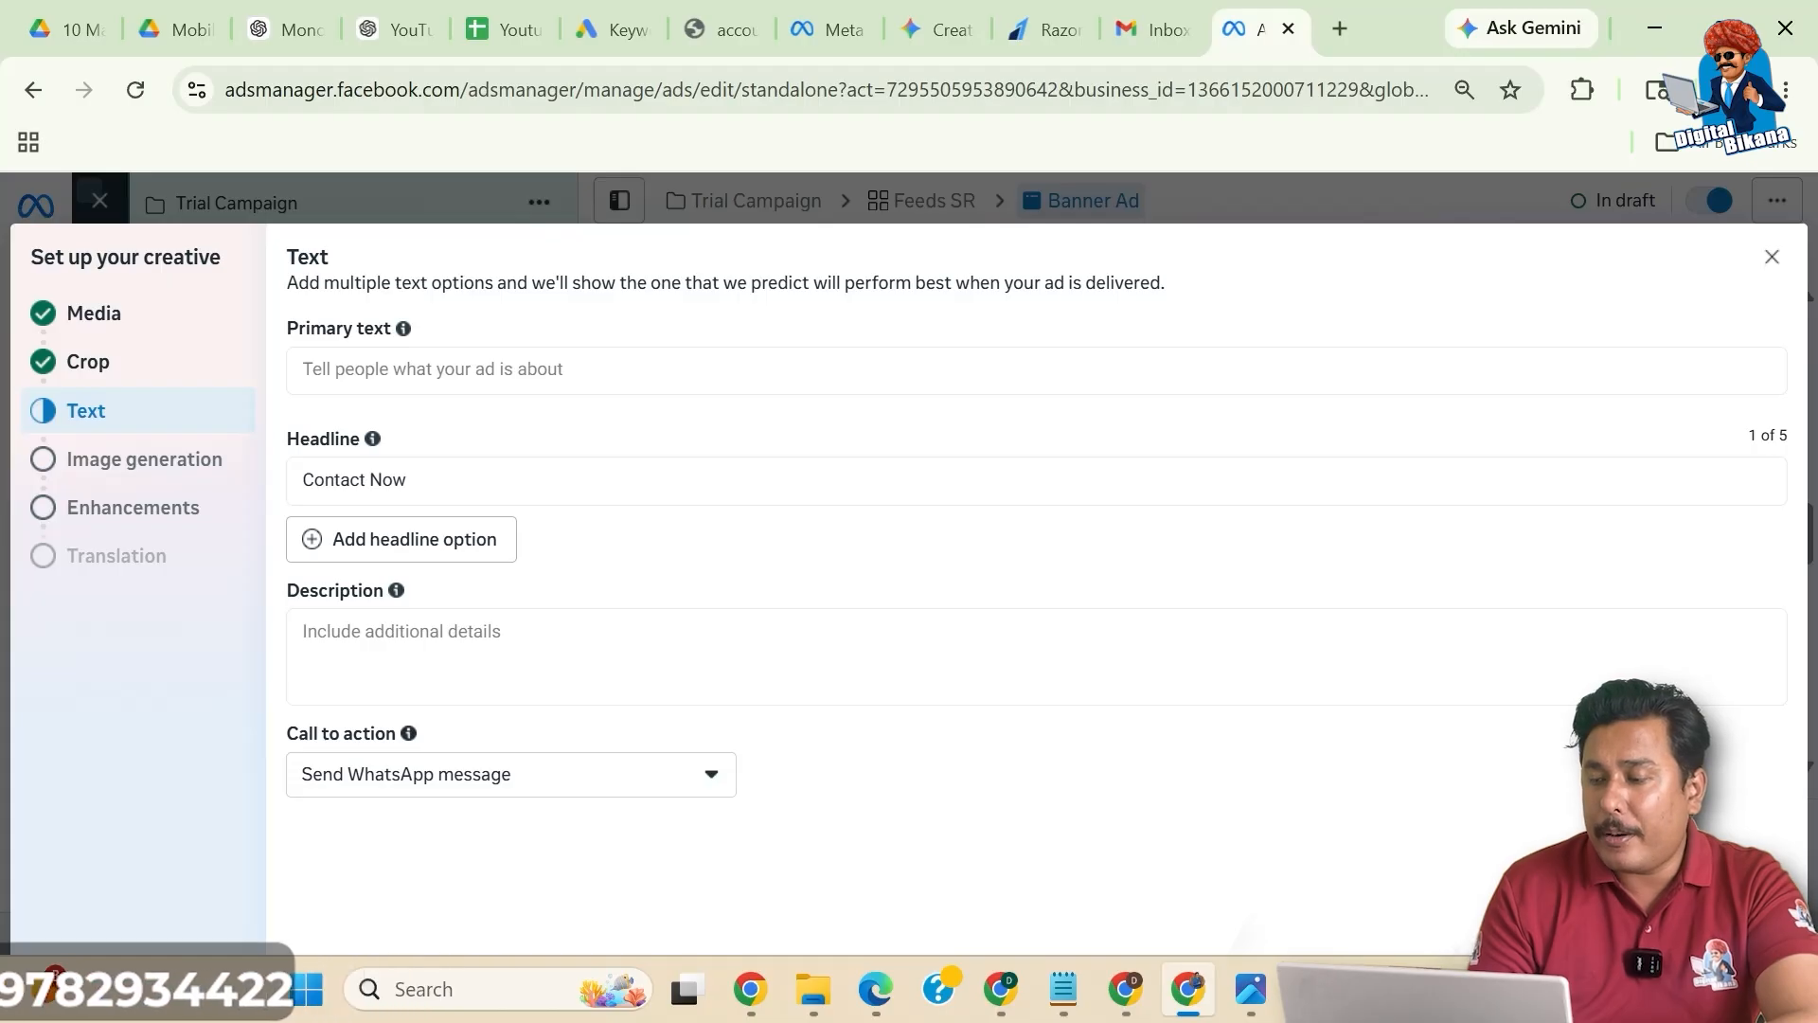
- Keep the entered text and Send WhatsApp message call to action, and continue past image generation without selecting any AI-generated images
left_click(1737, 917)
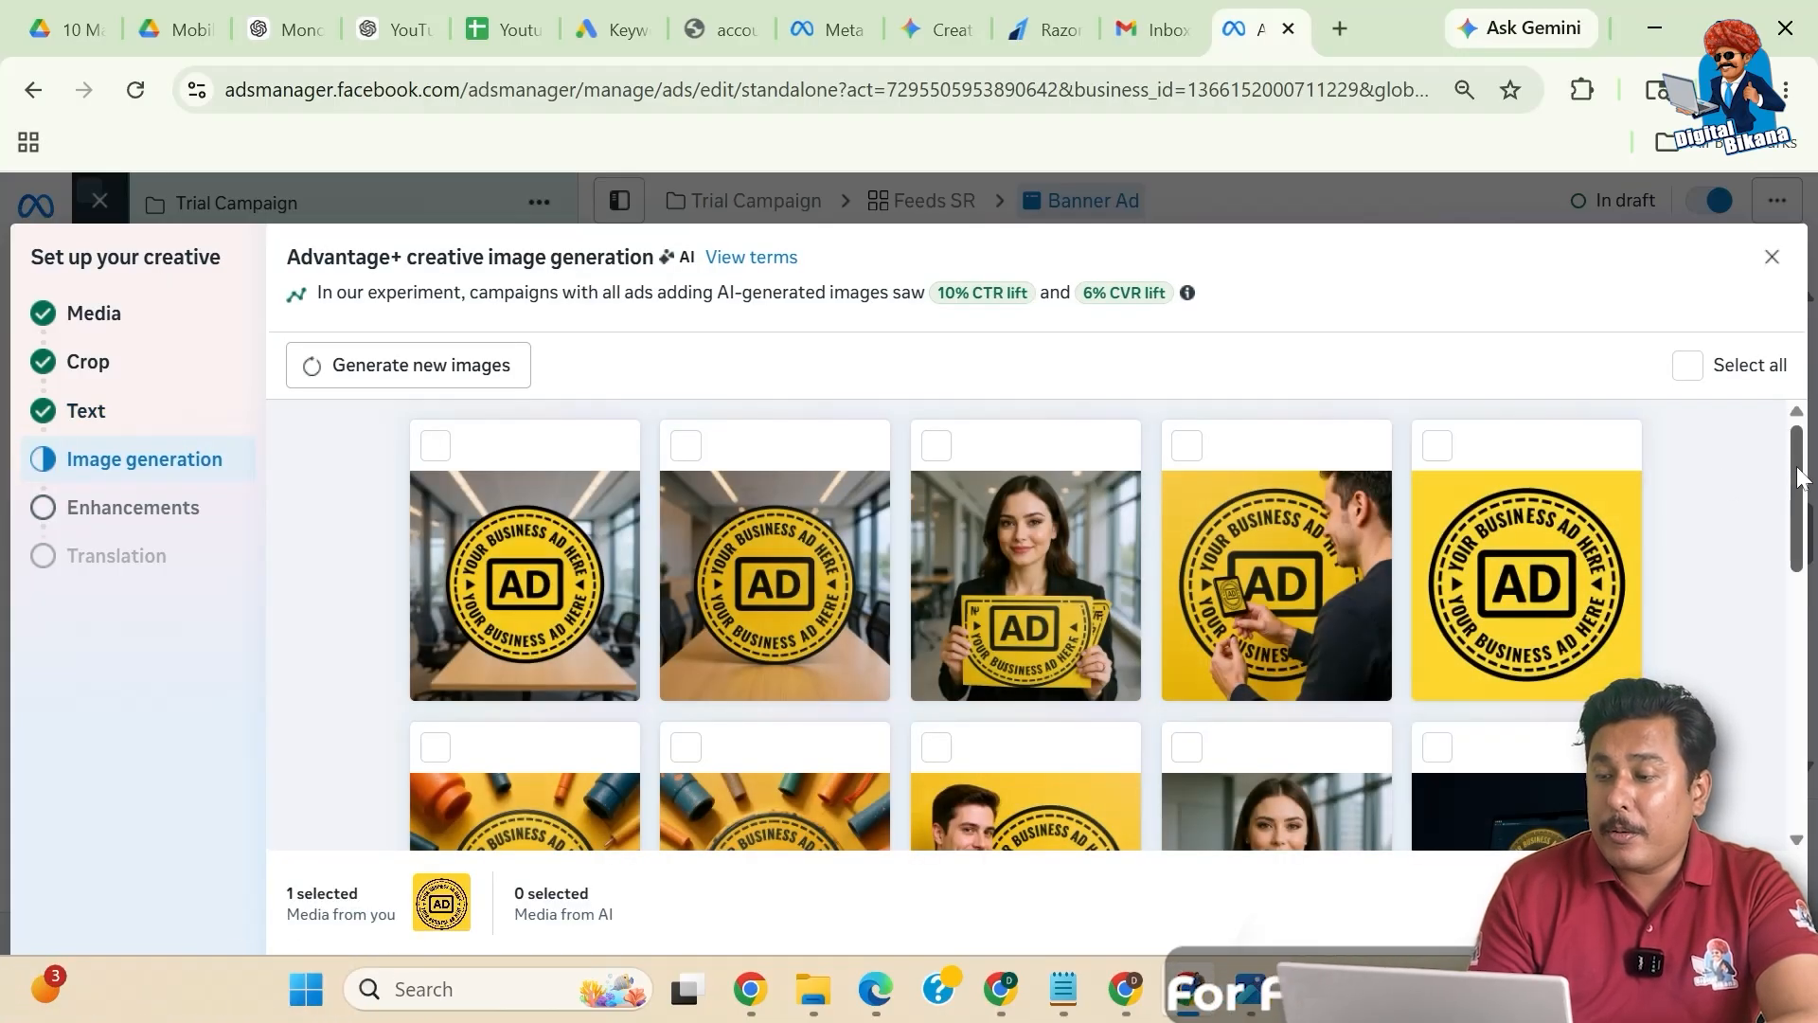
scroll(1780, 592, "down", 3)
scroll(1774, 634, "down", 6)
scroll(1767, 682, "up", 3)
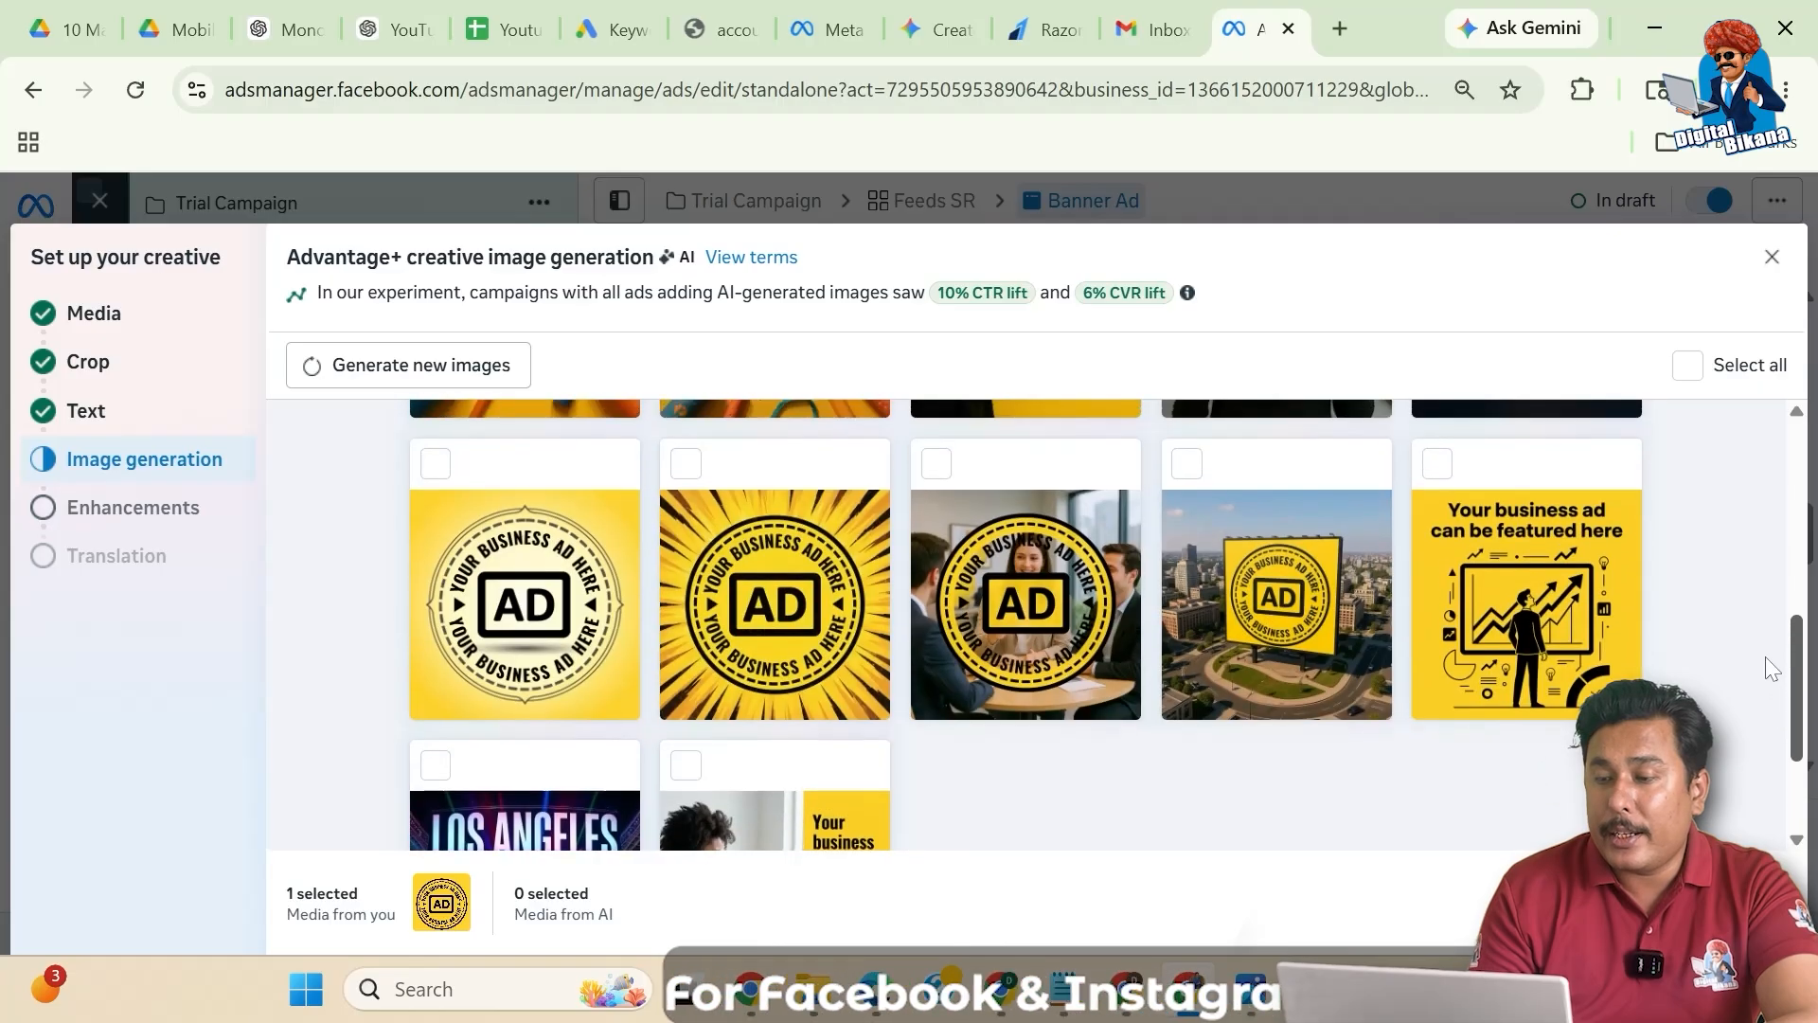
left_click_drag(1765, 658, 1807, 464)
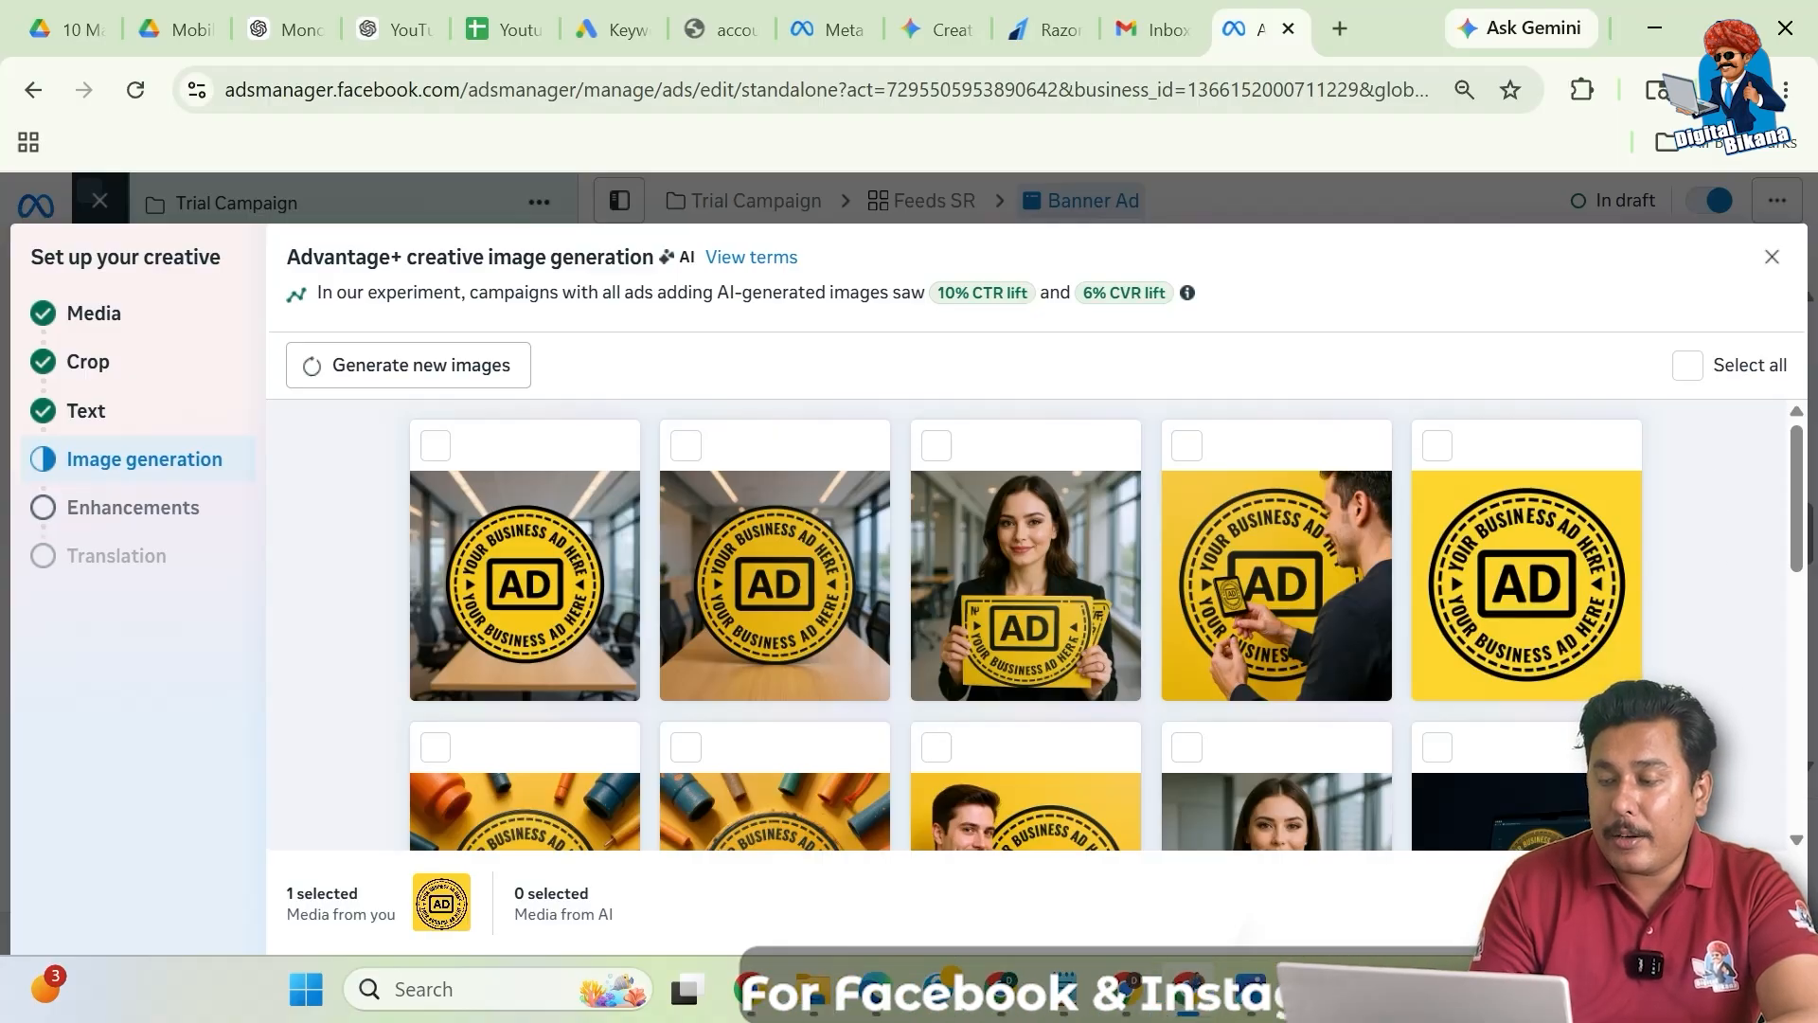
left_click(1749, 902)
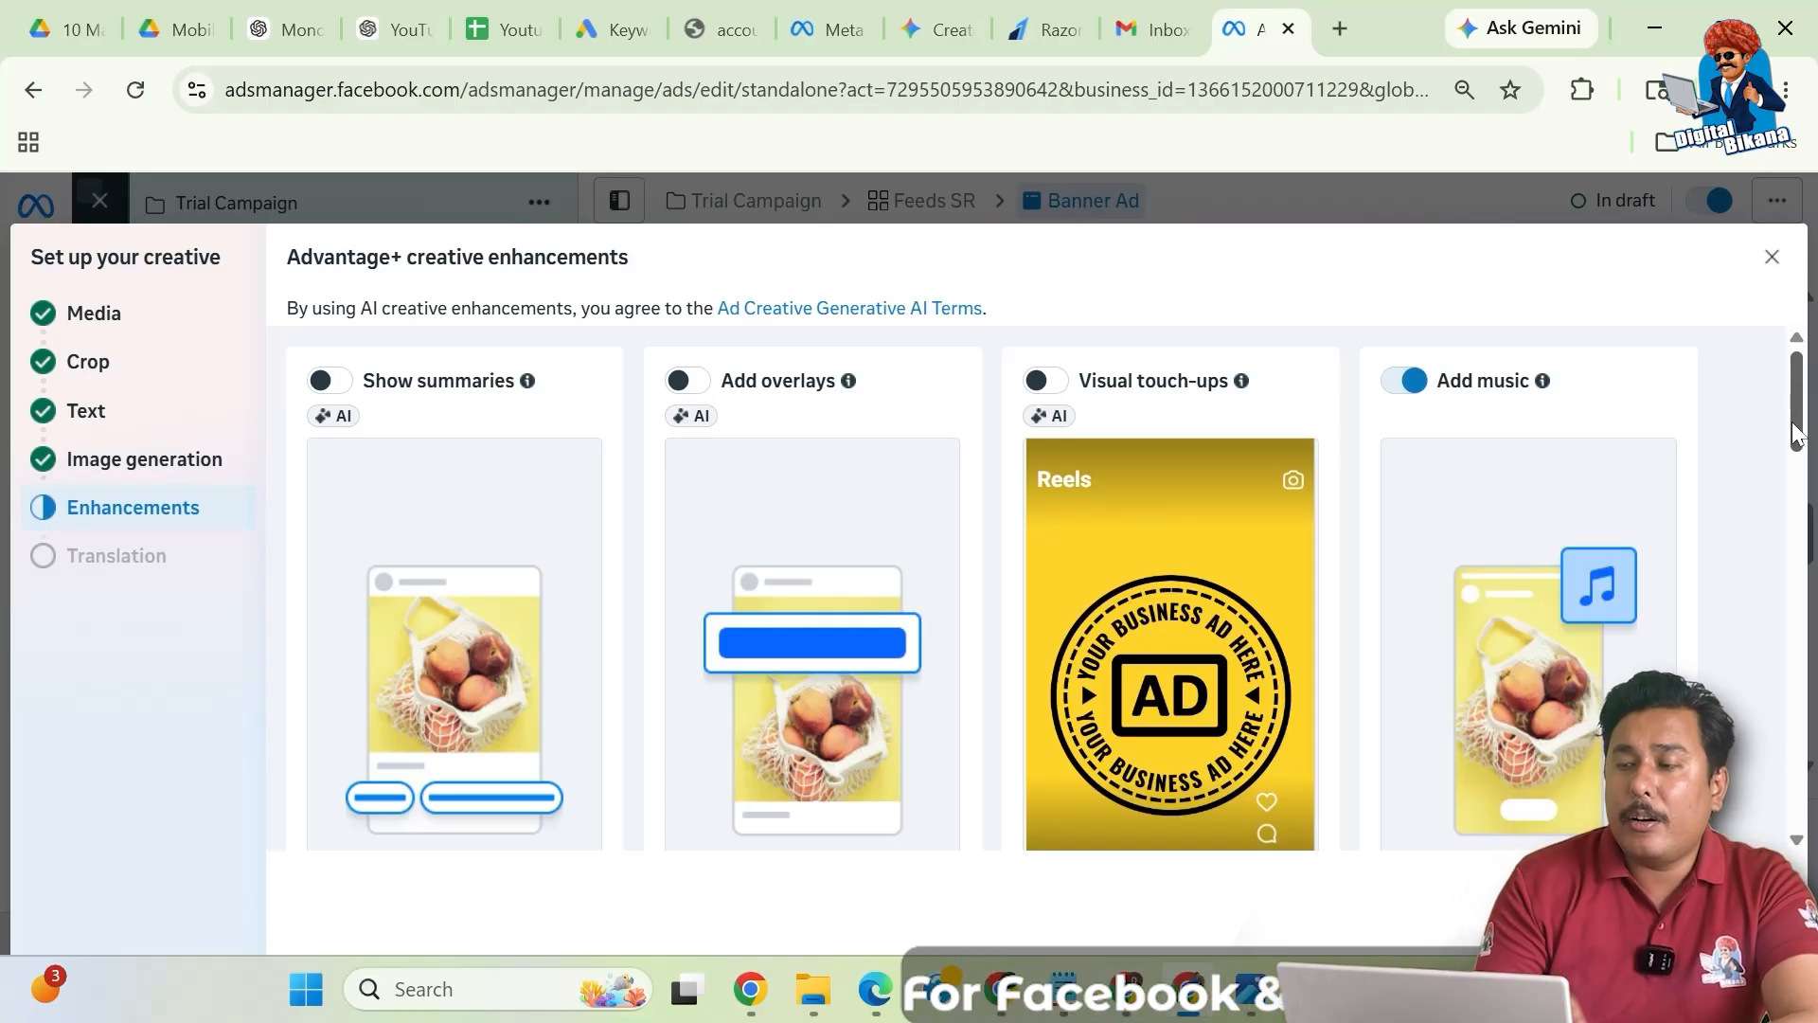
- Review the Advantage+ creative enhancements and finish the creative setup with only Add music enabled among the first four options
scroll(1799, 414, "down", 1)
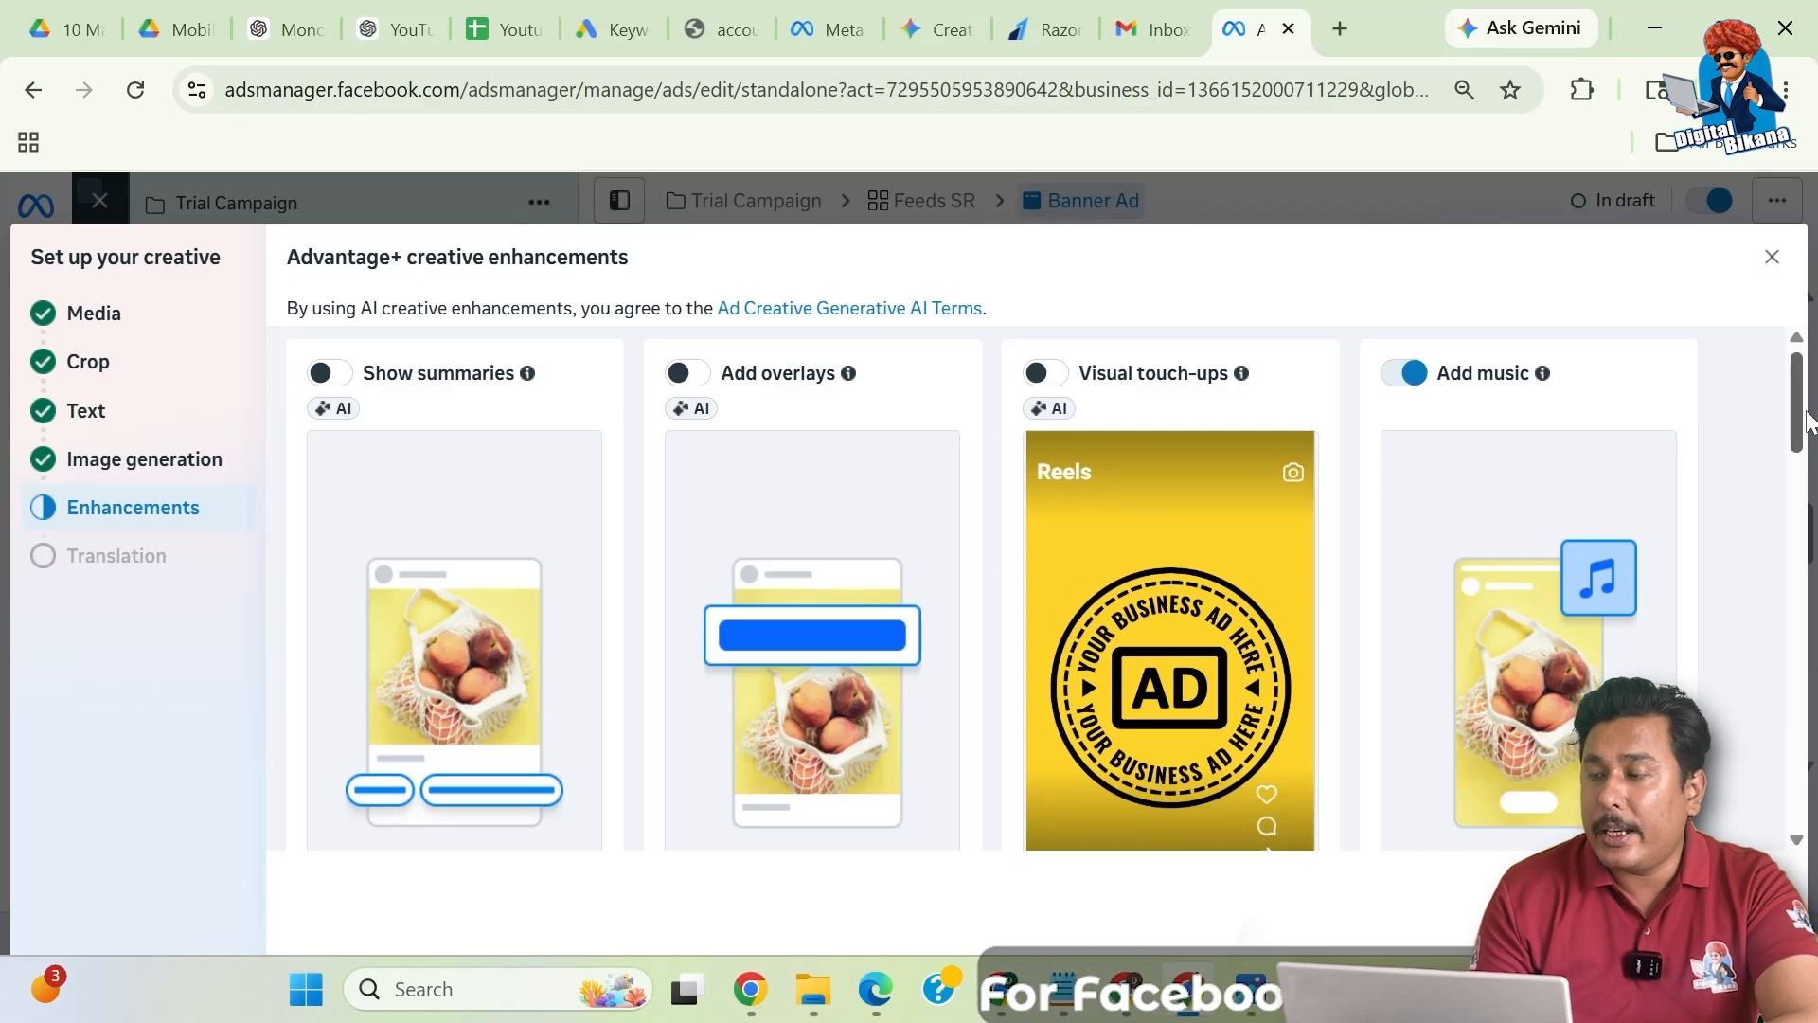
left_click_drag(1800, 409, 1803, 508)
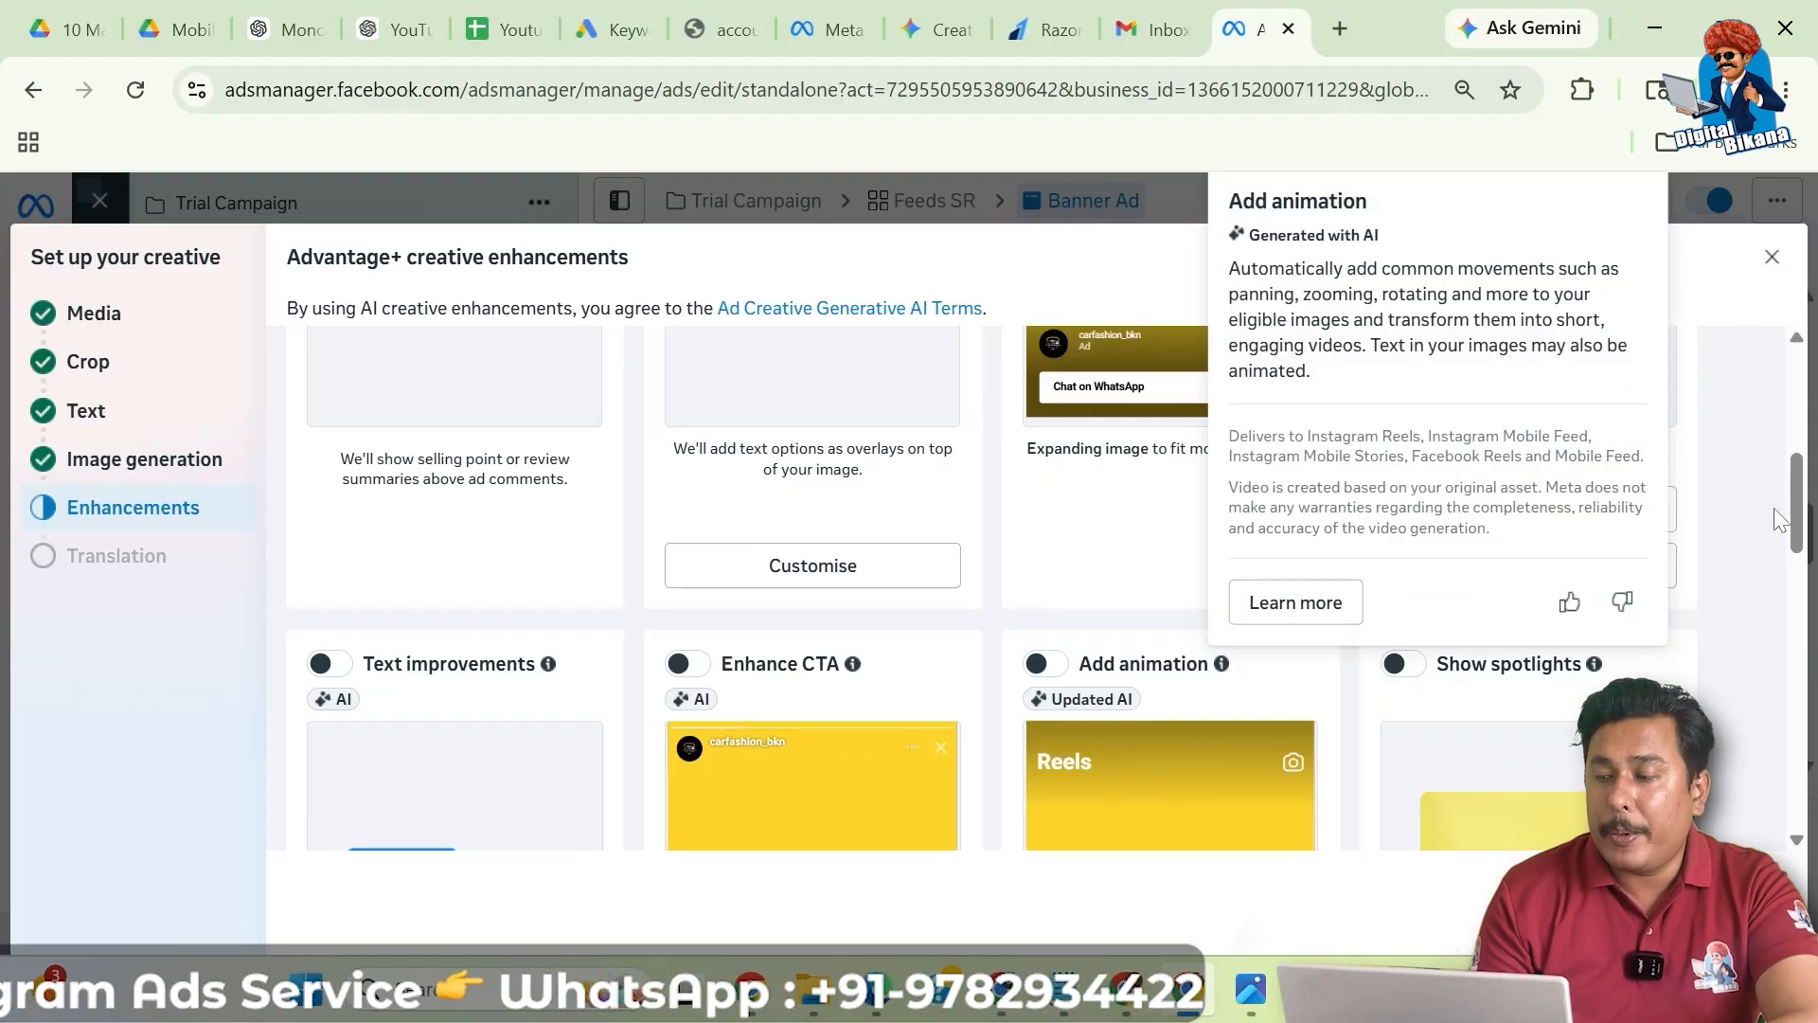
left_click_drag(1806, 537, 1801, 416)
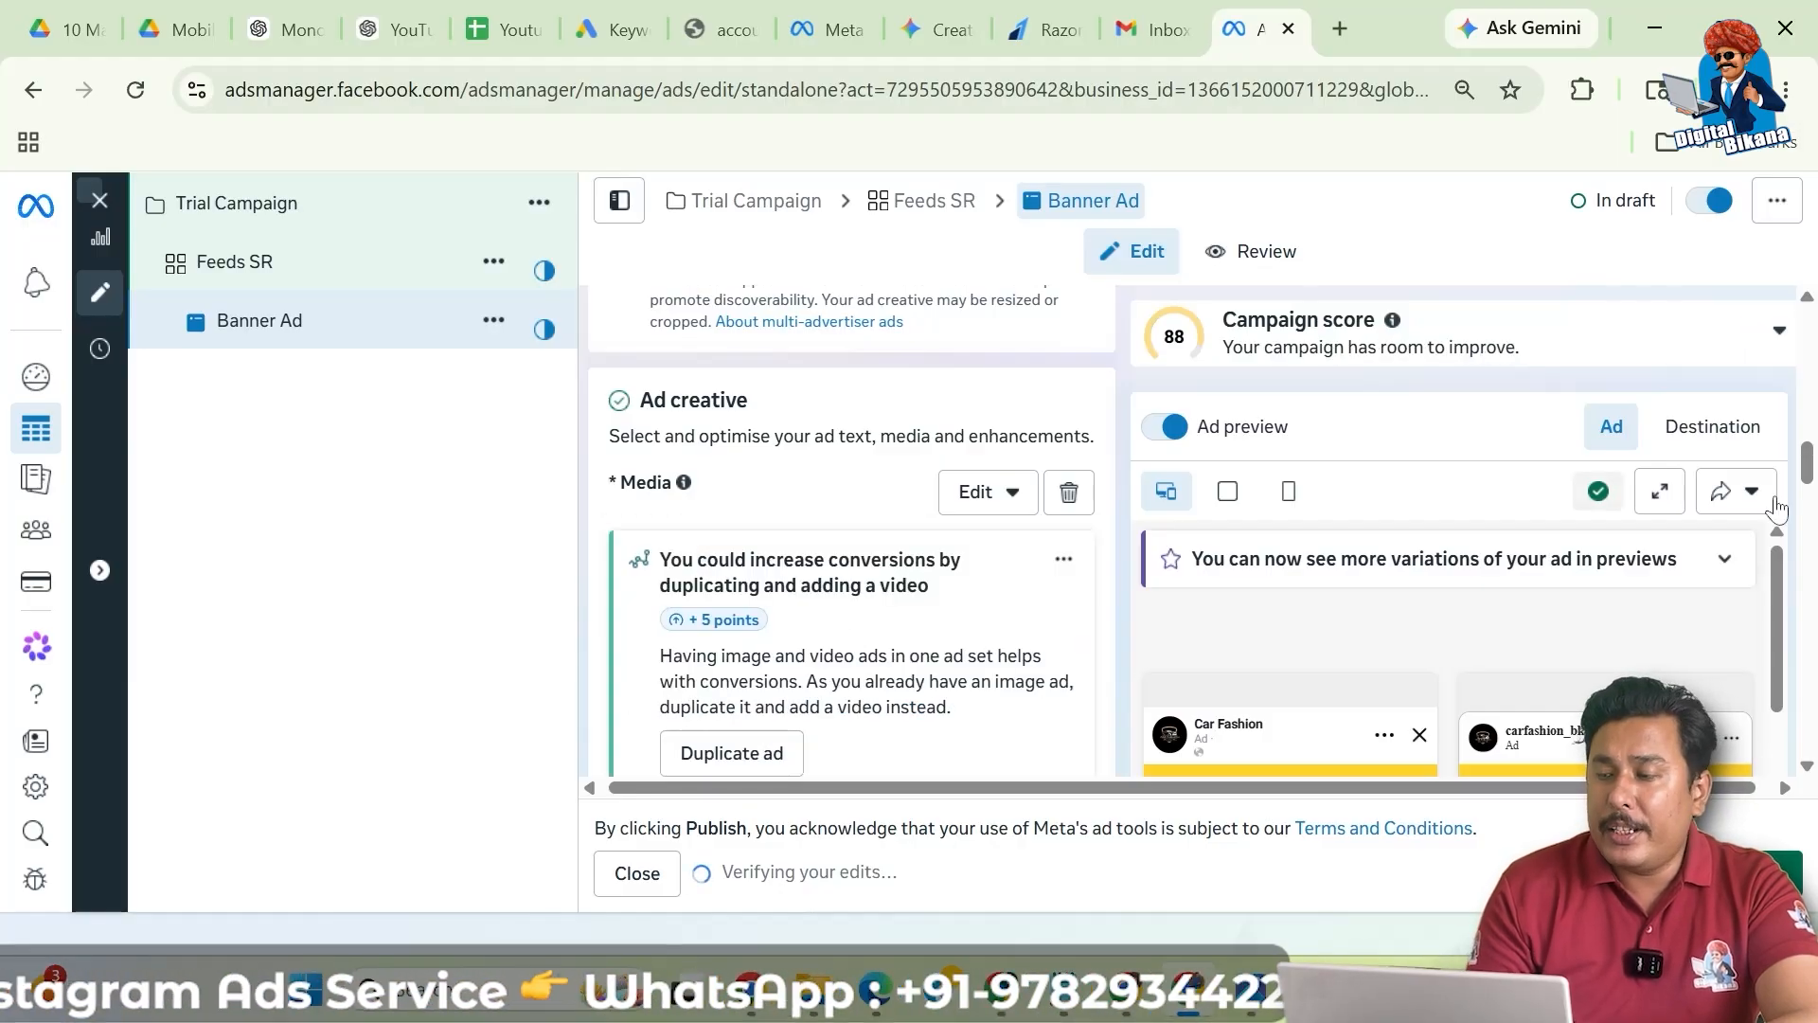
- Examine the Banner Ad's creative and tracking sections and its feed, story and reel previews
left_click_drag(1809, 478, 1809, 512)
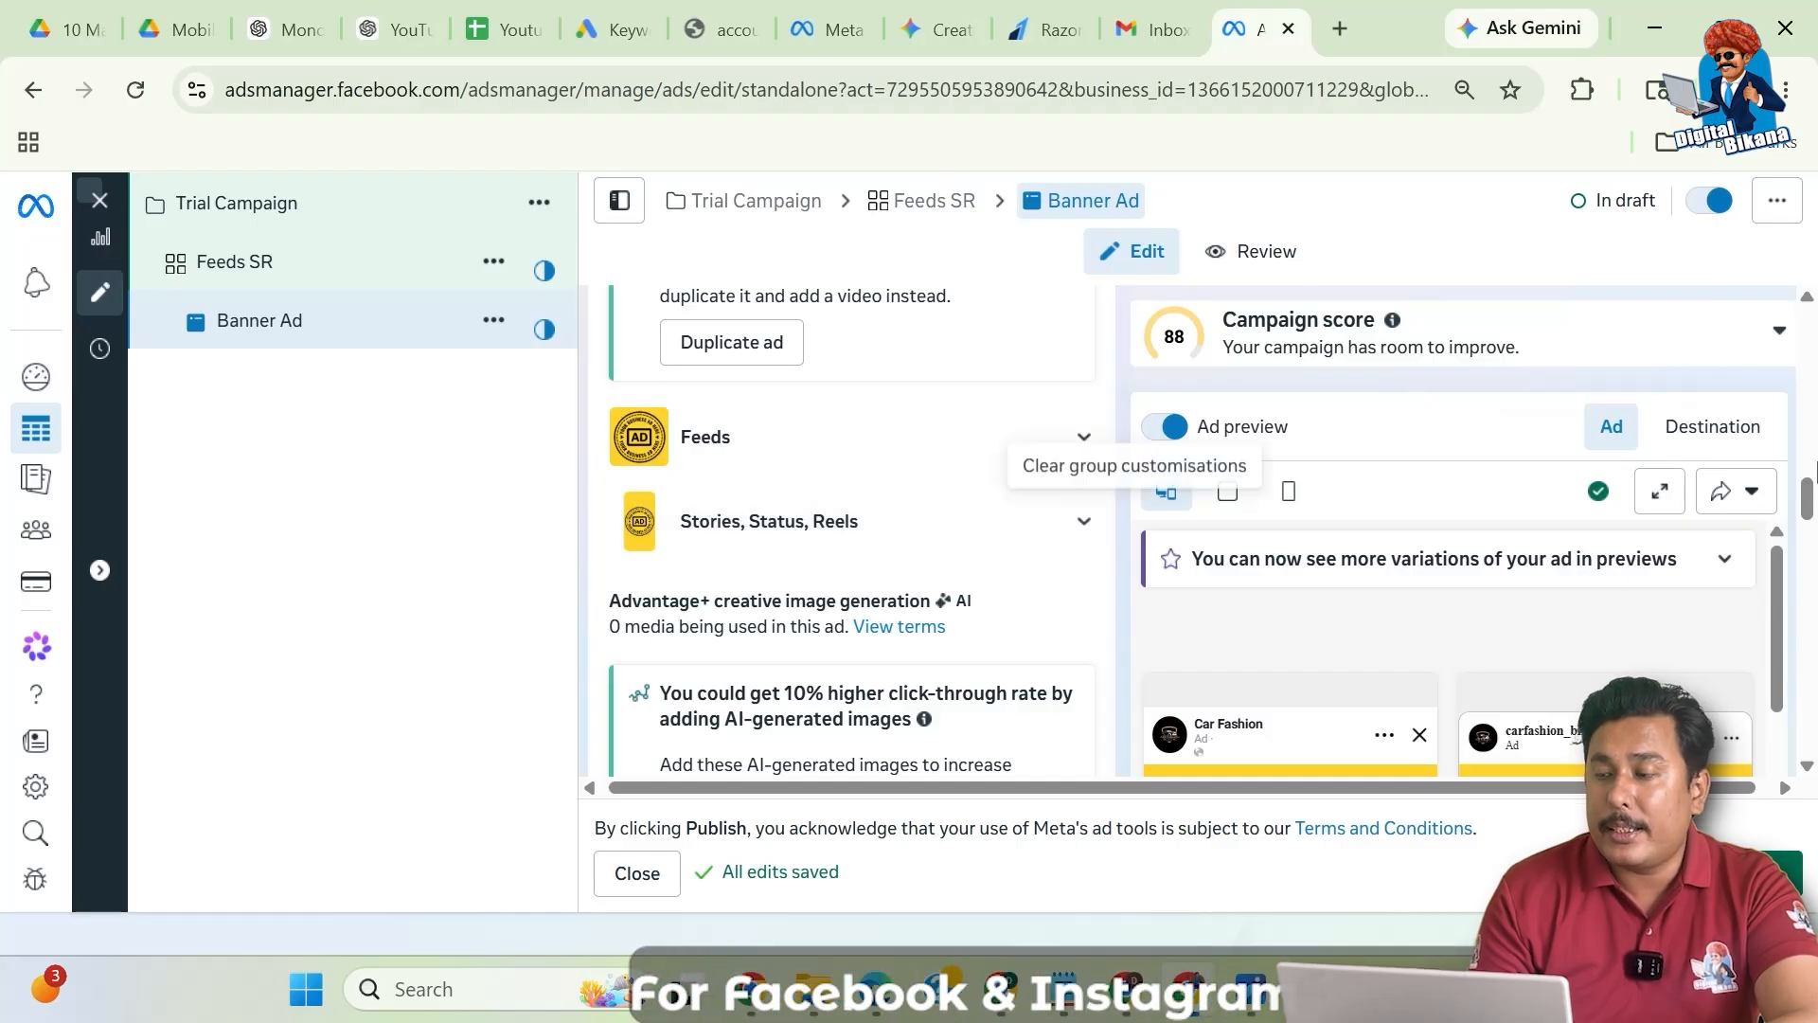
left_click_drag(1808, 501, 1810, 558)
scroll(1799, 511, "down", 10)
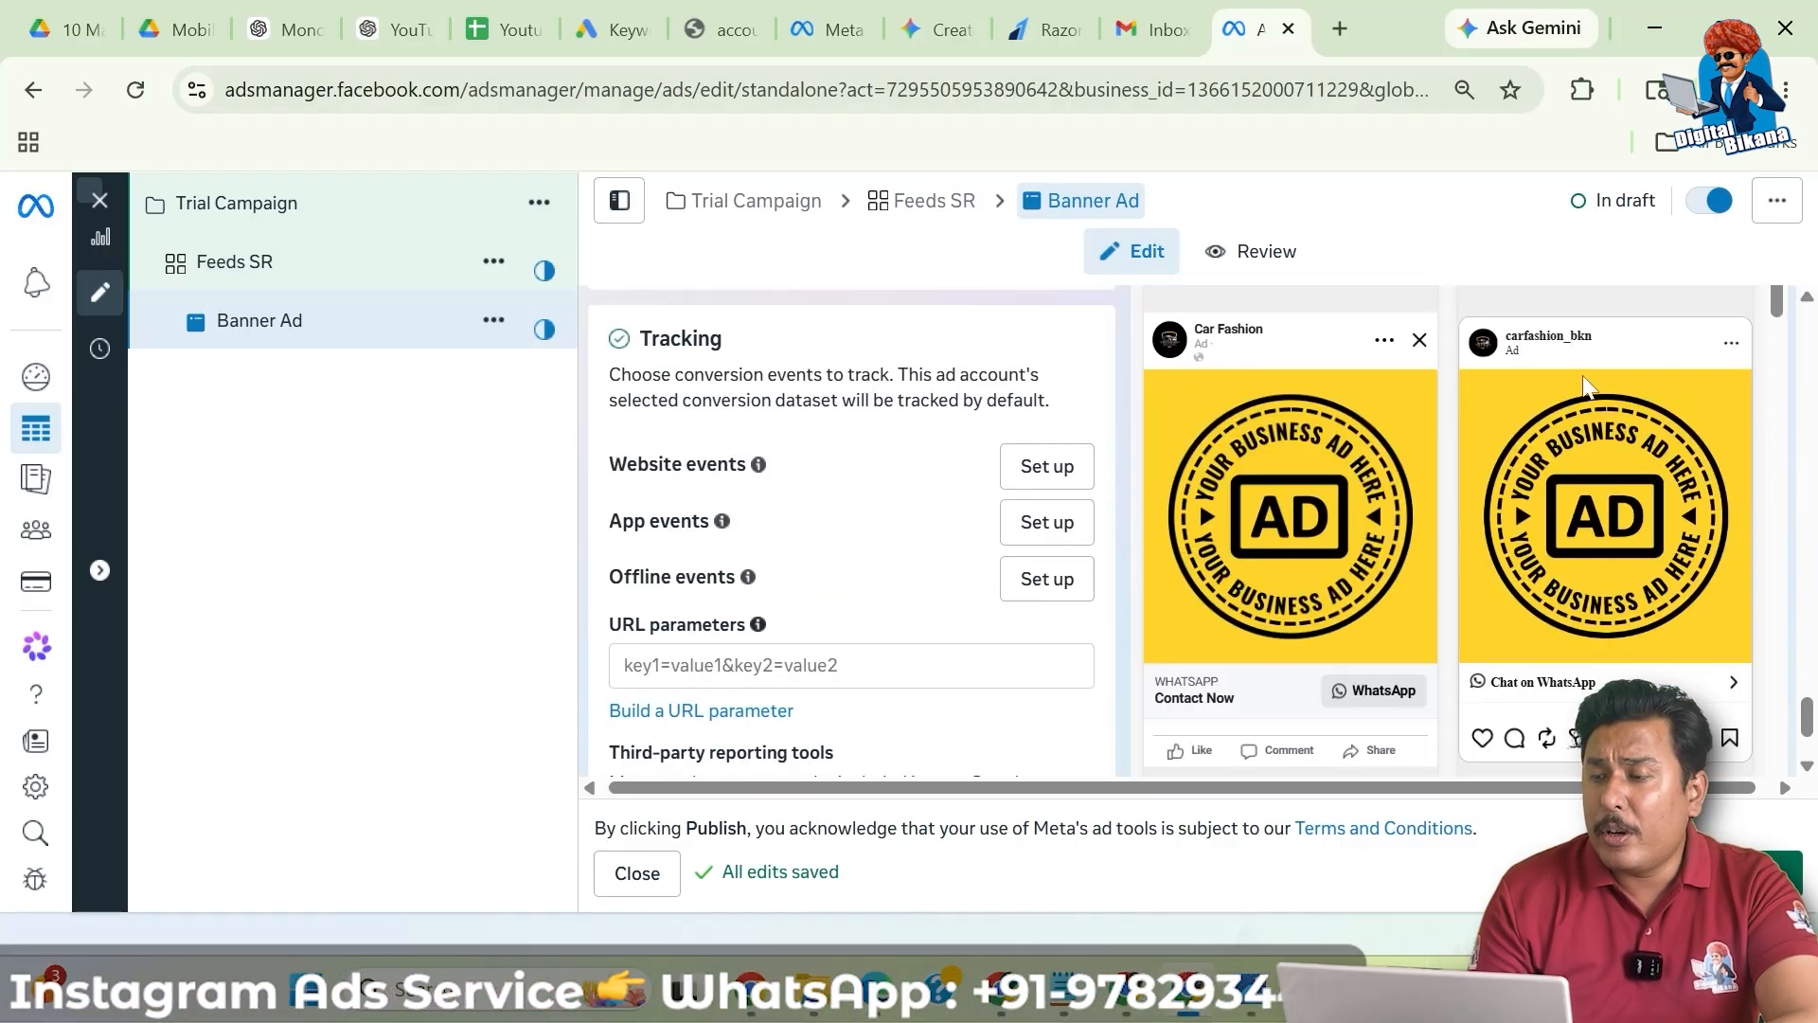
left_click_drag(1774, 298, 1778, 450)
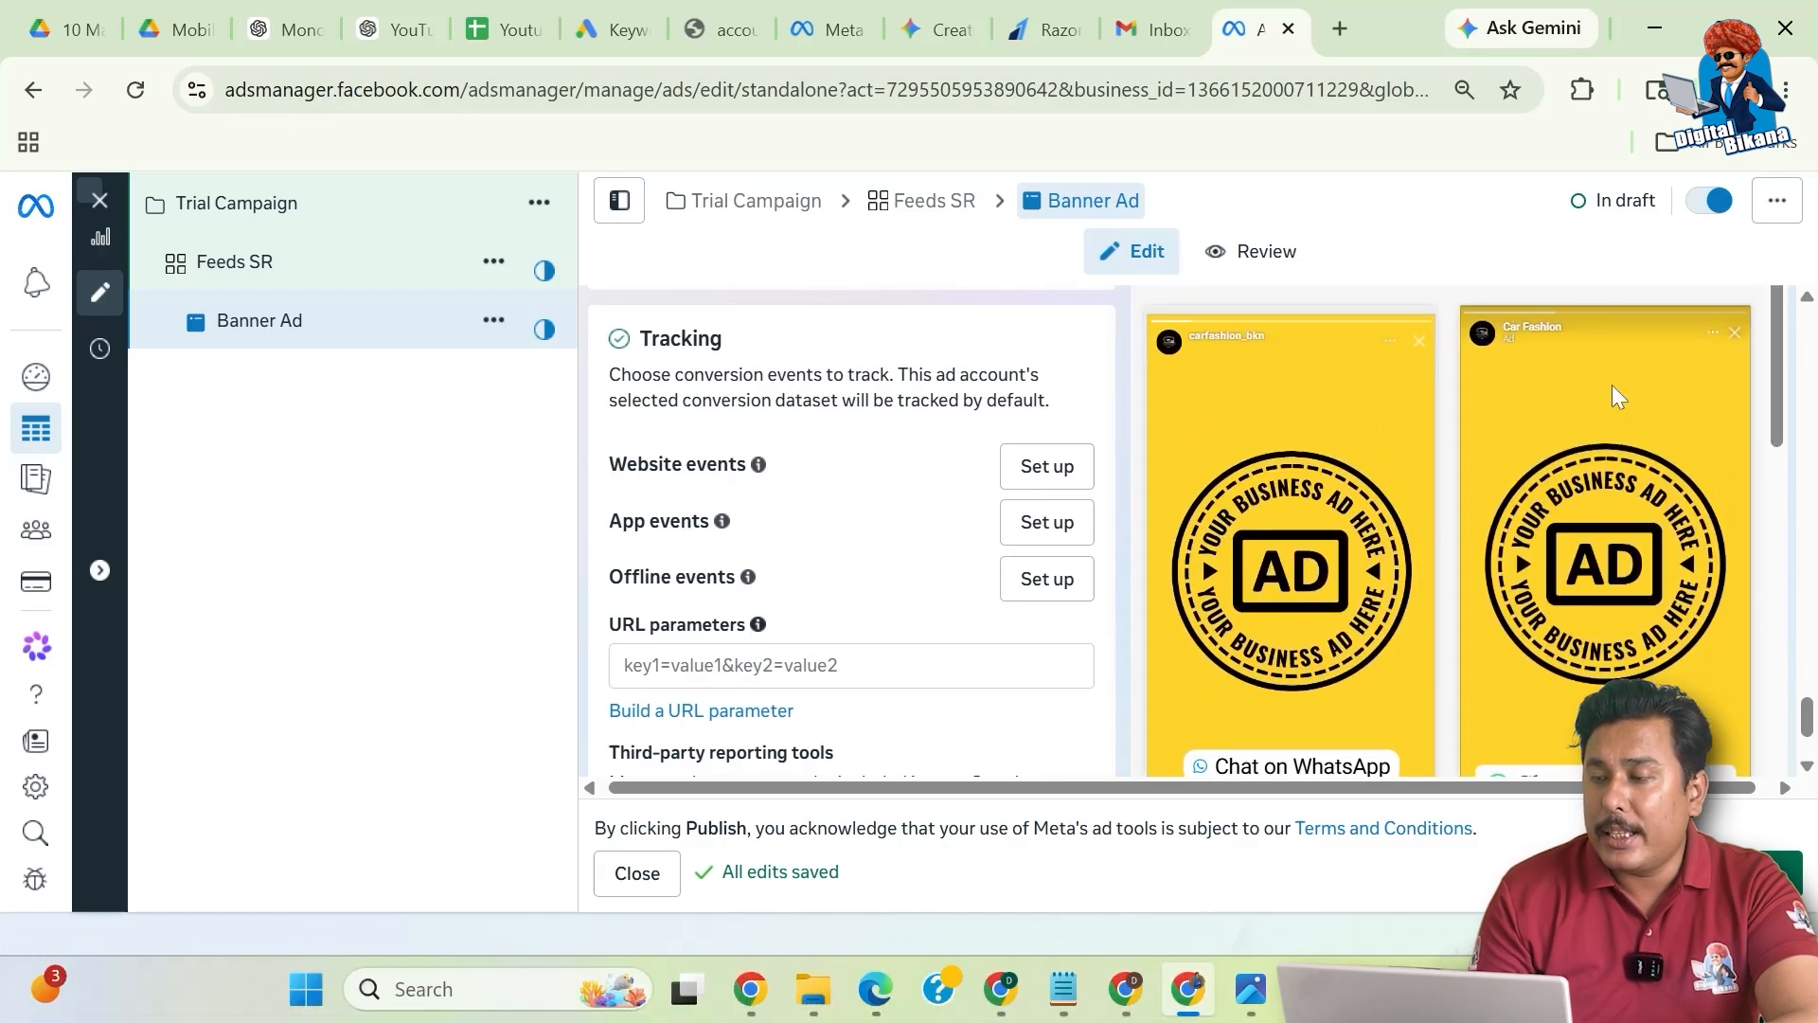
left_click_drag(1772, 354, 1780, 475)
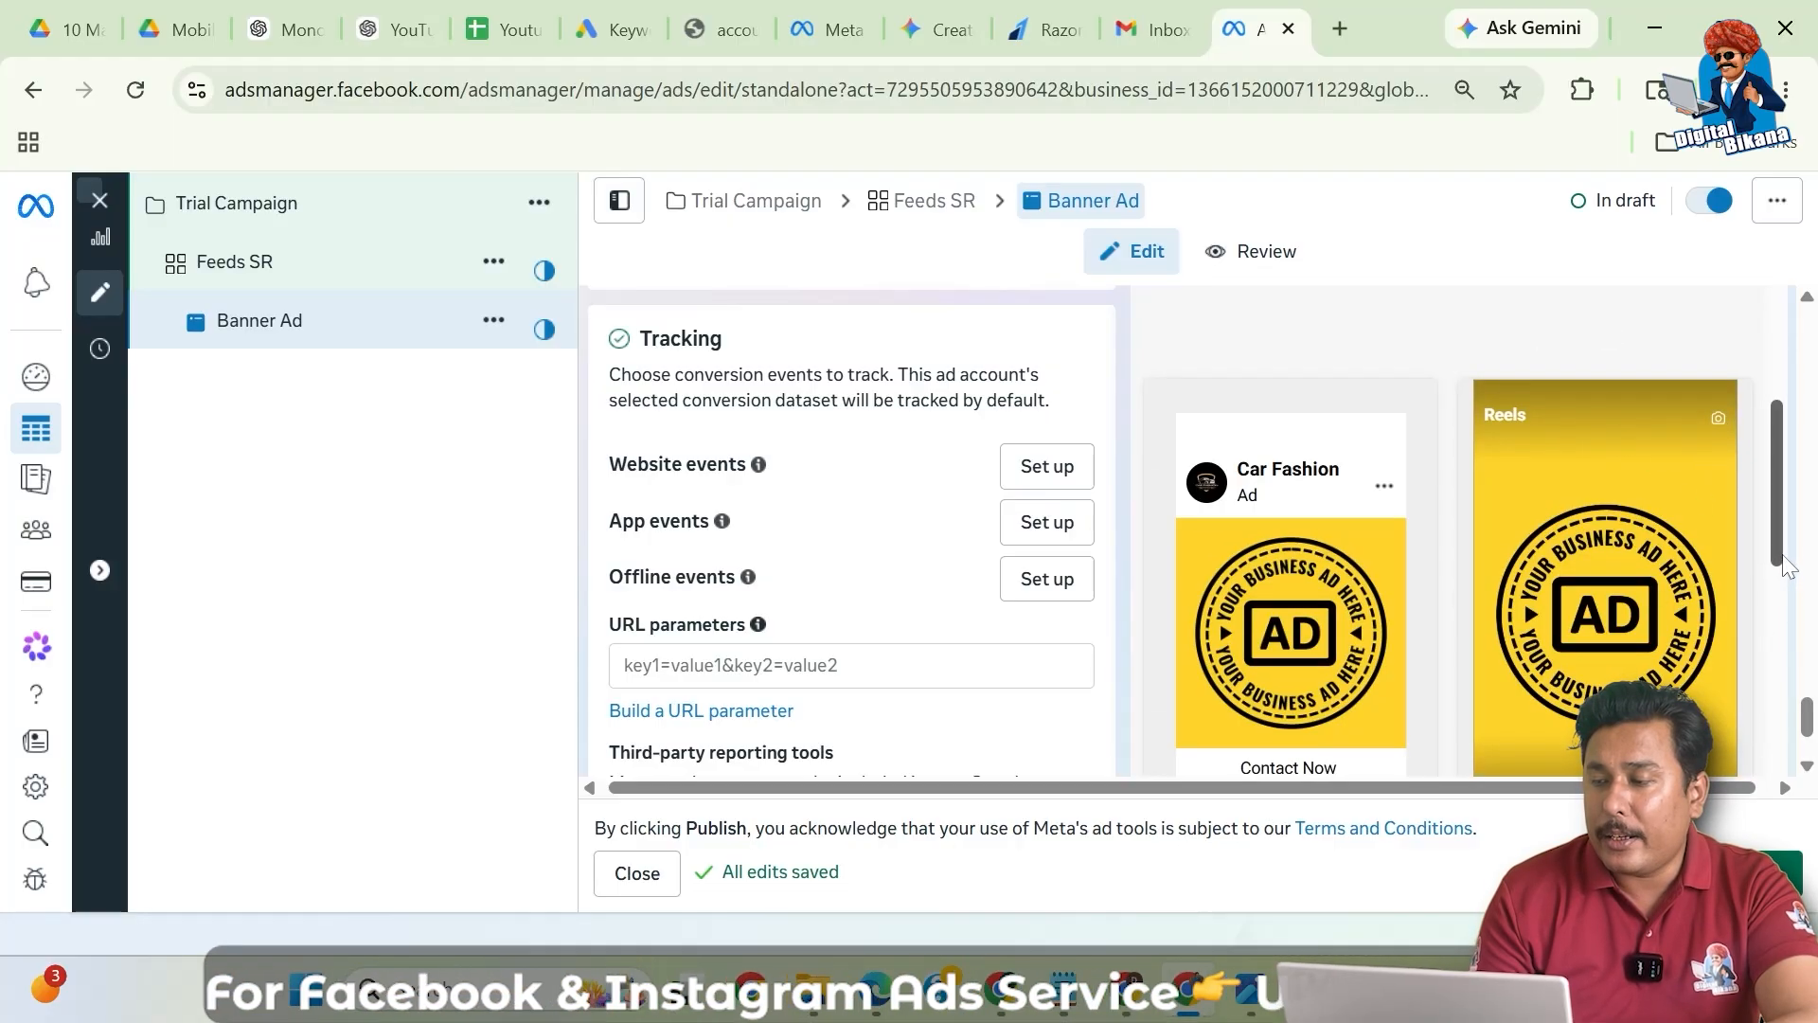
left_click_drag(1779, 559, 1792, 429)
left_click_drag(1806, 717, 1789, 491)
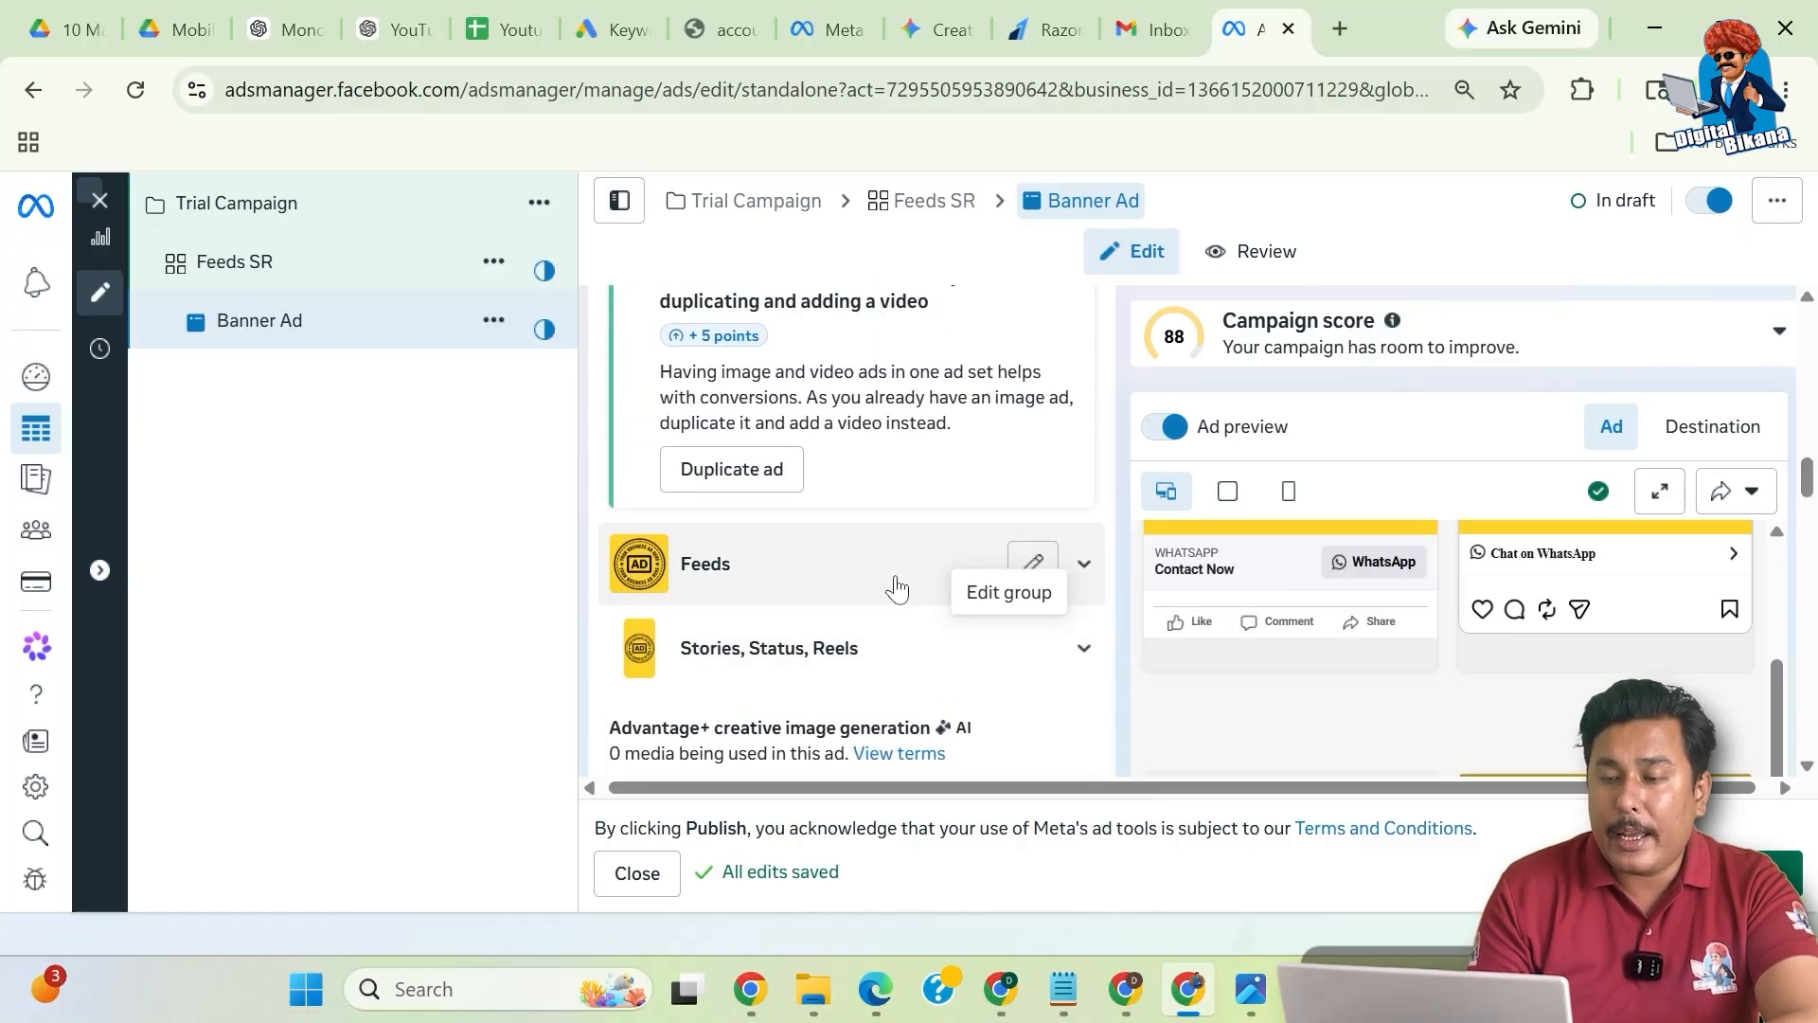
- Replace the image for the Stories, Status, Reels placements with Your Business Ad Here (1).png and save the placement edit
scroll(919, 615, "up", 2)
scroll(919, 615, "down", 2)
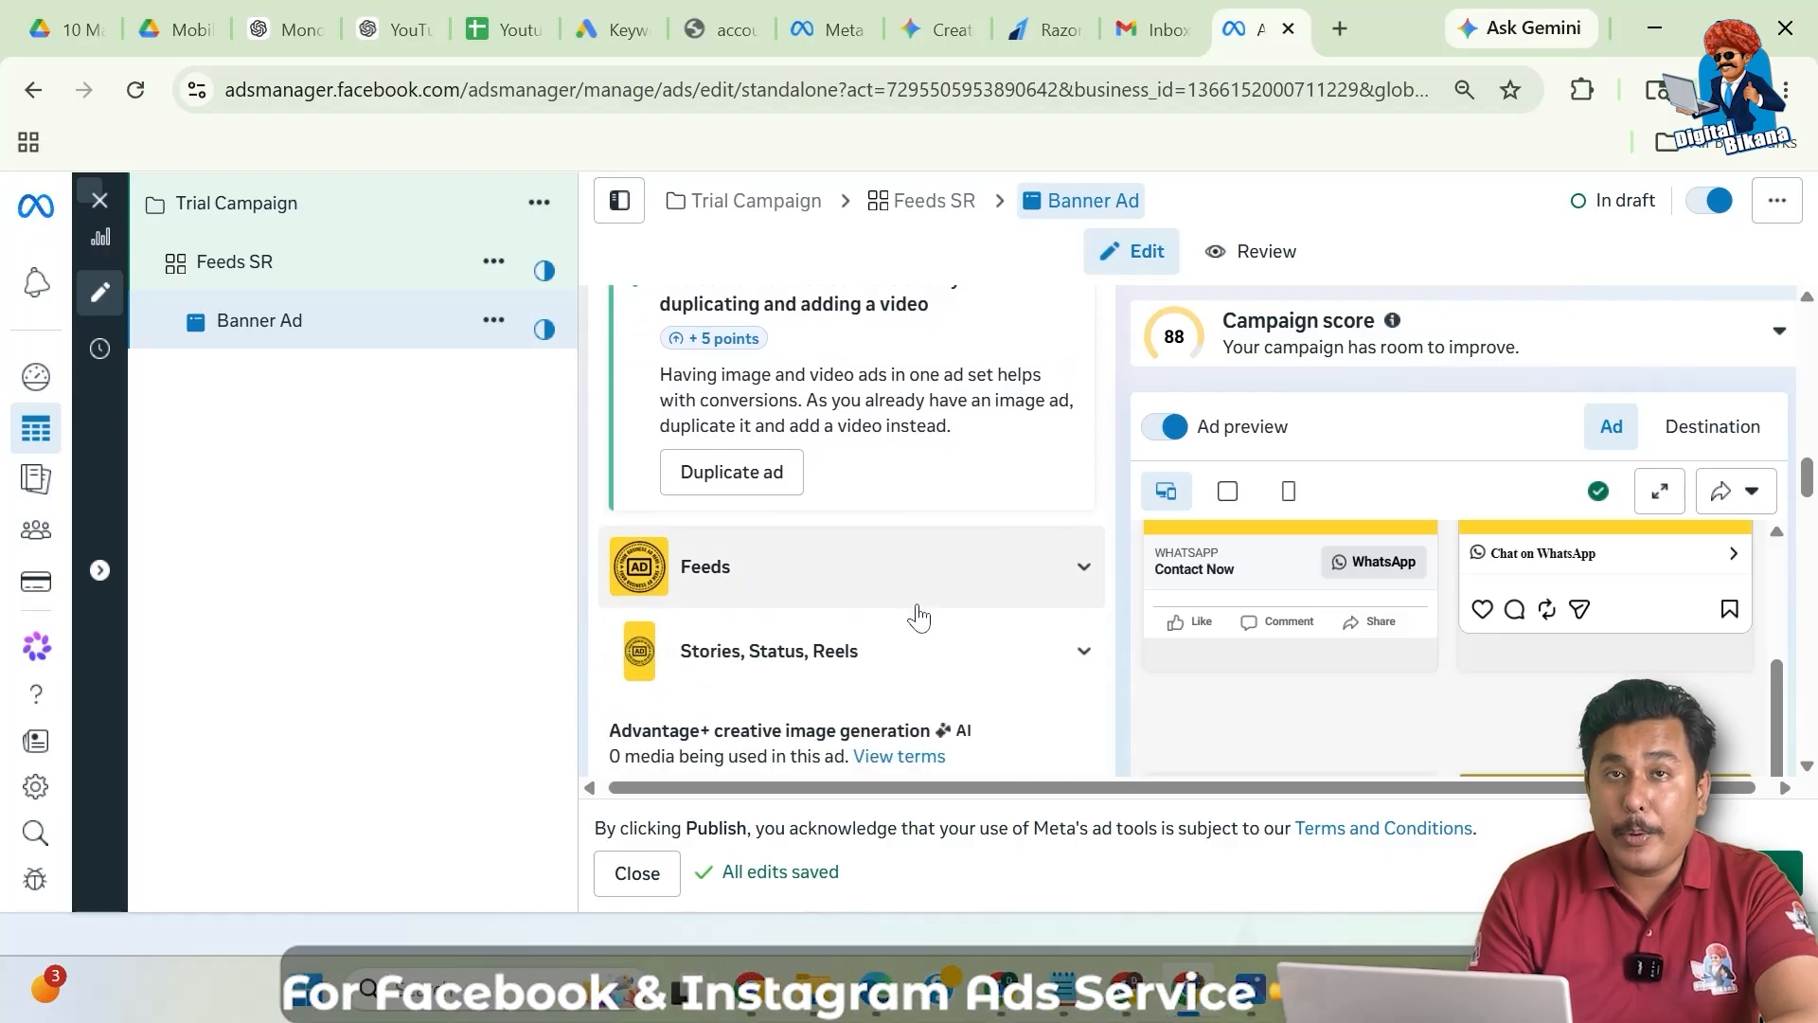
scroll(918, 617, "down", 1)
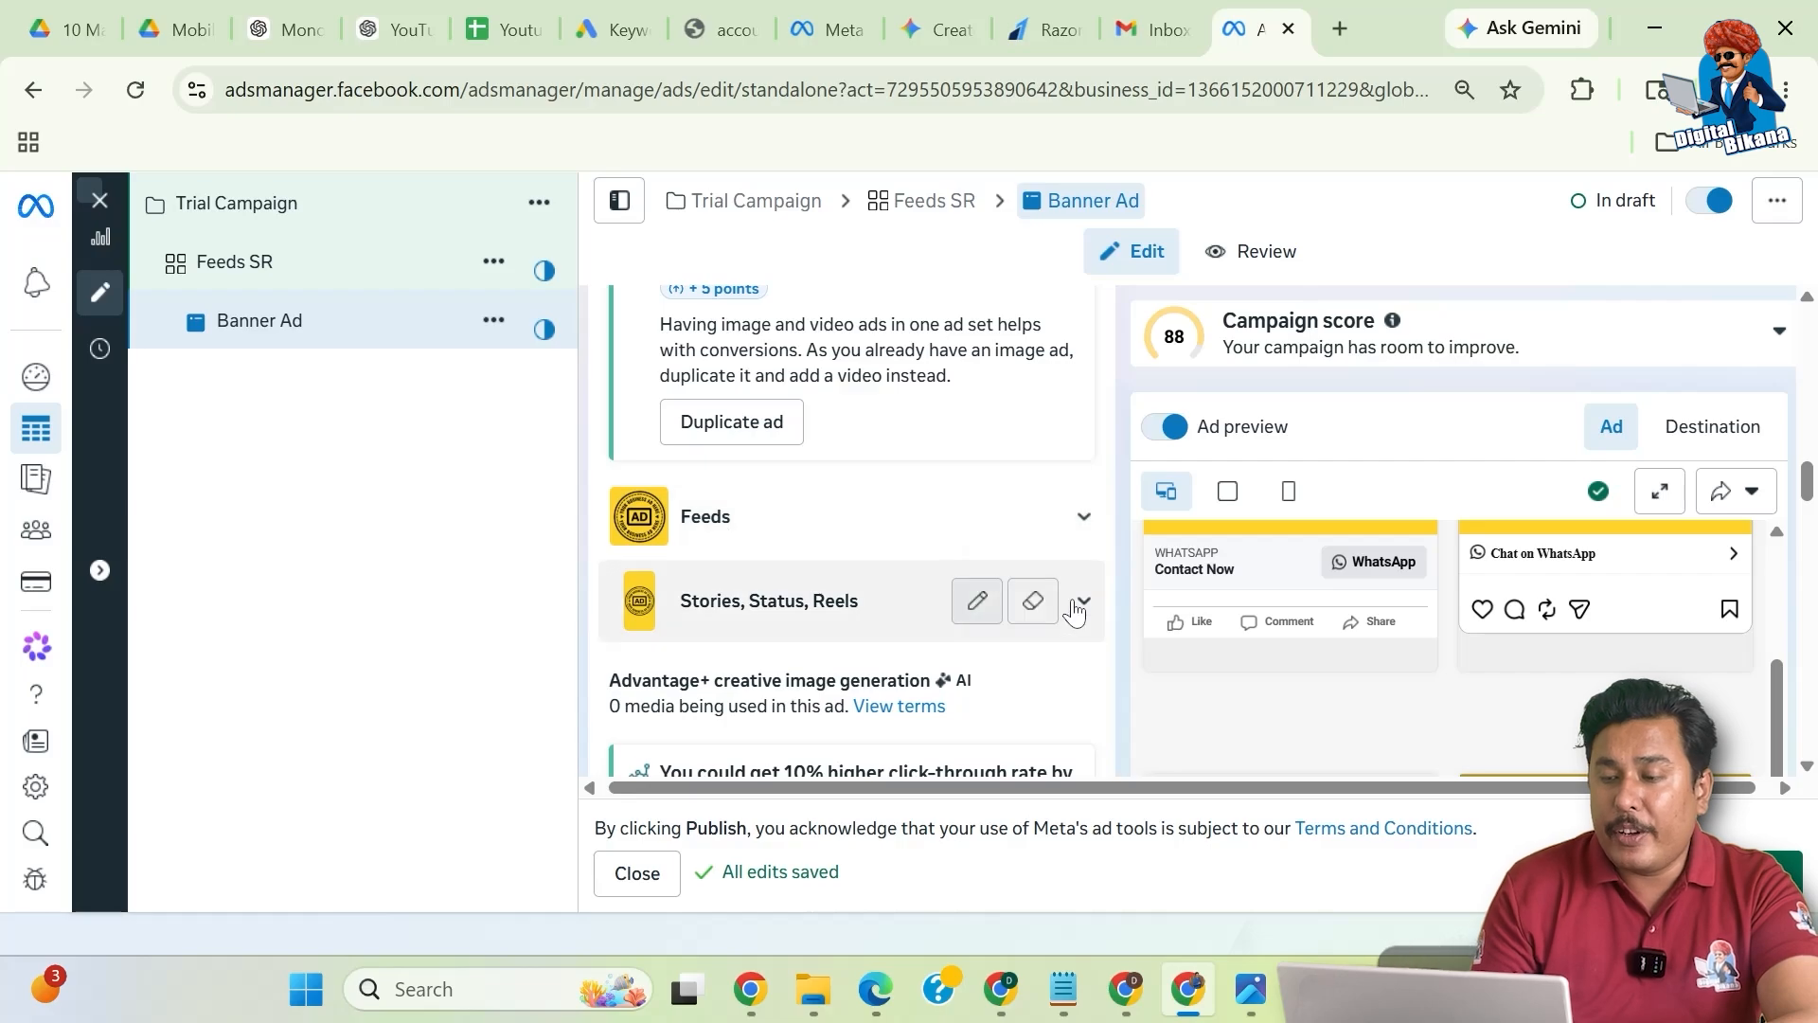
left_click(977, 603)
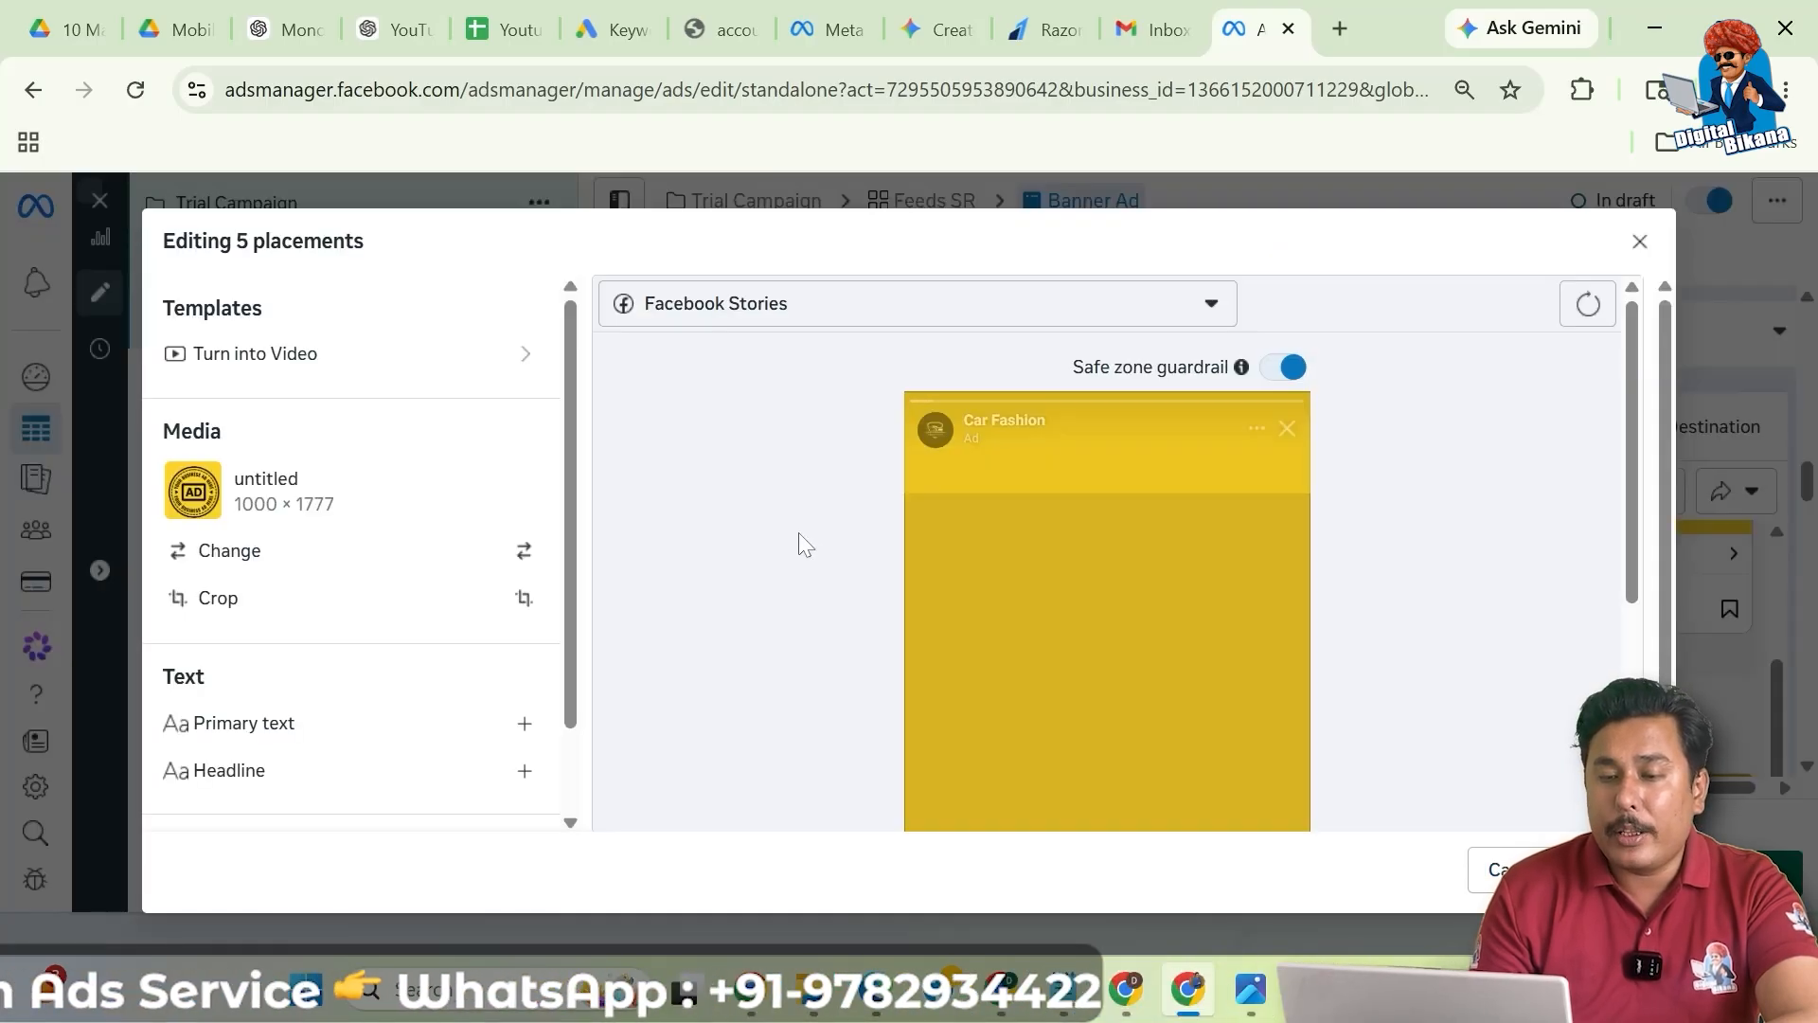
left_click(254, 561)
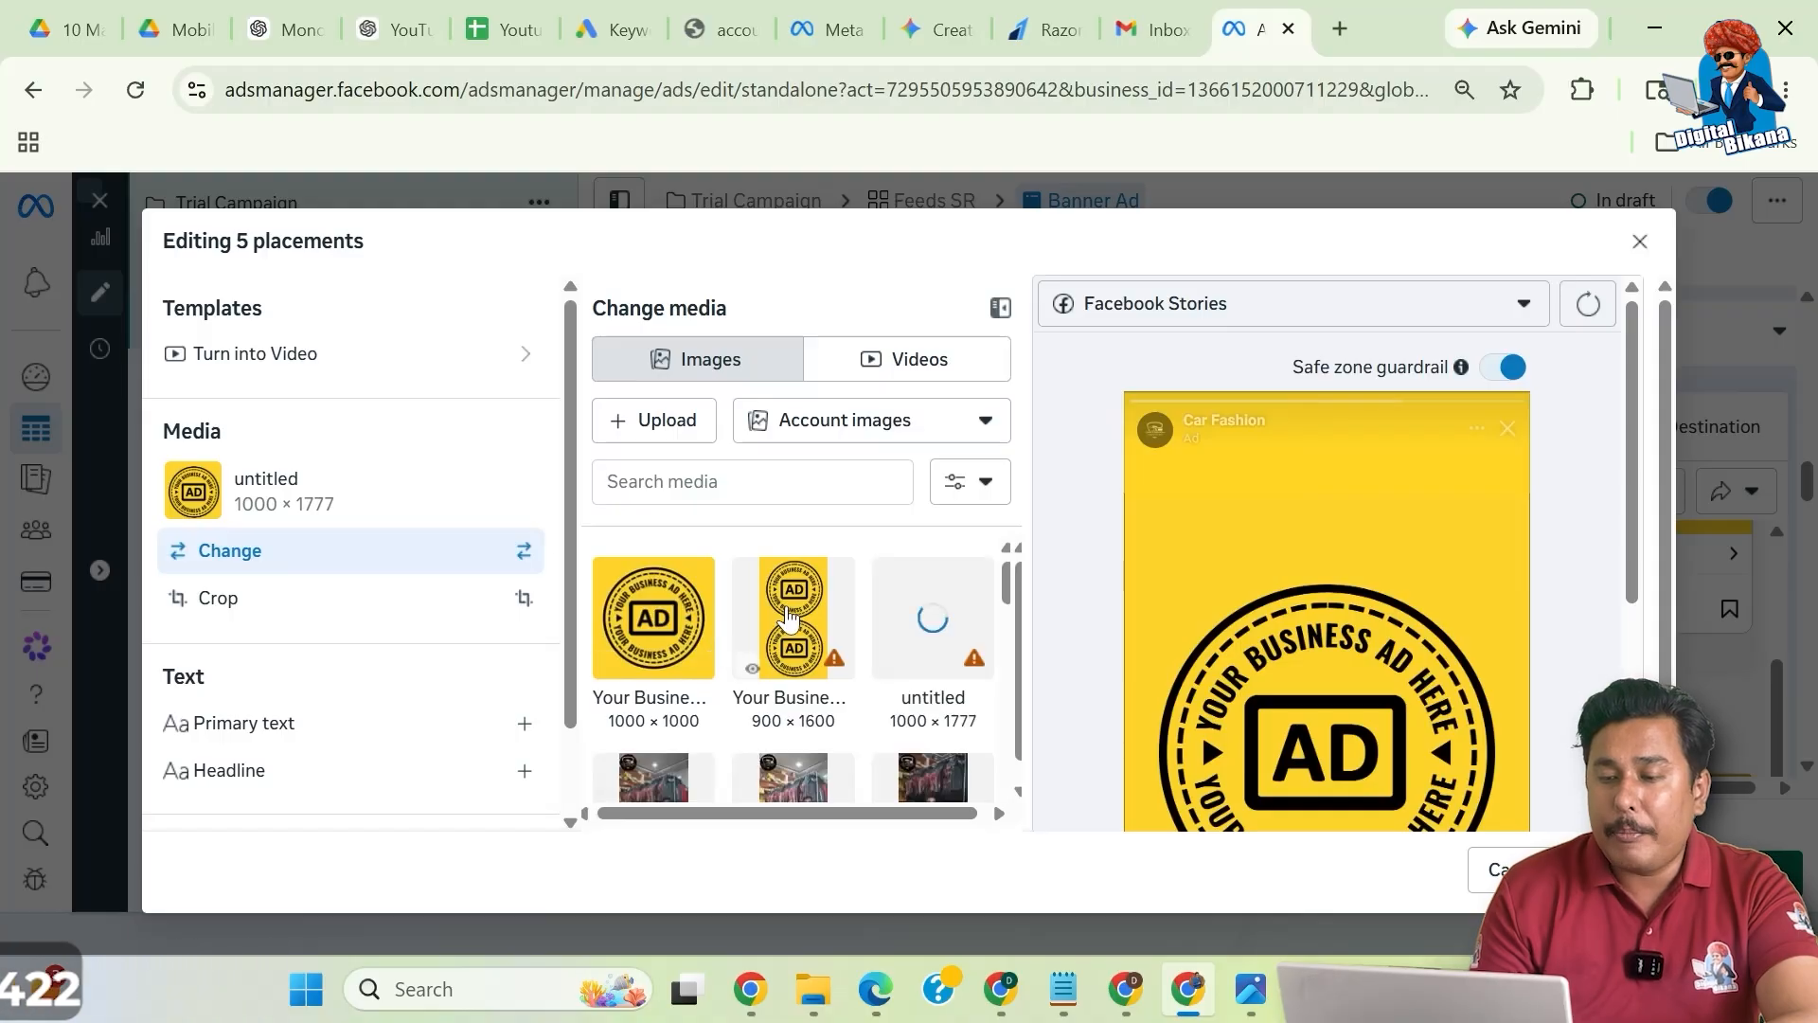
left_click(788, 616)
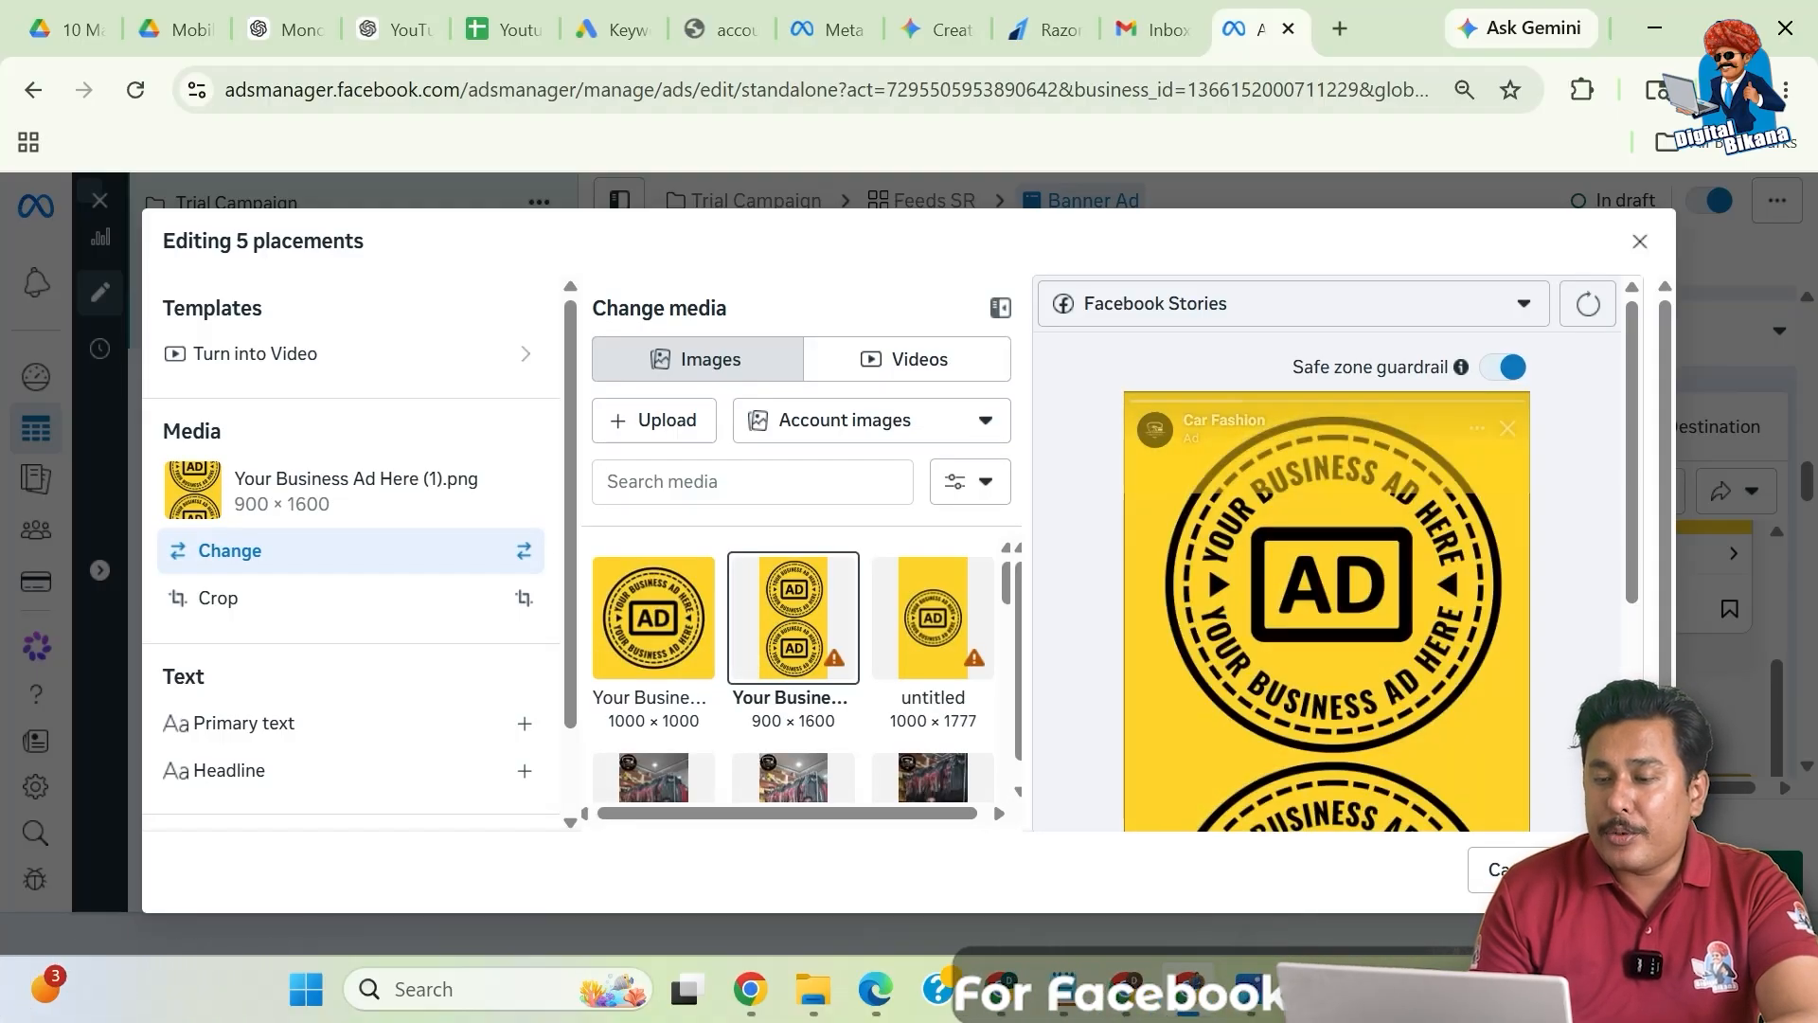
left_click(1609, 870)
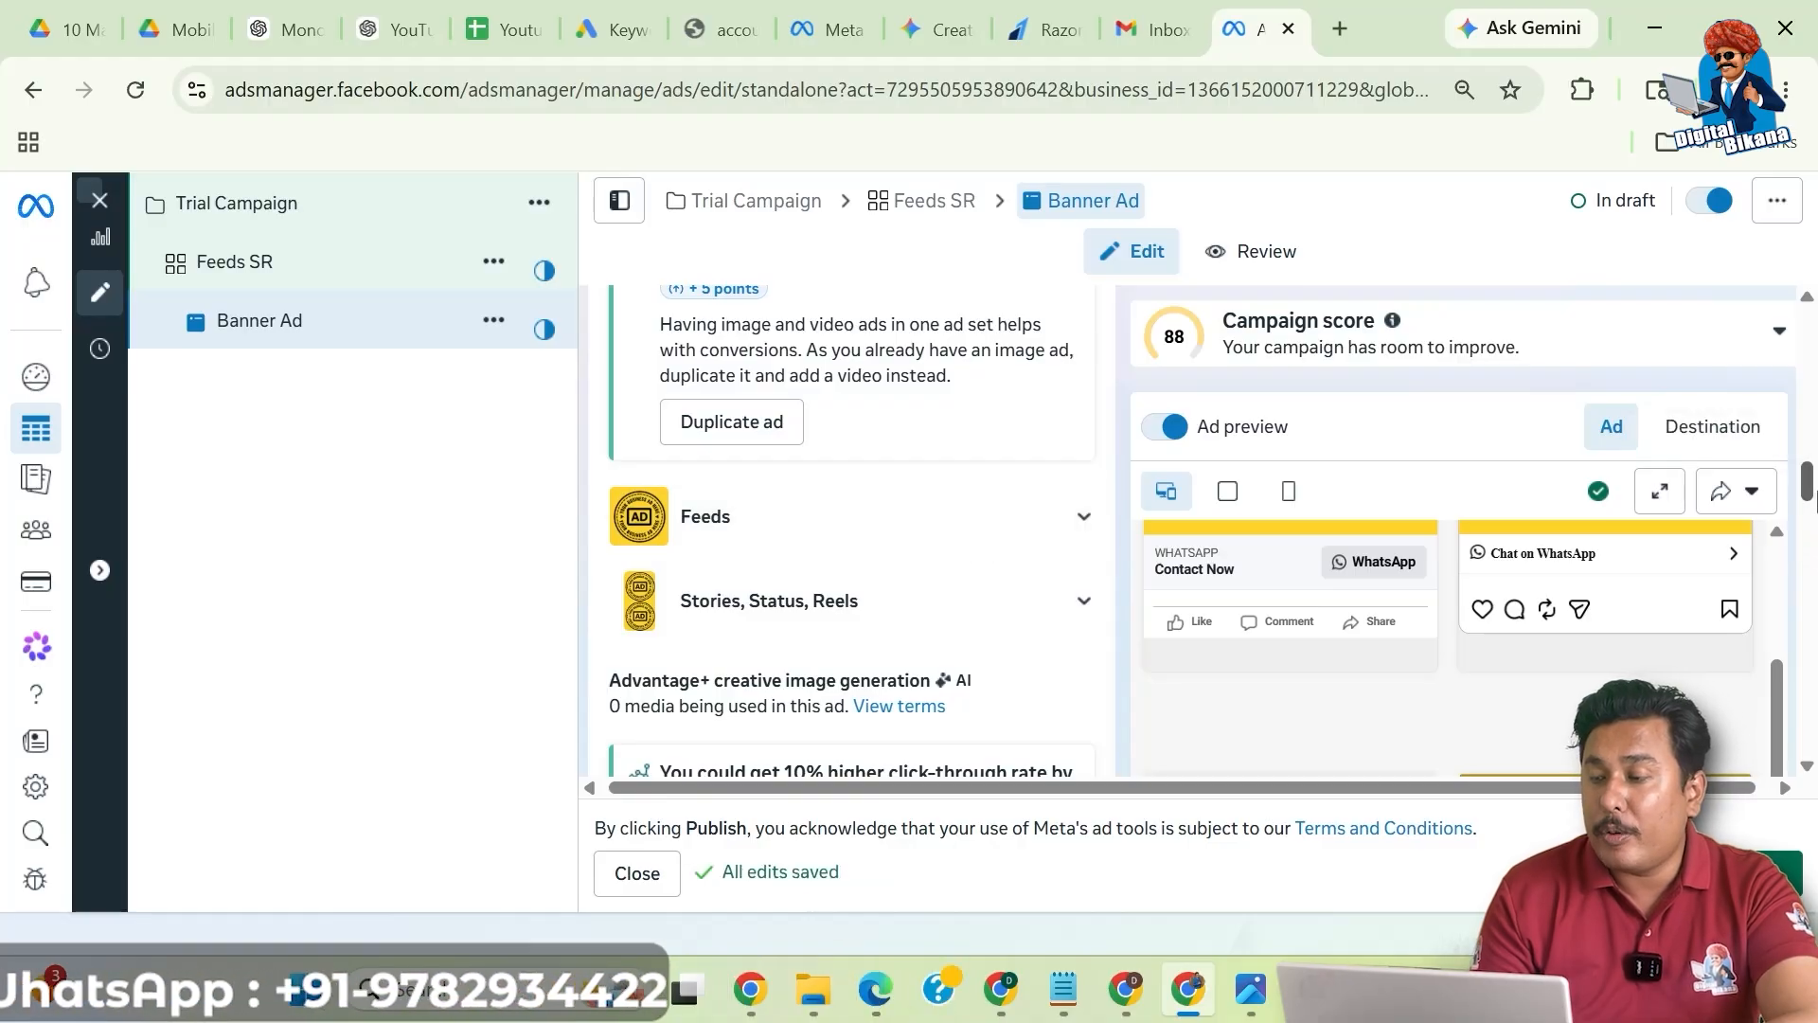
- Check the replaced vertical image in the story previews and compare it with the feed previews
scroll(1810, 539, "down", 5)
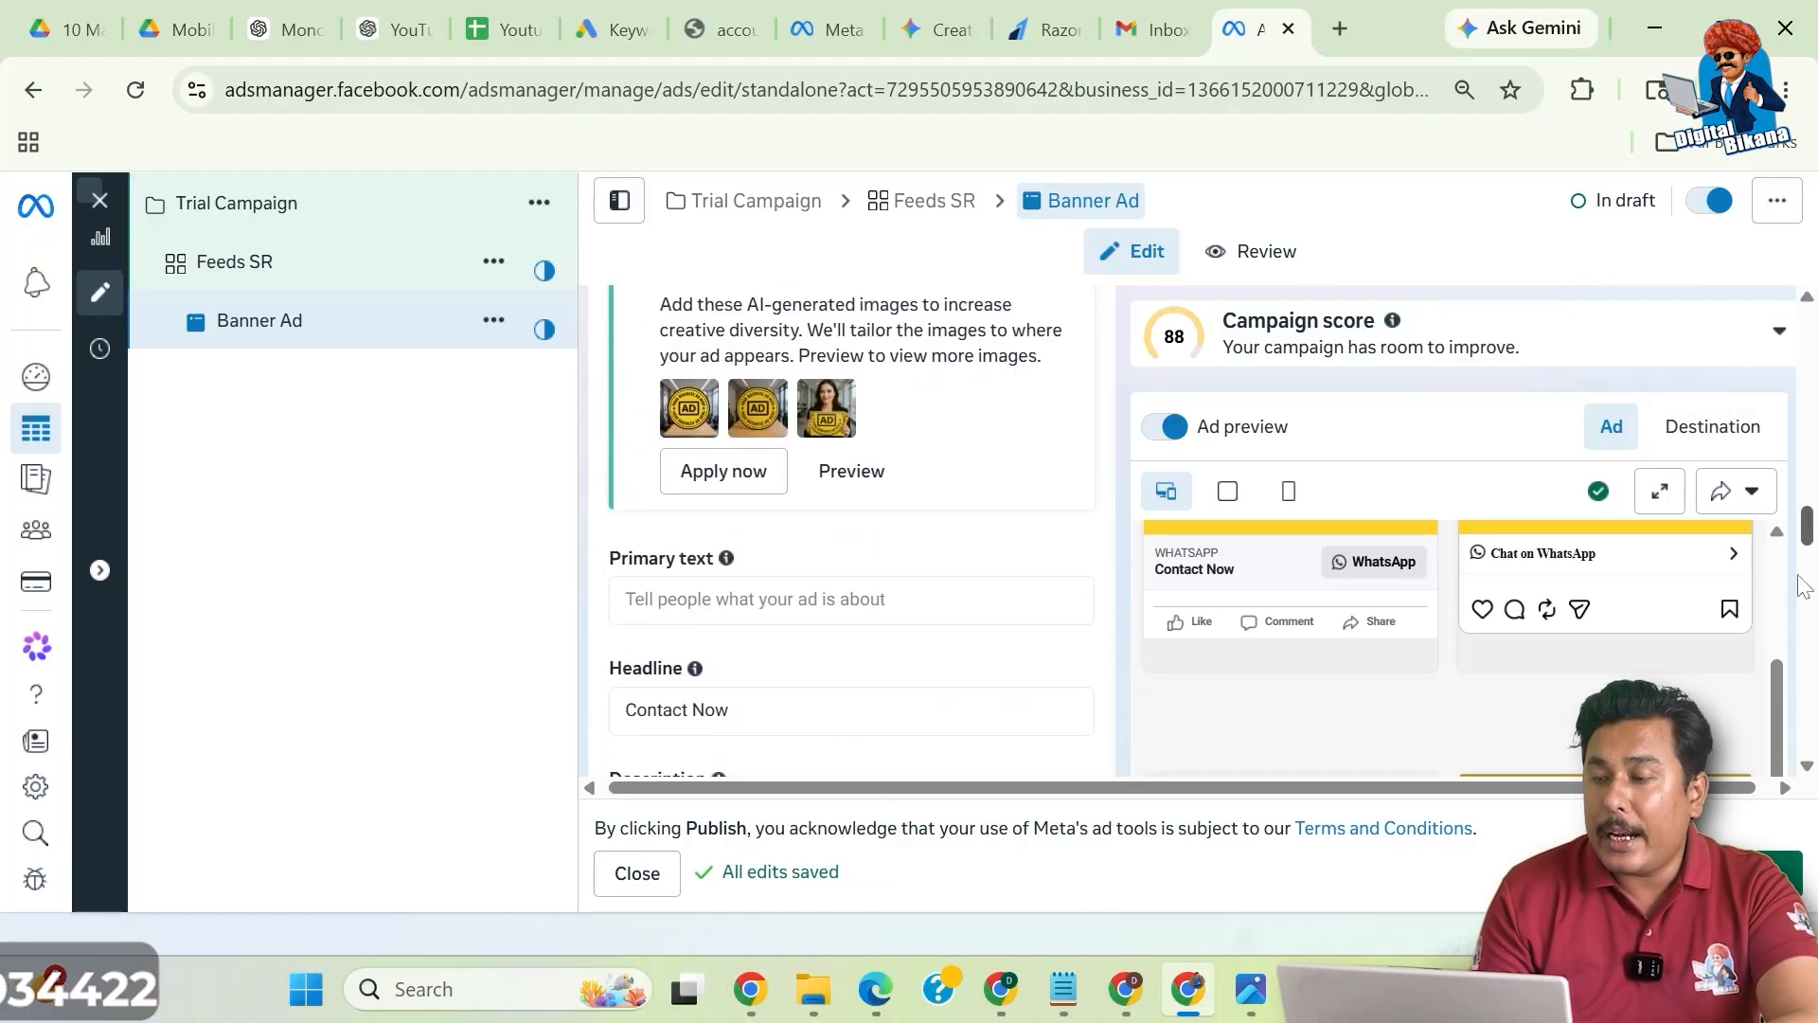
left_click_drag(1775, 681, 1776, 762)
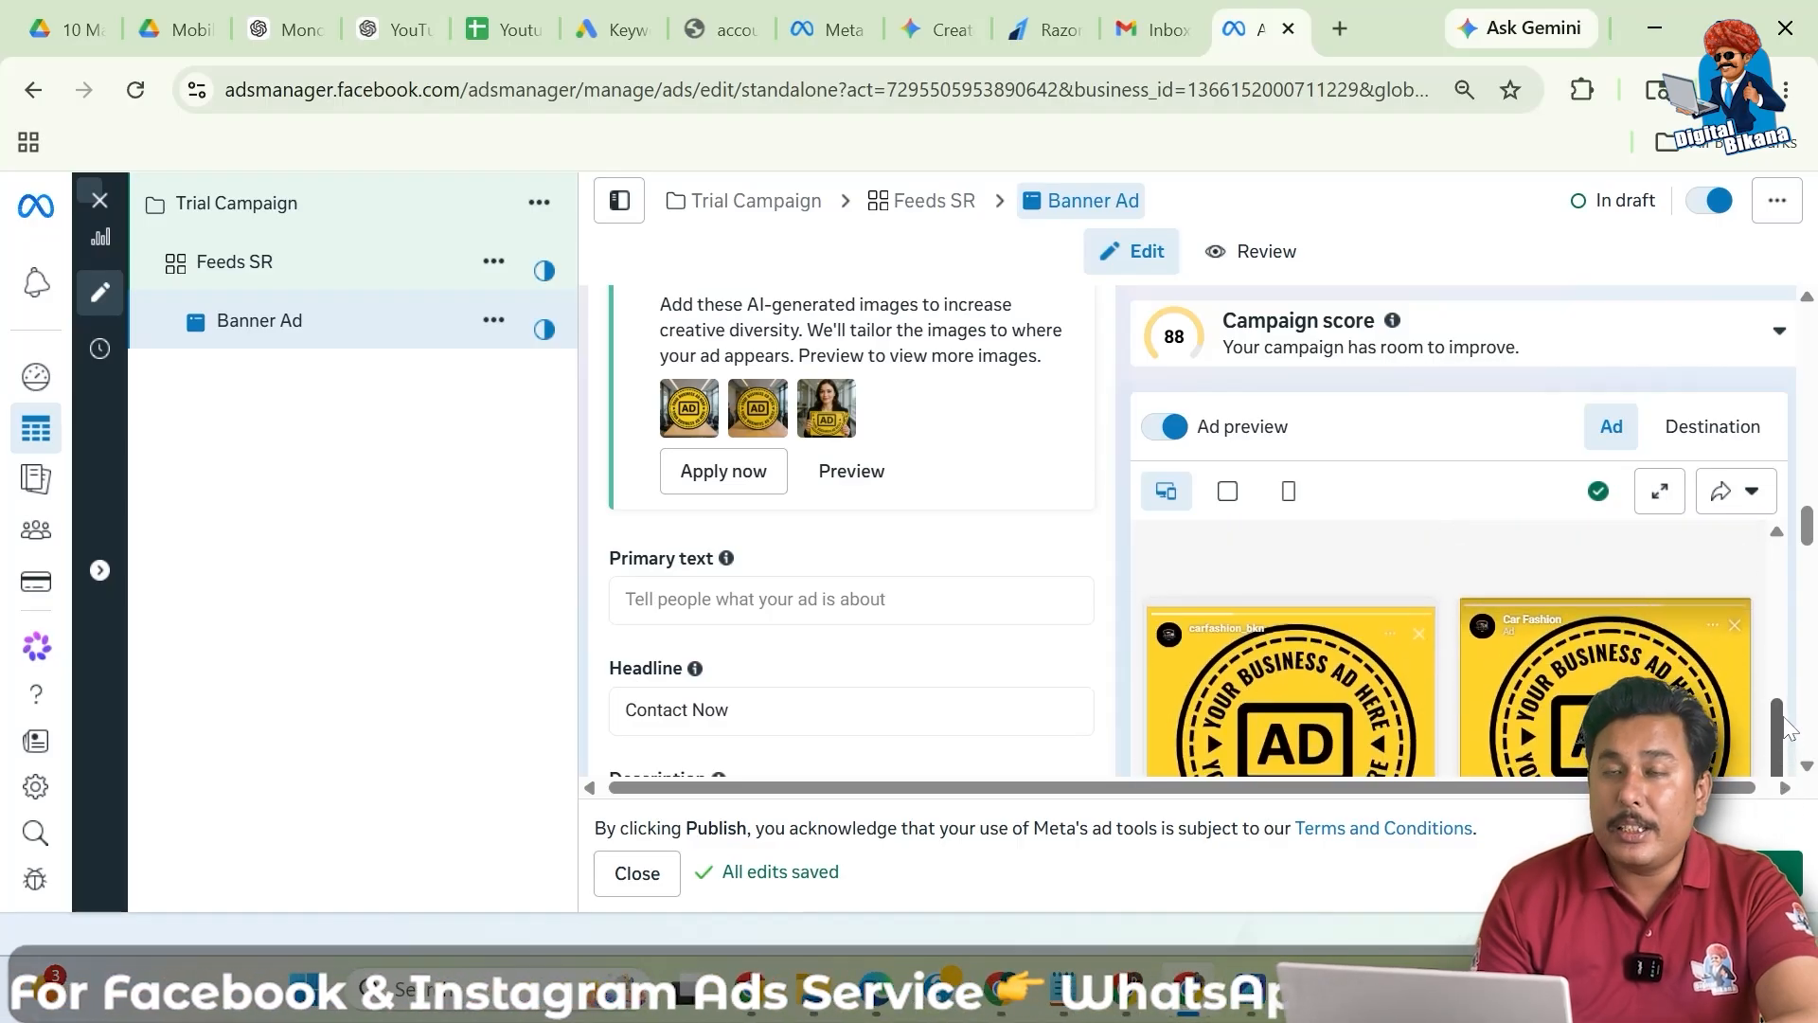
left_click_drag(1787, 729, 1787, 626)
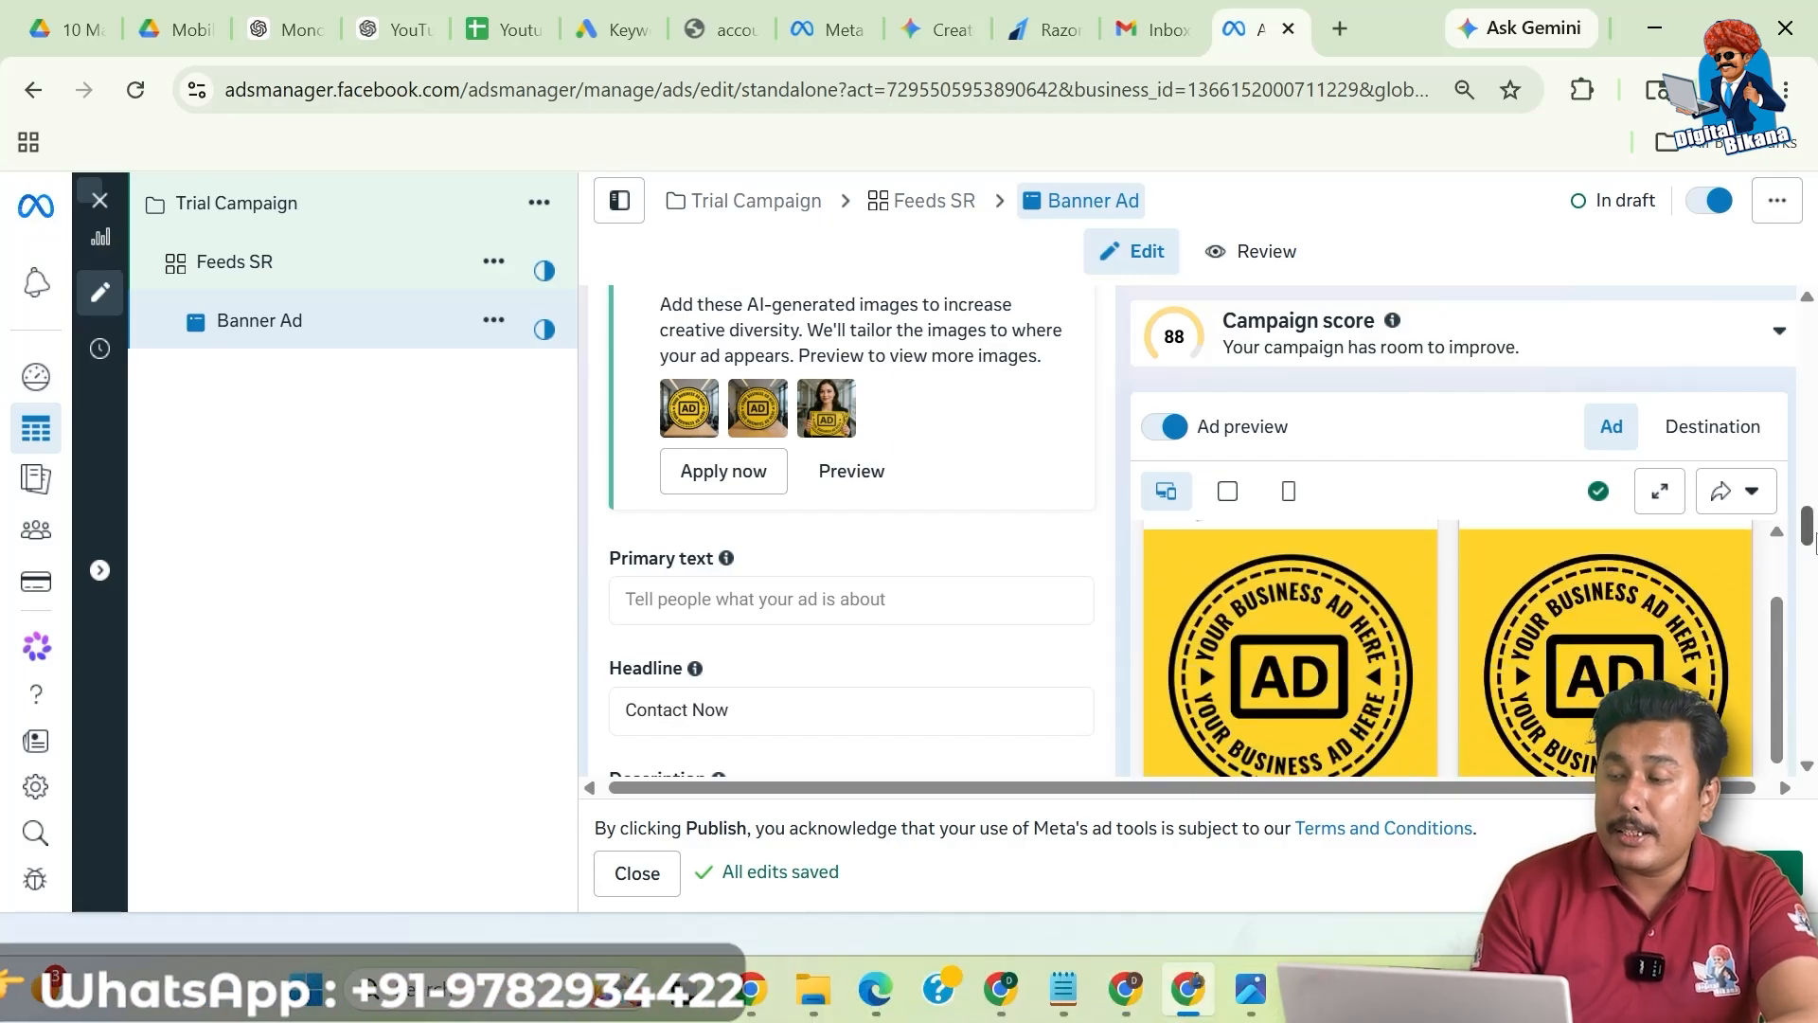
- Review the ad's placement media, headline, description, call to action and creative enhancement settings down to the message template
left_click_drag(1814, 545, 1814, 568)
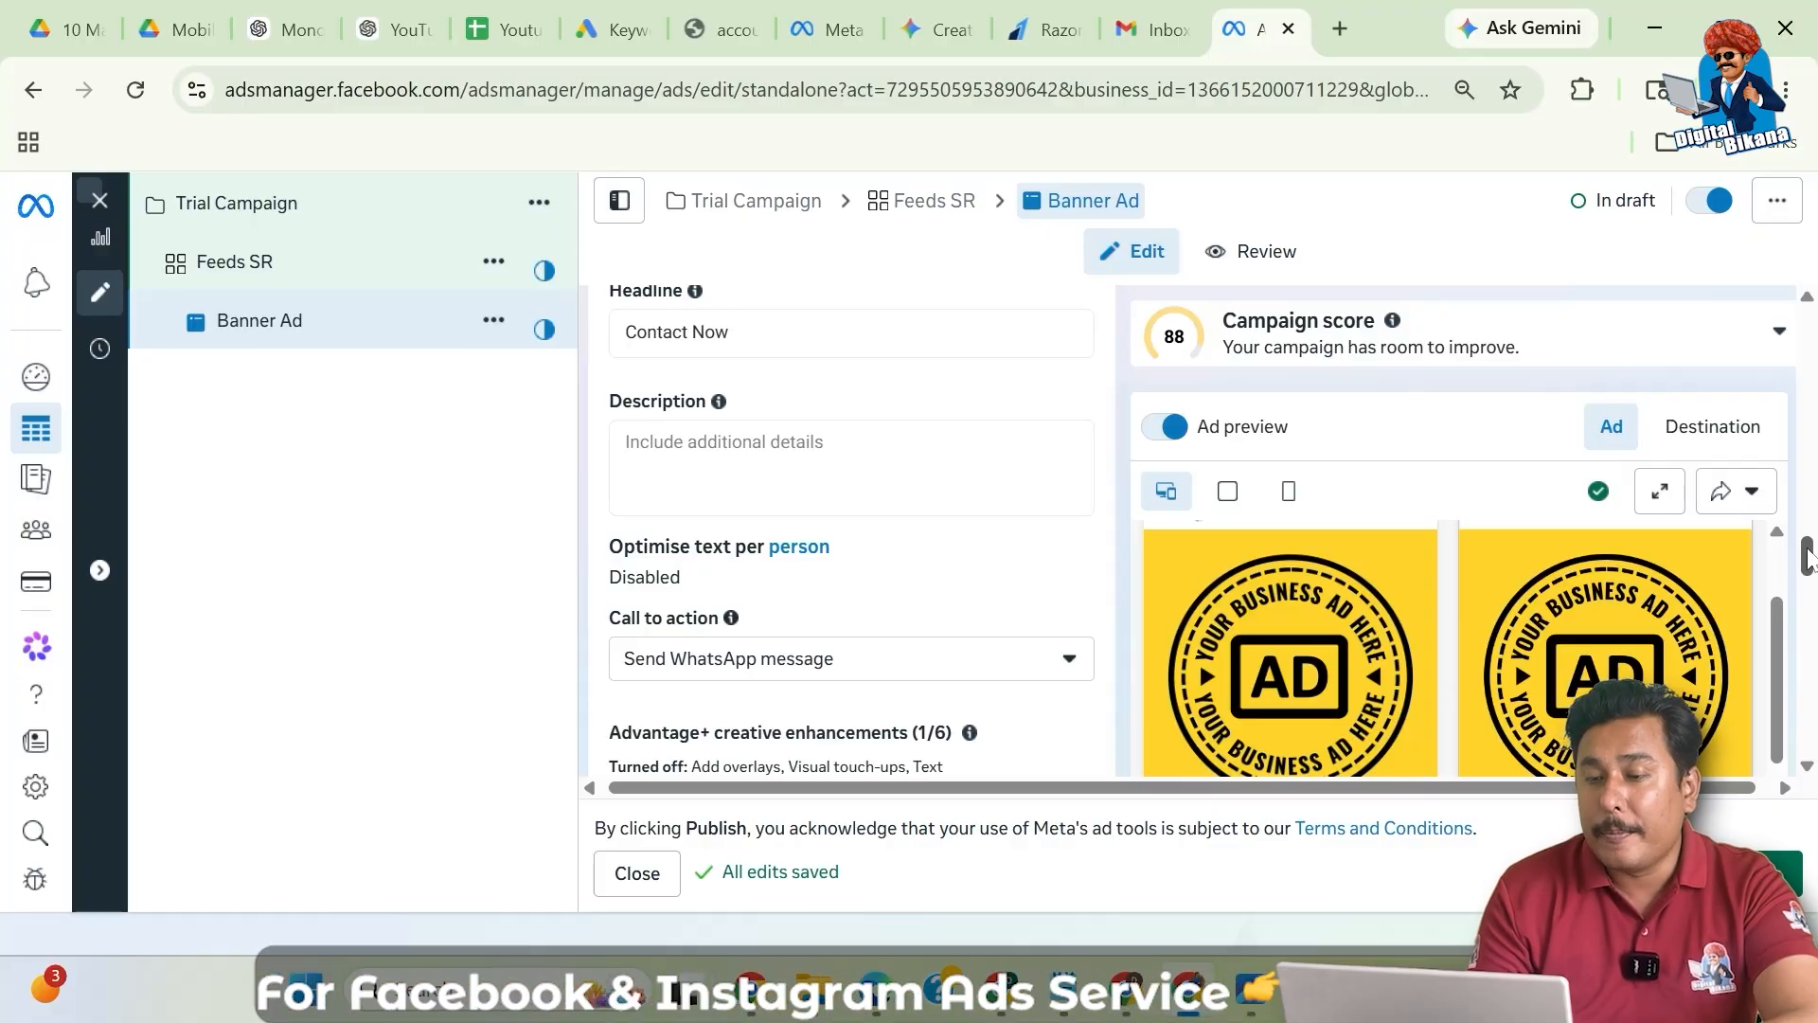
left_click_drag(1808, 558, 1809, 487)
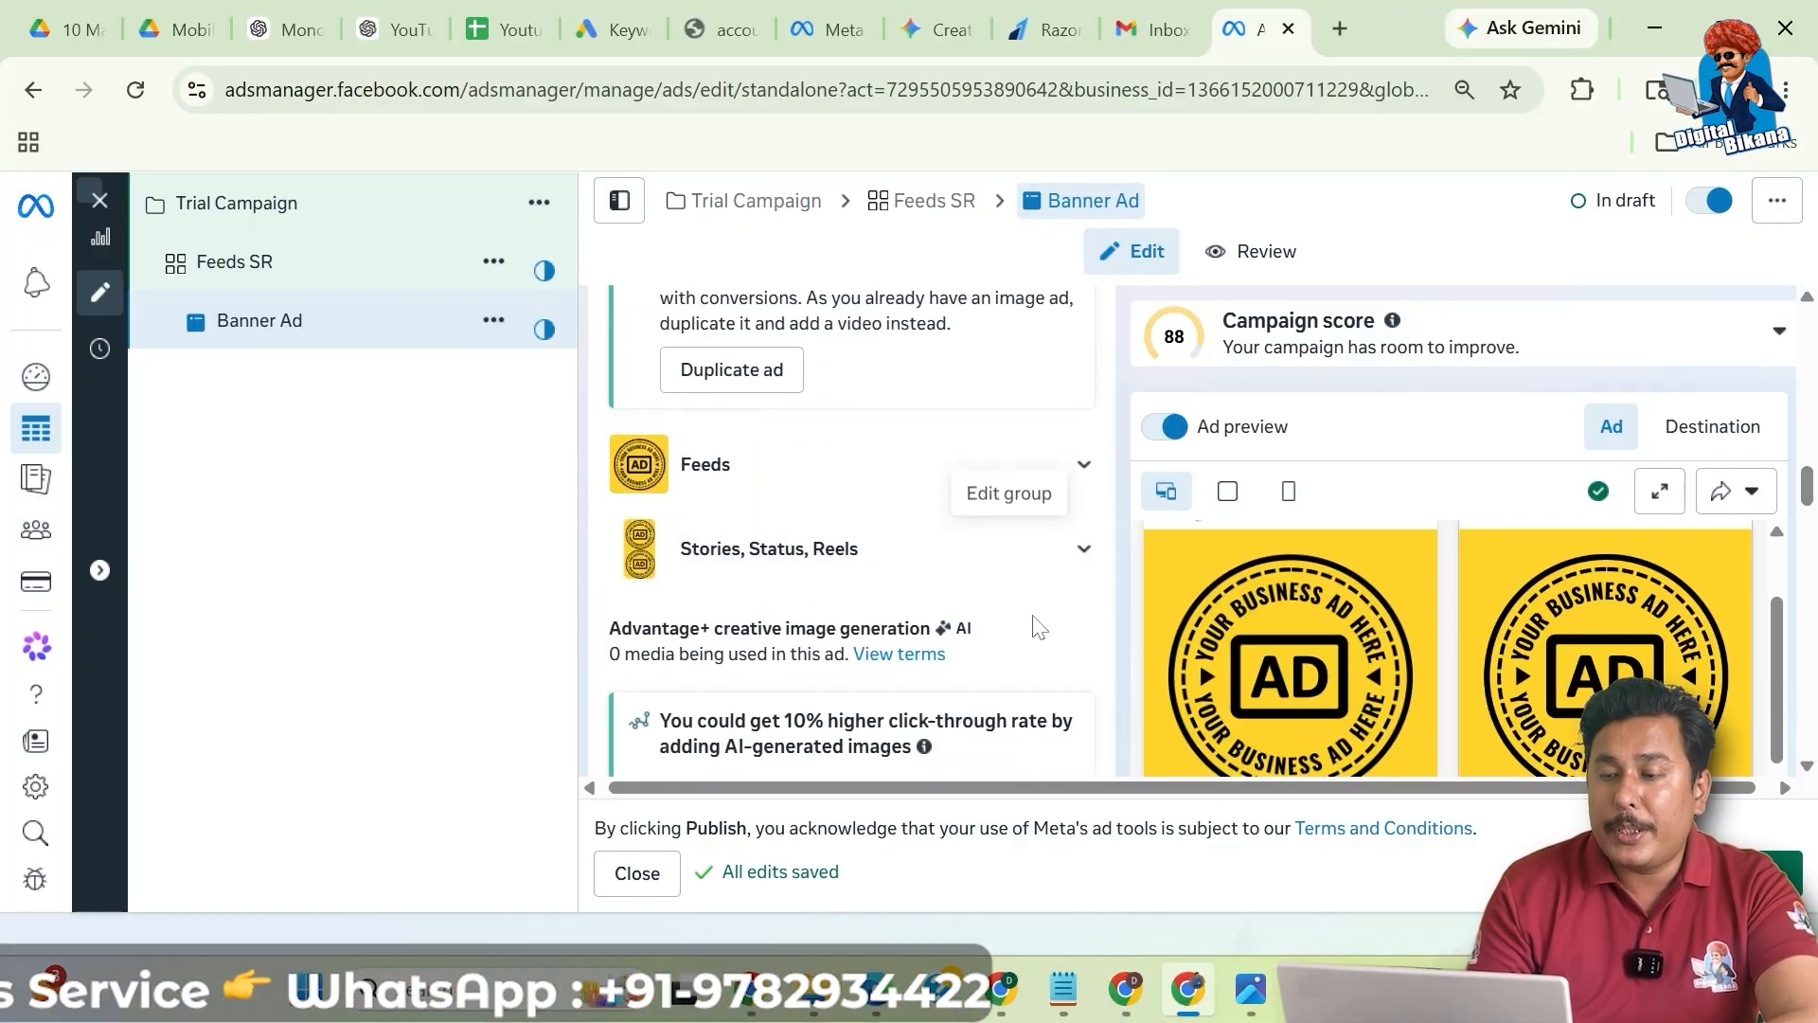
scroll(1039, 626, "down", 3)
scroll(1038, 624, "down", 5)
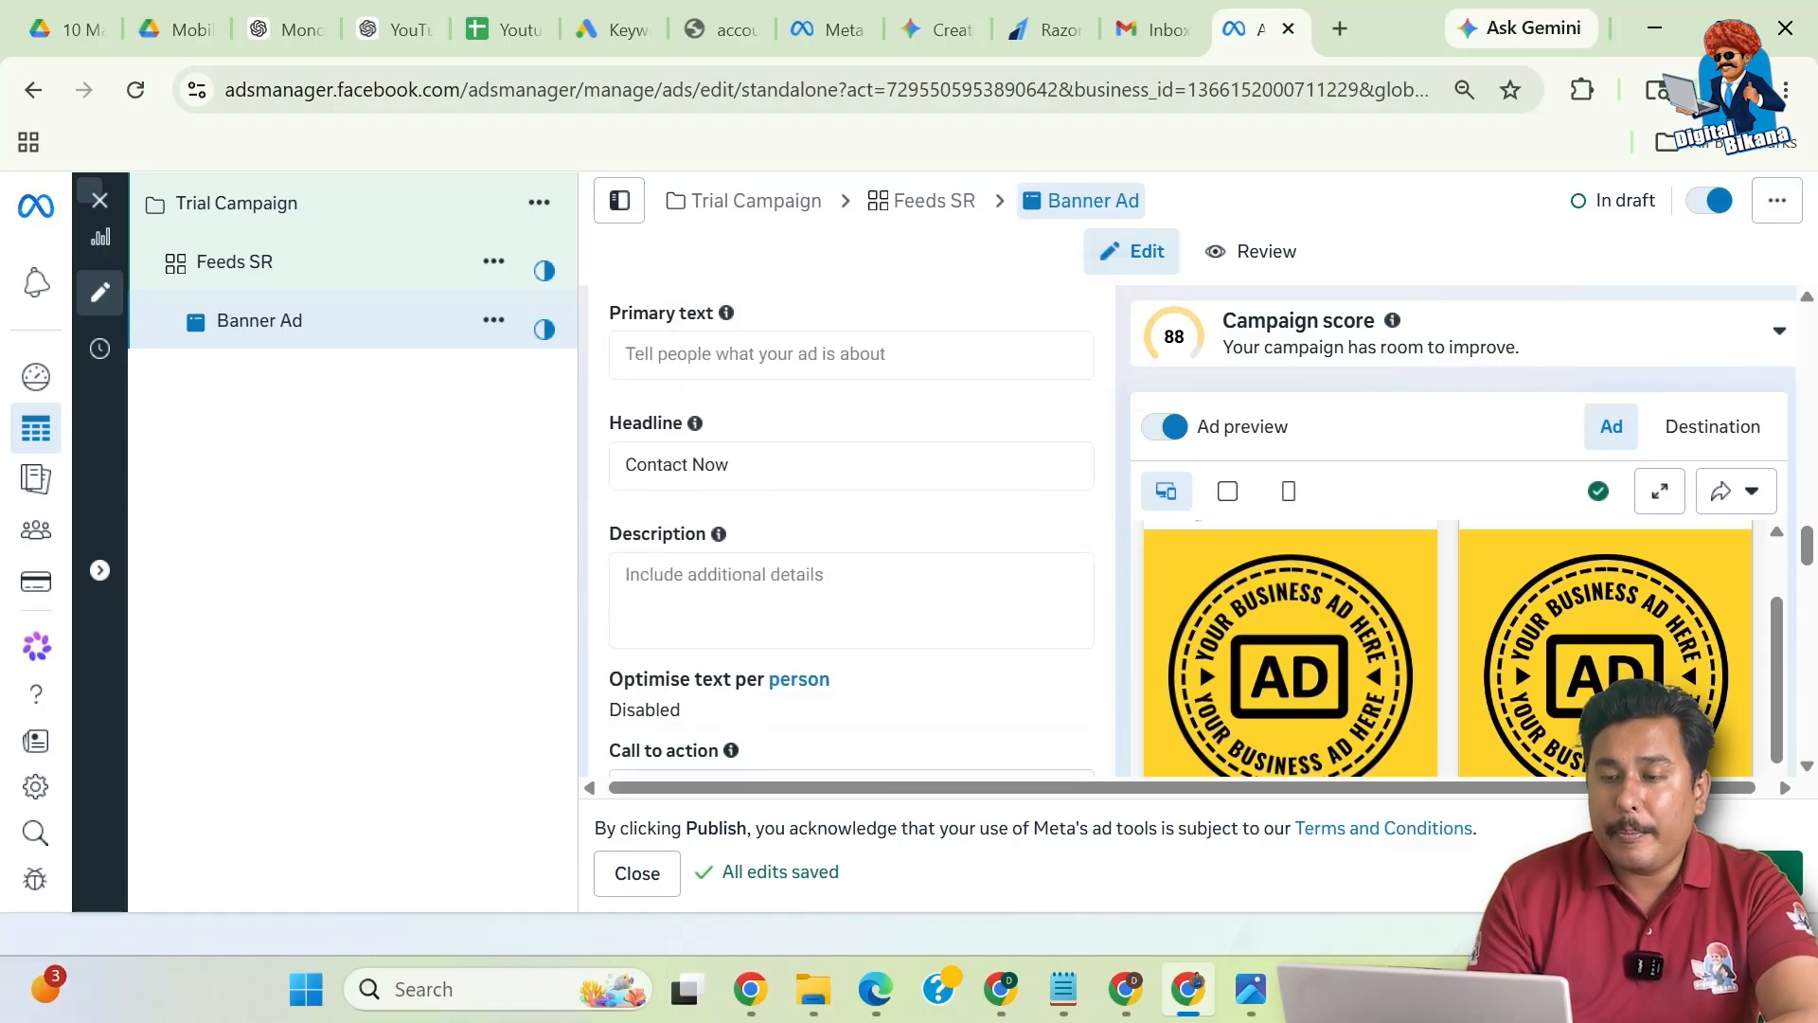
scroll(851, 530, "down", 1)
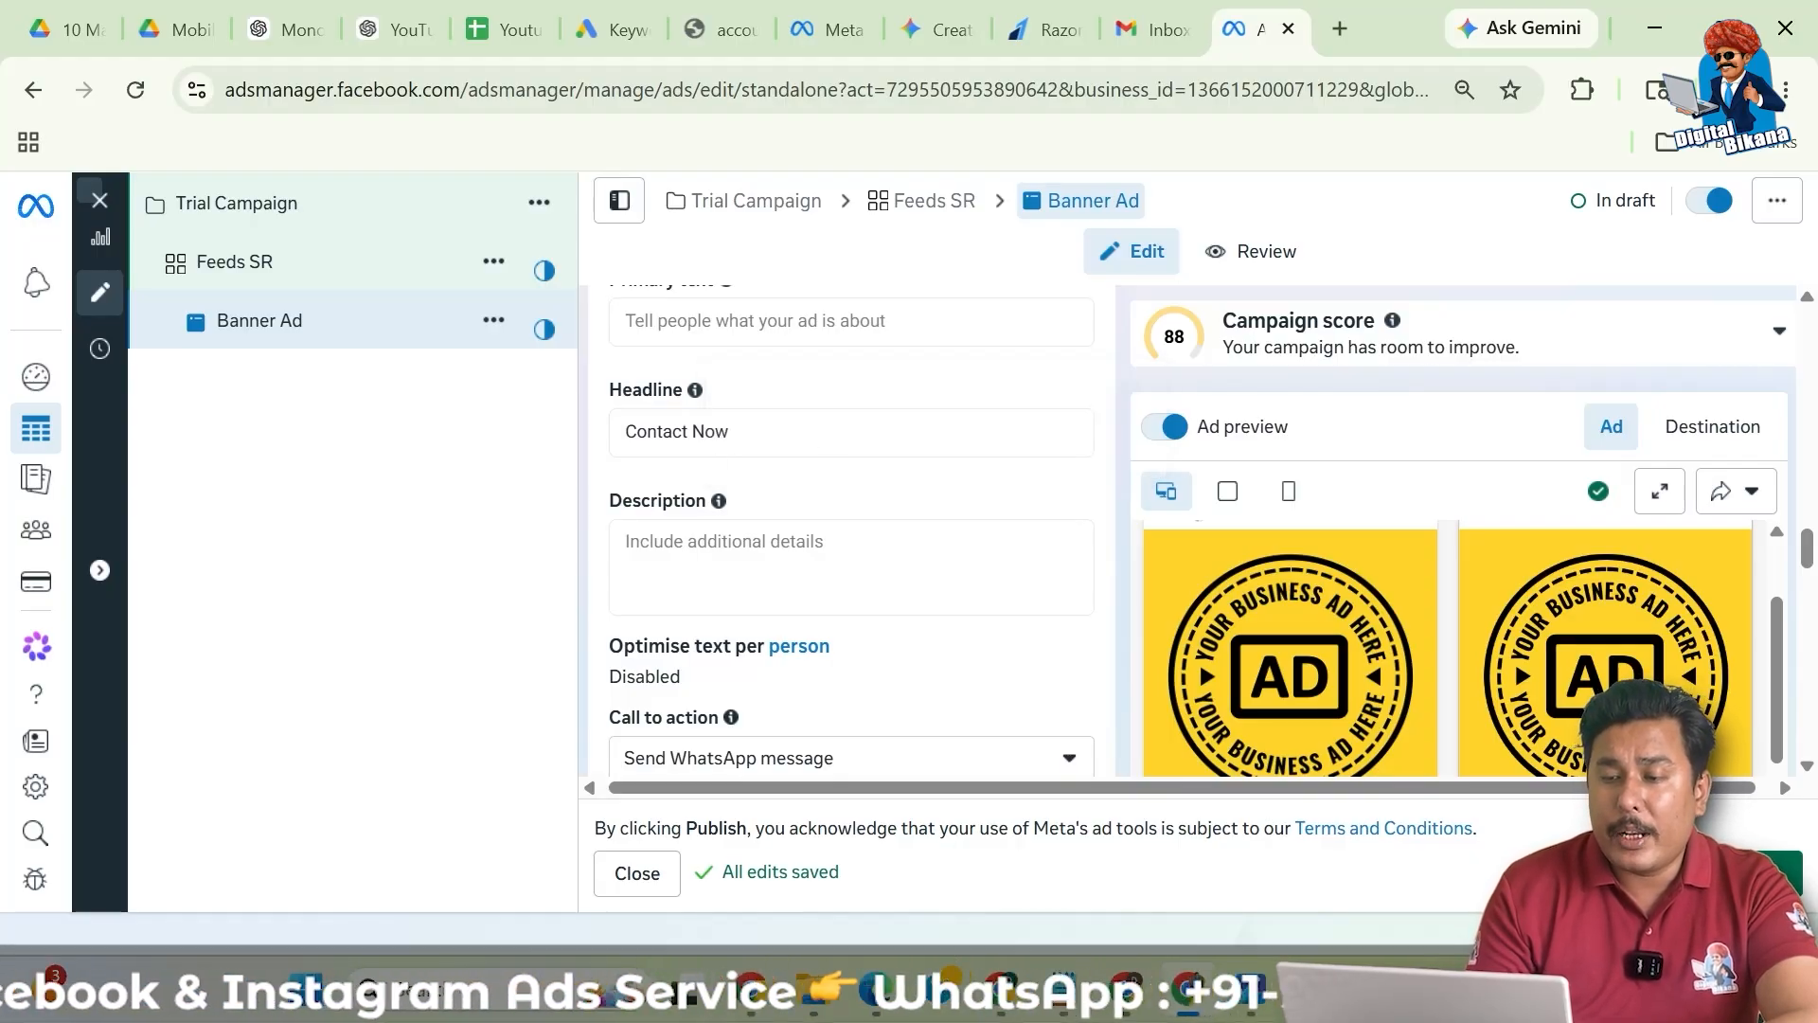
scroll(850, 530, "down", 1)
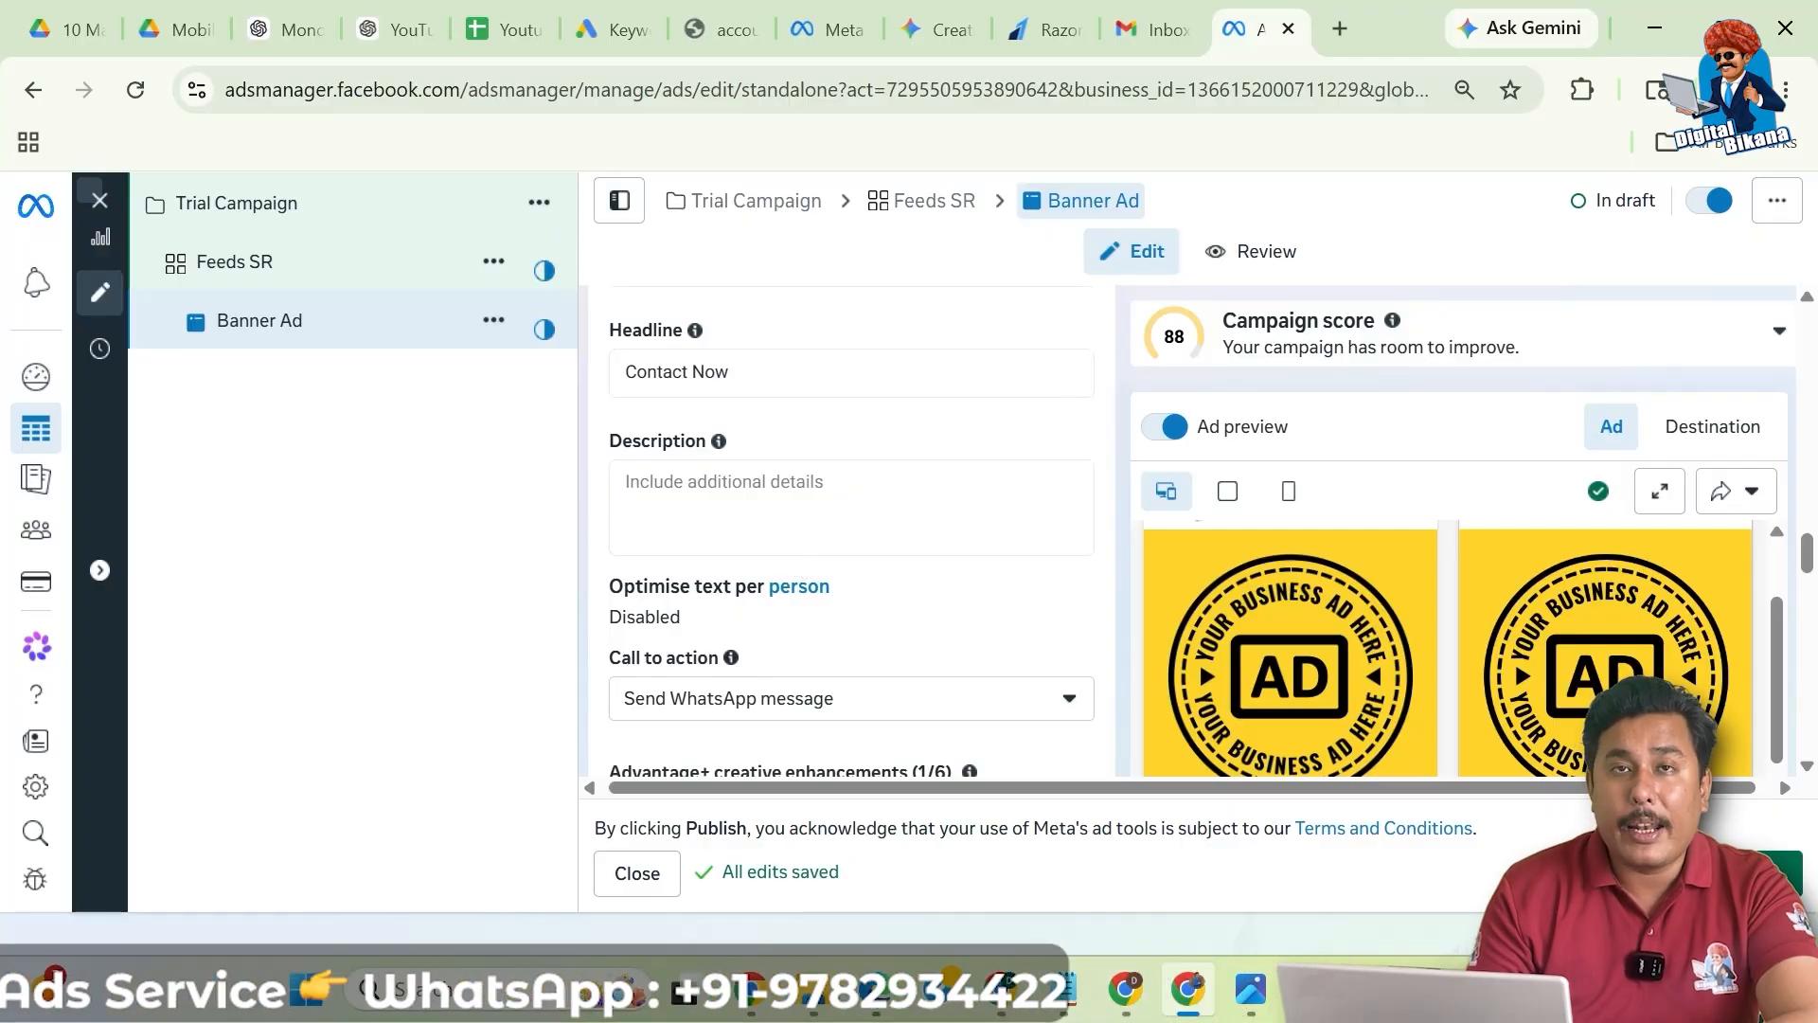
scroll(888, 550, "down", 2)
scroll(890, 549, "down", 1)
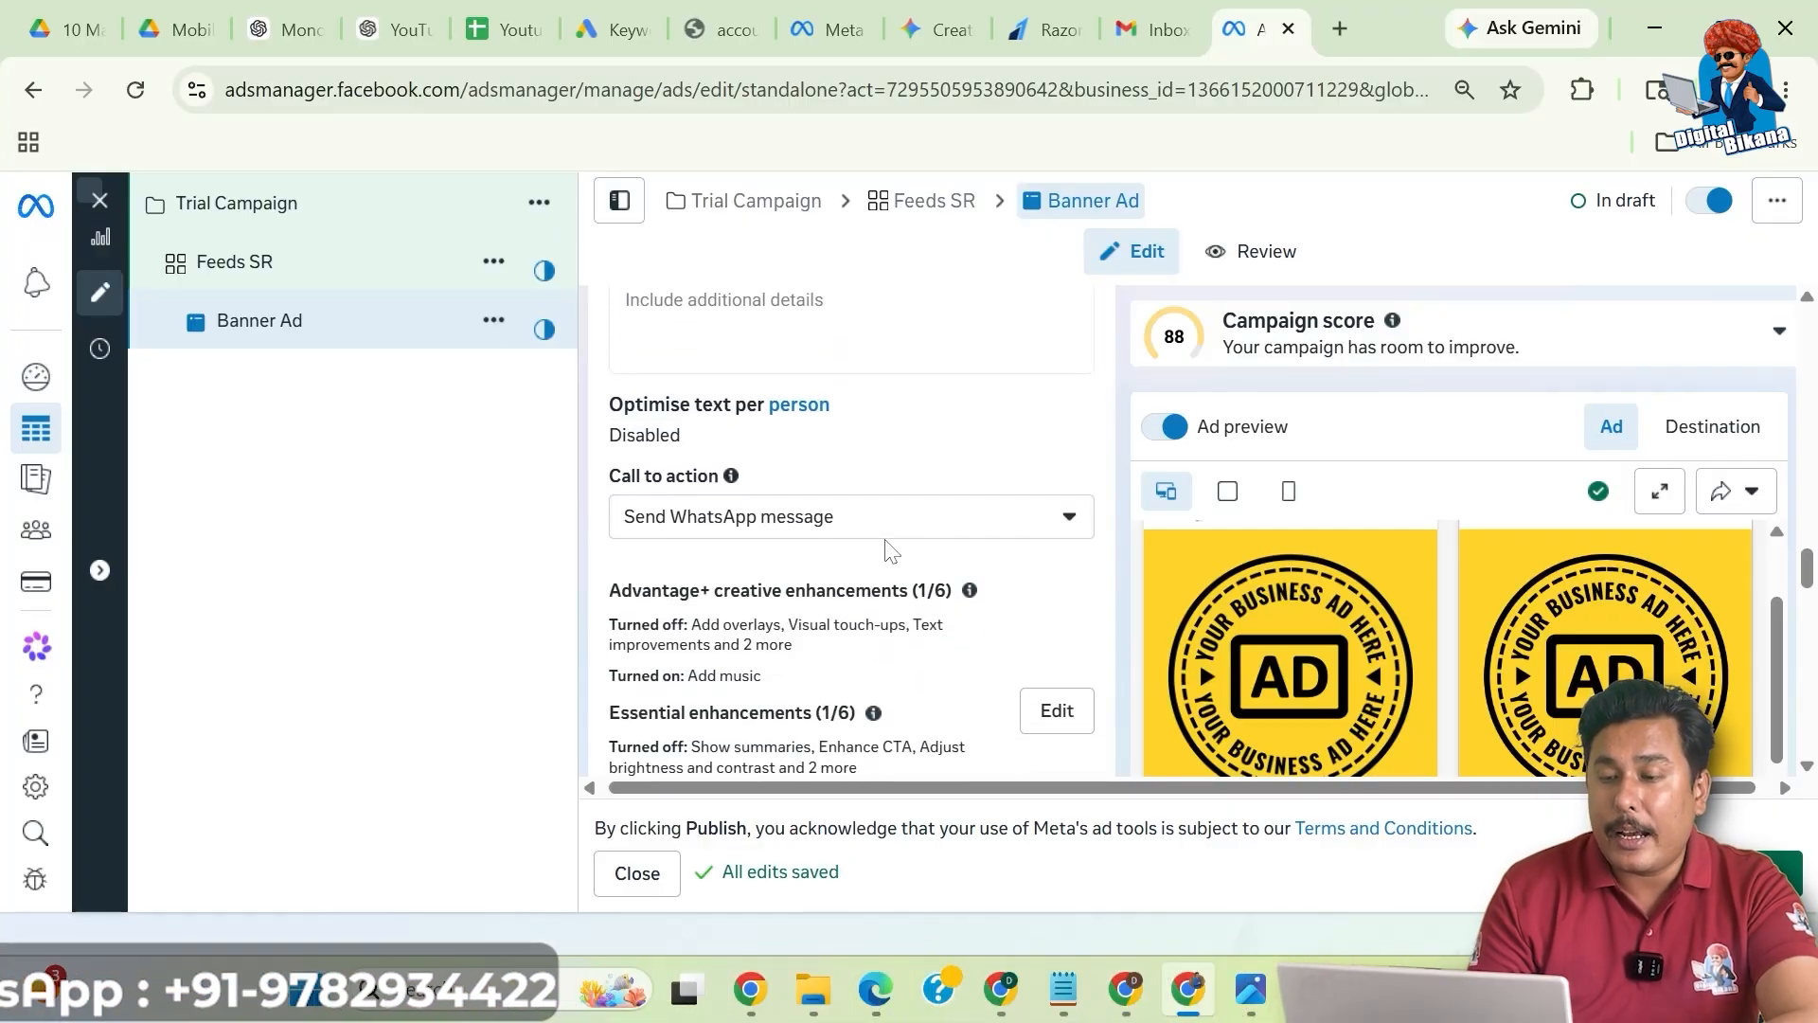
scroll(1007, 593, "down", 15)
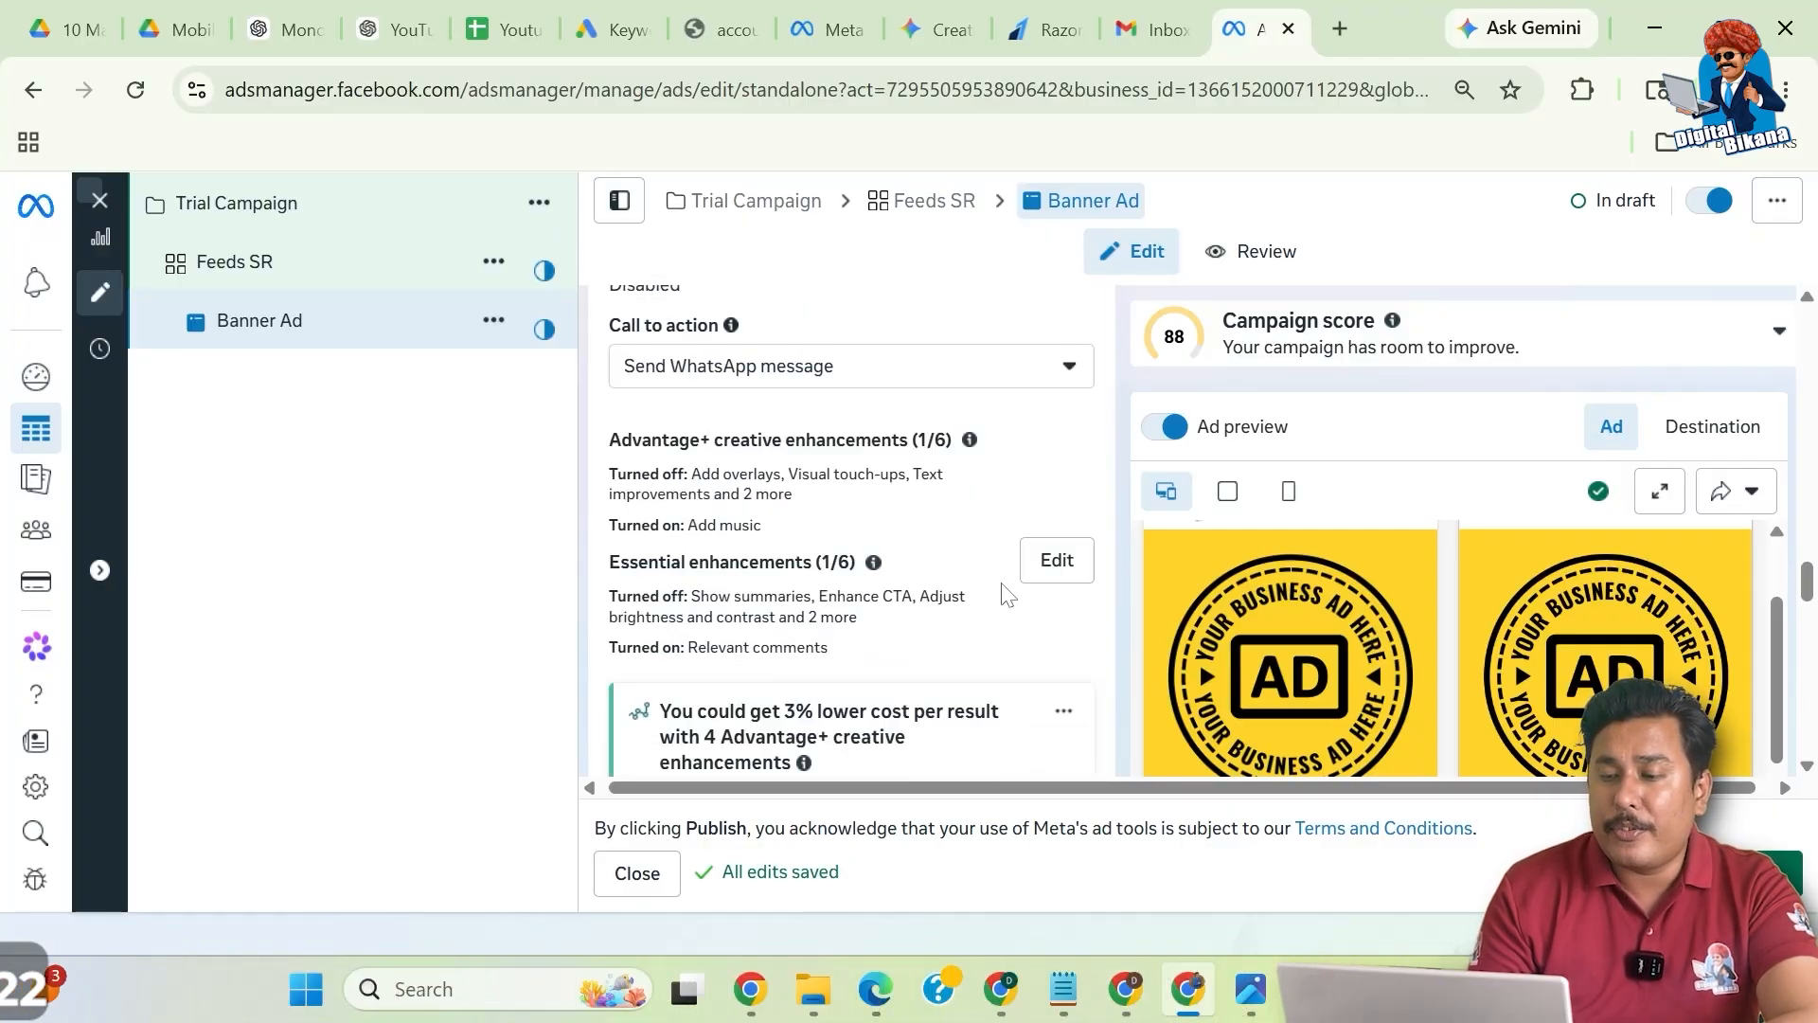
scroll(1001, 584, "down", 3)
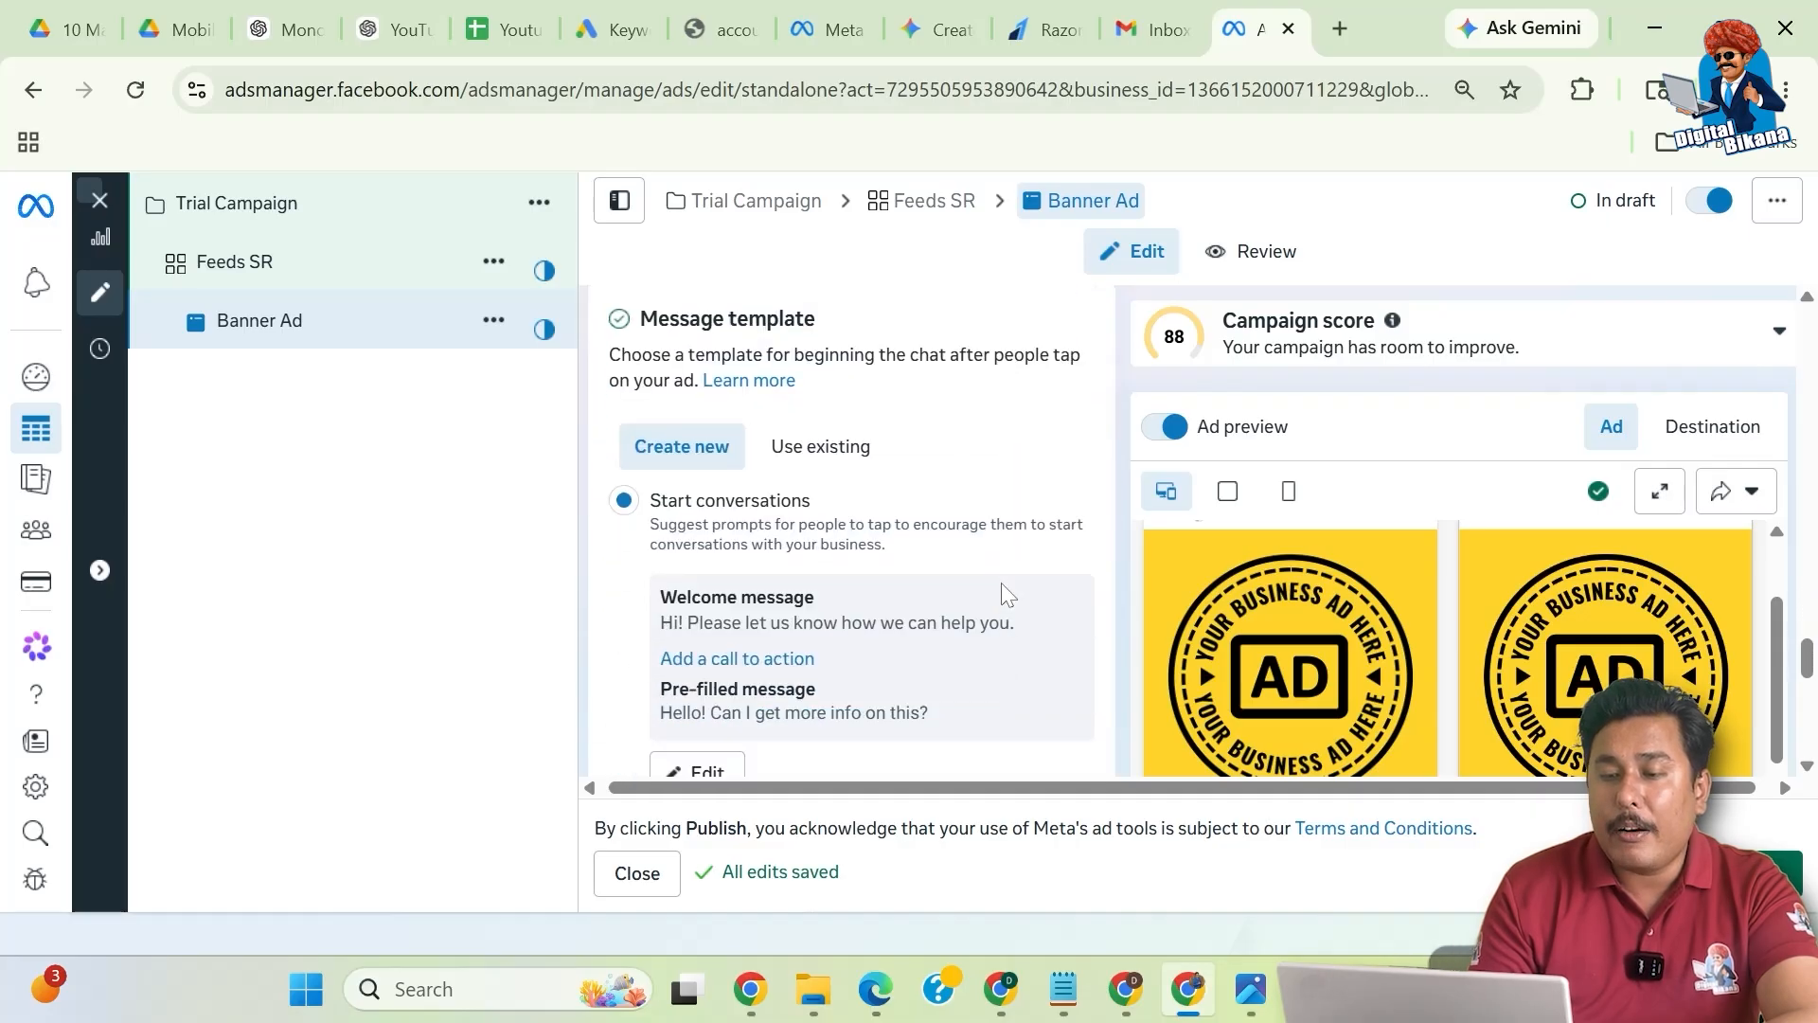
- Examine the Start conversations template's welcome message, pre-filled message and WhatsApp chat preview, and close its editor without changes
scroll(1002, 582, "down", 1)
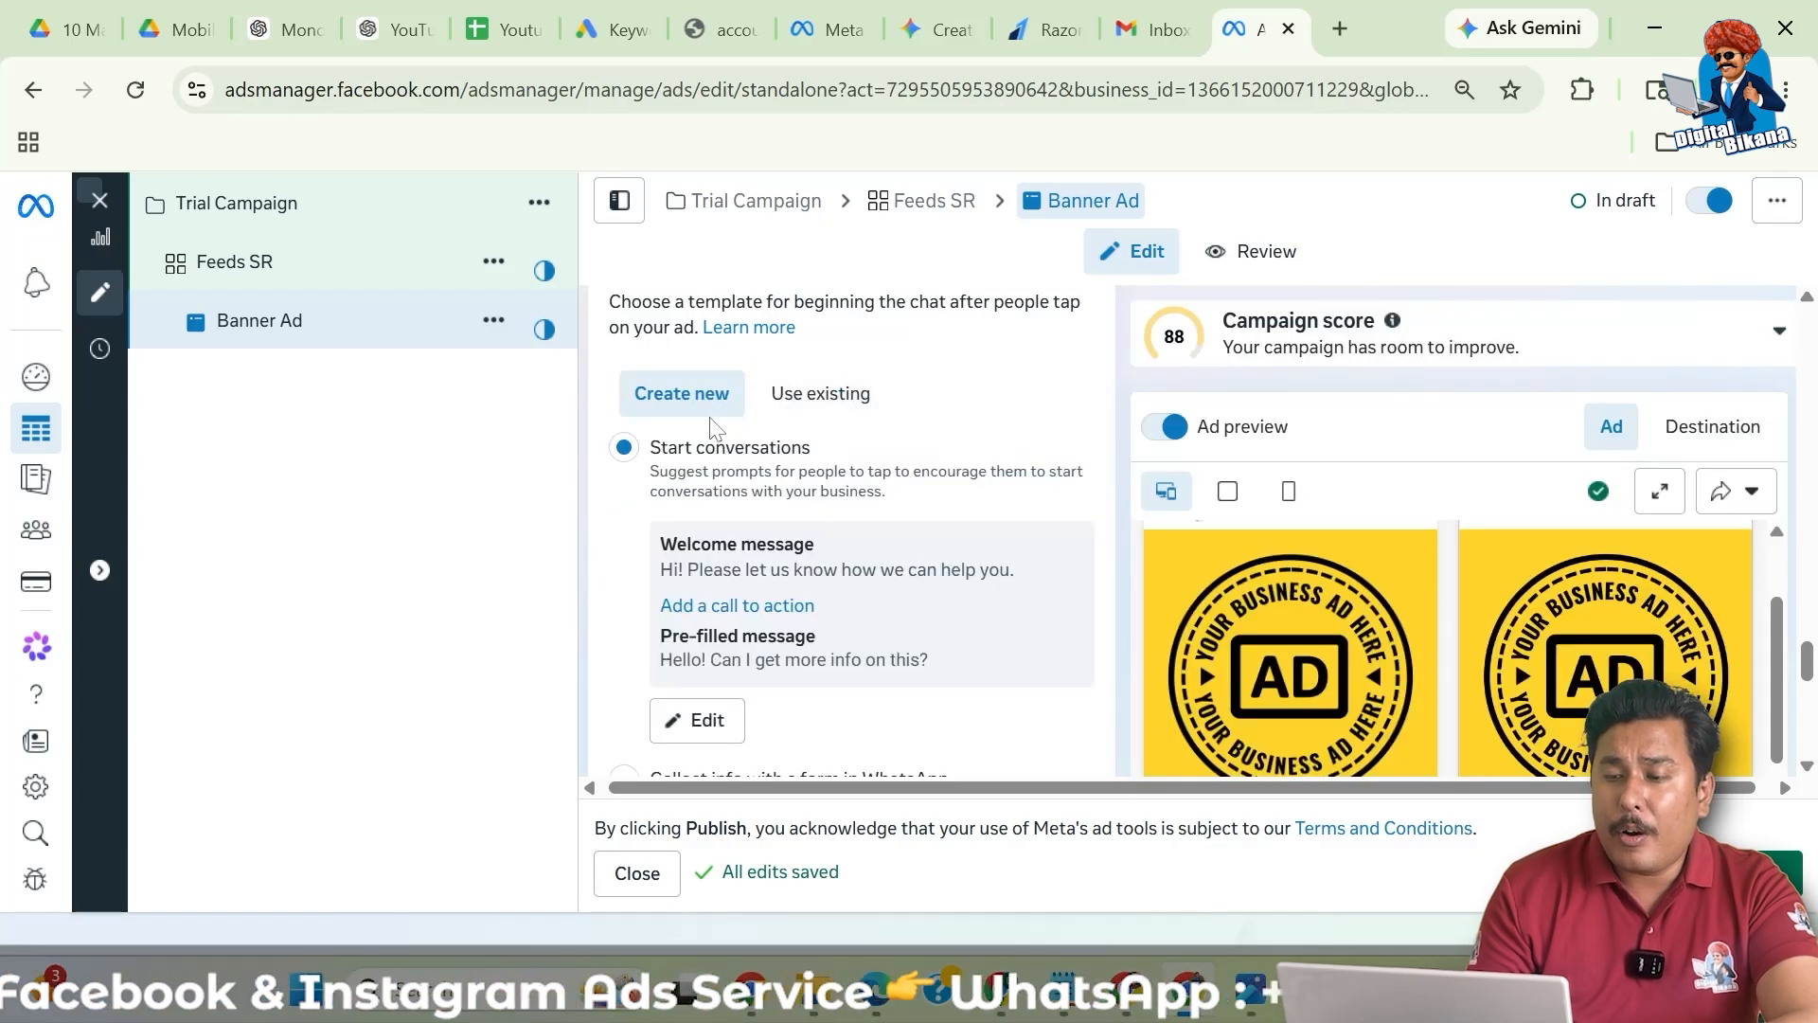
scroll(905, 428, "up", 2)
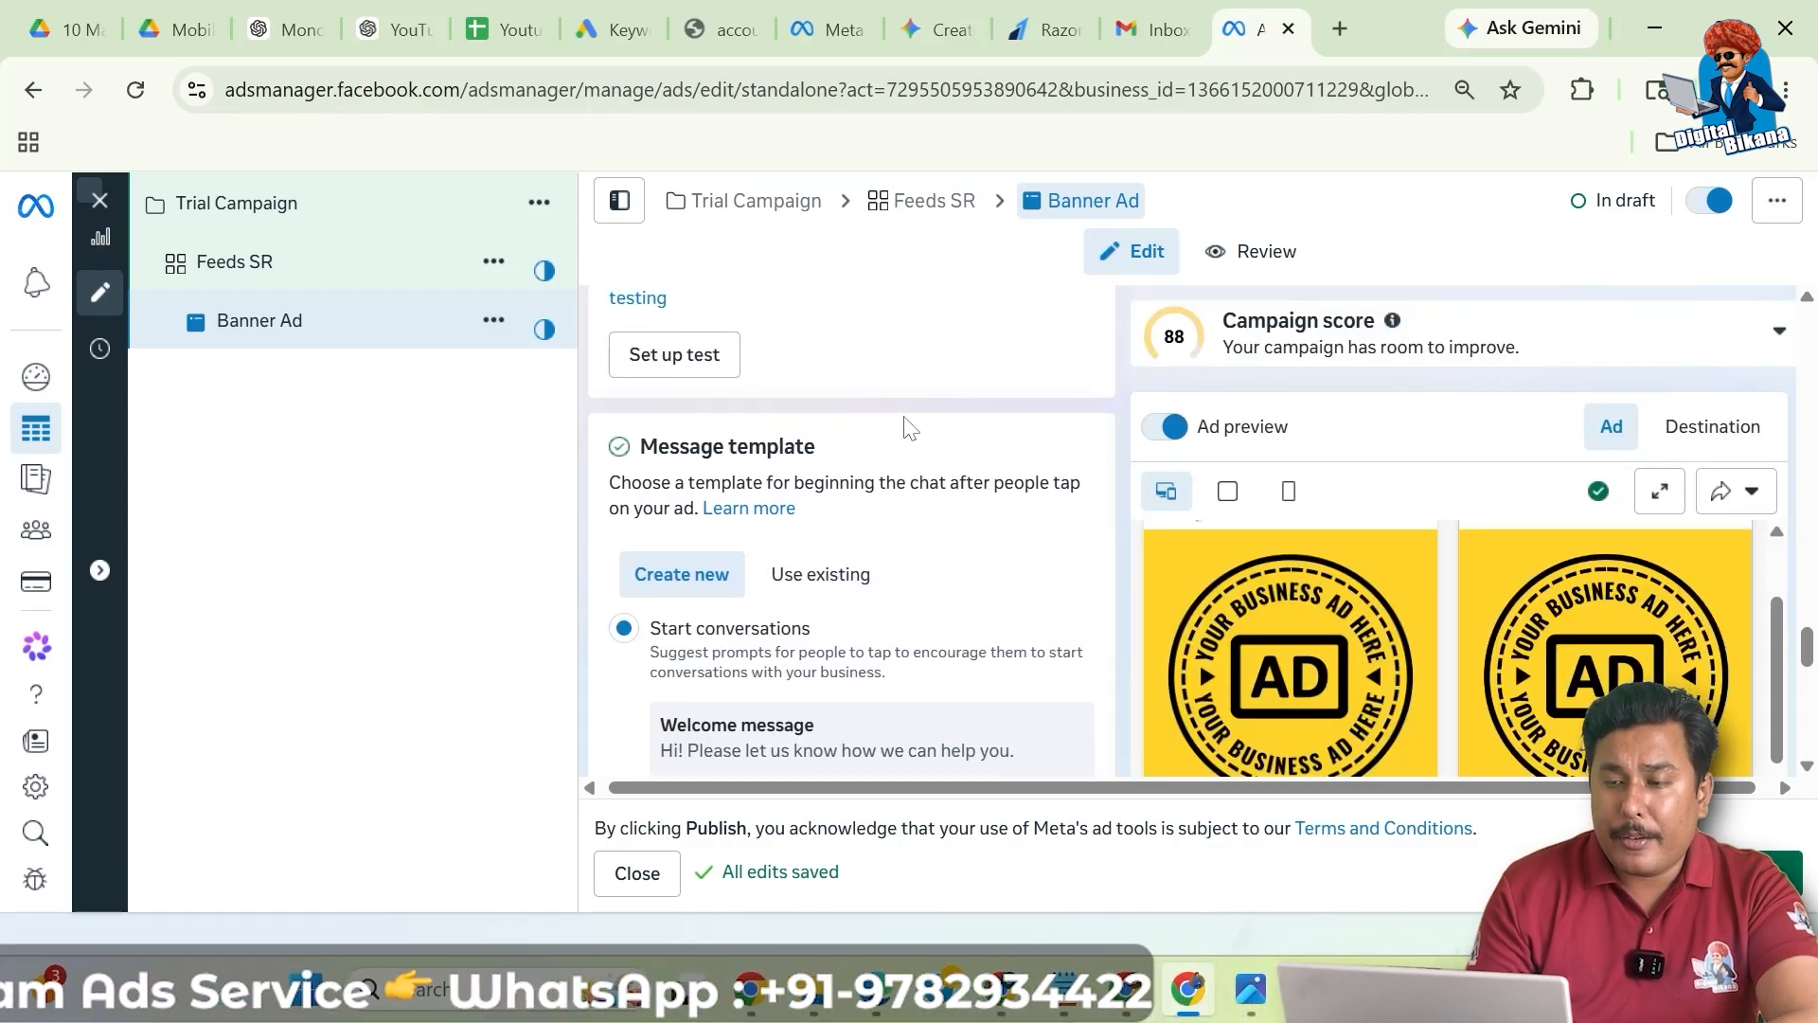
scroll(909, 428, "down", 3)
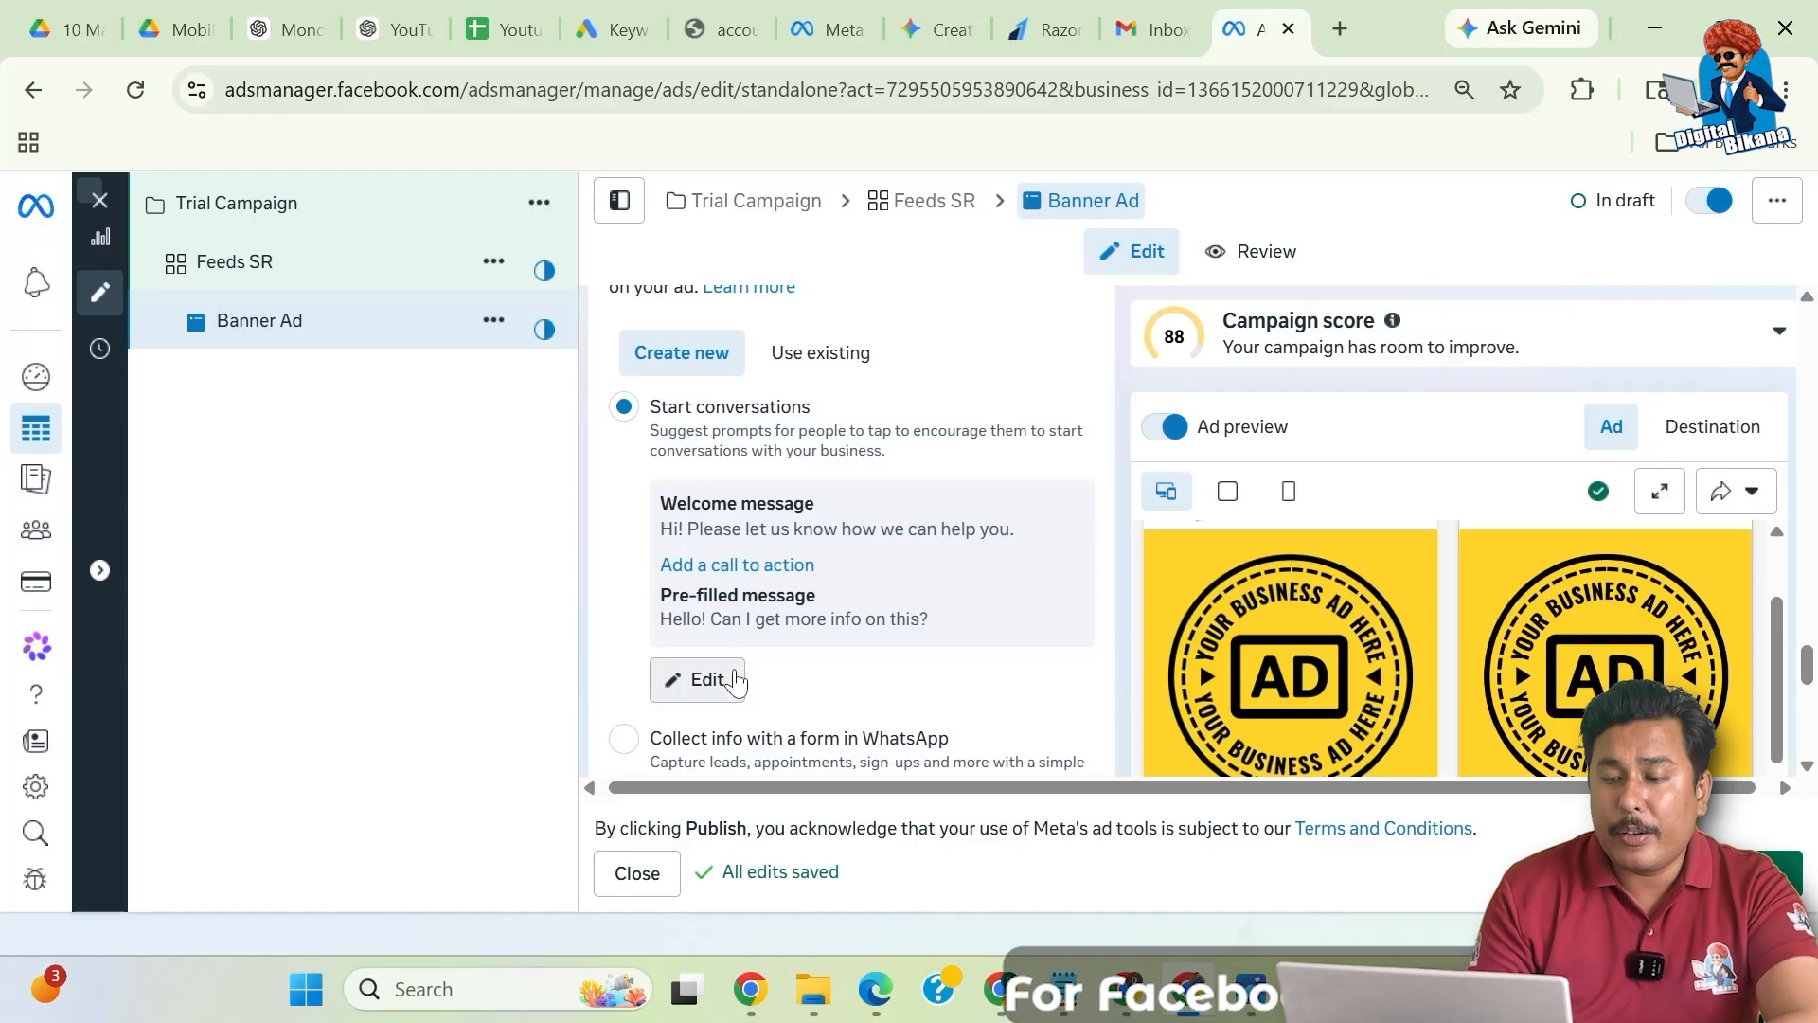
left_click(706, 680)
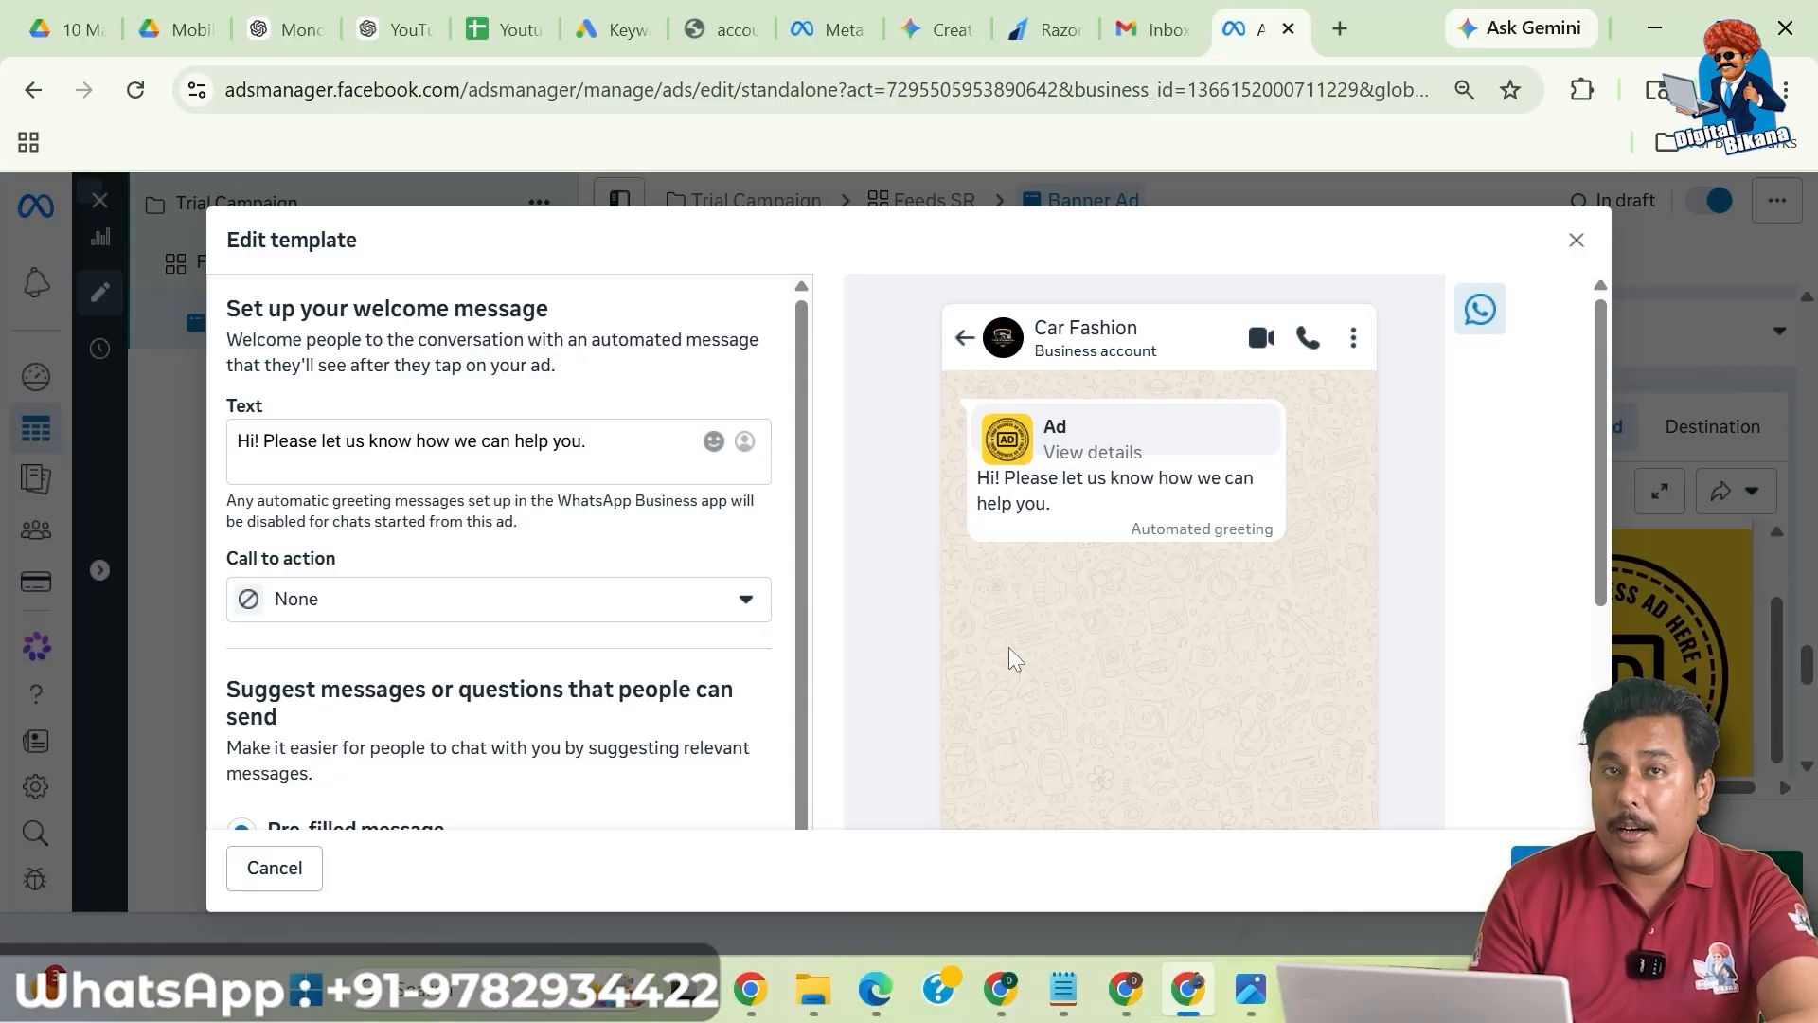
scroll(1009, 646, "down", 5)
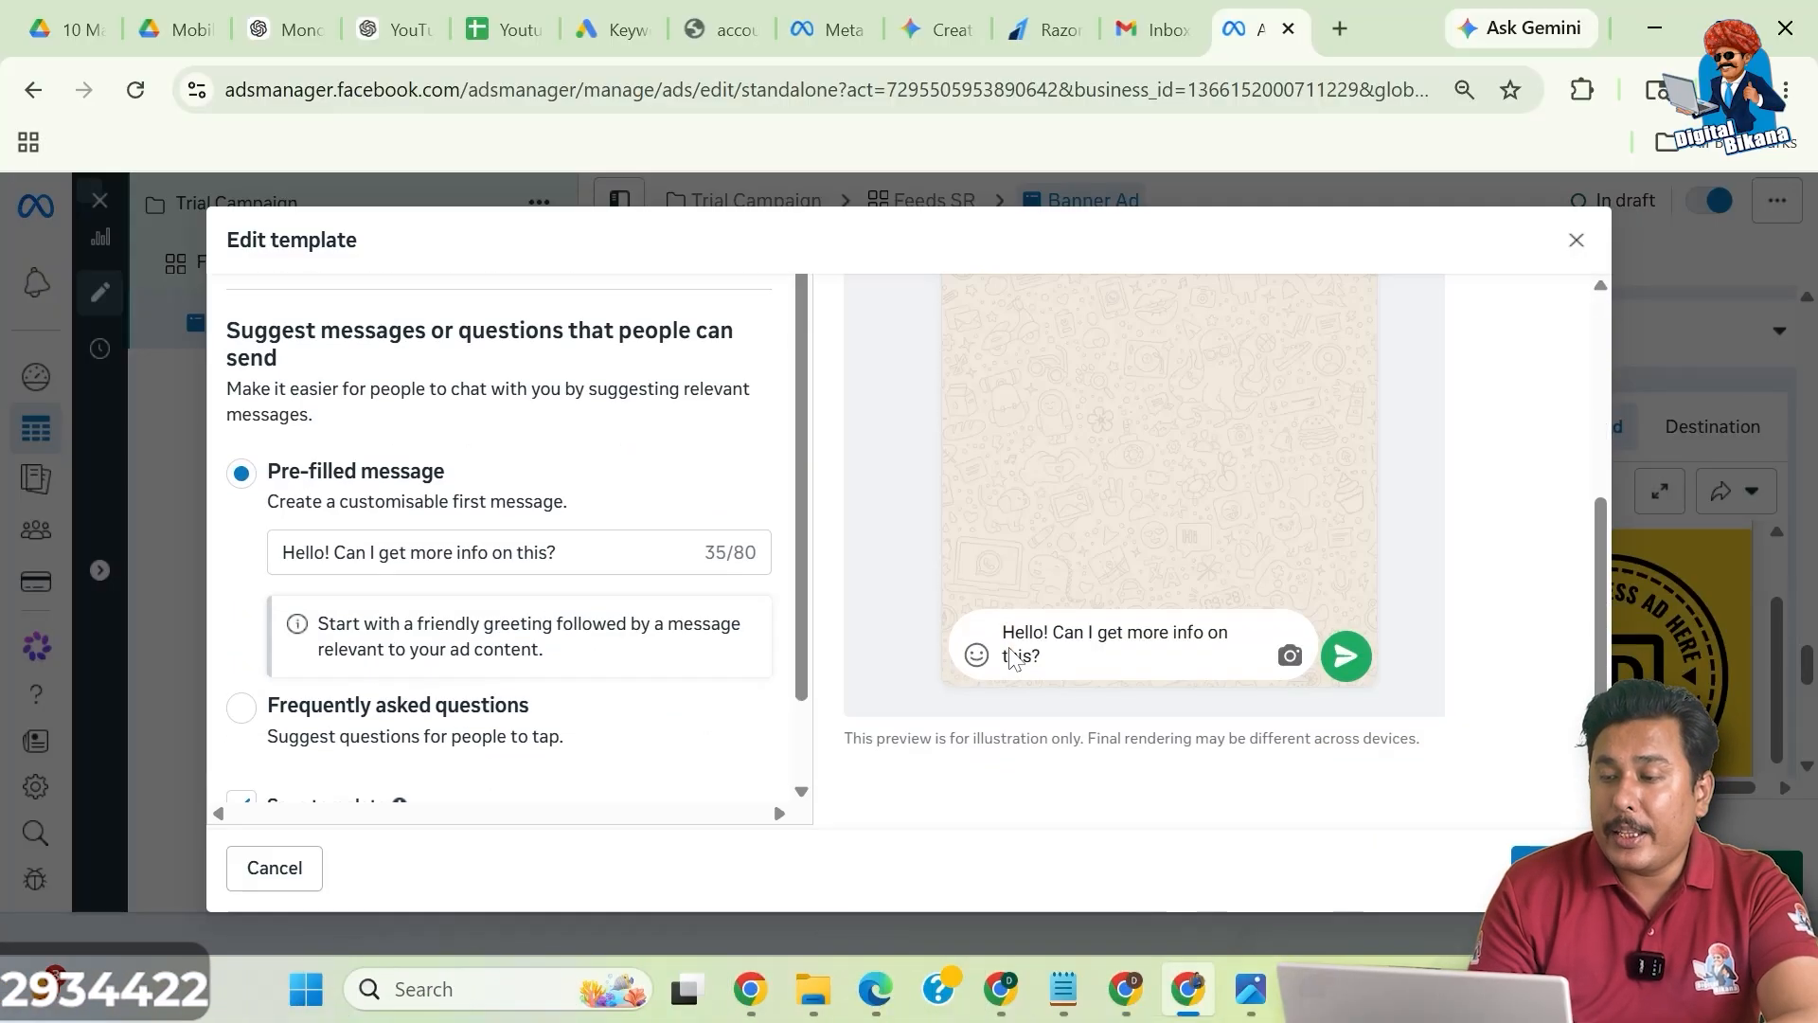
scroll(1008, 653, "up", 5)
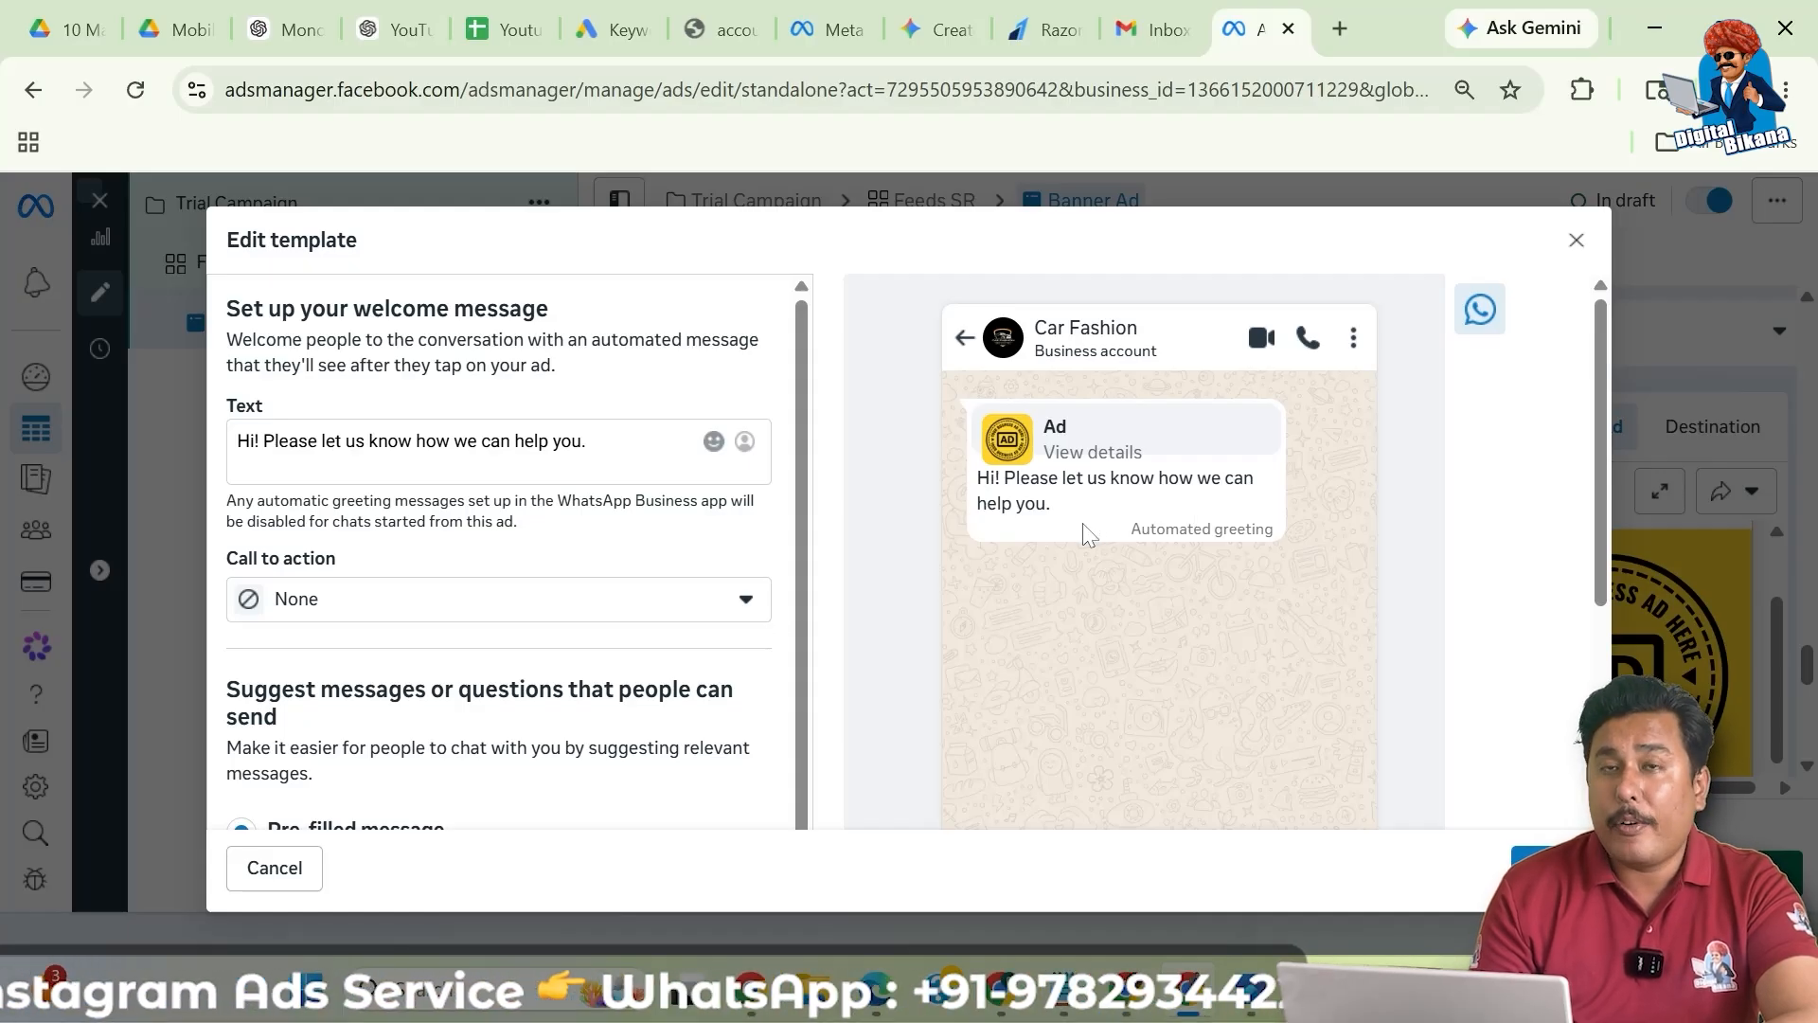
scroll(1083, 523, "down", 5)
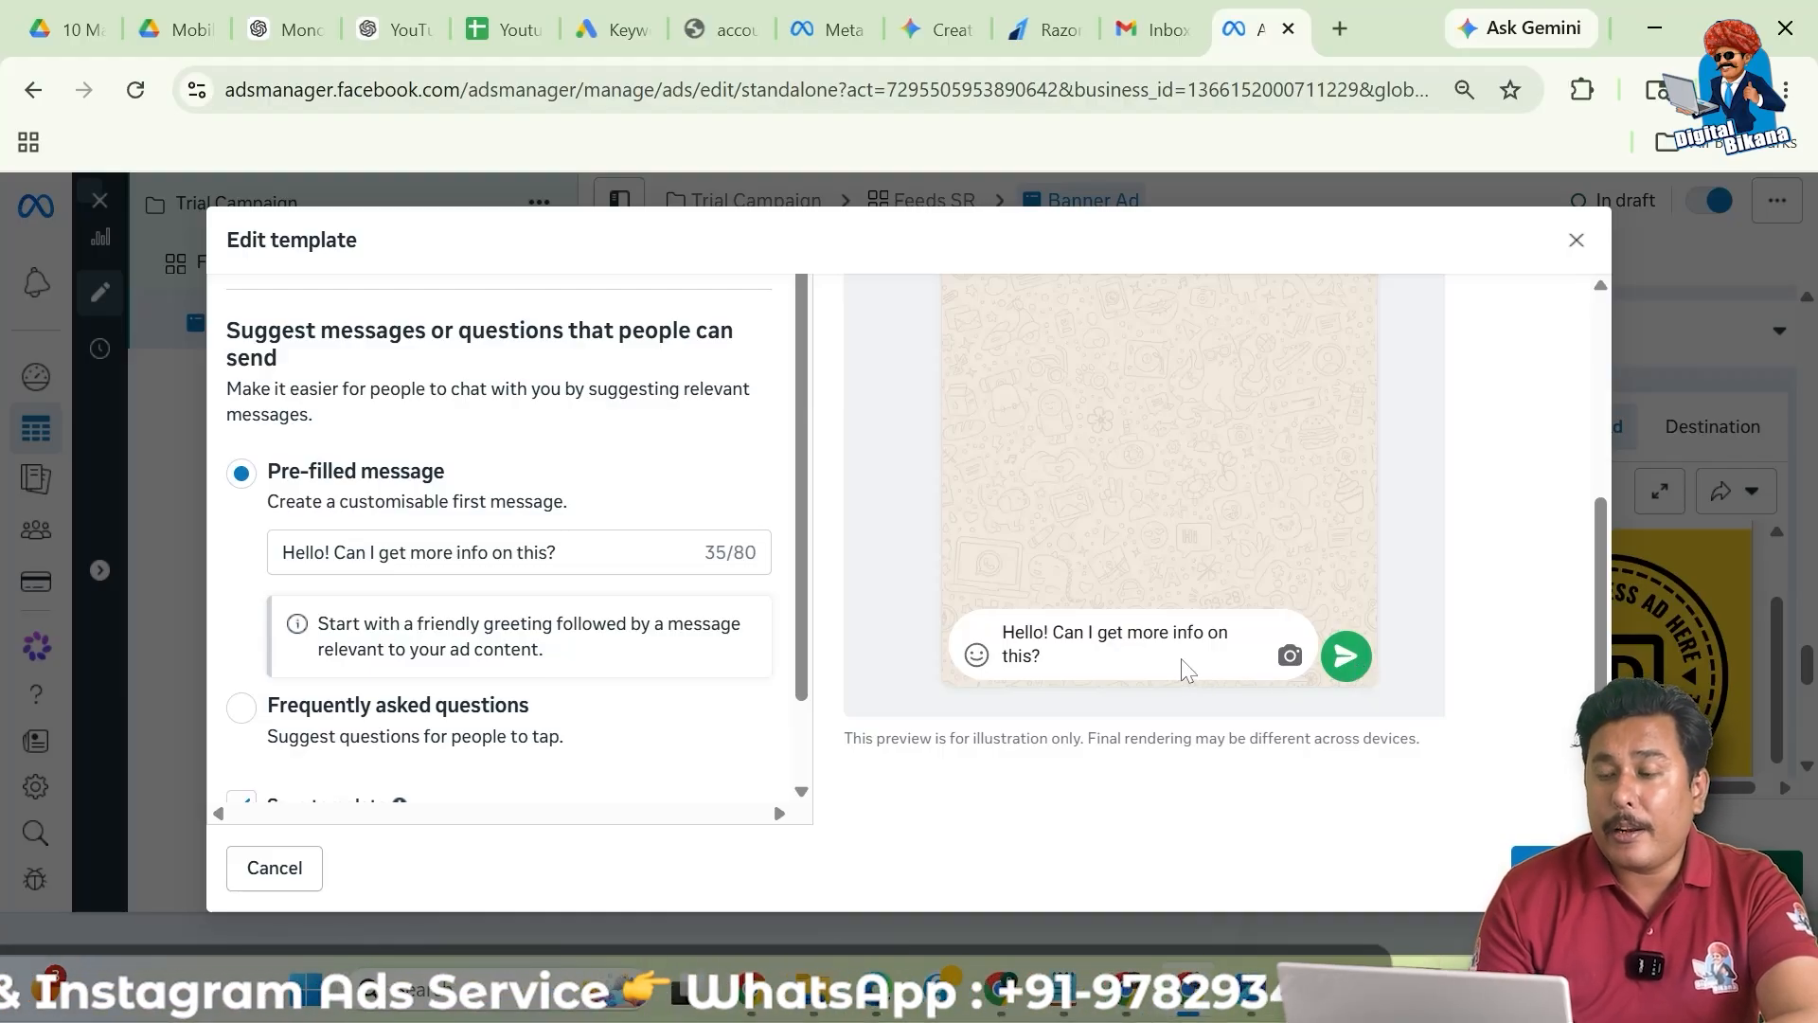
scroll(1179, 657, "up", 3)
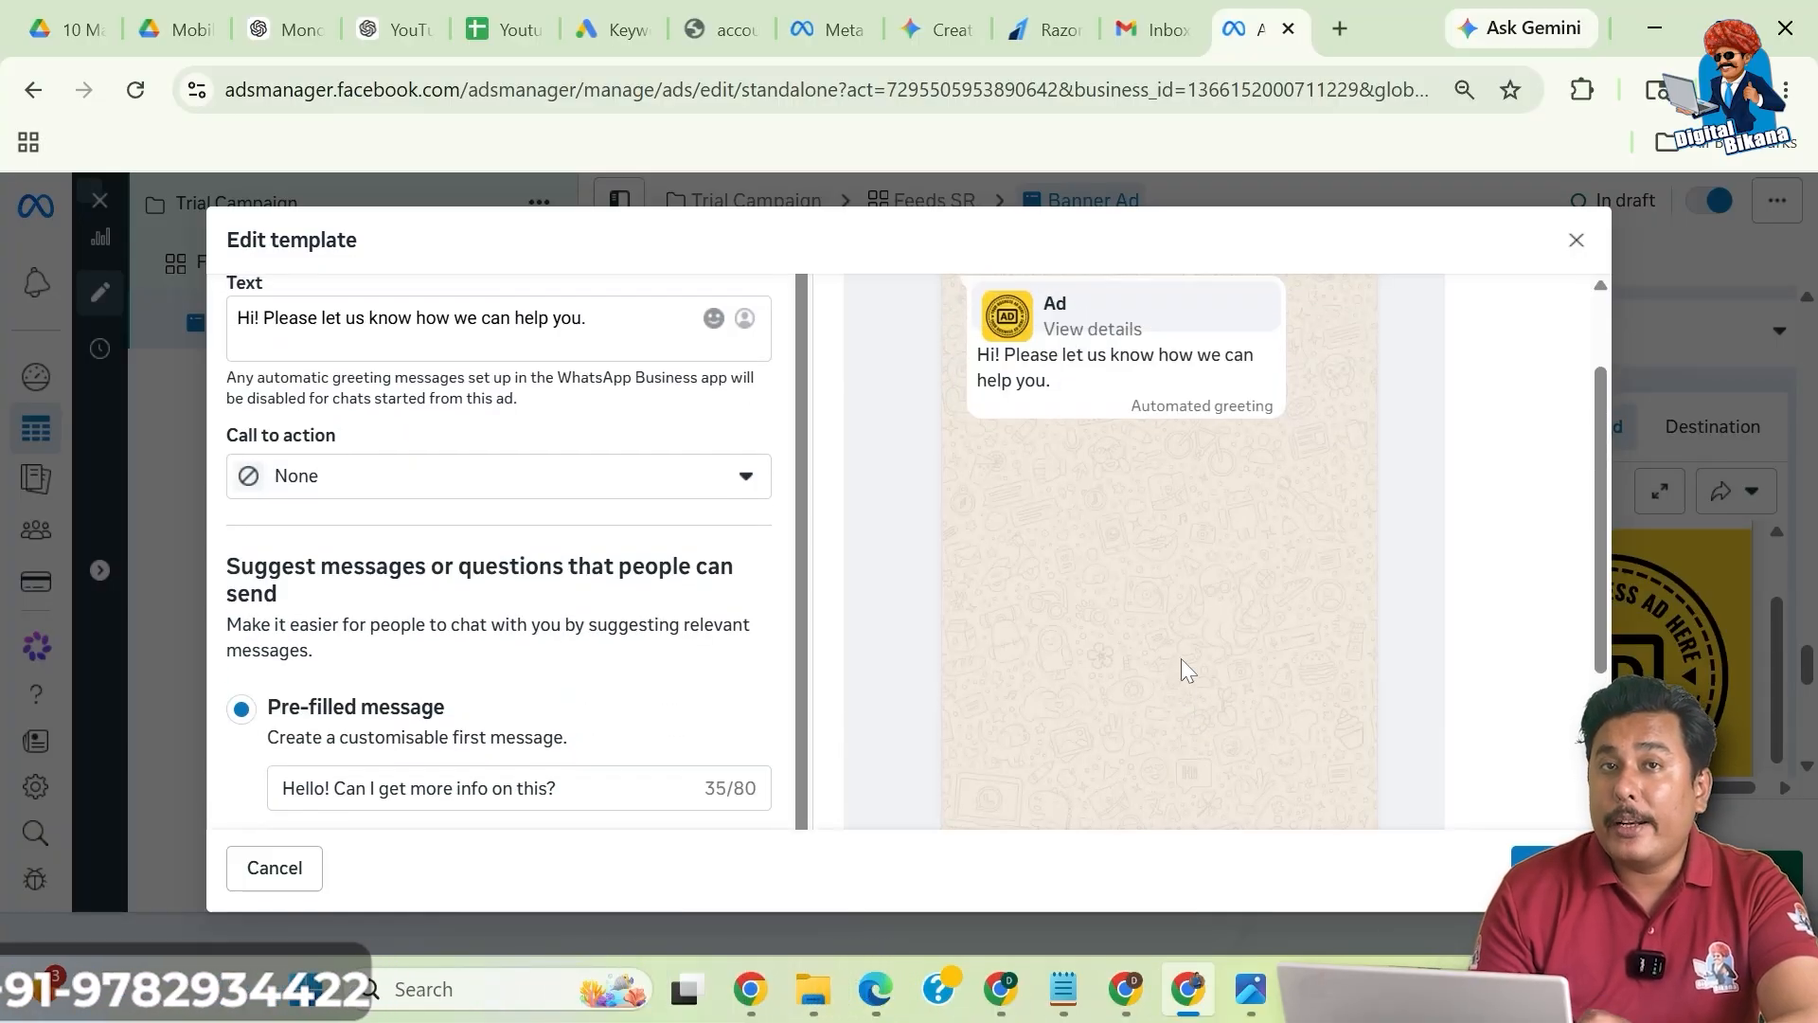
scroll(1186, 669, "up", 2)
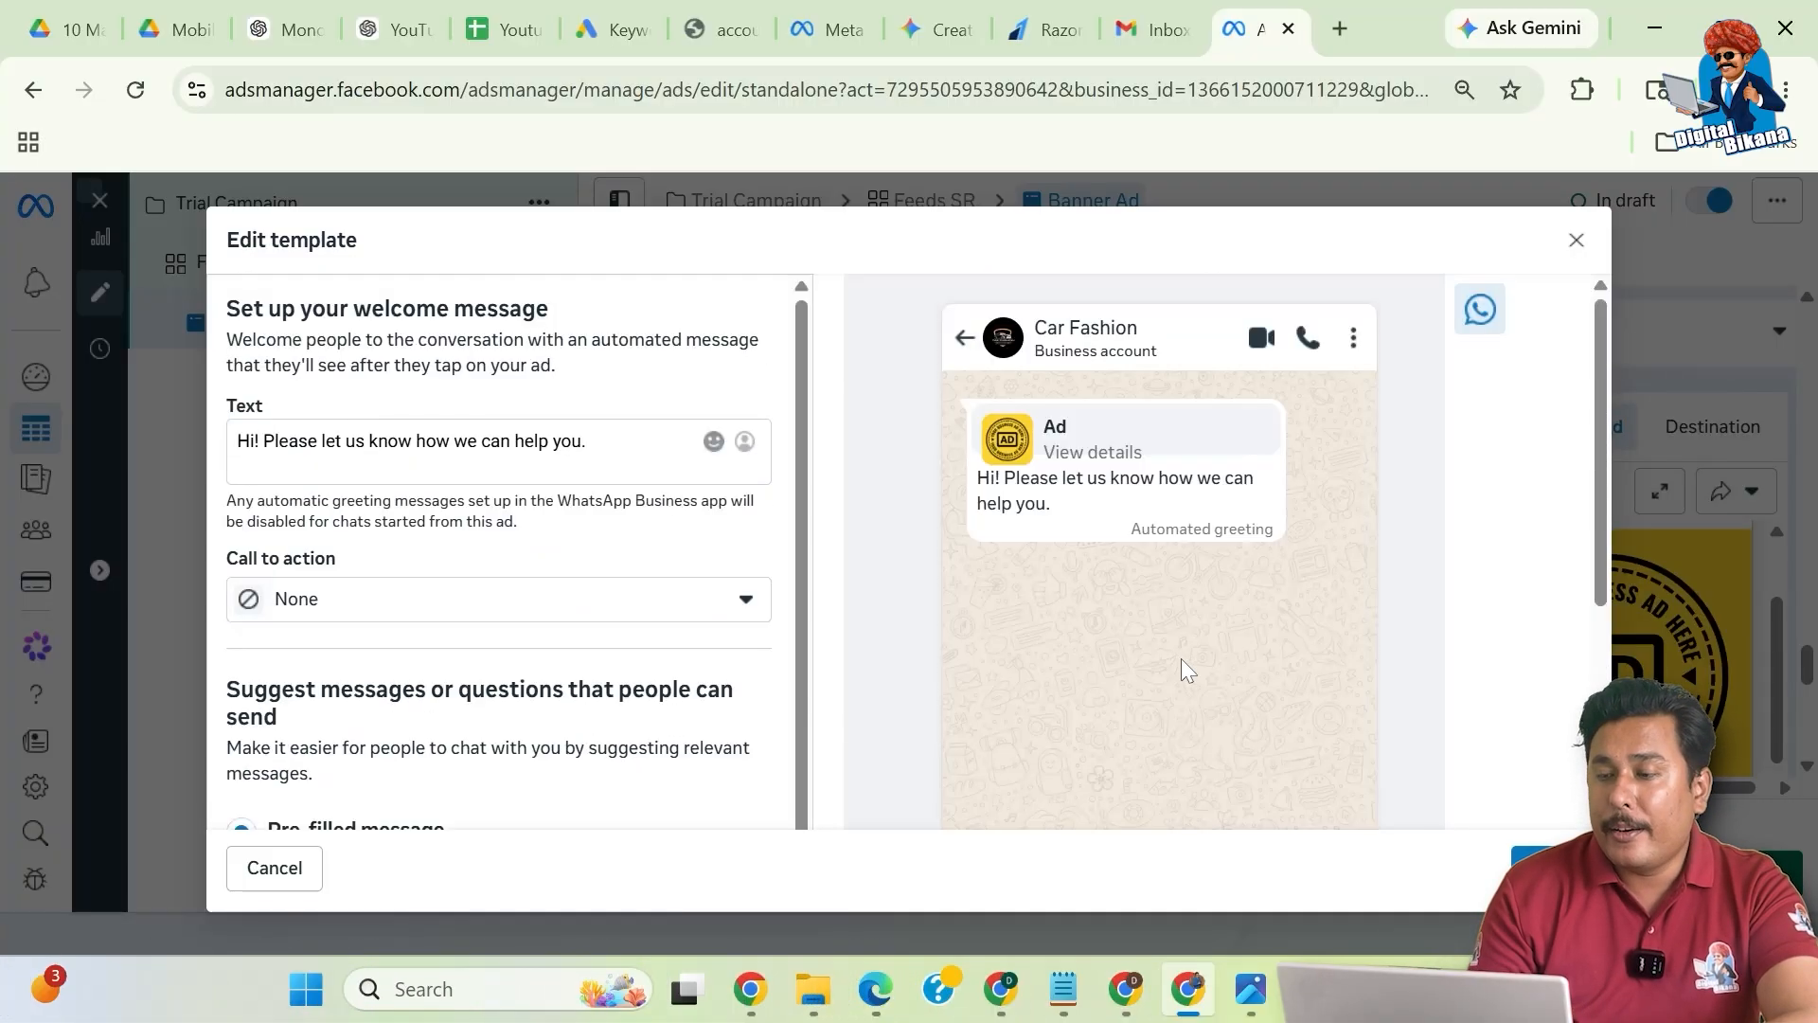
left_click(1575, 243)
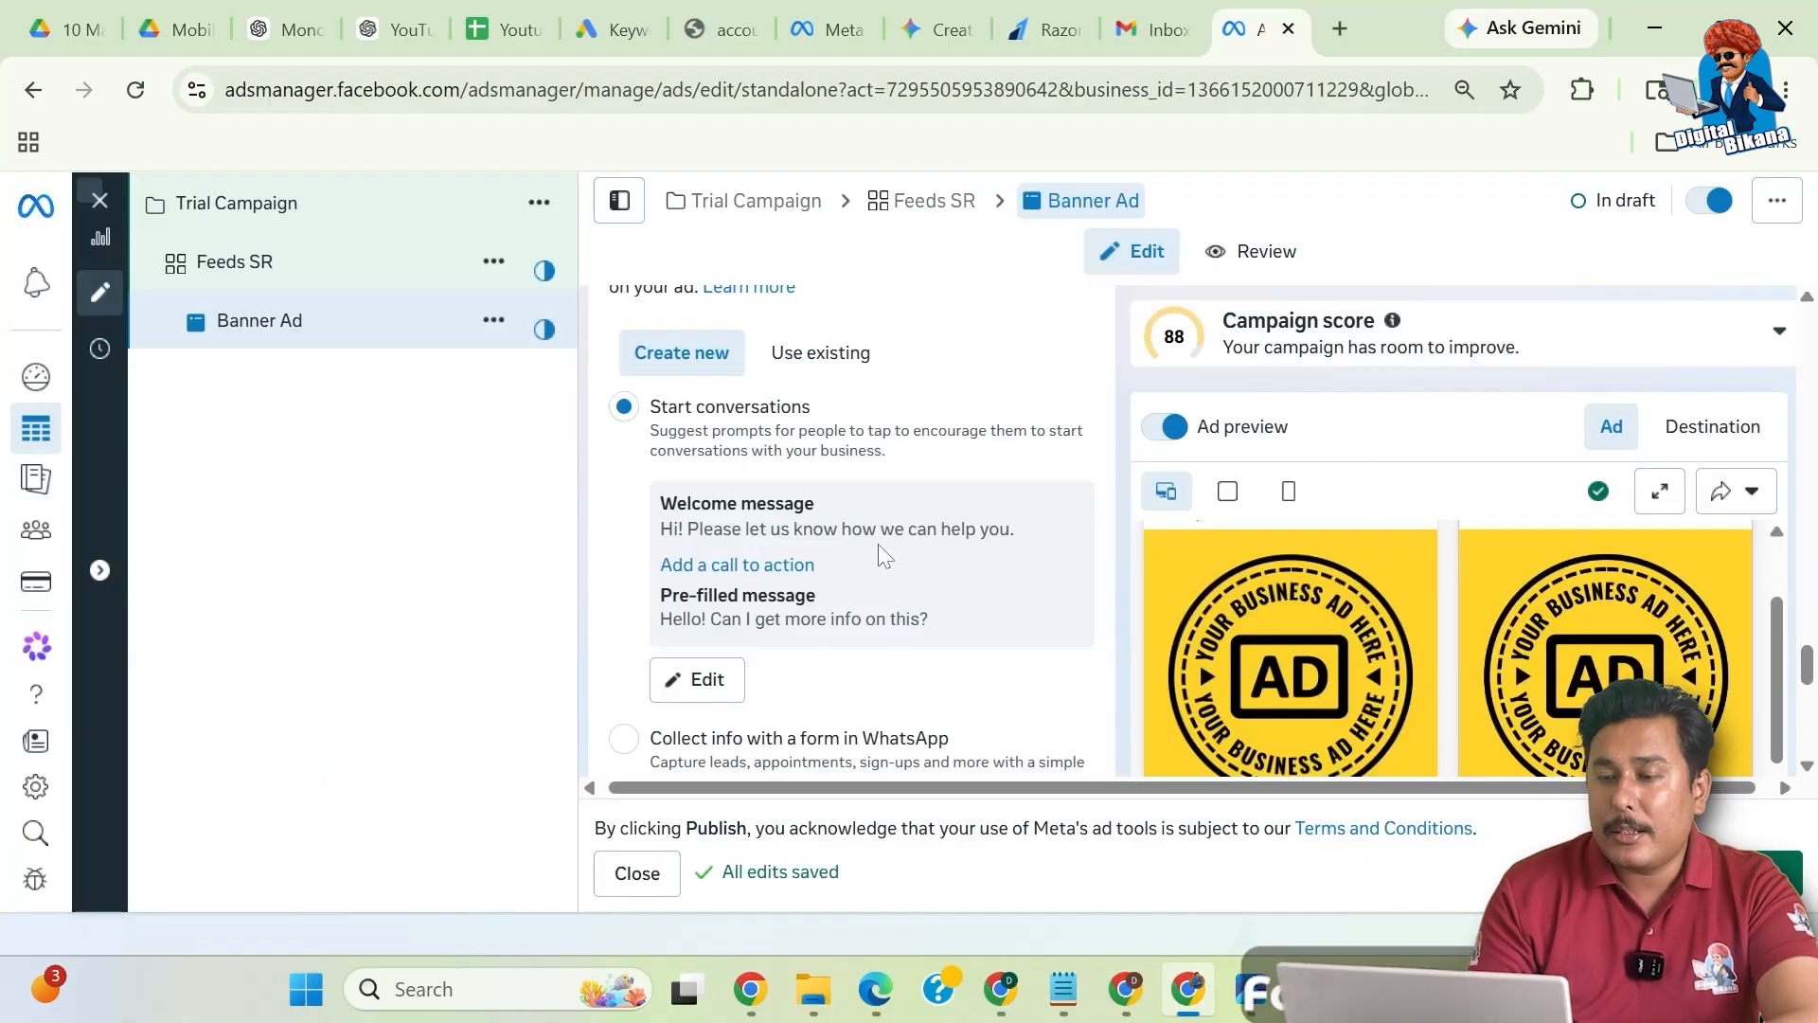
scroll(878, 543, "up", 1)
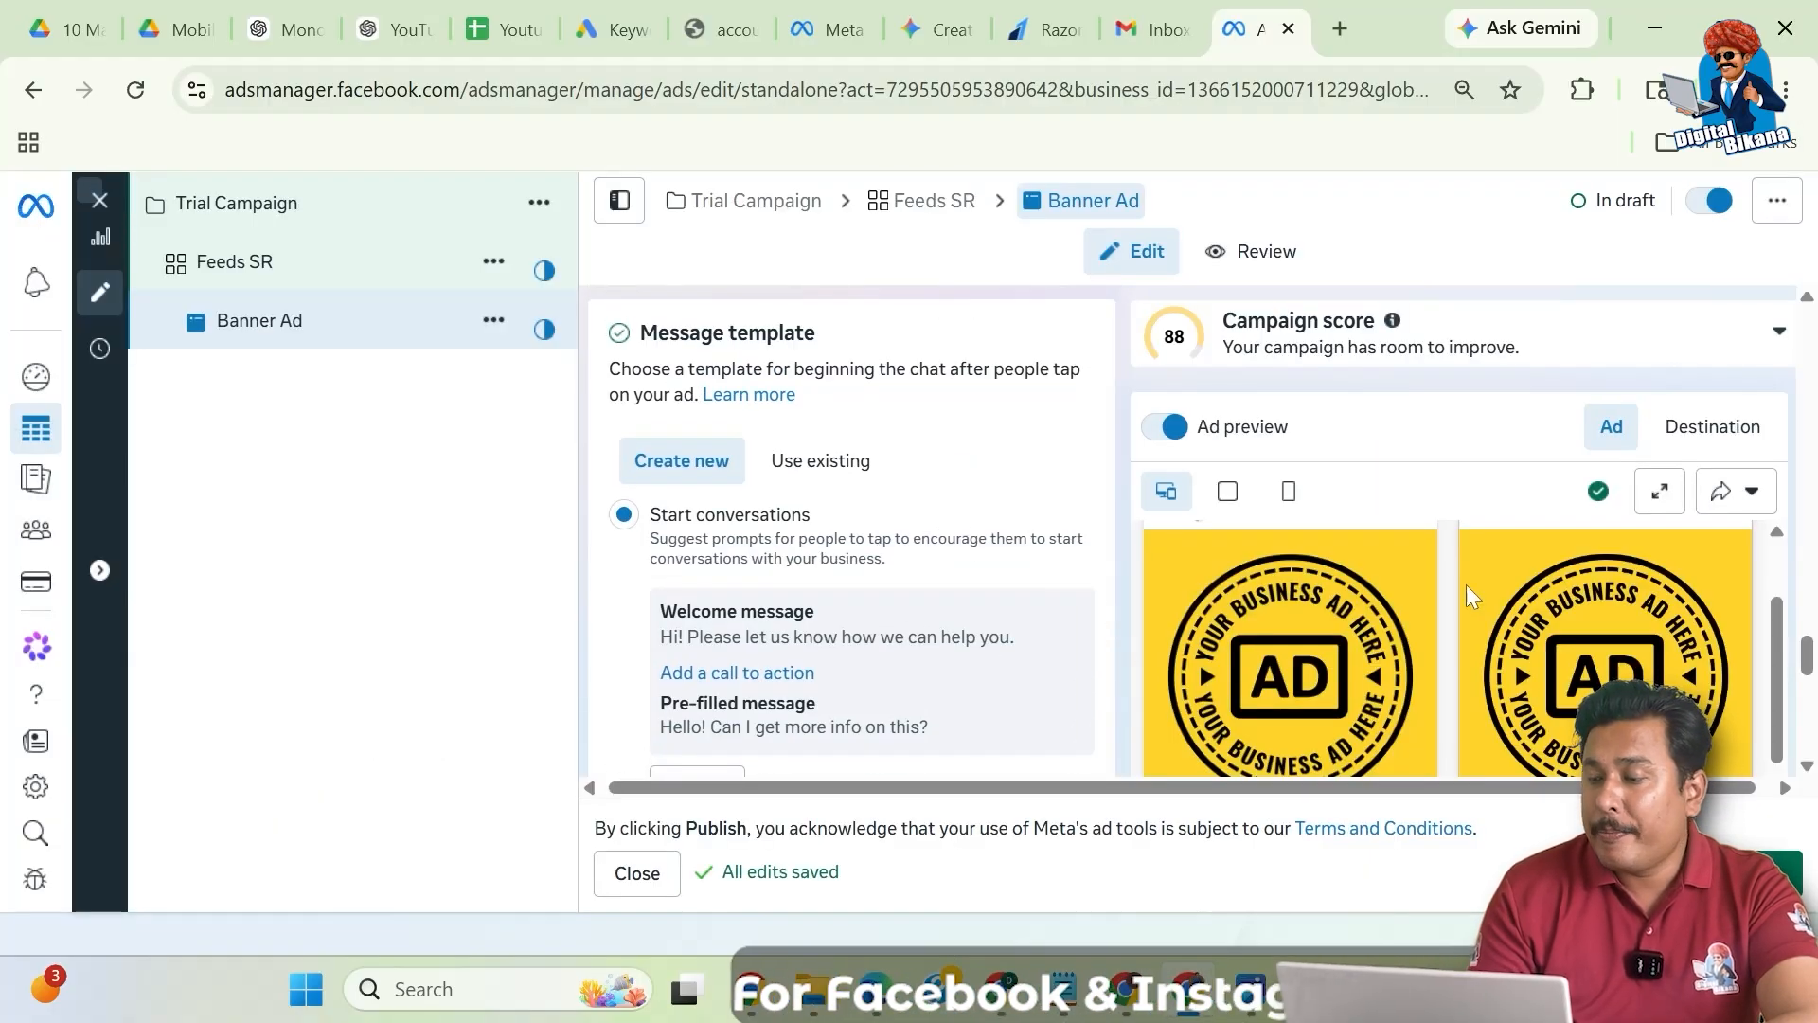